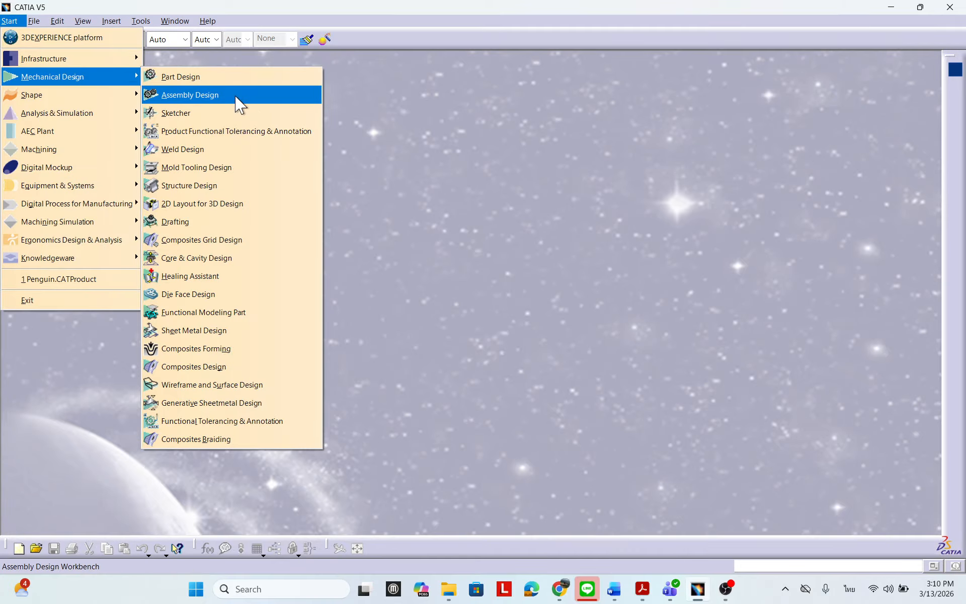
# Create a new part in the Part Design workbench and start a sketch on the xy plane.
pyautogui.click(187, 80)
pyautogui.click(420, 292)
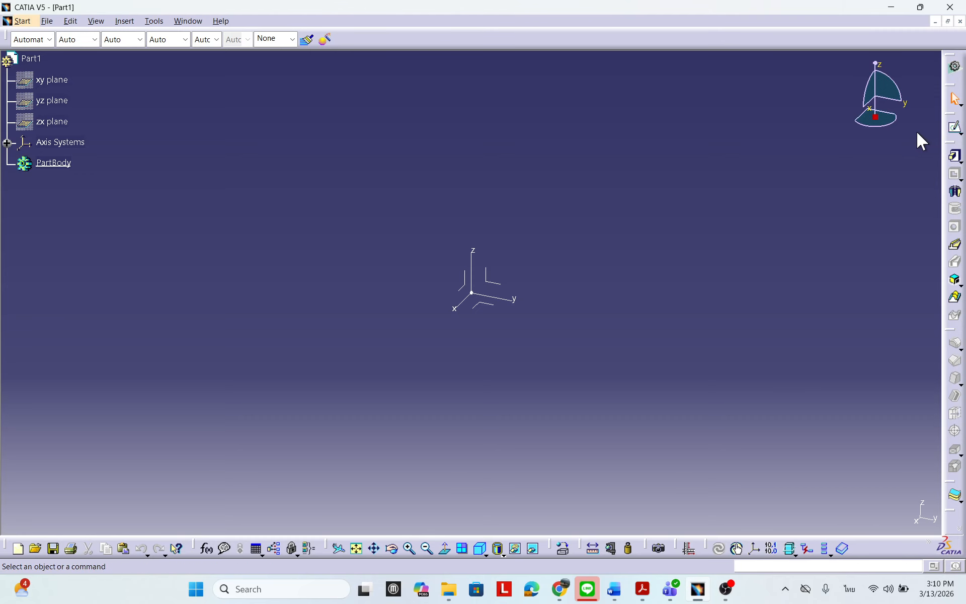
pyautogui.click(955, 127)
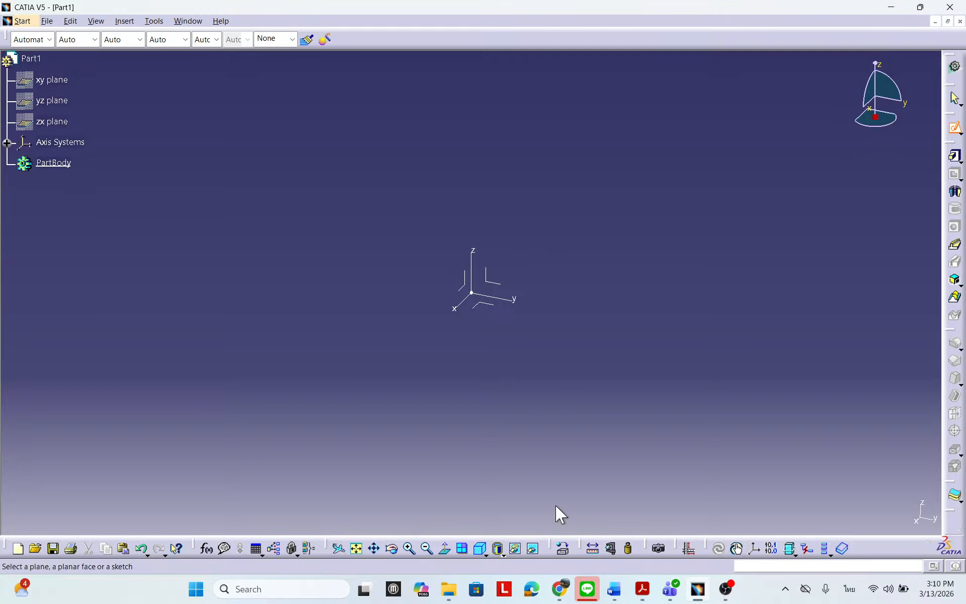
pyautogui.click(480, 548)
pyautogui.click(493, 455)
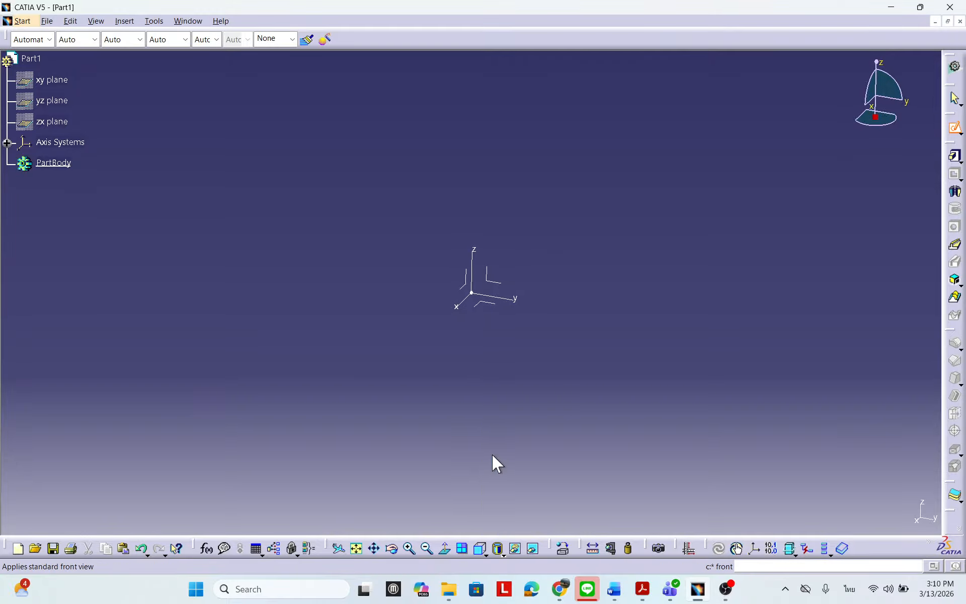
pyautogui.click(51, 80)
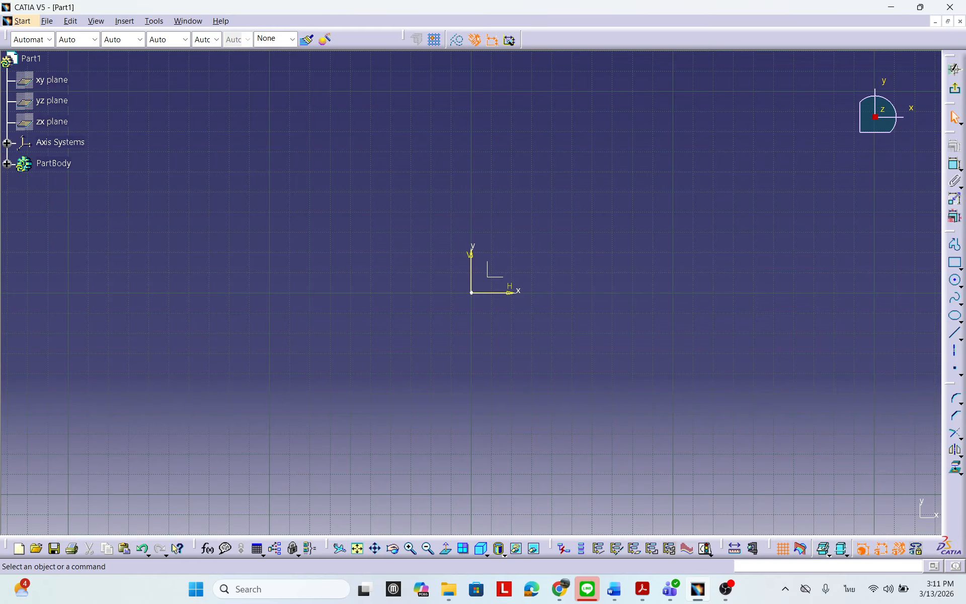
# Examine the Bell Crank drawing, Figure 8.80, in exercise1.pdf and put the document window aside.
pyautogui.moveTo(965, 506)
pyautogui.mouseDown()
pyautogui.moveTo(802, 505)
pyautogui.moveTo(95, 429)
pyautogui.moveTo(325, 106)
pyautogui.moveTo(458, 118)
pyautogui.moveTo(446, 118)
pyautogui.mouseUp()
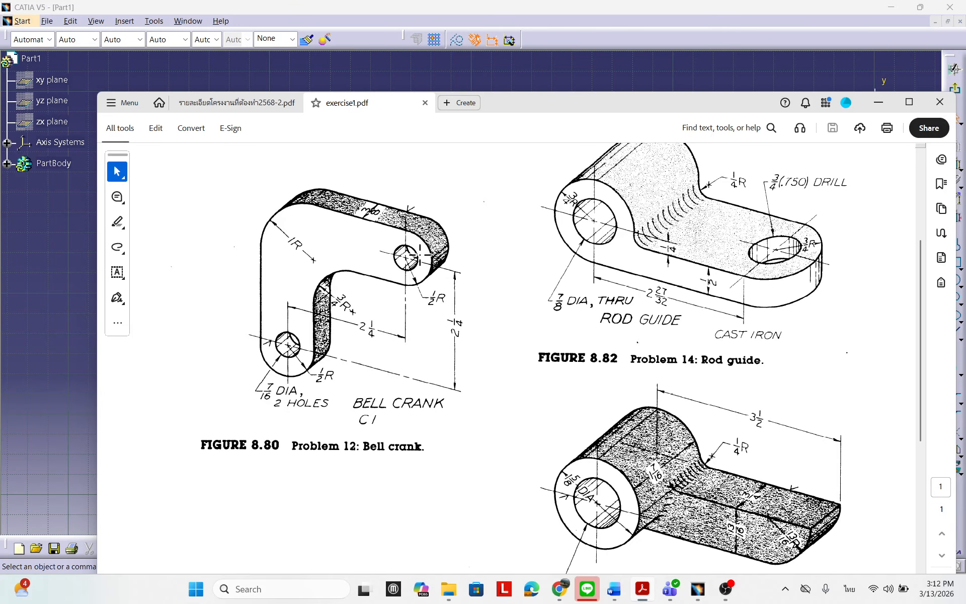
pyautogui.moveTo(554, 108); pyautogui.dragTo(535, 117)
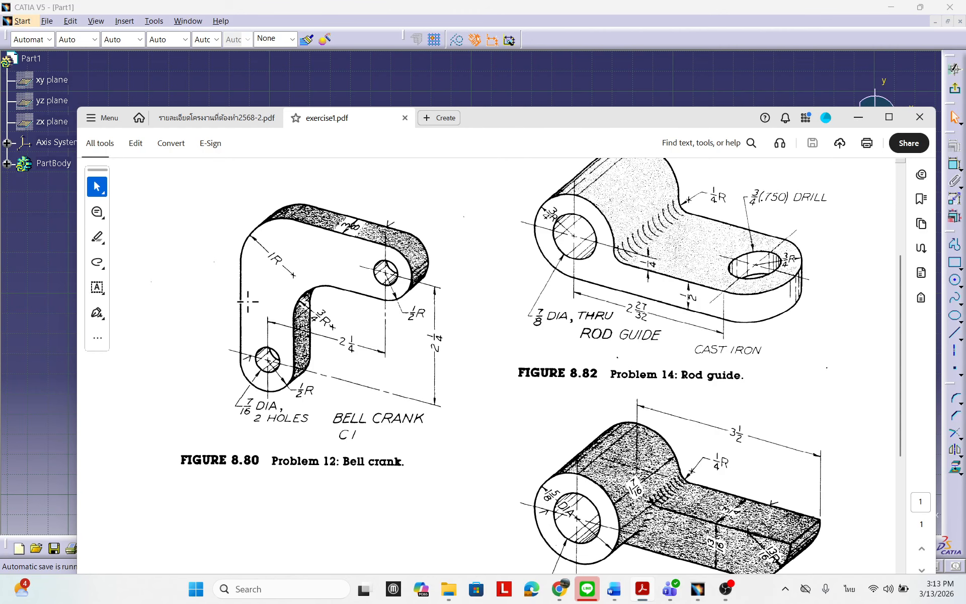
pyautogui.moveTo(535, 121)
pyautogui.mouseDown()
pyautogui.moveTo(858, 128)
pyautogui.moveTo(965, 201)
pyautogui.moveTo(397, 411)
pyautogui.moveTo(965, 352)
pyautogui.mouseUp()
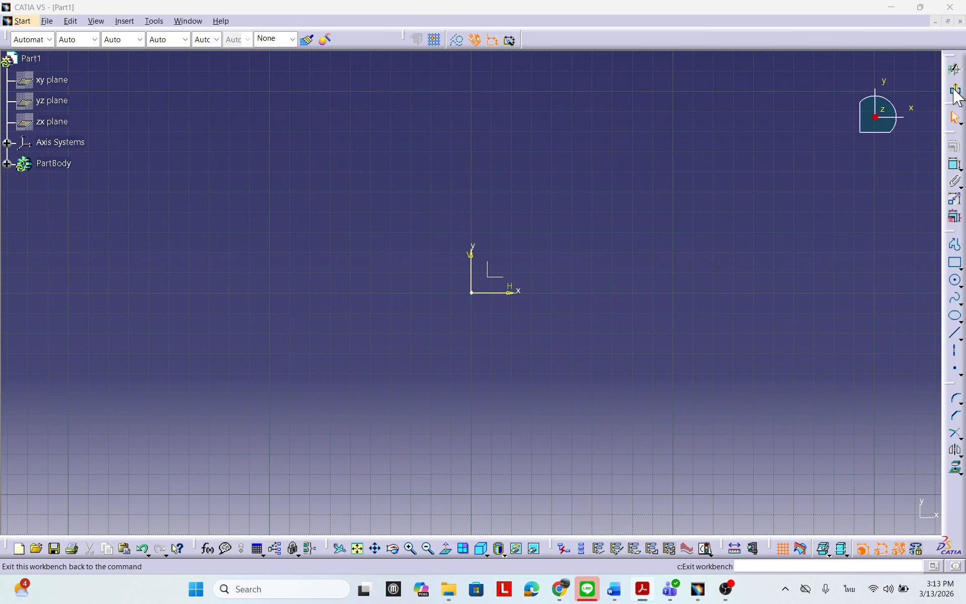
# Exit the empty sketch and make the hidden xy, yz and zx planes visible.
pyautogui.click(955, 91)
pyautogui.moveTo(644, 297); pyautogui.dragTo(571, 333, button='middle')
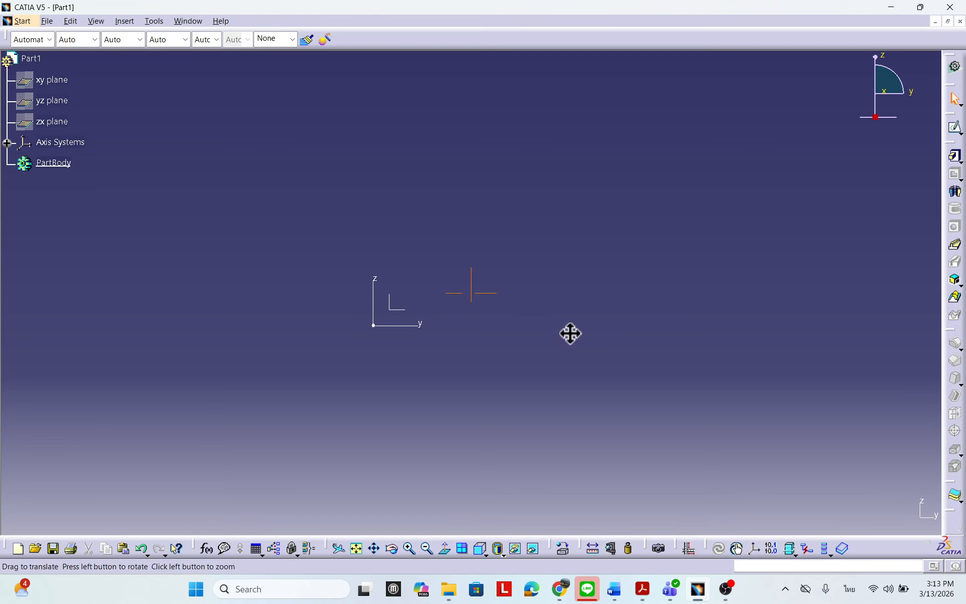
pyautogui.moveTo(403, 312); pyautogui.dragTo(499, 314, button='middle')
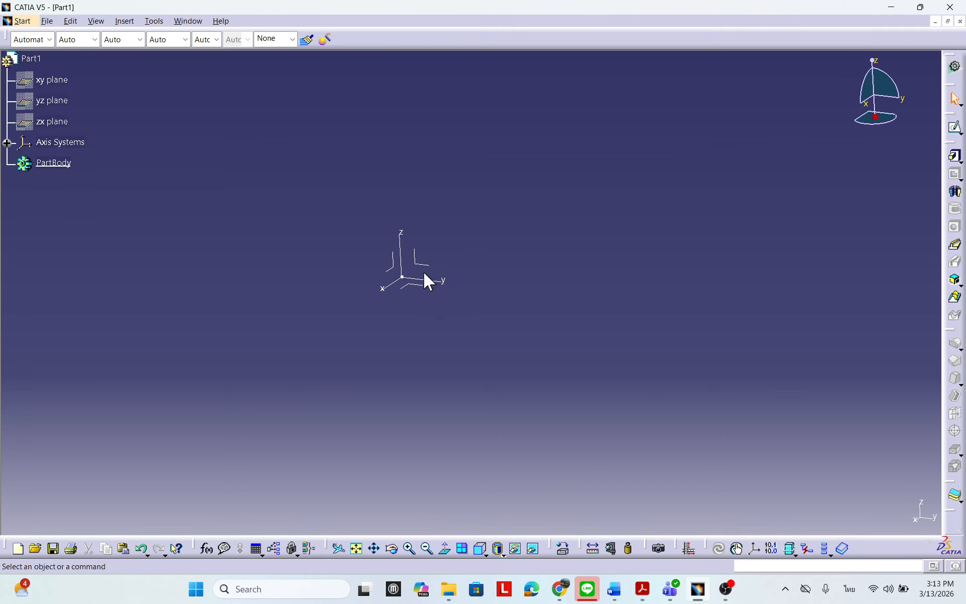
pyautogui.click(7, 143)
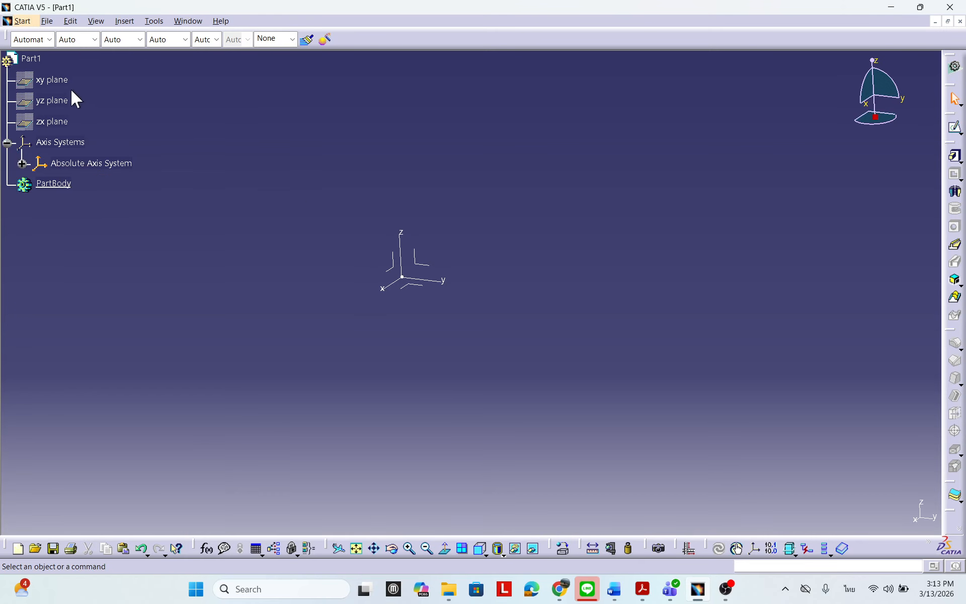
pyautogui.click(58, 80)
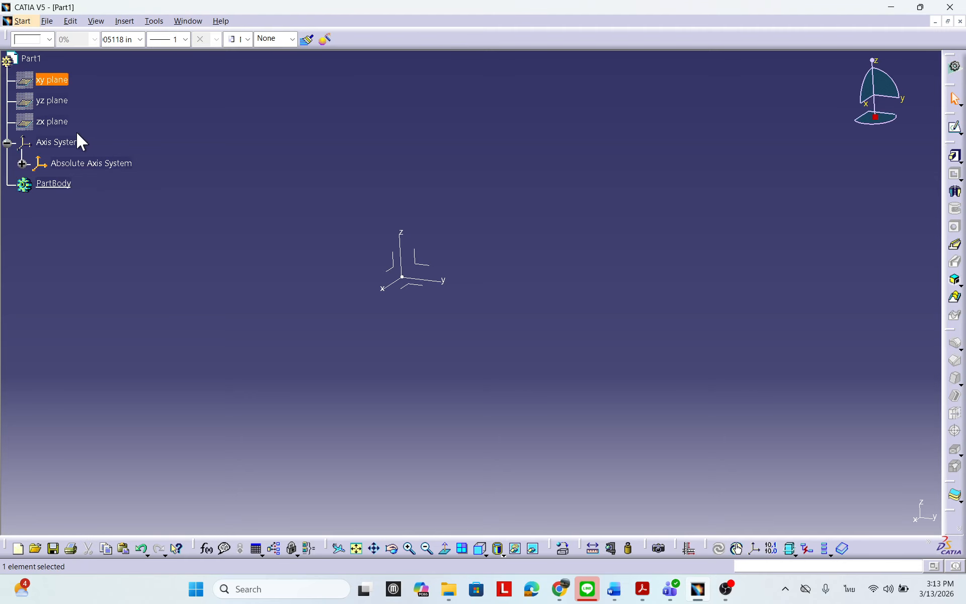
pyautogui.keyDown('shift'); pyautogui.click(53, 122); pyautogui.keyUp('shift')
pyautogui.rightClick(60, 89)
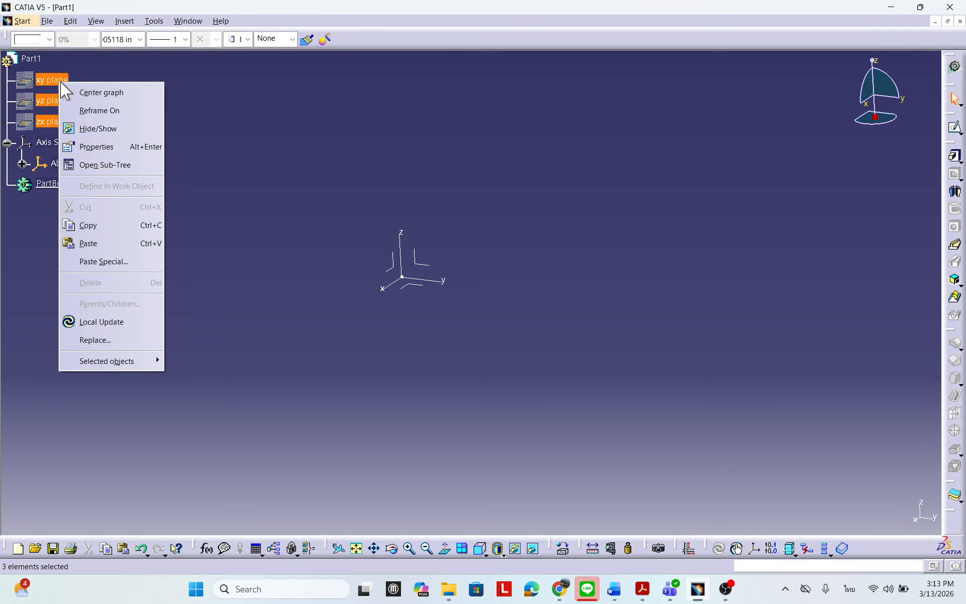
pyautogui.click(95, 129)
# Delete the Absolute Axis System from the part.
pyautogui.click(403, 277)
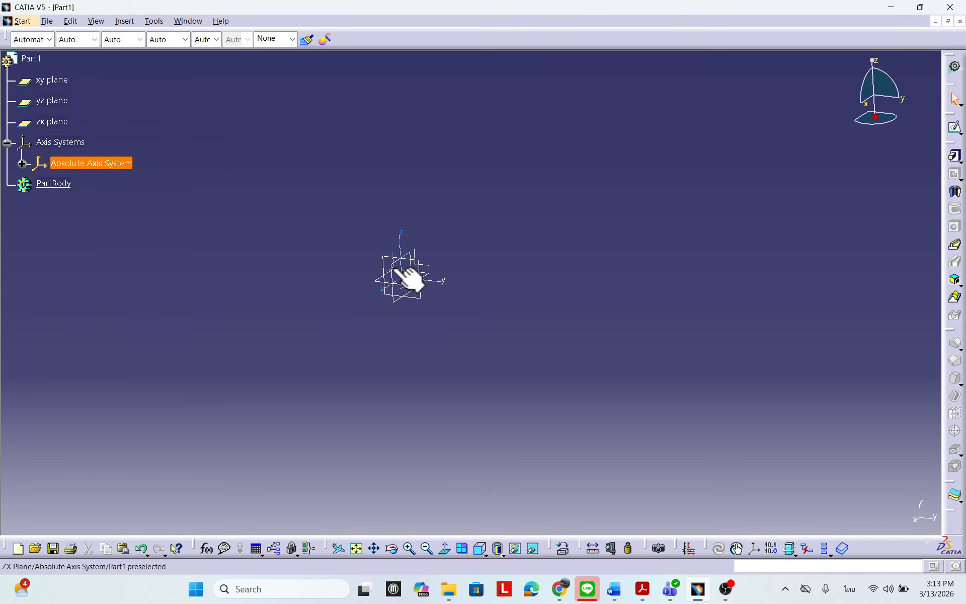
pyautogui.rightClick(89, 166)
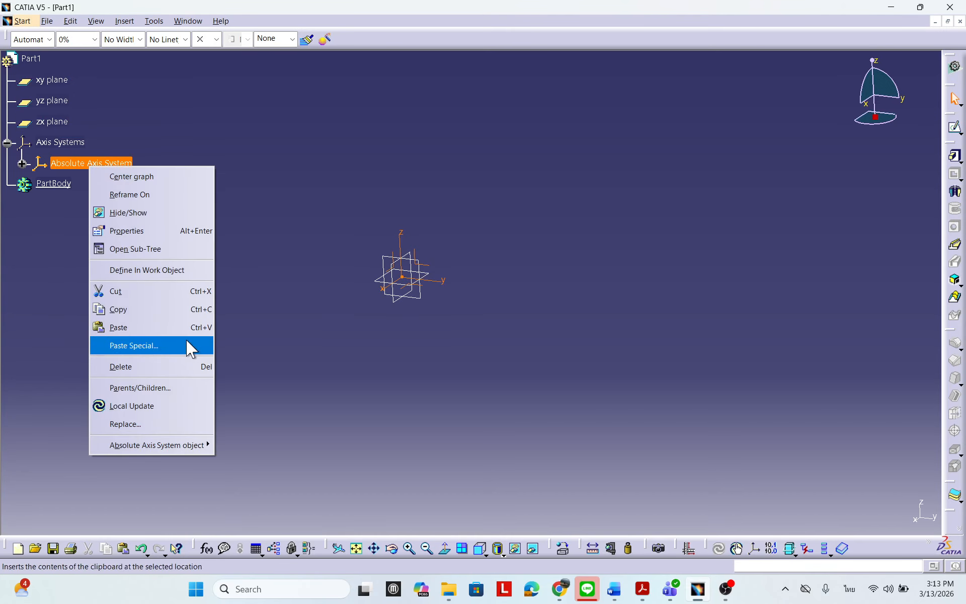
pyautogui.click(181, 366)
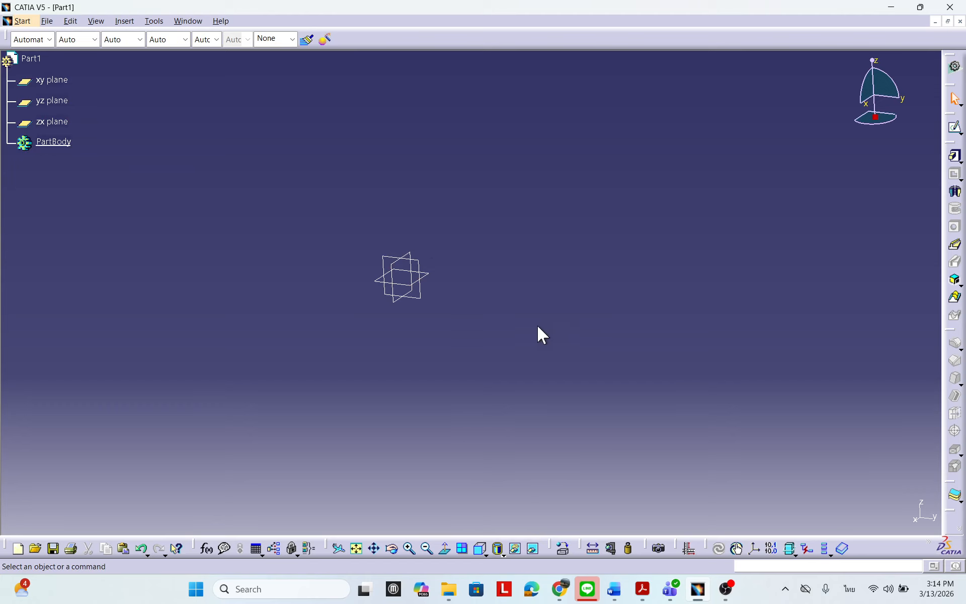
pyautogui.moveTo(537, 324); pyautogui.dragTo(638, 276, button='middle')
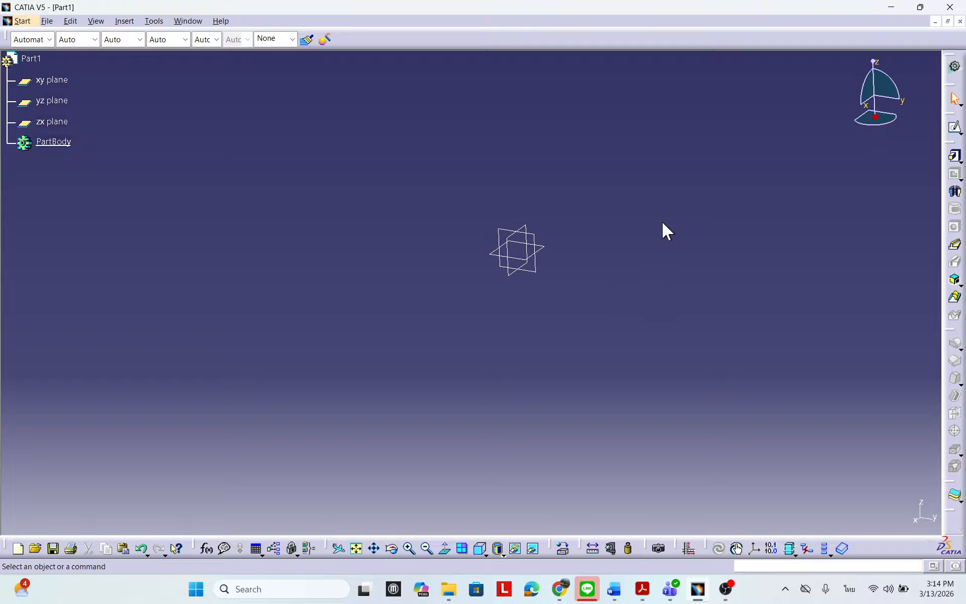
# Open the program options and go to the Part Infrastructure settings under Infrastructure.
pyautogui.click(154, 22)
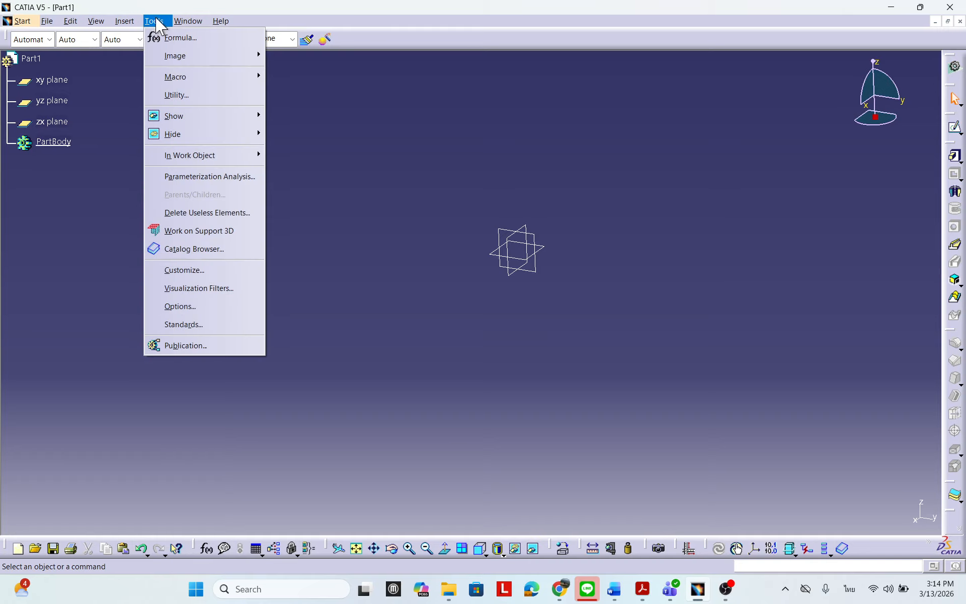
pyautogui.click(164, 307)
pyautogui.moveTo(651, 123); pyautogui.dragTo(479, 120)
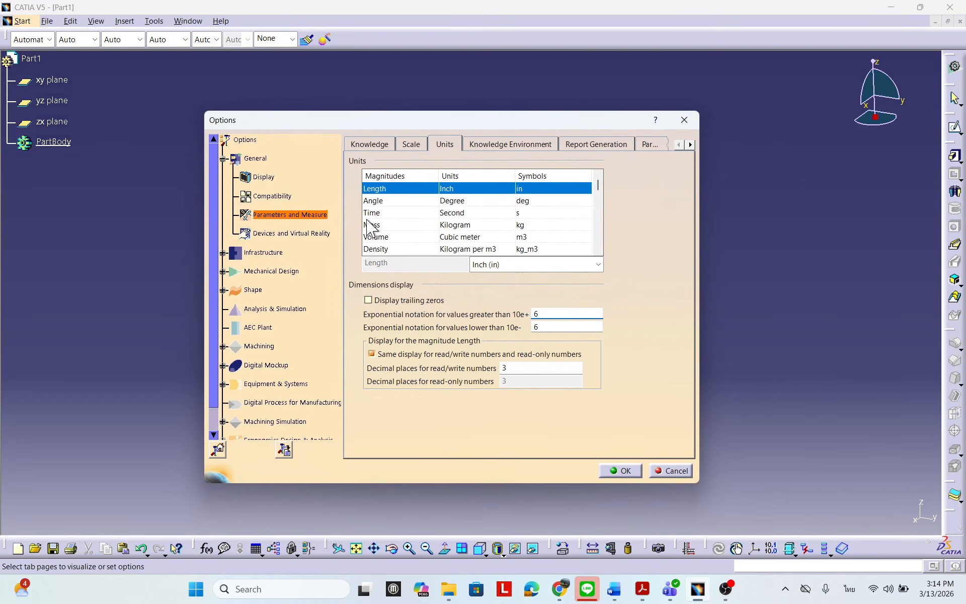
pyautogui.scroll(-1, 333, 287)
pyautogui.scroll(-2, 334, 399)
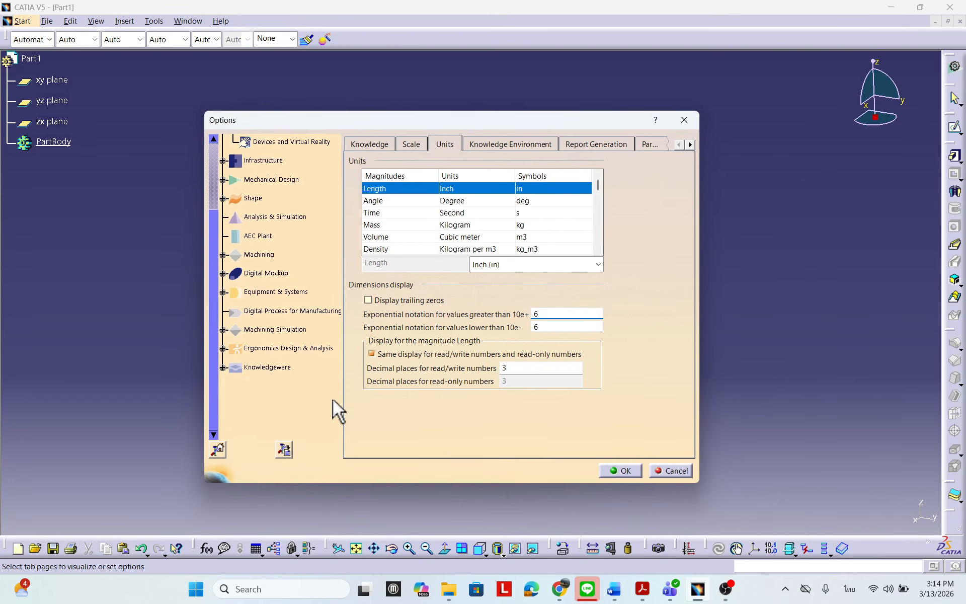
pyautogui.scroll(3, 330, 398)
pyautogui.click(258, 222)
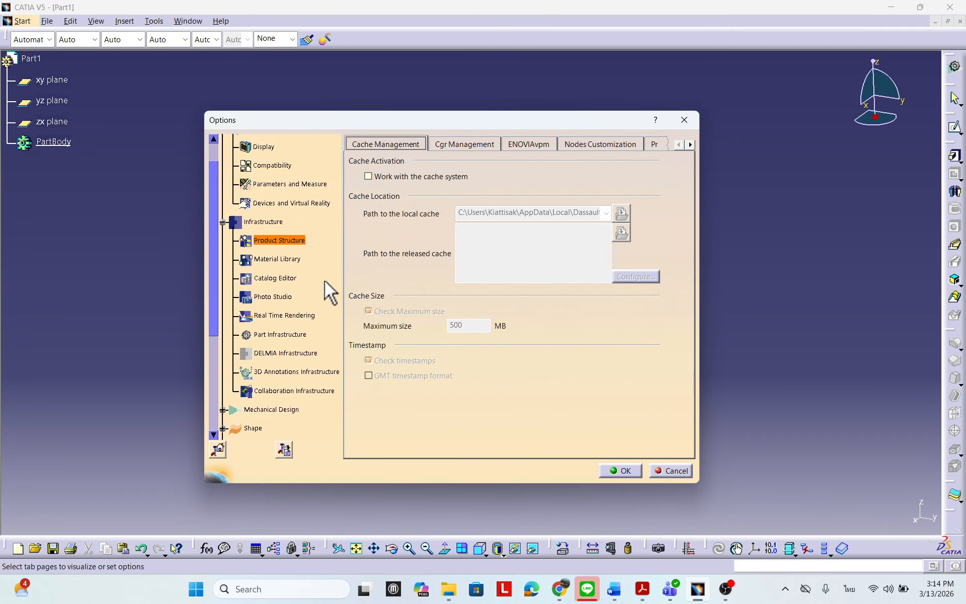
pyautogui.scroll(-3, 306, 251)
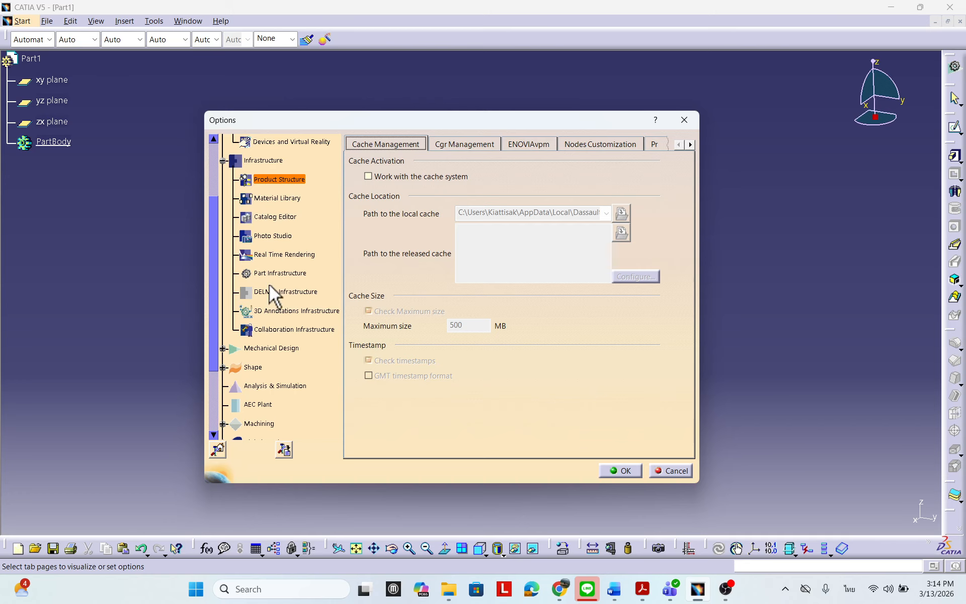
pyautogui.click(283, 274)
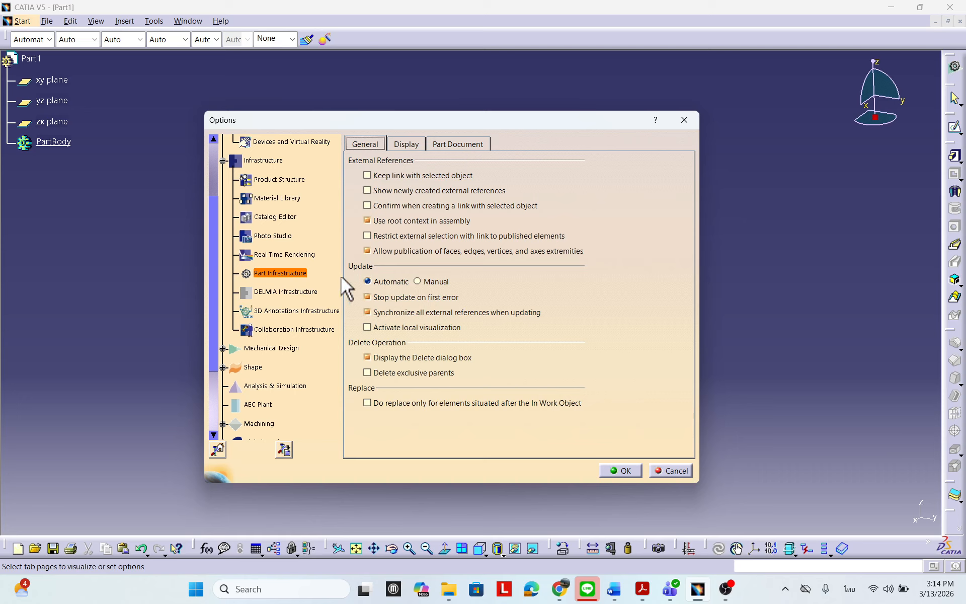
# Examine the Display, Part Document and General settings of Part Infrastructure.
pyautogui.click(403, 143)
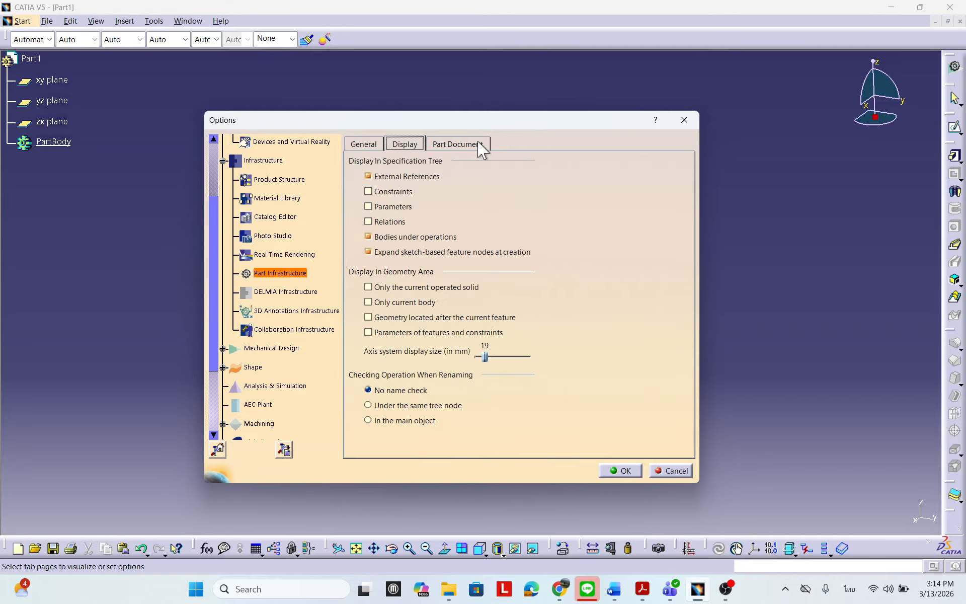
pyautogui.click(460, 143)
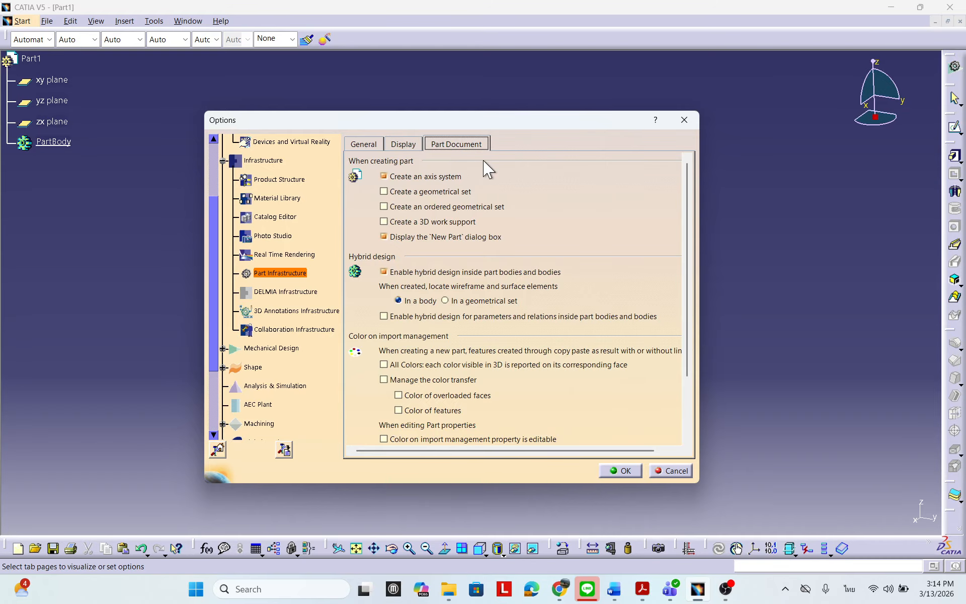
pyautogui.moveTo(518, 119); pyautogui.dragTo(589, 102)
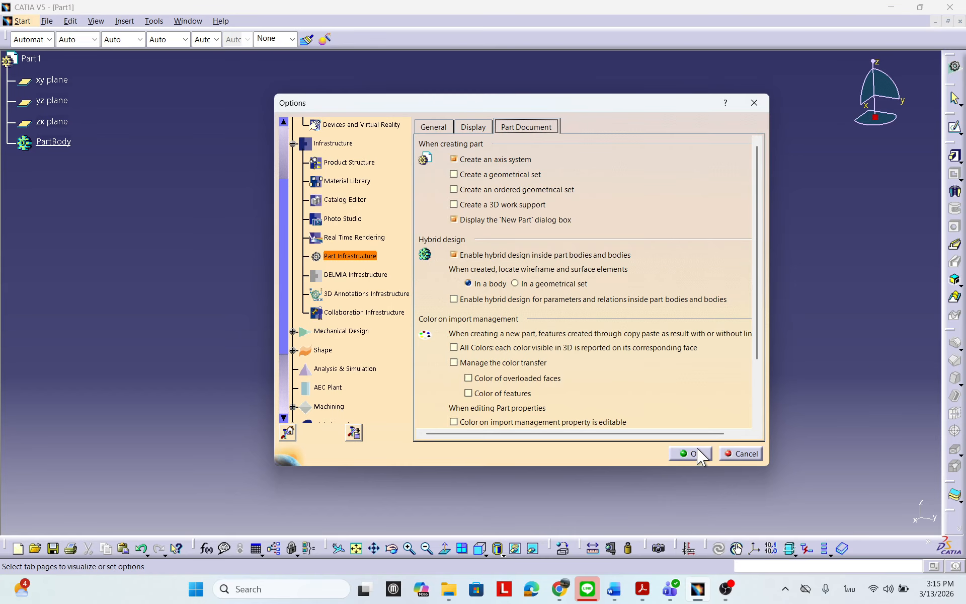
pyautogui.click(432, 129)
pyautogui.moveTo(546, 104); pyautogui.dragTo(499, 88)
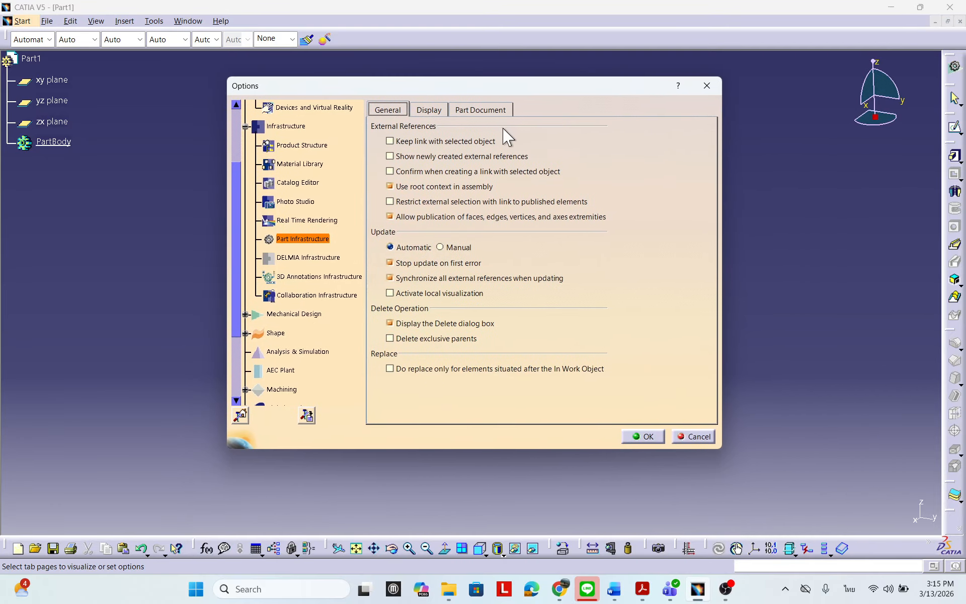
# Slightly reduce the axis system display size in the Part Infrastructure display settings and apply the options.
pyautogui.click(429, 109)
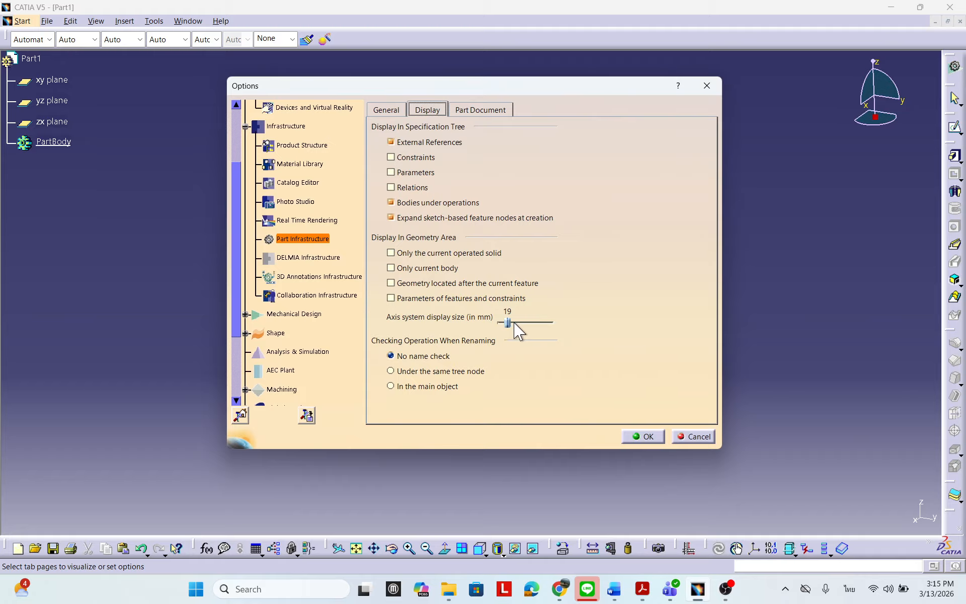
pyautogui.moveTo(509, 323)
pyautogui.mouseDown()
pyautogui.moveTo(523, 323)
pyautogui.moveTo(510, 324)
pyautogui.mouseUp()
pyautogui.moveTo(511, 323)
pyautogui.mouseDown()
pyautogui.moveTo(501, 324)
pyautogui.moveTo(546, 324)
pyautogui.moveTo(506, 325)
pyautogui.mouseUp()
pyautogui.click(648, 435)
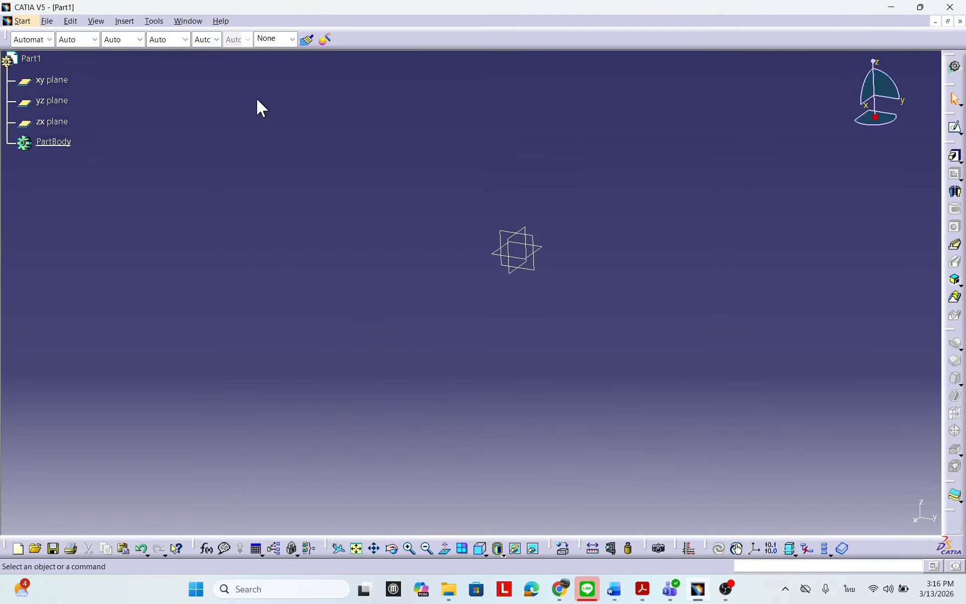
# Close the current Part1 document.
pyautogui.moveTo(652, 229); pyautogui.dragTo(547, 258, button='middle')
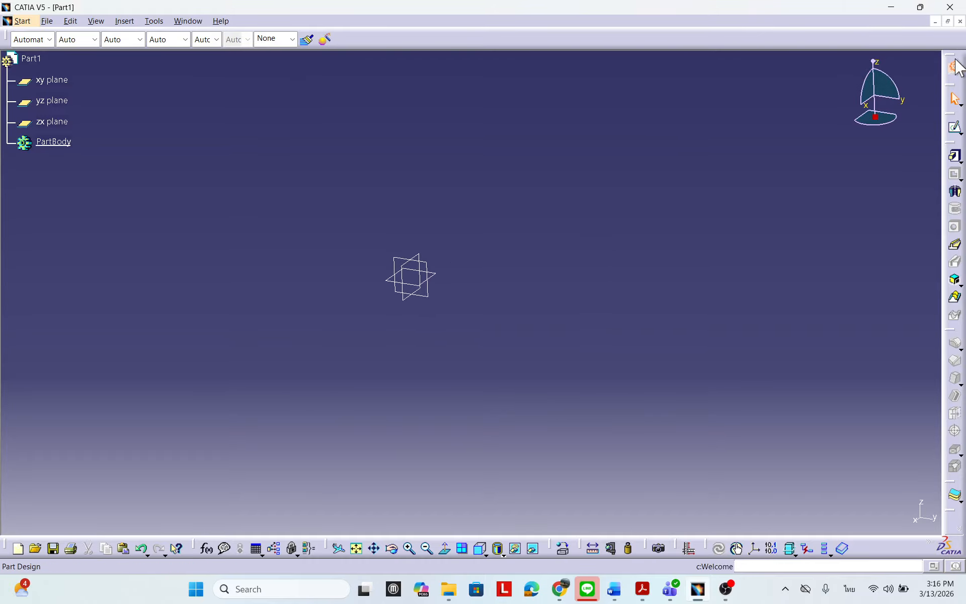
pyautogui.click(960, 21)
pyautogui.click(518, 322)
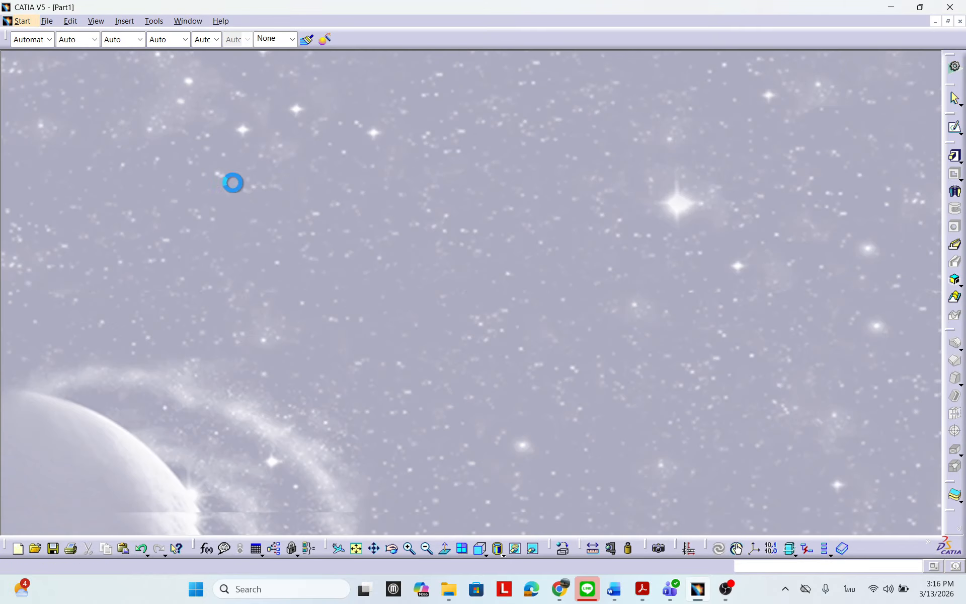
# Create a new document of type Part and start a sketch on the yz plane of its axis system.
pyautogui.click(34, 21)
pyautogui.click(39, 38)
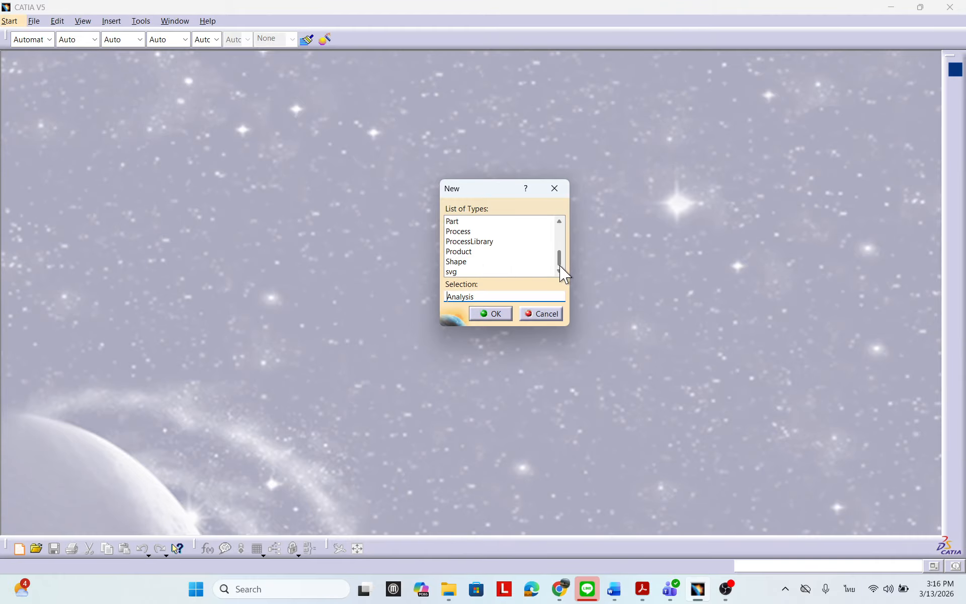
pyautogui.click(454, 222)
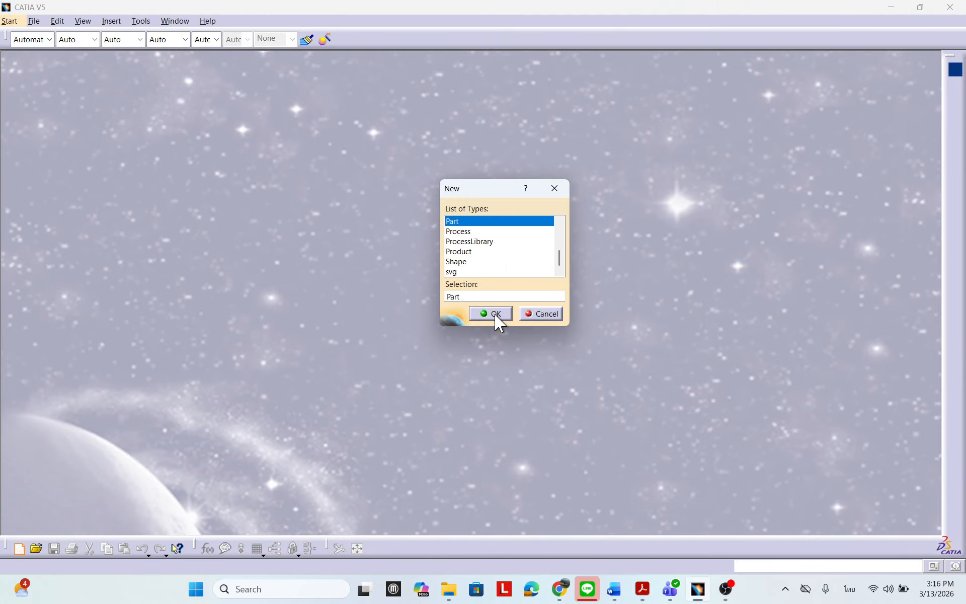
pyautogui.click(494, 320)
pyautogui.click(421, 290)
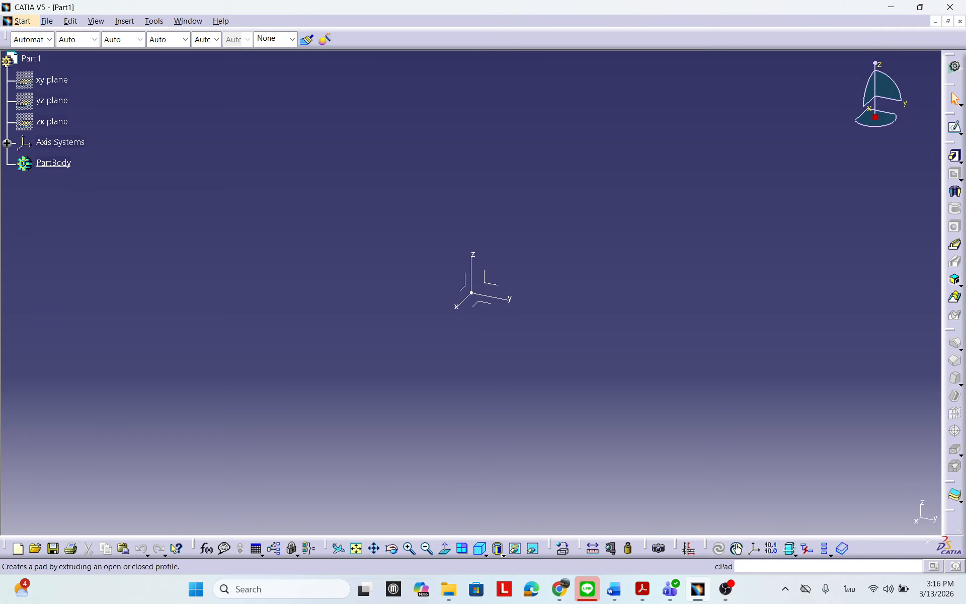
pyautogui.click(954, 128)
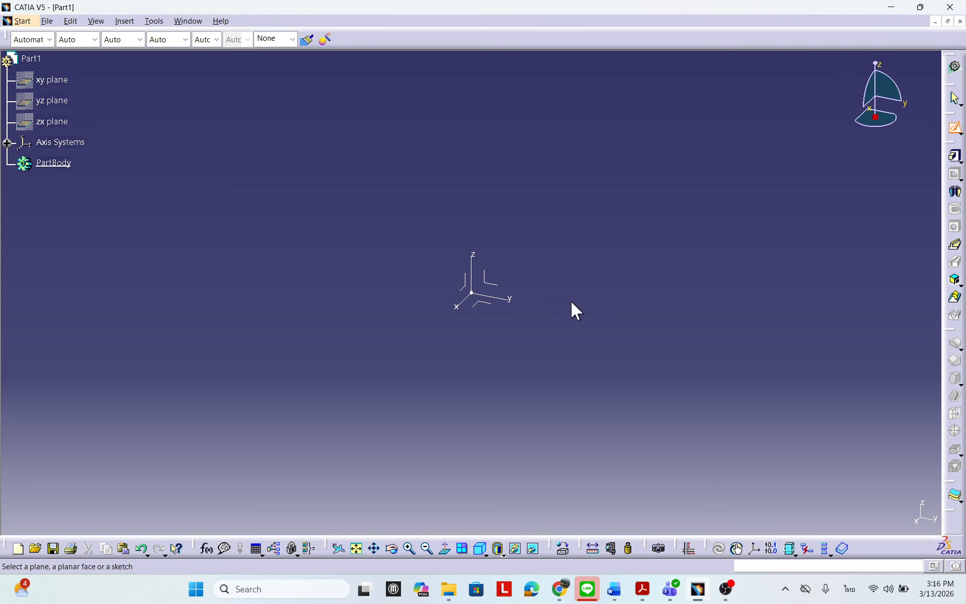
pyautogui.click(505, 294)
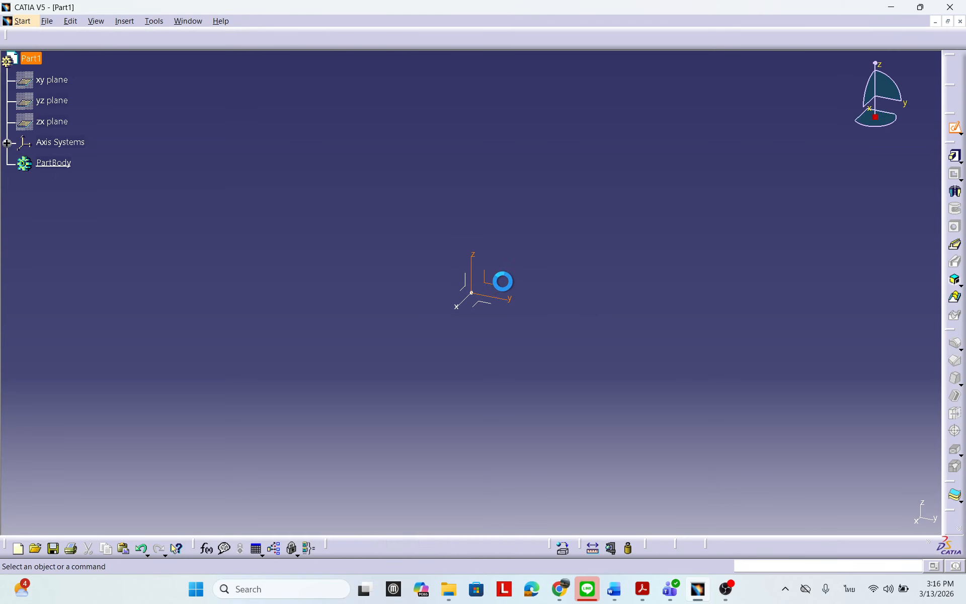
# Examine the bell crank drawing of Figure 8.80 in exercise1.pdf, then return to the CATIA sketch.
pyautogui.moveTo(615, 253)
pyautogui.mouseDown(button='middle')
pyautogui.moveTo(591, 278)
pyautogui.moveTo(601, 241)
pyautogui.mouseUp(button='middle')
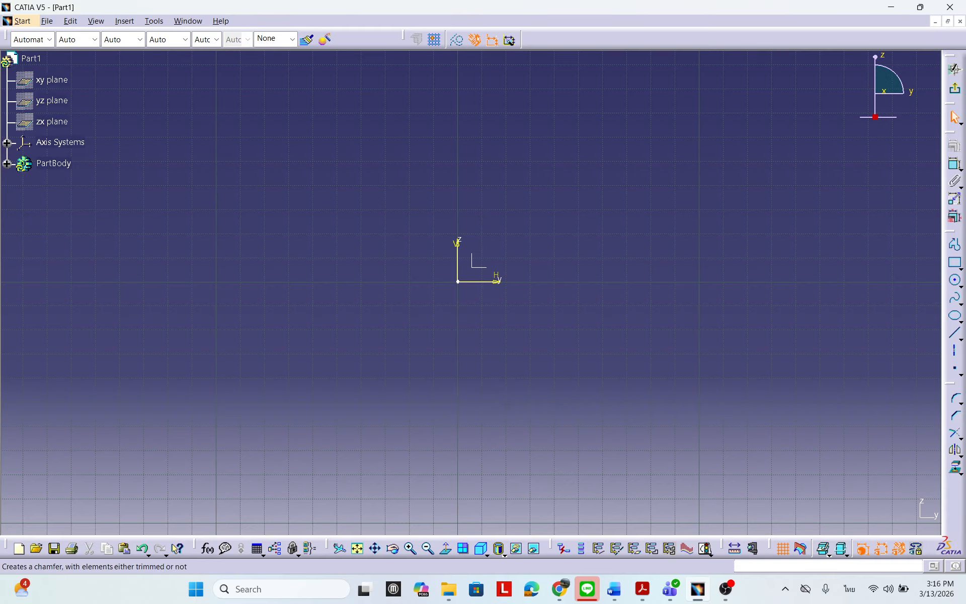
pyautogui.moveTo(965, 206); pyautogui.dragTo(434, 128)
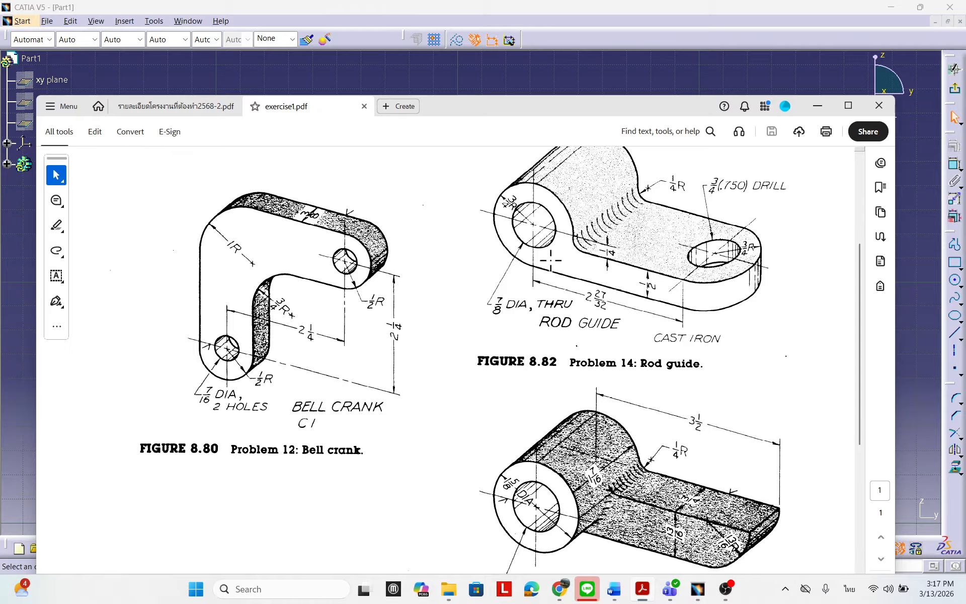
pyautogui.moveTo(588, 109); pyautogui.dragTo(965, 103)
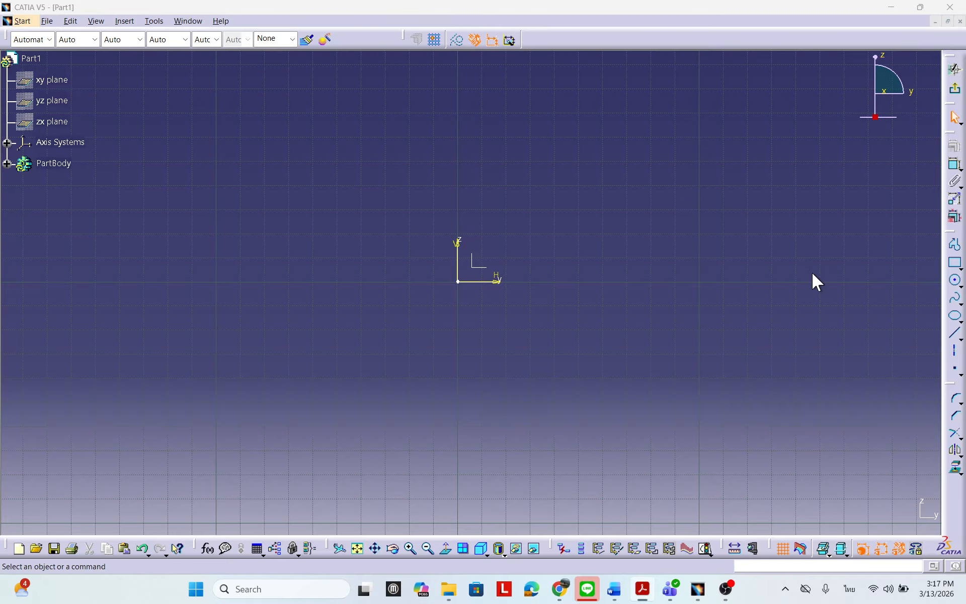
# Undock the Profile toolbar and place it floating above the sketch origin.
pyautogui.click(961, 286)
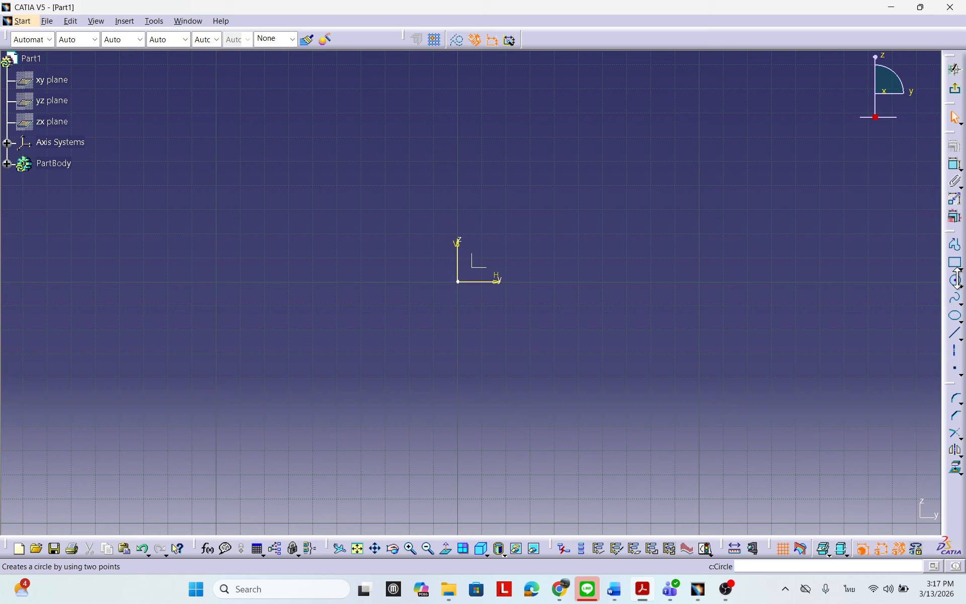
pyautogui.click(862, 232)
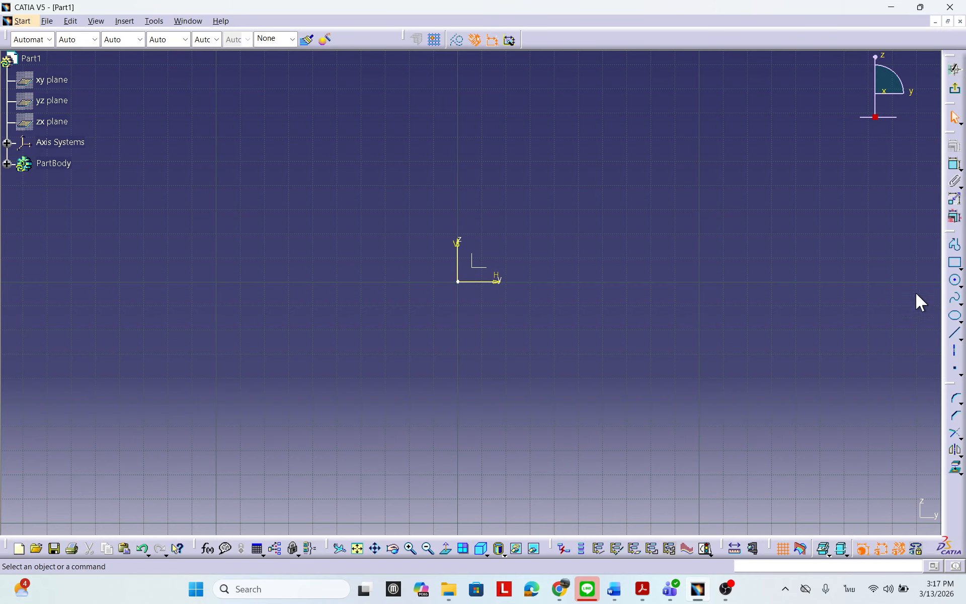
pyautogui.moveTo(950, 231); pyautogui.dragTo(498, 96)
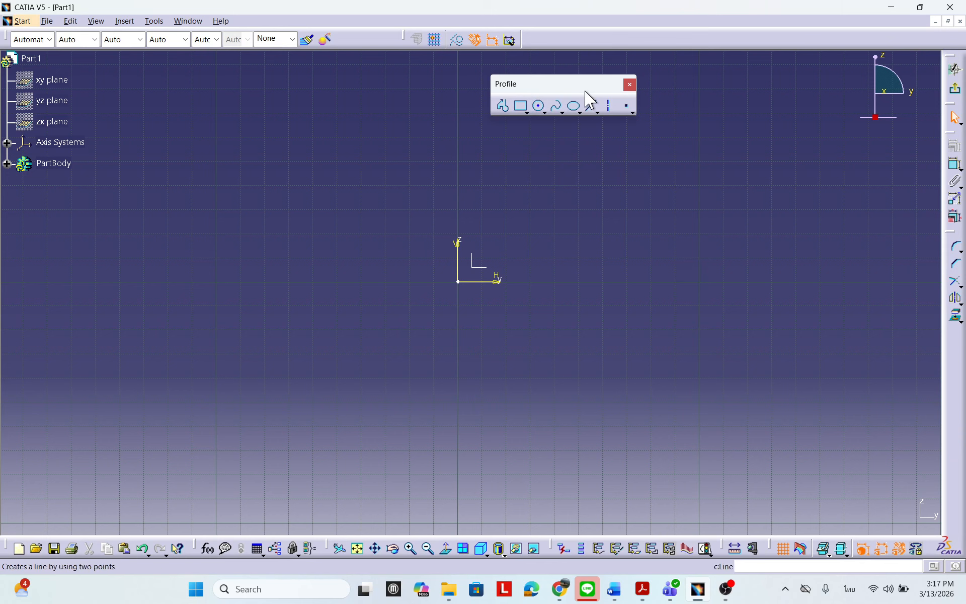
pyautogui.moveTo(587, 95); pyautogui.dragTo(558, 89)
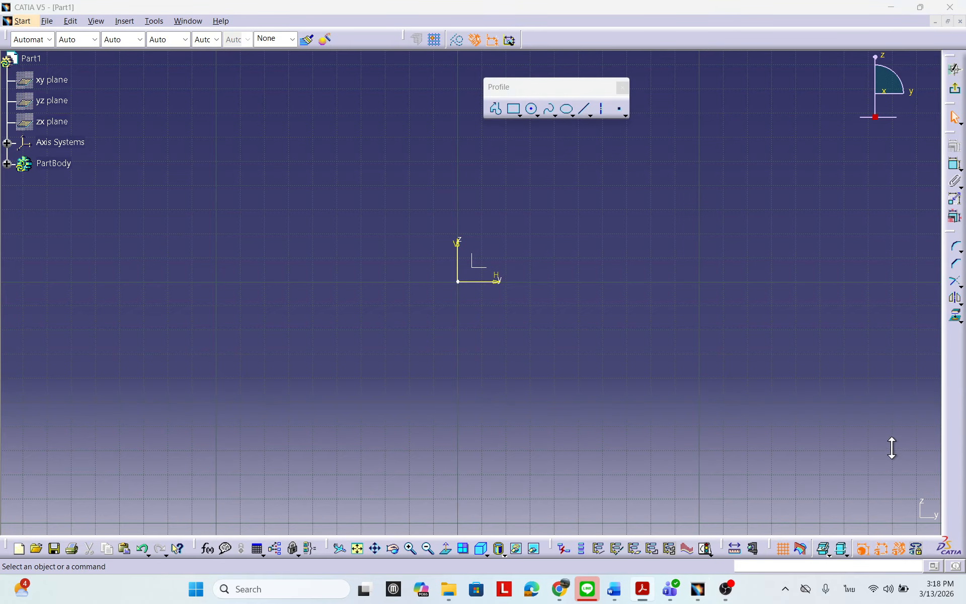
# Examine the hole positions, radii and centre distances of the Figure 8.80 bell crank in exercise1.pdf.
pyautogui.moveTo(965, 372); pyautogui.dragTo(505, 148)
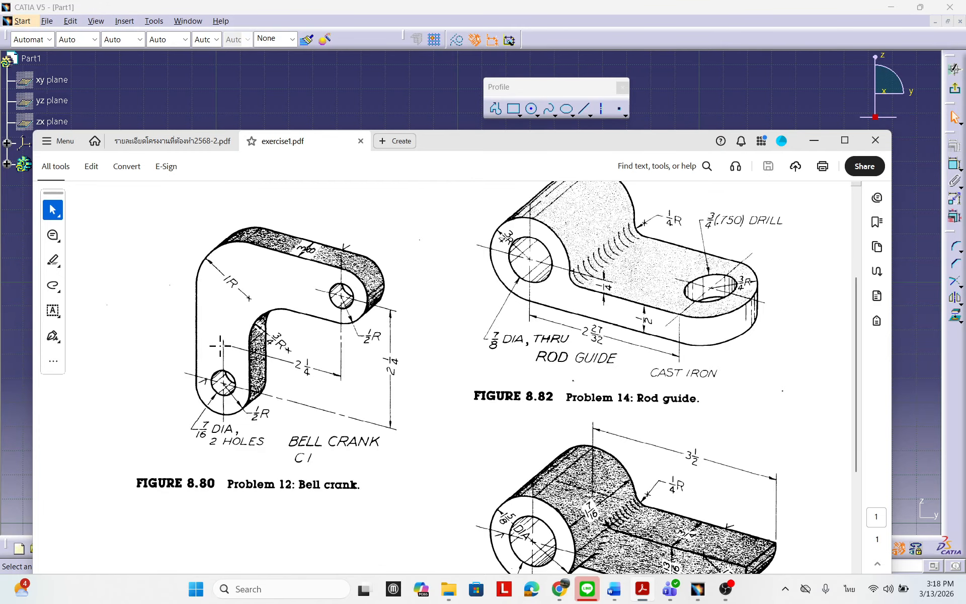
pyautogui.moveTo(477, 154); pyautogui.dragTo(637, 143)
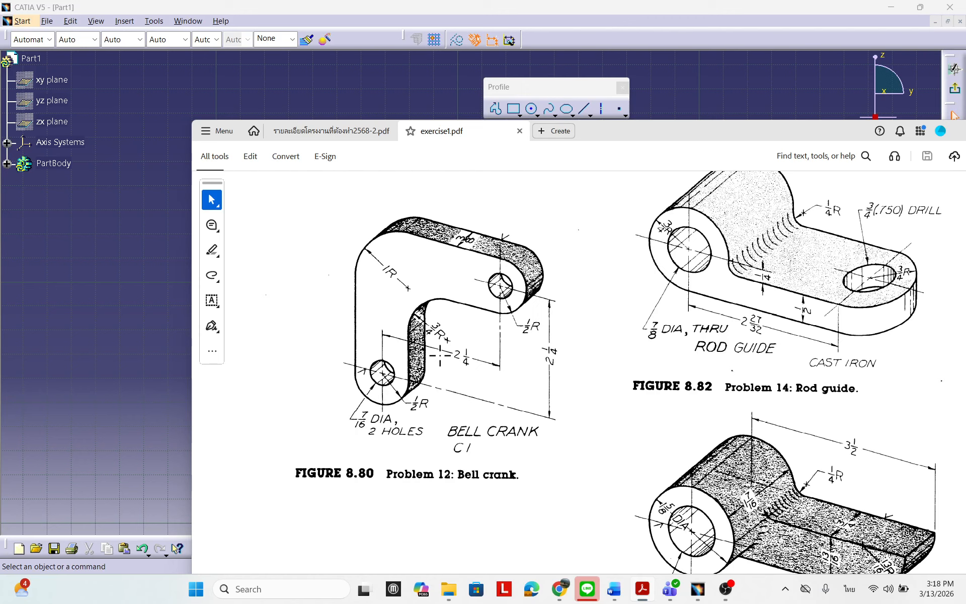
pyautogui.click(549, 130)
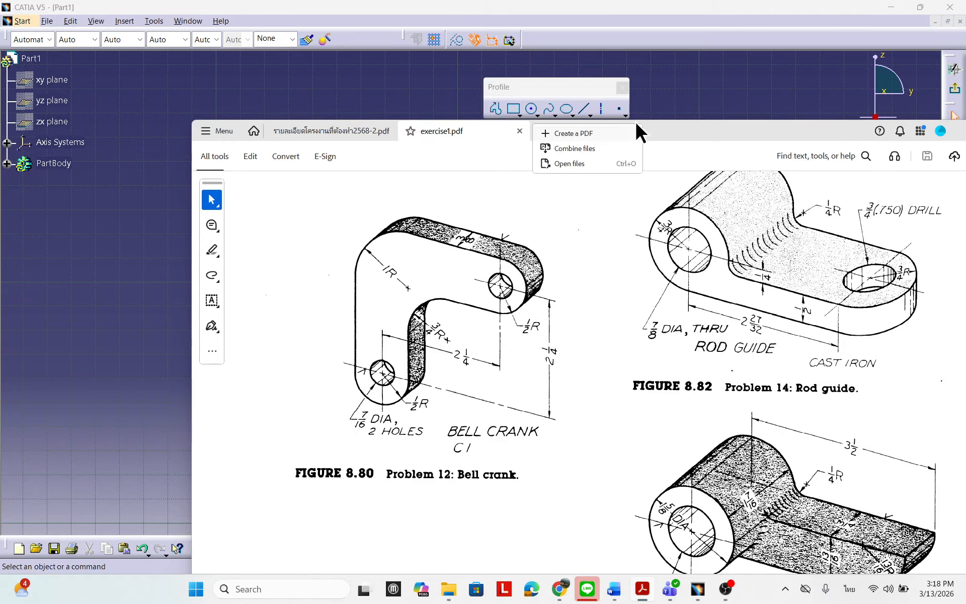
pyautogui.moveTo(679, 145); pyautogui.dragTo(626, 155)
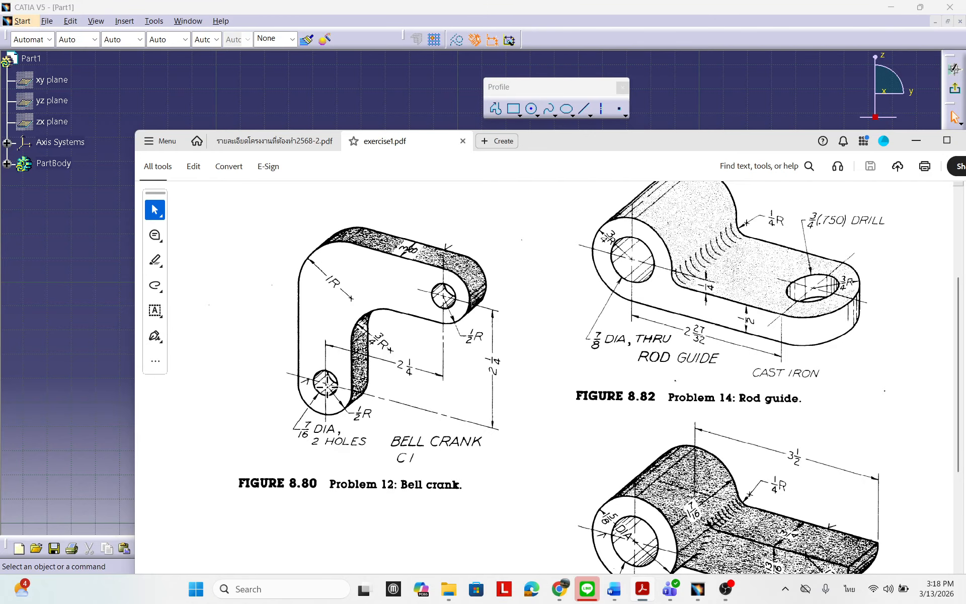
pyautogui.moveTo(602, 145); pyautogui.dragTo(965, 146)
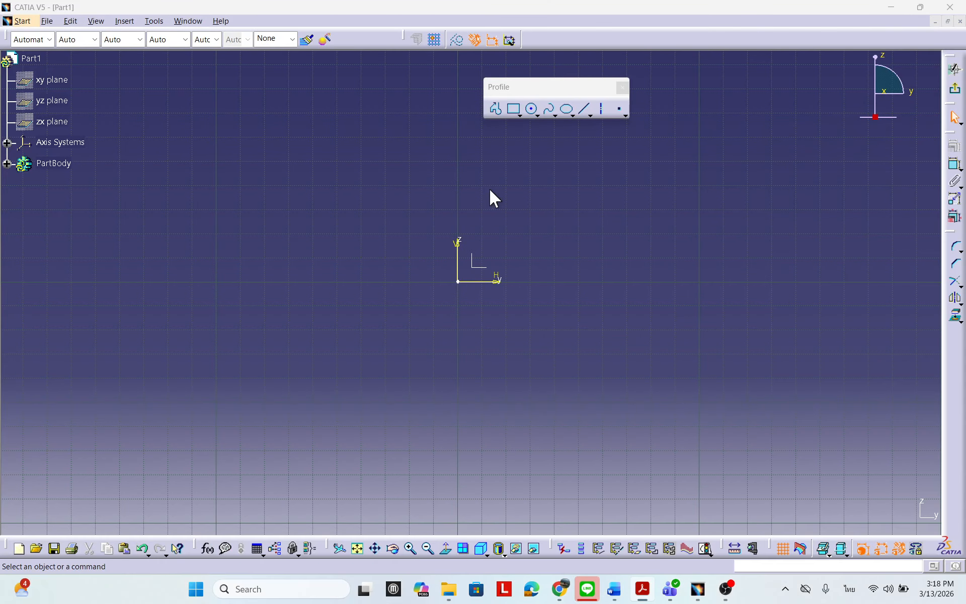
# Draw two hole circles: radius about 0.25 in at the origin and about 0.22 in centred near H 1.56 in, V 1.77 in.
pyautogui.click(462, 278)
pyautogui.click(532, 109)
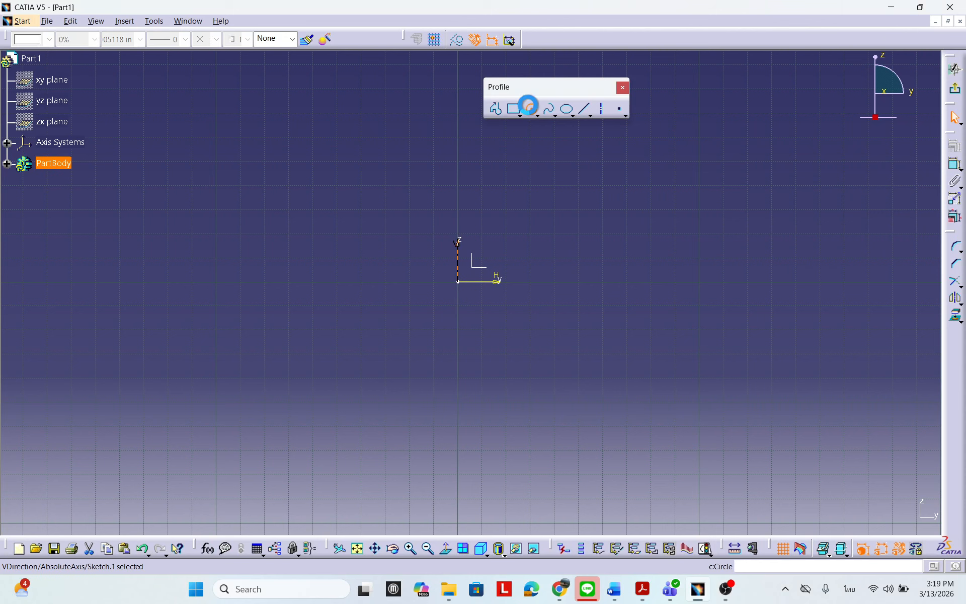
pyautogui.click(458, 282)
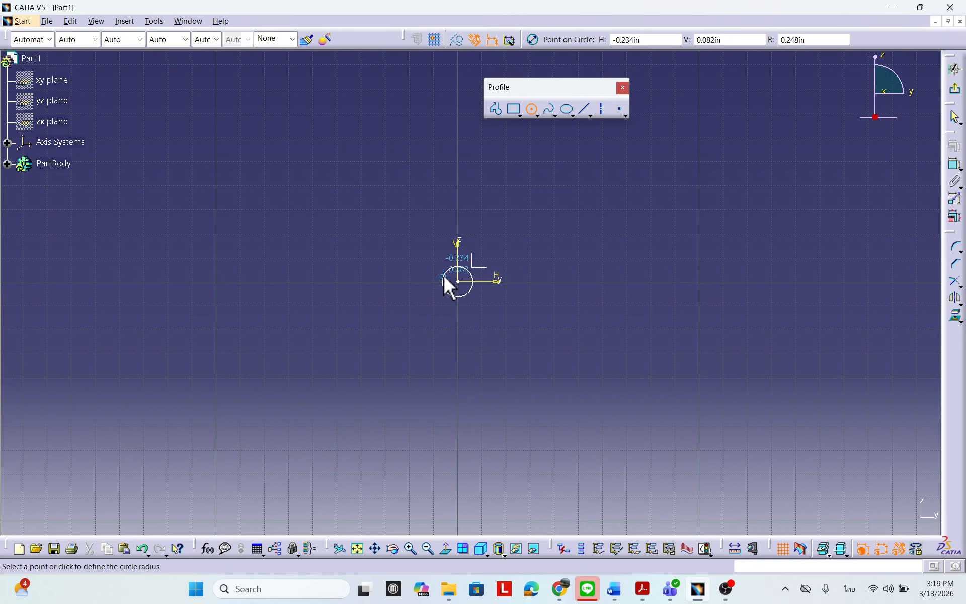
pyautogui.click(443, 274)
pyautogui.moveTo(600, 237); pyautogui.dragTo(552, 300, button='middle')
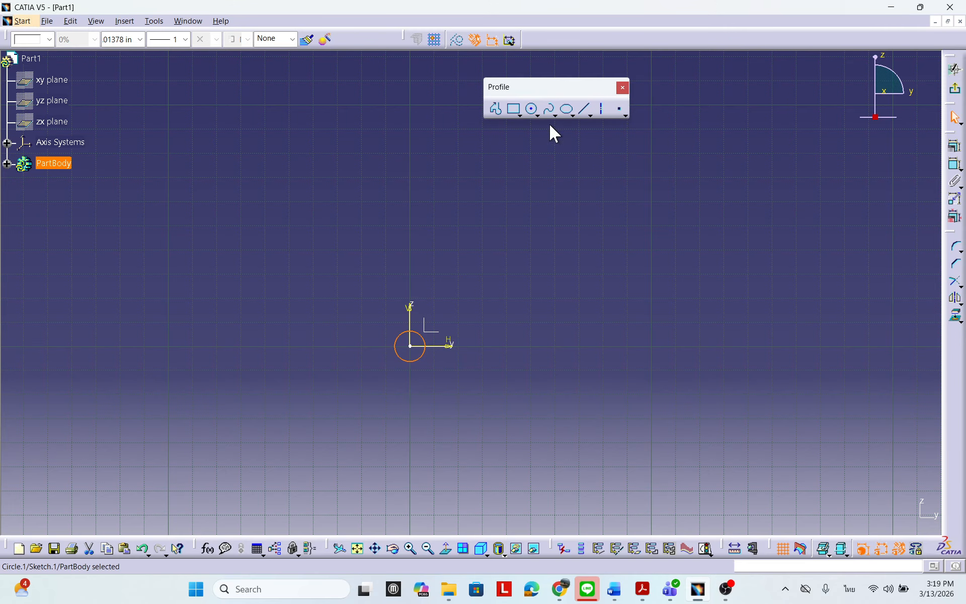
pyautogui.click(533, 110)
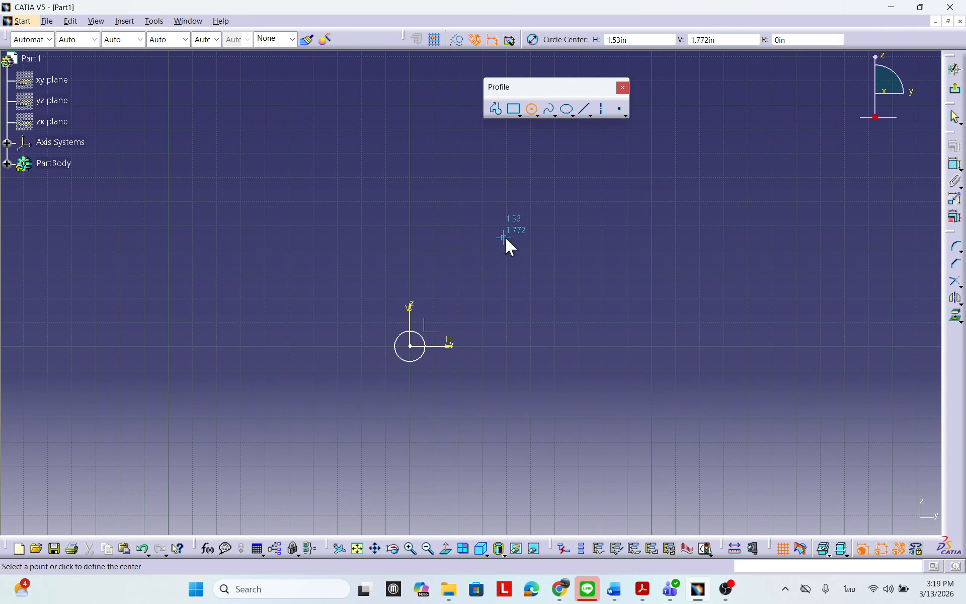
pyautogui.click(505, 235)
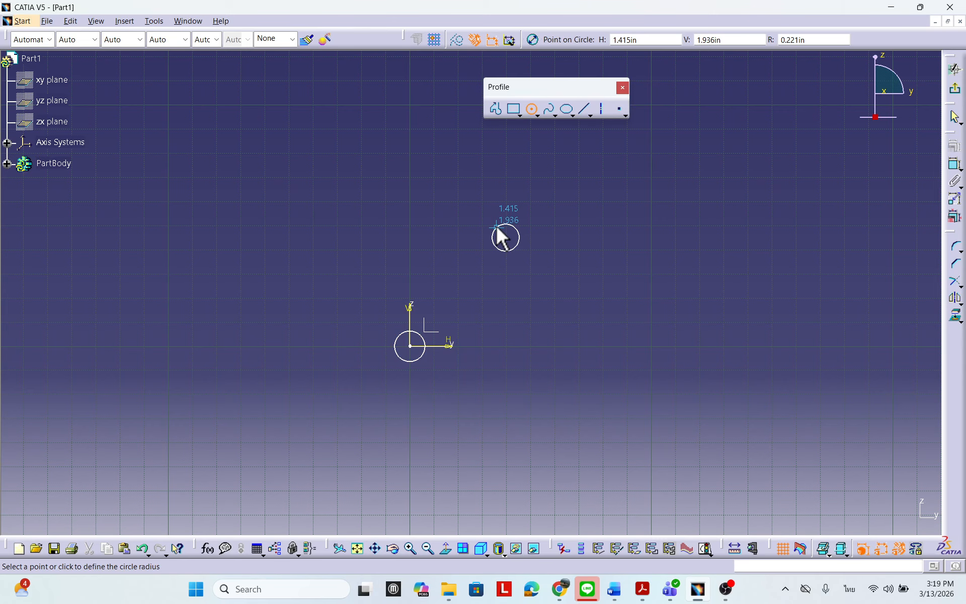
pyautogui.click(500, 226)
# Draw a larger concentric circle around each hole, radius about 0.46 in at the origin and about 0.41 in at the upper hole.
pyautogui.click(533, 109)
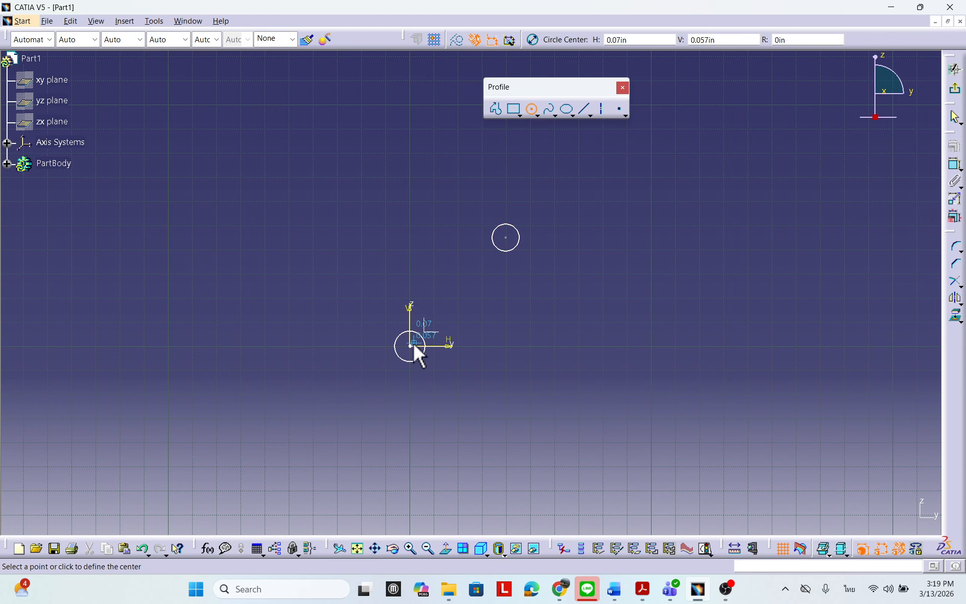
pyautogui.click(412, 346)
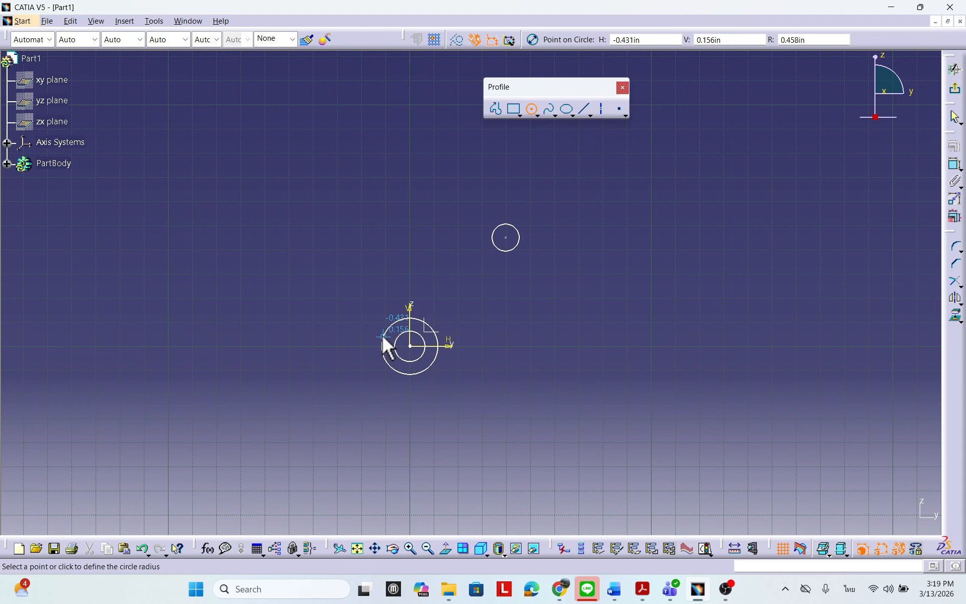
pyautogui.click(382, 345)
pyautogui.click(532, 109)
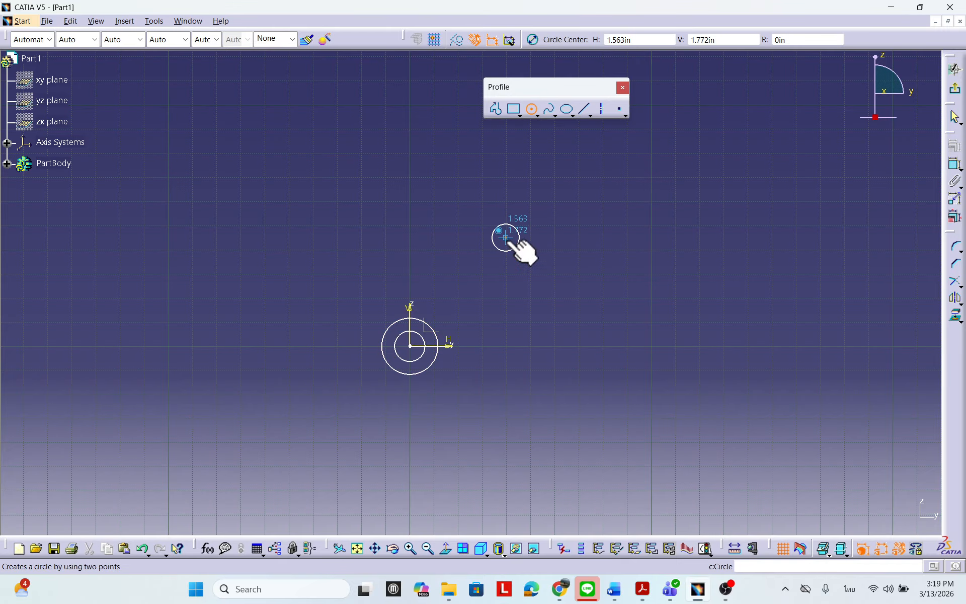
pyautogui.click(506, 238)
pyautogui.click(483, 226)
pyautogui.click(619, 257)
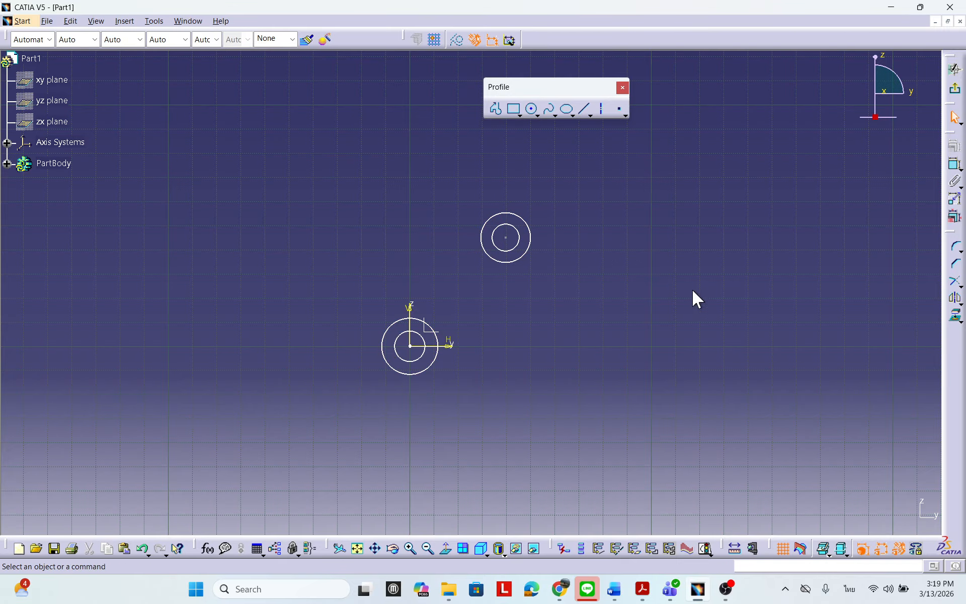
pyautogui.moveTo(692, 289); pyautogui.dragTo(675, 285, button='middle')
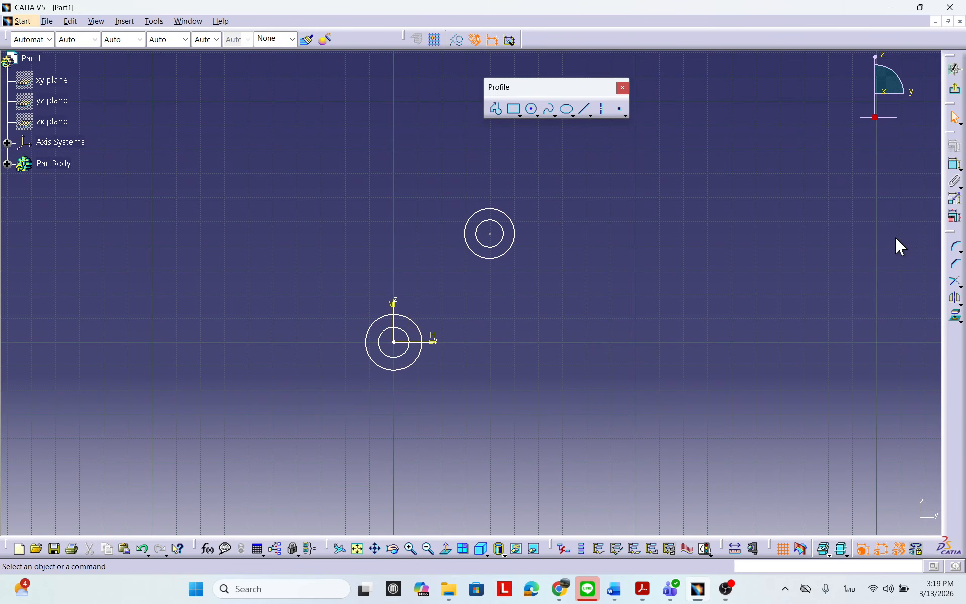
# Dimension the horizontal distance between the two circle centres, placing the dimension below the circles.
pyautogui.click(955, 164)
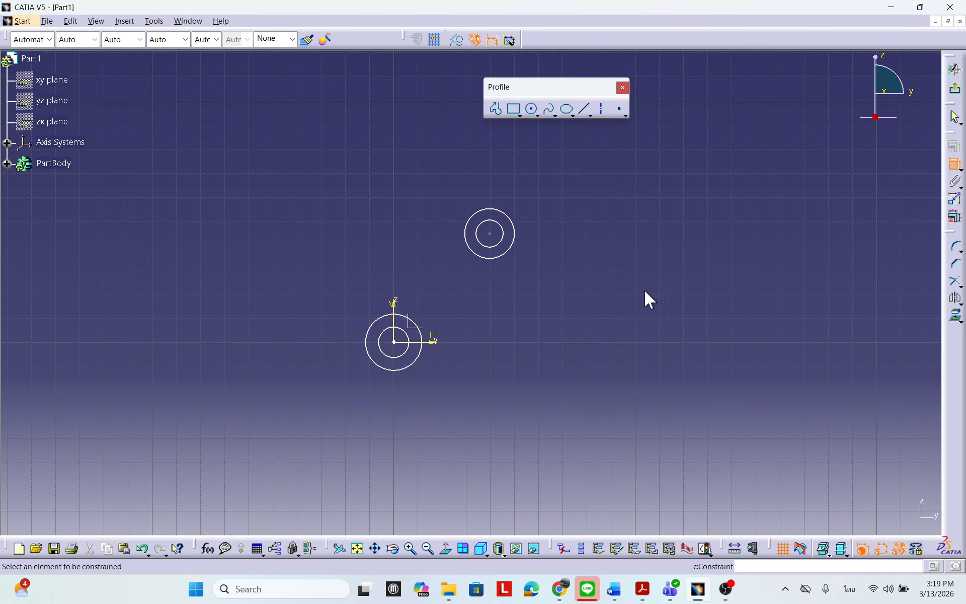
pyautogui.click(491, 235)
pyautogui.click(394, 342)
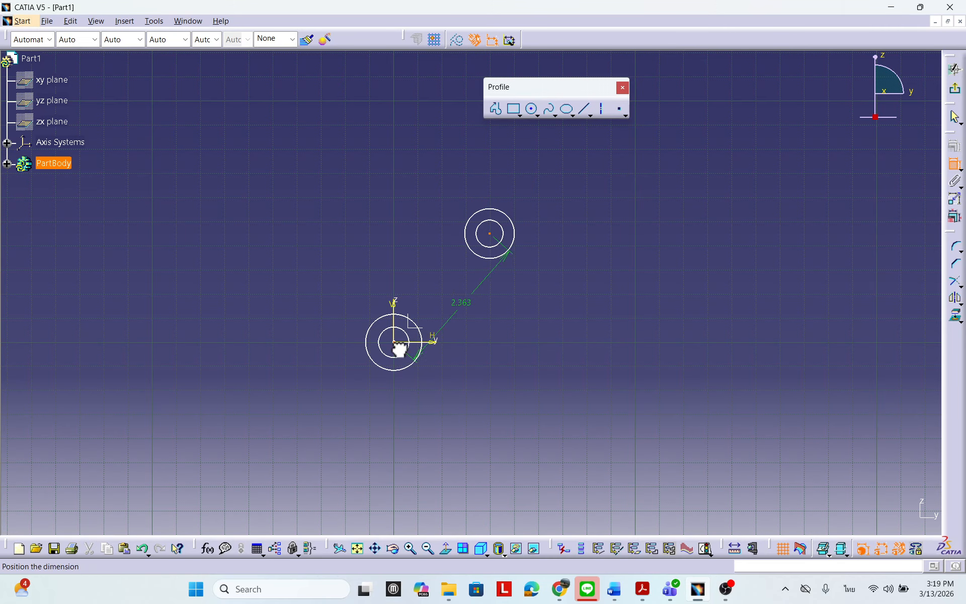
pyautogui.rightClick(520, 322)
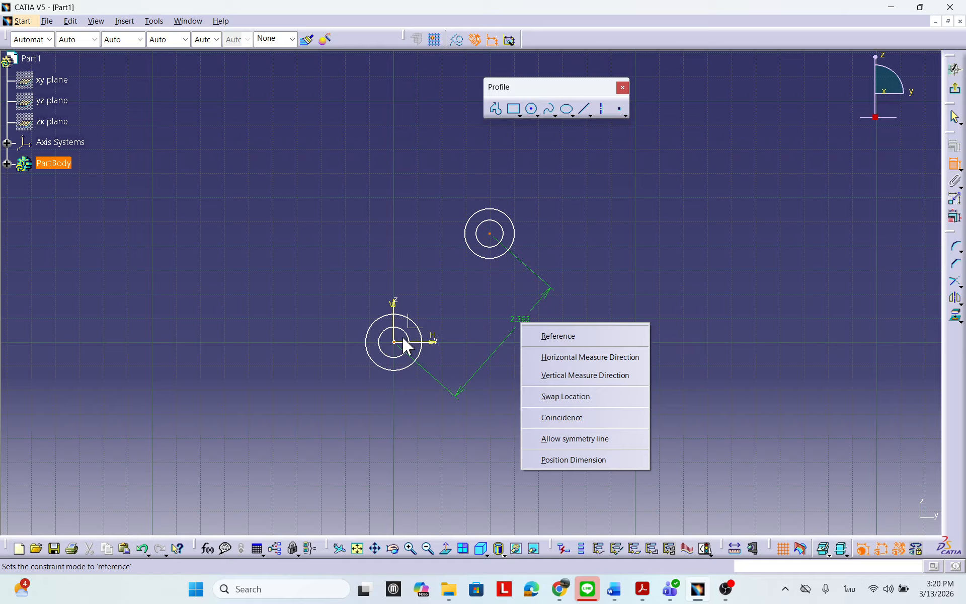
pyautogui.click(567, 358)
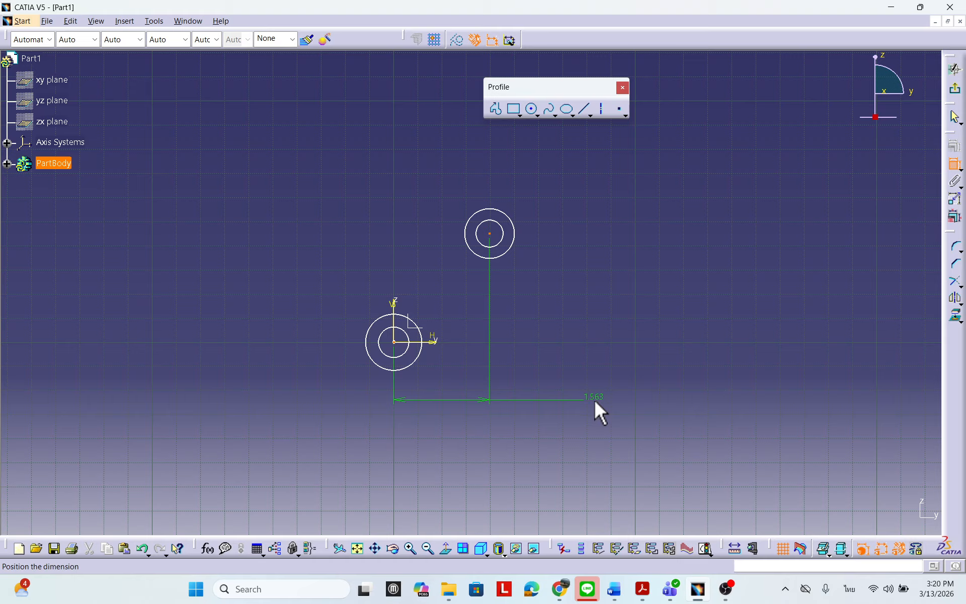
pyautogui.click(590, 381)
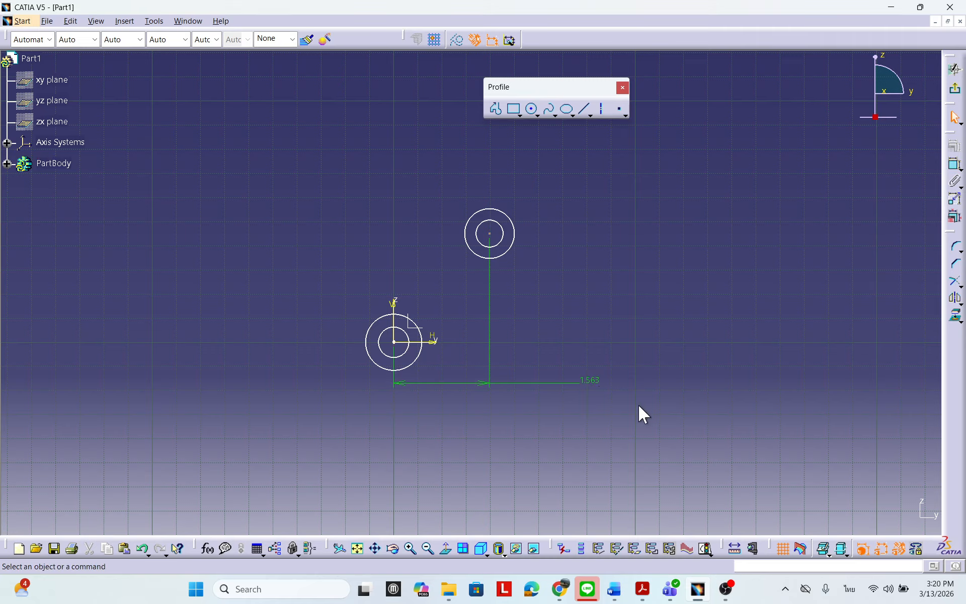
# Dimension the vertical distance from the horizontal axis to the upper circles' centre and set it to 2+1/4 in.
pyautogui.click(955, 164)
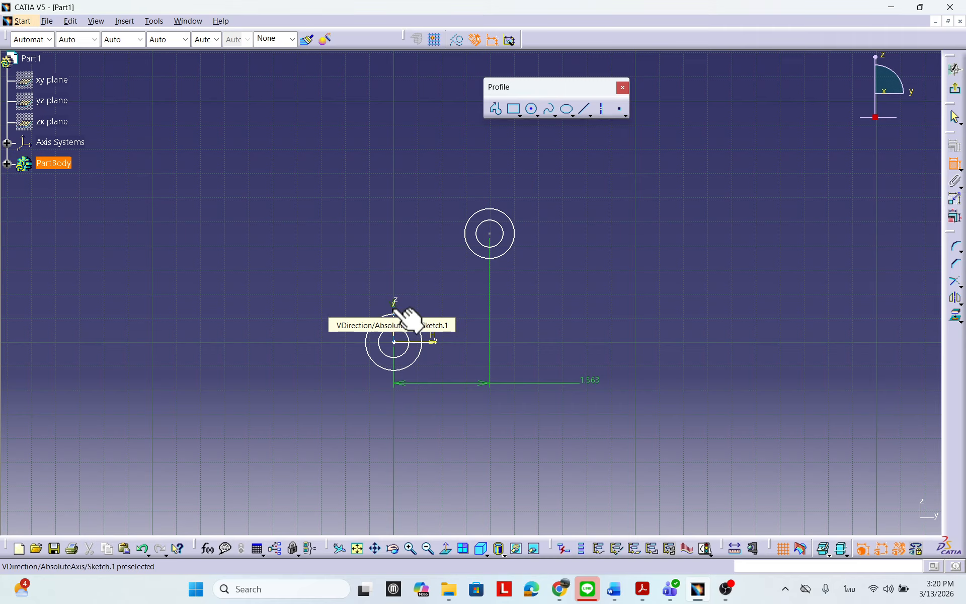
pyautogui.click(490, 235)
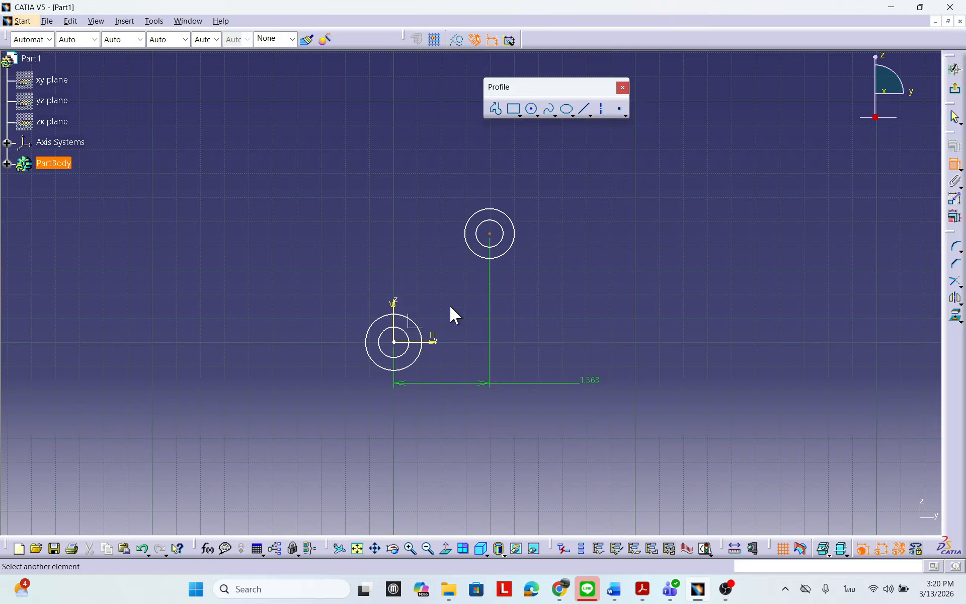
pyautogui.click(442, 342)
pyautogui.click(592, 281)
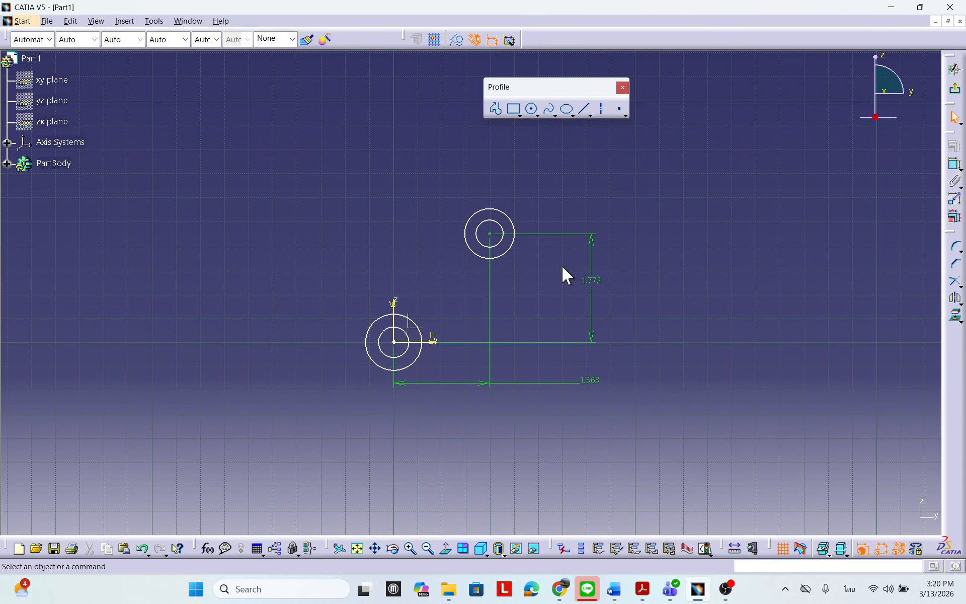
pyautogui.doubleClick(594, 280)
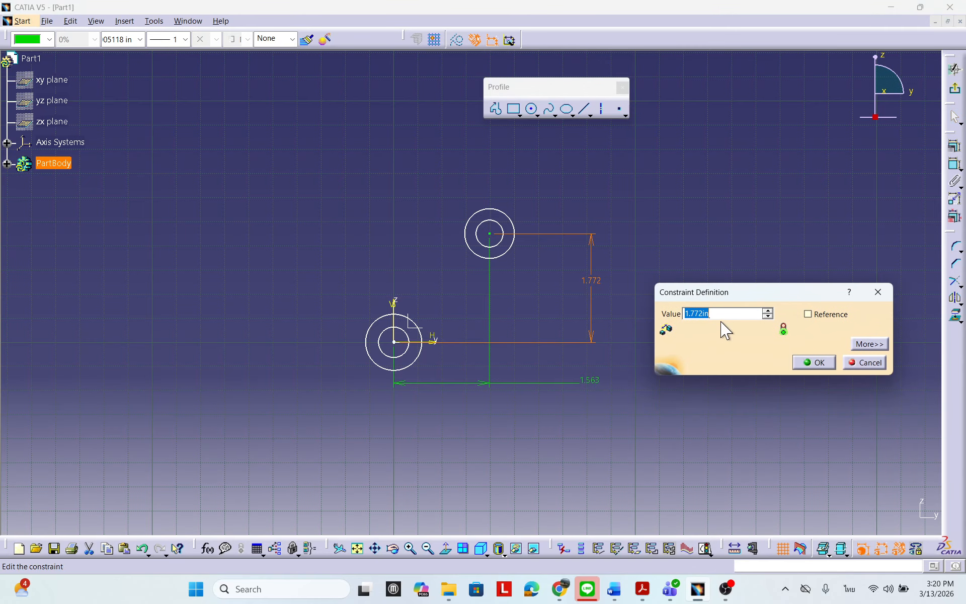
pyautogui.write('2+1/4')
pyautogui.click(814, 362)
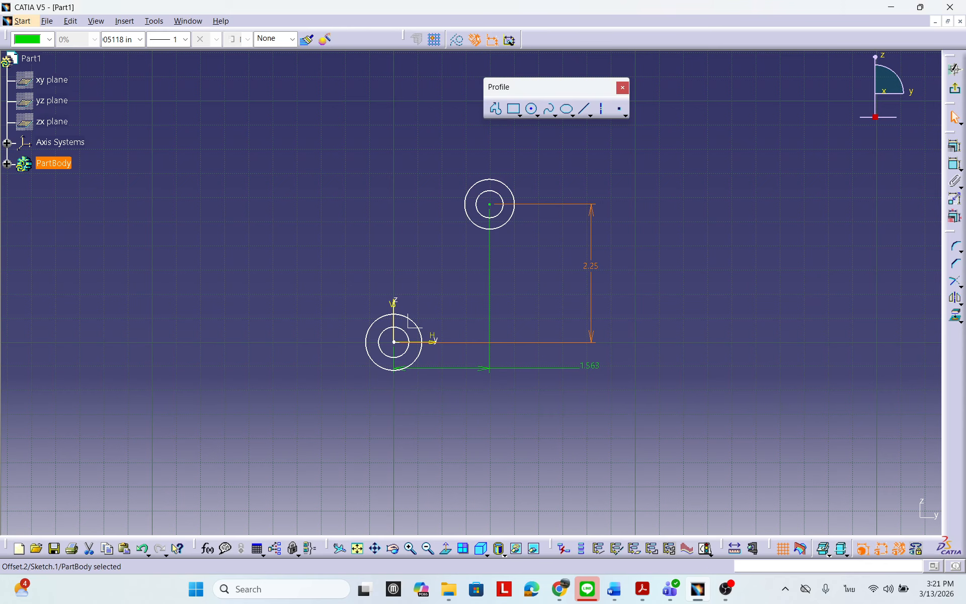
# Dimension the upper outer boss circle as a radius and set it to 0.5 in, per the bell crank drawing.
pyautogui.moveTo(965, 177)
pyautogui.mouseDown()
pyautogui.moveTo(965, 423)
pyautogui.moveTo(477, 287)
pyautogui.moveTo(577, 150)
pyautogui.mouseUp()
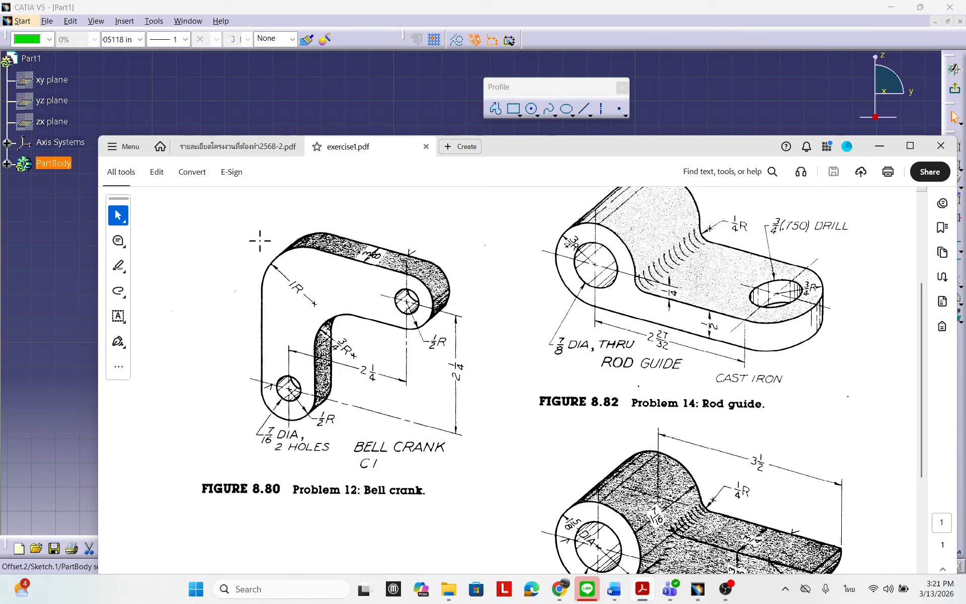
pyautogui.moveTo(587, 156); pyautogui.dragTo(965, 151)
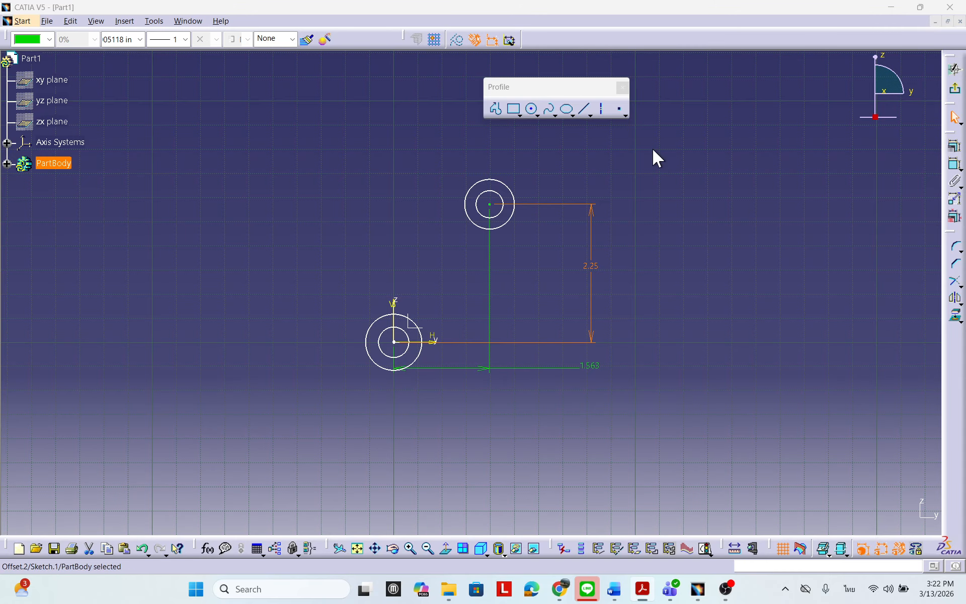
pyautogui.click(955, 163)
pyautogui.click(509, 189)
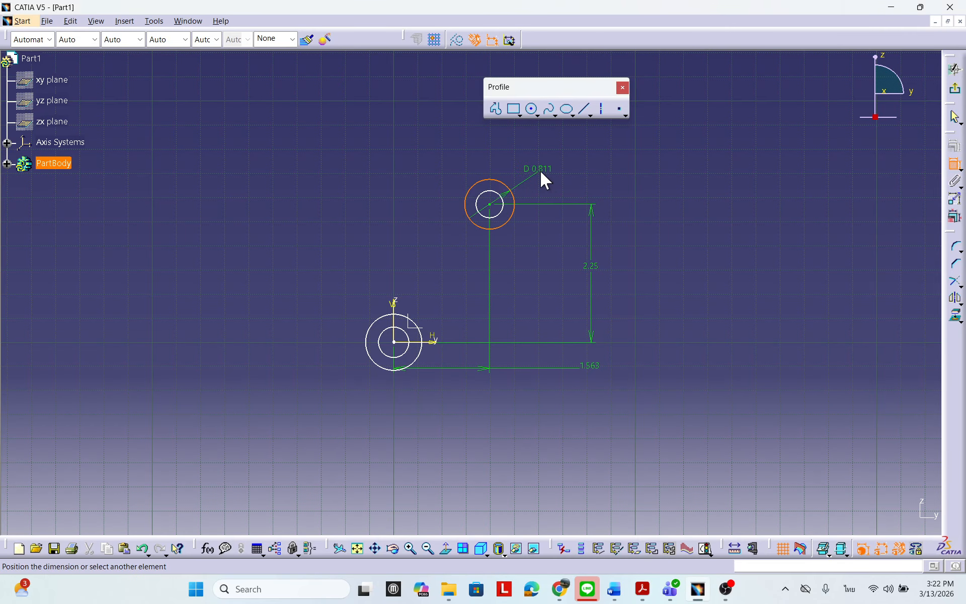
pyautogui.doubleClick(548, 167)
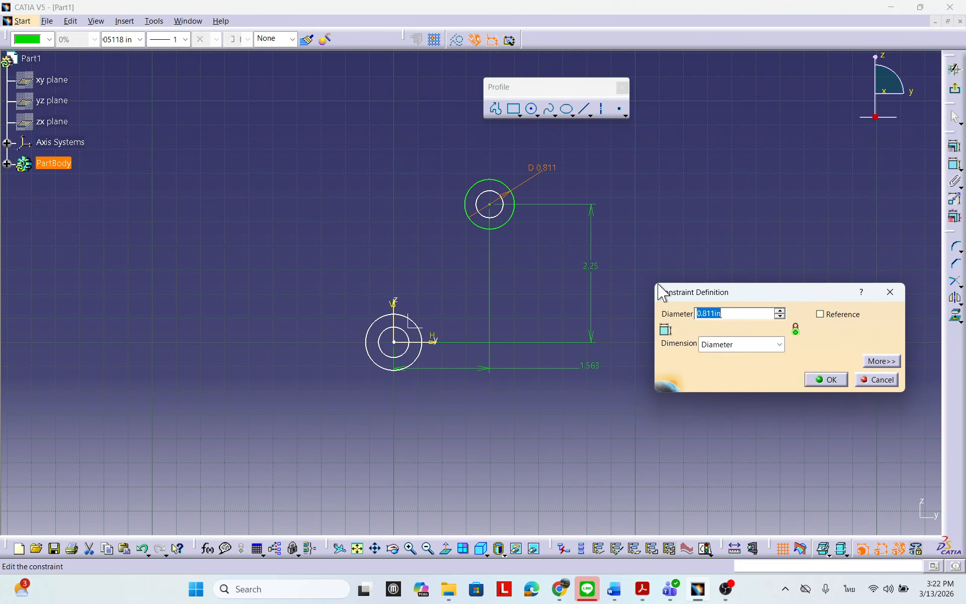
pyautogui.click(738, 345)
pyautogui.click(736, 360)
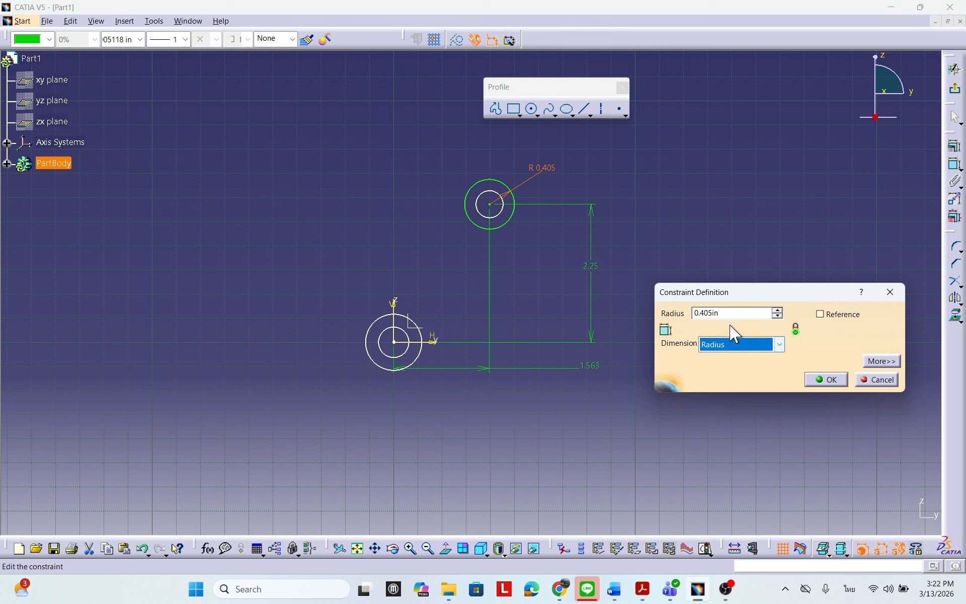
pyautogui.write('0.5')
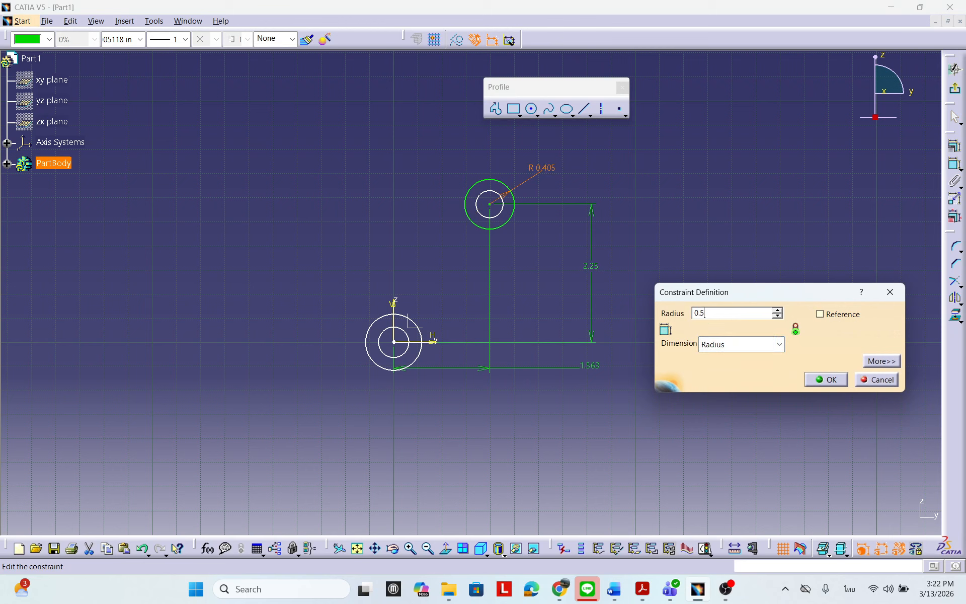
pyautogui.click(827, 379)
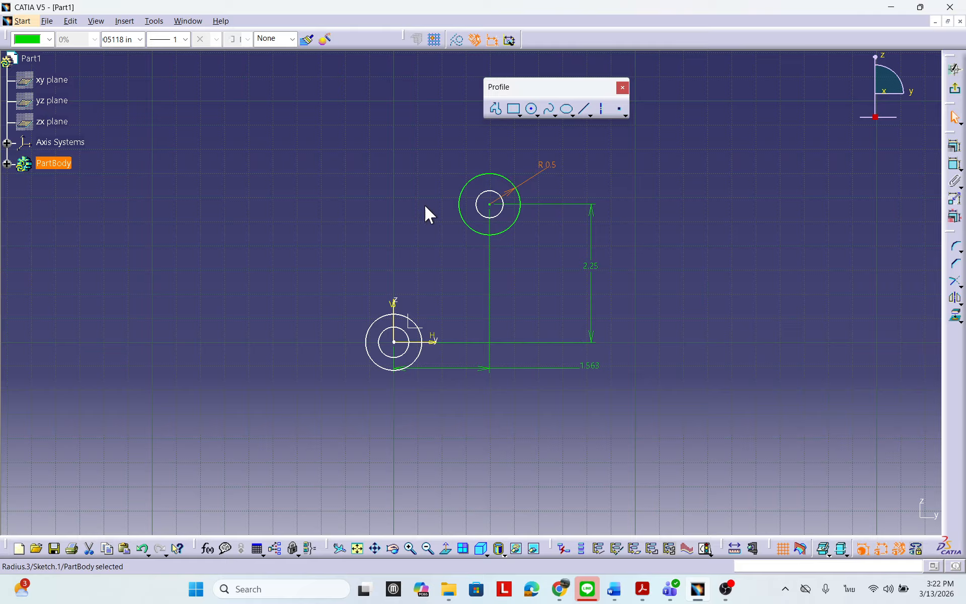
# Dimension the outer boss circle at the origin with radius 0.5 in and place the dimension text closer to the circle.
pyautogui.click(955, 166)
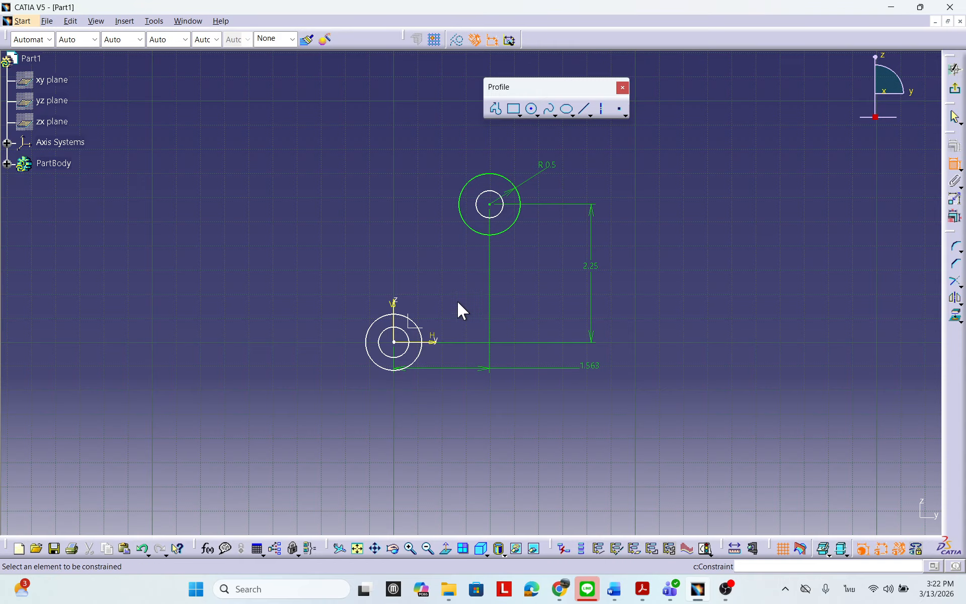
pyautogui.click(395, 315)
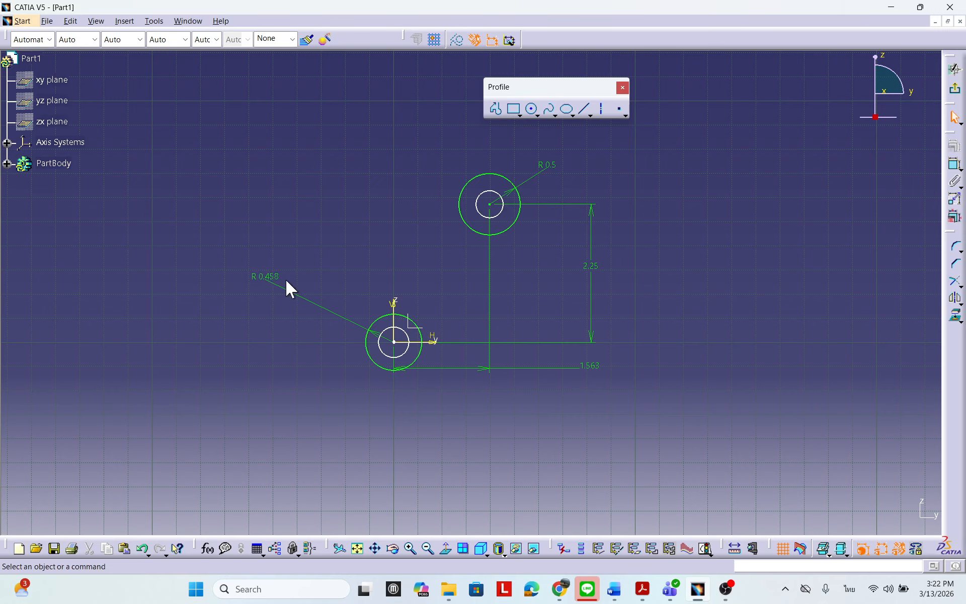
pyautogui.click(261, 277)
pyautogui.write('0.5')
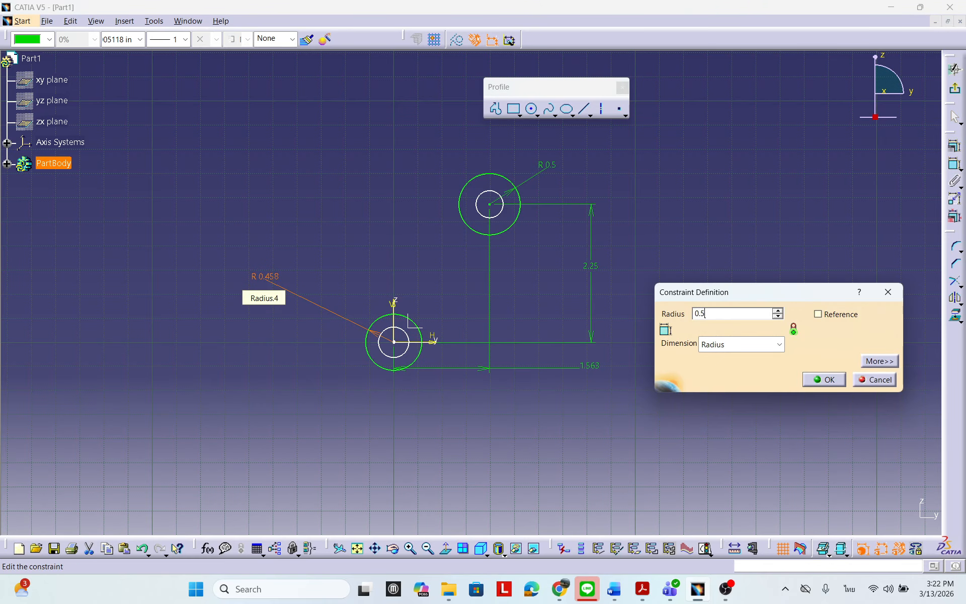
pyautogui.click(831, 380)
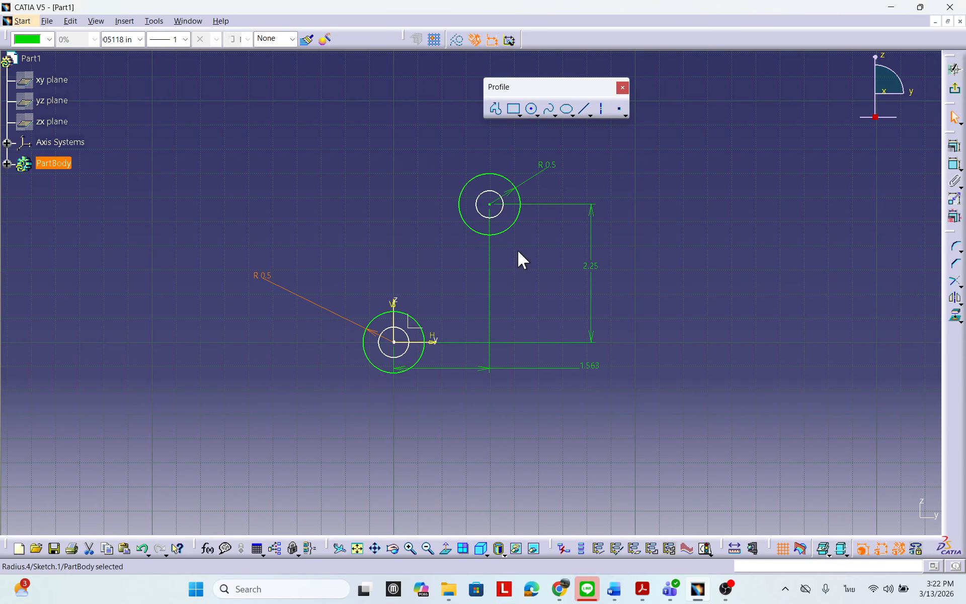
pyautogui.moveTo(263, 278); pyautogui.dragTo(343, 283)
pyautogui.click(903, 268)
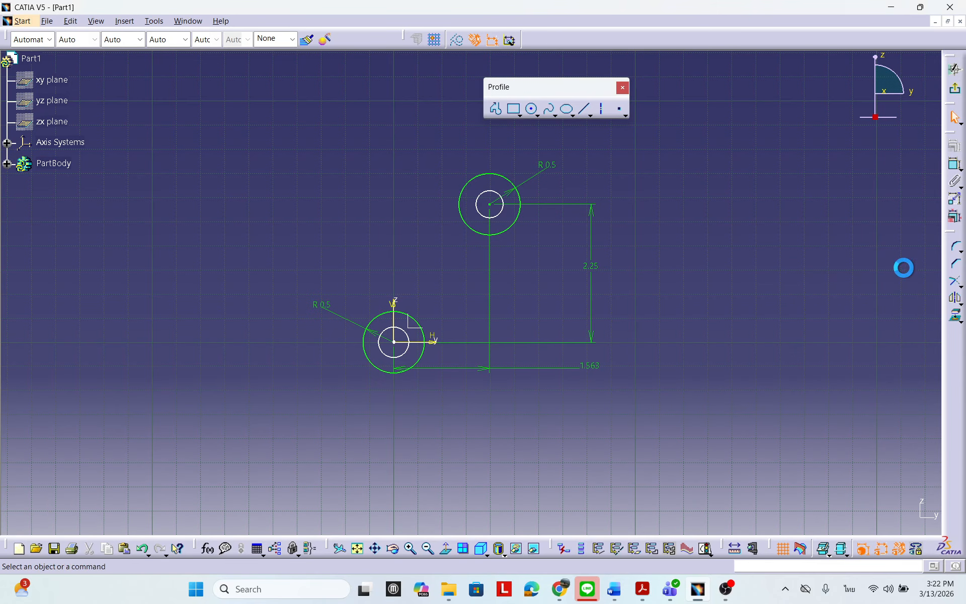
# Dimension the upper inner hole circle as a diameter and set it to 7/16 in.
pyautogui.click(955, 164)
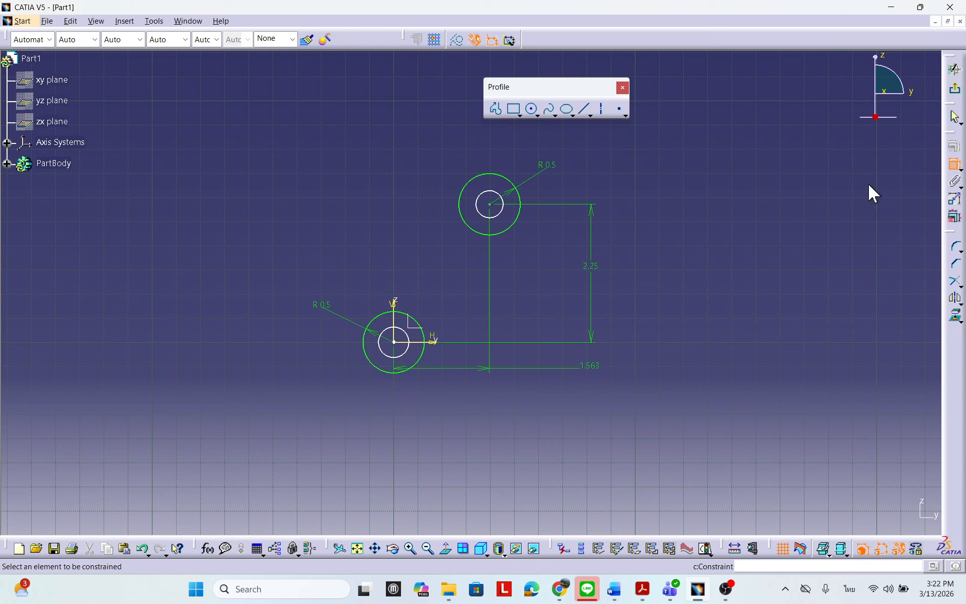
pyautogui.click(503, 210)
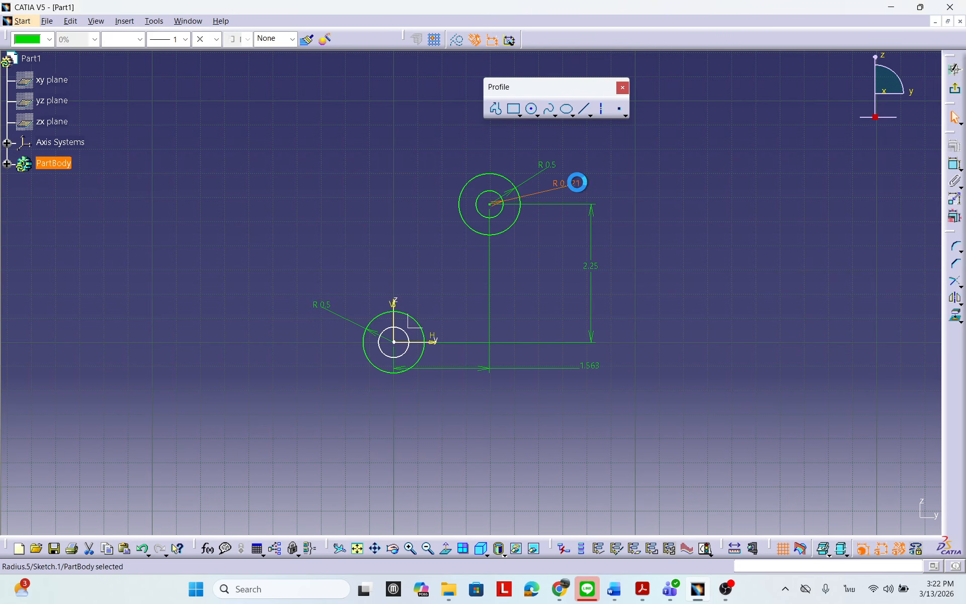
pyautogui.doubleClick(583, 183)
pyautogui.click(744, 345)
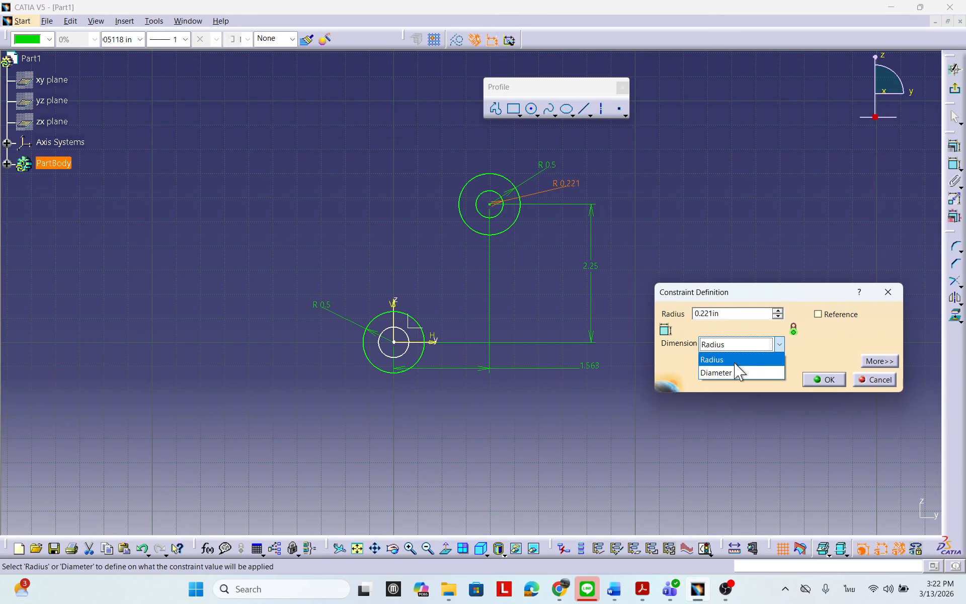
pyautogui.click(739, 369)
pyautogui.moveTo(738, 314); pyautogui.dragTo(653, 315)
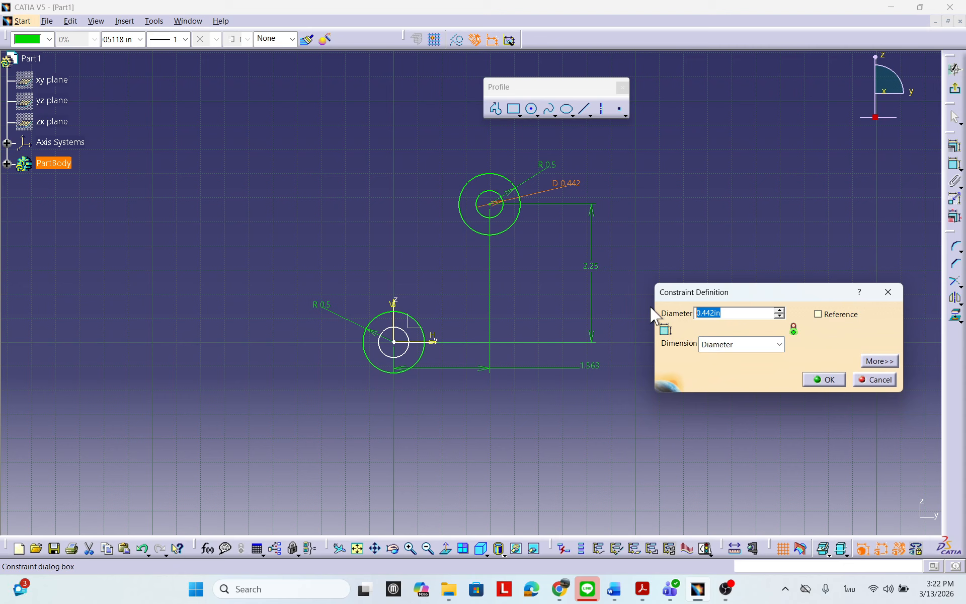
pyautogui.write('7/16')
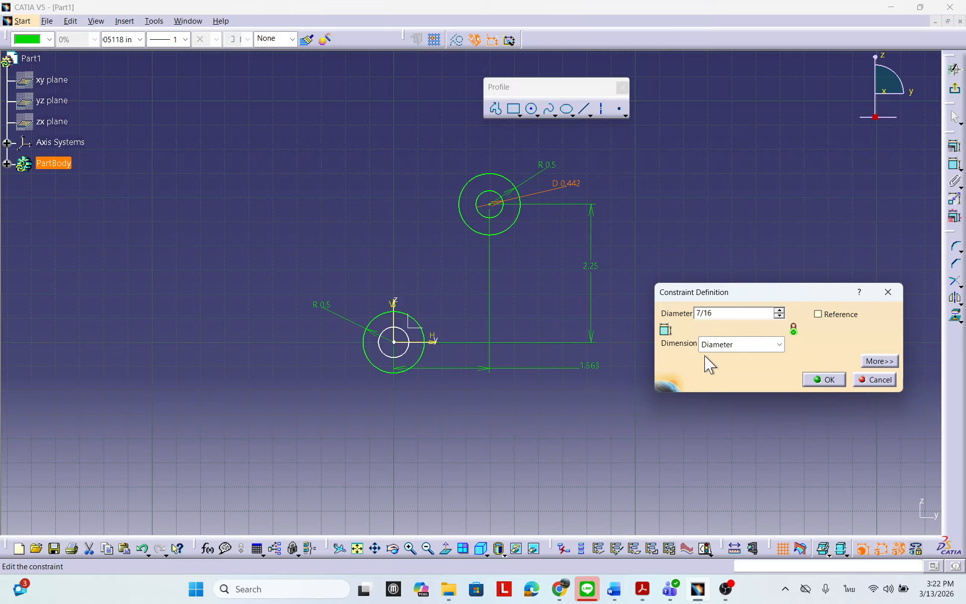
pyautogui.click(830, 381)
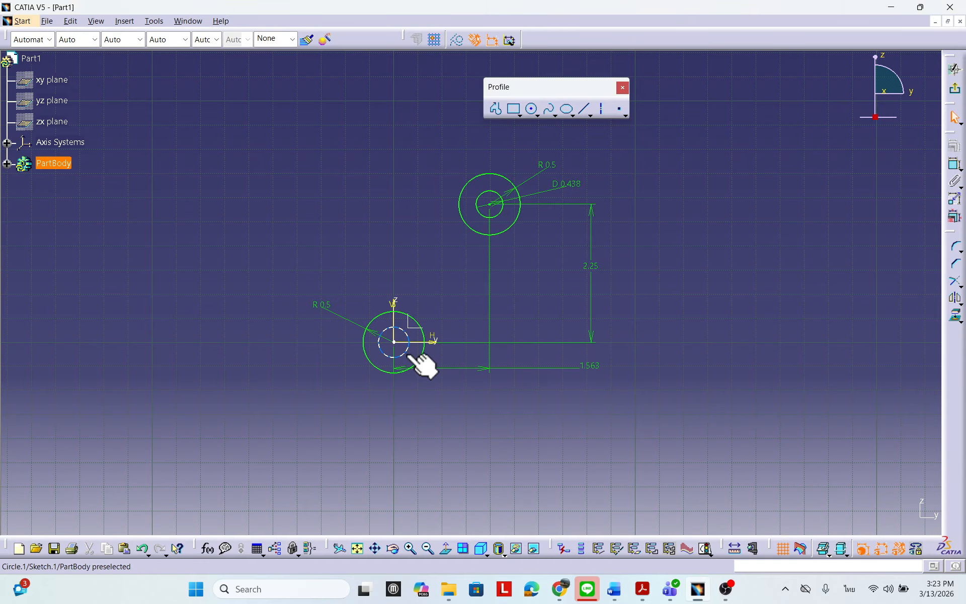
# Dimension the inner hole circle at the origin with a diameter of 0.438 in.
pyautogui.moveTo(408, 352); pyautogui.dragTo(378, 332)
pyautogui.click(385, 341)
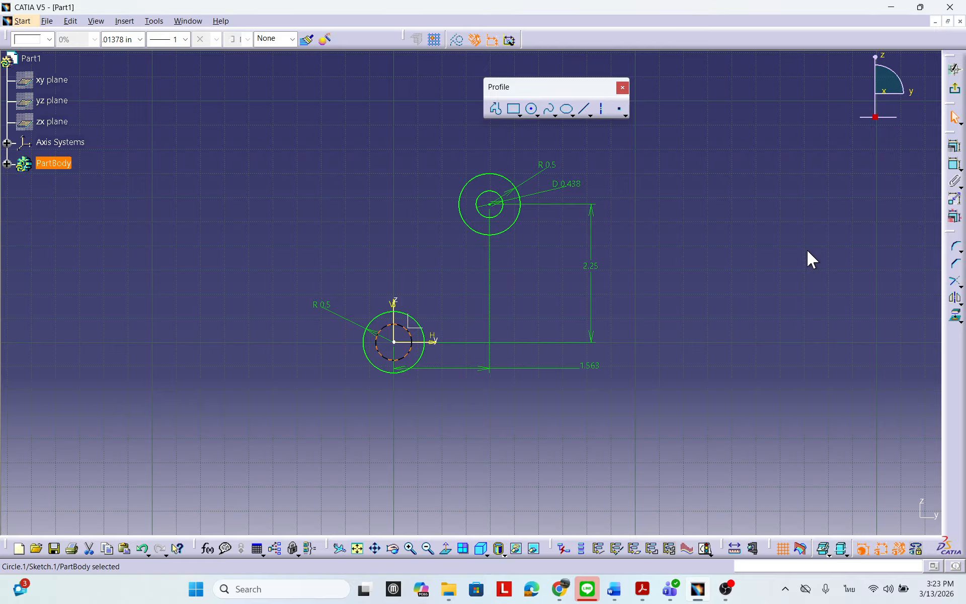
pyautogui.click(691, 326)
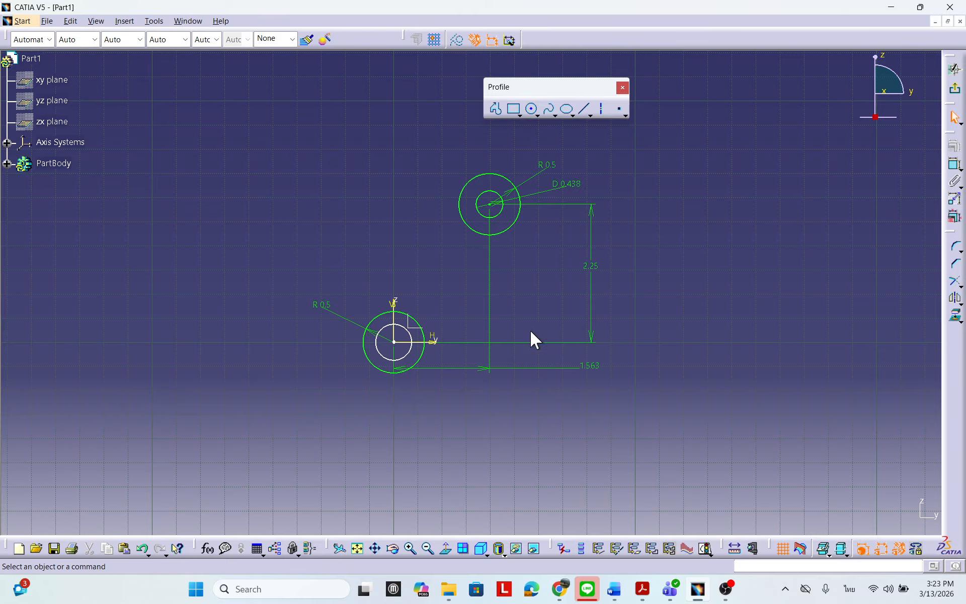
pyautogui.click(955, 164)
pyautogui.click(406, 349)
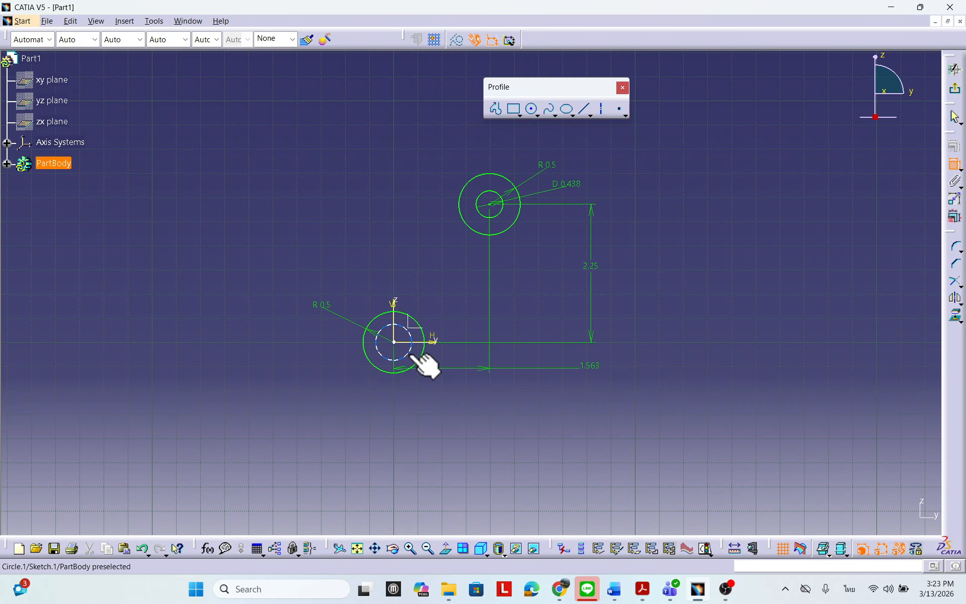
pyautogui.doubleClick(473, 309)
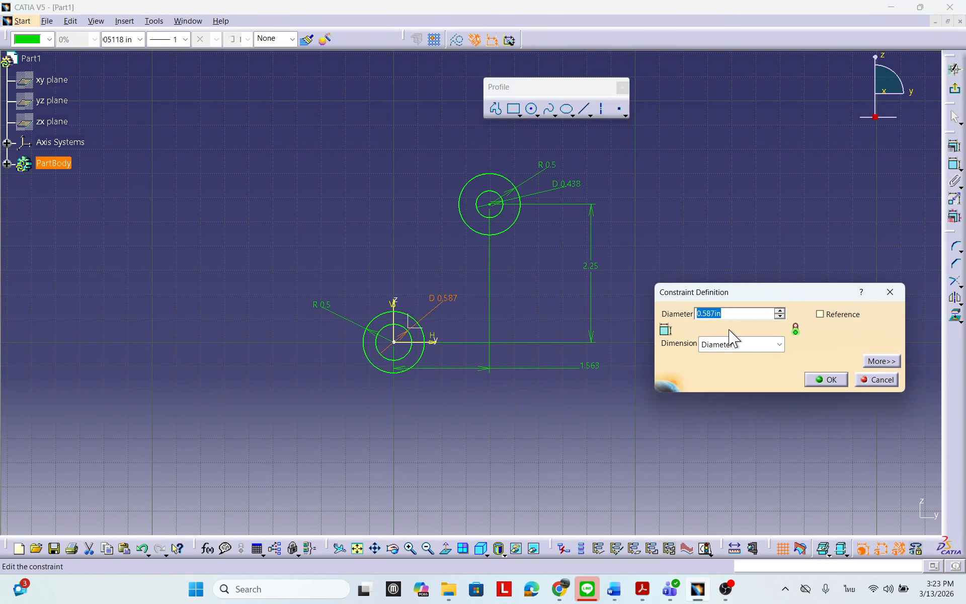
pyautogui.write('0.438')
pyautogui.click(833, 381)
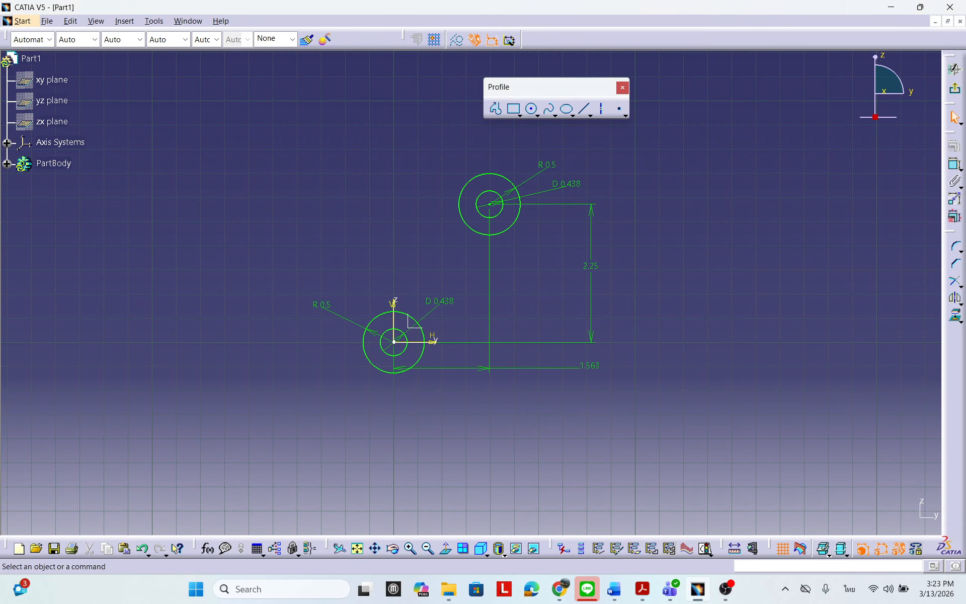
# Check the bell crank drawing and draw a vertical line up from the lower boss circle's left tangent point to V about 2.73 in.
pyautogui.moveTo(965, 274); pyautogui.dragTo(526, 163)
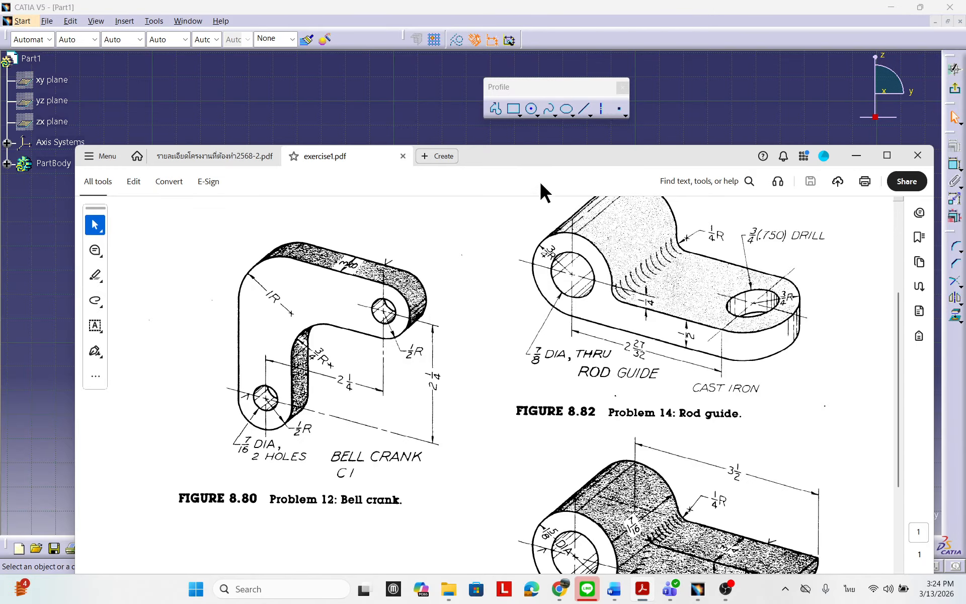
pyautogui.moveTo(545, 162)
pyautogui.mouseDown()
pyautogui.moveTo(630, 367)
pyautogui.moveTo(583, 353)
pyautogui.moveTo(519, 183)
pyautogui.mouseUp()
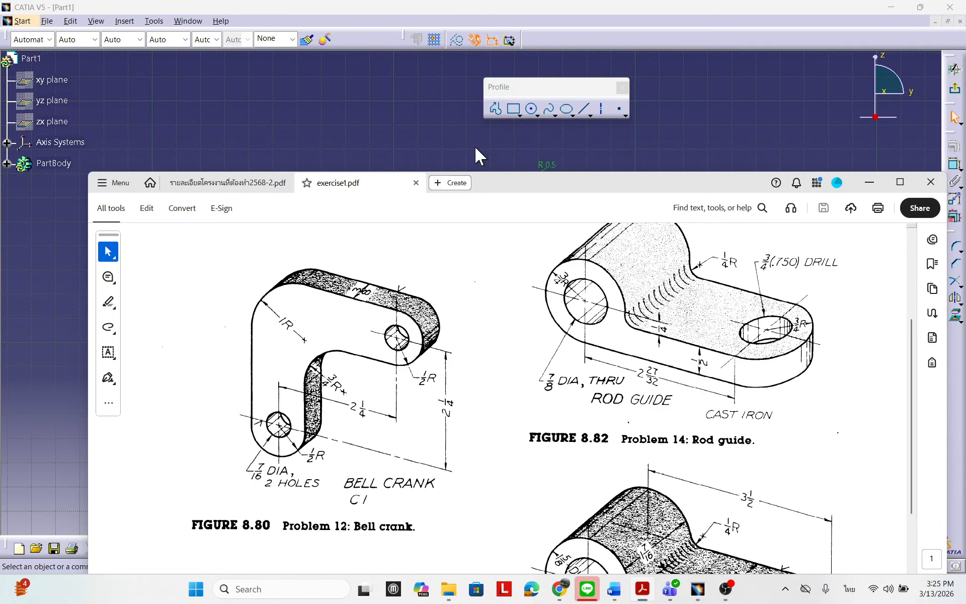
pyautogui.click(456, 182)
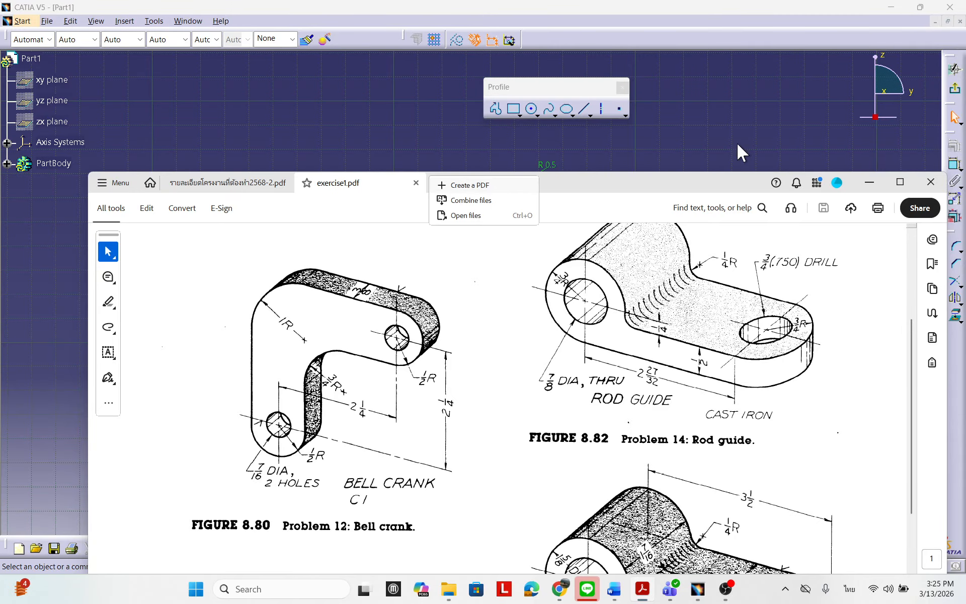
pyautogui.click(871, 174)
pyautogui.moveTo(664, 182); pyautogui.dragTo(965, 95)
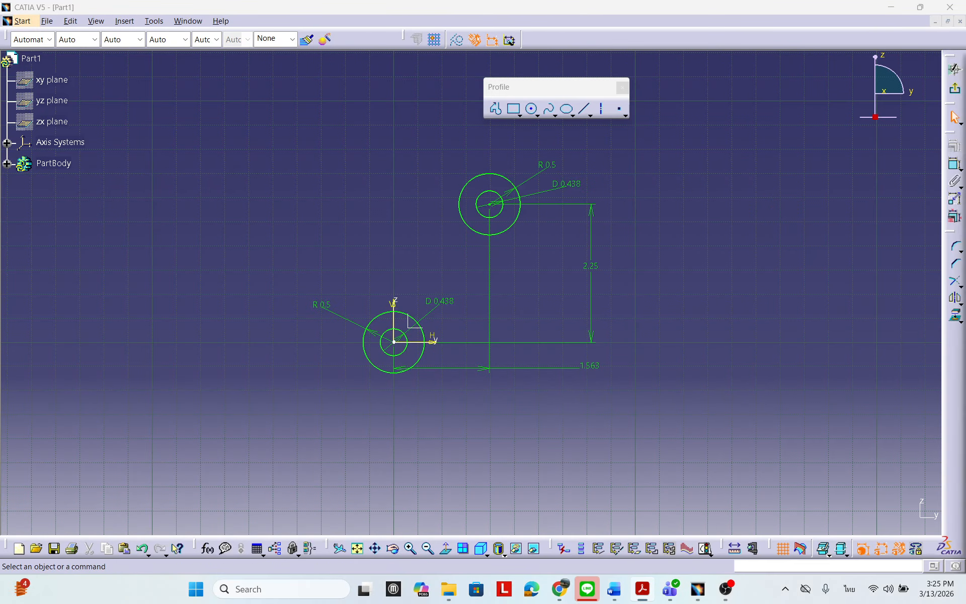
pyautogui.moveTo(572, 366); pyautogui.dragTo(513, 376, button='middle')
pyautogui.click(583, 109)
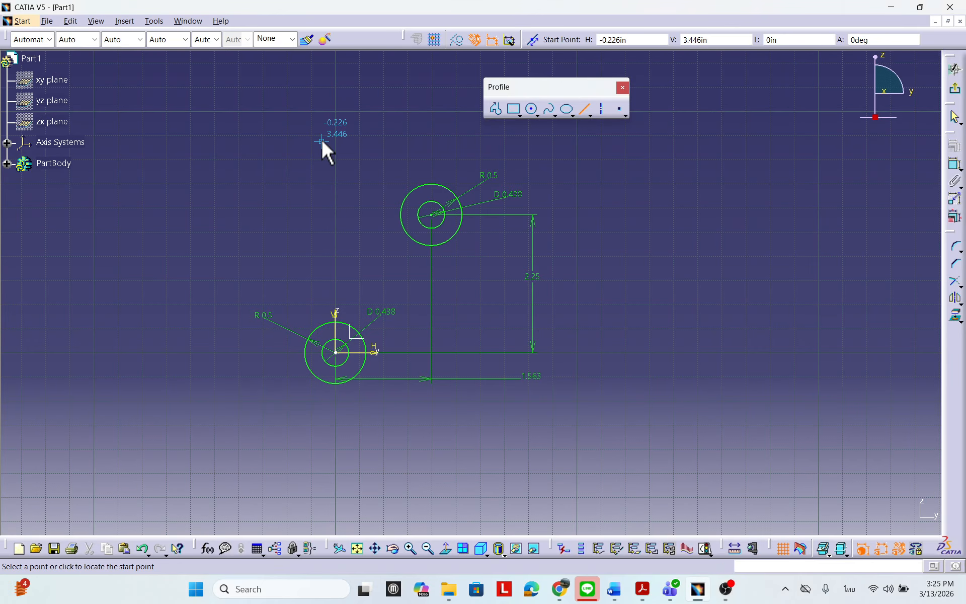
pyautogui.click(304, 351)
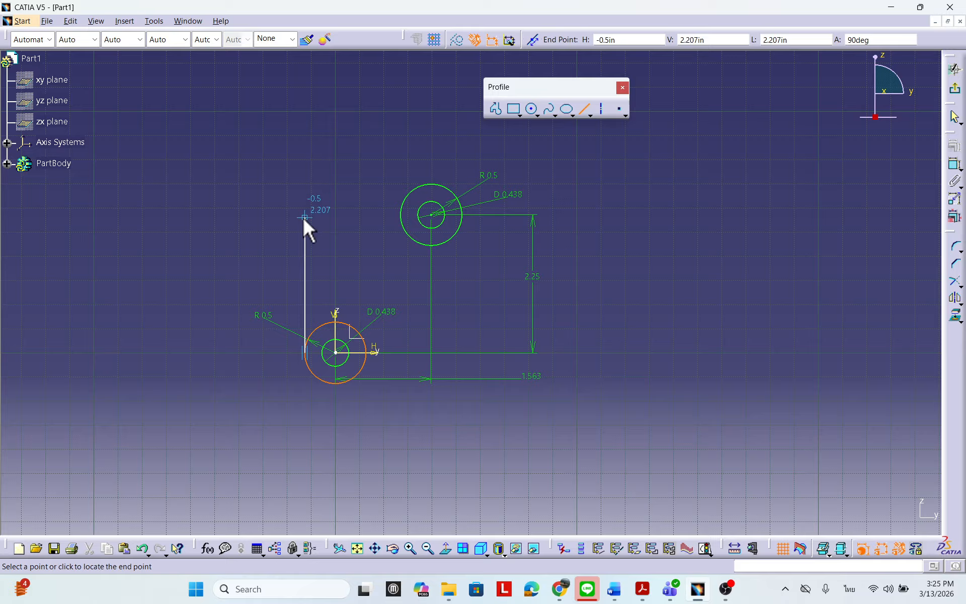
pyautogui.click(305, 184)
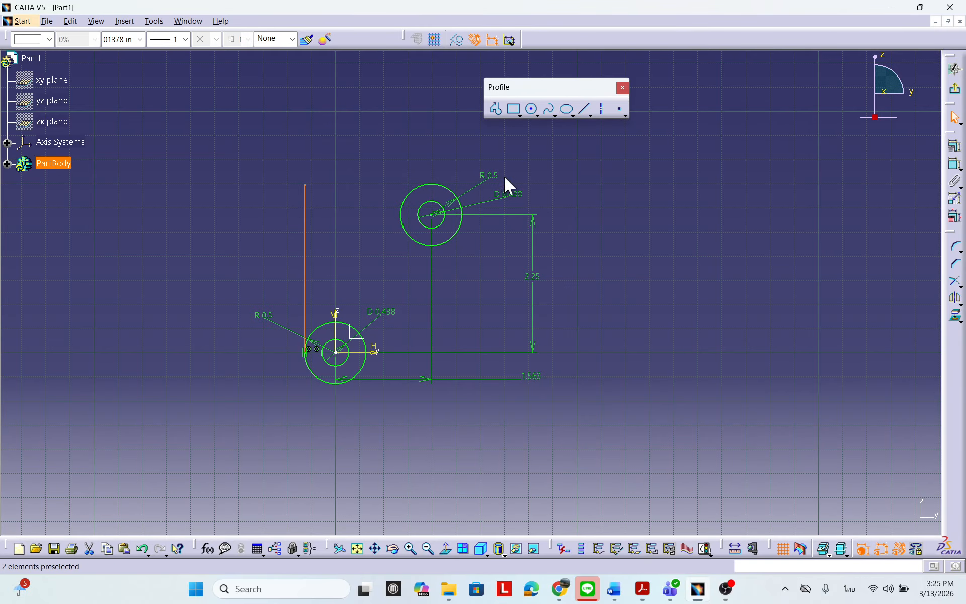
# Draw a long, nearly horizontal line tangent to the upper boss circle's top and extend the vertical line's upper end past it.
pyautogui.click(583, 110)
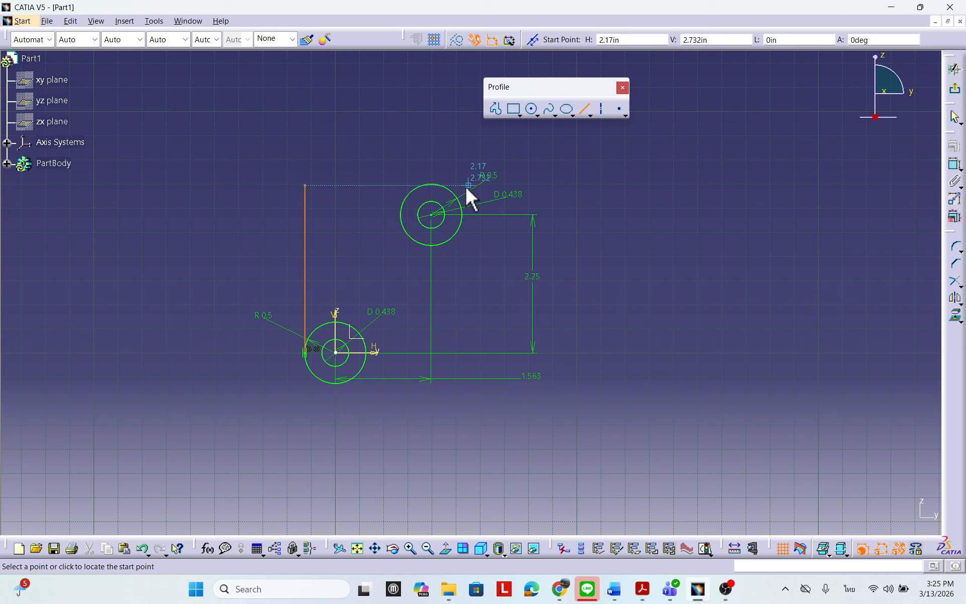
pyautogui.click(238, 198)
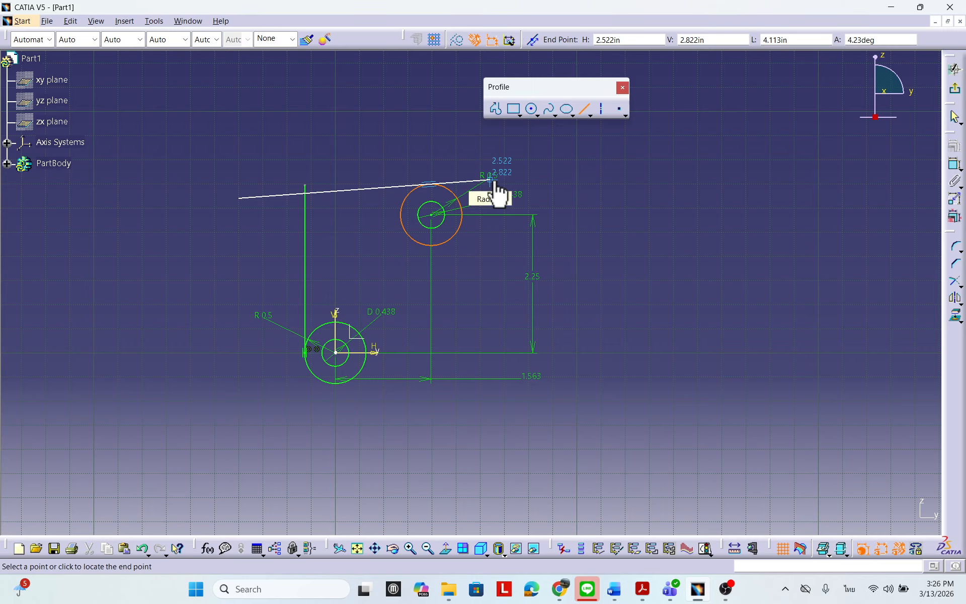
pyautogui.click(548, 174)
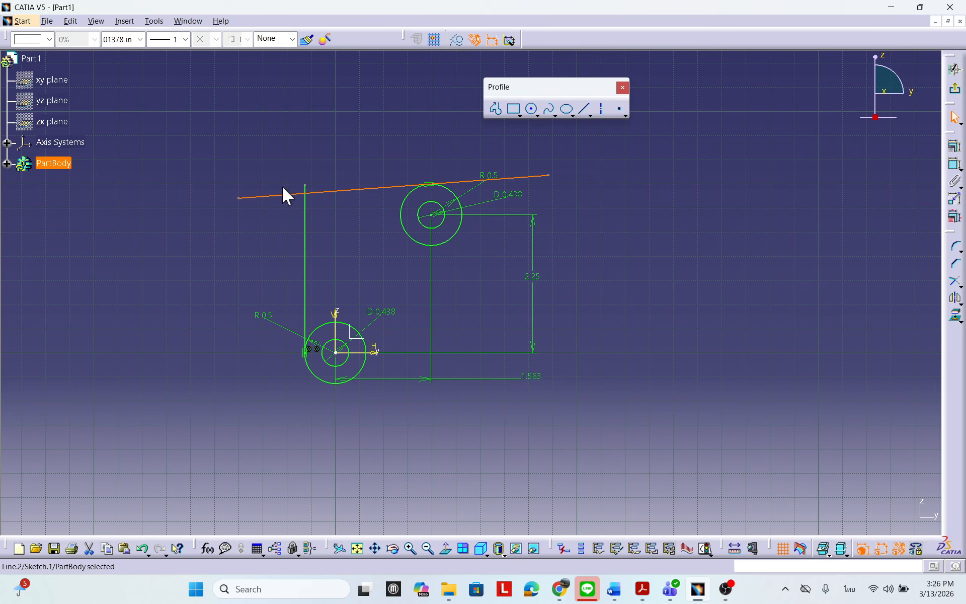
pyautogui.moveTo(239, 199); pyautogui.dragTo(240, 184)
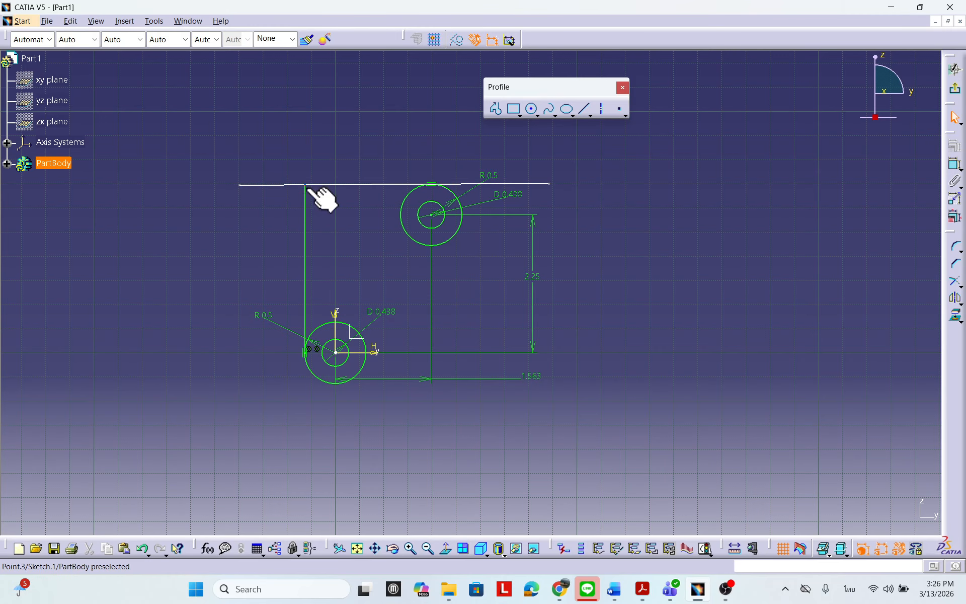
pyautogui.moveTo(306, 186); pyautogui.dragTo(314, 167)
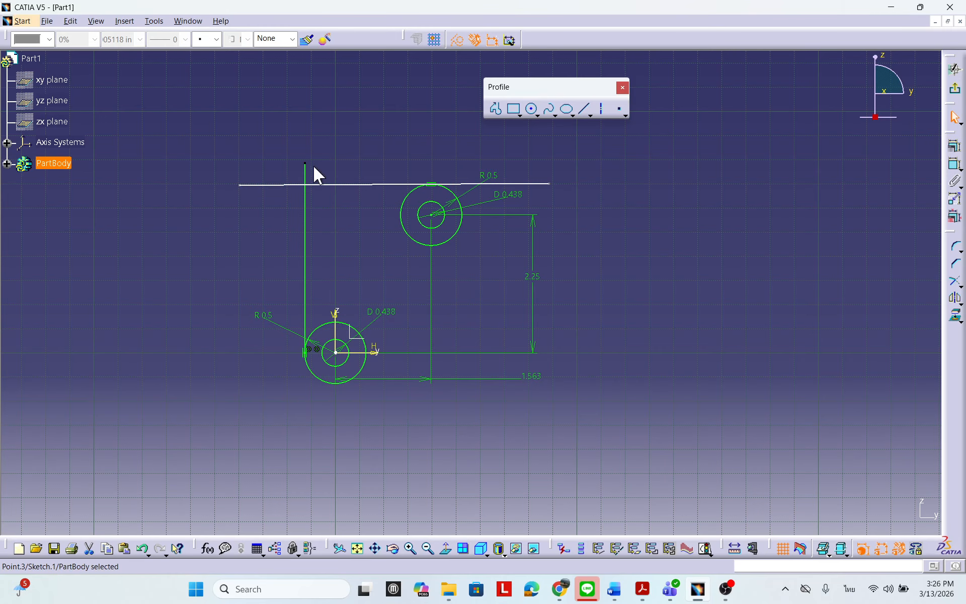
# Level the long line touching the upper boss circle's top by adjusting its free end, and constrain it as horizontal.
pyautogui.click(546, 184)
pyautogui.click(333, 231)
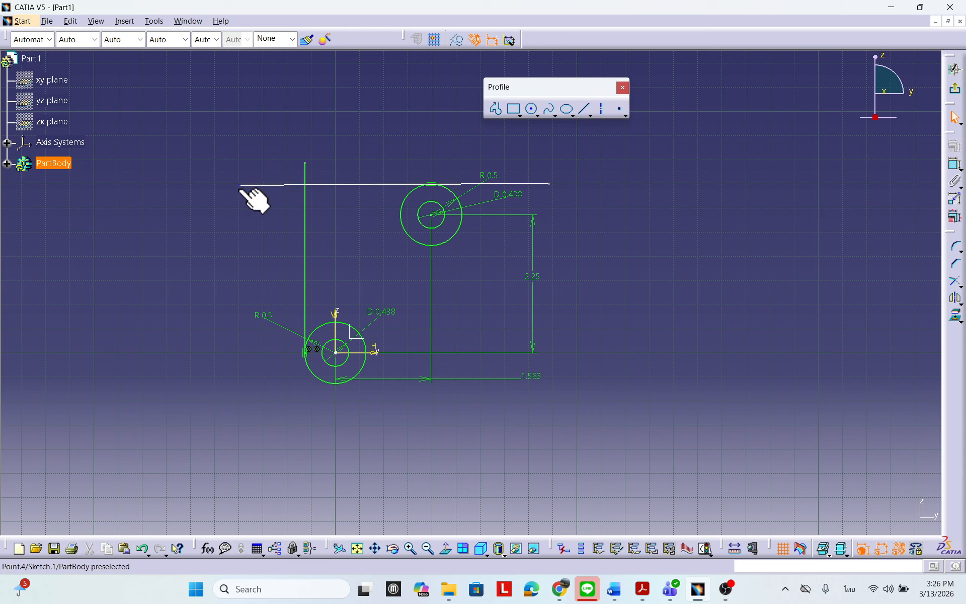
pyautogui.moveTo(241, 185); pyautogui.dragTo(240, 184)
pyautogui.click(679, 240)
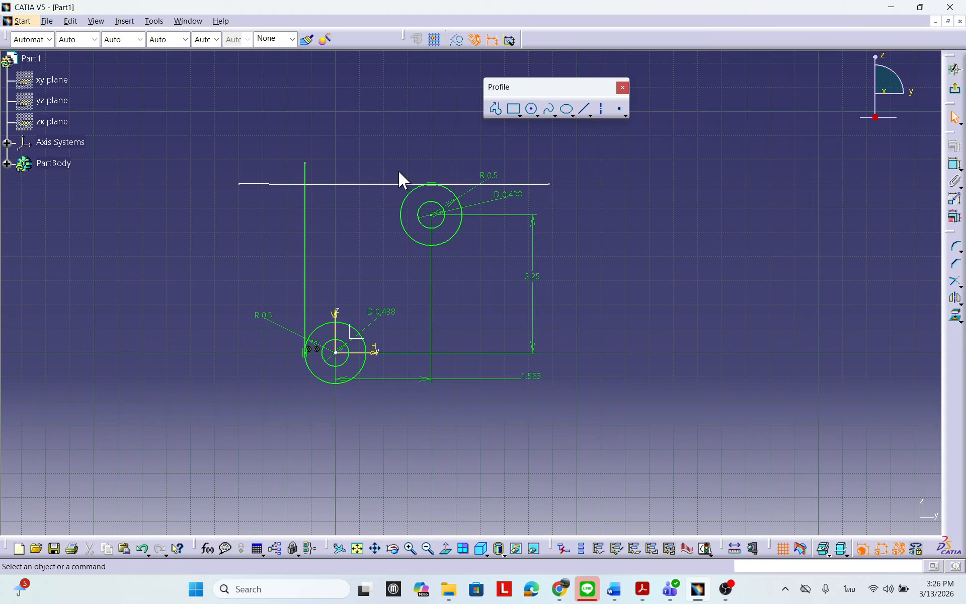
pyautogui.click(371, 184)
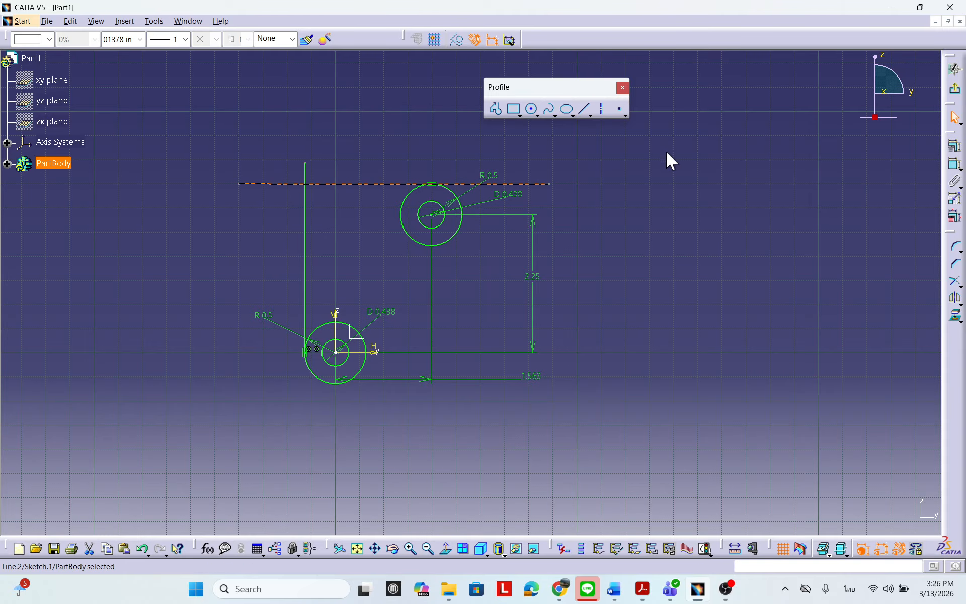
pyautogui.click(956, 147)
pyautogui.click(883, 416)
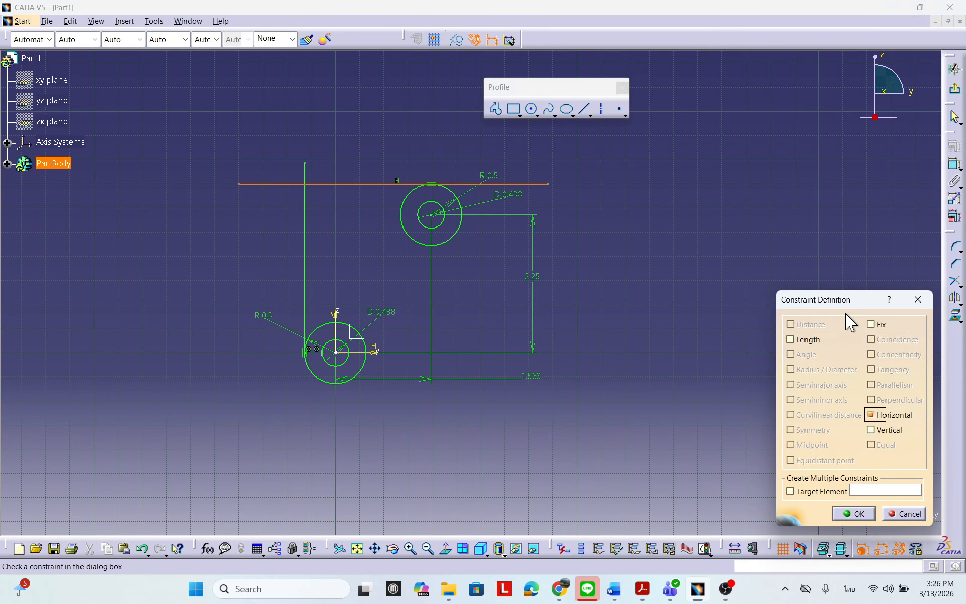
pyautogui.moveTo(845, 301); pyautogui.dragTo(674, 144)
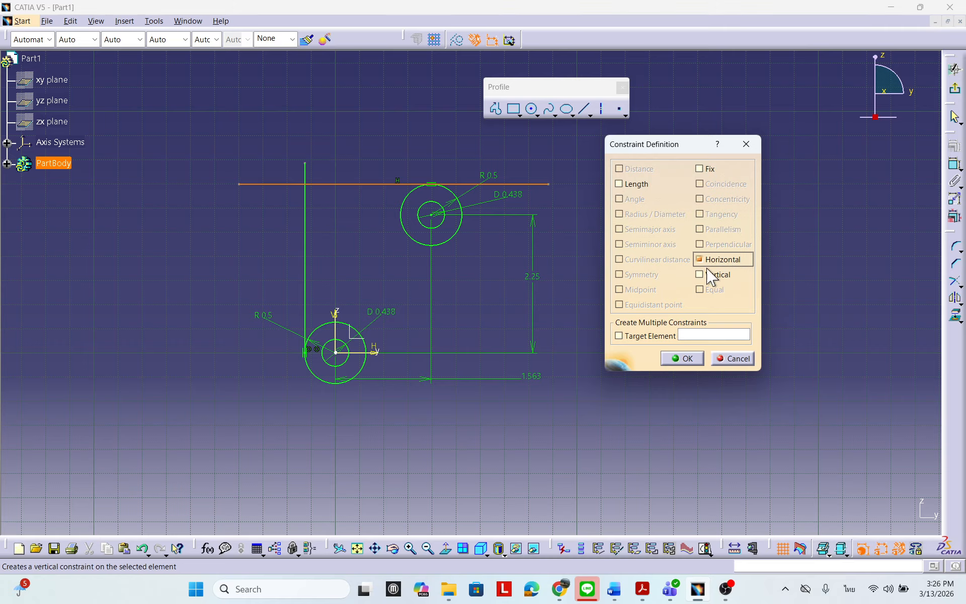
pyautogui.click(680, 359)
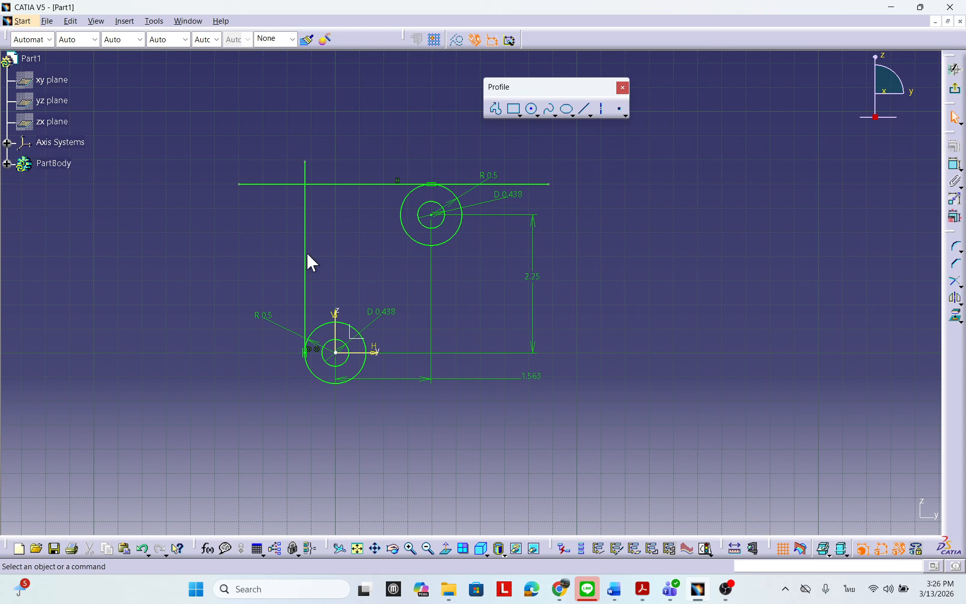
# Extend the lower boss circle's left tangent line further above the horizontal line and constrain it as vertical.
pyautogui.click(305, 351)
pyautogui.moveTo(304, 352); pyautogui.dragTo(300, 411)
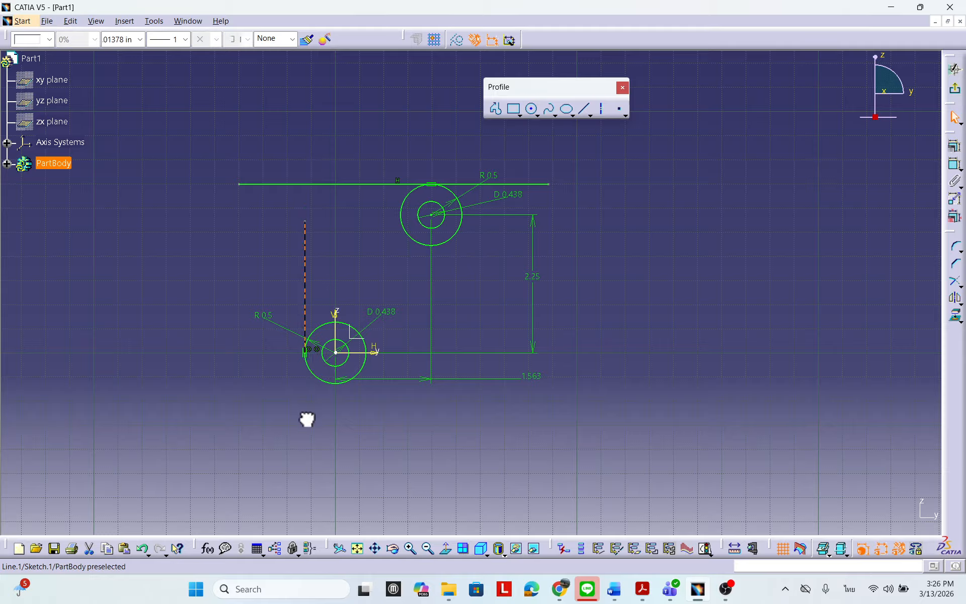
pyautogui.moveTo(305, 222); pyautogui.dragTo(313, 127)
pyautogui.click(330, 245)
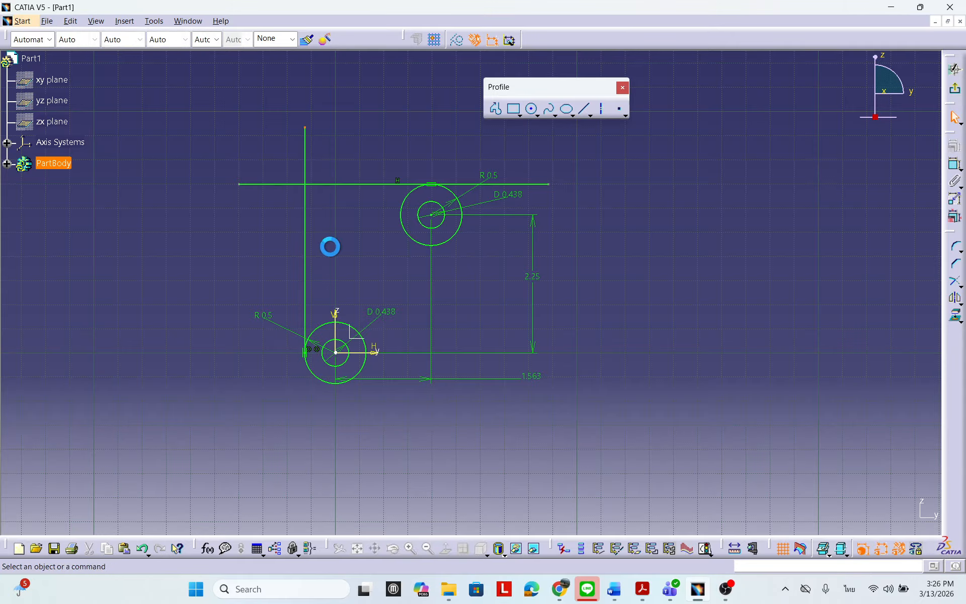
pyautogui.click(306, 241)
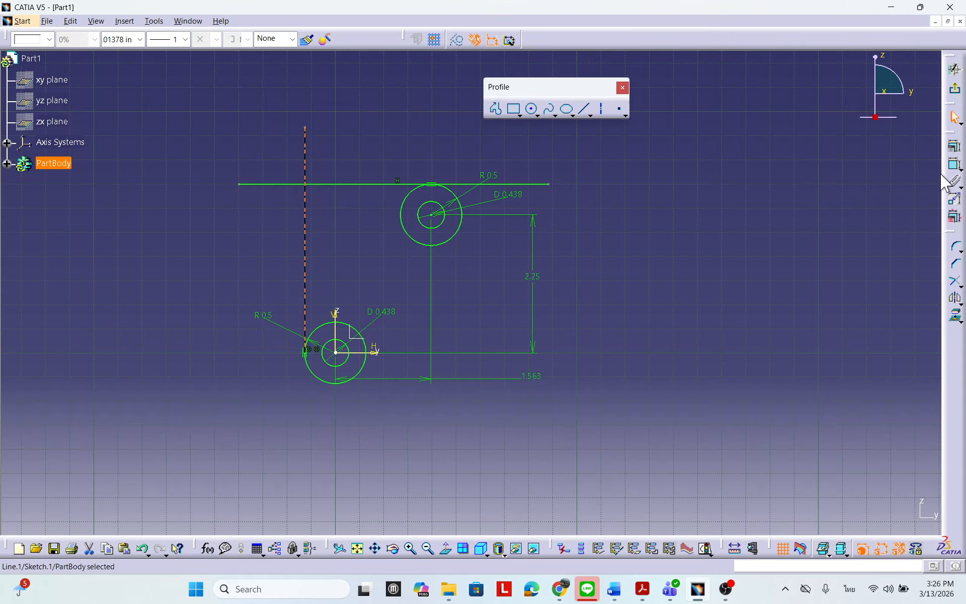
pyautogui.click(956, 146)
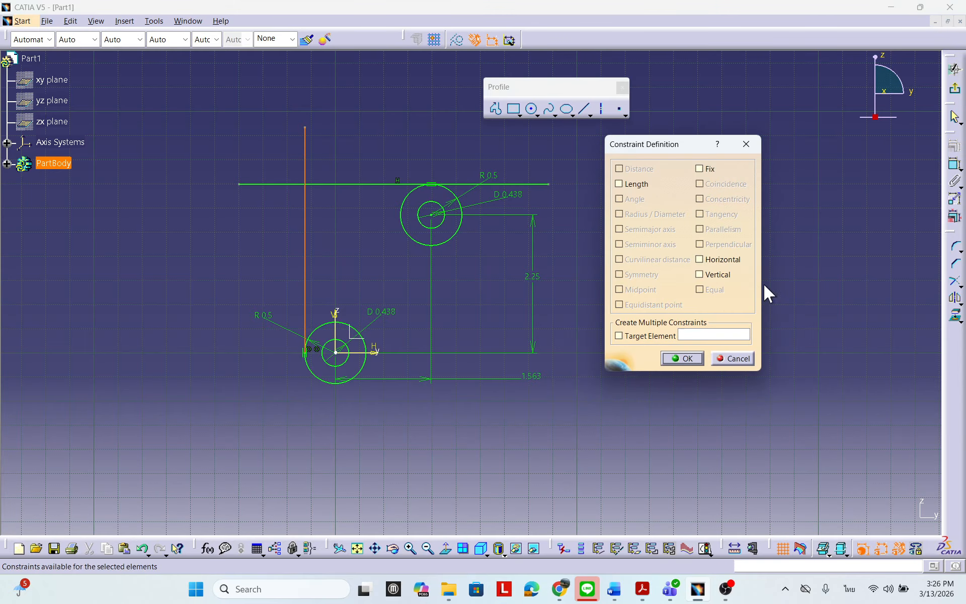
pyautogui.click(700, 275)
pyautogui.click(685, 359)
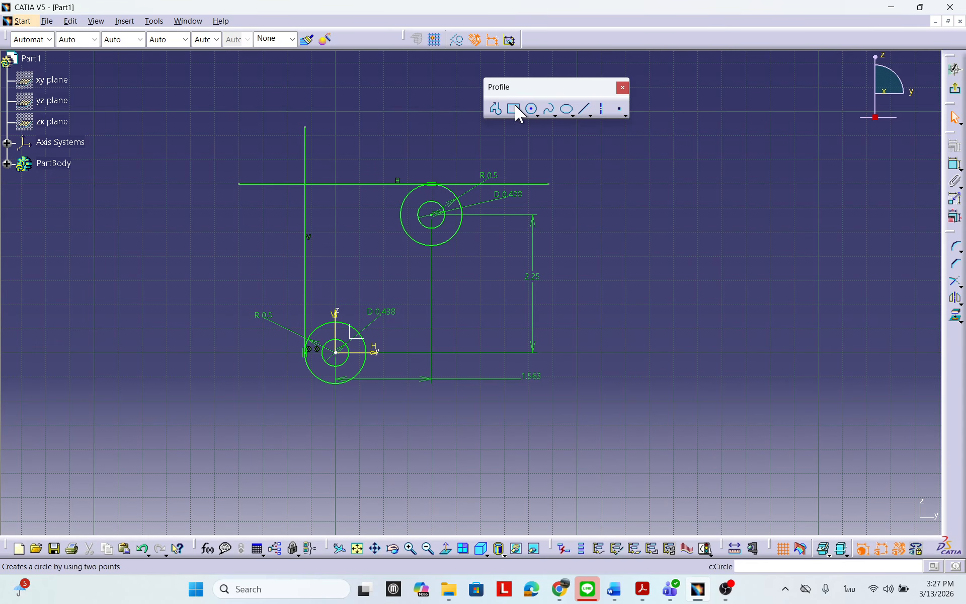
# Draw a long horizontal line just below the upper boss circle, crossing the vertical tangent line.
pyautogui.click(583, 109)
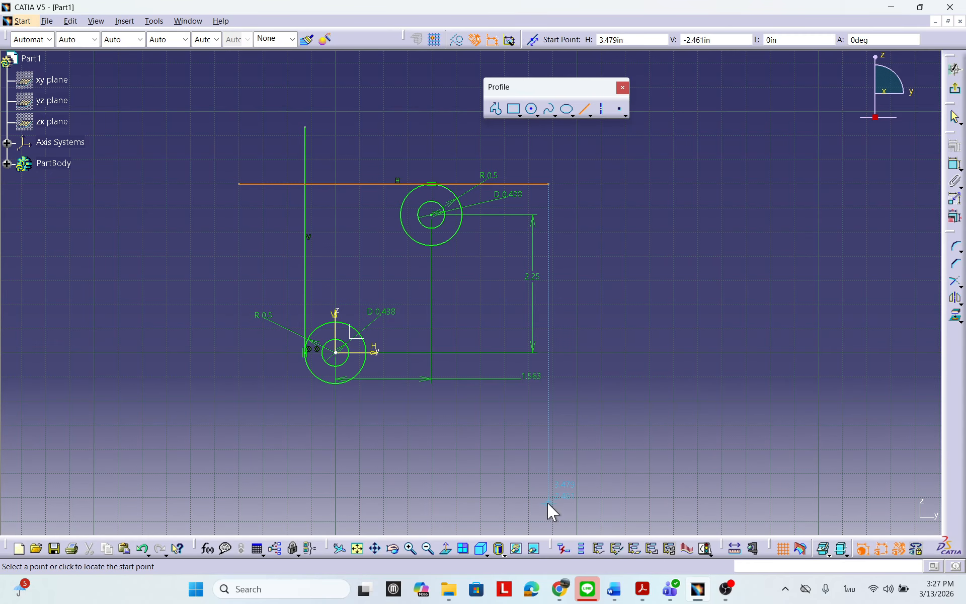
pyautogui.moveTo(668, 390); pyautogui.dragTo(503, 337, button='middle')
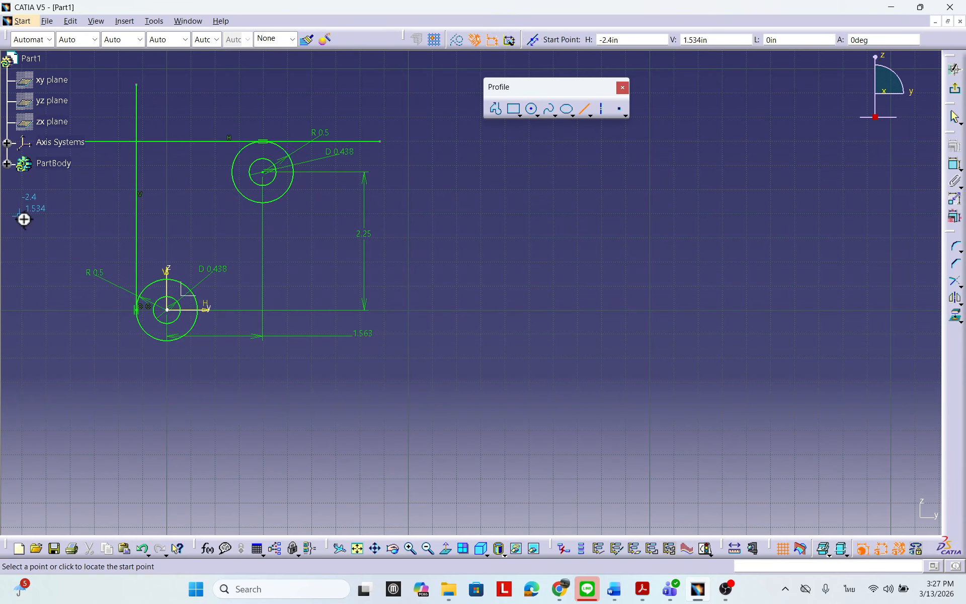
pyautogui.moveTo(283, 278); pyautogui.dragTo(524, 316, button='middle')
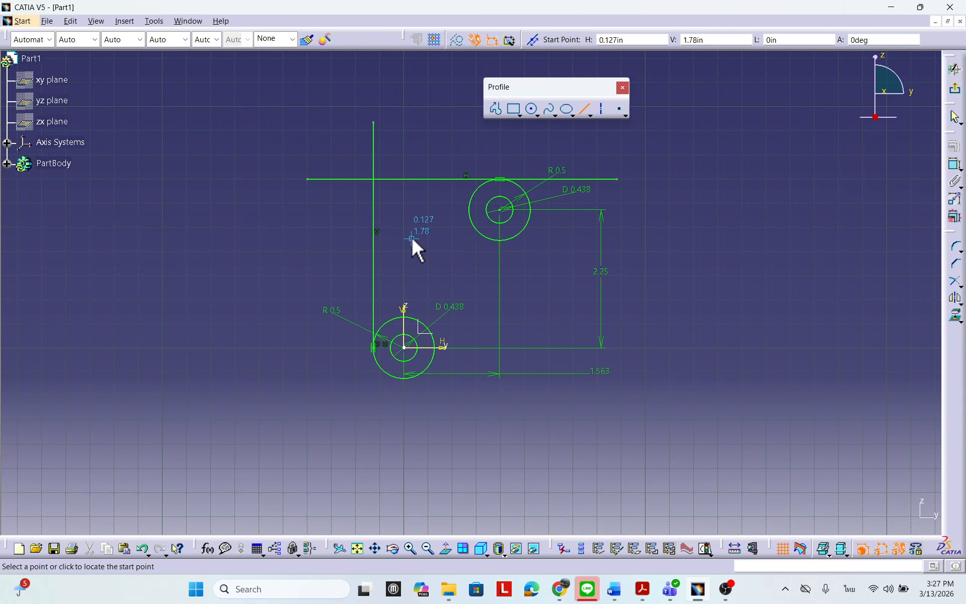
pyautogui.click(286, 244)
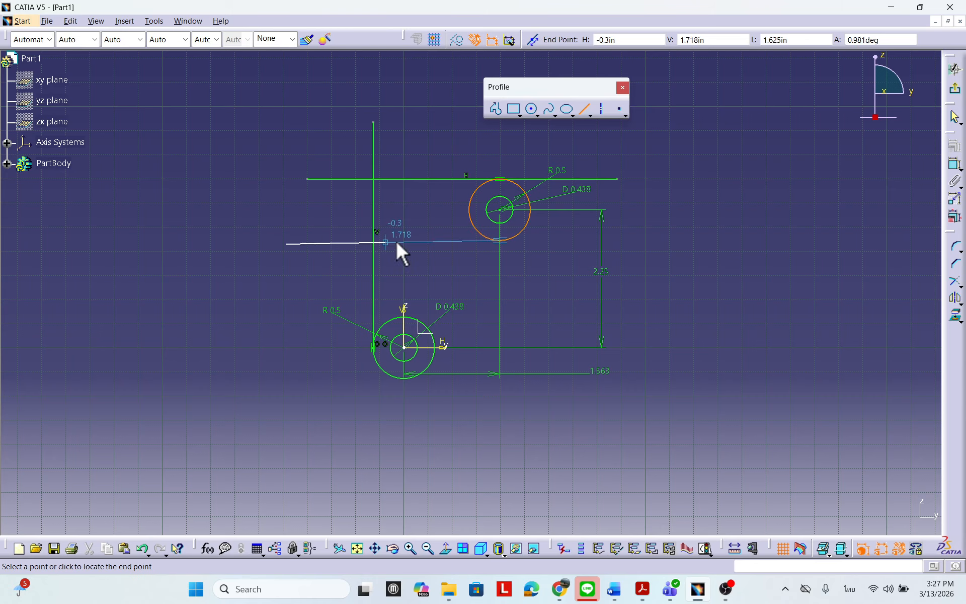
pyautogui.click(641, 244)
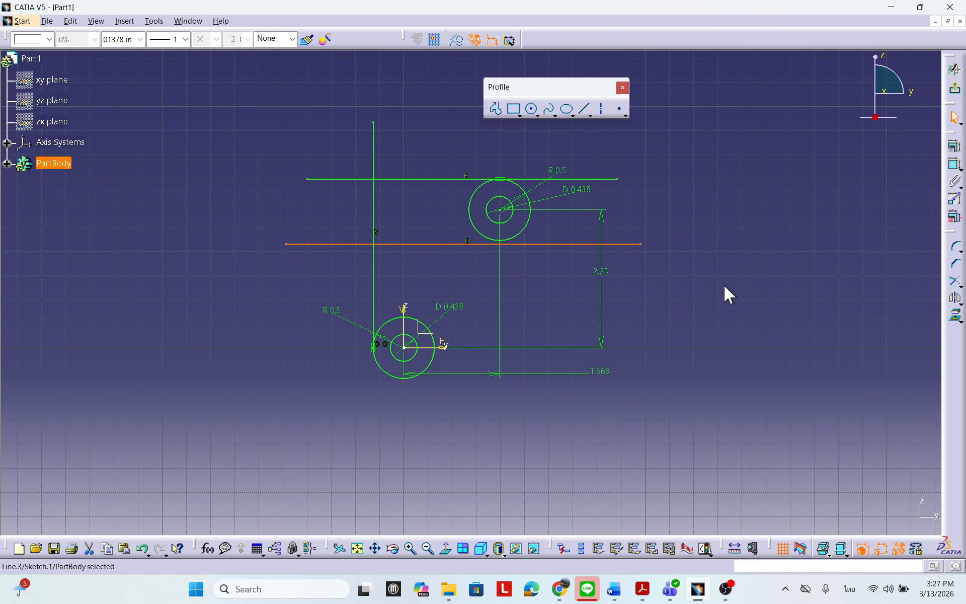
# Draw a long vertical line just right of the lower boss circle and make both new lines tangent to their boss circles.
pyautogui.click(581, 110)
pyautogui.click(444, 144)
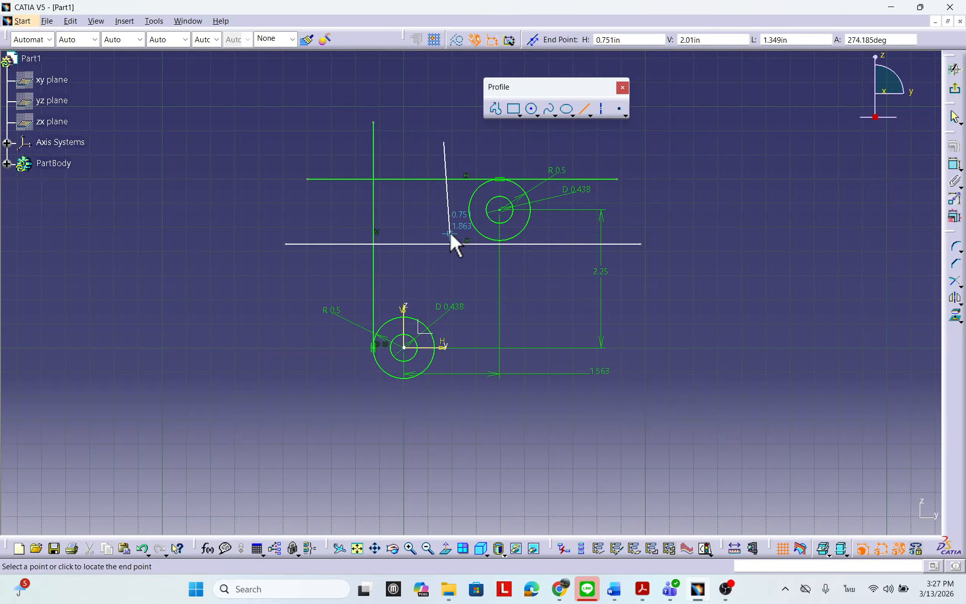
pyautogui.click(443, 437)
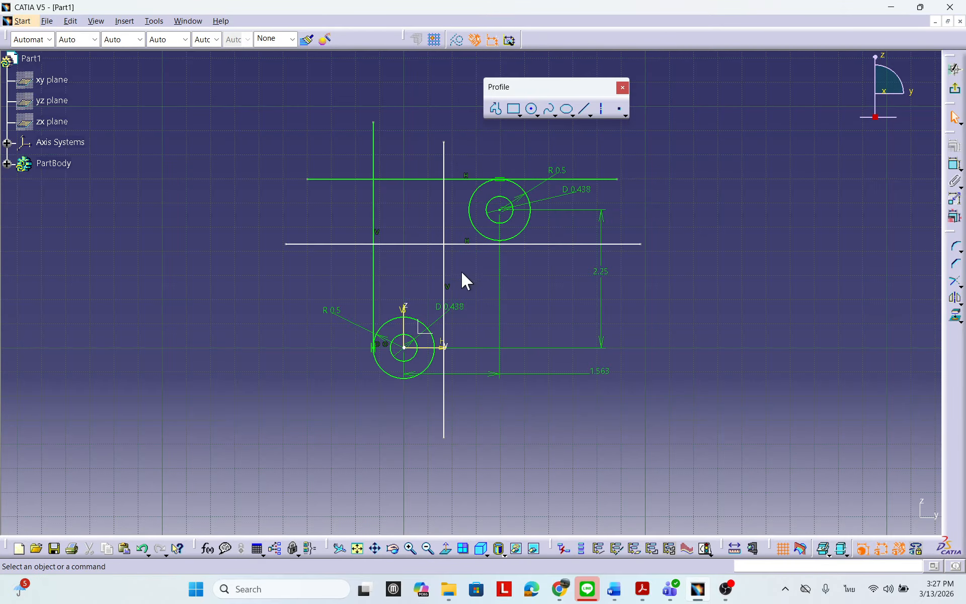
pyautogui.moveTo(450, 270); pyautogui.dragTo(468, 285)
pyautogui.moveTo(527, 252); pyautogui.dragTo(665, 299)
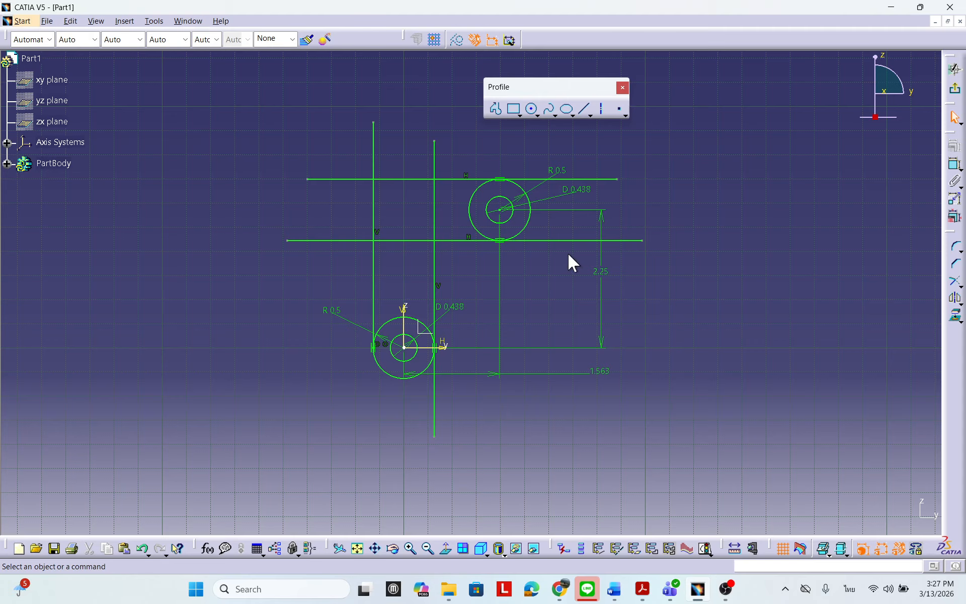
# Delete the horizontal line tangent to the underside of the upper boss circle.
pyautogui.moveTo(703, 304); pyautogui.dragTo(693, 277, button='middle')
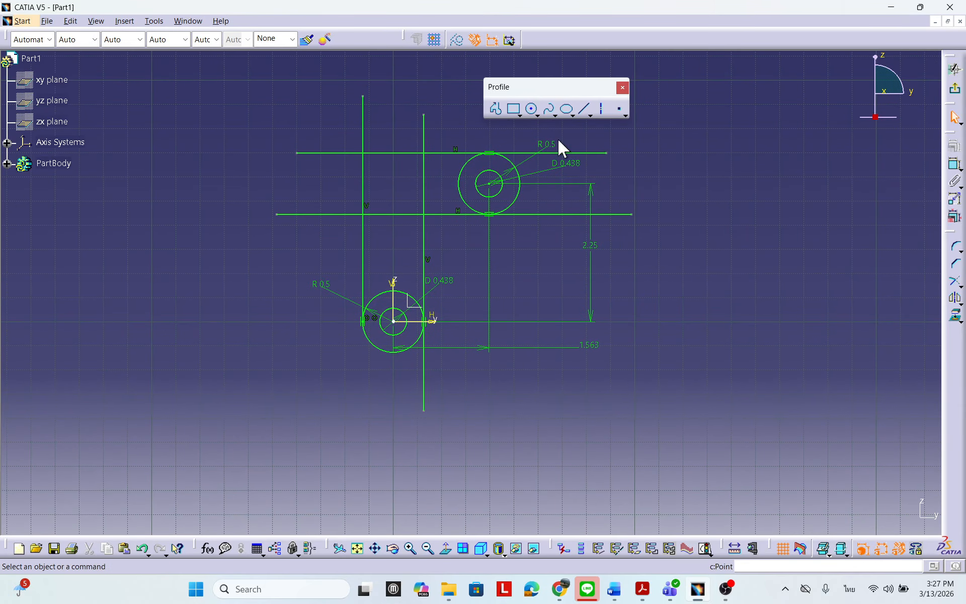
pyautogui.click(443, 215)
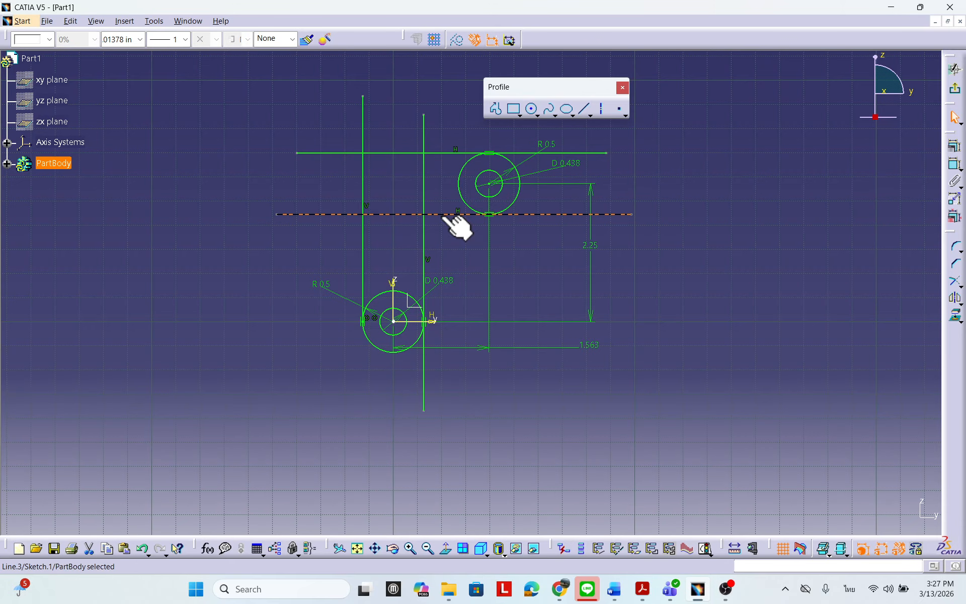
pyautogui.press('Delete')
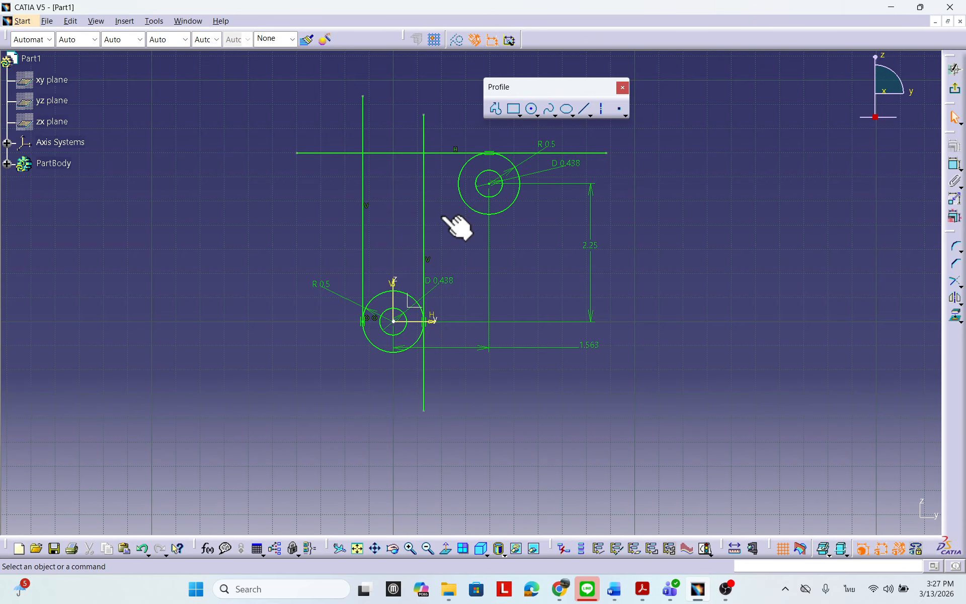
# Draw a long horizontal line well below the lower boss circle.
pyautogui.click(584, 108)
pyautogui.moveTo(496, 277); pyautogui.dragTo(457, 206, button='middle')
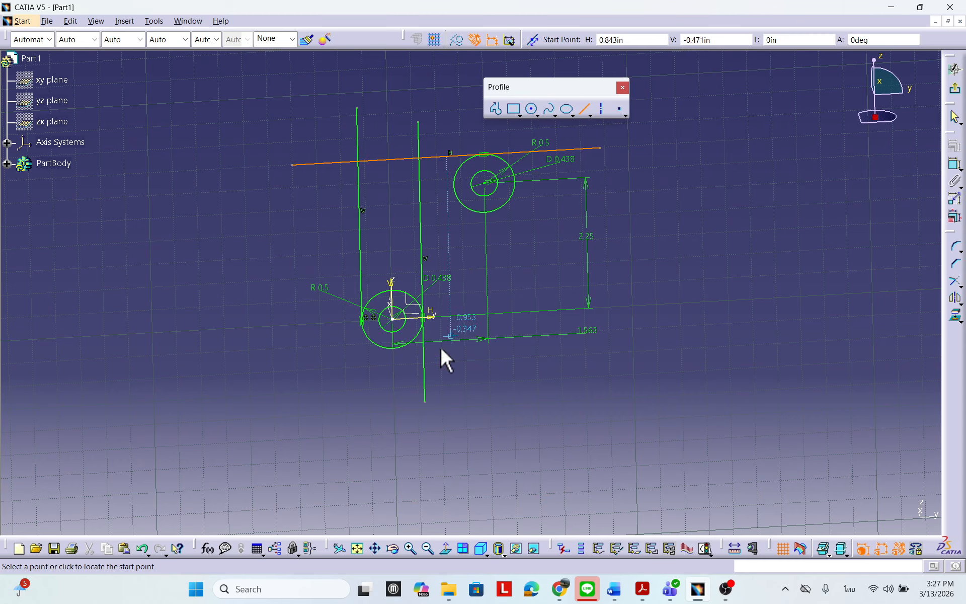
pyautogui.moveTo(446, 360); pyautogui.dragTo(379, 270, button='middle')
pyautogui.click(105, 395)
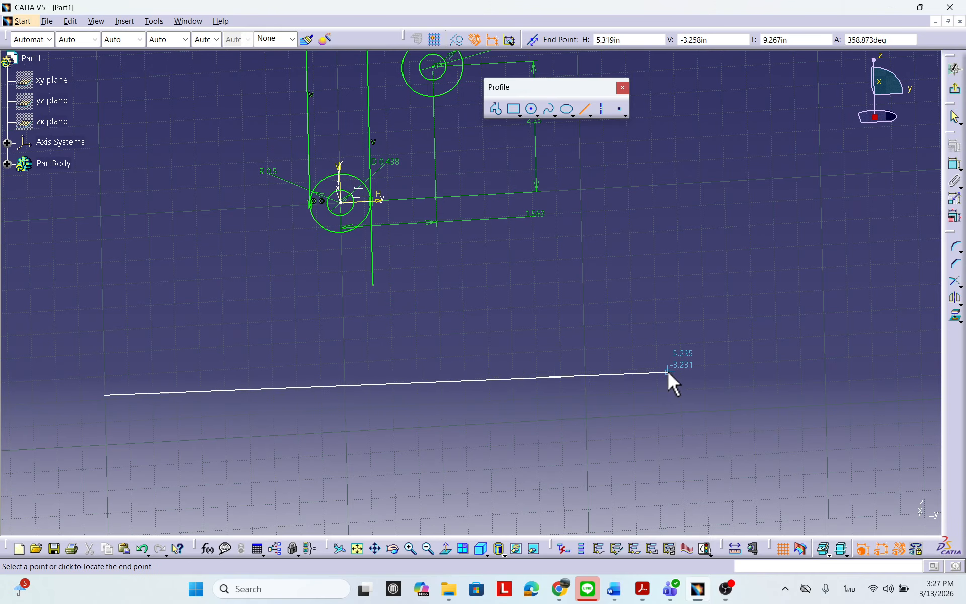
pyautogui.click(624, 365)
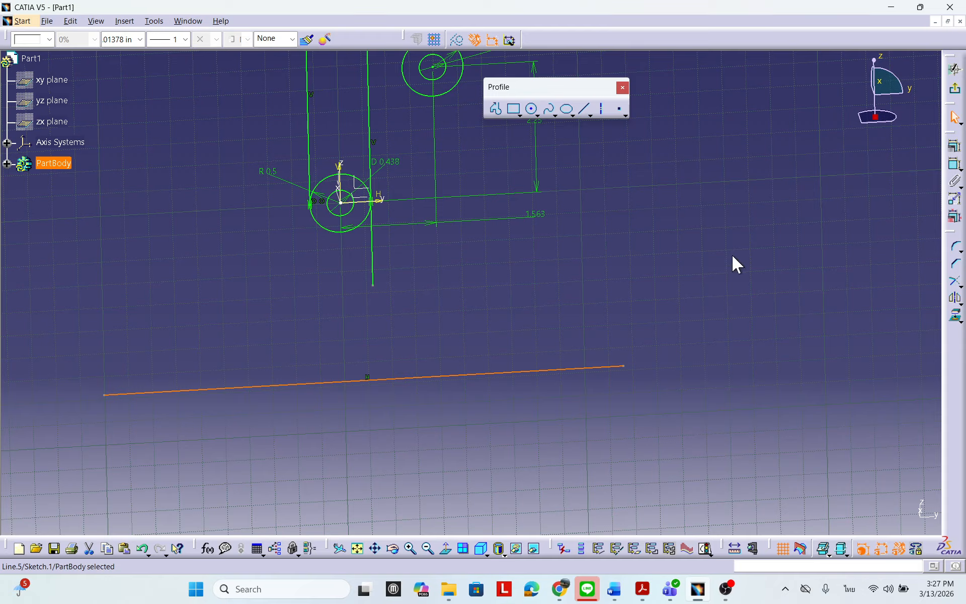
# Restore the view normal to the sketch, try the low horizontal line tangent to the upper boss circle's underside, and delete it.
pyautogui.moveTo(746, 263)
pyautogui.mouseDown(button='middle')
pyautogui.moveTo(714, 241)
pyautogui.moveTo(687, 265)
pyautogui.moveTo(606, 280)
pyautogui.moveTo(647, 261)
pyautogui.mouseUp(button='middle')
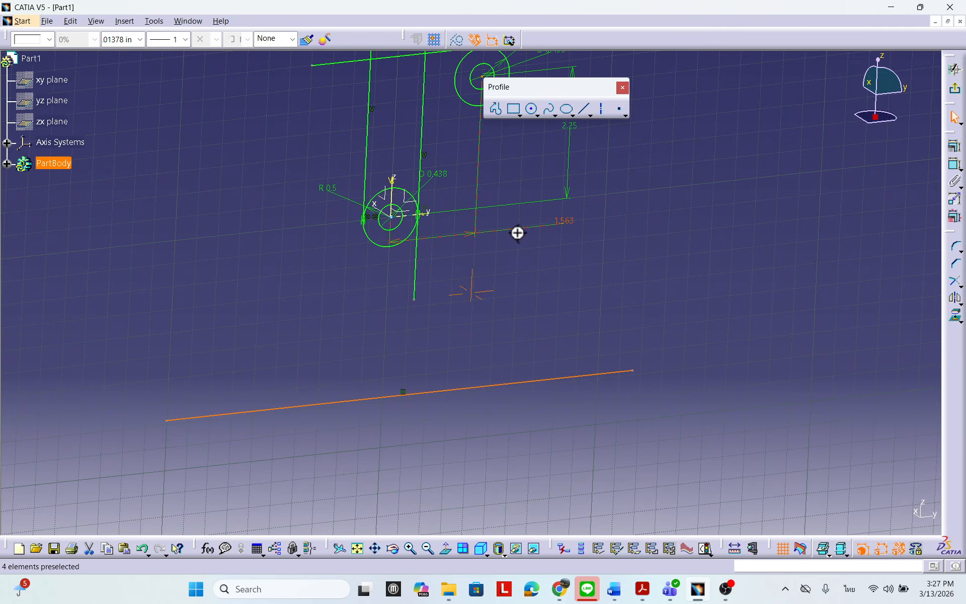
pyautogui.moveTo(518, 233); pyautogui.dragTo(523, 255, button='middle')
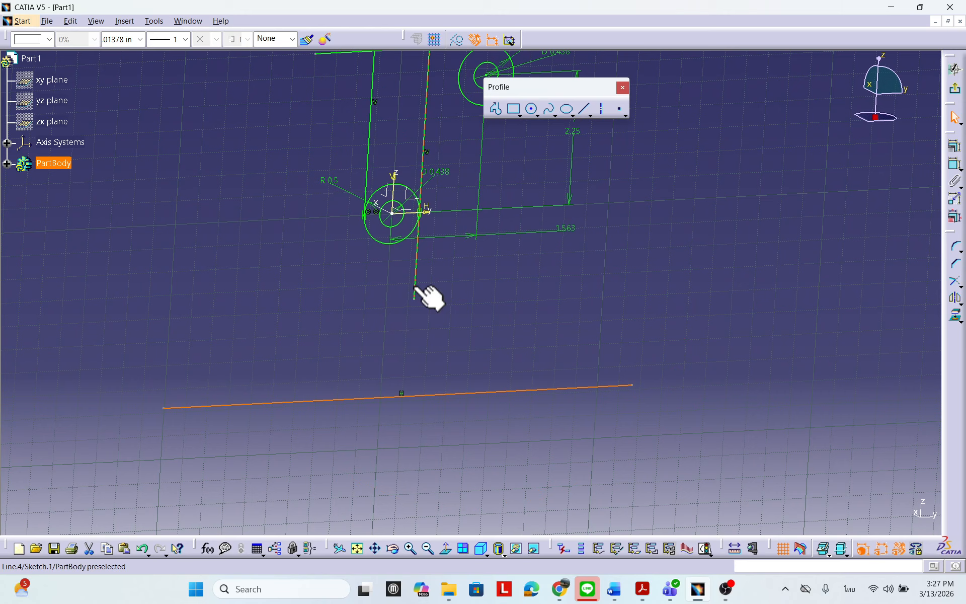
pyautogui.click(415, 289)
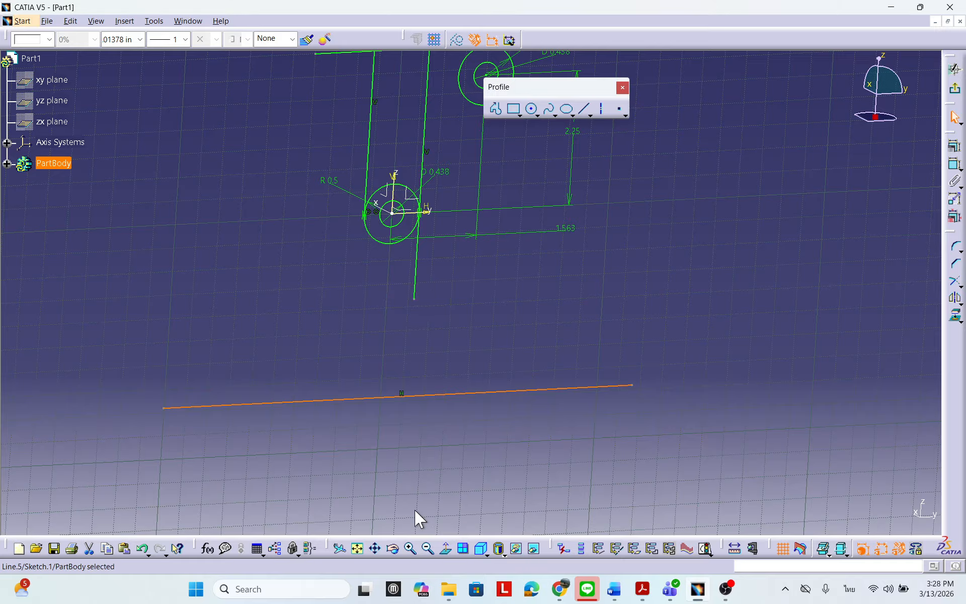
pyautogui.click(446, 551)
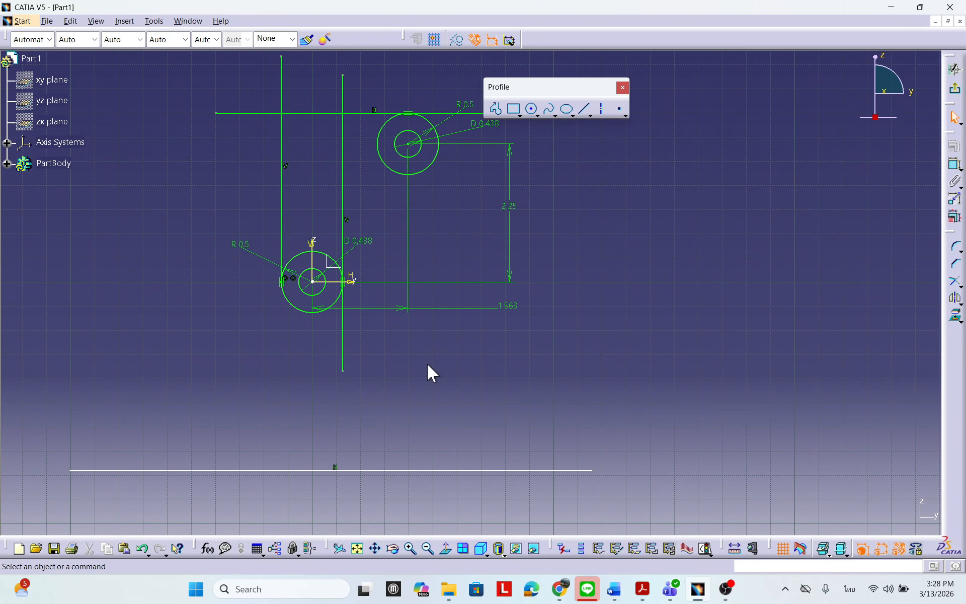
pyautogui.moveTo(406, 471); pyautogui.dragTo(415, 175)
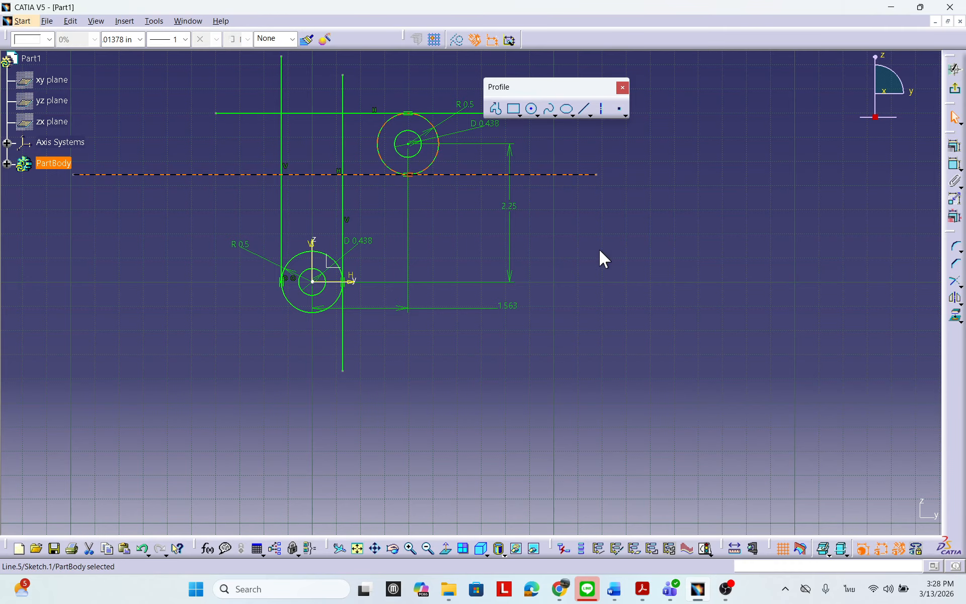
pyautogui.press('Delete')
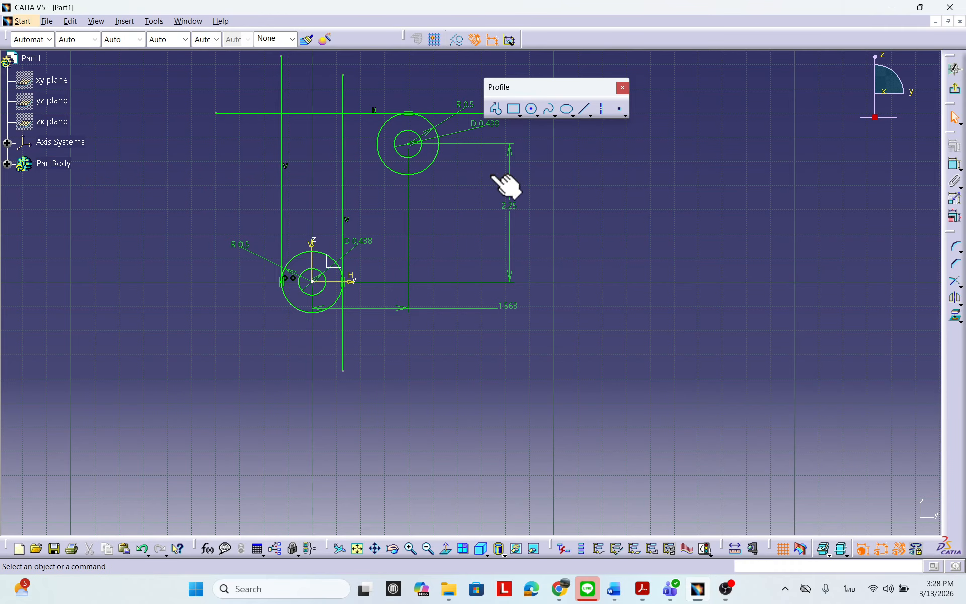
# Draw a short inclined line about 0.24 in long right of the upper boss circle, with its extension tangent to that circle.
pyautogui.click(584, 108)
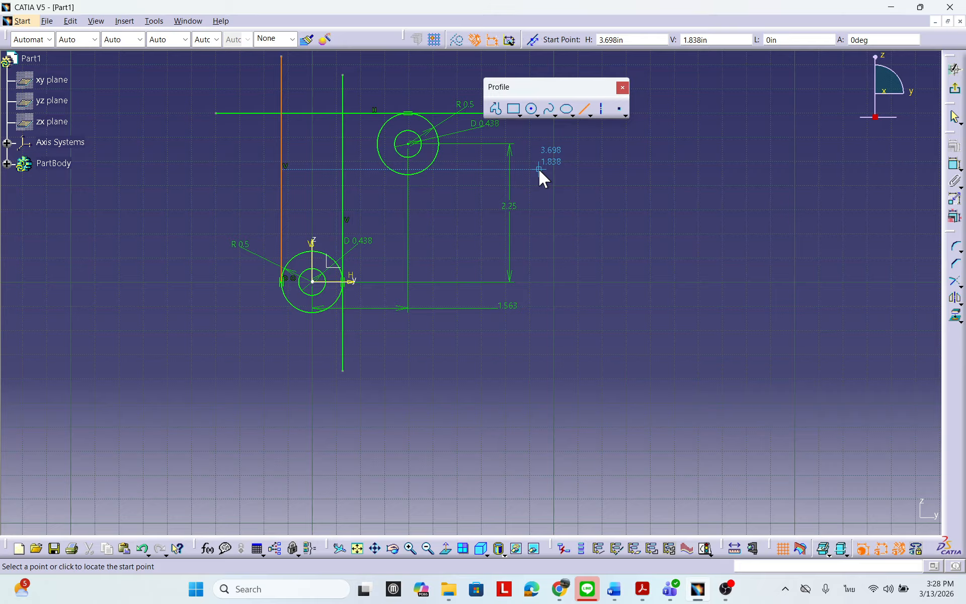
pyautogui.click(539, 168)
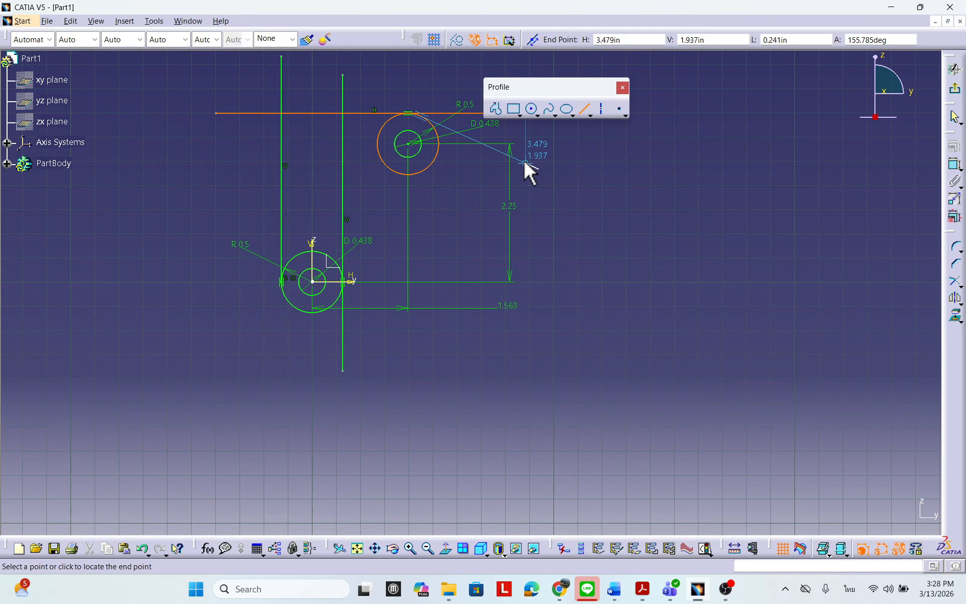
pyautogui.click(525, 162)
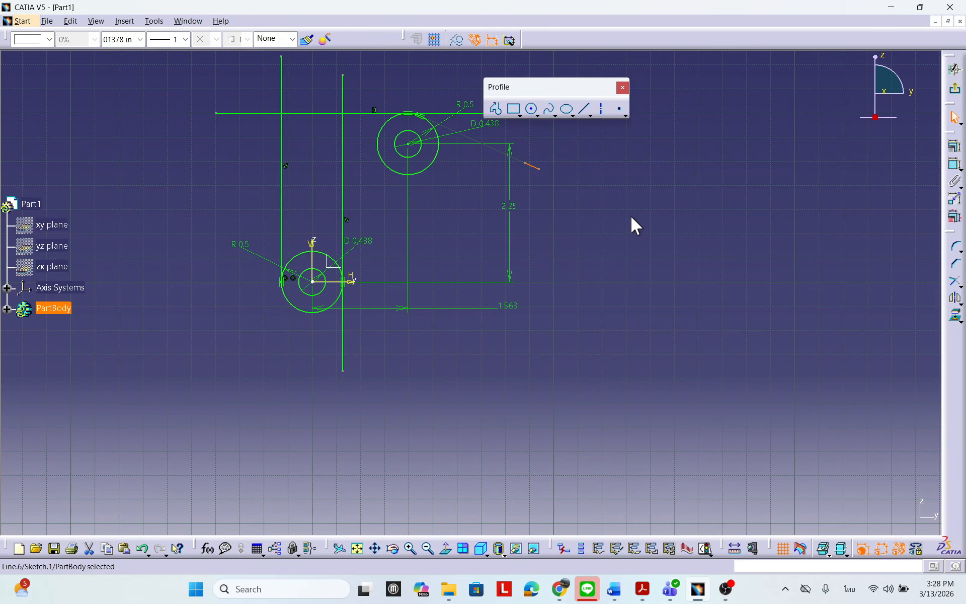
pyautogui.moveTo(669, 190)
pyautogui.mouseDown(button='middle')
pyautogui.moveTo(657, 262)
pyautogui.moveTo(658, 243)
pyautogui.moveTo(667, 271)
pyautogui.mouseUp(button='middle')
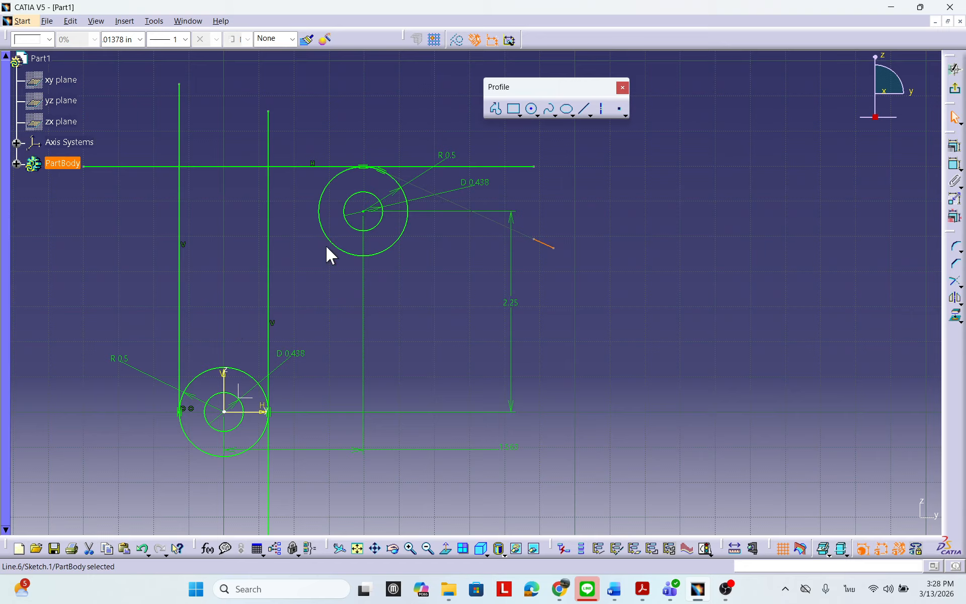
# Delete the short inclined line and draw one about 2.19 in long beneath the upper boss circle, ending on the vertical axis.
pyautogui.click(556, 249)
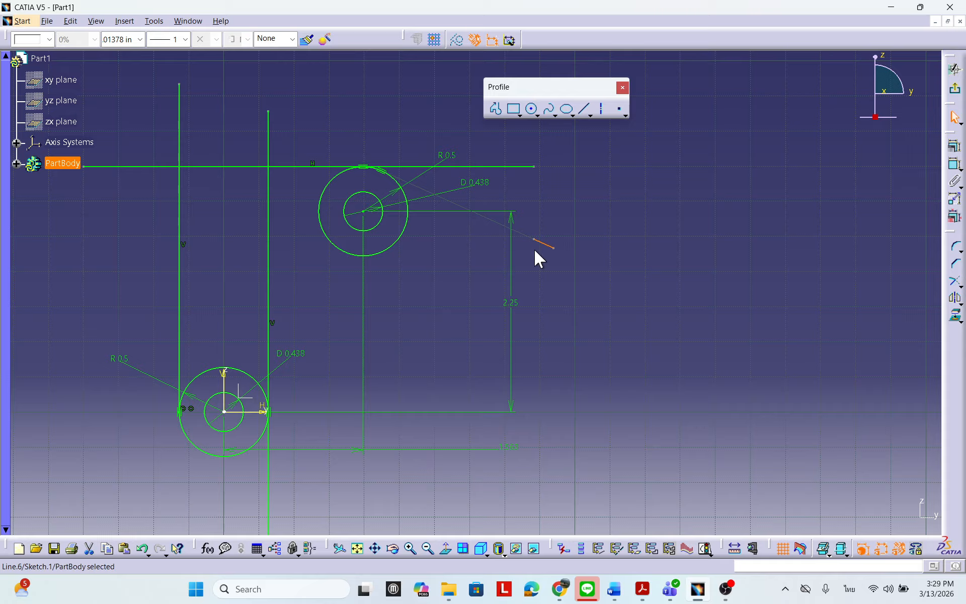
pyautogui.press('Delete')
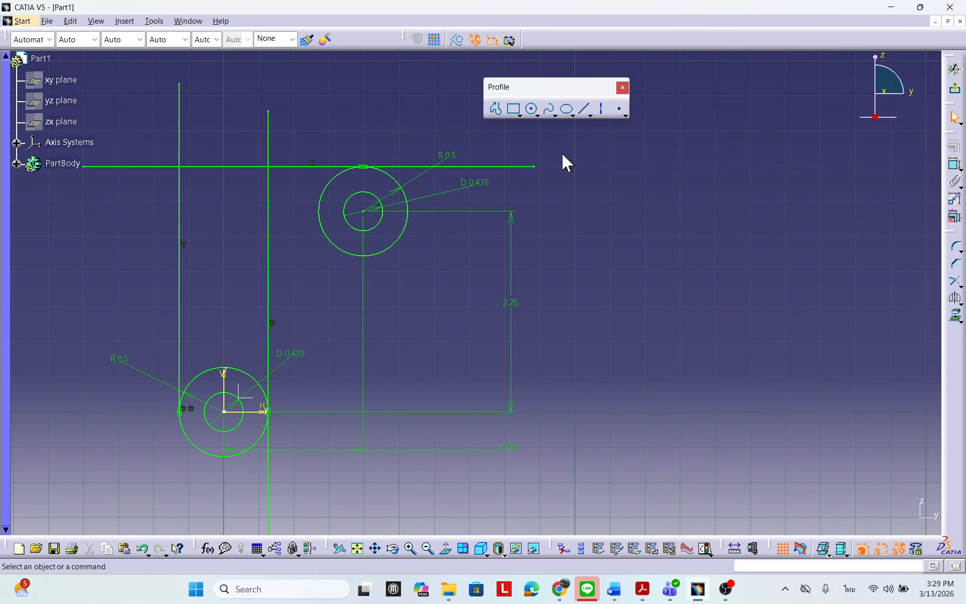
pyautogui.click(584, 110)
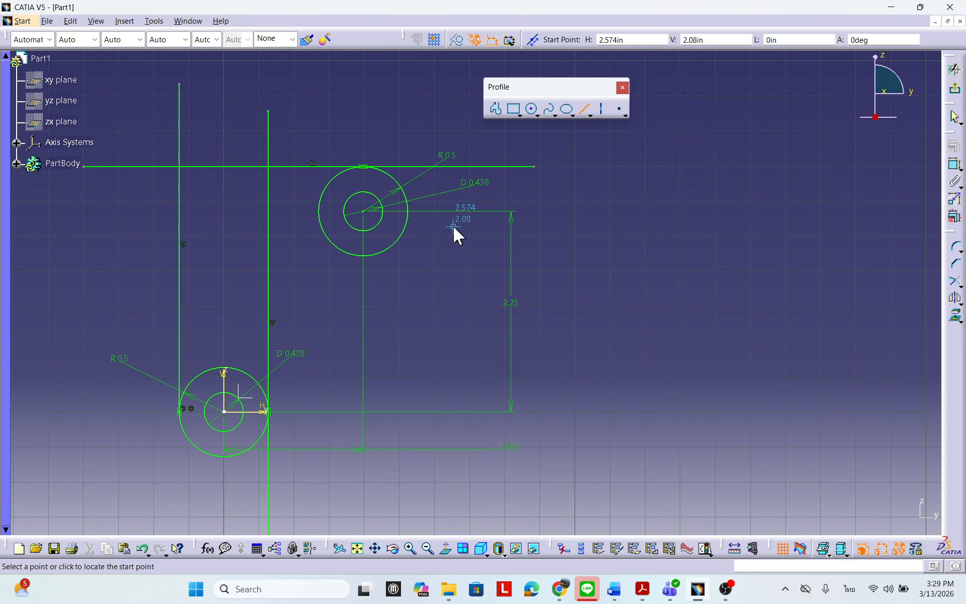
pyautogui.click(417, 246)
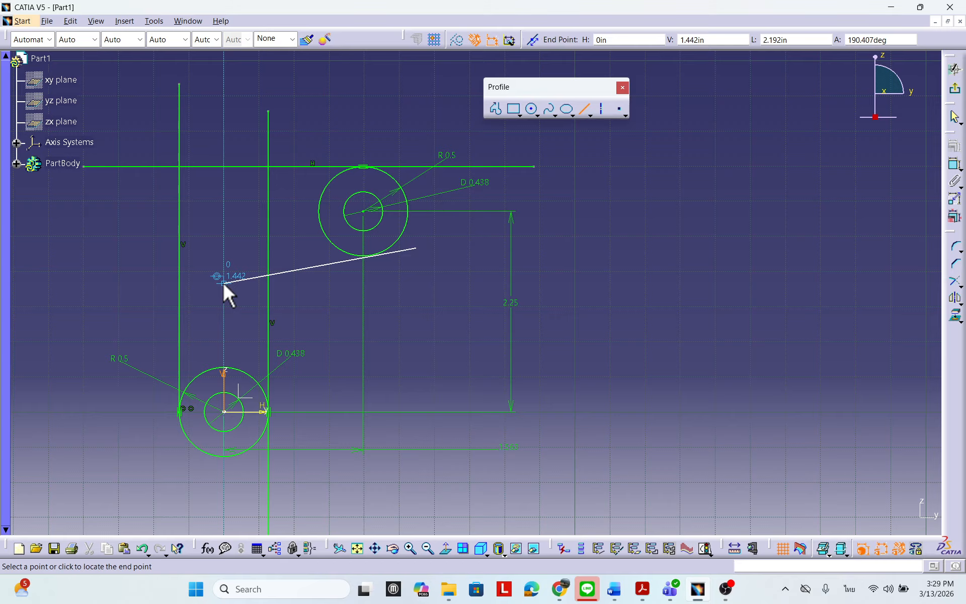
pyautogui.click(224, 283)
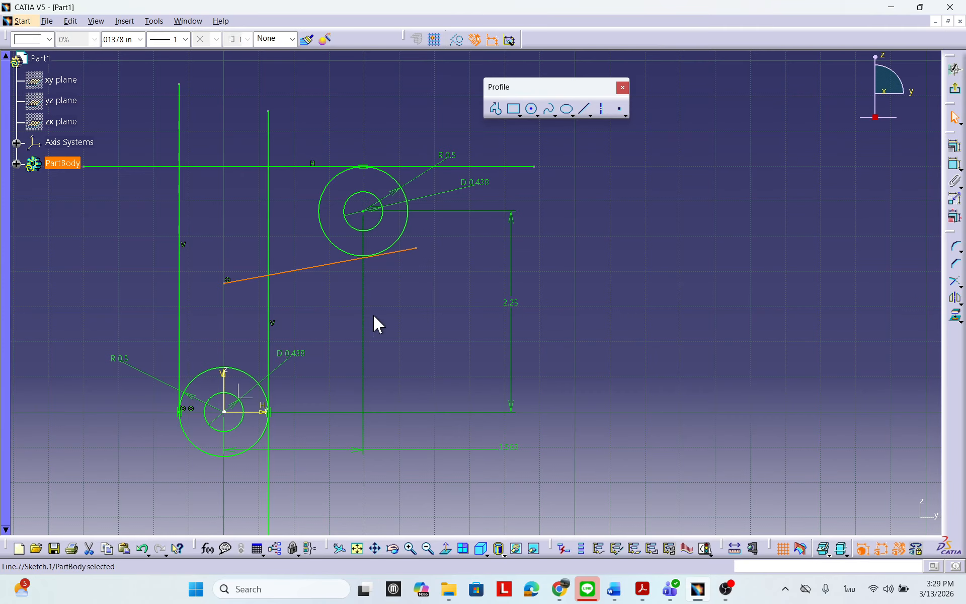
# Move the new inclined line down so it lies clear of the upper boss circle.
pyautogui.moveTo(236, 281)
pyautogui.mouseDown()
pyautogui.moveTo(238, 263)
pyautogui.moveTo(237, 277)
pyautogui.moveTo(260, 282)
pyautogui.moveTo(318, 274)
pyautogui.moveTo(317, 300)
pyautogui.moveTo(349, 283)
pyautogui.moveTo(372, 285)
pyautogui.mouseUp()
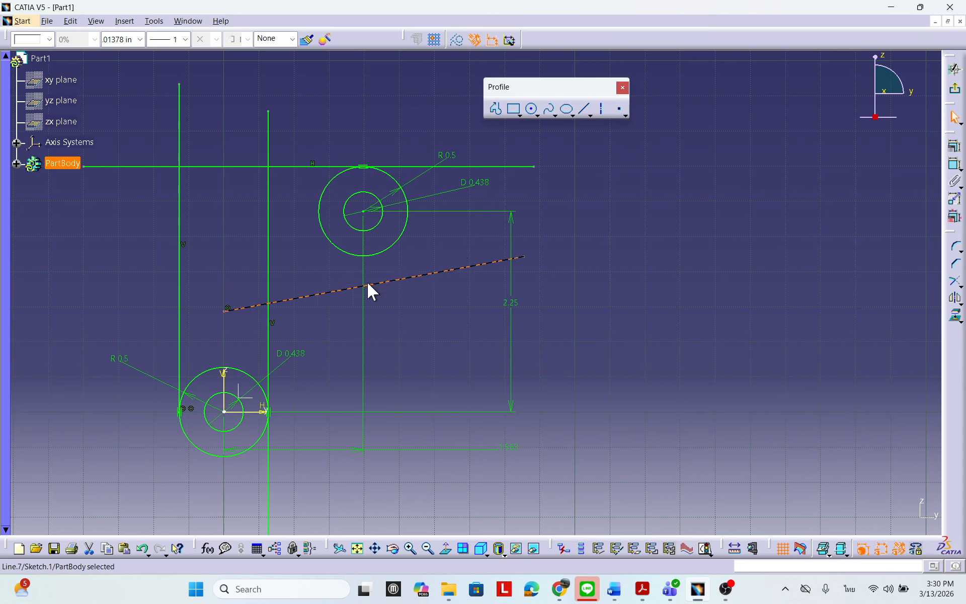
pyautogui.click(226, 381)
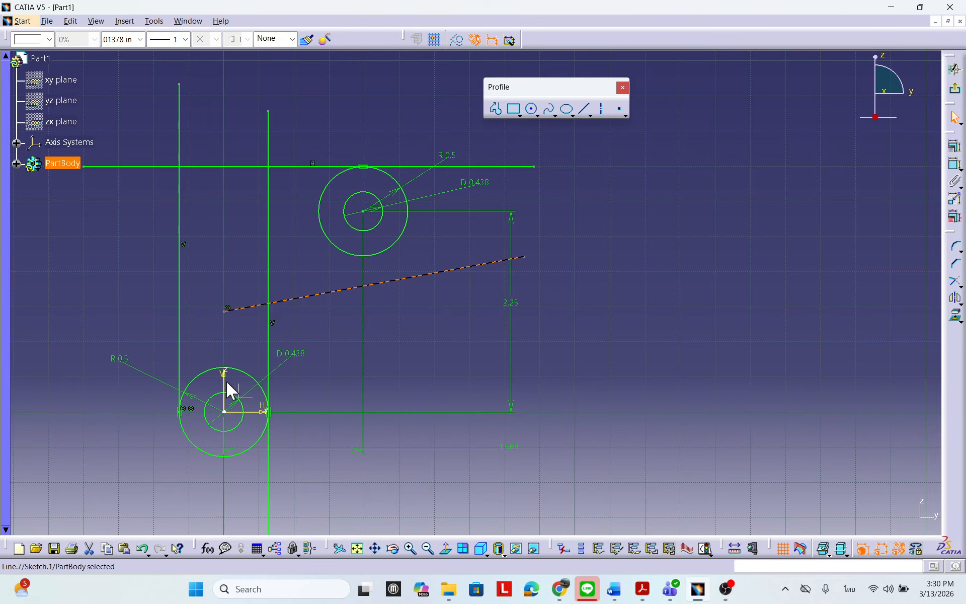
pyautogui.click(348, 279)
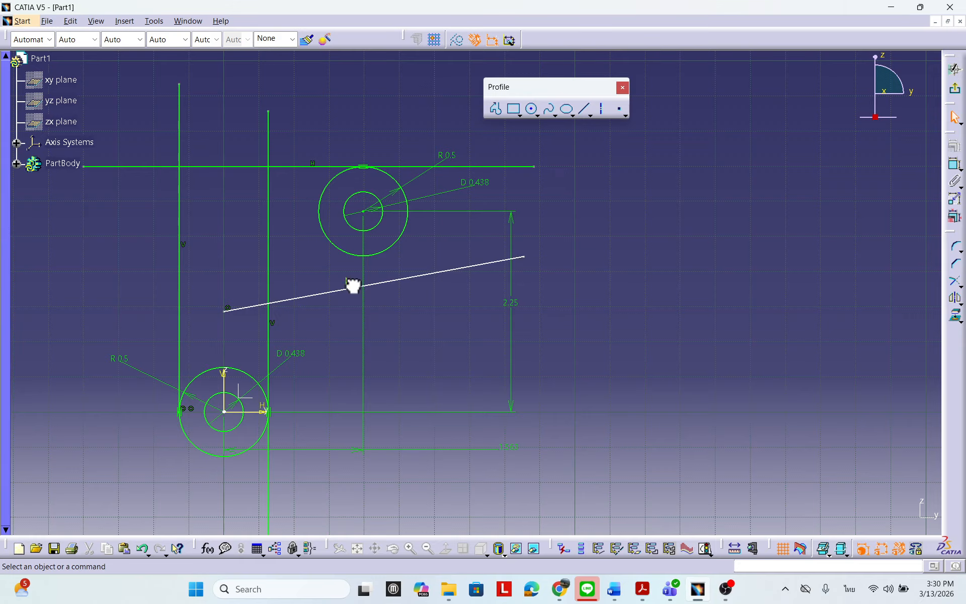
pyautogui.click(342, 291)
pyautogui.moveTo(343, 292); pyautogui.dragTo(343, 288)
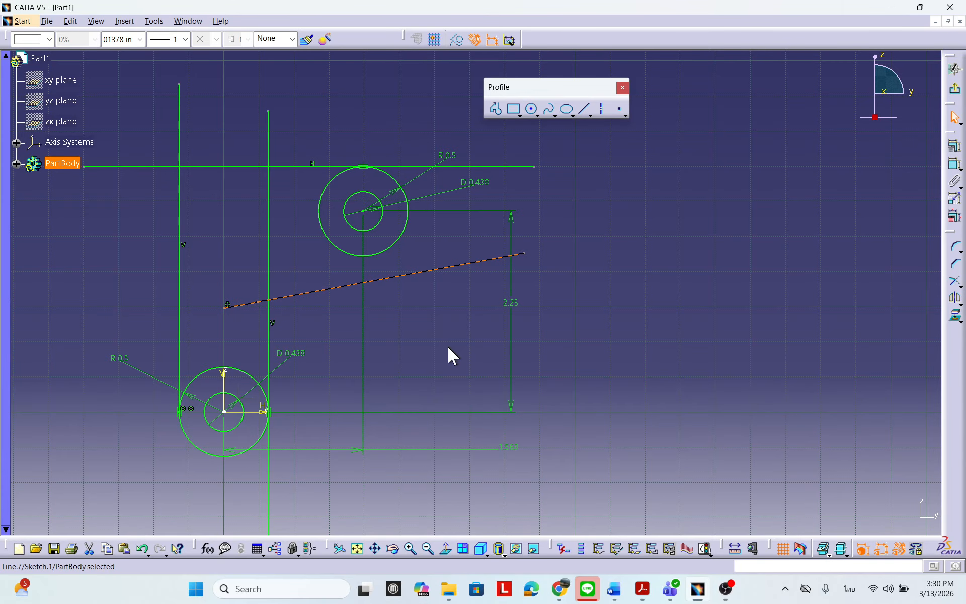
pyautogui.moveTo(452, 352); pyautogui.dragTo(464, 300, button='middle')
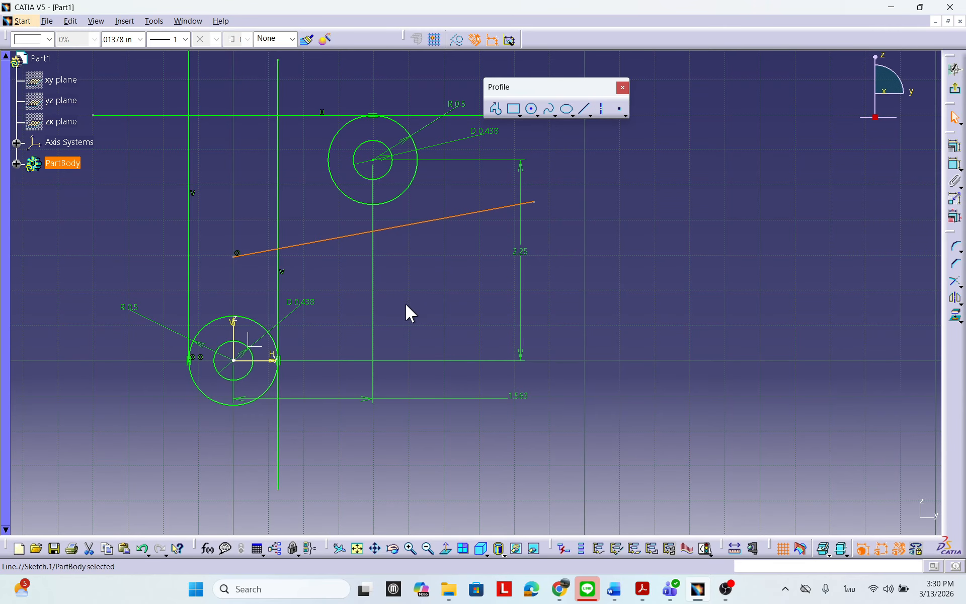
# Delete the line's coincidence with the vertical axis, extend it beyond the outer vertical line, and make it tangent to the upper boss circle's underside.
pyautogui.click(239, 254)
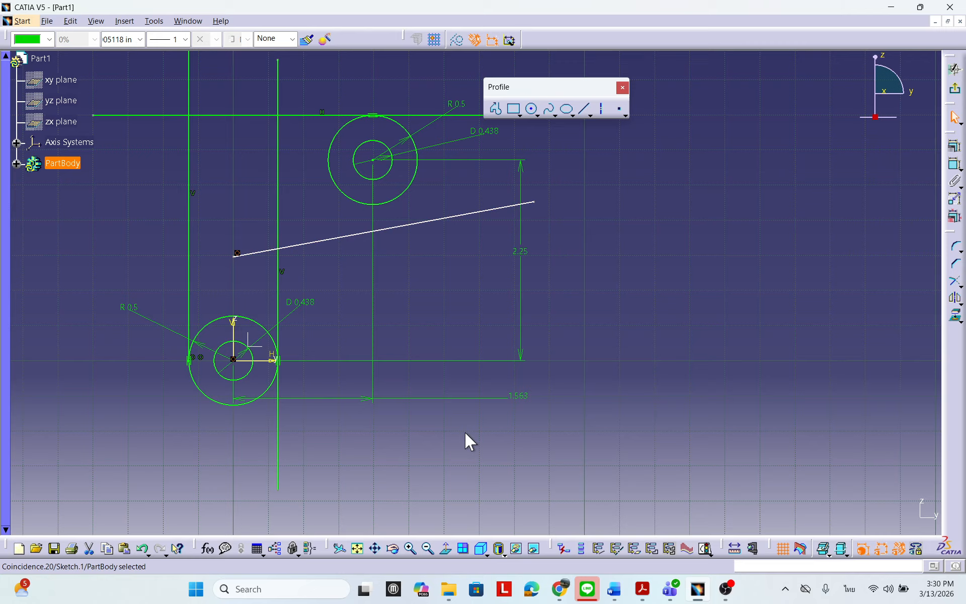
pyautogui.press('Delete')
pyautogui.moveTo(237, 256)
pyautogui.mouseDown()
pyautogui.moveTo(220, 237)
pyautogui.moveTo(130, 242)
pyautogui.mouseUp()
pyautogui.click(400, 295)
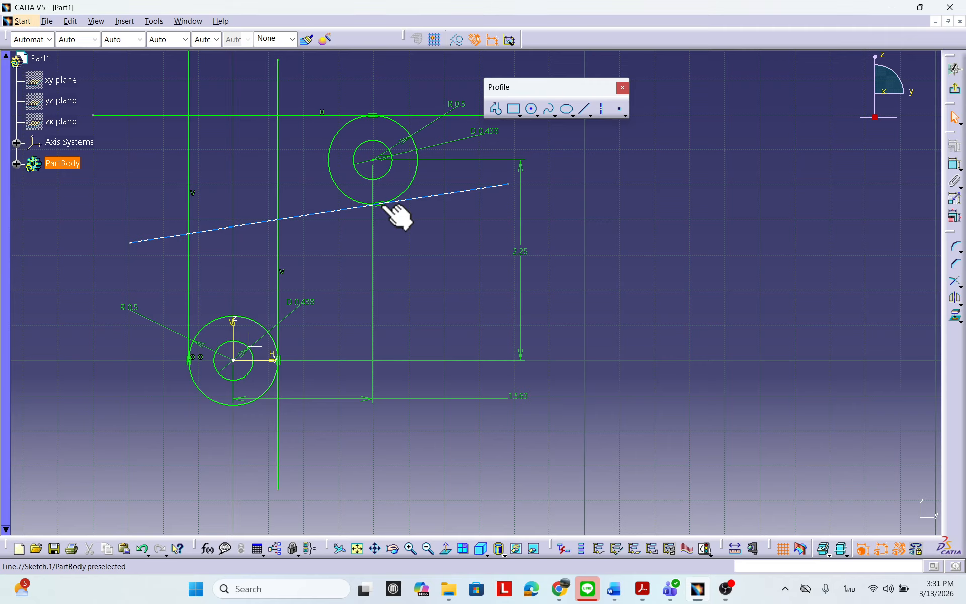
# Rotate the lower tangent line closer to level and apply a Horizontal constraint to it.
pyautogui.moveTo(131, 244); pyautogui.dragTo(149, 220)
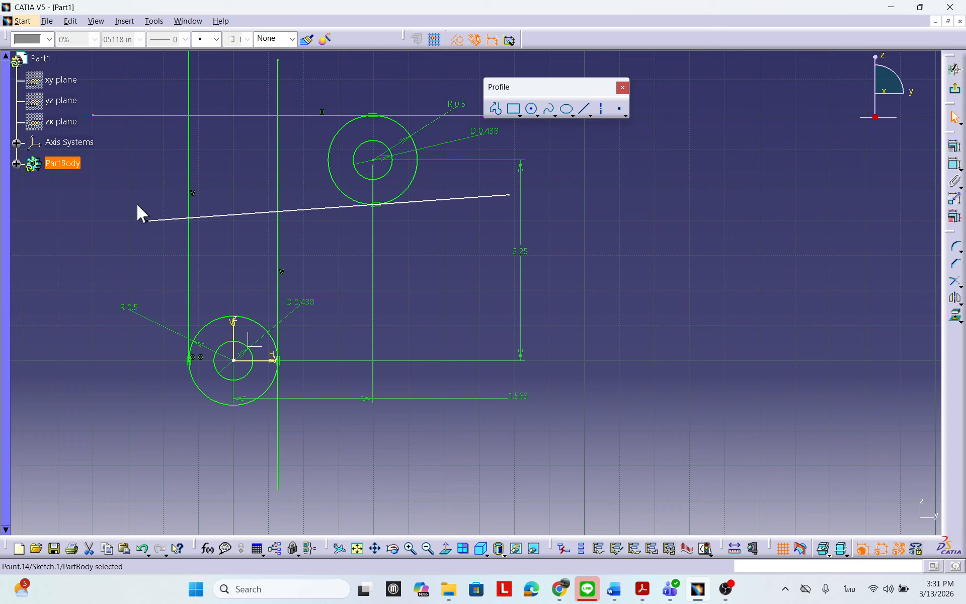
pyautogui.click(338, 207)
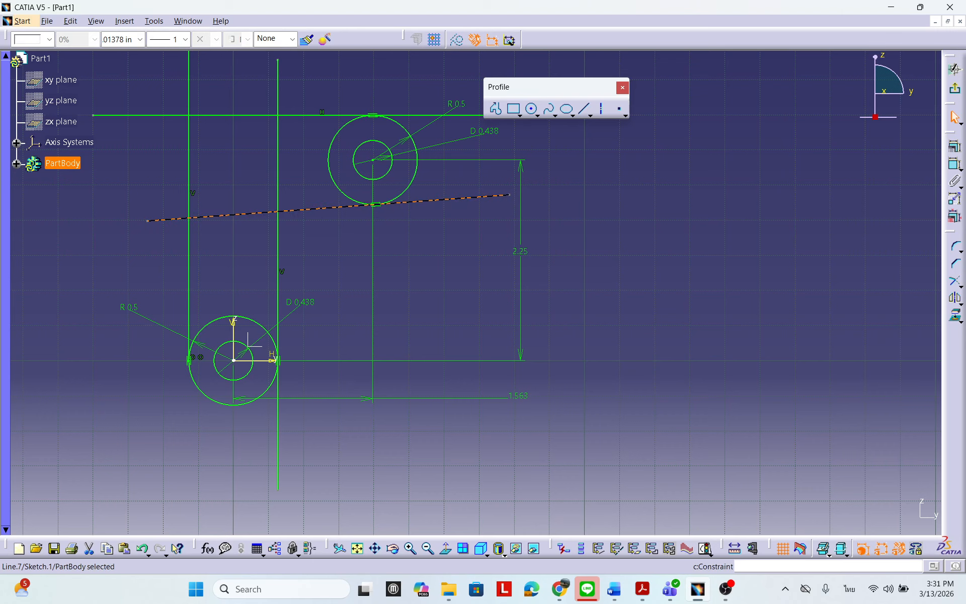
pyautogui.click(958, 161)
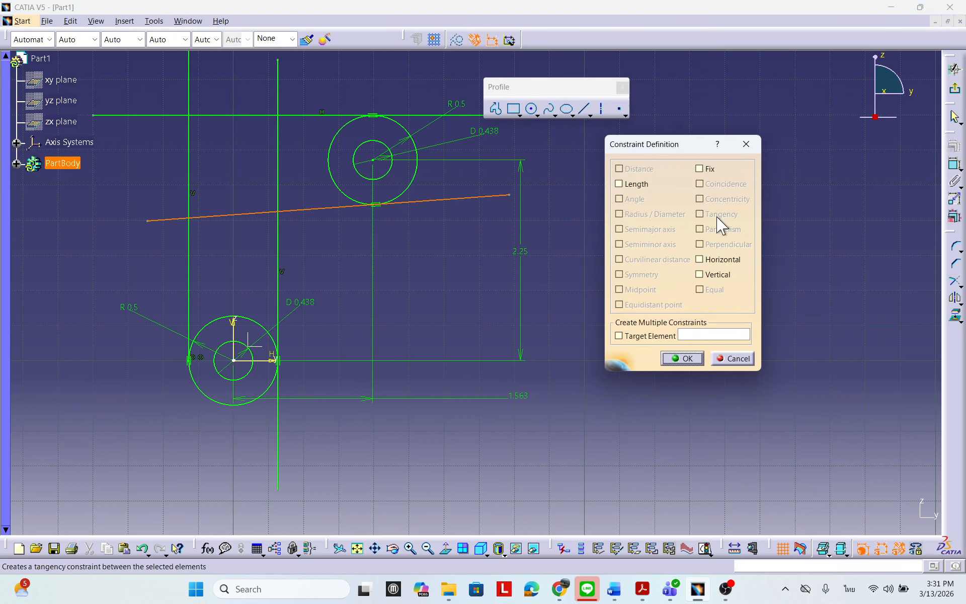
pyautogui.click(706, 263)
pyautogui.click(680, 358)
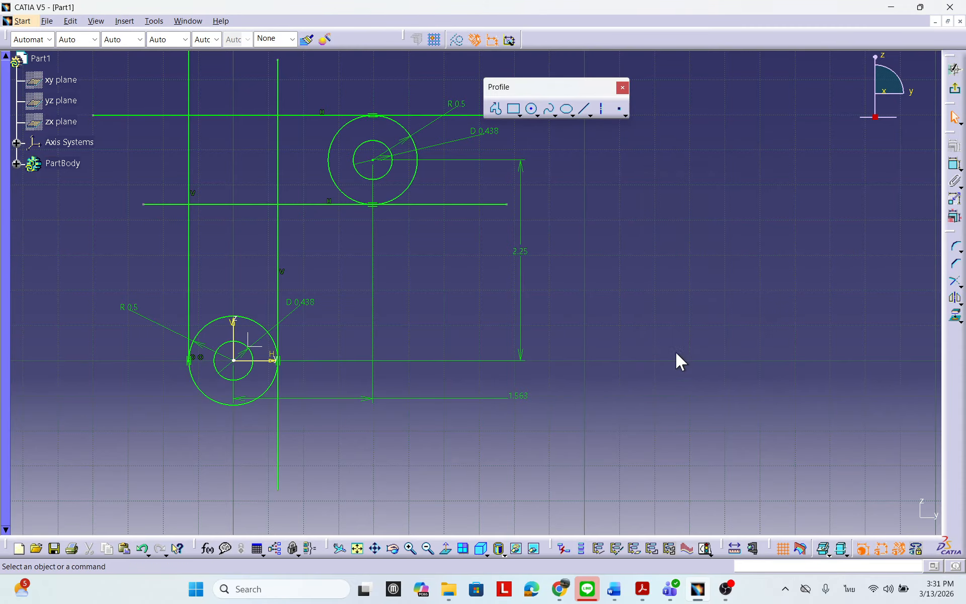
# Quick Trim the overhanging ends of the outer vertical line and the upper horizontal line to form the outline's outer corner.
pyautogui.moveTo(492, 341)
pyautogui.mouseDown(button='middle')
pyautogui.moveTo(558, 394)
pyautogui.moveTo(680, 387)
pyautogui.moveTo(589, 371)
pyautogui.moveTo(624, 380)
pyautogui.moveTo(612, 380)
pyautogui.mouseUp(button='middle')
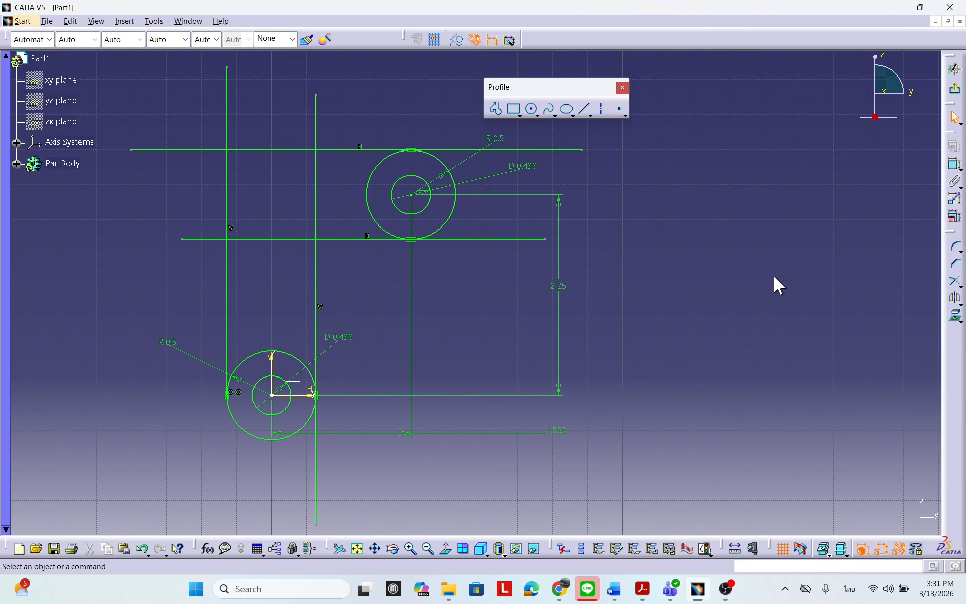
pyautogui.moveTo(950, 233); pyautogui.dragTo(721, 95)
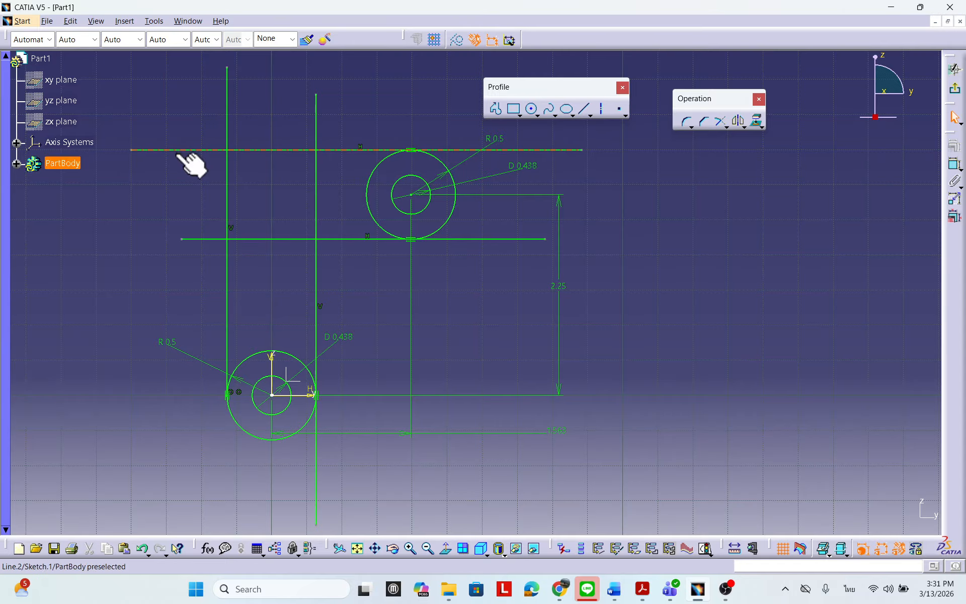
pyautogui.click(726, 126)
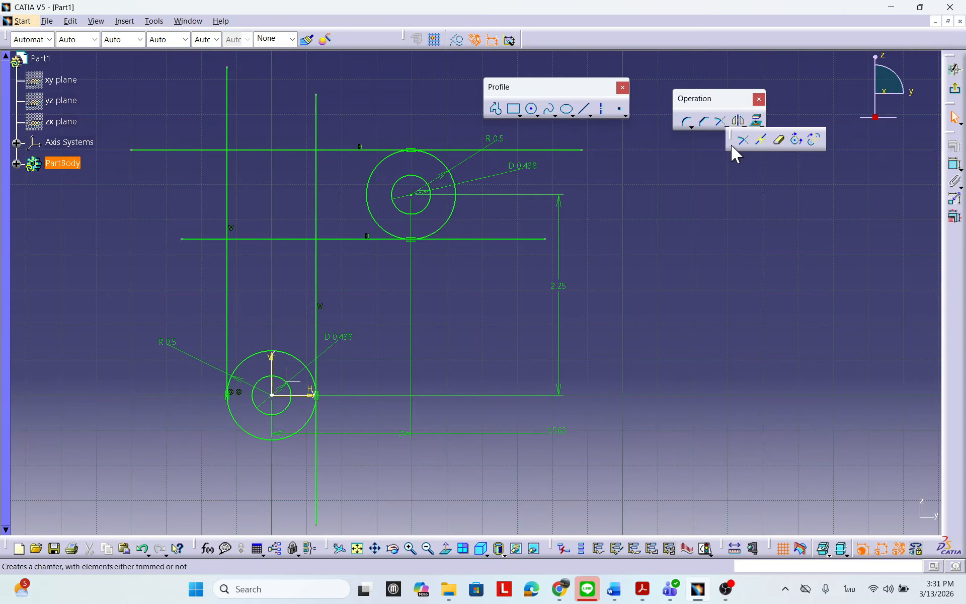
pyautogui.click(778, 141)
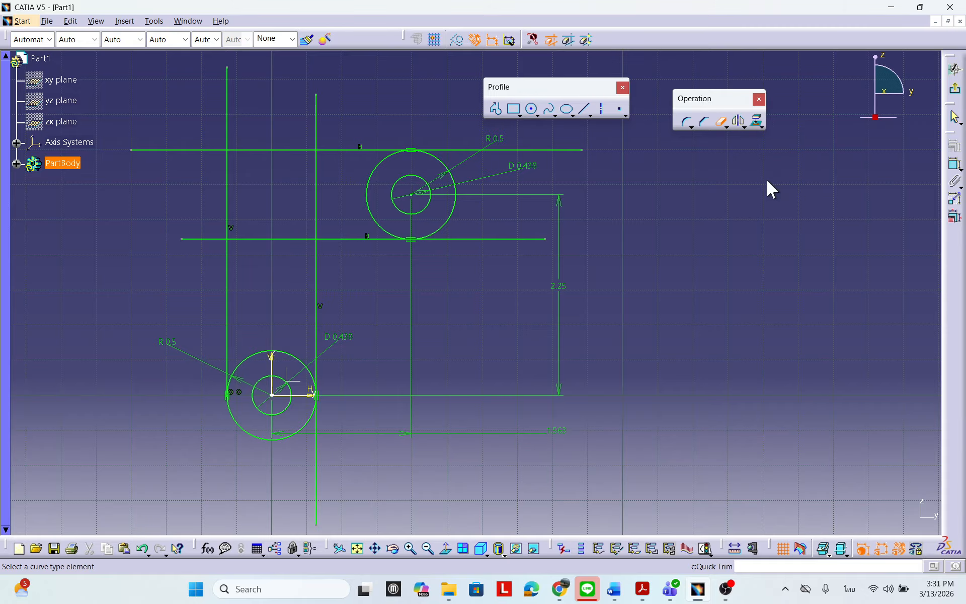
pyautogui.click(229, 113)
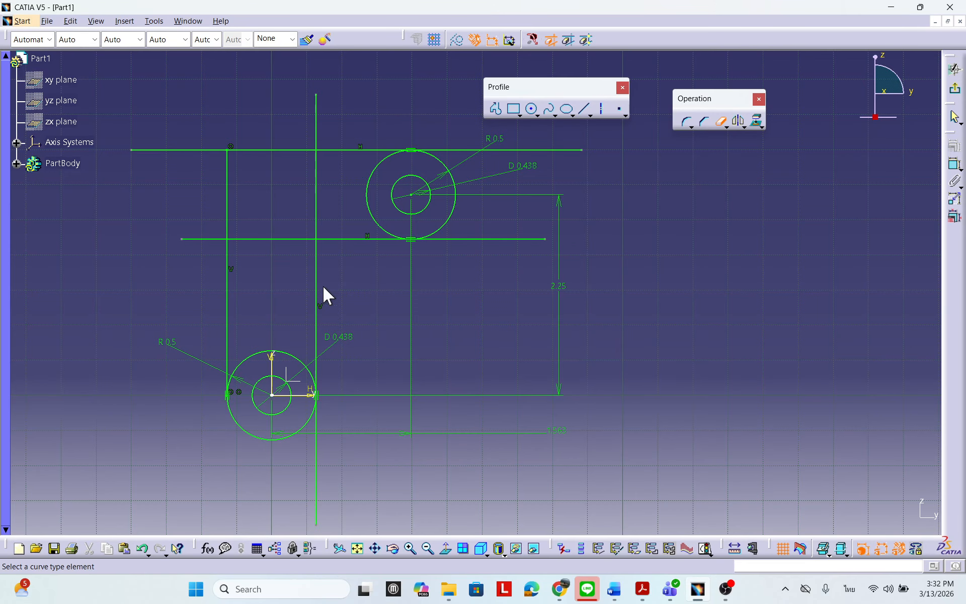
pyautogui.click(721, 121)
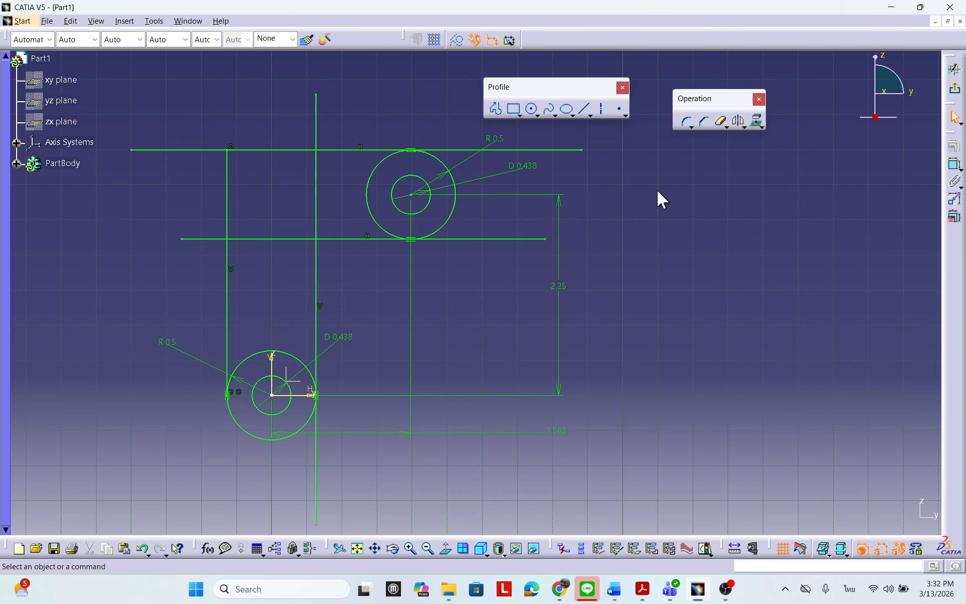
pyautogui.click(720, 123)
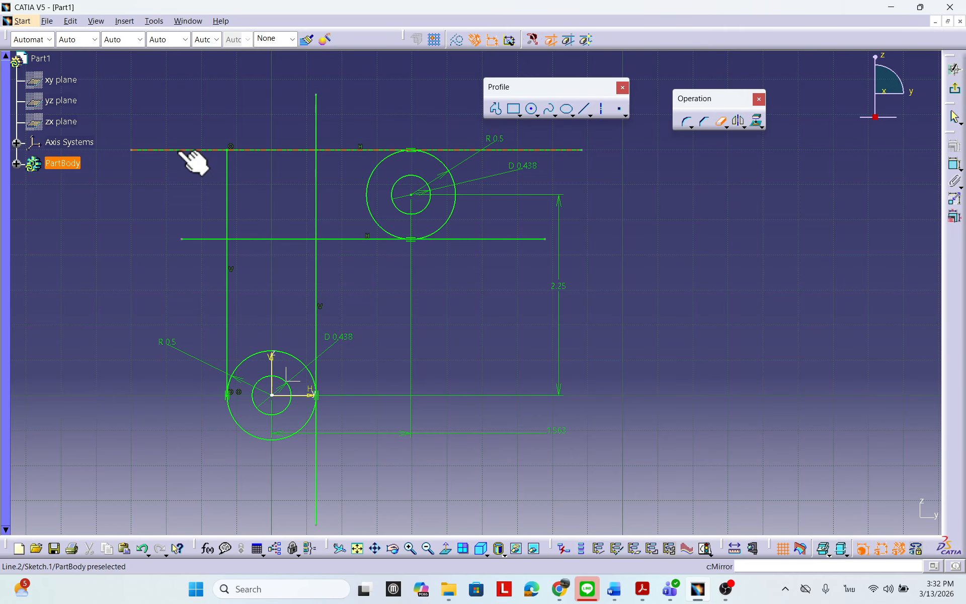
pyautogui.click(186, 150)
# Quick Trim the part of the lower horizontal line that extends left of the inner vertical line.
pyautogui.click(720, 123)
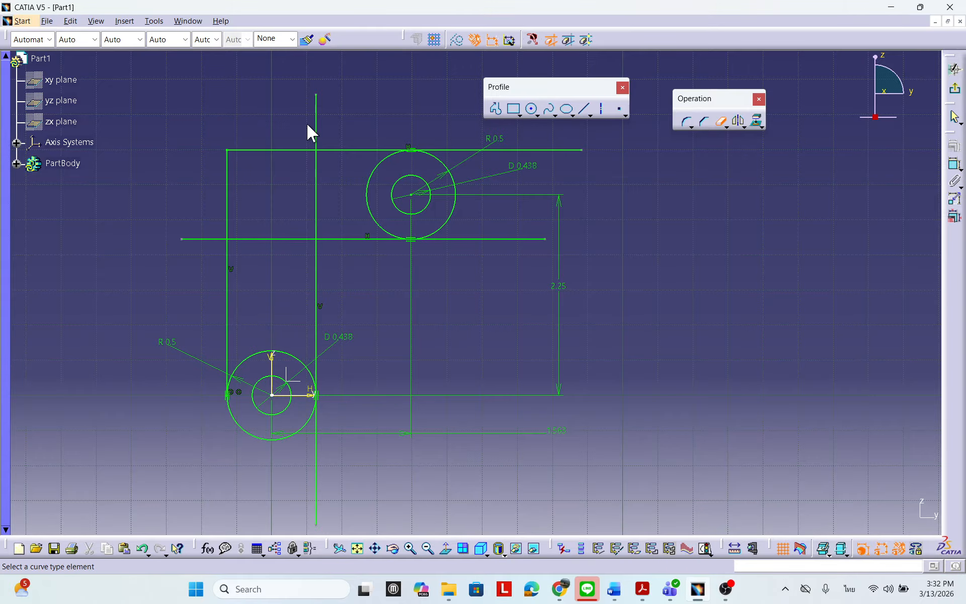
pyautogui.click(284, 238)
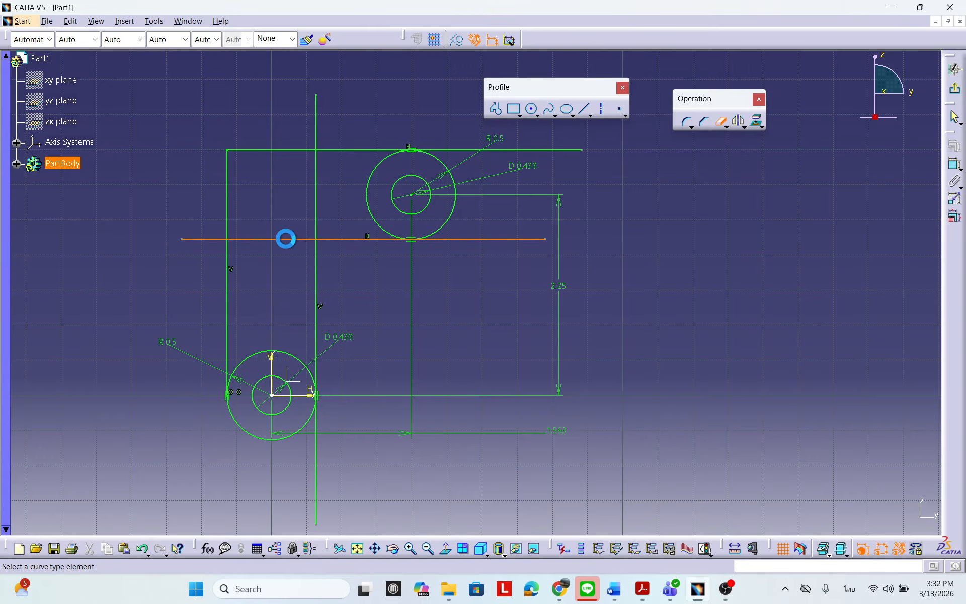
pyautogui.click(195, 240)
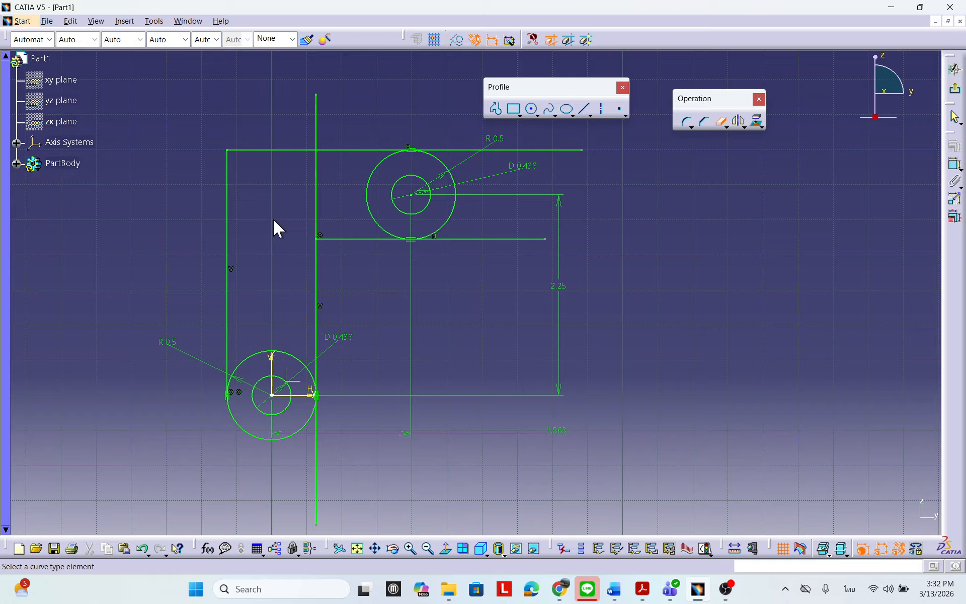
# Quick Trim both portions of the inner vertical line above the lower horizontal line, completing the inner corner.
pyautogui.click(318, 176)
pyautogui.moveTo(439, 288); pyautogui.dragTo(427, 351, button='middle')
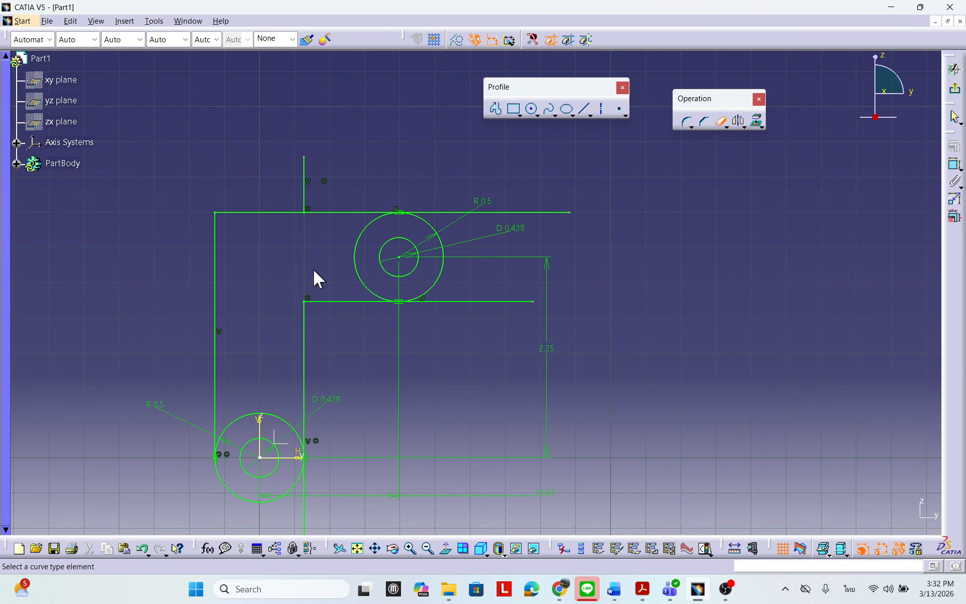
pyautogui.click(303, 181)
pyautogui.moveTo(361, 353); pyautogui.dragTo(381, 236, button='middle')
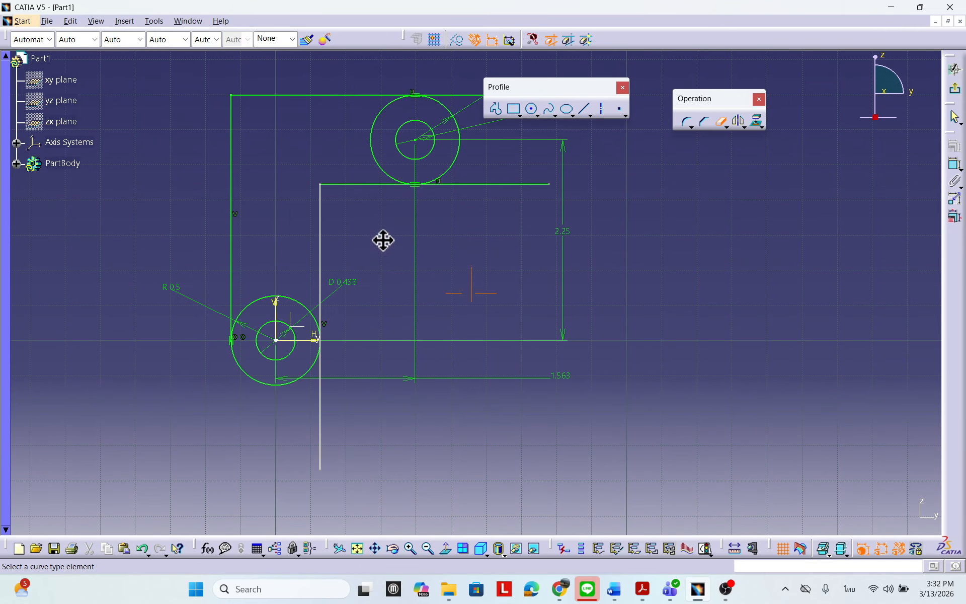
pyautogui.moveTo(366, 169); pyautogui.dragTo(362, 220, button='middle')
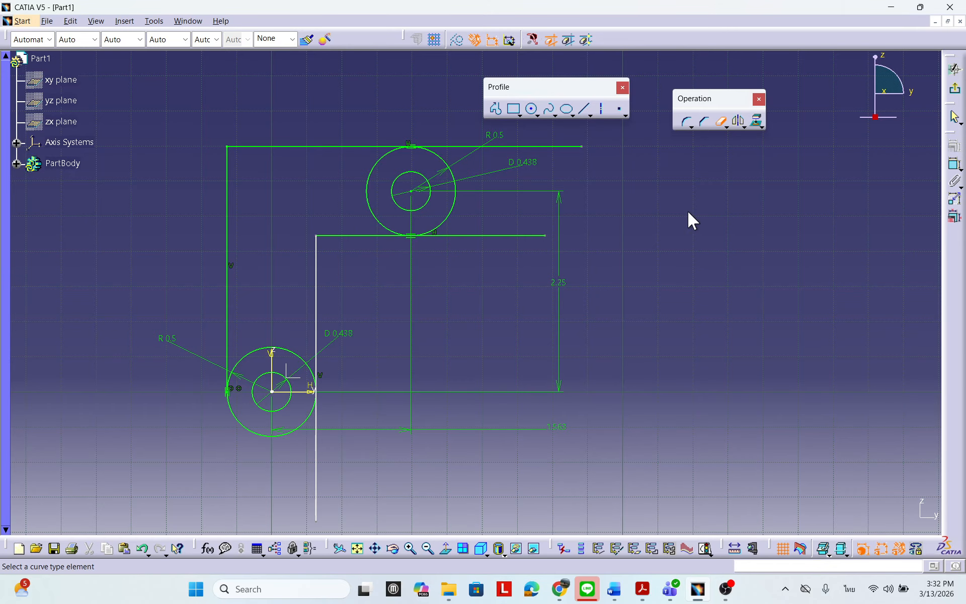
pyautogui.click(721, 120)
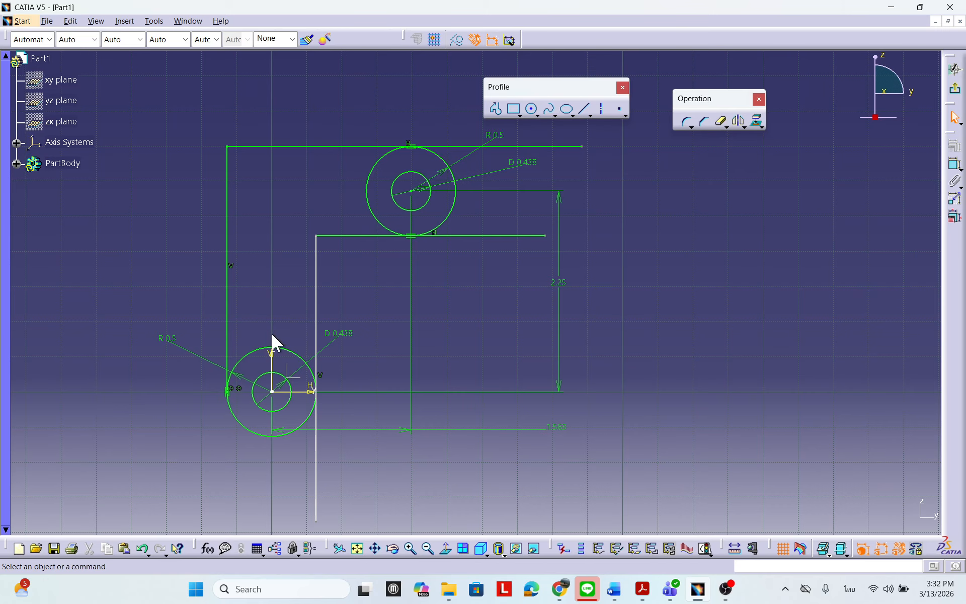
pyautogui.click(318, 308)
pyautogui.click(955, 146)
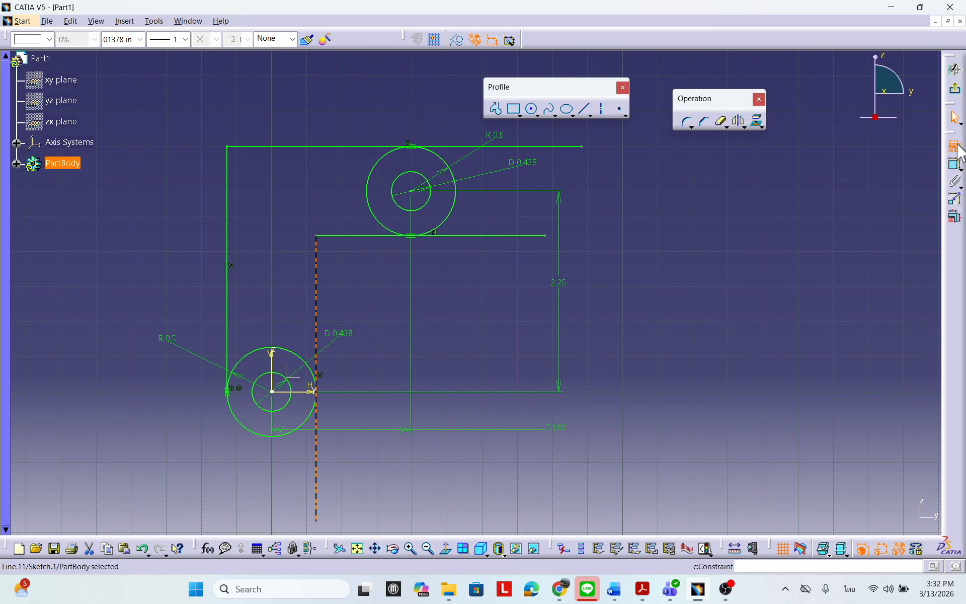
pyautogui.click(364, 302)
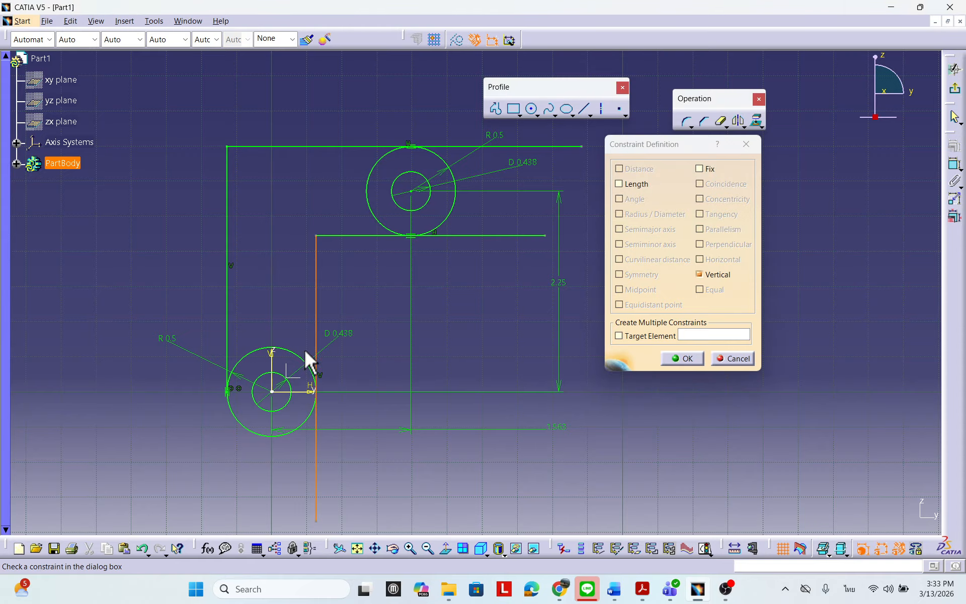
pyautogui.click(731, 357)
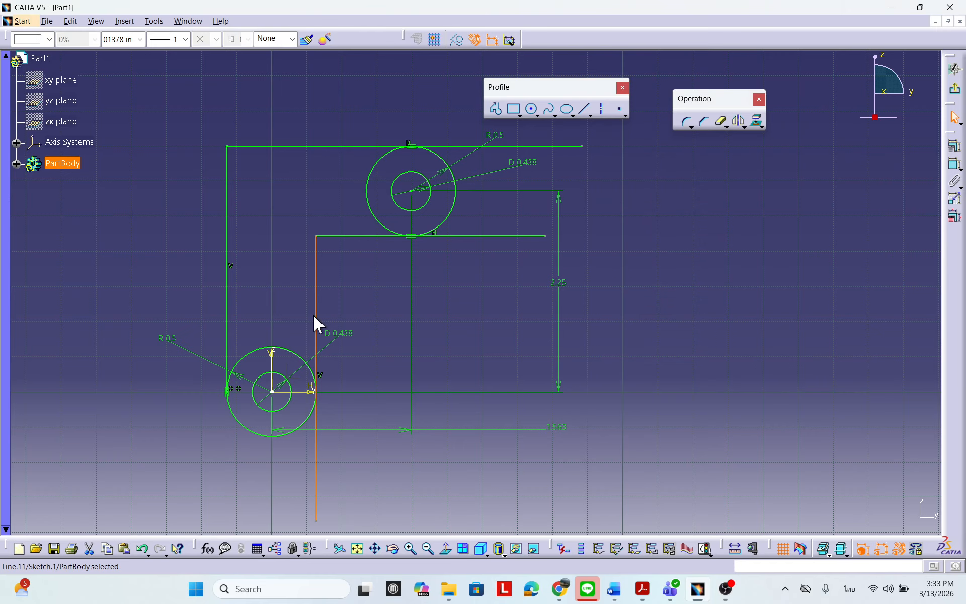
pyautogui.click(368, 306)
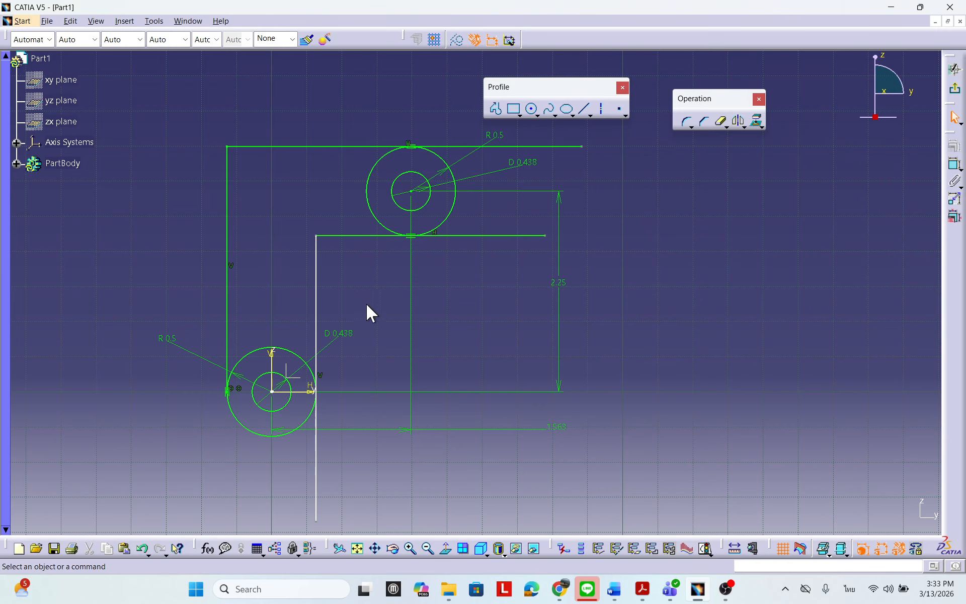
pyautogui.doubleClick(316, 293)
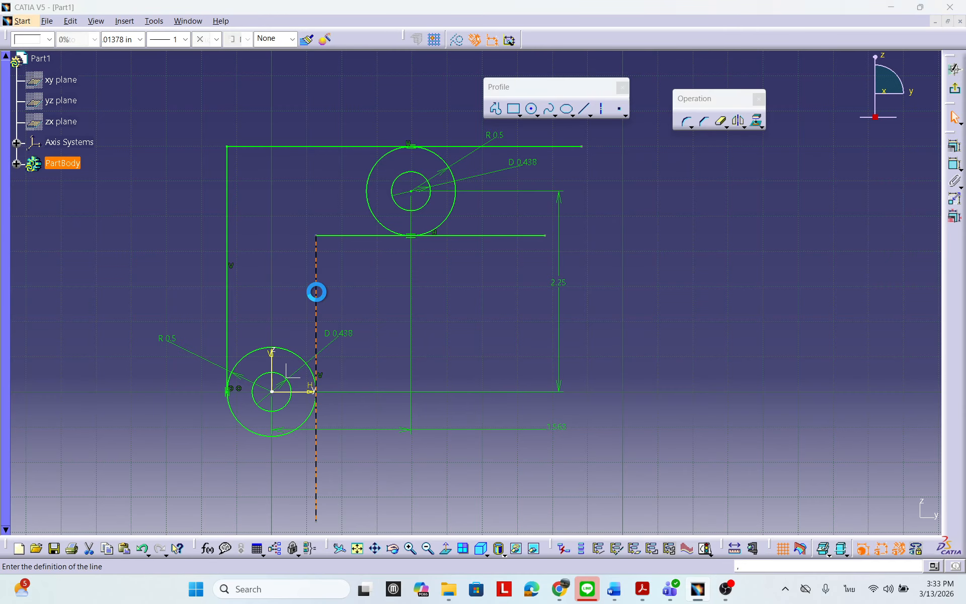
pyautogui.click(909, 515)
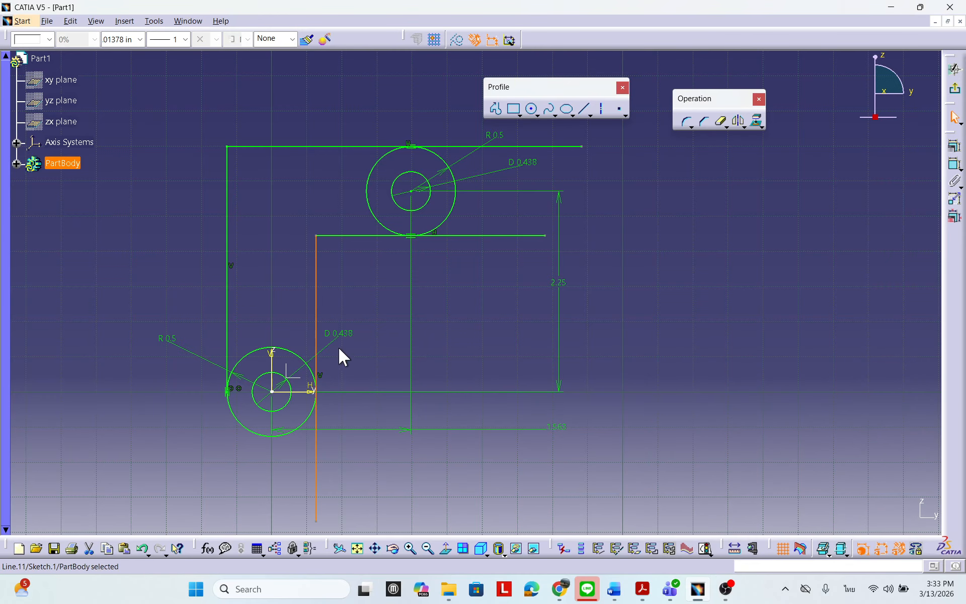
# Apply a tangency constraint between the inner vertical line and the lower boss's outer circle.
pyautogui.moveTo(315, 322)
pyautogui.mouseDown()
pyautogui.moveTo(331, 316)
pyautogui.moveTo(308, 319)
pyautogui.moveTo(357, 312)
pyautogui.mouseUp()
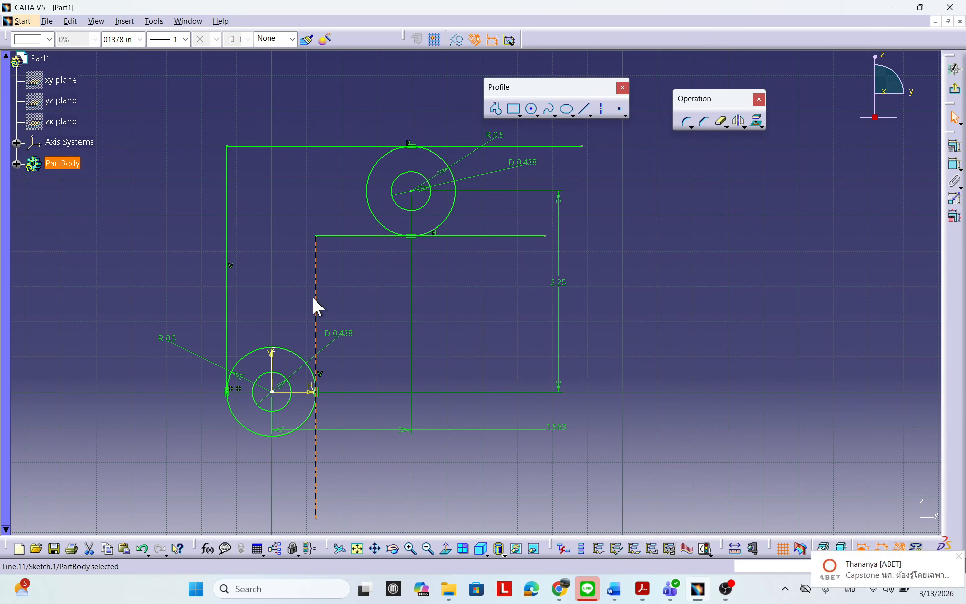
pyautogui.click(295, 295)
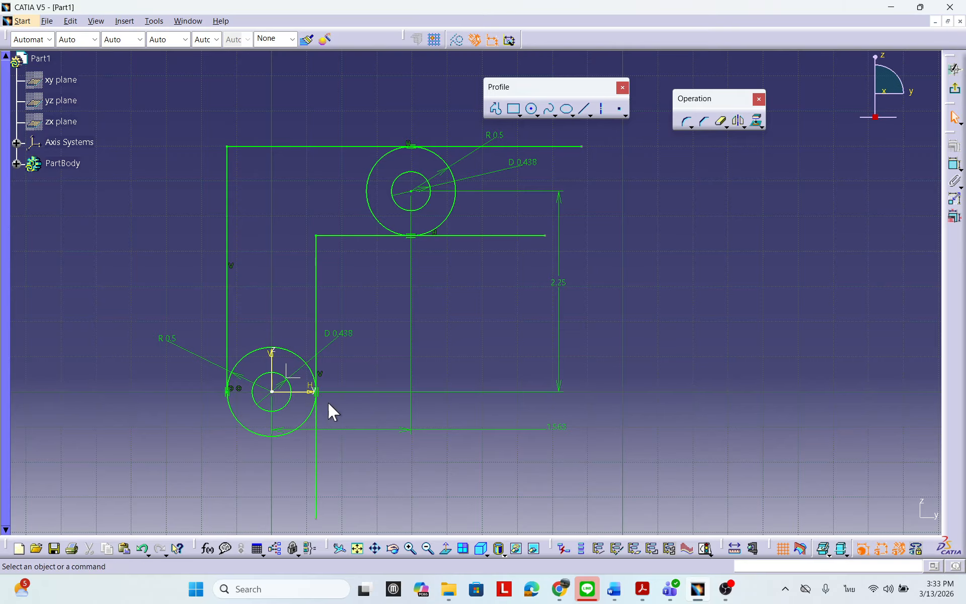
pyautogui.click(385, 465)
# Quick Trim the inner vertical line below its tangent point and the upper half of the lower boss's outer circle.
pyautogui.moveTo(381, 463)
pyautogui.mouseDown(button='middle')
pyautogui.moveTo(406, 459)
pyautogui.moveTo(407, 434)
pyautogui.mouseUp(button='middle')
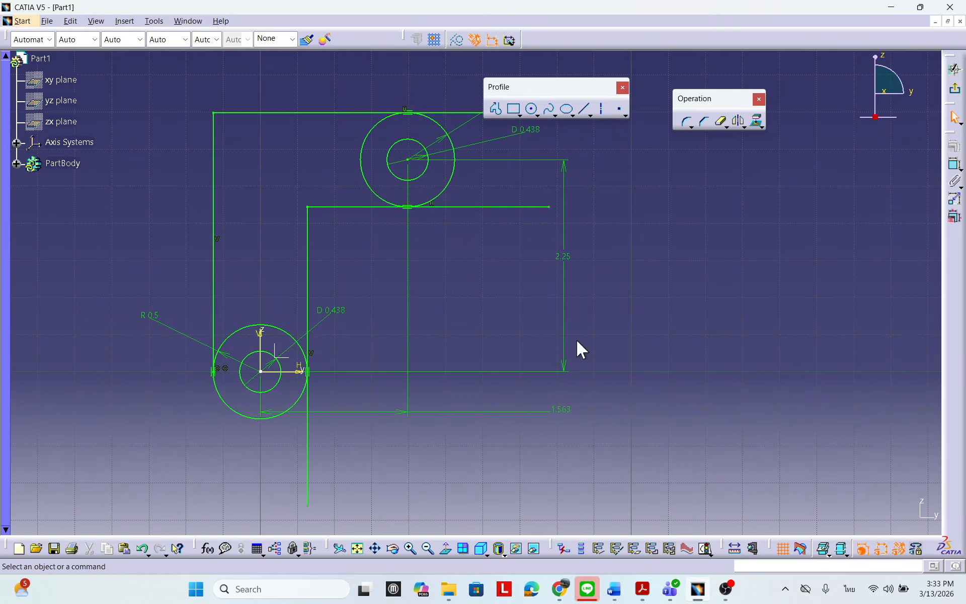
pyautogui.click(720, 121)
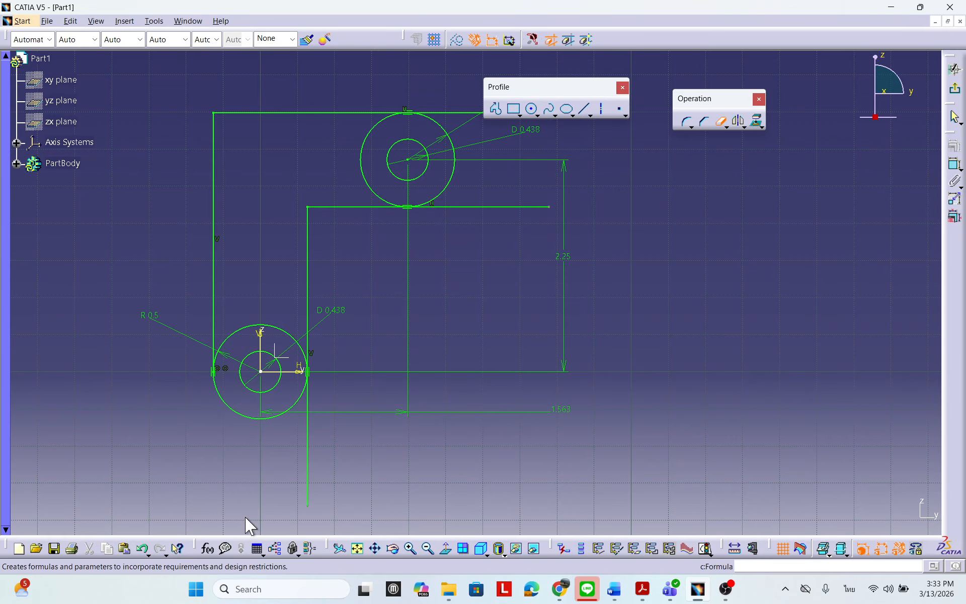
pyautogui.click(304, 460)
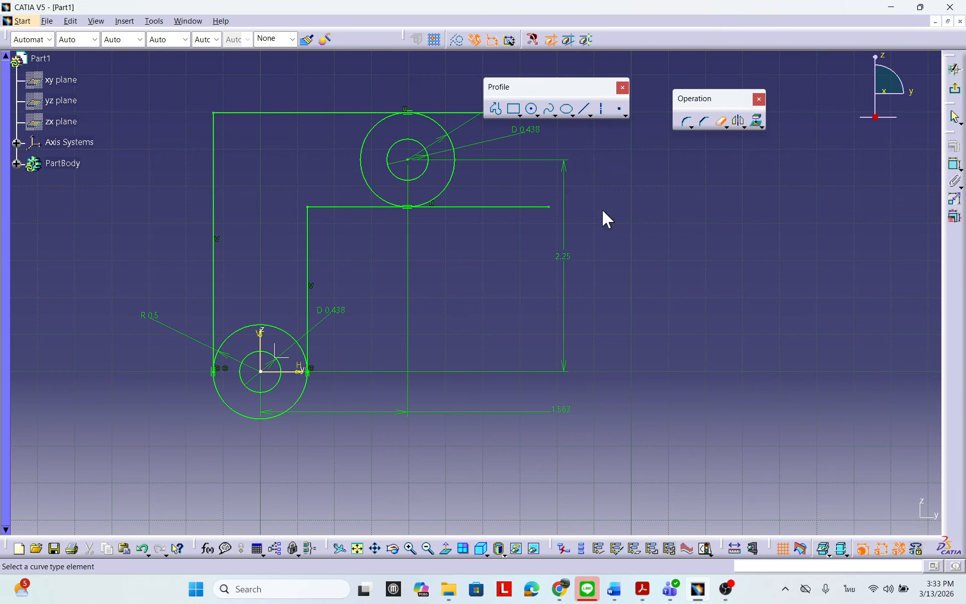
pyautogui.click(301, 344)
# Quick Trim the inner half of the upper boss's outer circle and the overhanging ends of both horizontal lines.
pyautogui.moveTo(435, 345); pyautogui.dragTo(410, 420, button='middle')
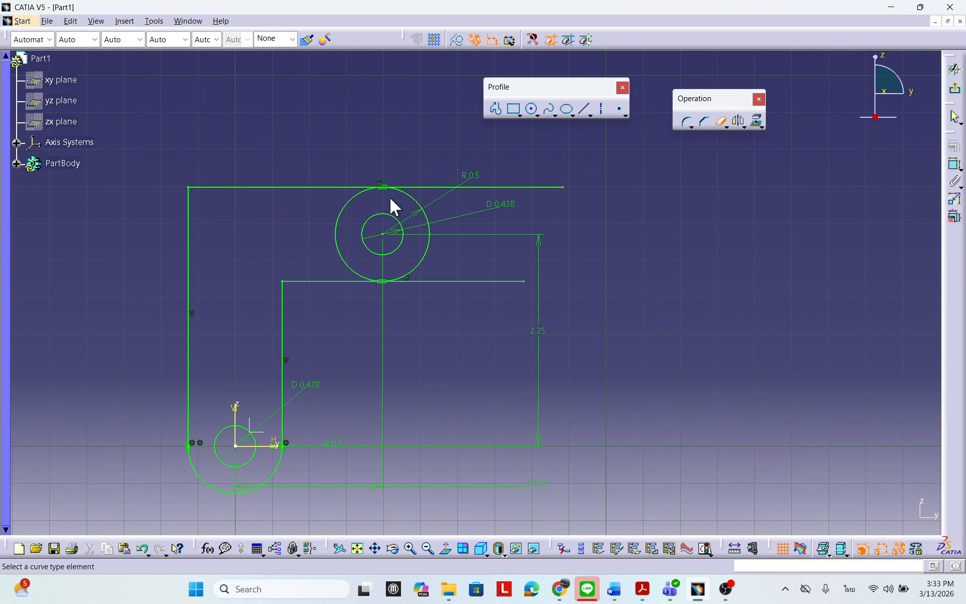
pyautogui.click(344, 204)
pyautogui.click(425, 187)
pyautogui.click(442, 281)
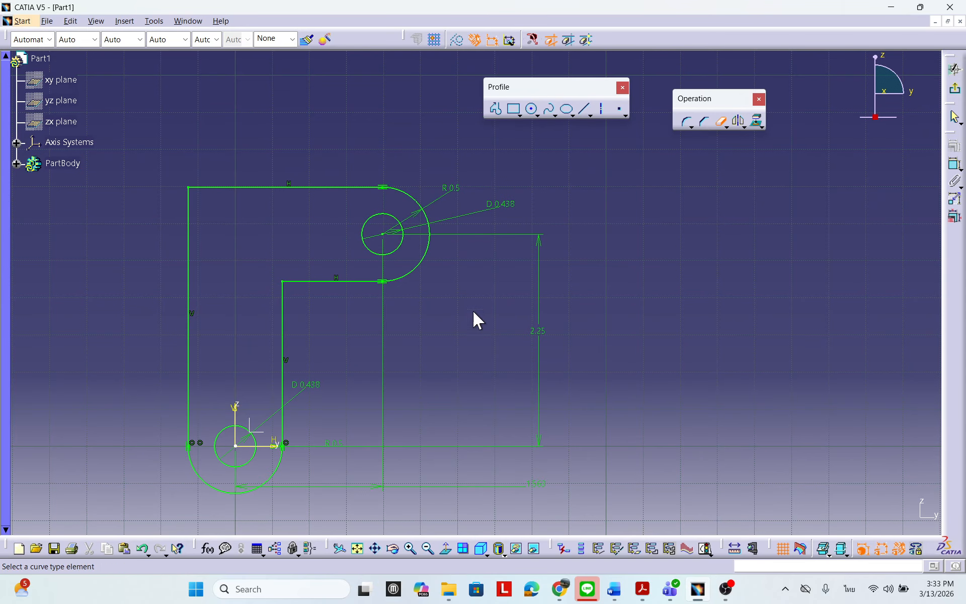
pyautogui.moveTo(419, 402); pyautogui.dragTo(476, 335, button='middle')
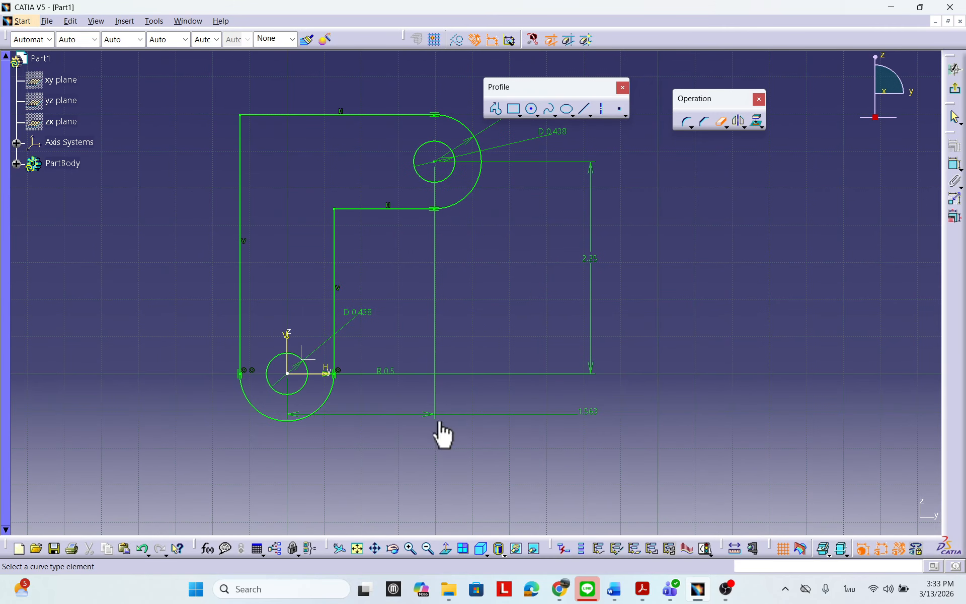
pyautogui.click(722, 122)
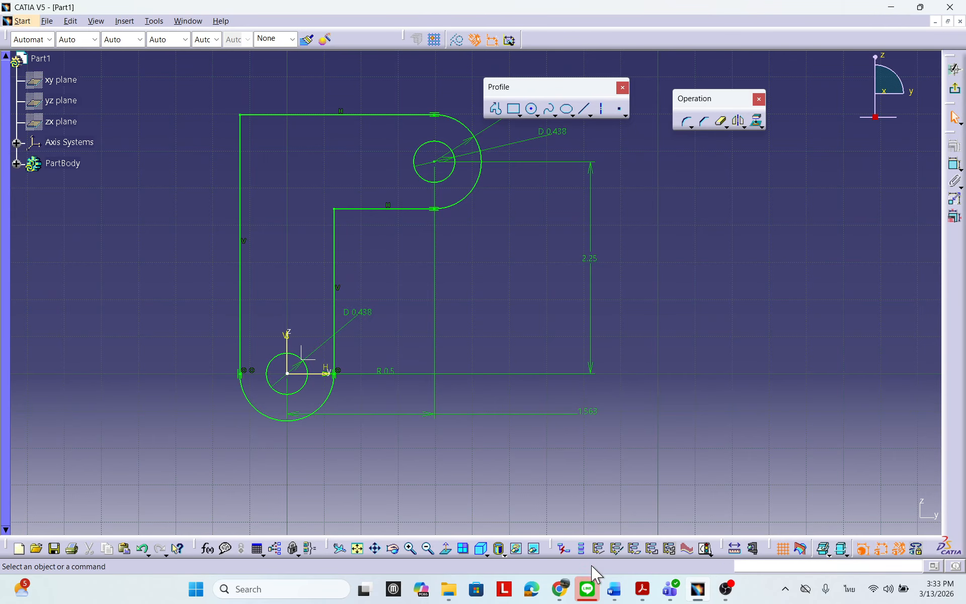
# Set the horizontal distance between the two hole centres to 2+1/4 in.
pyautogui.doubleClick(586, 412)
pyautogui.write('2+1/4')
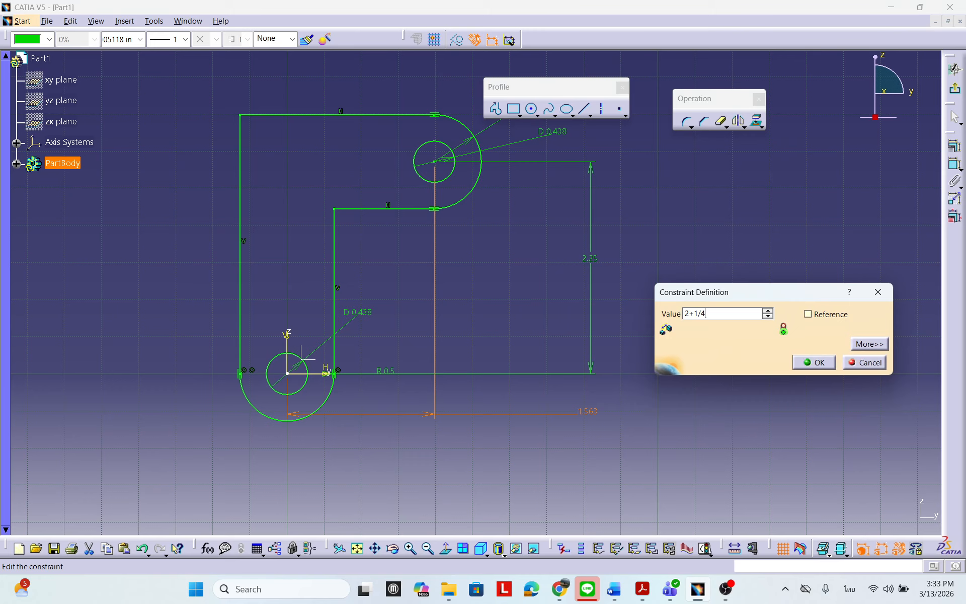
pyautogui.click(814, 362)
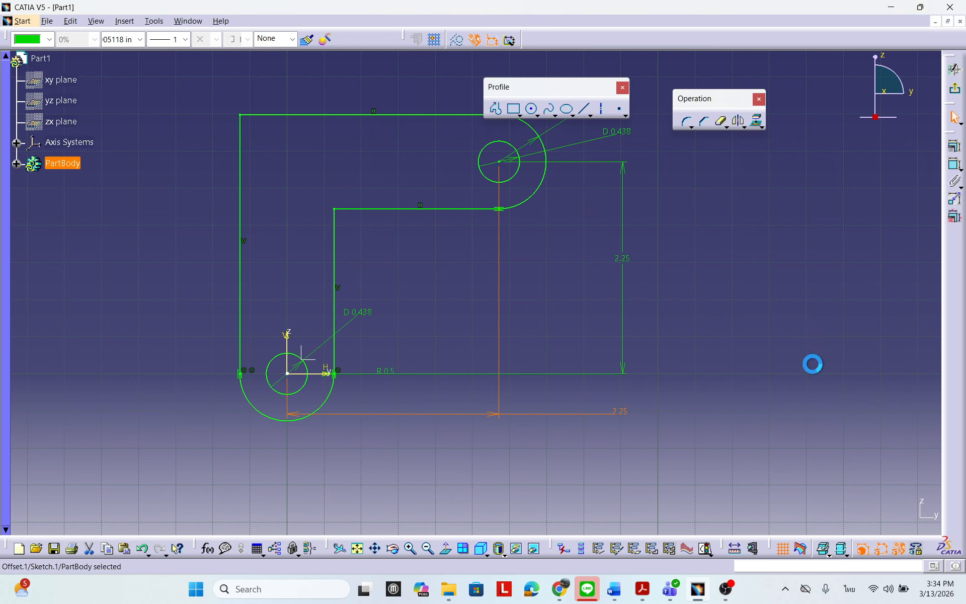
pyautogui.moveTo(619, 367)
pyautogui.mouseDown(button='middle')
pyautogui.moveTo(604, 382)
pyautogui.moveTo(578, 319)
pyautogui.moveTo(593, 368)
pyautogui.mouseUp(button='middle')
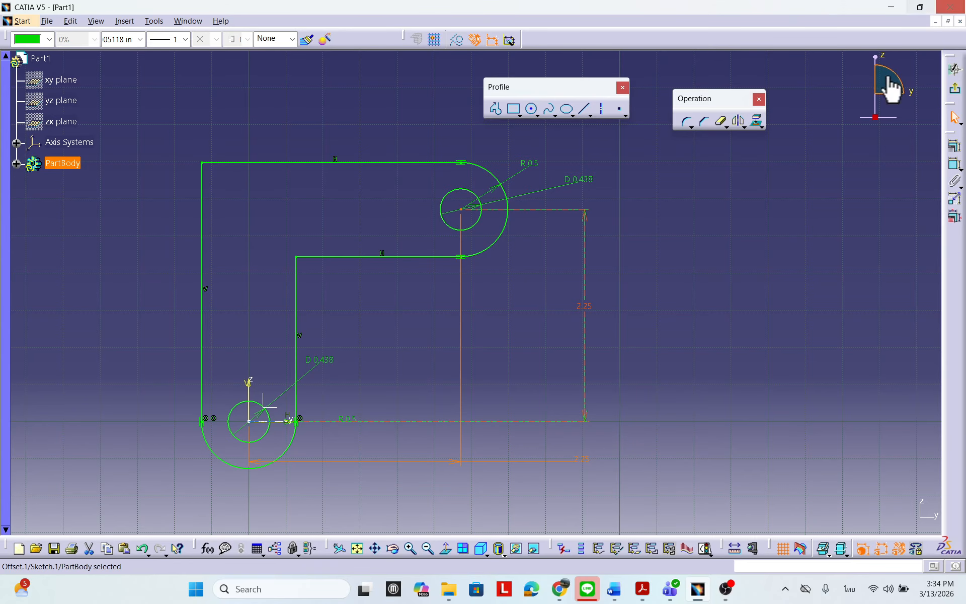
# Examine the Figure 8.80 bell crank dimensions in exercise1.pdf in Acrobat, move the drawing aside and return to CATIA.
pyautogui.moveTo(965, 194)
pyautogui.mouseDown()
pyautogui.moveTo(452, 473)
pyautogui.moveTo(625, 217)
pyautogui.moveTo(591, 197)
pyautogui.moveTo(565, 272)
pyautogui.moveTo(571, 280)
pyautogui.moveTo(578, 260)
pyautogui.moveTo(521, 166)
pyautogui.mouseUp()
pyautogui.doubleClick(569, 166)
pyautogui.click(569, 166)
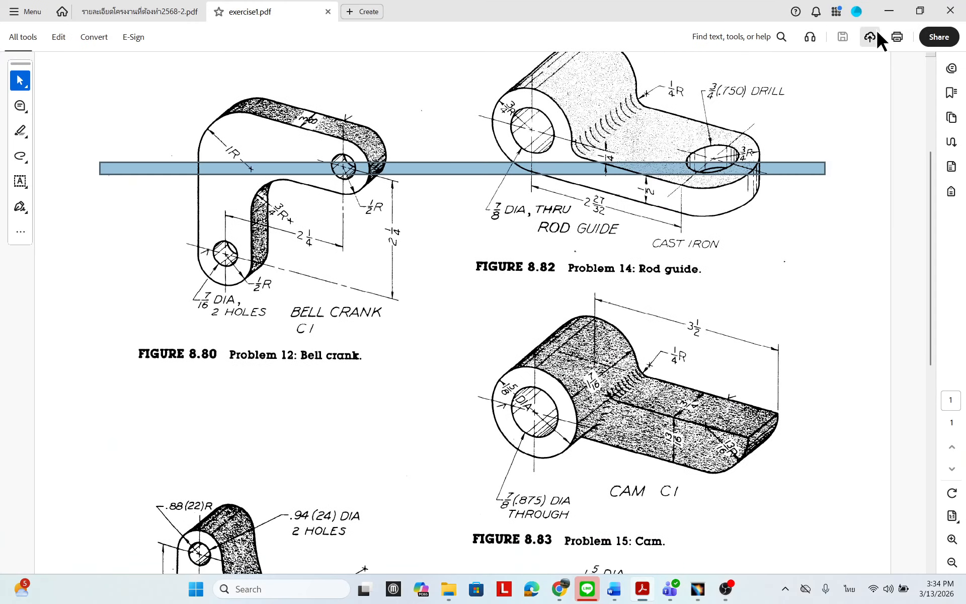
pyautogui.doubleClick(661, 16)
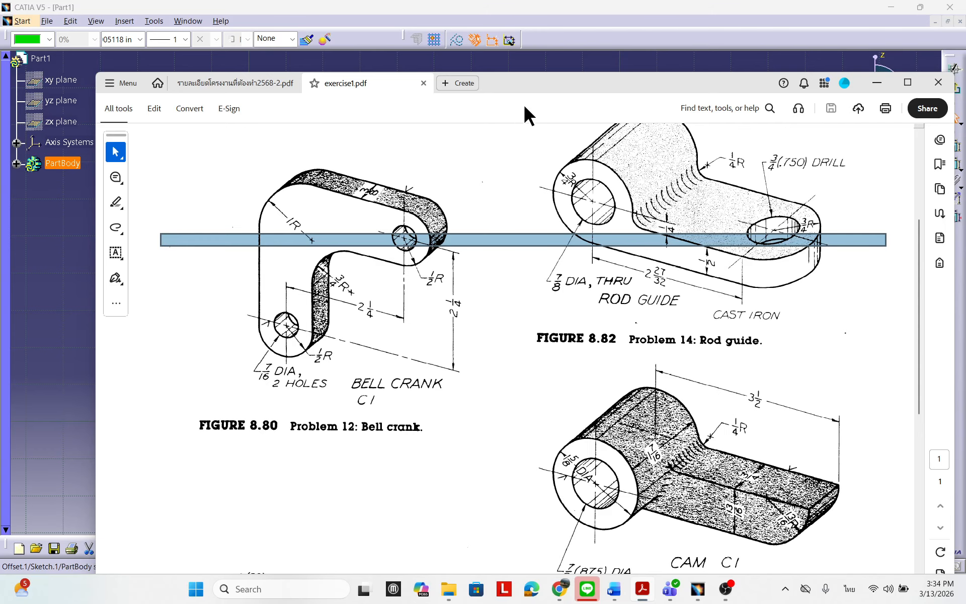
pyautogui.moveTo(531, 83)
pyautogui.mouseDown()
pyautogui.moveTo(776, 264)
pyautogui.moveTo(965, 136)
pyautogui.mouseUp()
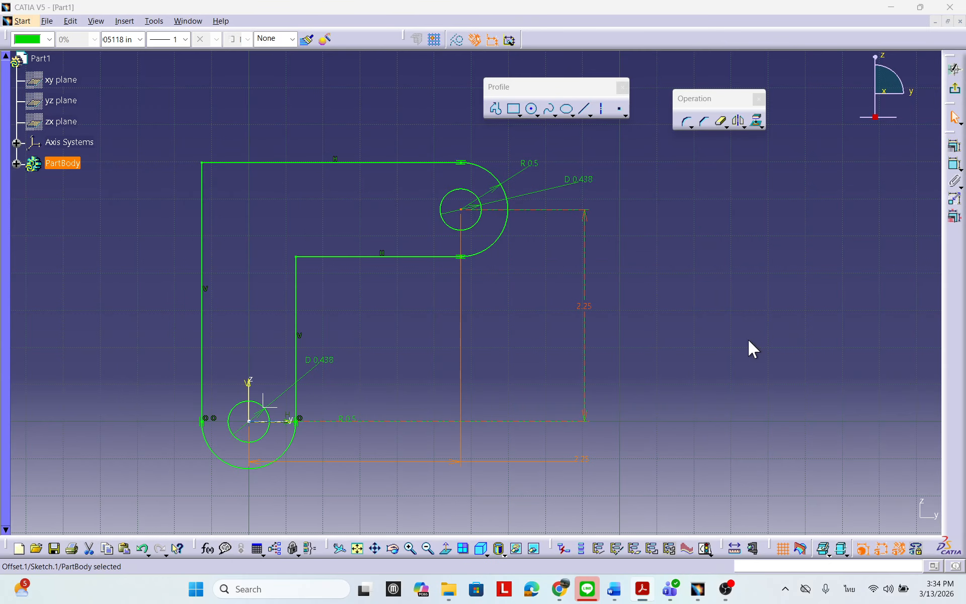
pyautogui.click(565, 403)
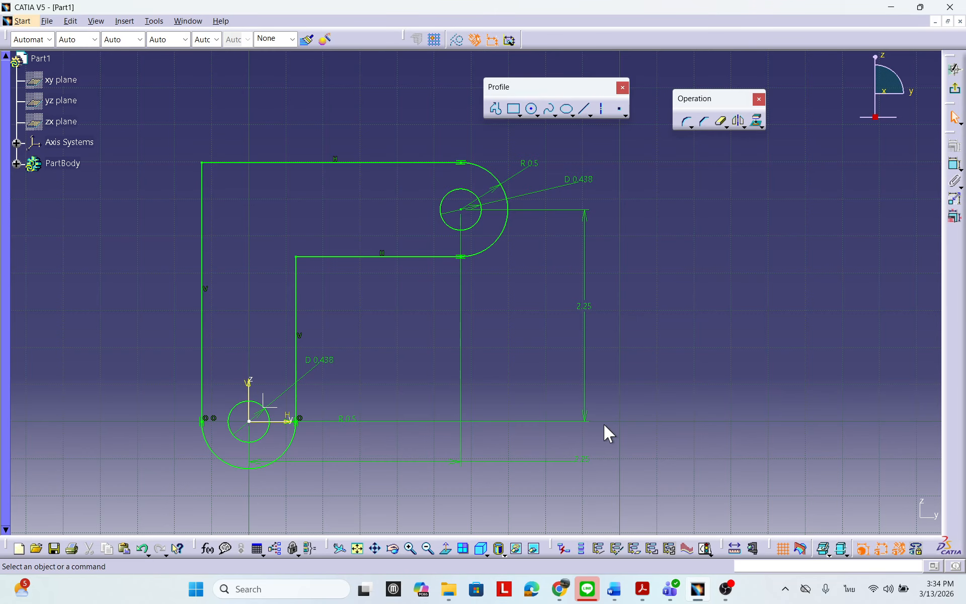
# Open the Units settings under Parameters and Measure in the program options.
pyautogui.click(154, 20)
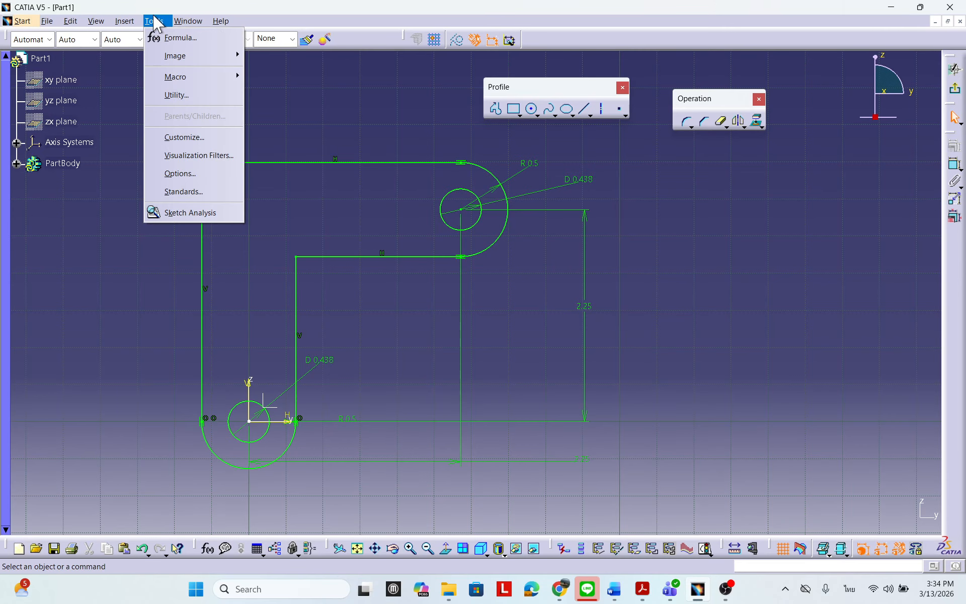
pyautogui.click(177, 173)
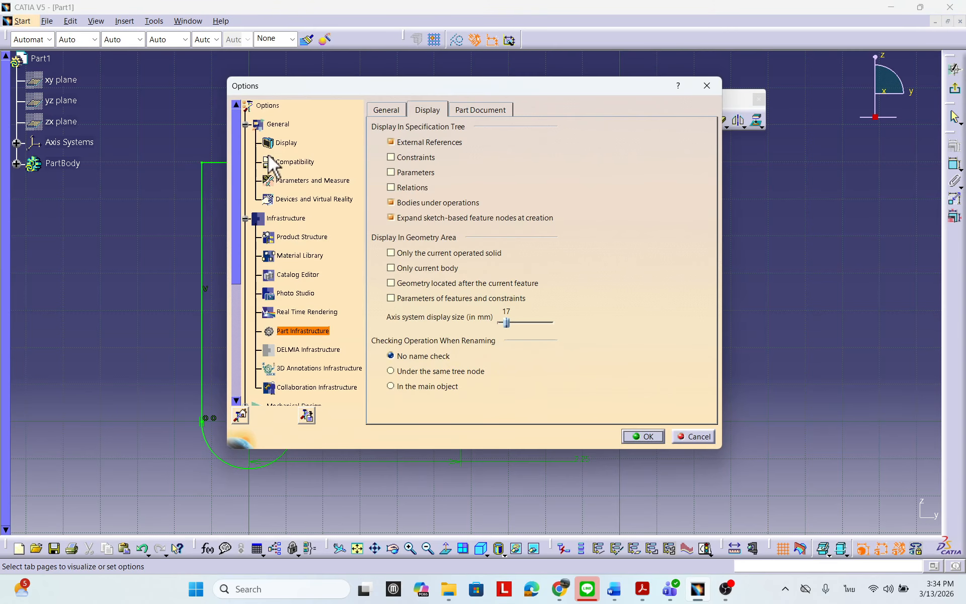
pyautogui.click(312, 181)
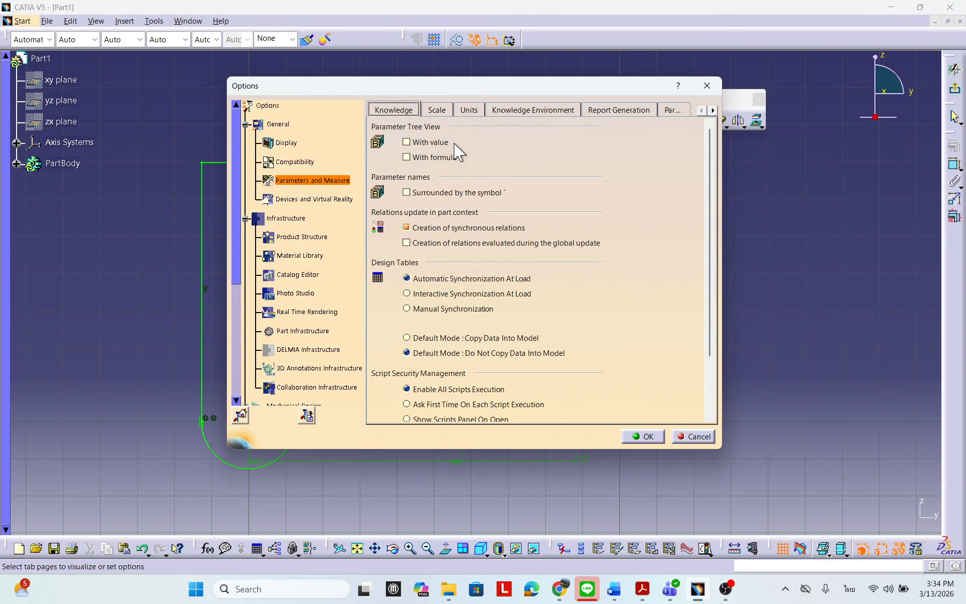
pyautogui.click(469, 110)
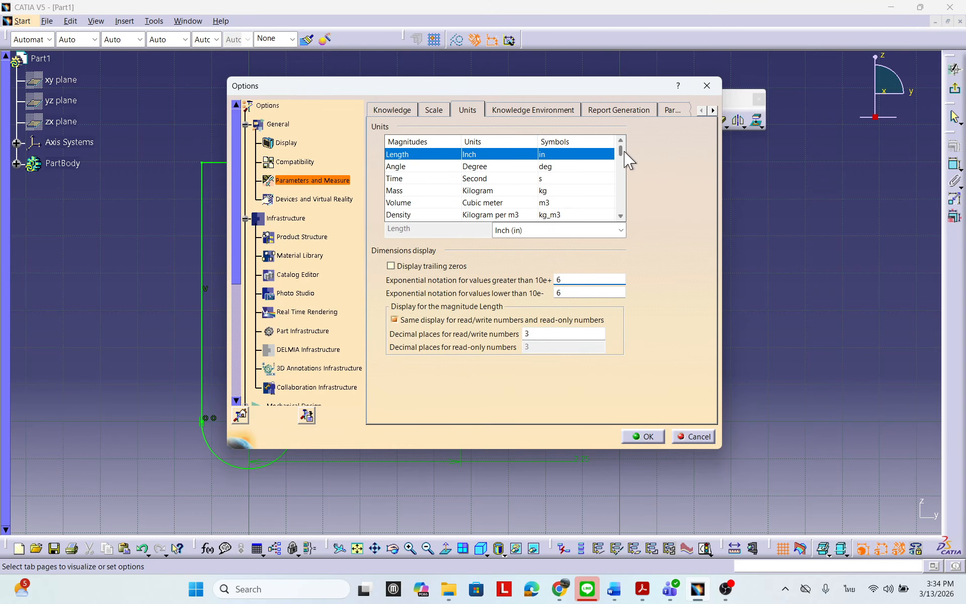
pyautogui.moveTo(620, 149)
pyautogui.mouseDown()
pyautogui.moveTo(621, 160)
pyautogui.moveTo(621, 147)
pyautogui.mouseUp()
pyautogui.moveTo(551, 89); pyautogui.dragTo(555, 84)
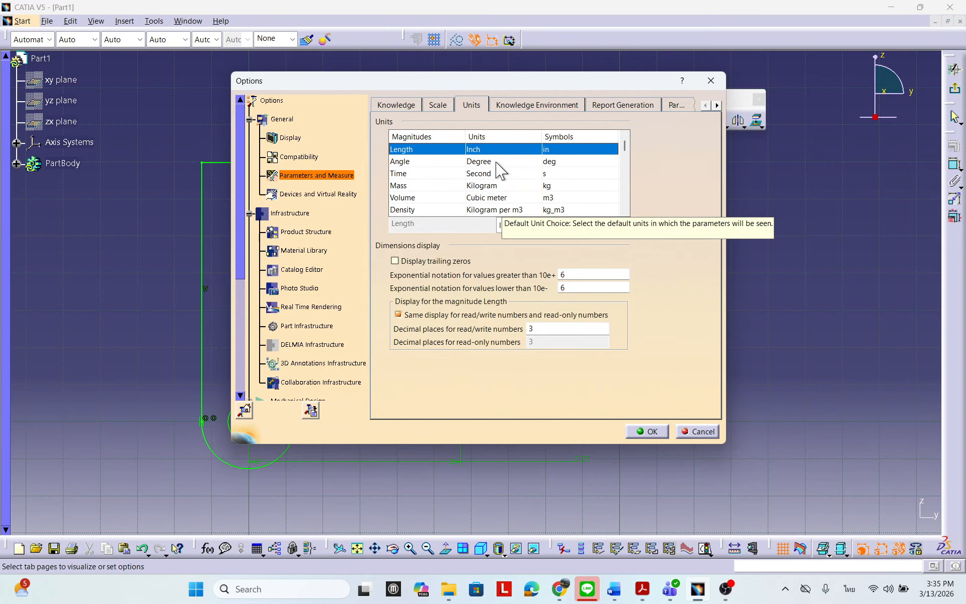
# Change the Length unit to Millimeter (mm) and set it back to Inch (in).
pyautogui.click(586, 226)
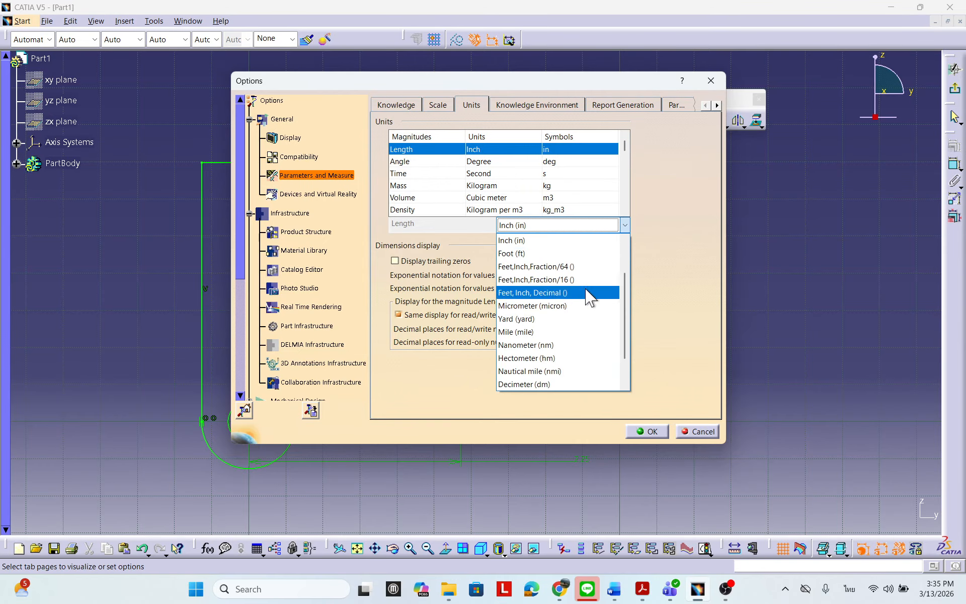
pyautogui.scroll(2, 573, 337)
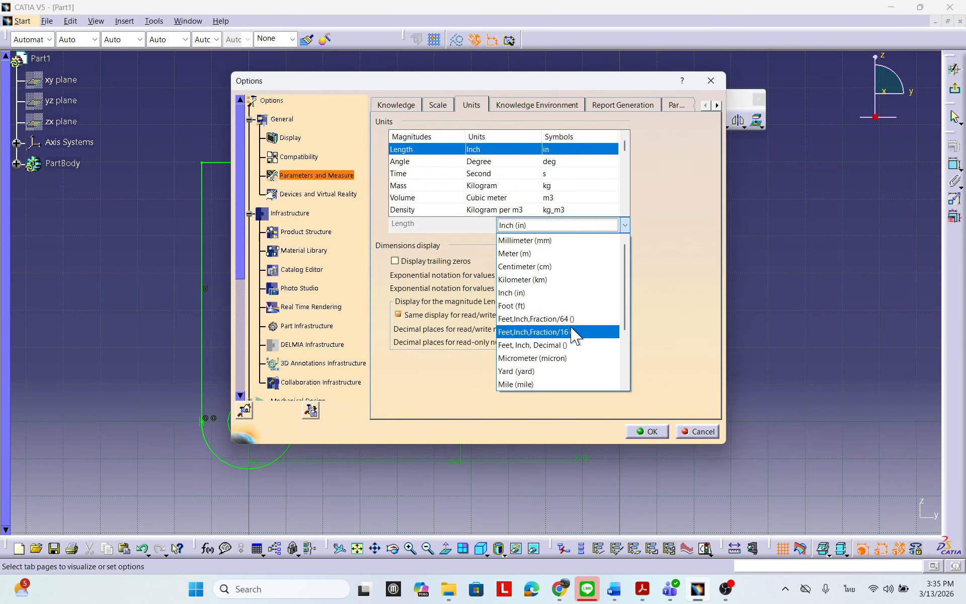
pyautogui.click(556, 244)
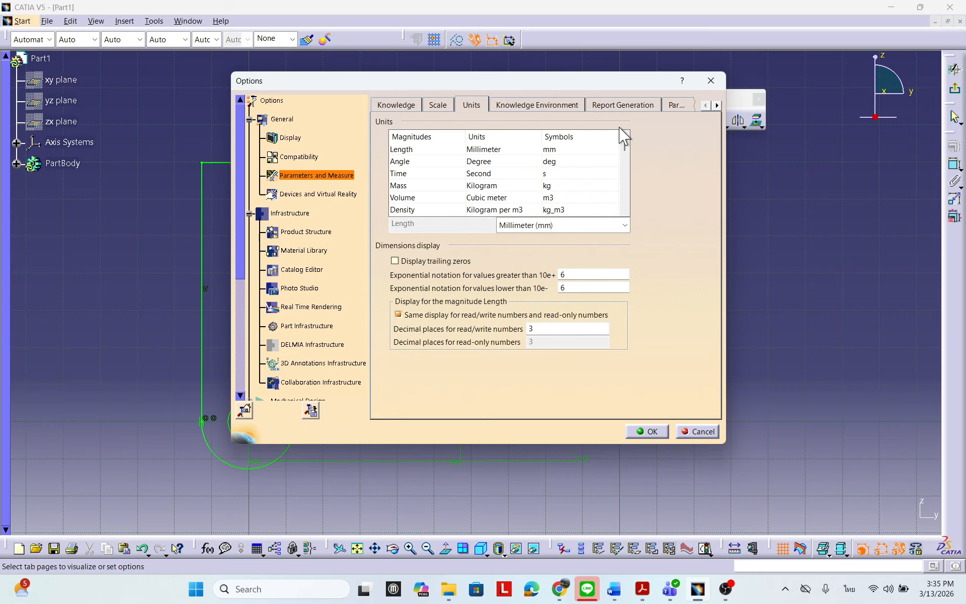
pyautogui.click(402, 149)
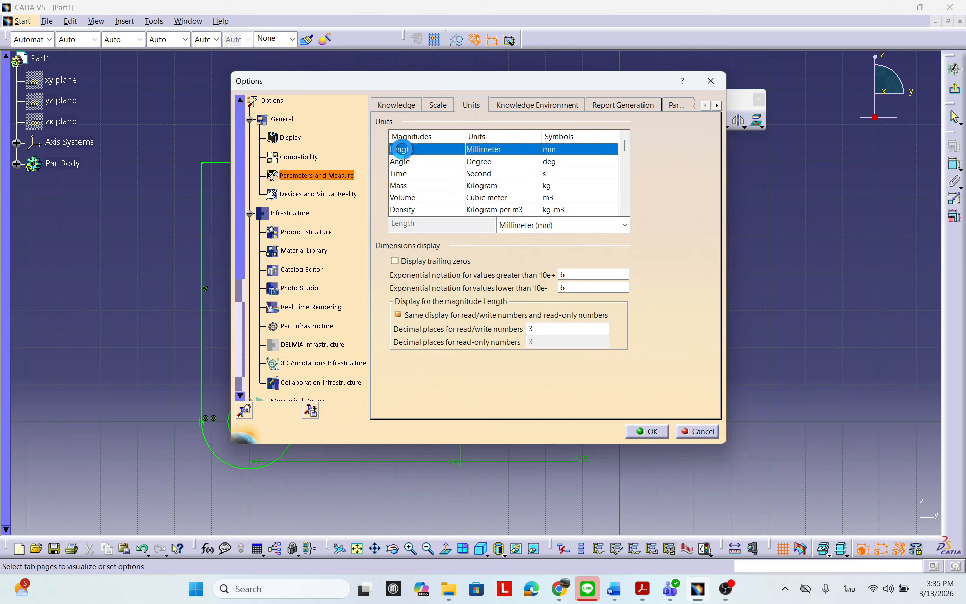
pyautogui.click(553, 230)
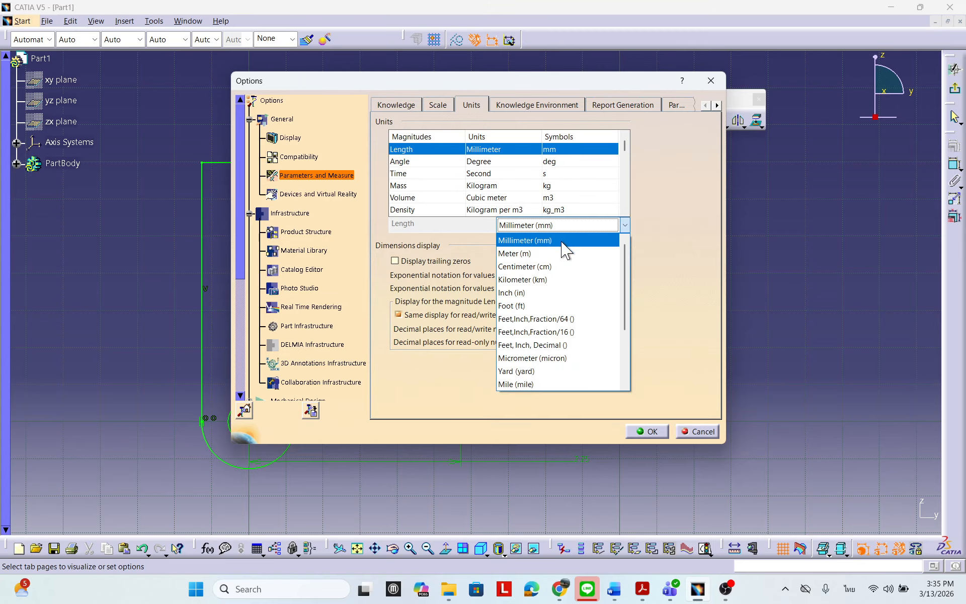
pyautogui.click(528, 293)
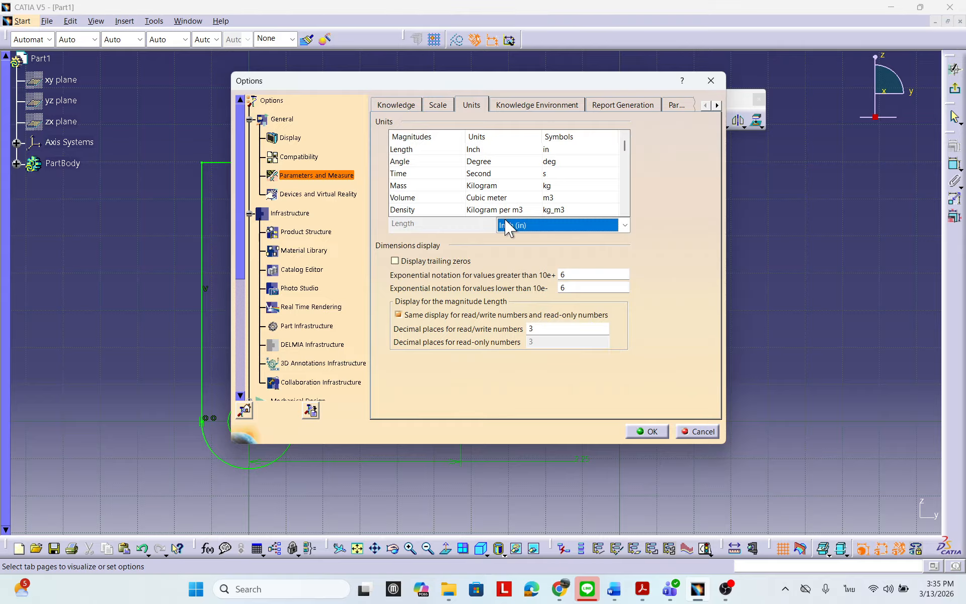
# Switch the display of trailing zeros on and back off in the Units settings, and accept the options.
pyautogui.click(491, 261)
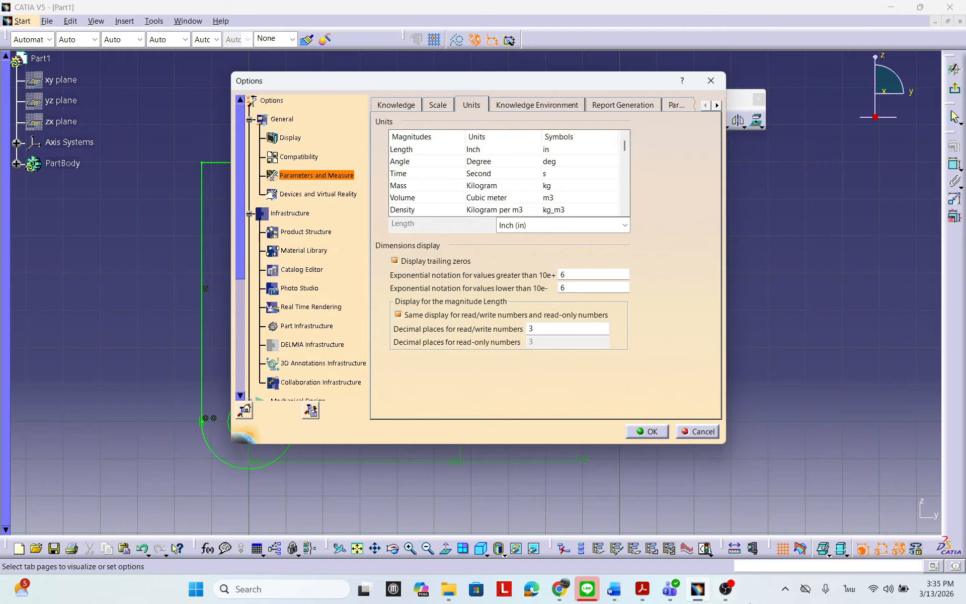
pyautogui.click(753, 598)
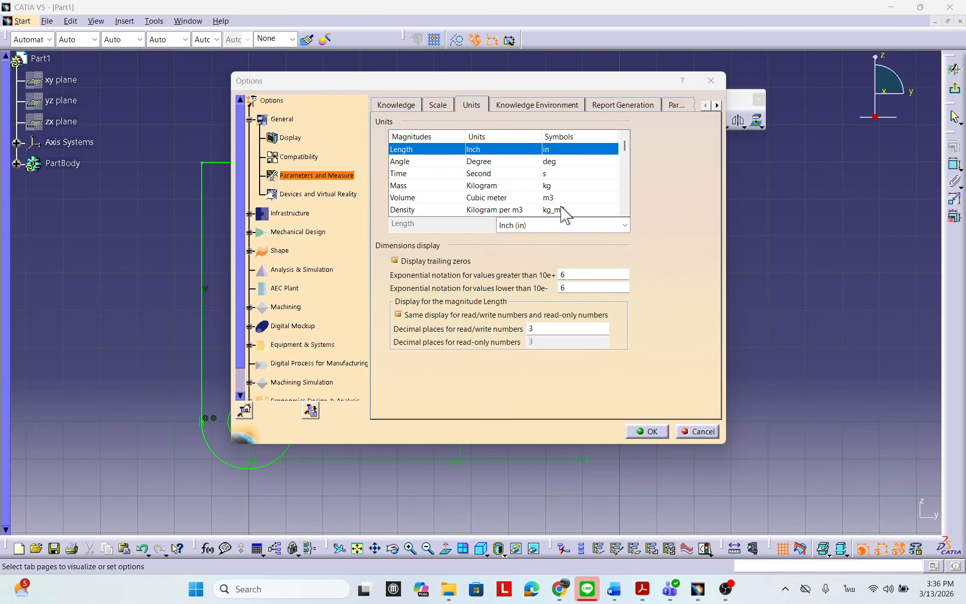
pyautogui.click(394, 263)
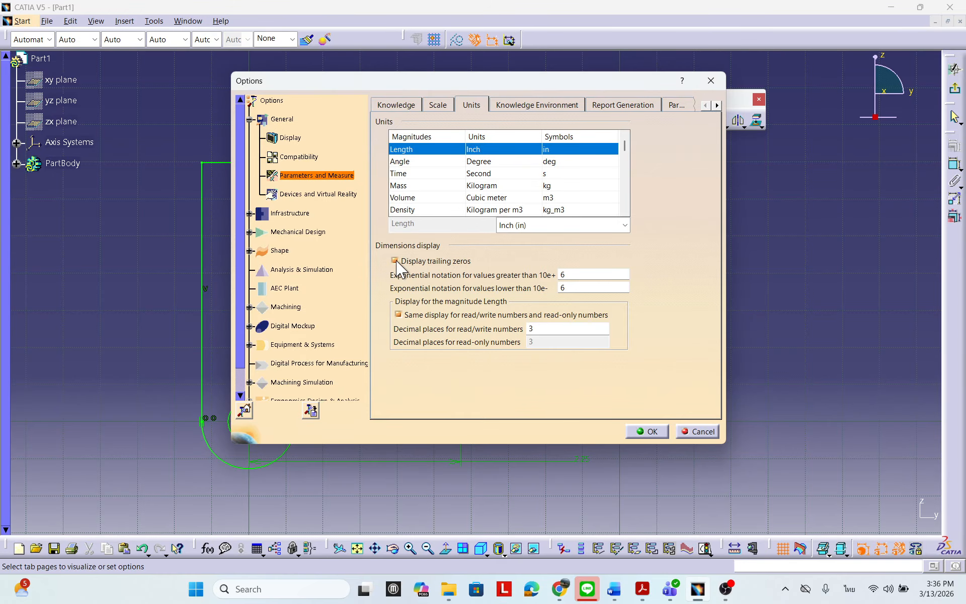
pyautogui.click(394, 261)
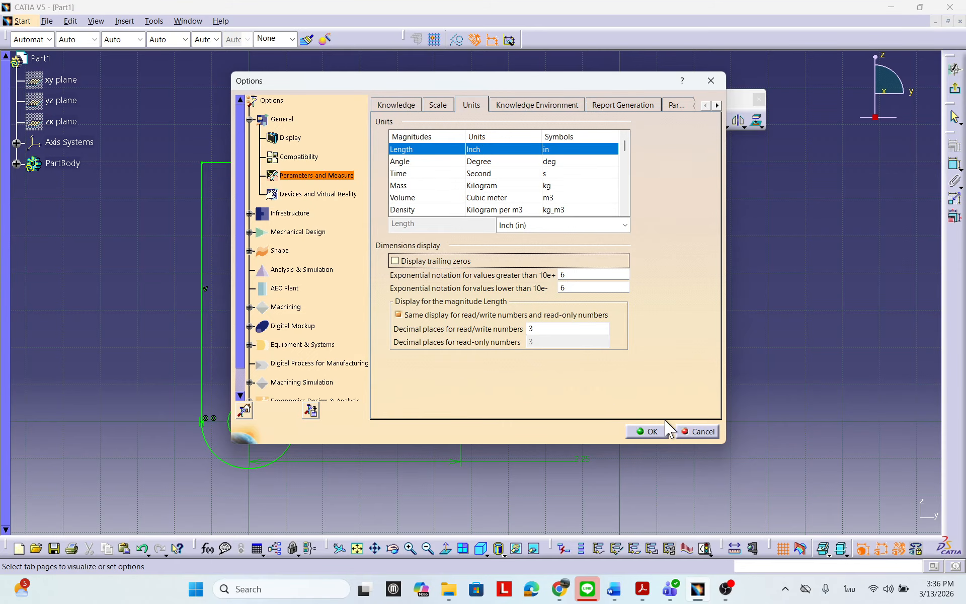
pyautogui.click(651, 431)
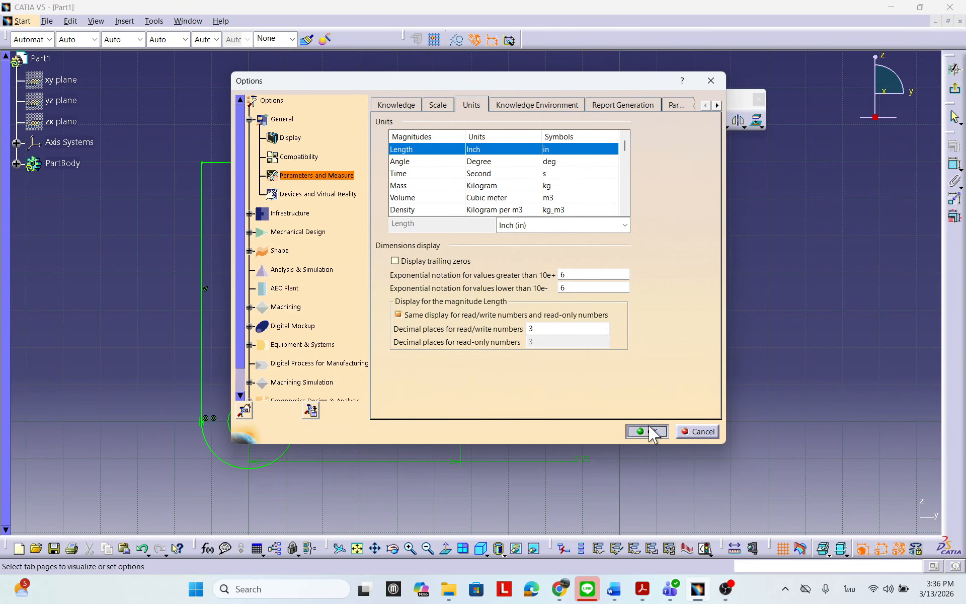
pyautogui.moveTo(513, 268); pyautogui.dragTo(642, 261, button='middle')
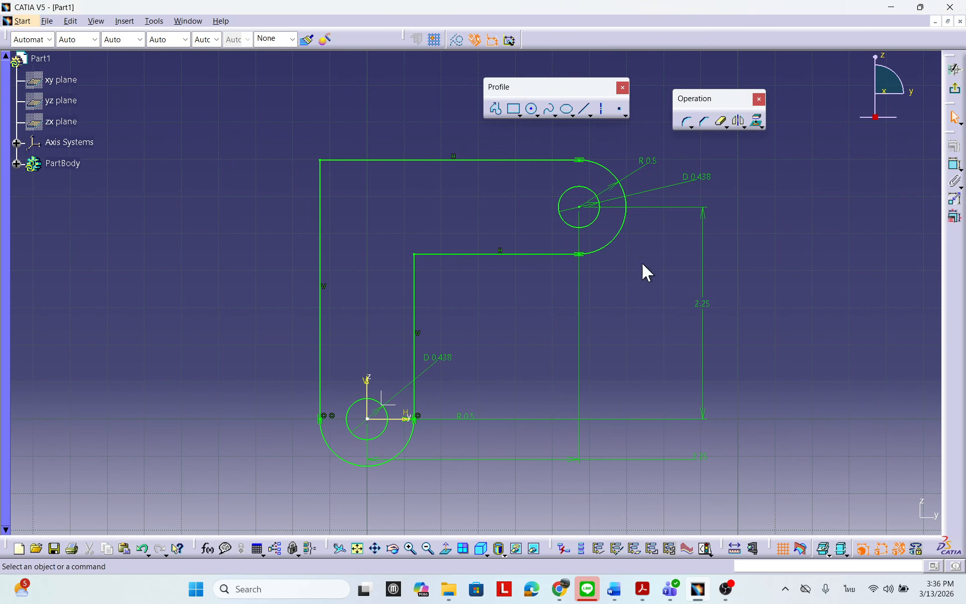
pyautogui.moveTo(796, 316)
pyautogui.mouseDown(button='middle')
pyautogui.moveTo(693, 295)
pyautogui.moveTo(710, 289)
pyautogui.moveTo(713, 319)
pyautogui.mouseUp(button='middle')
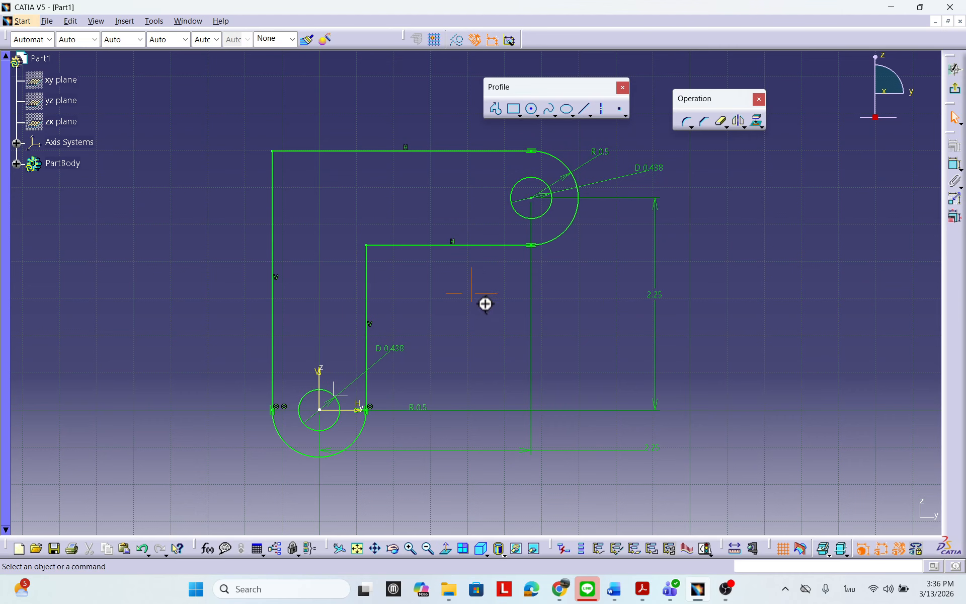
pyautogui.moveTo(485, 303); pyautogui.dragTo(510, 307, button='middle')
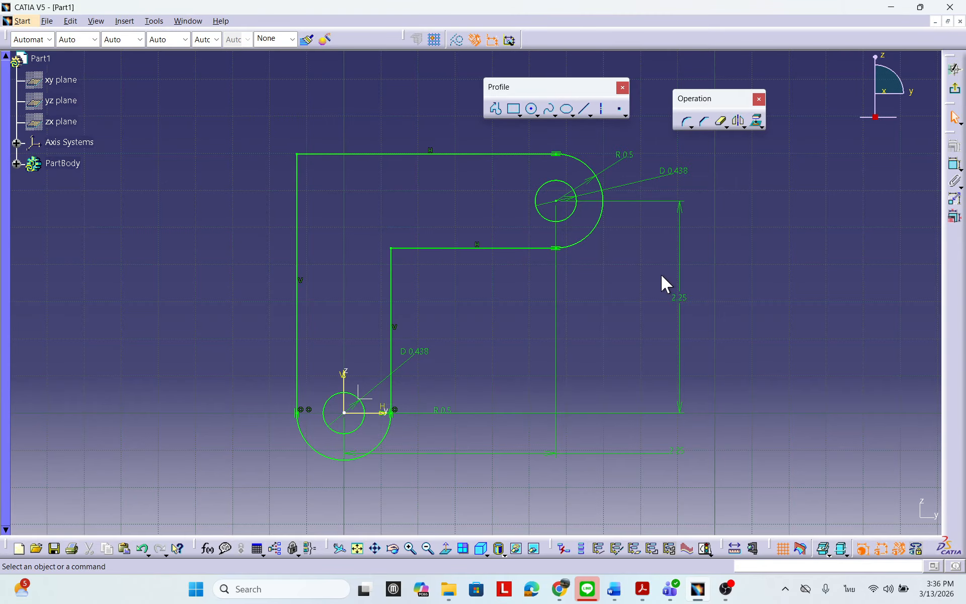
pyautogui.moveTo(641, 273)
pyautogui.mouseDown(button='middle')
pyautogui.moveTo(559, 291)
pyautogui.moveTo(669, 263)
pyautogui.mouseUp(button='middle')
pyautogui.moveTo(599, 244); pyautogui.dragTo(574, 266, button='middle')
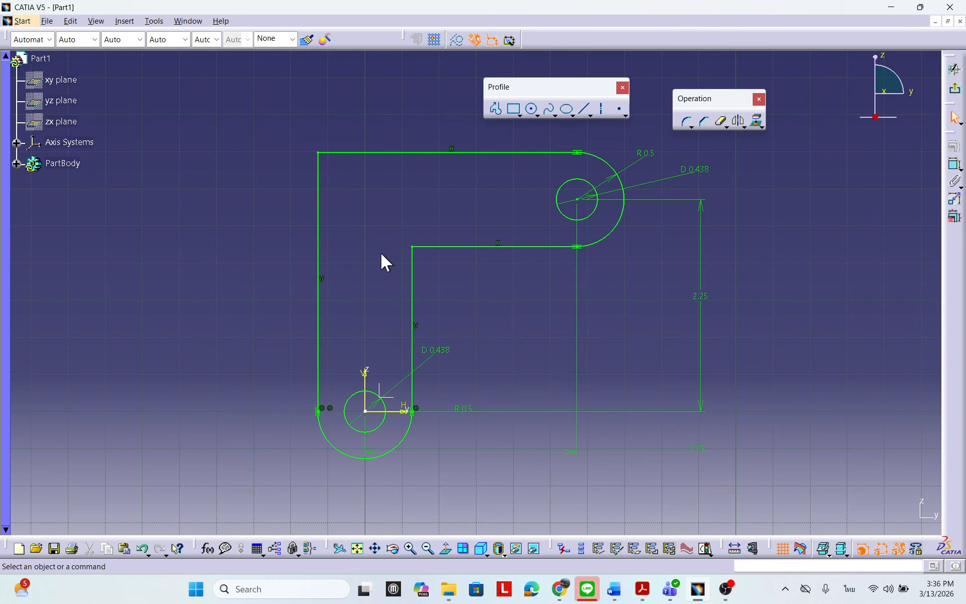
pyautogui.click(699, 296)
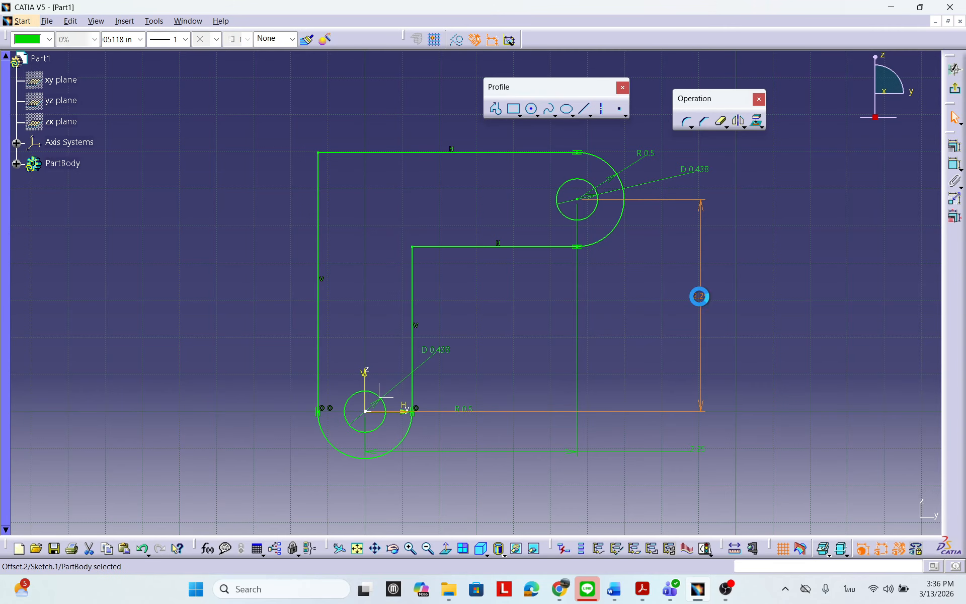
pyautogui.click(342, 431)
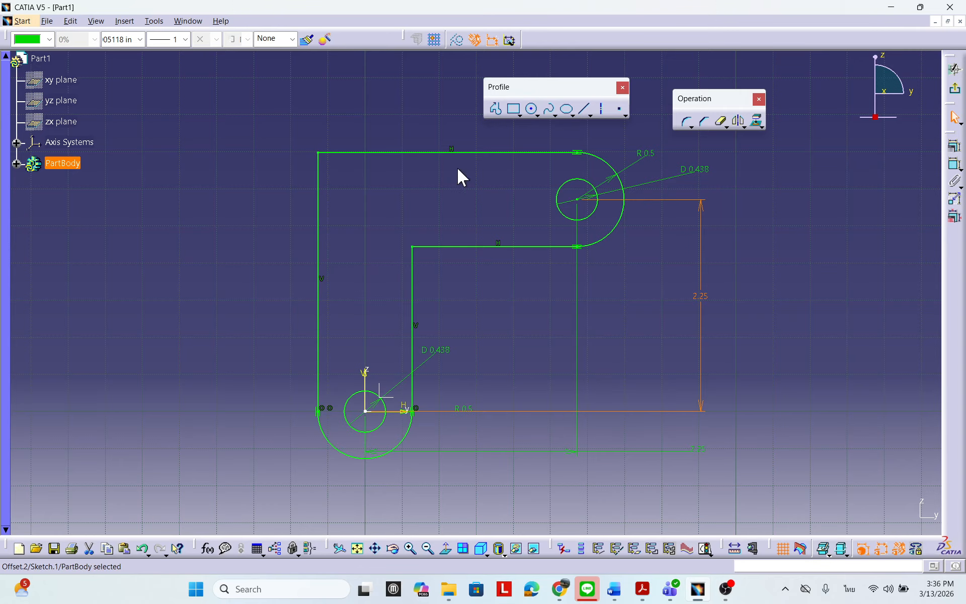
pyautogui.moveTo(547, 278)
pyautogui.mouseDown(button='middle')
pyautogui.moveTo(427, 265)
pyautogui.moveTo(533, 270)
pyautogui.mouseUp(button='middle')
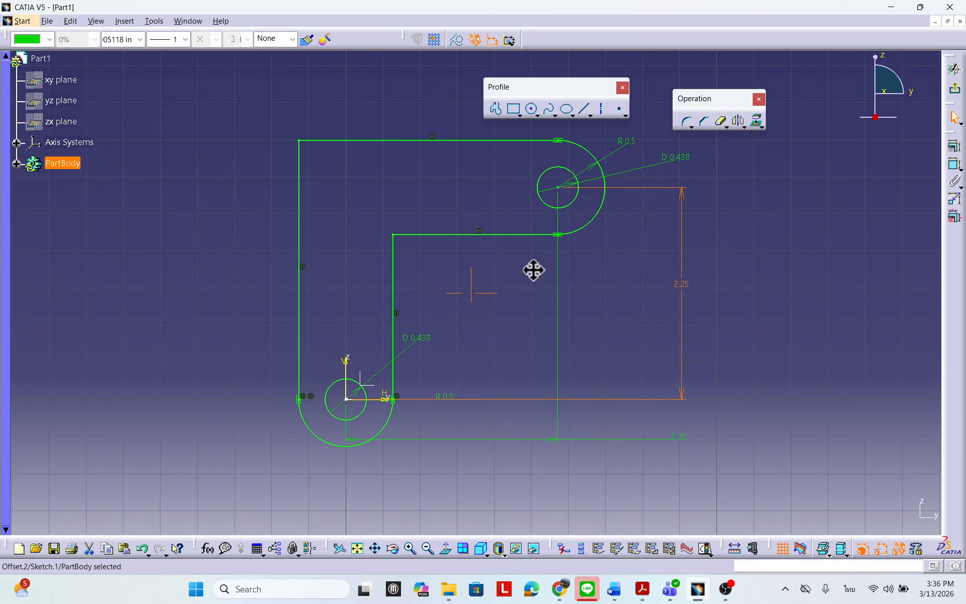
pyautogui.click(751, 306)
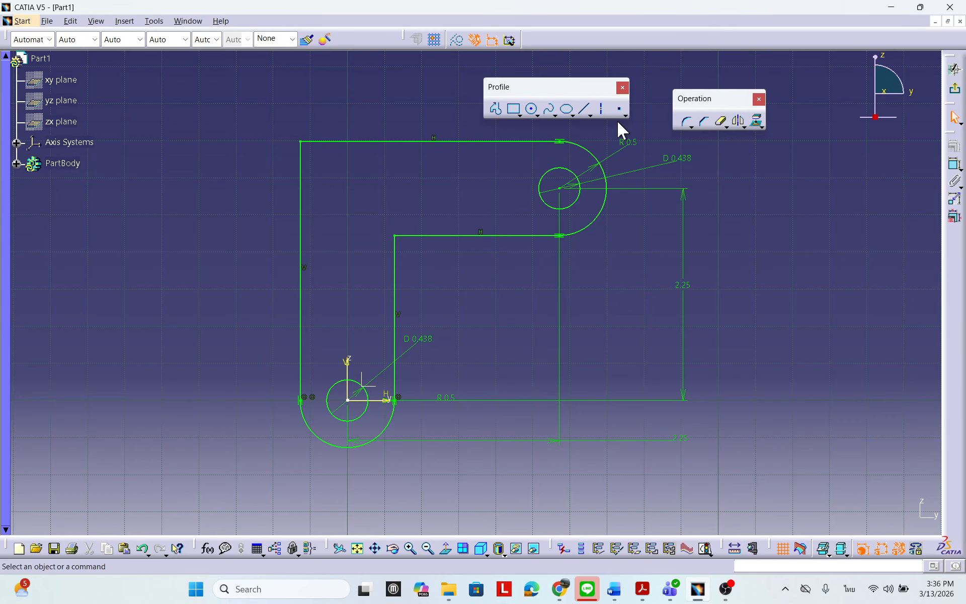
# Round the outer corner of the bell crank outline with a sketch corner and set its radius to 1 in.
pyautogui.click(686, 122)
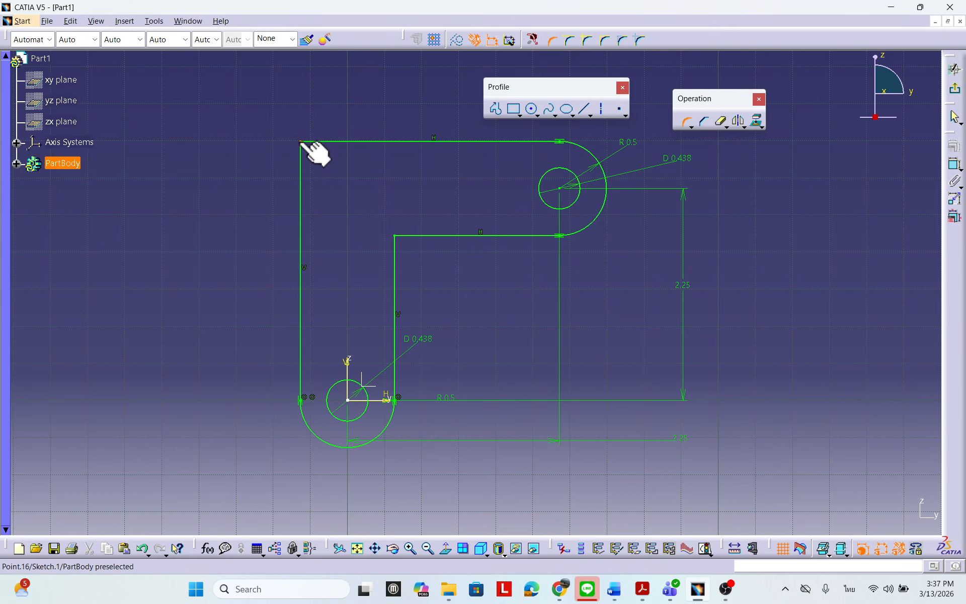
pyautogui.click(301, 142)
pyautogui.click(325, 162)
pyautogui.doubleClick(337, 170)
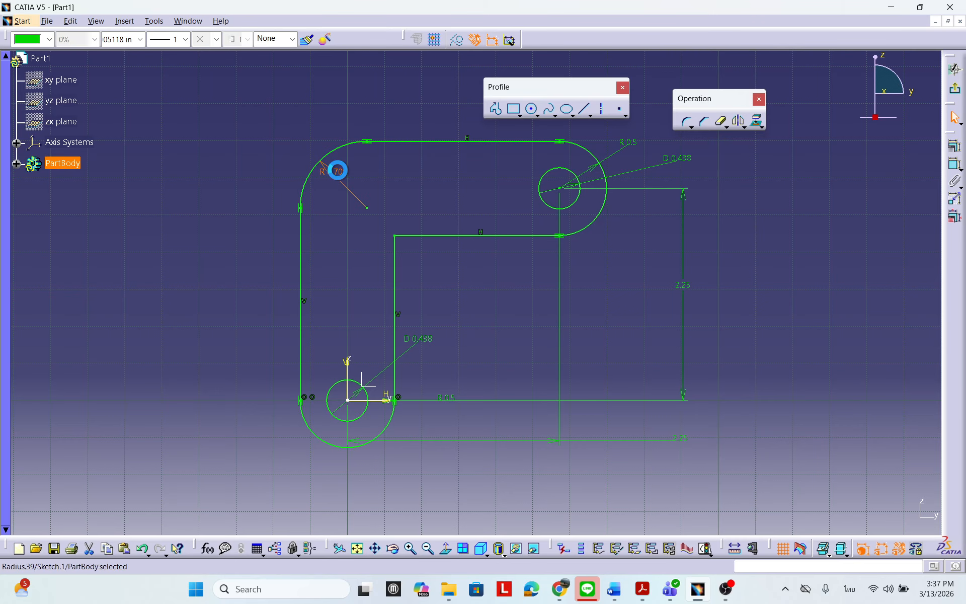
pyautogui.write('1')
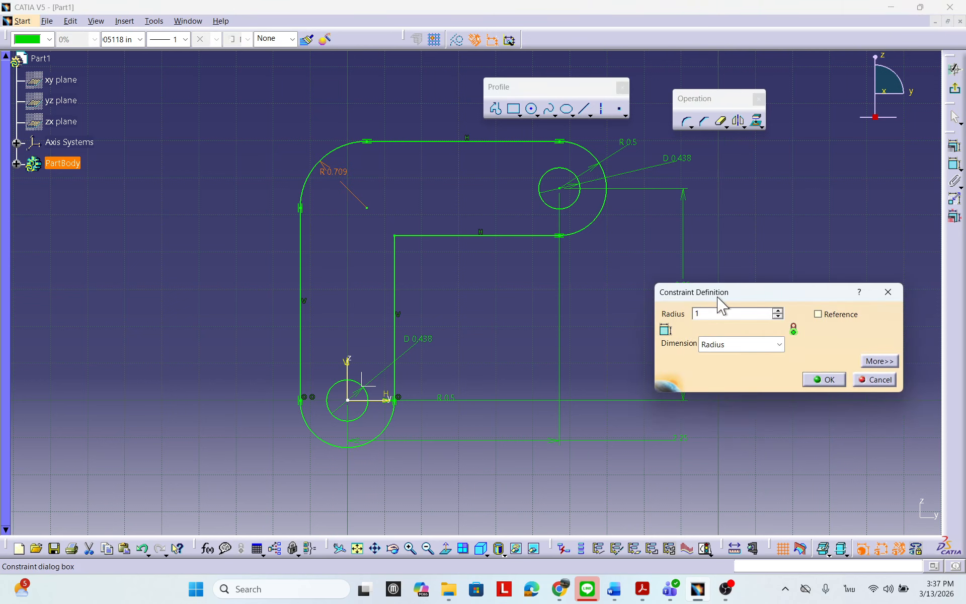
pyautogui.click(808, 384)
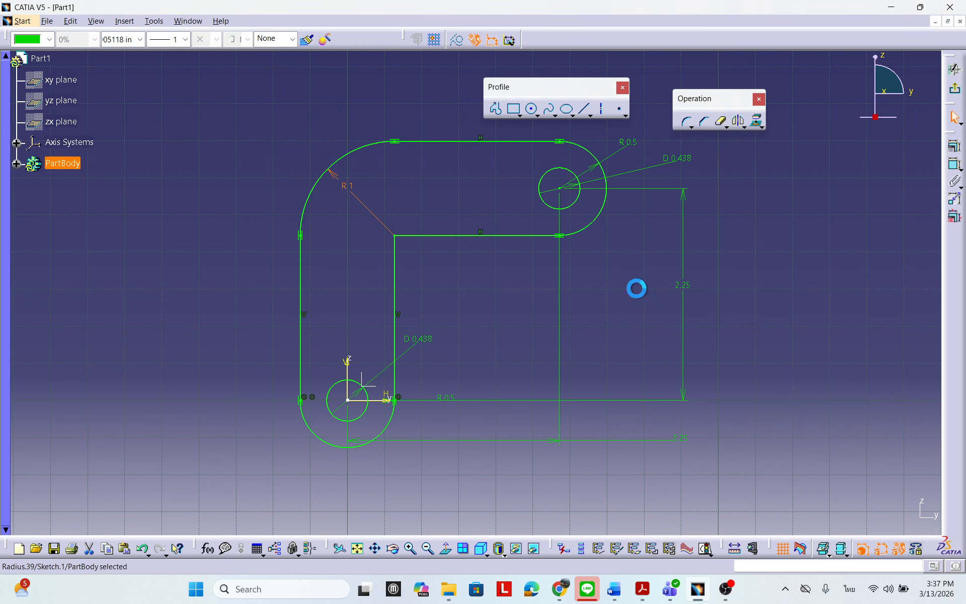
# Round the inner corner of the bell crank outline with a sketch corner and set its radius to 3/4 in.
pyautogui.click(686, 123)
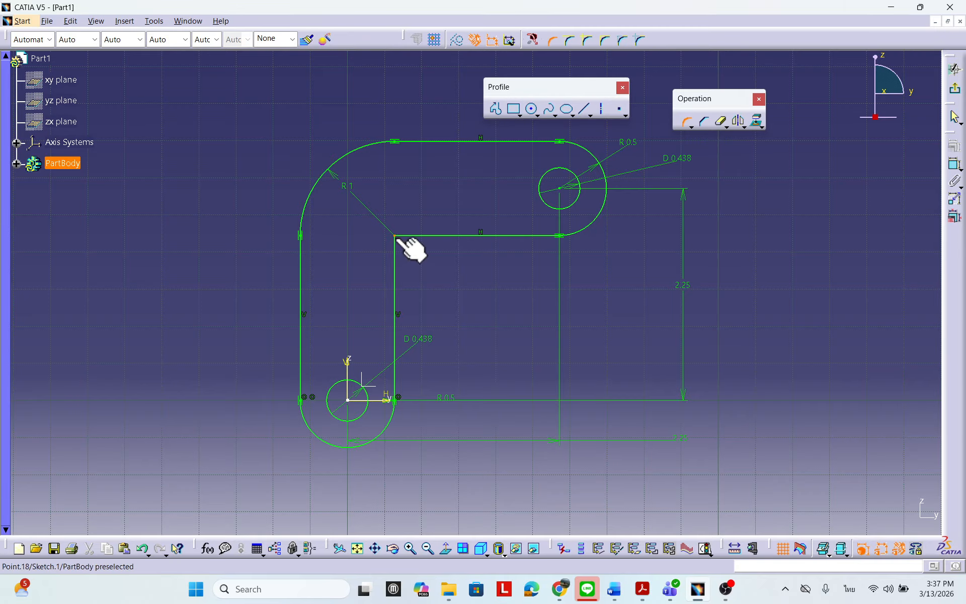
pyautogui.click(396, 236)
pyautogui.click(418, 256)
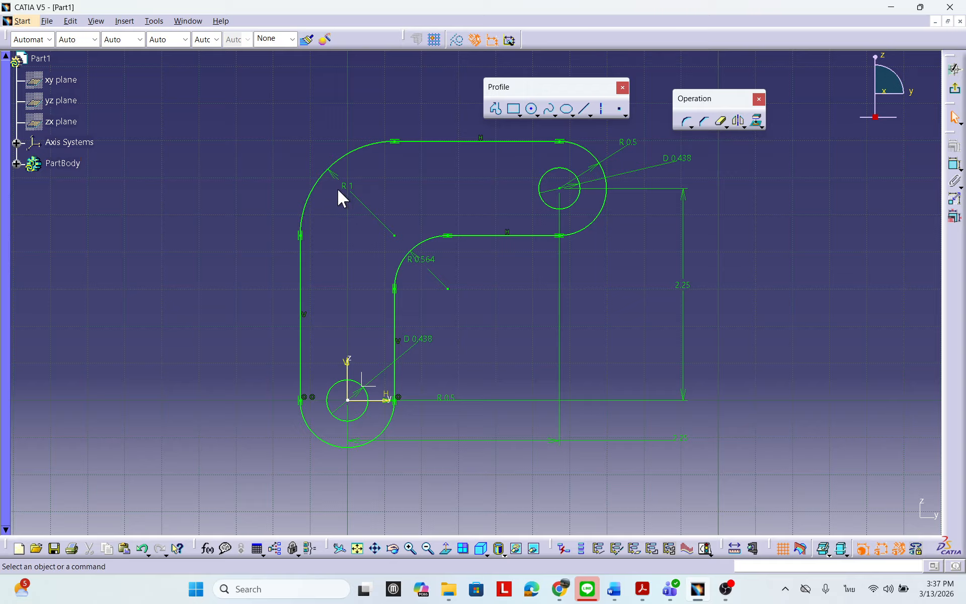
pyautogui.doubleClick(426, 259)
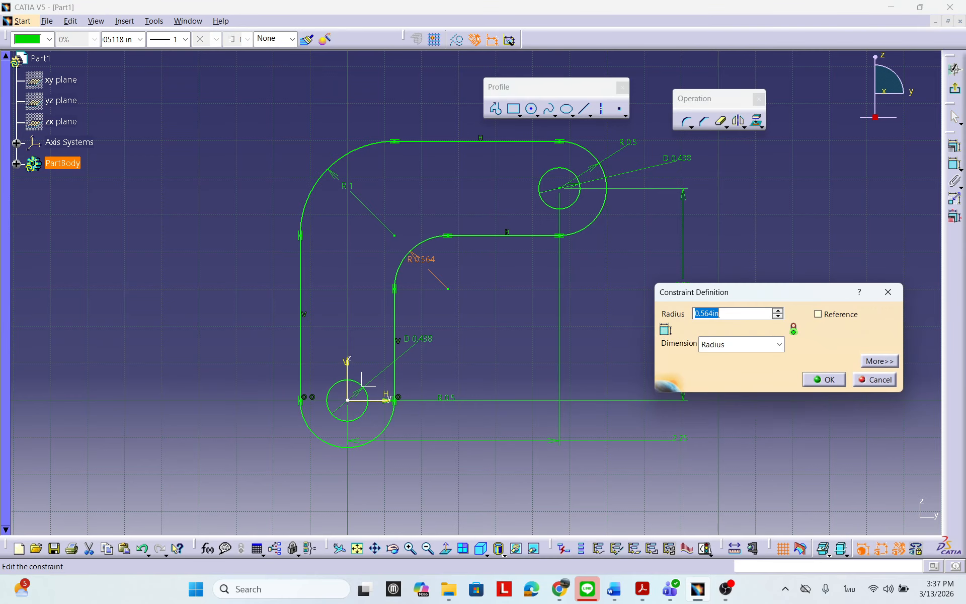
pyautogui.click(643, 589)
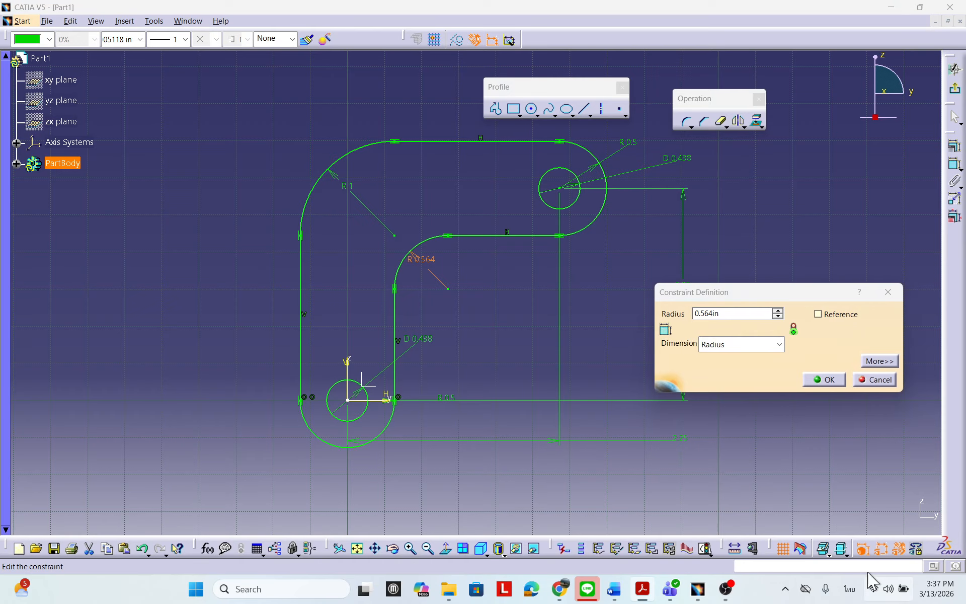
pyautogui.click(742, 315)
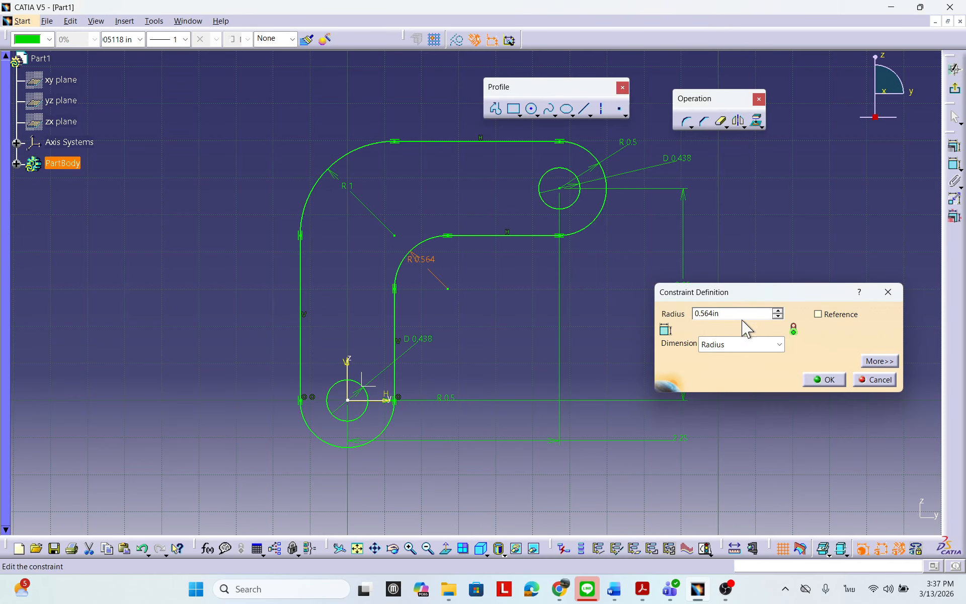
pyautogui.moveTo(738, 313); pyautogui.dragTo(670, 310)
pyautogui.write('3/4')
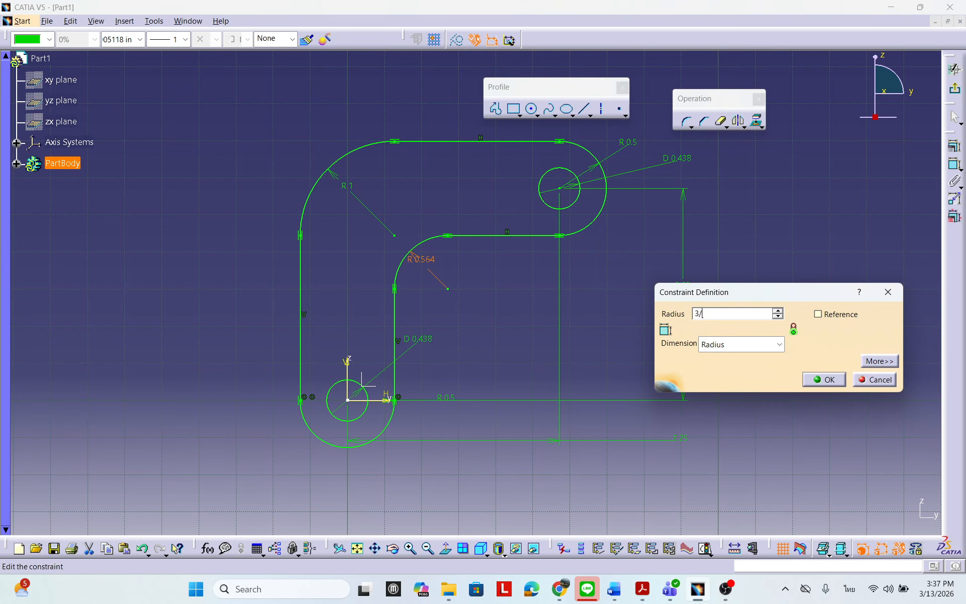
pyautogui.click(835, 380)
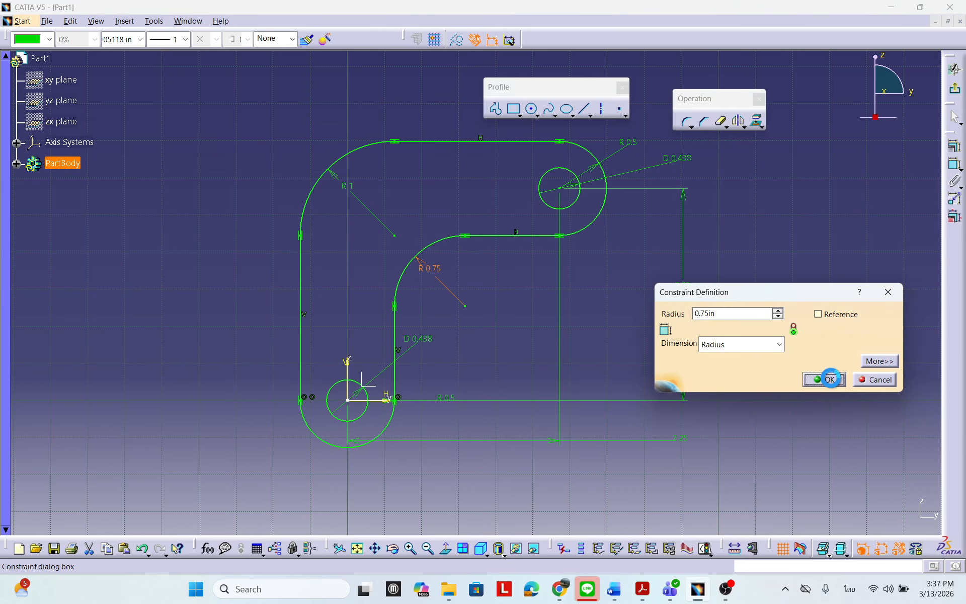
# Run Sketch Analysis on the bell crank sketch, examine whether the two circles and the outline are closed, and close the analysis.
pyautogui.moveTo(591, 290)
pyautogui.mouseDown(button='middle')
pyautogui.moveTo(518, 282)
pyautogui.moveTo(543, 331)
pyautogui.mouseUp(button='middle')
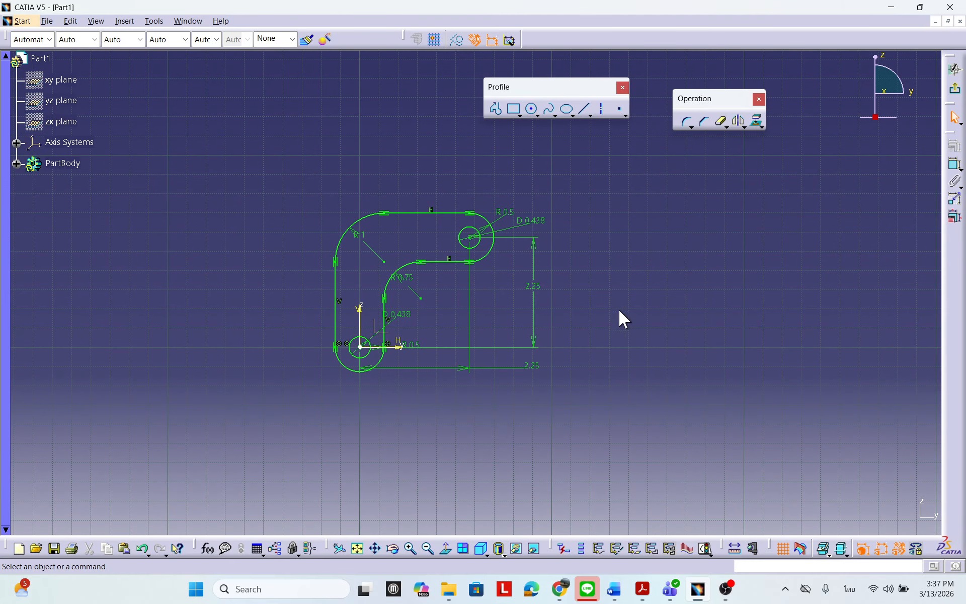
pyautogui.moveTo(619, 317); pyautogui.dragTo(621, 365, button='middle')
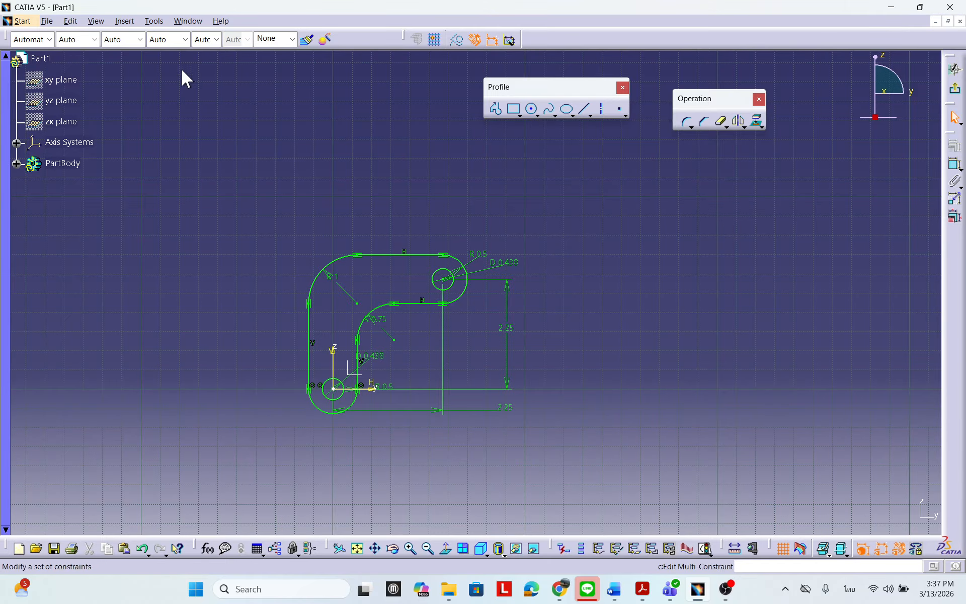
pyautogui.click(154, 21)
pyautogui.click(161, 212)
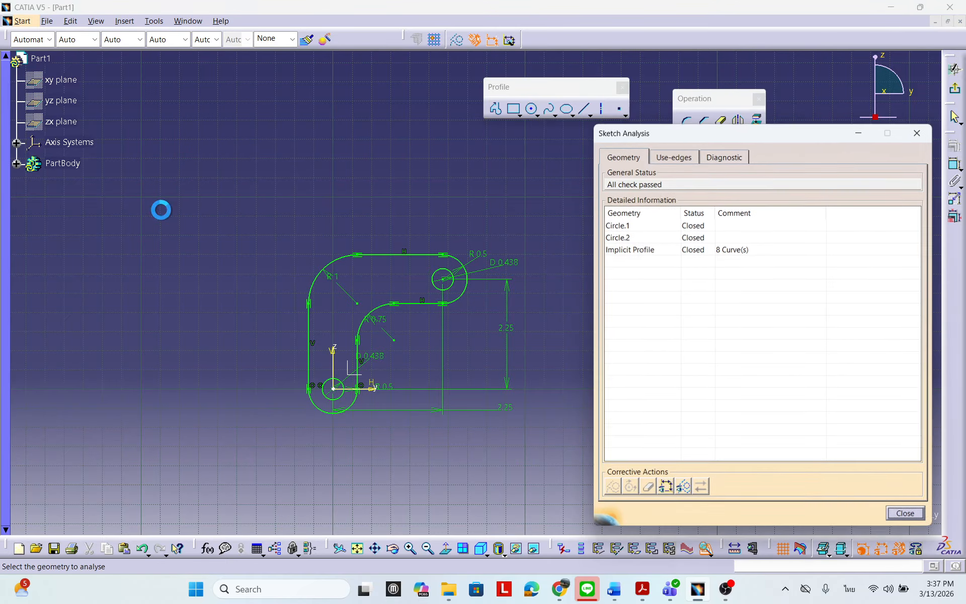
pyautogui.moveTo(762, 131)
pyautogui.mouseDown()
pyautogui.moveTo(384, 142)
pyautogui.moveTo(658, 172)
pyautogui.moveTo(722, 195)
pyautogui.moveTo(778, 156)
pyautogui.mouseUp()
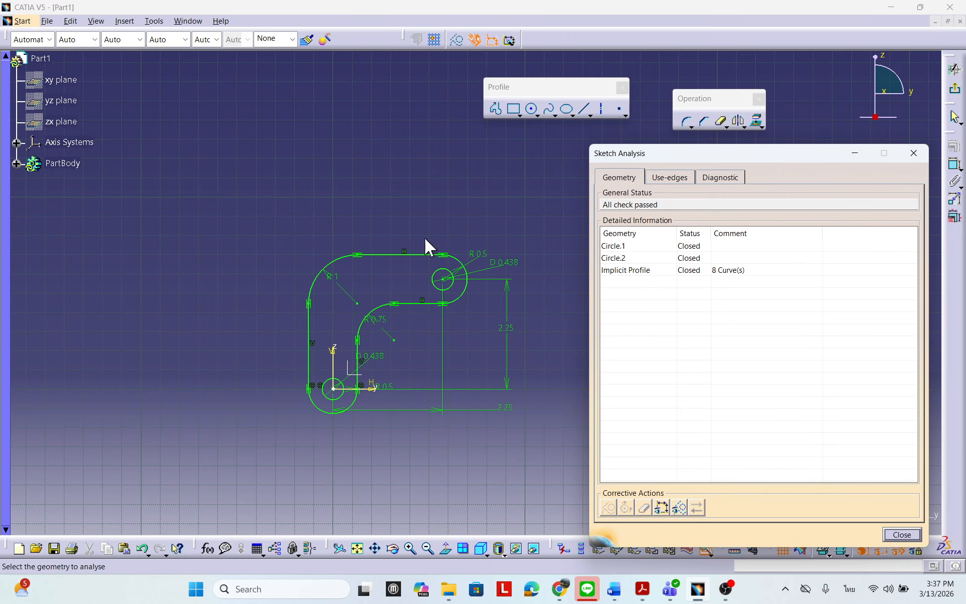
pyautogui.moveTo(701, 161); pyautogui.dragTo(732, 155)
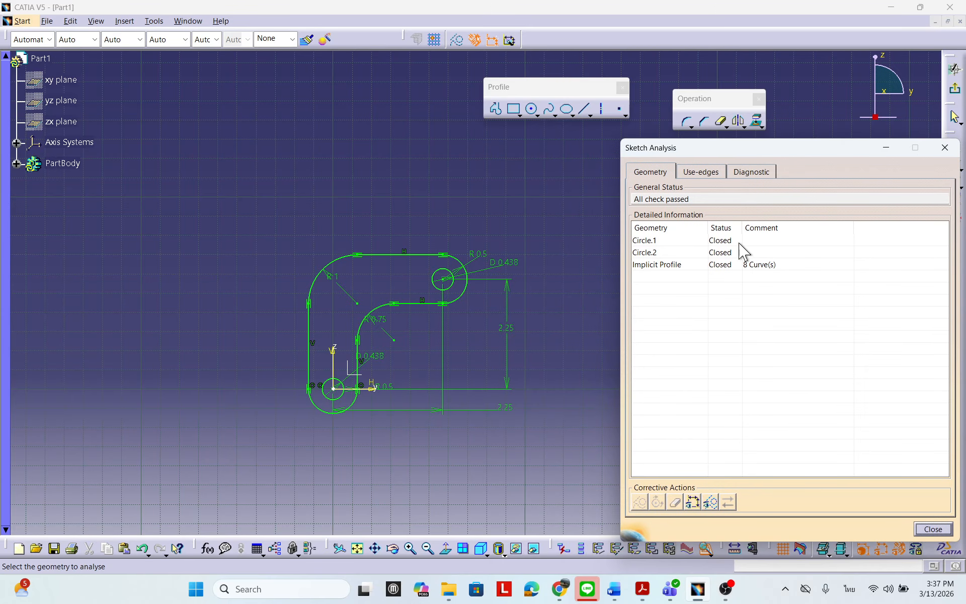
pyautogui.moveTo(752, 151); pyautogui.dragTo(755, 151)
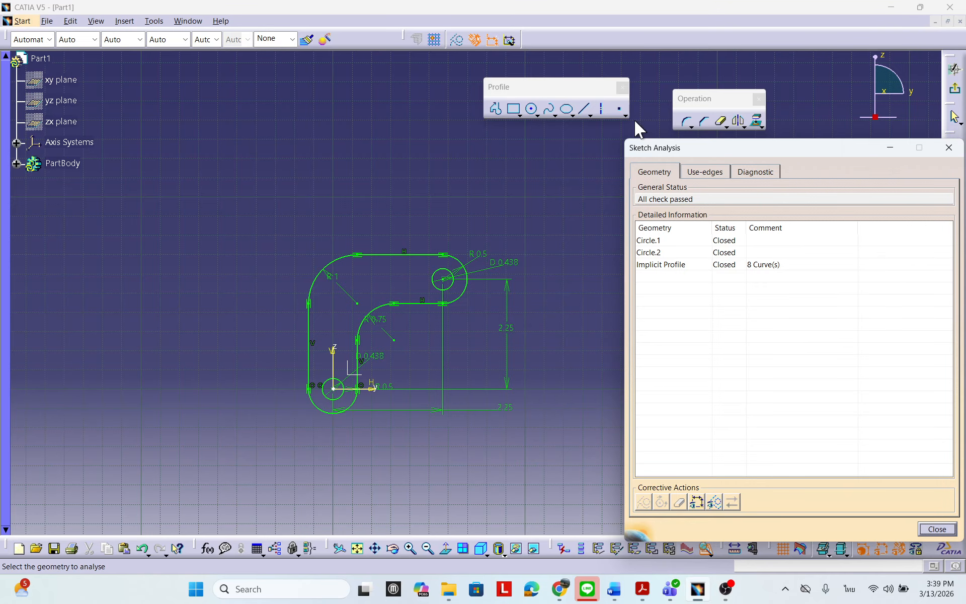
pyautogui.moveTo(685, 152); pyautogui.dragTo(360, 156)
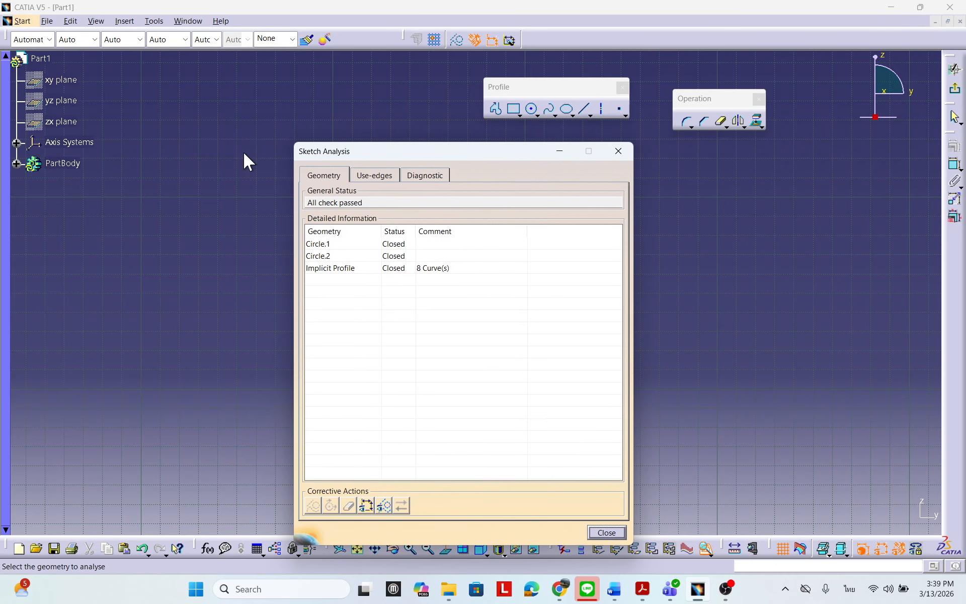
pyautogui.click(607, 533)
# Exit the finished bell crank sketch to the 3D part environment and deselect it.
pyautogui.moveTo(448, 323); pyautogui.dragTo(445, 322, button='middle')
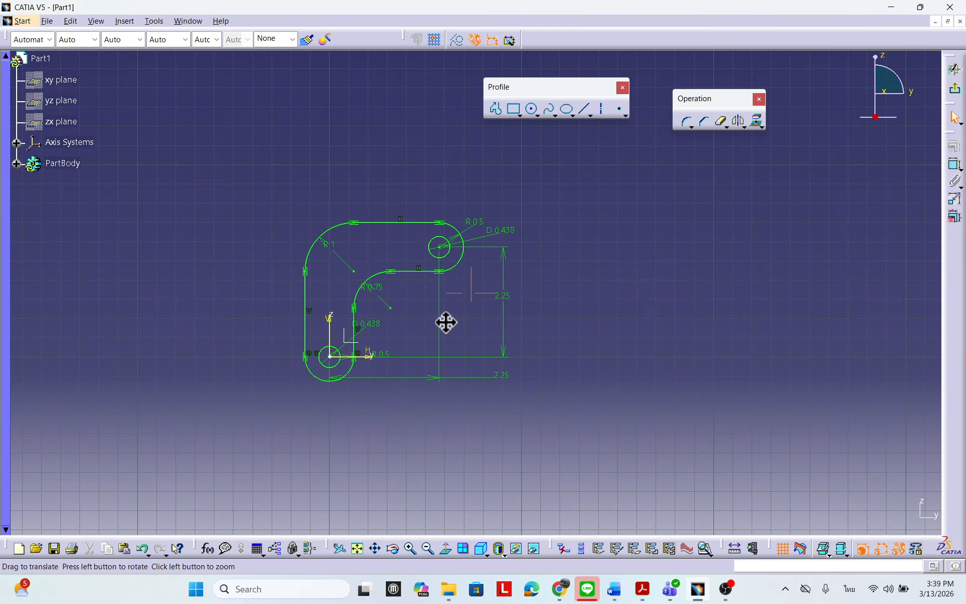
pyautogui.moveTo(421, 388)
pyautogui.mouseDown(button='middle')
pyautogui.moveTo(393, 330)
pyautogui.moveTo(402, 326)
pyautogui.mouseUp(button='middle')
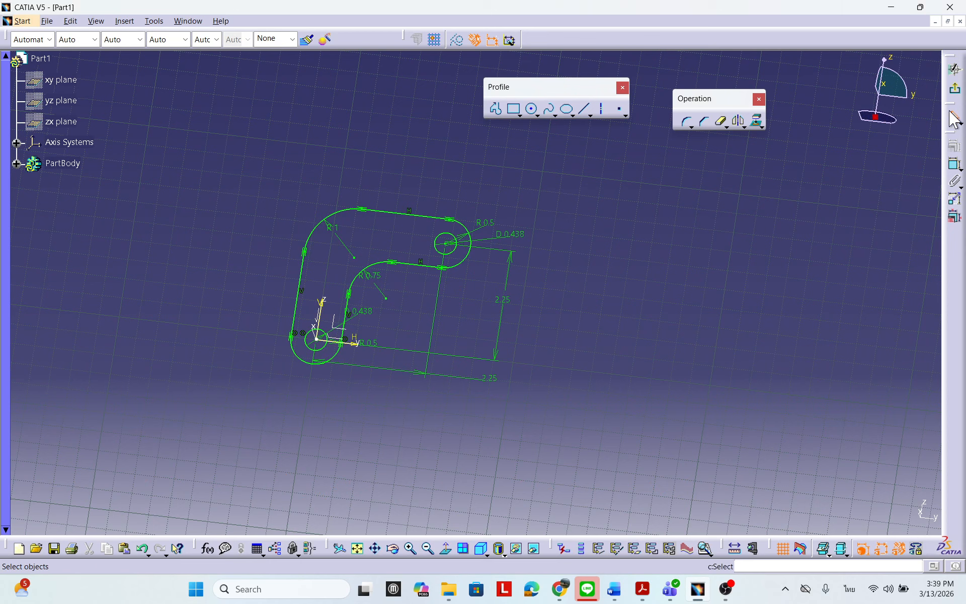
pyautogui.click(955, 69)
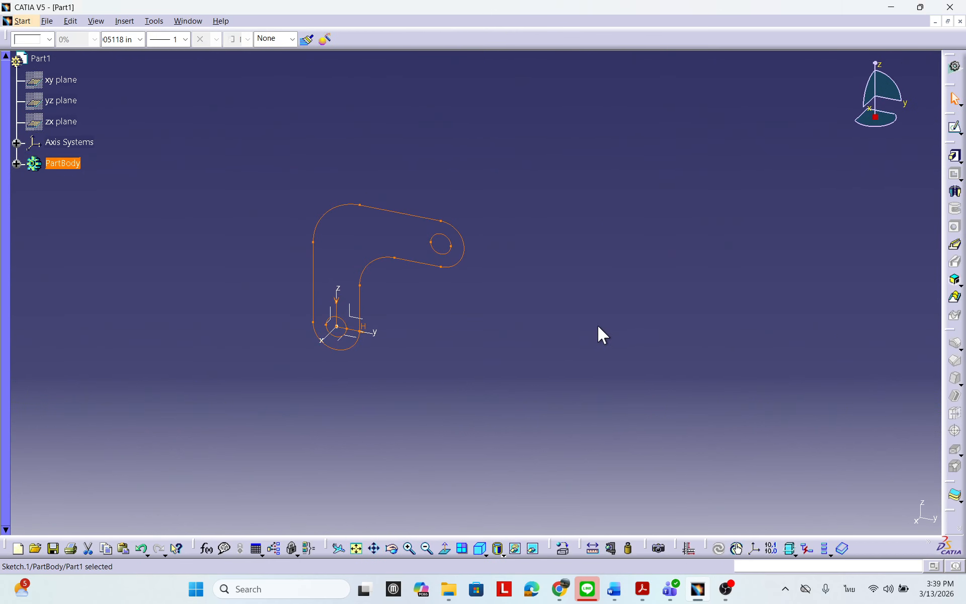
pyautogui.click(615, 301)
pyautogui.moveTo(561, 283); pyautogui.dragTo(608, 272, button='middle')
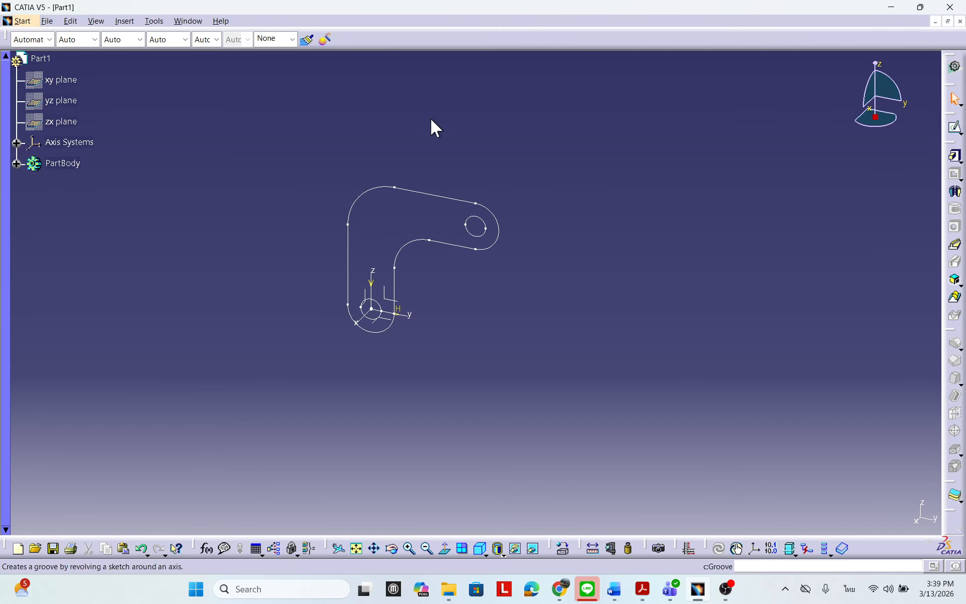
pyautogui.moveTo(748, 160); pyautogui.dragTo(777, 176, button='middle')
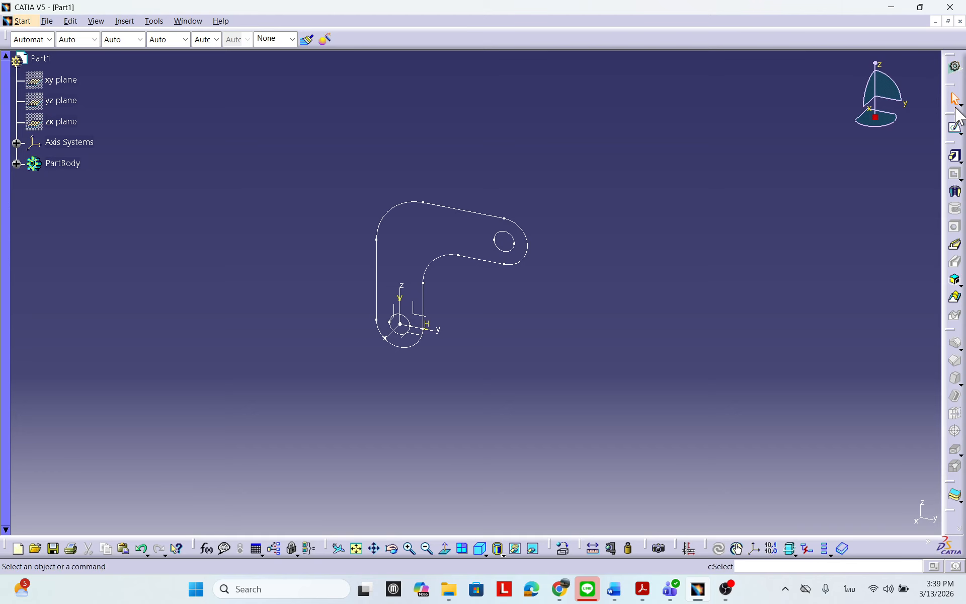
pyautogui.moveTo(560, 338); pyautogui.dragTo(550, 289, button='middle')
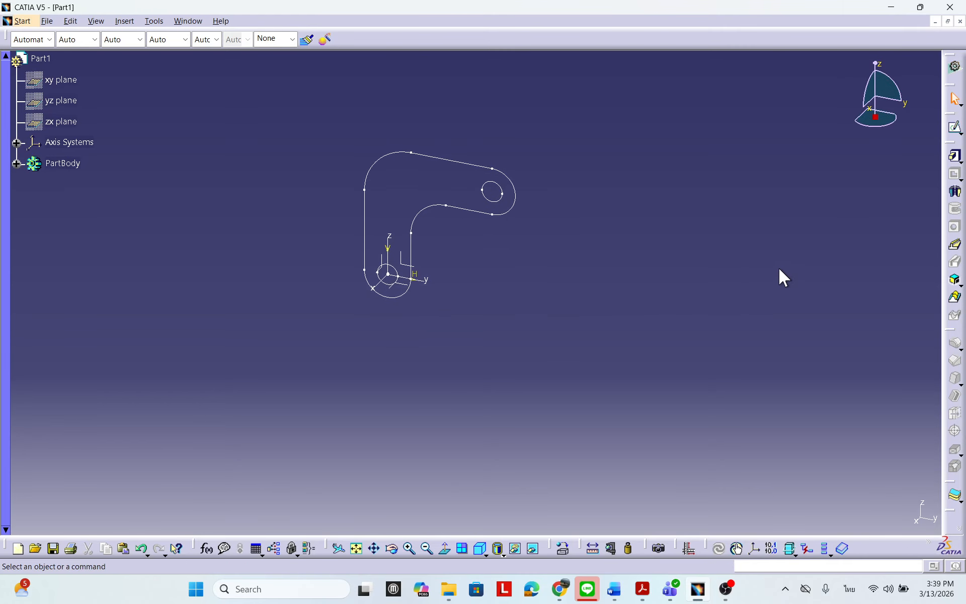
pyautogui.moveTo(734, 240); pyautogui.dragTo(734, 257, button='middle')
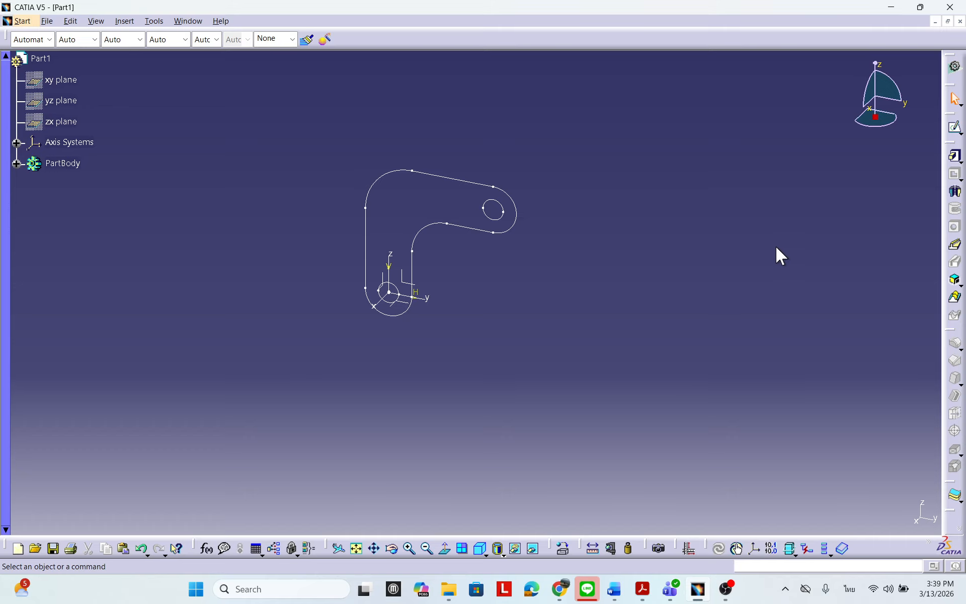
pyautogui.click(957, 160)
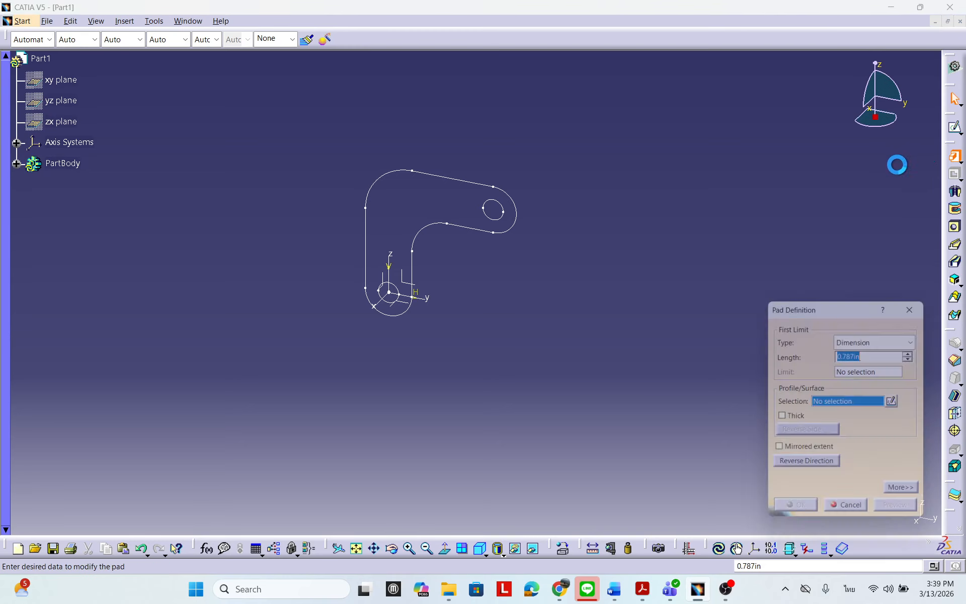
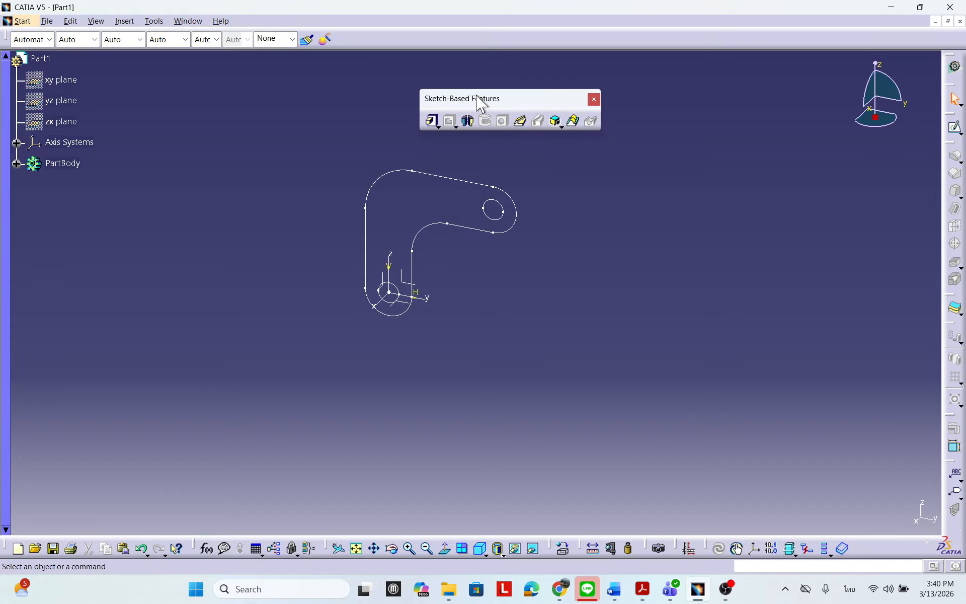
# Start a Pad with the bell crank sketch as its profile and place its definition dialog beside the model.
pyautogui.moveTo(479, 101); pyautogui.dragTo(540, 98)
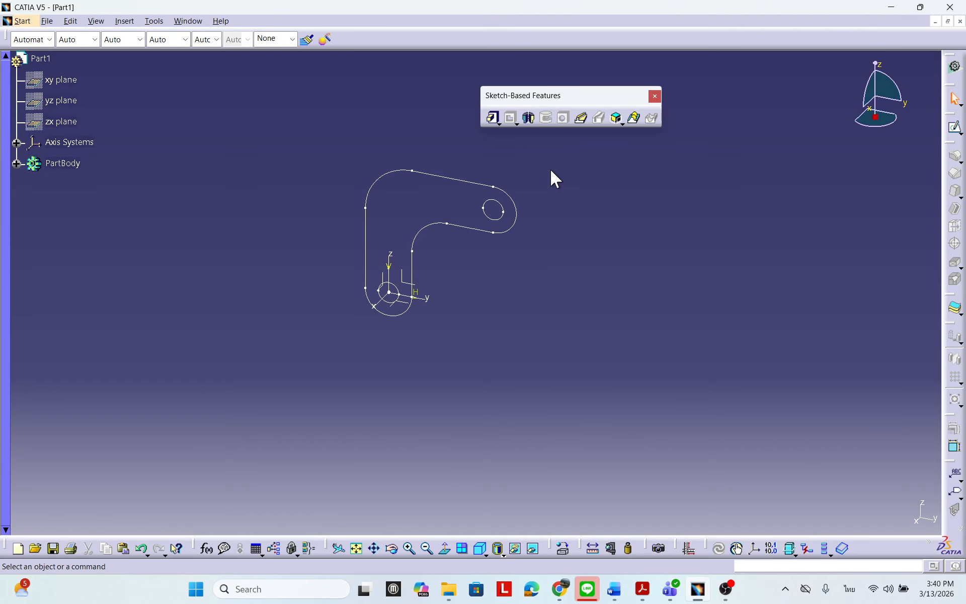
pyautogui.click(492, 117)
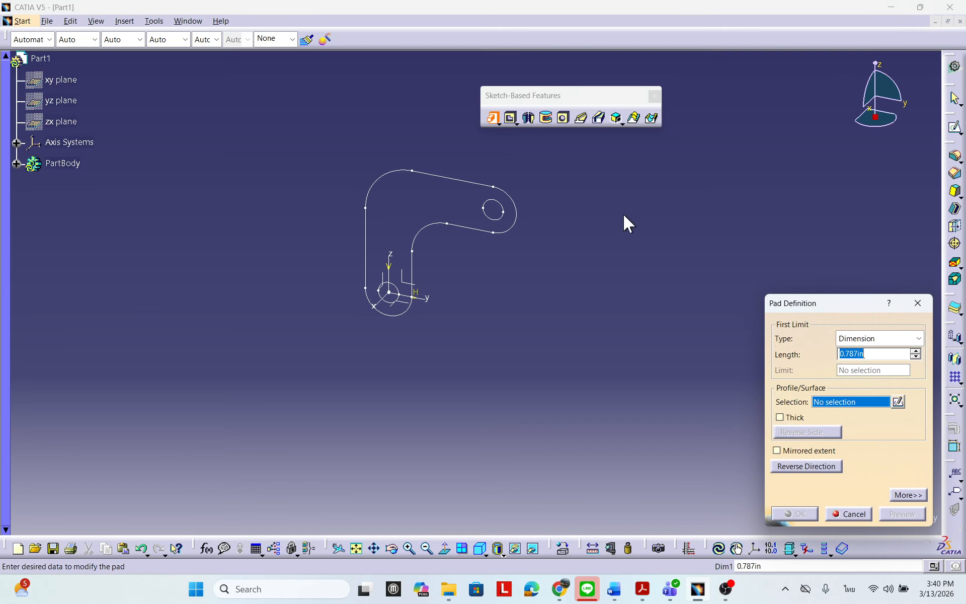
pyautogui.moveTo(728, 234); pyautogui.dragTo(710, 245, button='middle')
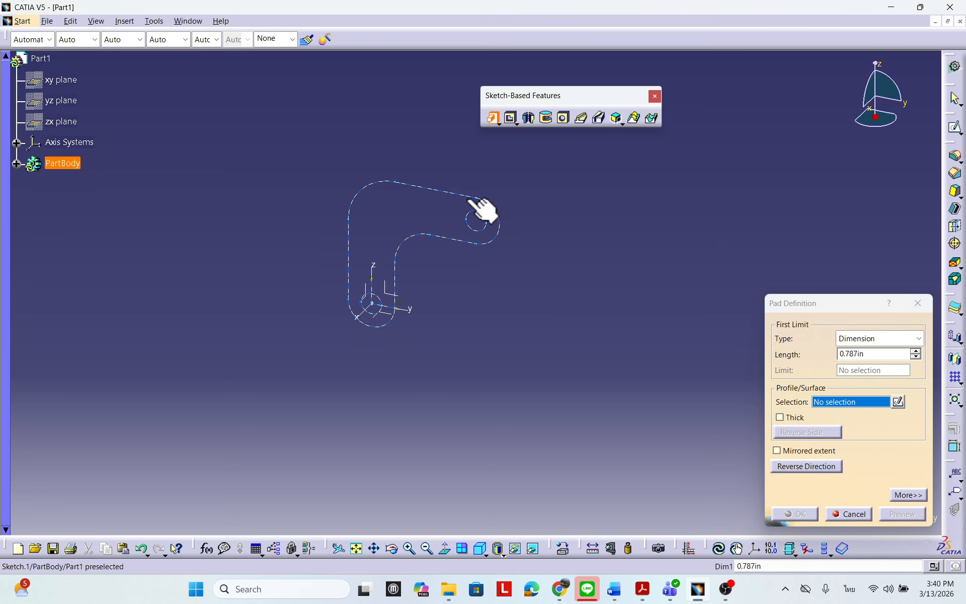
pyautogui.click(485, 208)
pyautogui.moveTo(543, 193)
pyautogui.mouseDown(button='middle')
pyautogui.moveTo(550, 205)
pyautogui.moveTo(448, 244)
pyautogui.moveTo(427, 222)
pyautogui.moveTo(527, 200)
pyautogui.moveTo(621, 323)
pyautogui.moveTo(494, 335)
pyautogui.moveTo(593, 328)
pyautogui.moveTo(558, 336)
pyautogui.moveTo(478, 331)
pyautogui.moveTo(437, 205)
pyautogui.moveTo(505, 183)
pyautogui.moveTo(457, 190)
pyautogui.moveTo(479, 224)
pyautogui.moveTo(481, 191)
pyautogui.mouseUp(button='middle')
pyautogui.moveTo(821, 301); pyautogui.dragTo(624, 206)
# Examine the pad preview edge-on and at oblique angles, checking its limits, extrusion direction and selected profile.
pyautogui.moveTo(392, 218); pyautogui.dragTo(535, 241, button='middle')
pyautogui.moveTo(431, 218)
pyautogui.mouseDown(button='middle')
pyautogui.moveTo(431, 235)
pyautogui.moveTo(478, 244)
pyautogui.moveTo(421, 252)
pyautogui.moveTo(367, 358)
pyautogui.moveTo(371, 371)
pyautogui.moveTo(397, 344)
pyautogui.moveTo(394, 404)
pyautogui.moveTo(453, 233)
pyautogui.moveTo(580, 213)
pyautogui.moveTo(479, 271)
pyautogui.moveTo(267, 287)
pyautogui.moveTo(563, 370)
pyautogui.mouseUp(button='middle')
pyautogui.moveTo(330, 328); pyautogui.dragTo(428, 361, button='middle')
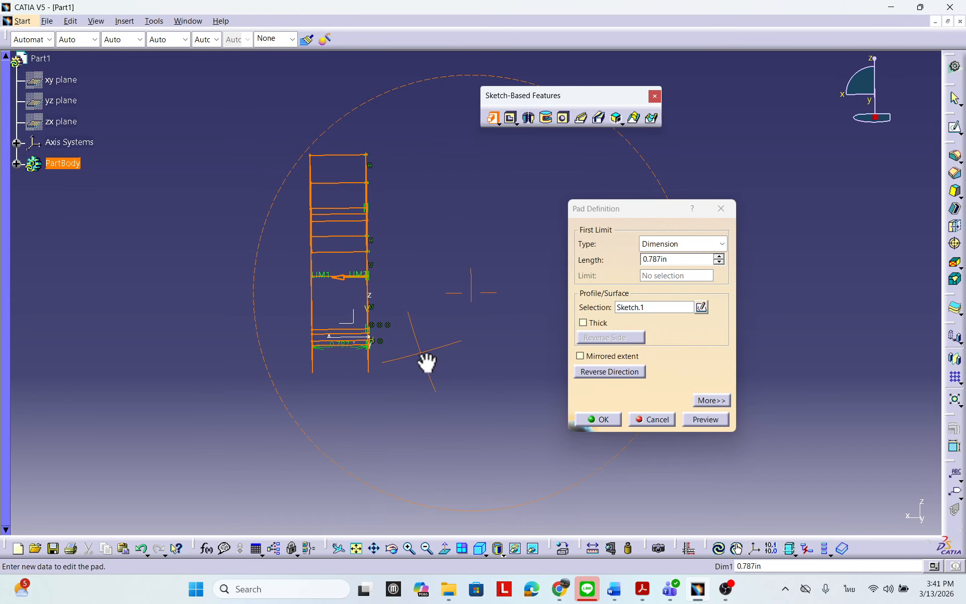
pyautogui.moveTo(377, 330); pyautogui.dragTo(360, 258, button='middle')
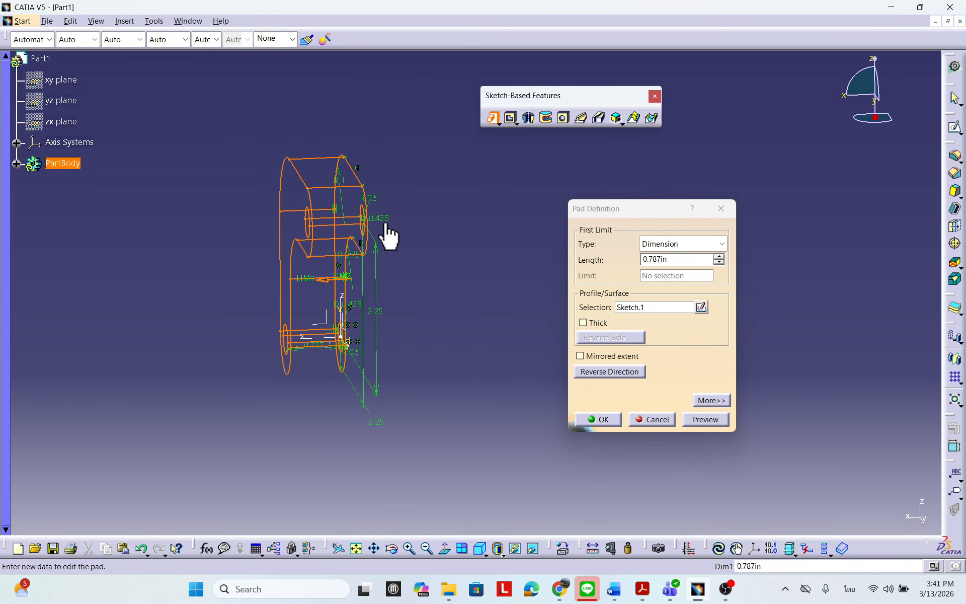
pyautogui.moveTo(395, 309)
pyautogui.mouseDown(button='middle')
pyautogui.moveTo(380, 317)
pyautogui.moveTo(391, 314)
pyautogui.mouseUp(button='middle')
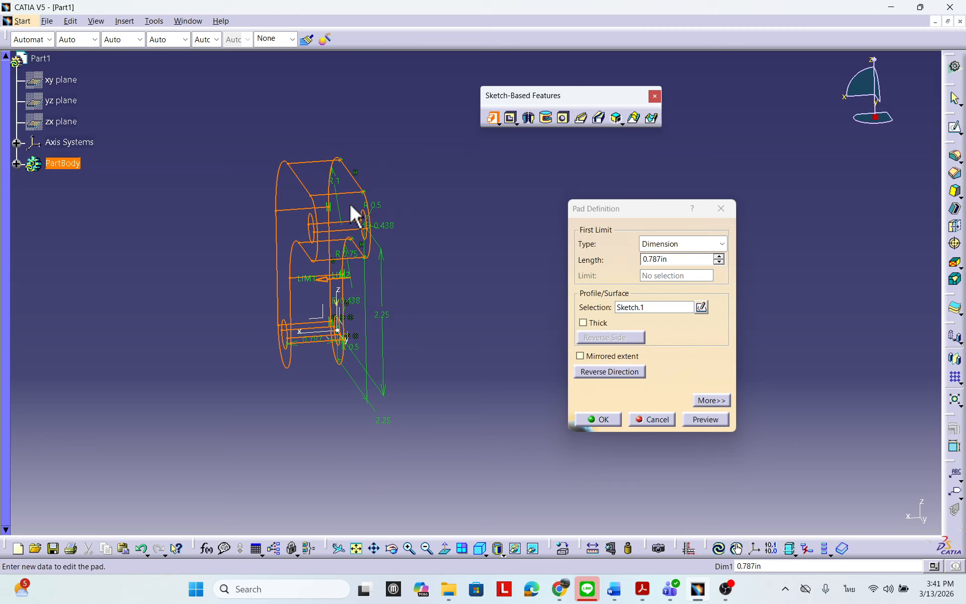
pyautogui.moveTo(636, 214); pyautogui.dragTo(675, 210)
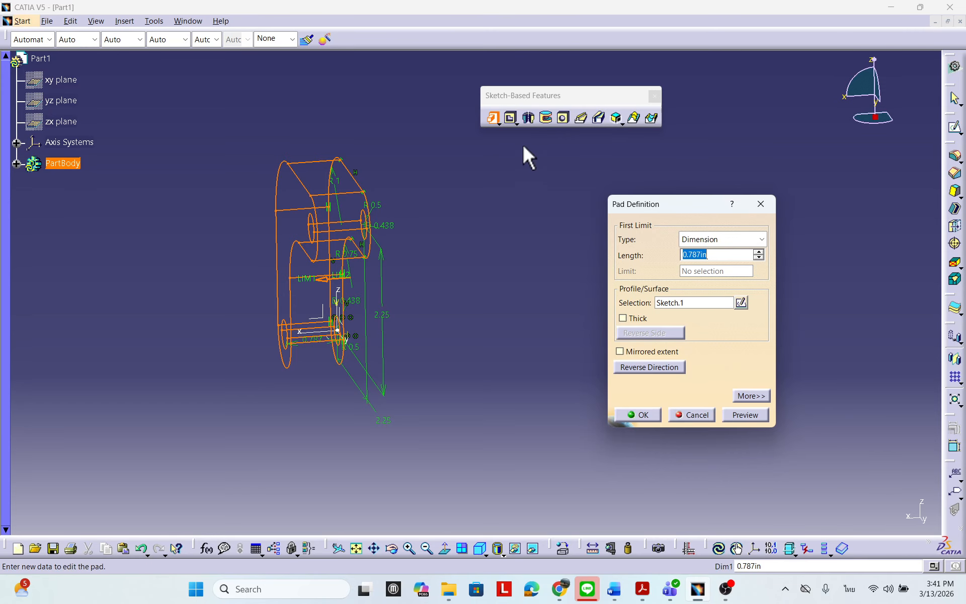
pyautogui.click(695, 304)
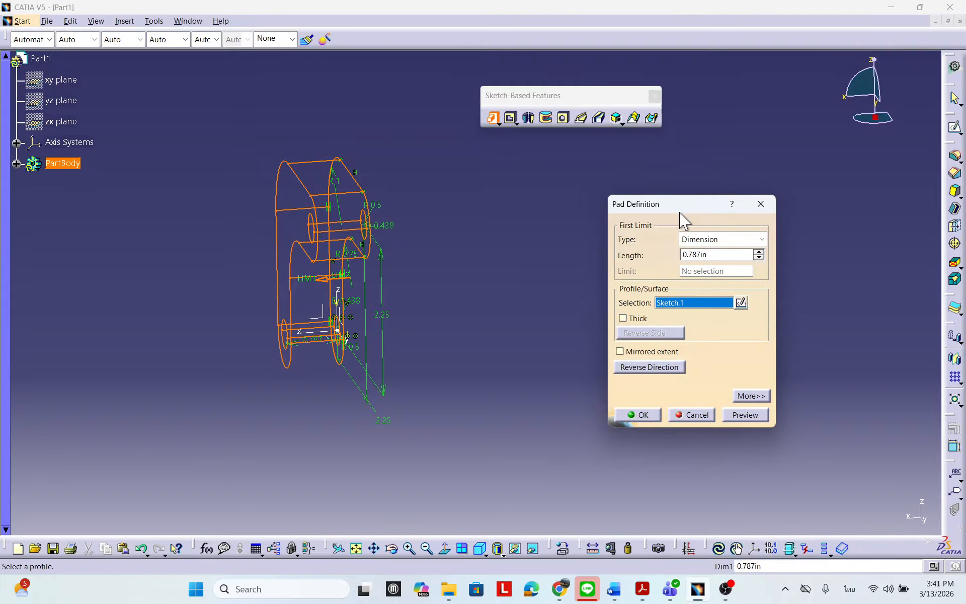
pyautogui.moveTo(680, 212); pyautogui.dragTo(626, 186)
pyautogui.moveTo(385, 207); pyautogui.dragTo(322, 249, button='middle')
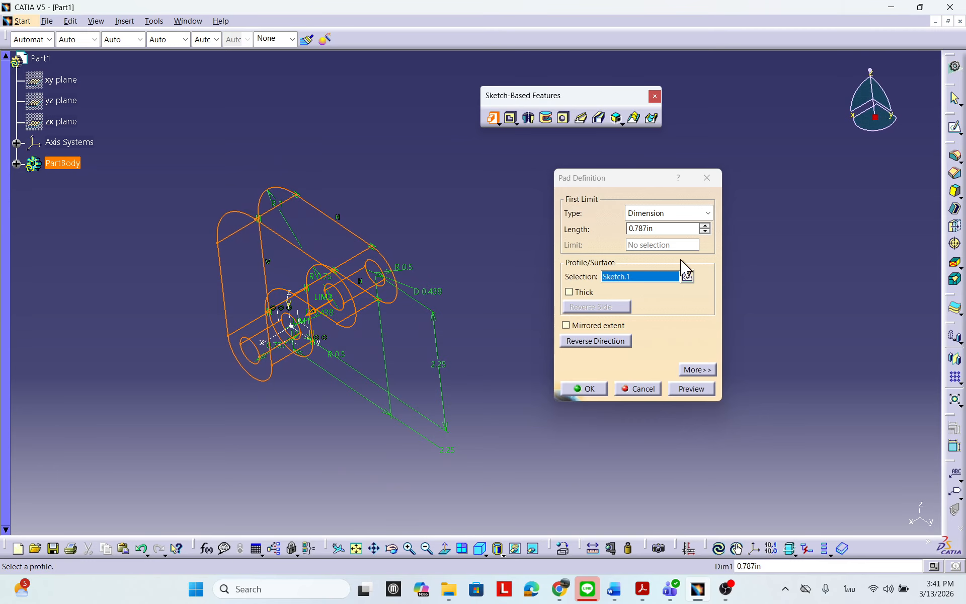
# Set the bell crank pad's length to 0.375 in, preview the solid, and create it.
pyautogui.click(675, 230)
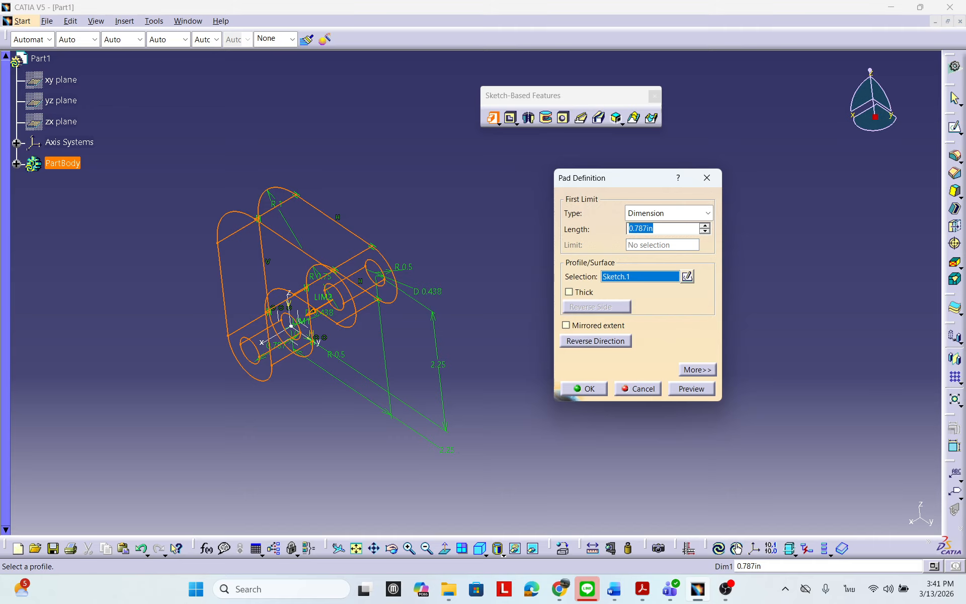
pyautogui.write('375')
pyautogui.click(680, 390)
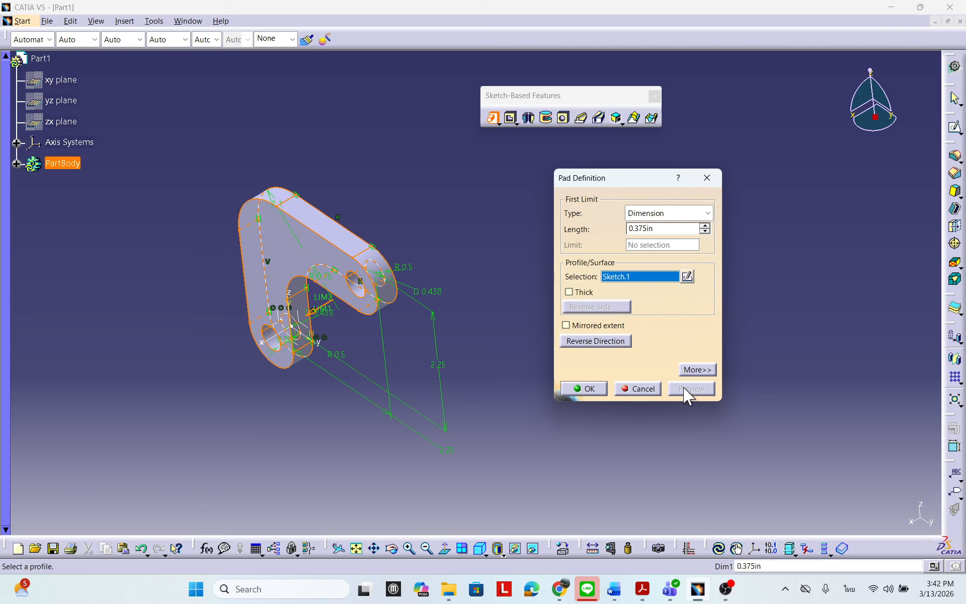
pyautogui.moveTo(384, 259); pyautogui.dragTo(330, 289, button='middle')
pyautogui.click(585, 390)
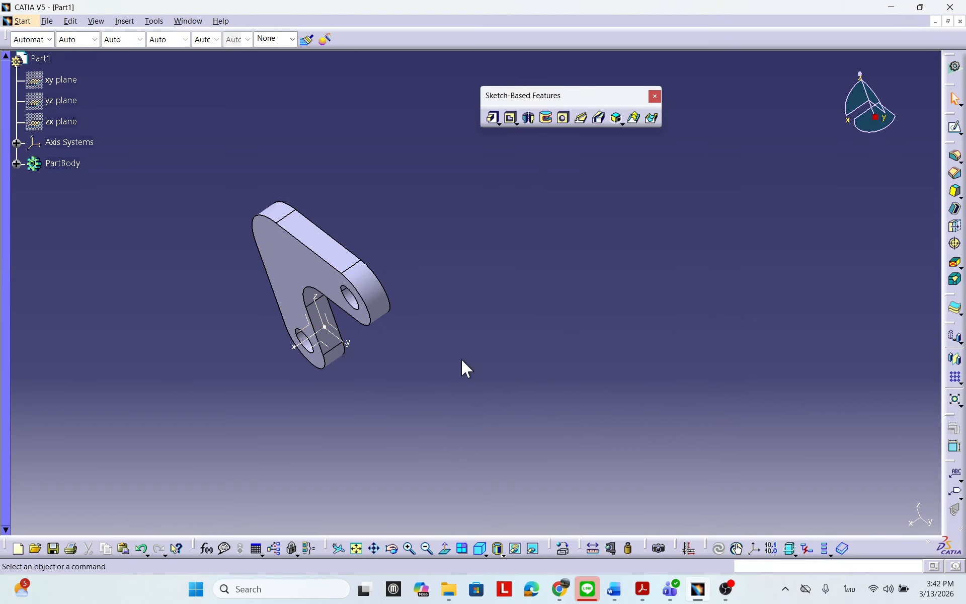
# Inspect the bell crank solid and move the floating Sketch-Based Features toolbar just above it.
pyautogui.moveTo(461, 359); pyautogui.dragTo(482, 353, button='middle')
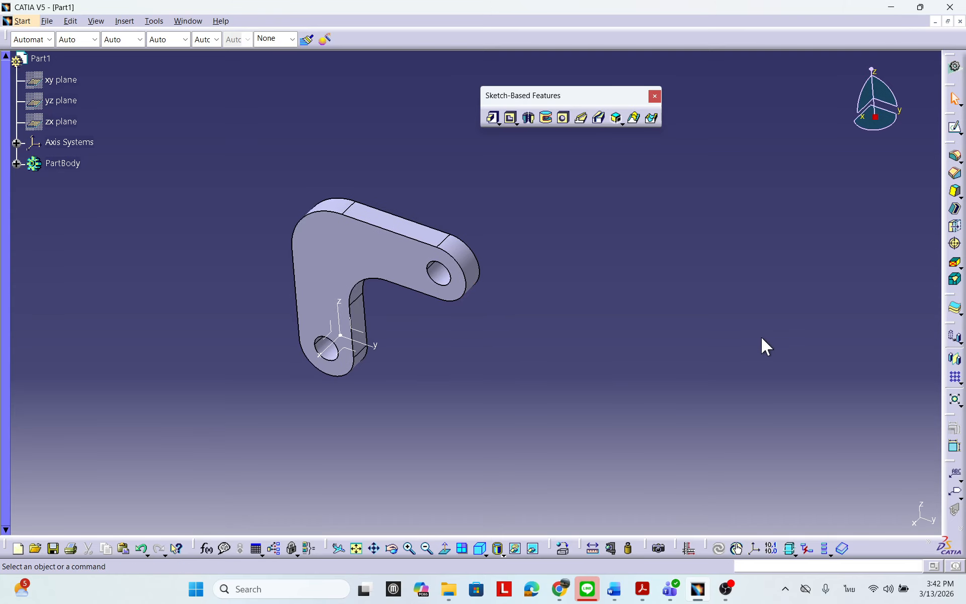
pyautogui.moveTo(433, 392); pyautogui.dragTo(455, 302, button='middle')
pyautogui.moveTo(633, 285); pyautogui.dragTo(587, 316, button='middle')
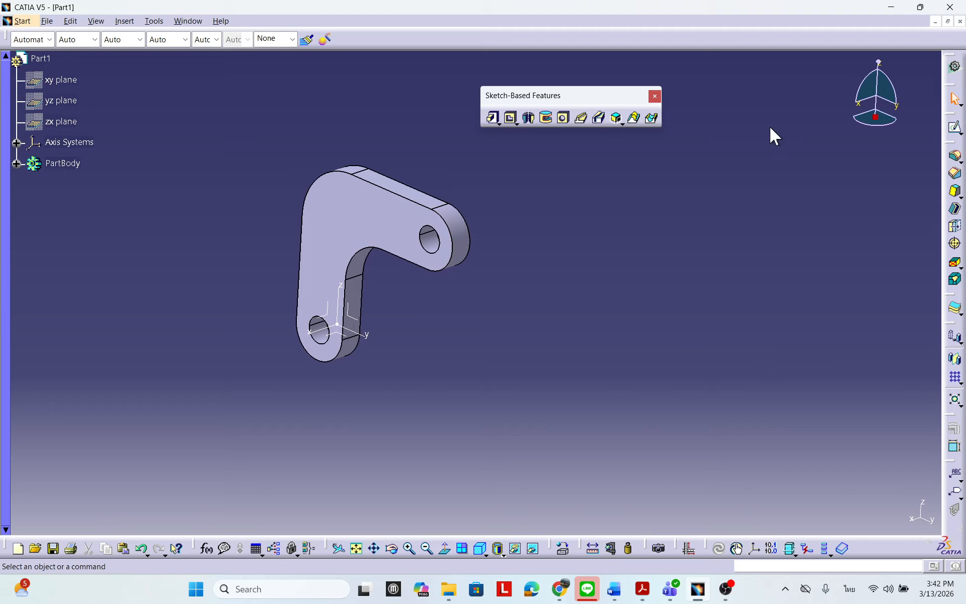
pyautogui.moveTo(536, 97)
pyautogui.mouseDown()
pyautogui.moveTo(800, 173)
pyautogui.moveTo(703, 167)
pyautogui.mouseUp()
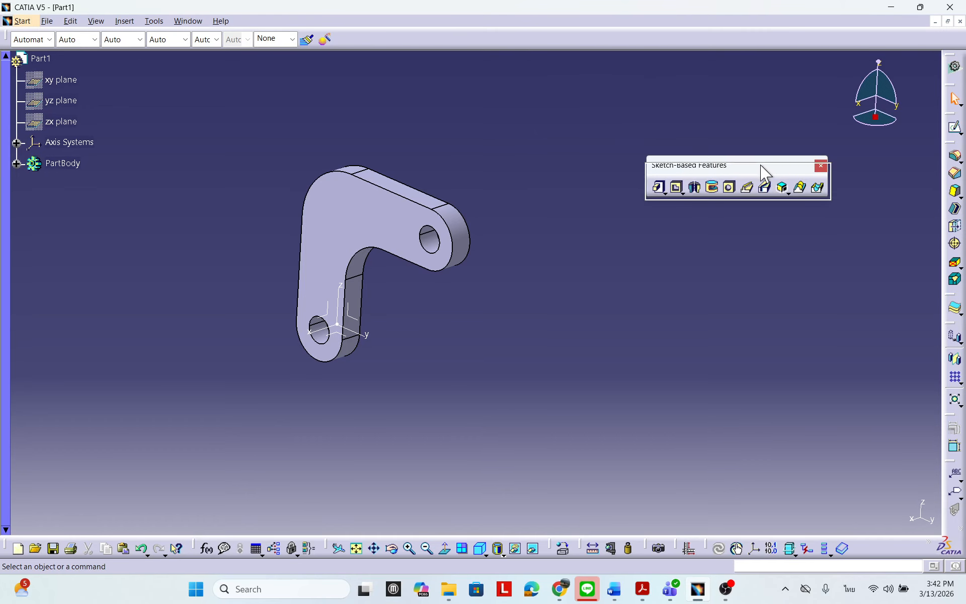
pyautogui.moveTo(765, 172); pyautogui.dragTo(815, 171)
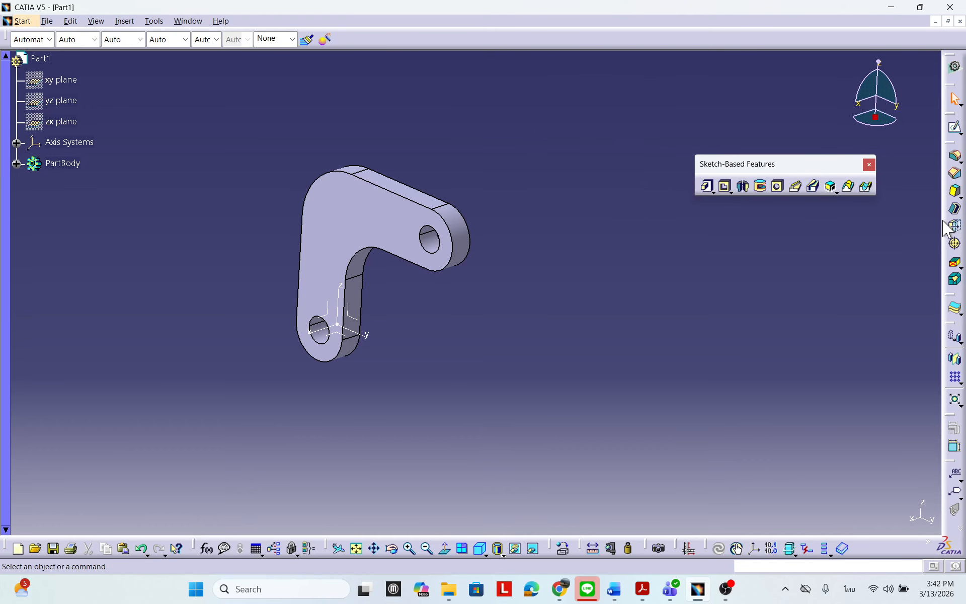
pyautogui.moveTo(798, 167)
pyautogui.mouseDown()
pyautogui.moveTo(843, 180)
pyautogui.moveTo(707, 159)
pyautogui.moveTo(509, 102)
pyautogui.mouseUp()
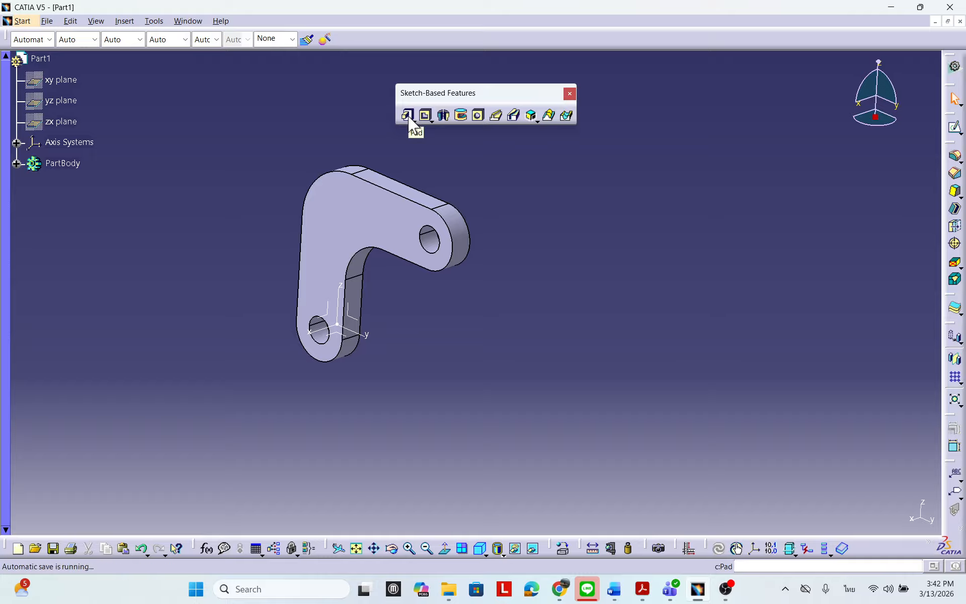
# Reopen the bell crank pad's definition, expand the pad in the tree to show its source sketch, and examine the solid.
pyautogui.click(16, 163)
pyautogui.doubleClick(71, 183)
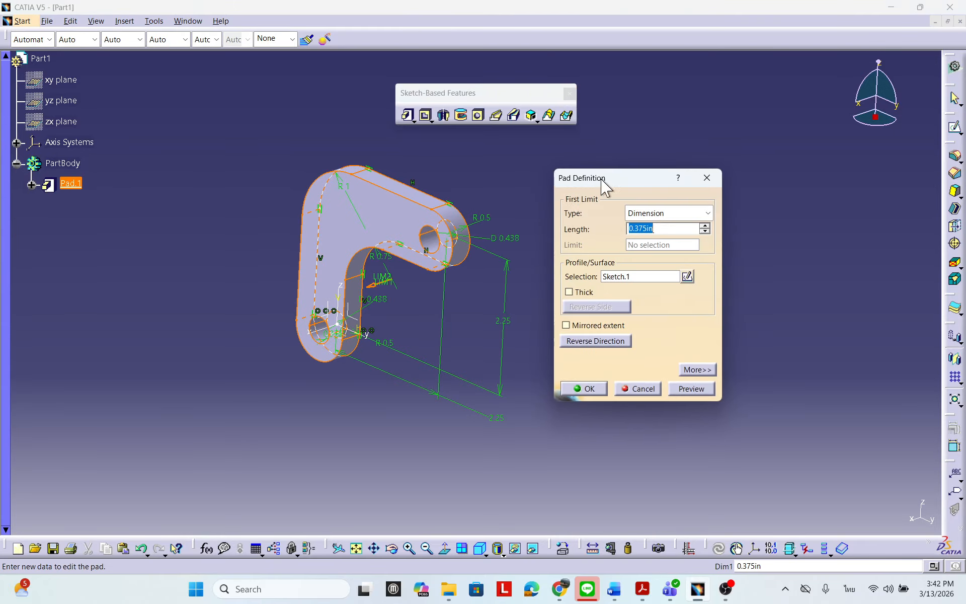
pyautogui.moveTo(602, 180); pyautogui.dragTo(685, 162)
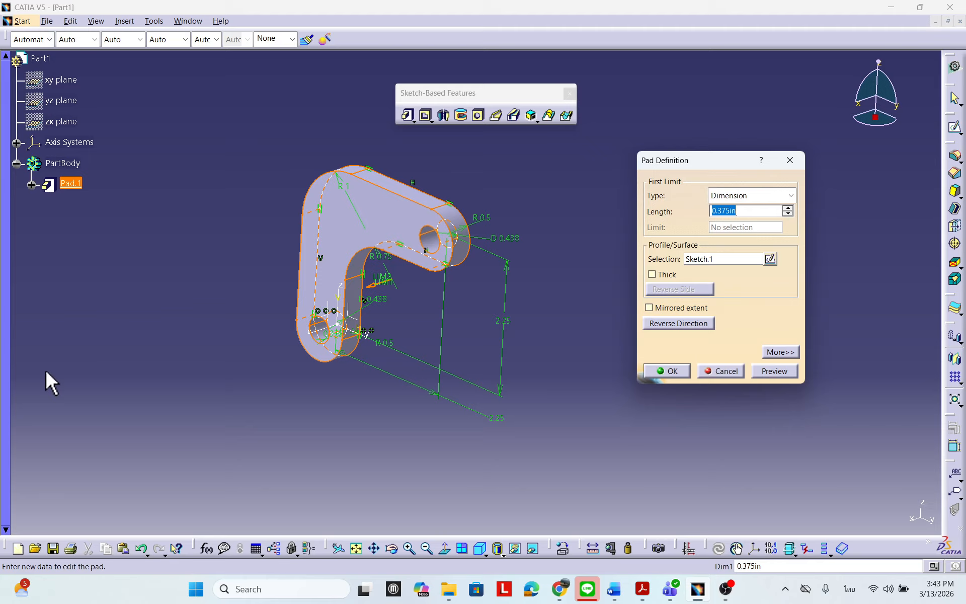
pyautogui.click(32, 184)
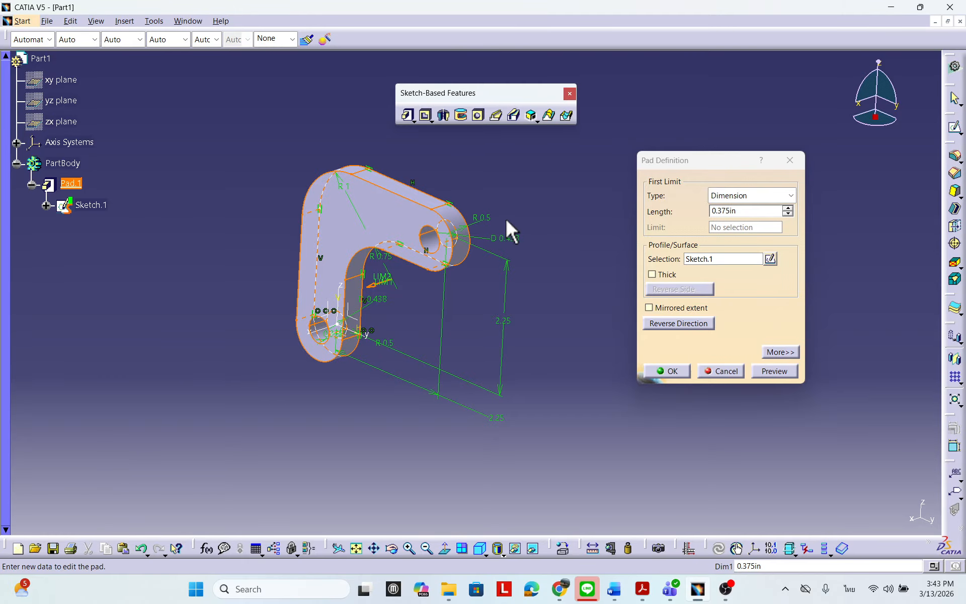
pyautogui.moveTo(449, 198); pyautogui.dragTo(442, 231, button='middle')
pyautogui.moveTo(515, 248); pyautogui.dragTo(442, 252, button='middle')
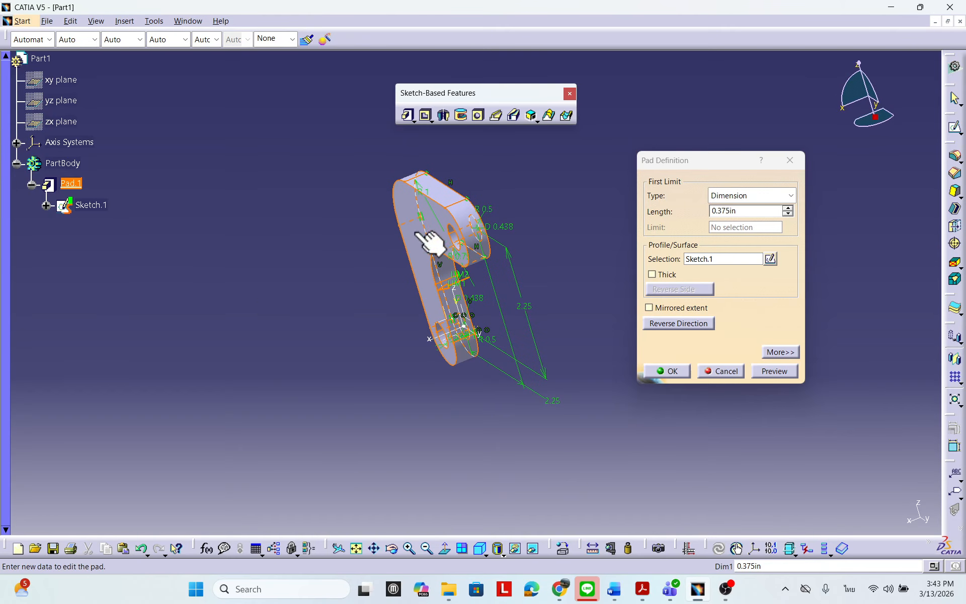
pyautogui.moveTo(405, 304); pyautogui.dragTo(595, 312, button='middle')
# Show the pad definition's extended options and look over its second limit, direction and thin pad settings.
pyautogui.click(779, 355)
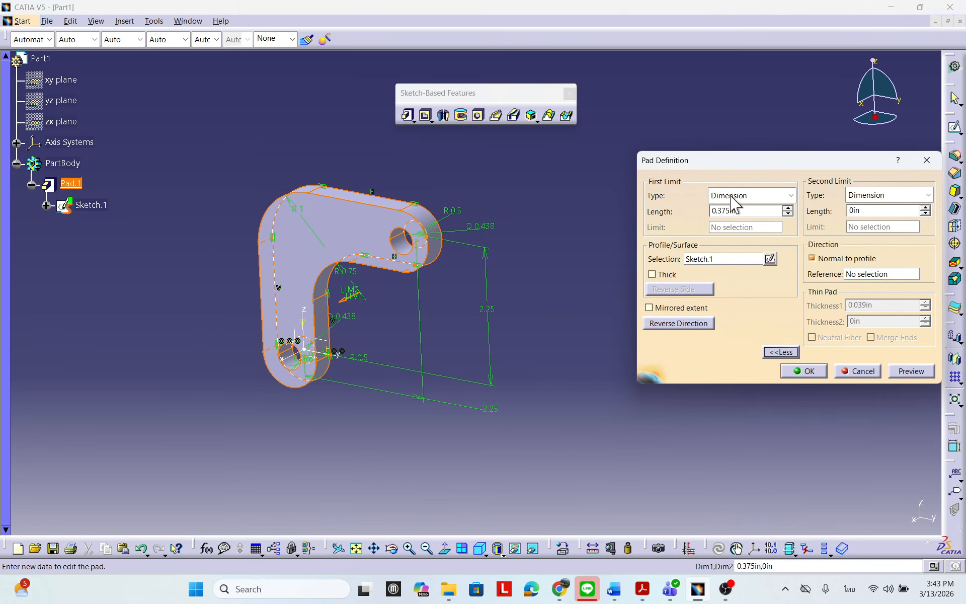
pyautogui.moveTo(729, 162); pyautogui.dragTo(620, 148)
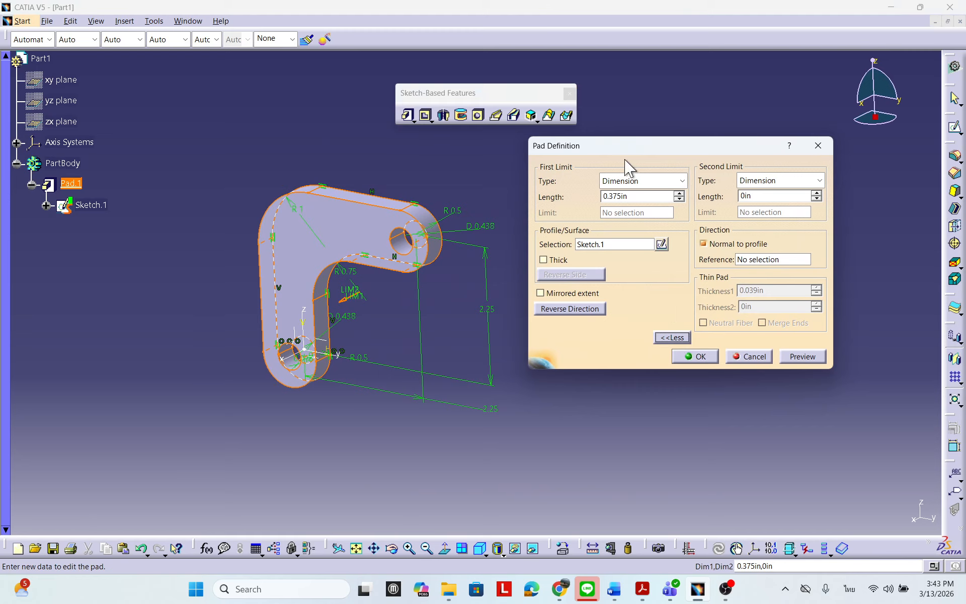
pyautogui.moveTo(642, 140); pyautogui.dragTo(747, 104)
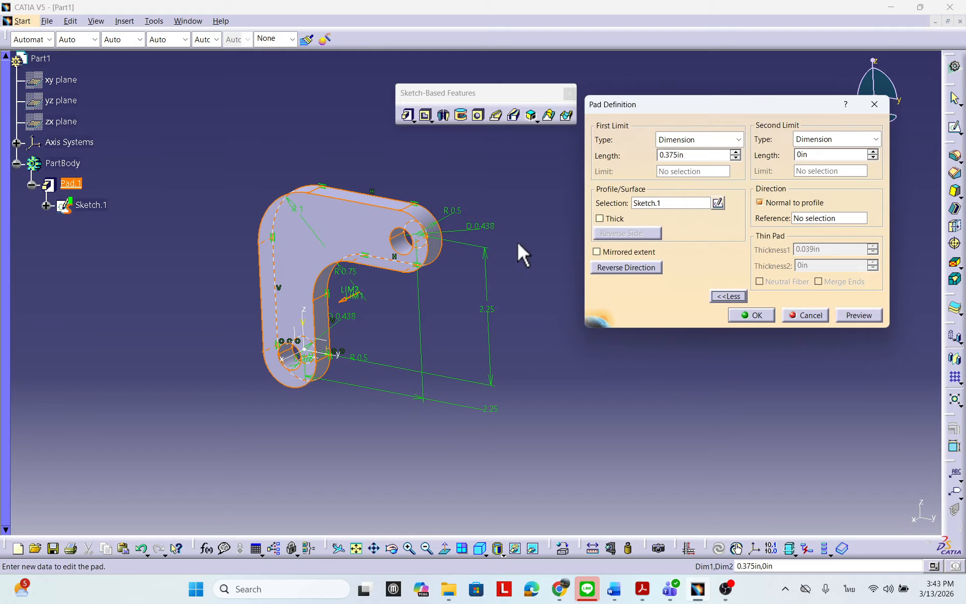
pyautogui.moveTo(546, 255); pyautogui.dragTo(519, 216, button='middle')
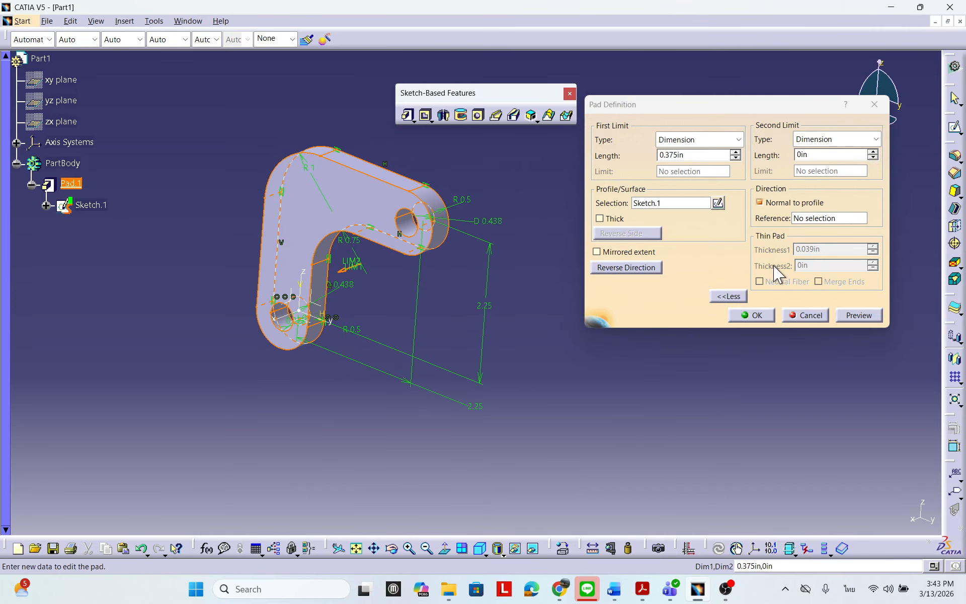
pyautogui.click(729, 296)
pyautogui.click(725, 295)
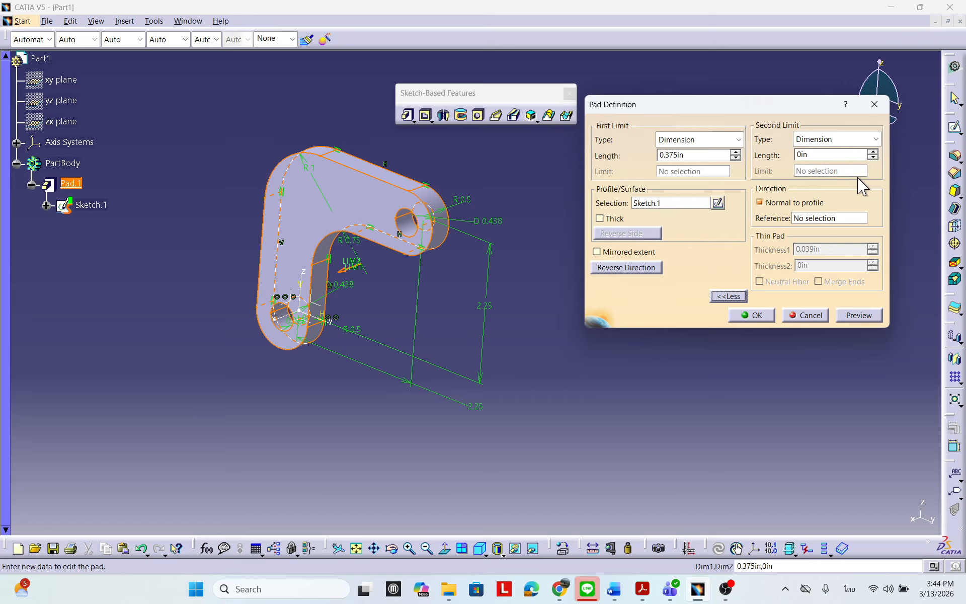
# Turn off the pad's Normal to profile direction and expand Axis Systems in the tree.
pyautogui.click(773, 204)
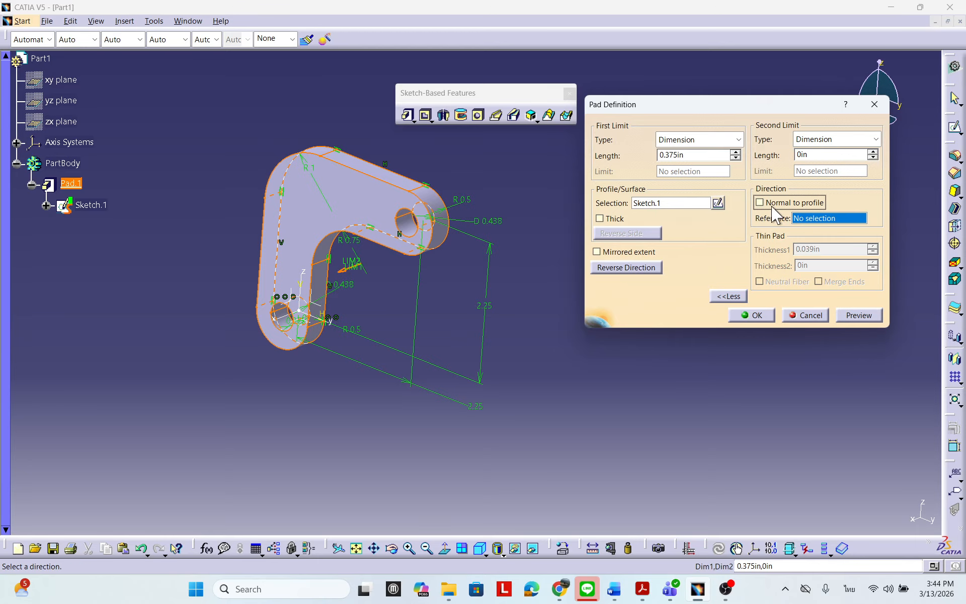
pyautogui.moveTo(498, 125); pyautogui.dragTo(384, 283, button='middle')
pyautogui.moveTo(384, 237)
pyautogui.mouseDown(button='middle')
pyautogui.moveTo(418, 243)
pyautogui.moveTo(386, 224)
pyautogui.mouseUp(button='middle')
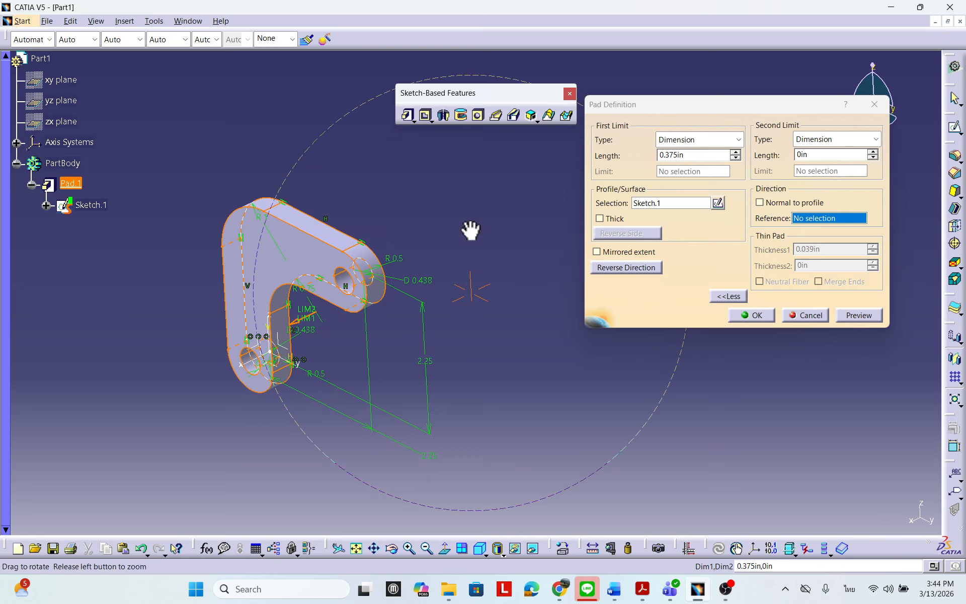
pyautogui.rightClick(826, 220)
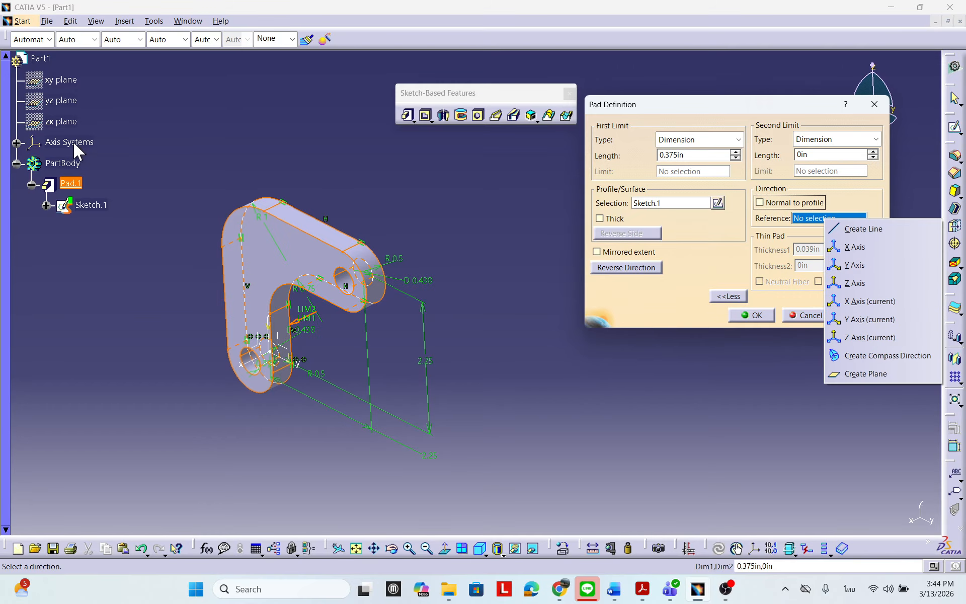
pyautogui.click(17, 143)
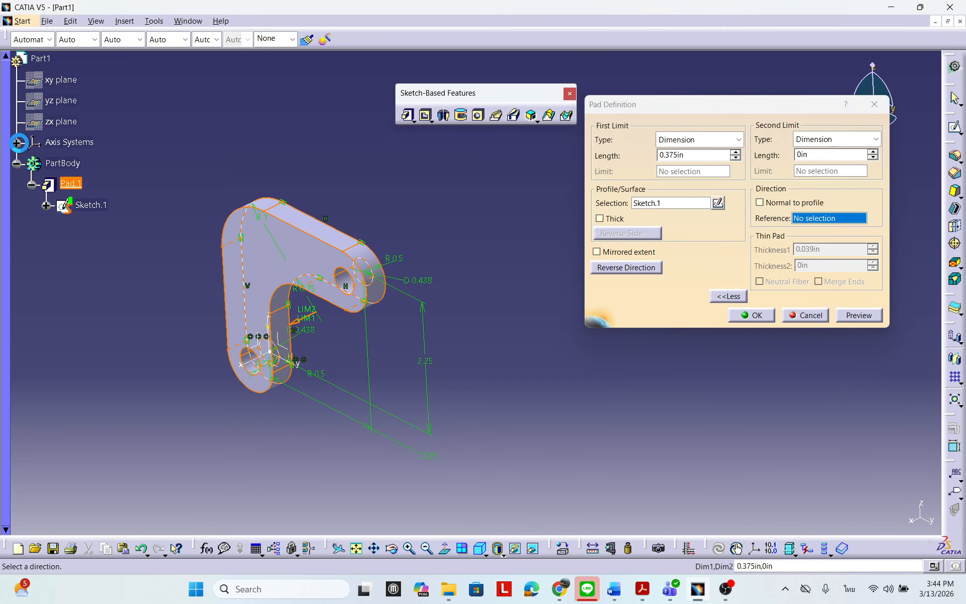
pyautogui.click(16, 142)
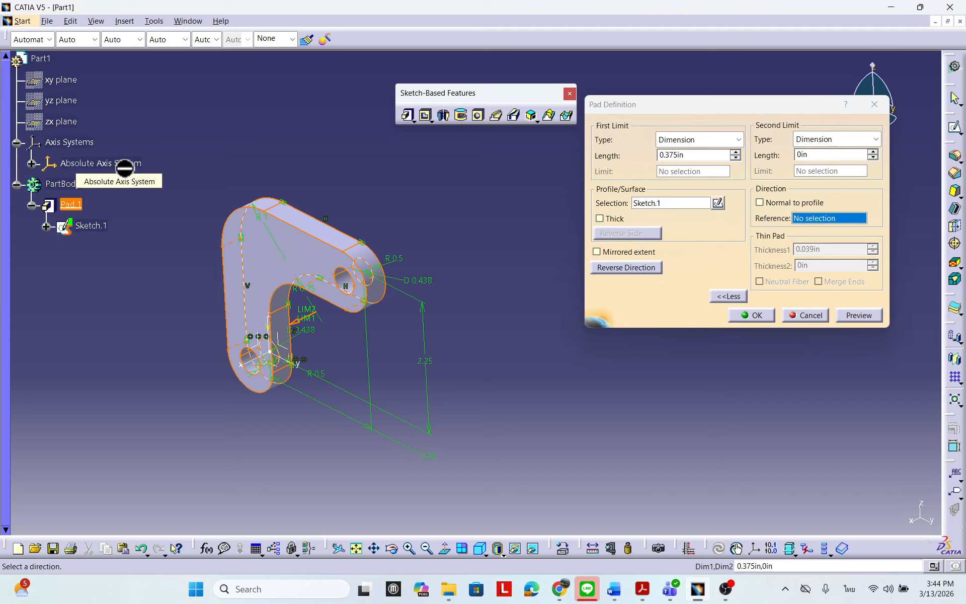
# Create a compass direction for the pad's direction reference and move the pad definition window clear of the compass.
pyautogui.rightClick(825, 219)
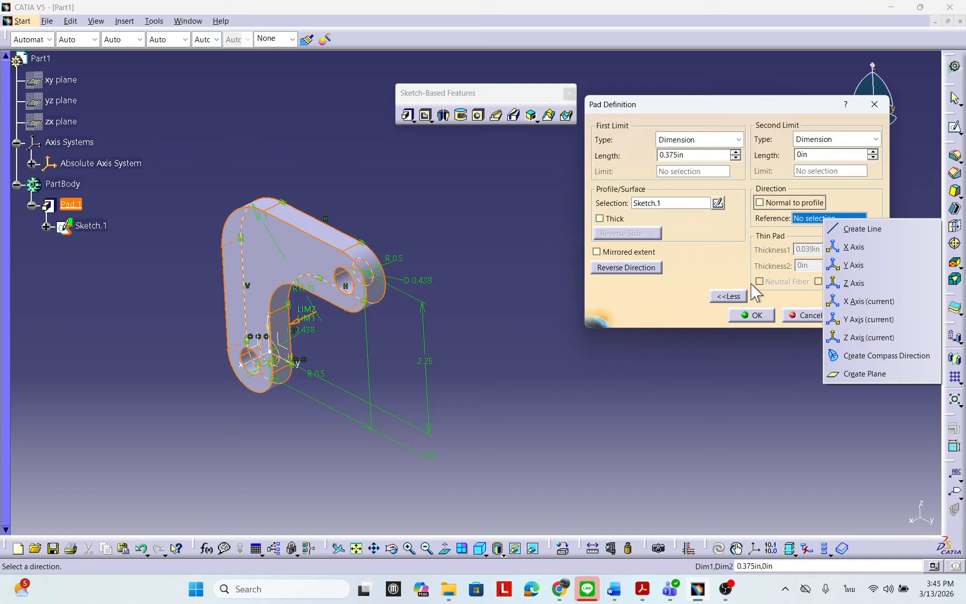
pyautogui.click(884, 355)
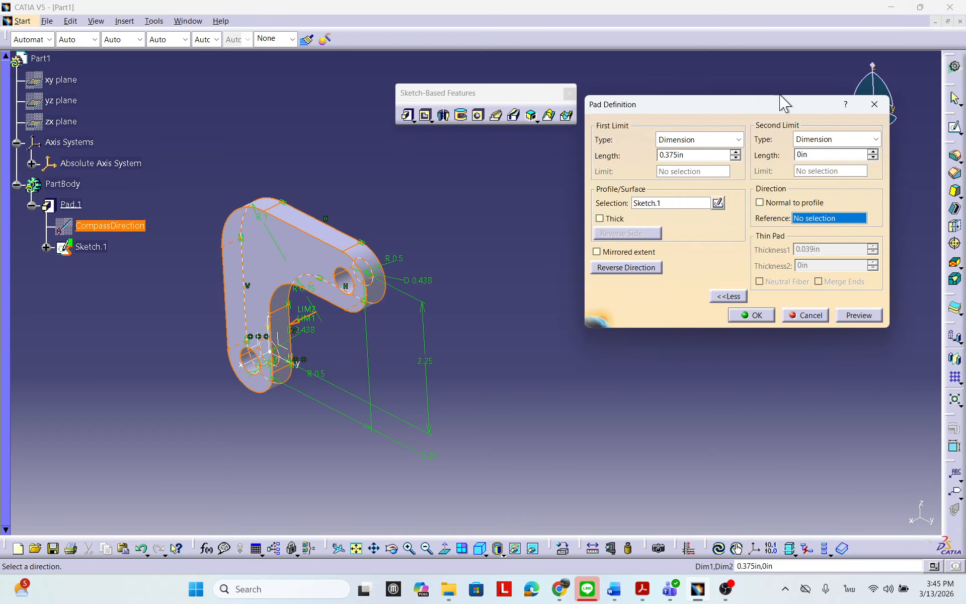
pyautogui.moveTo(773, 106); pyautogui.dragTo(744, 175)
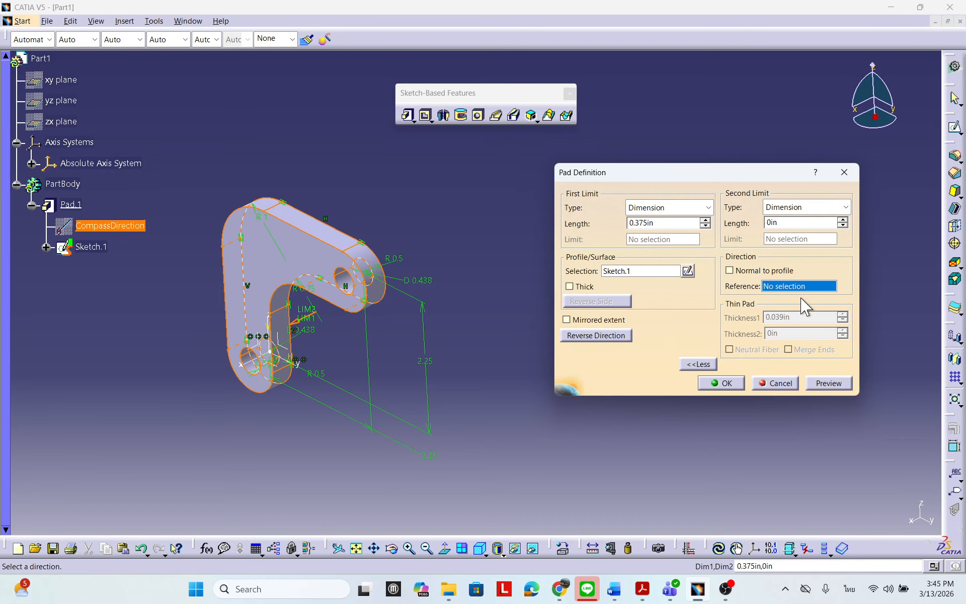
pyautogui.moveTo(696, 183); pyautogui.dragTo(720, 185)
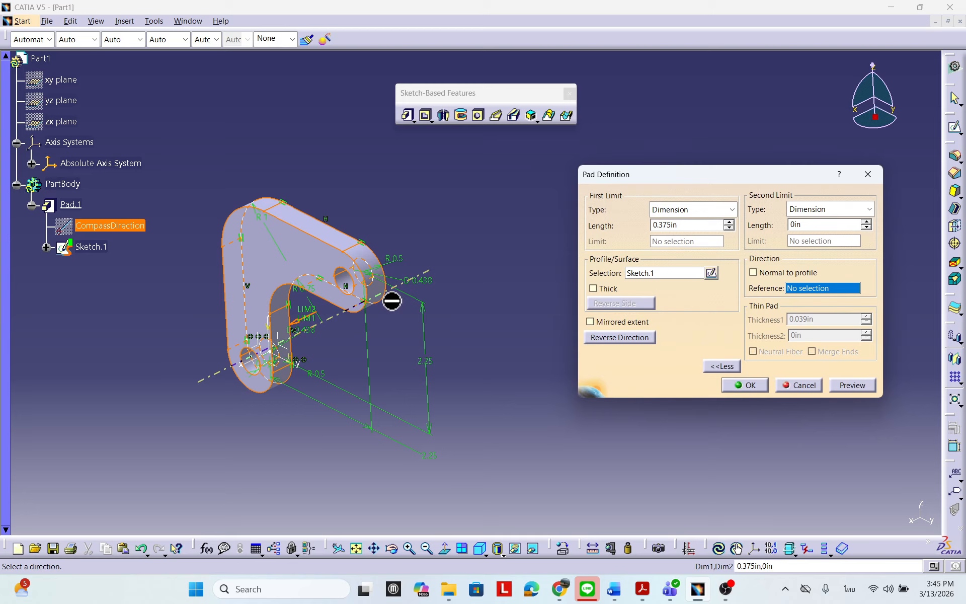
pyautogui.moveTo(784, 174); pyautogui.dragTo(813, 243)
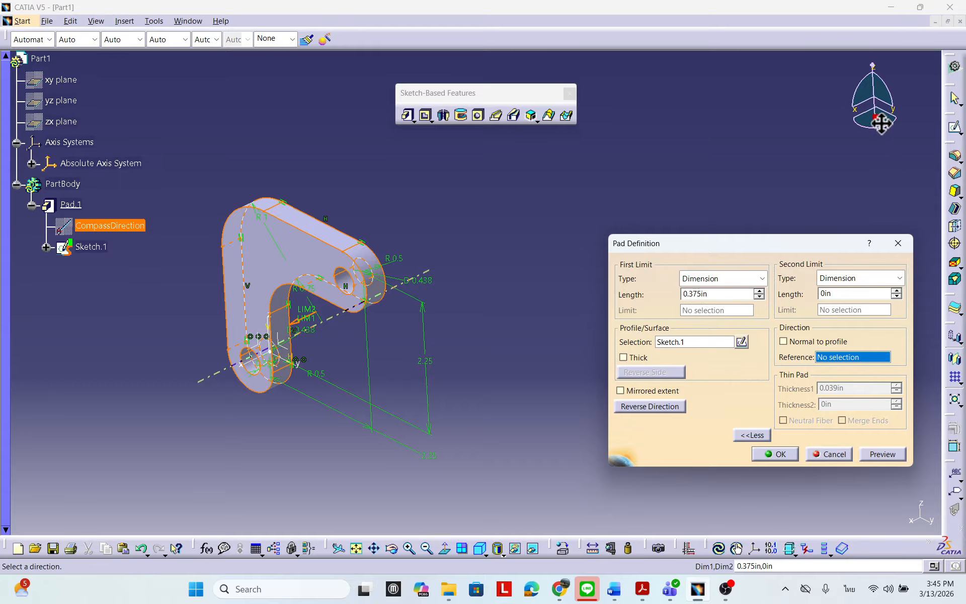
# Attach the compass to the absolute axis system at the origin in the bell crank's lower hole.
pyautogui.moveTo(881, 124)
pyautogui.mouseDown()
pyautogui.moveTo(488, 163)
pyautogui.moveTo(476, 212)
pyautogui.moveTo(403, 346)
pyautogui.moveTo(275, 360)
pyautogui.mouseUp()
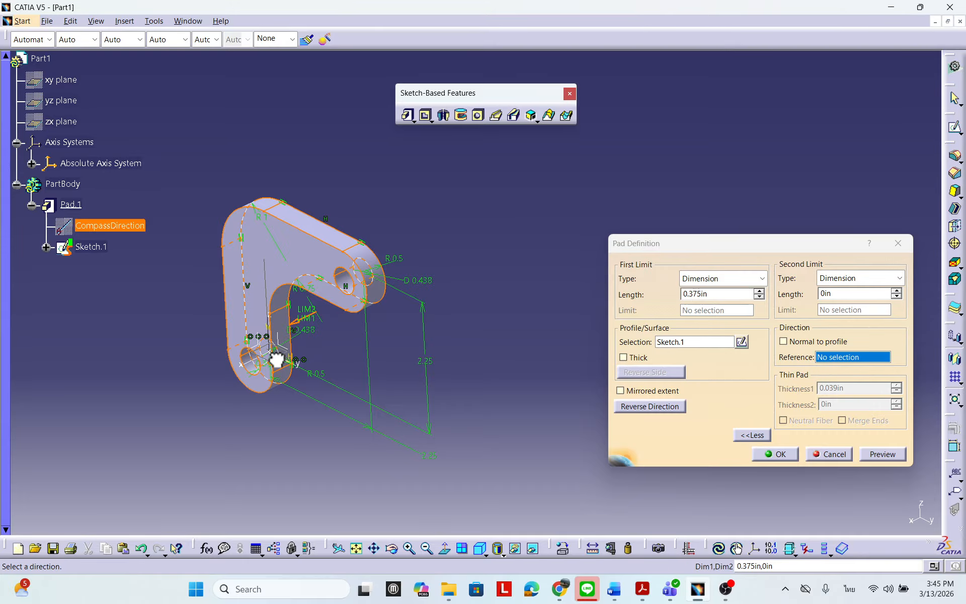
pyautogui.moveTo(276, 359); pyautogui.dragTo(274, 356)
pyautogui.moveTo(421, 320); pyautogui.dragTo(470, 280, button='middle')
pyautogui.moveTo(274, 274); pyautogui.dragTo(302, 301, button='middle')
pyautogui.moveTo(410, 197); pyautogui.dragTo(467, 312, button='middle')
pyautogui.moveTo(496, 228); pyautogui.dragTo(533, 298, button='middle')
# View the bell crank from its right side, tilt the compass's W axis about 27 degrees from vertical, and preview the pad.
pyautogui.click(480, 548)
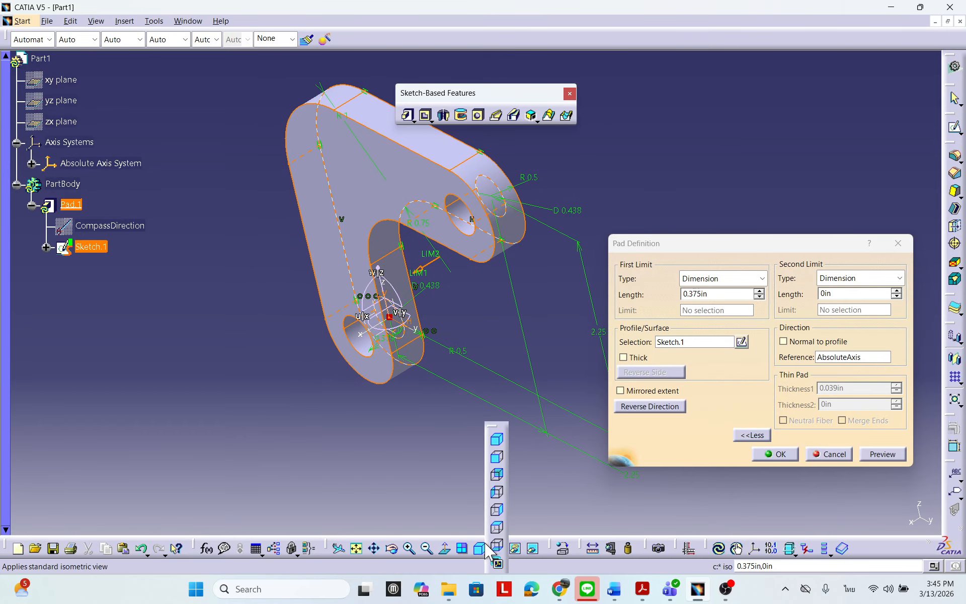
pyautogui.click(497, 510)
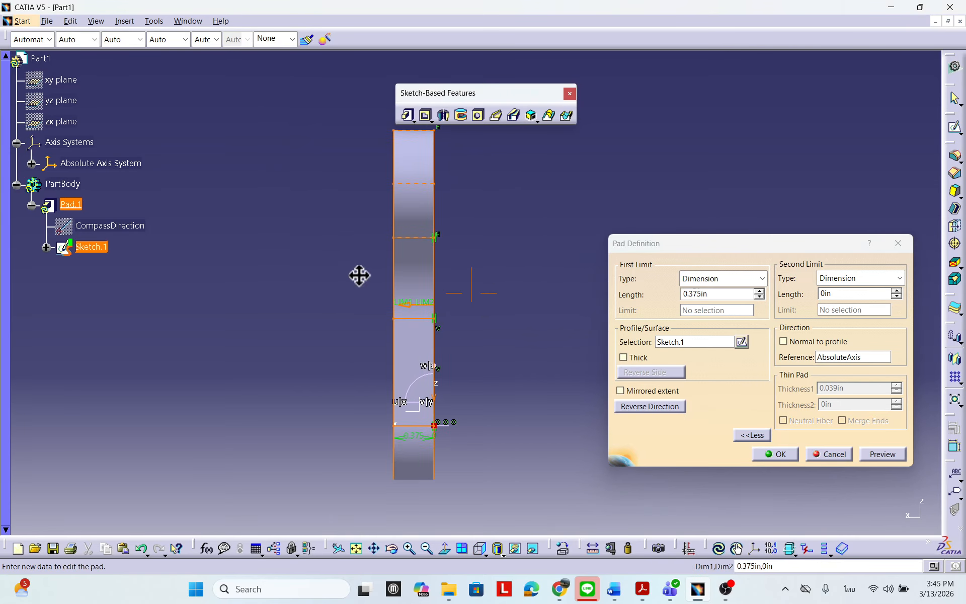
pyautogui.doubleClick(436, 366)
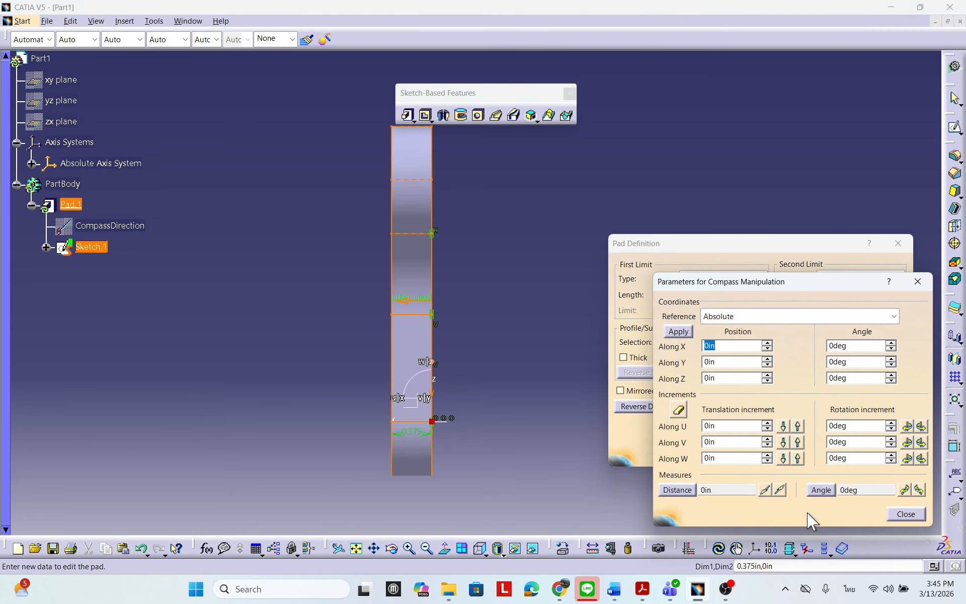
pyautogui.click(906, 514)
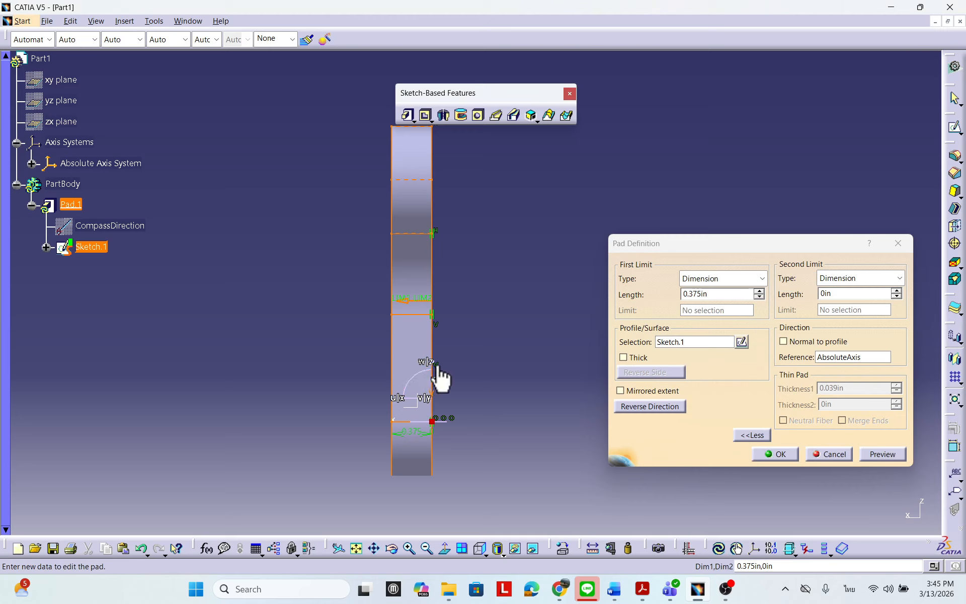
pyautogui.moveTo(521, 400); pyautogui.dragTo(508, 332, button='middle')
pyautogui.moveTo(493, 407); pyautogui.dragTo(517, 246, button='middle')
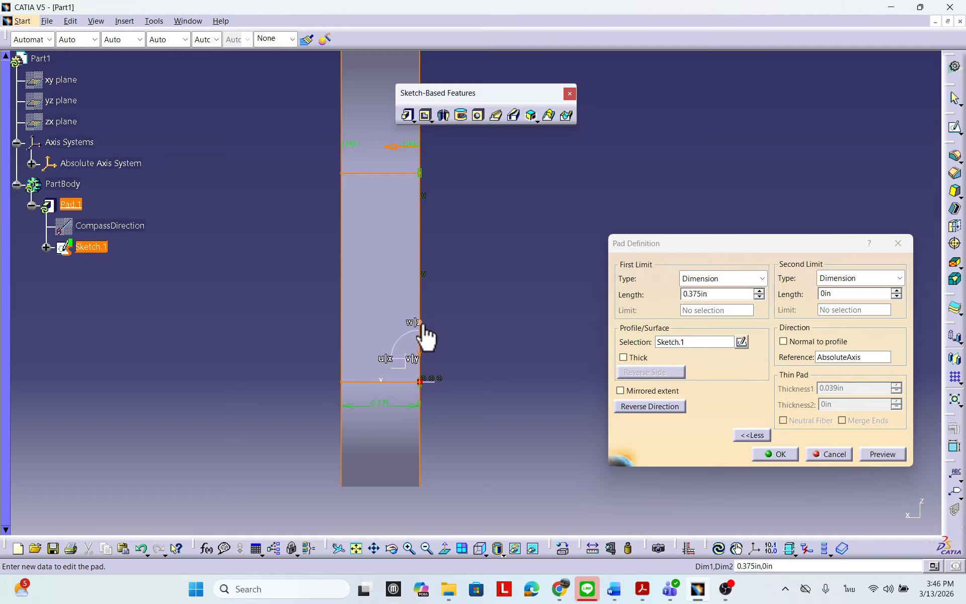
pyautogui.moveTo(423, 332); pyautogui.dragTo(398, 335)
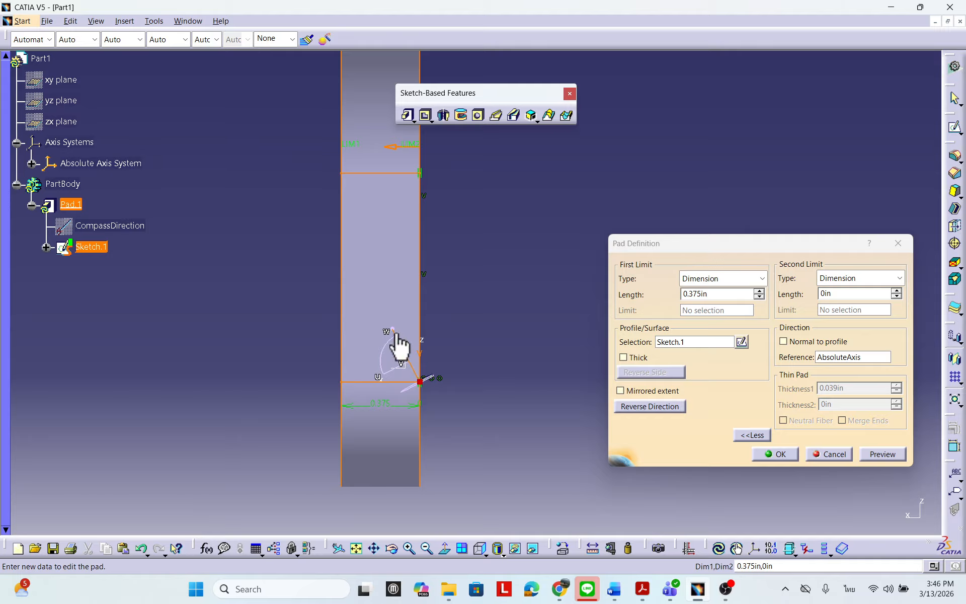
pyautogui.moveTo(468, 269); pyautogui.dragTo(468, 269, button='middle')
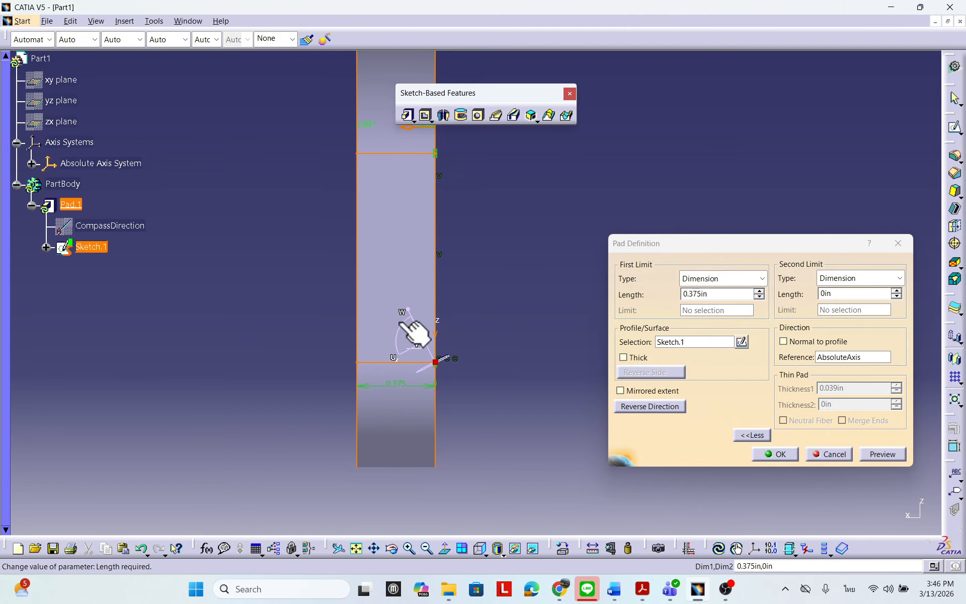
pyautogui.click(883, 453)
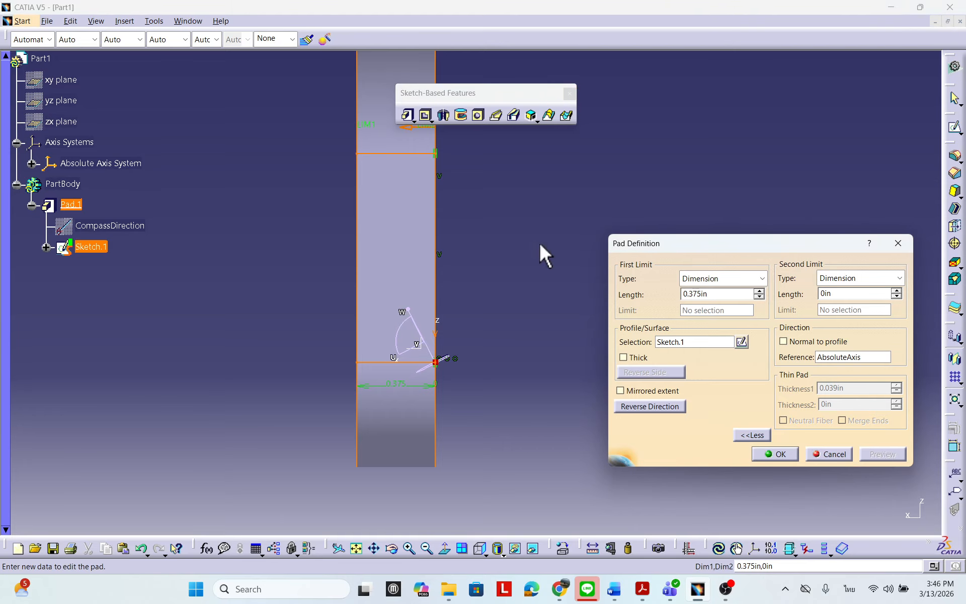
# Create a compass direction from the tilted compass as the pad's direction reference and preview the slanted solid.
pyautogui.moveTo(472, 199)
pyautogui.mouseDown(button='middle')
pyautogui.moveTo(433, 310)
pyautogui.moveTo(517, 291)
pyautogui.moveTo(345, 210)
pyautogui.moveTo(316, 214)
pyautogui.moveTo(356, 205)
pyautogui.moveTo(425, 259)
pyautogui.moveTo(379, 250)
pyautogui.moveTo(400, 290)
pyautogui.moveTo(475, 297)
pyautogui.mouseUp(button='middle')
pyautogui.click(857, 358)
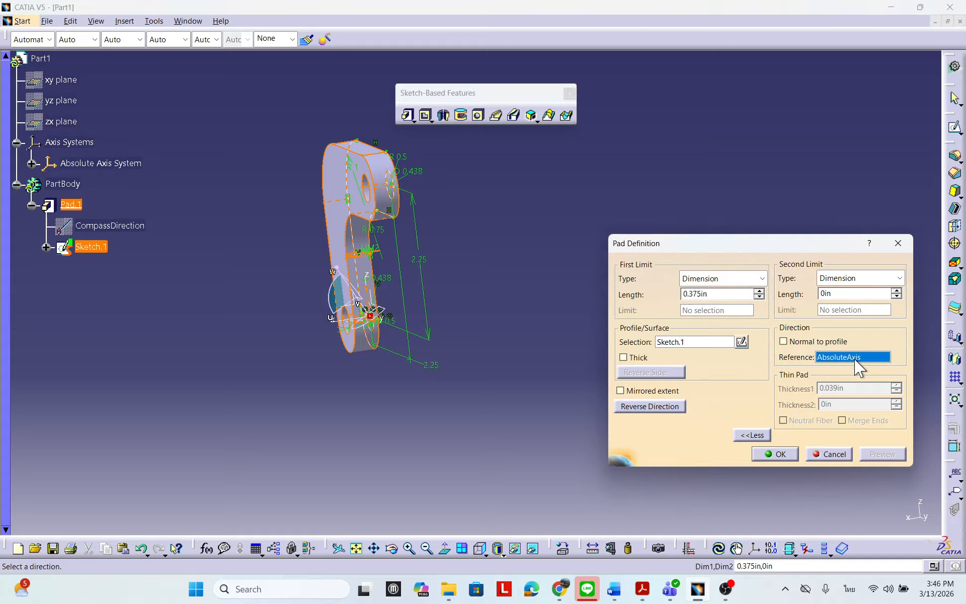
pyautogui.rightClick(858, 358)
pyautogui.click(901, 330)
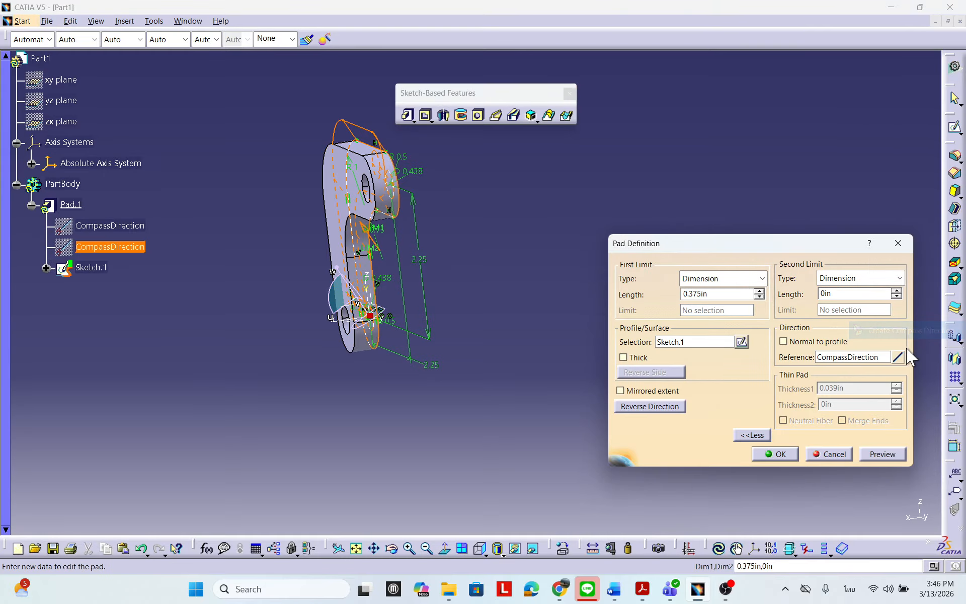
pyautogui.moveTo(576, 288); pyautogui.dragTo(359, 268, button='middle')
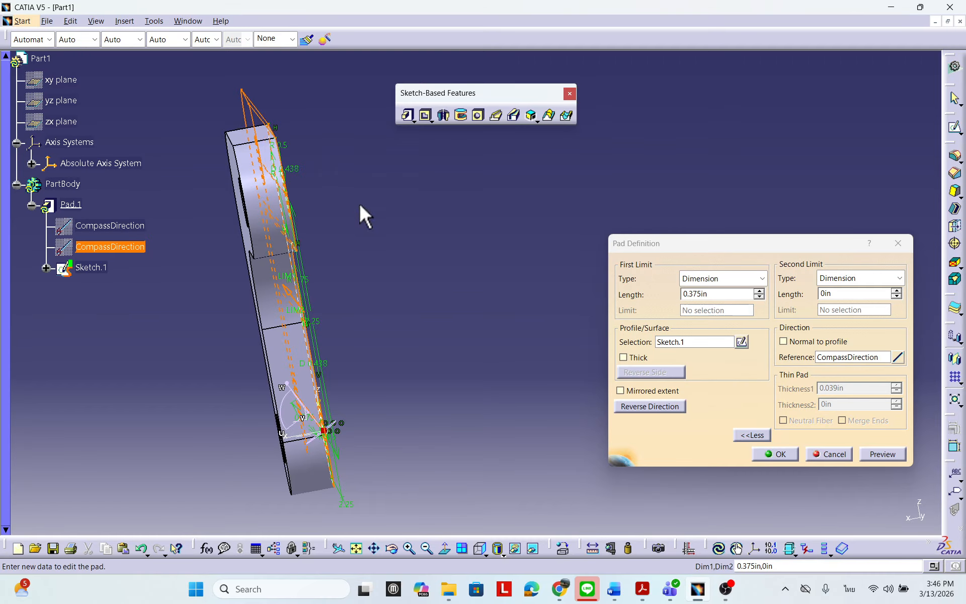
pyautogui.moveTo(359, 203); pyautogui.dragTo(349, 187, button='middle')
pyautogui.moveTo(274, 128); pyautogui.dragTo(355, 170, button='middle')
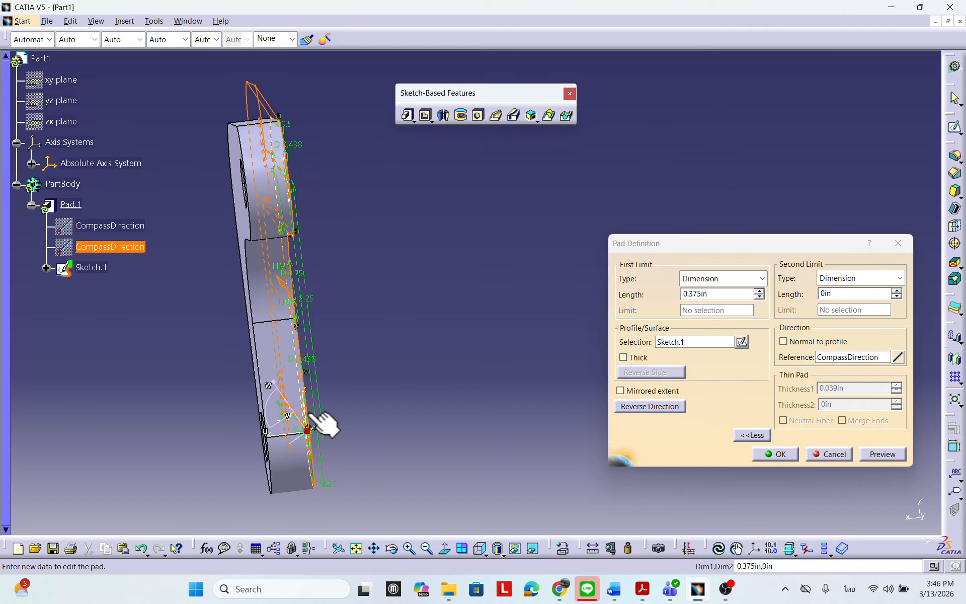
pyautogui.click(882, 454)
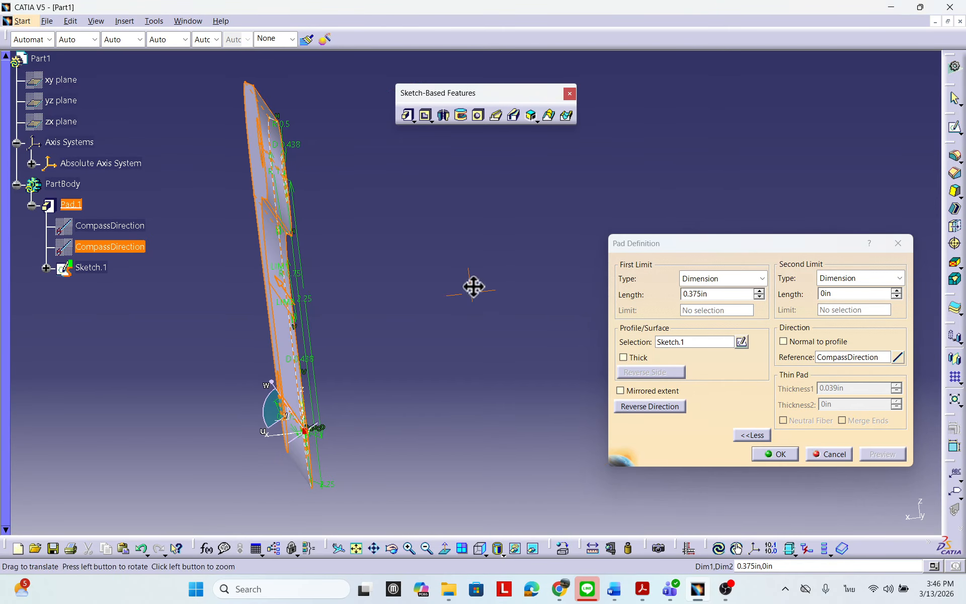
pyautogui.moveTo(474, 285); pyautogui.dragTo(421, 302, button='middle')
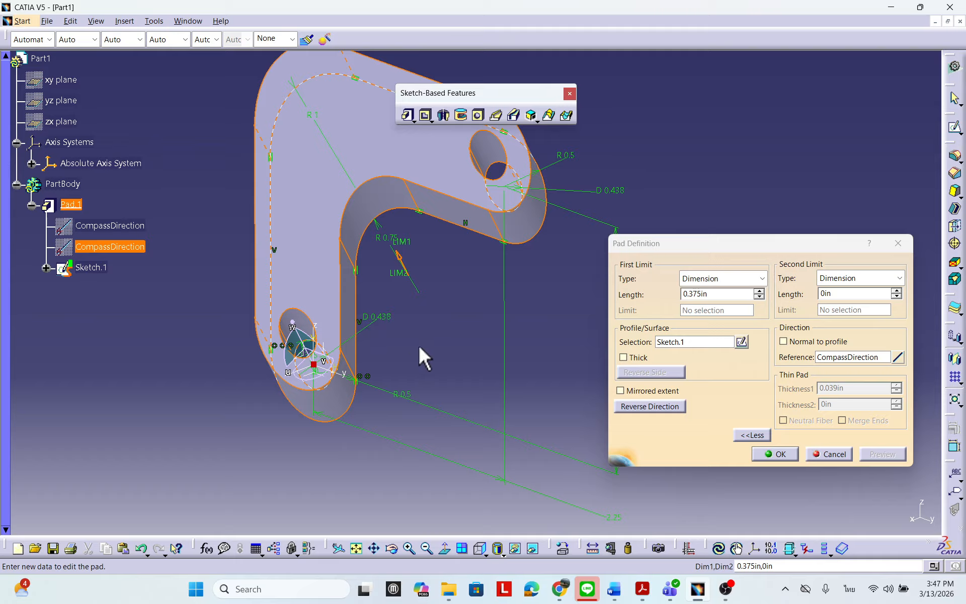
# Reset the compass angles along X, Y and Z to 0 deg in its manipulation parameters and apply them.
pyautogui.doubleClick(307, 342)
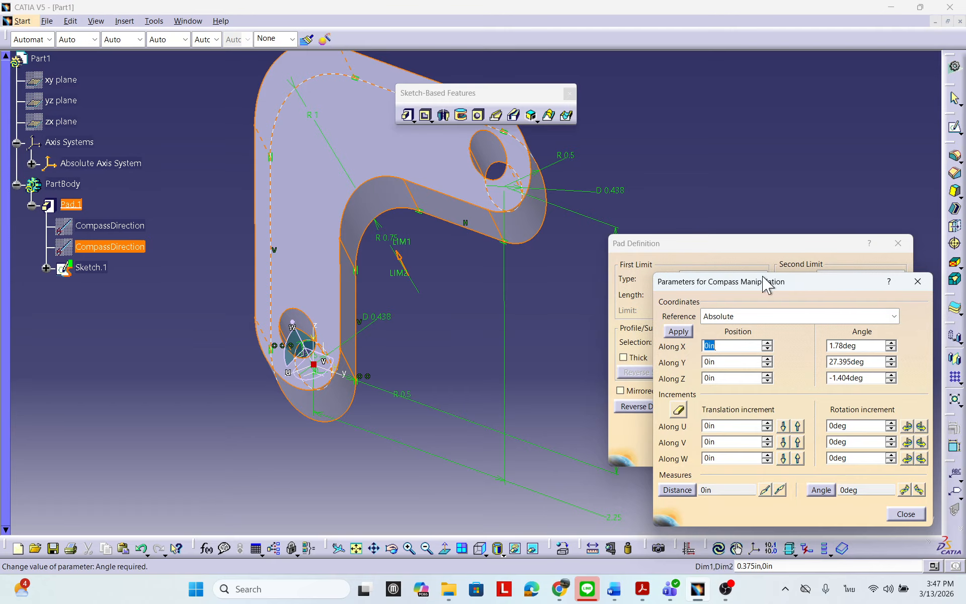
pyautogui.moveTo(765, 277); pyautogui.dragTo(625, 208)
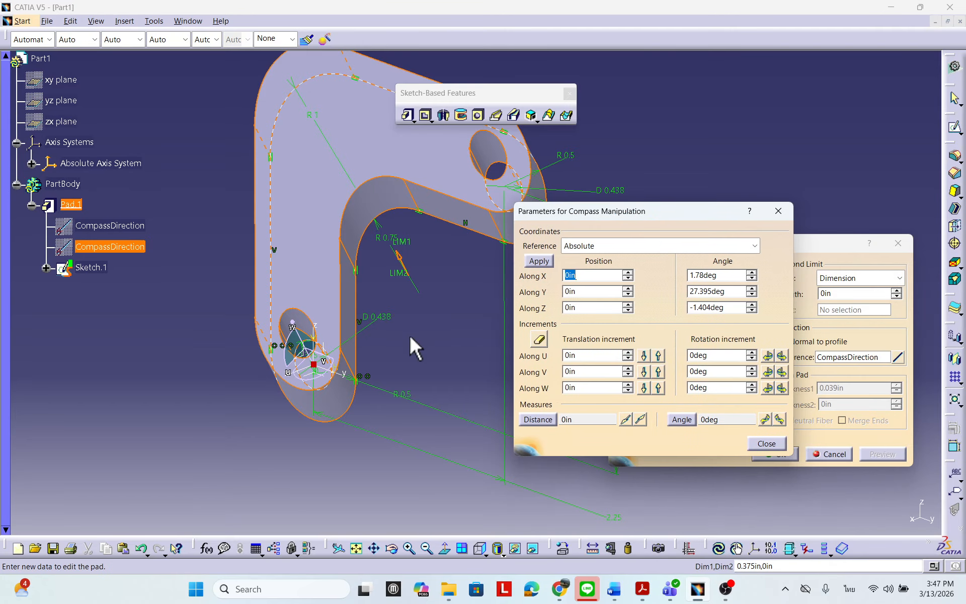
pyautogui.moveTo(415, 345); pyautogui.dragTo(379, 324, button='middle')
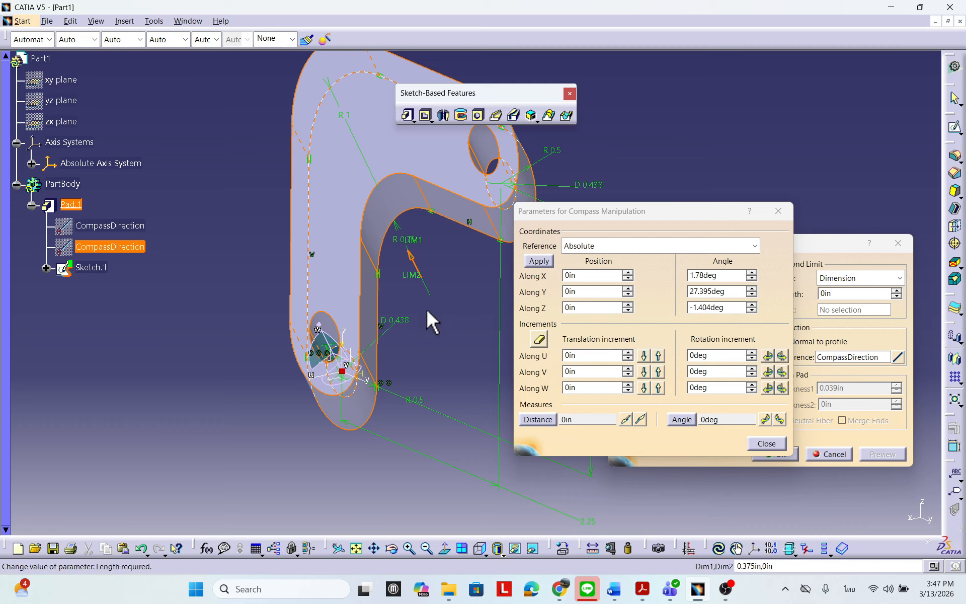
pyautogui.moveTo(430, 324); pyautogui.dragTo(392, 297, button='middle')
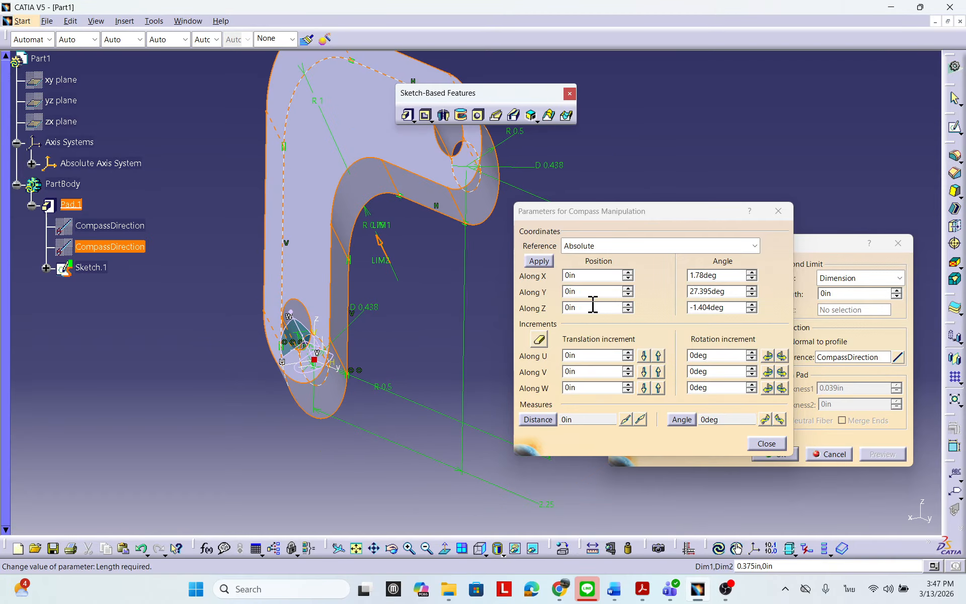
pyautogui.doubleClick(719, 276)
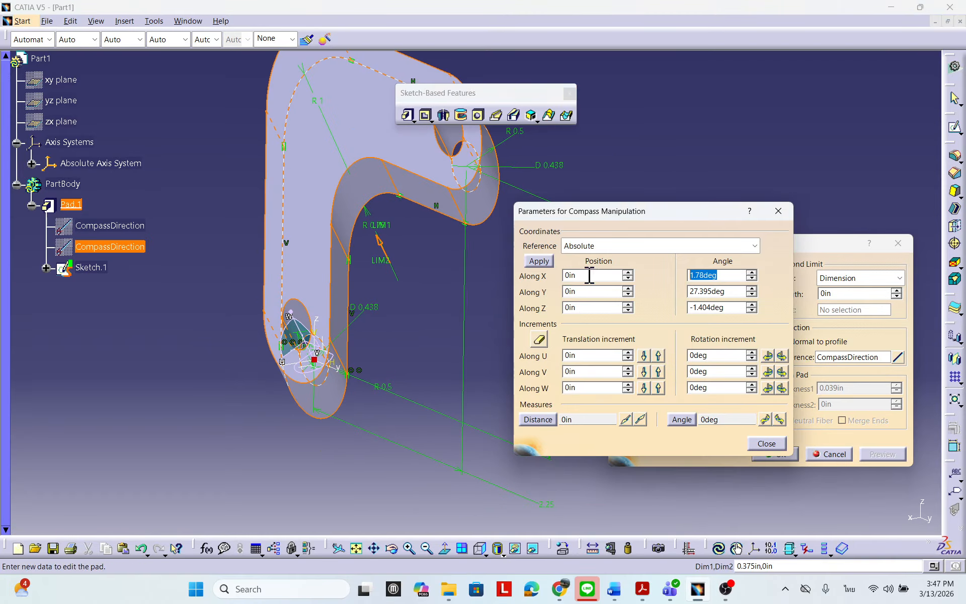
pyautogui.write('0')
pyautogui.doubleClick(733, 291)
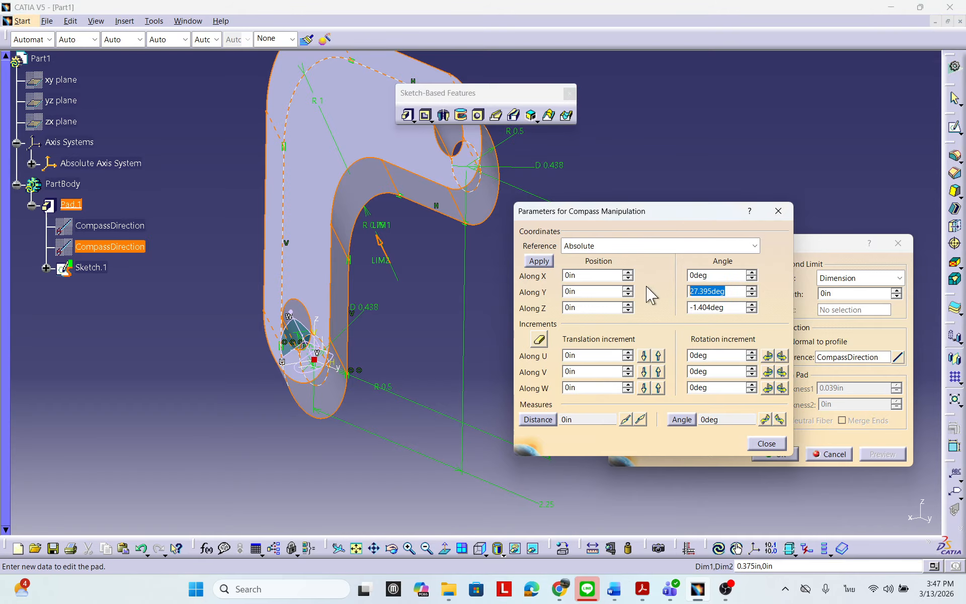
pyautogui.write('0')
pyautogui.doubleClick(731, 308)
pyautogui.write('0')
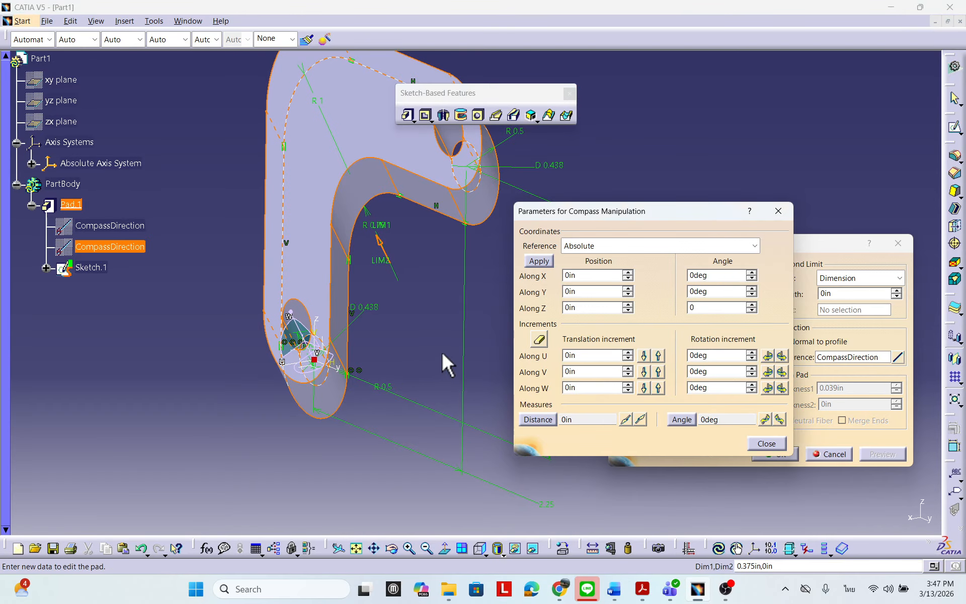
pyautogui.moveTo(439, 352)
pyautogui.mouseDown(button='middle')
pyautogui.moveTo(397, 351)
pyautogui.moveTo(379, 339)
pyautogui.moveTo(502, 317)
pyautogui.moveTo(416, 361)
pyautogui.moveTo(428, 352)
pyautogui.mouseUp(button='middle')
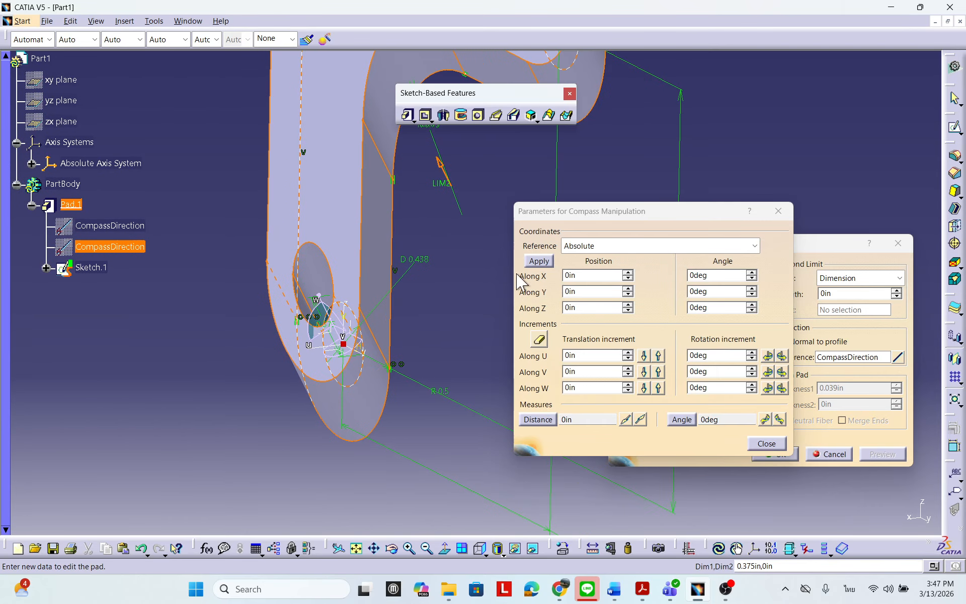
pyautogui.click(540, 261)
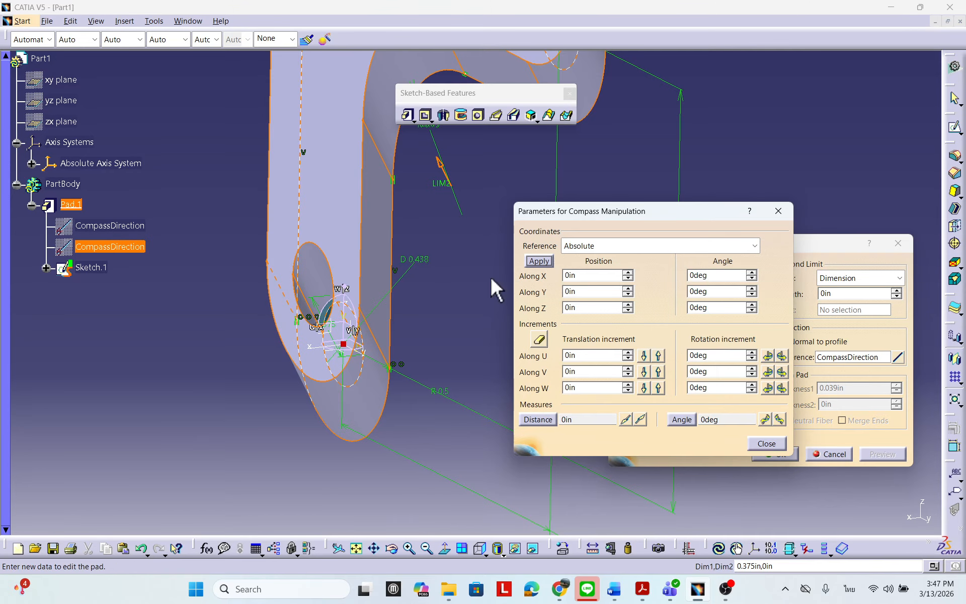
pyautogui.moveTo(422, 274); pyautogui.dragTo(375, 273, button='middle')
pyautogui.moveTo(458, 278); pyautogui.dragTo(422, 262, button='middle')
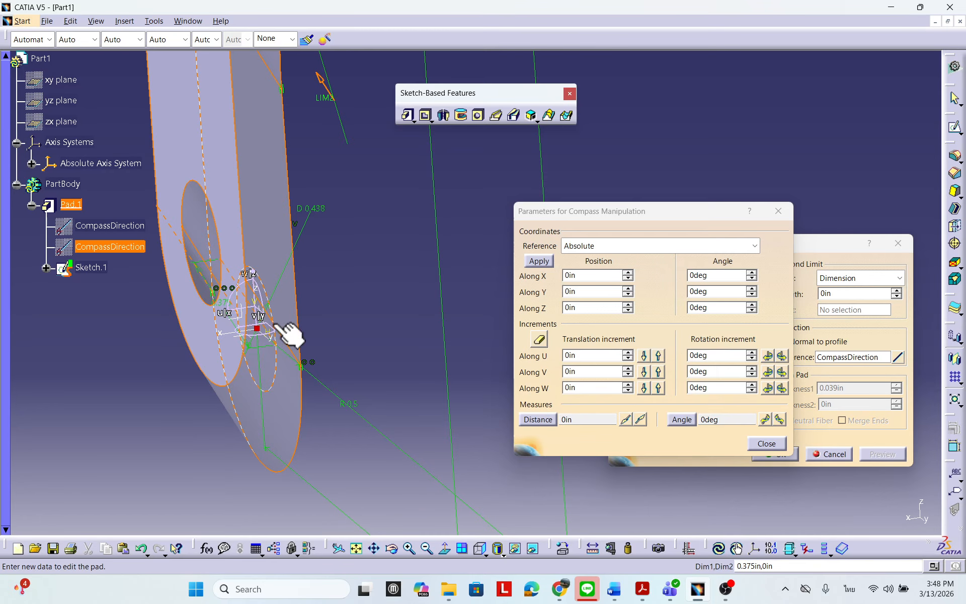
# Set the compass angle along Y to 45 deg, apply it and close the compass manipulation parameters.
pyautogui.moveTo(343, 322); pyautogui.dragTo(345, 298, button='middle')
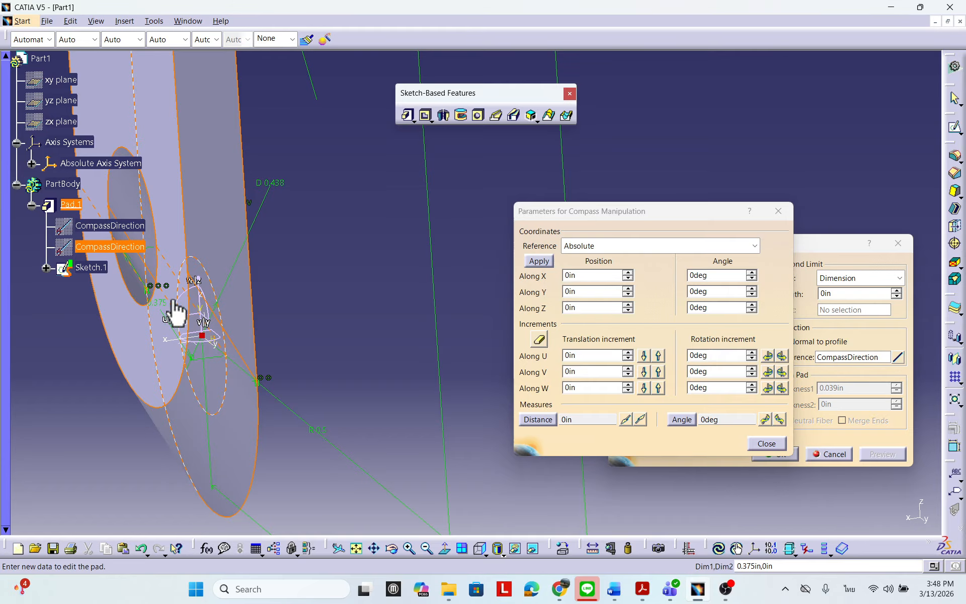
pyautogui.doubleClick(700, 292)
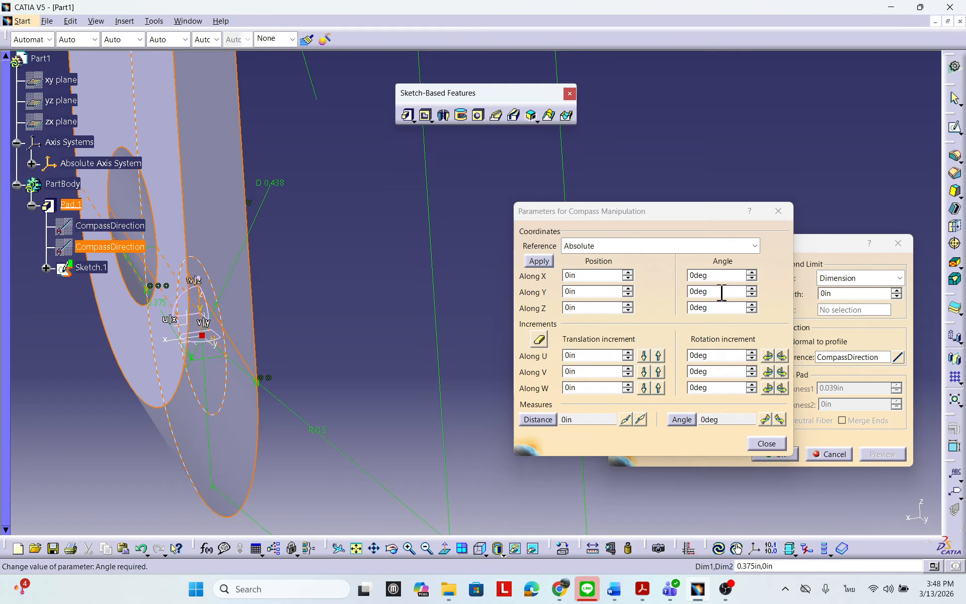
pyautogui.write('45')
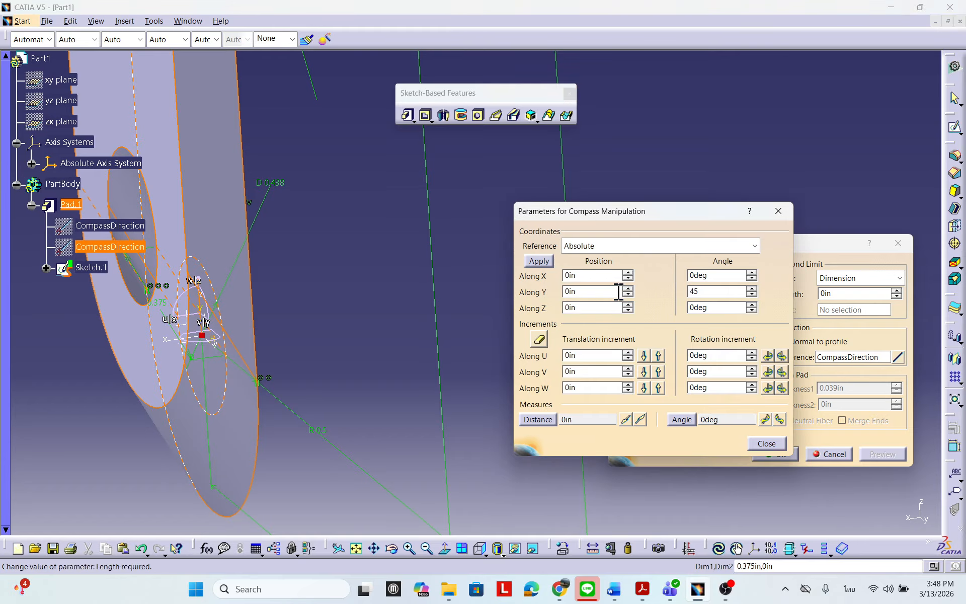
pyautogui.click(544, 261)
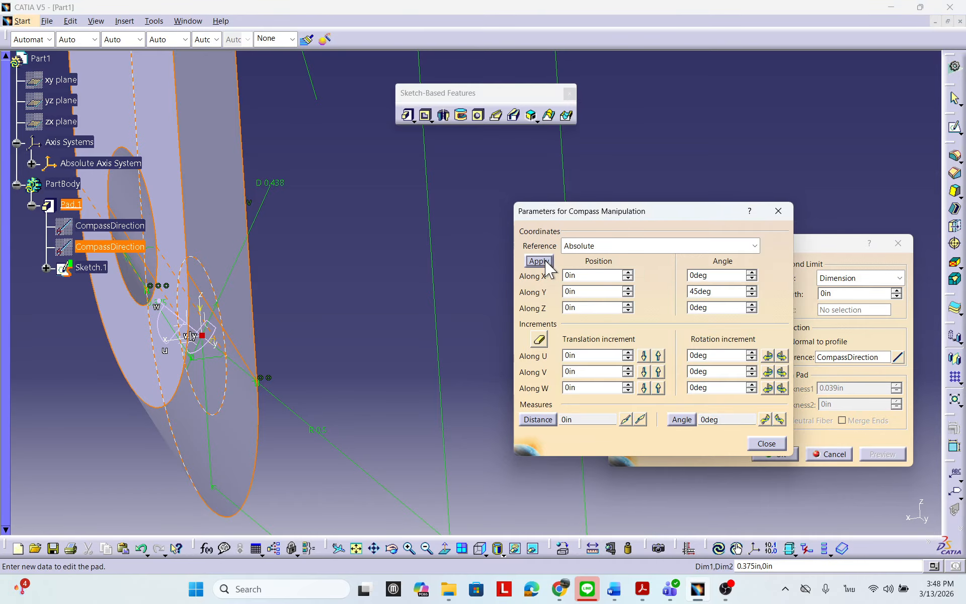
pyautogui.moveTo(251, 287)
pyautogui.mouseDown(button='middle')
pyautogui.moveTo(274, 281)
pyautogui.moveTo(255, 285)
pyautogui.mouseUp(button='middle')
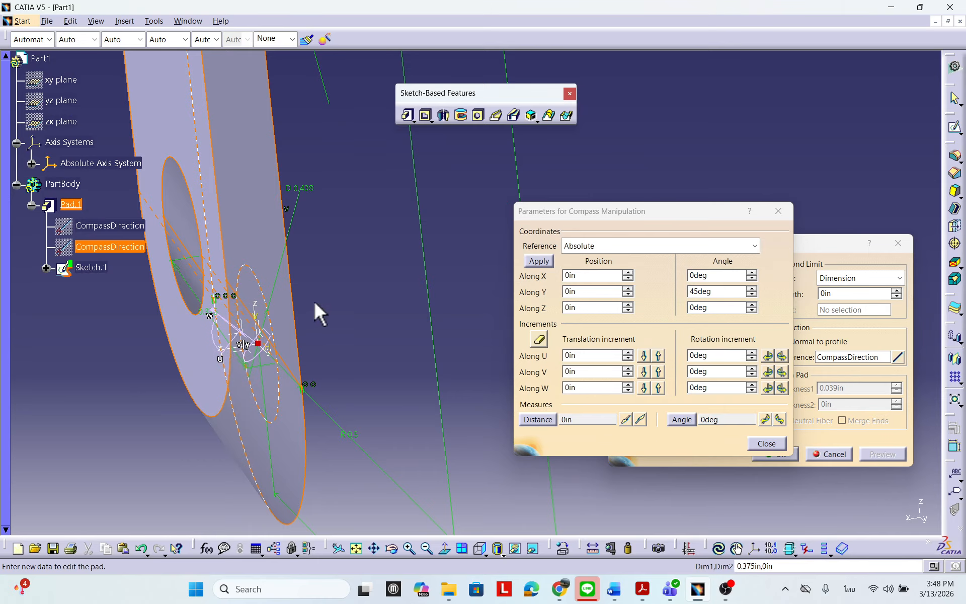
pyautogui.moveTo(313, 300); pyautogui.dragTo(374, 302, button='middle')
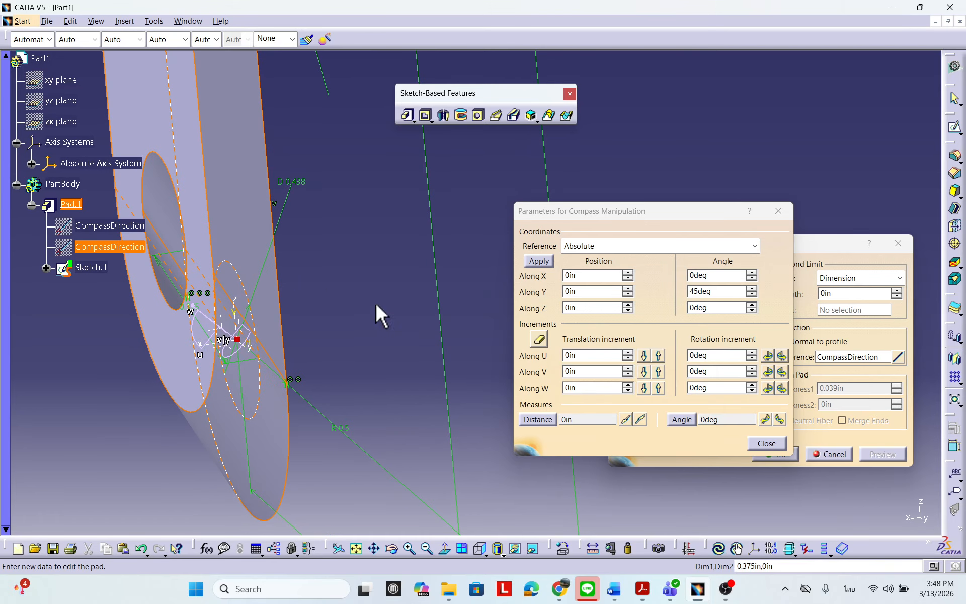
pyautogui.click(775, 444)
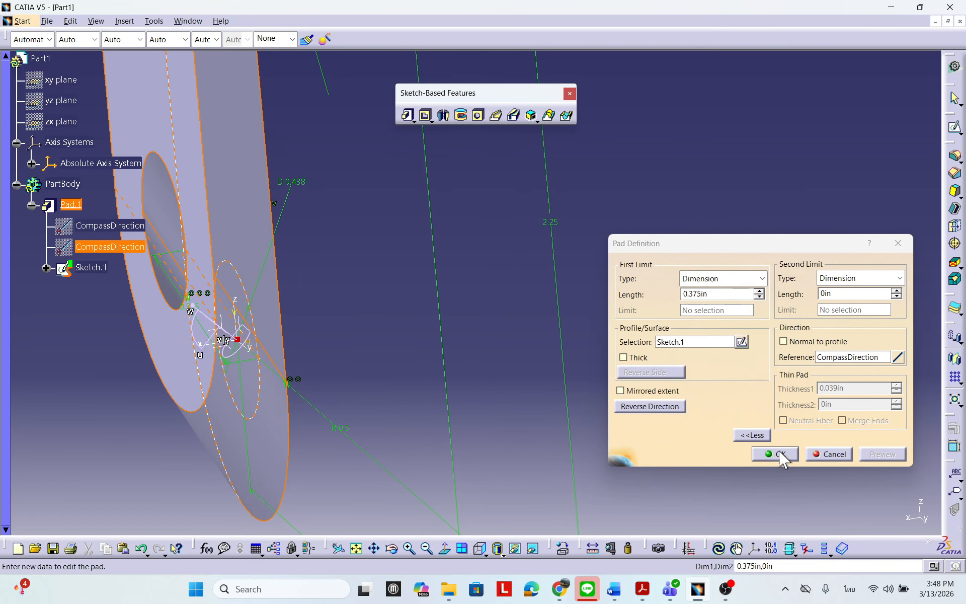
# Create a new compass direction from the 45-degree compass as the pad's direction reference, preview the slanted solid and accept the pad.
pyautogui.click(855, 358)
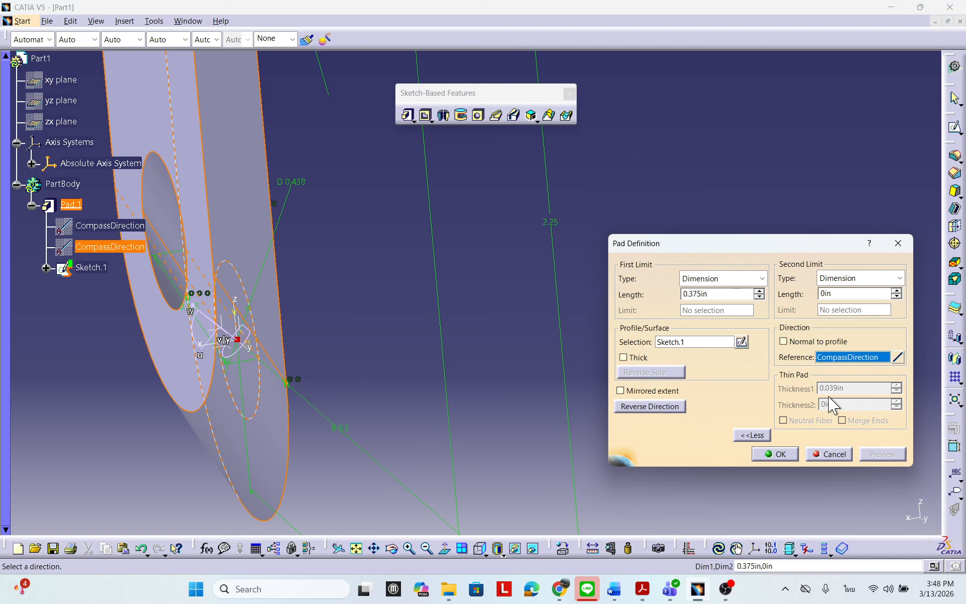
pyautogui.moveTo(320, 303); pyautogui.dragTo(340, 292, button='middle')
pyautogui.rightClick(869, 359)
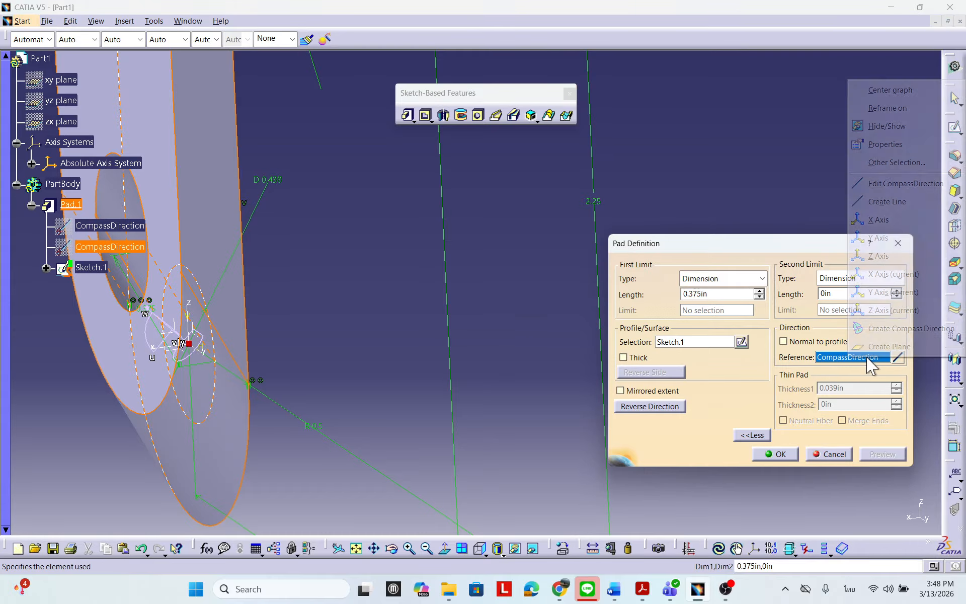
pyautogui.click(881, 328)
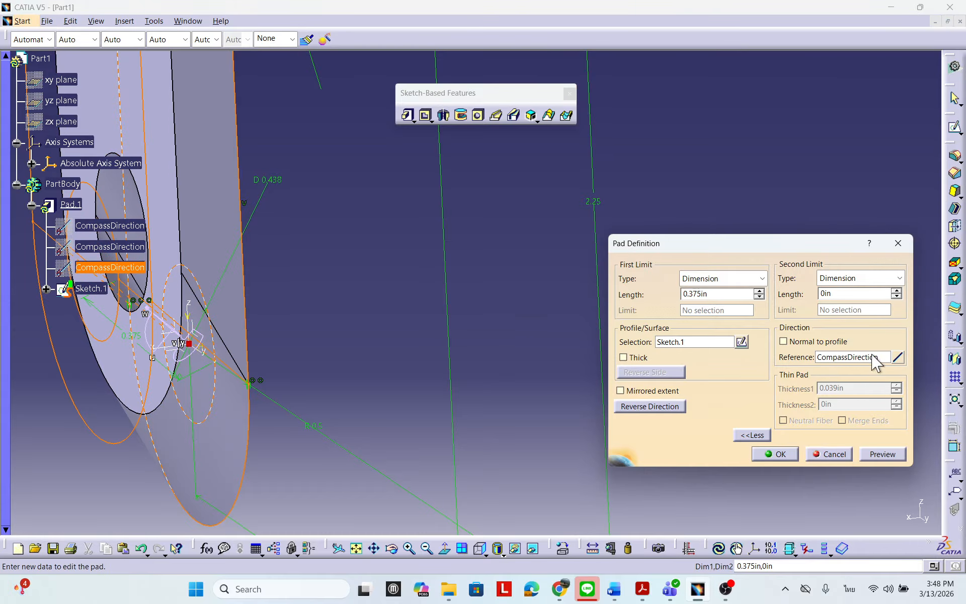
pyautogui.moveTo(440, 341); pyautogui.dragTo(347, 255, button='middle')
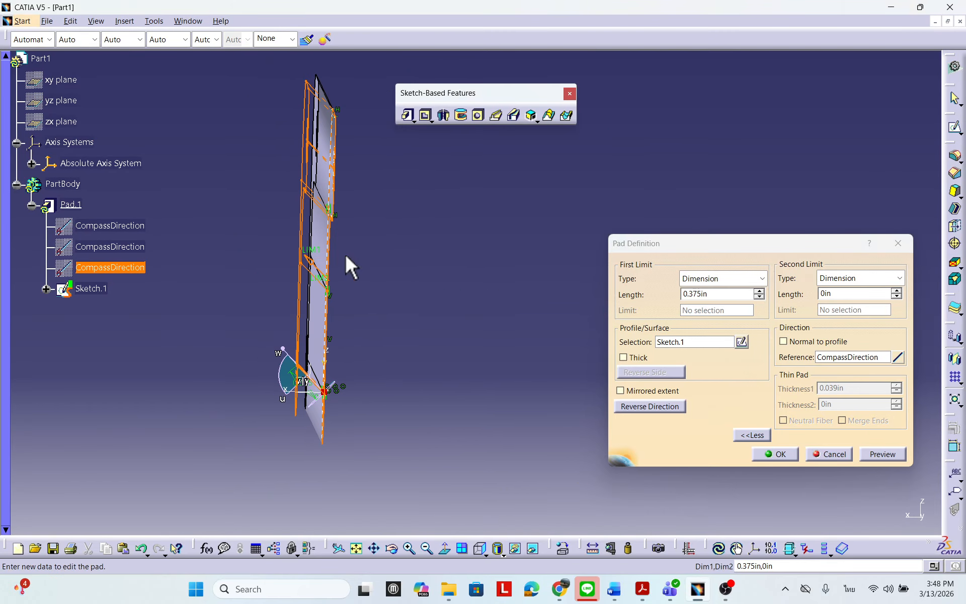
pyautogui.click(881, 458)
pyautogui.moveTo(360, 303); pyautogui.dragTo(594, 362, button='middle')
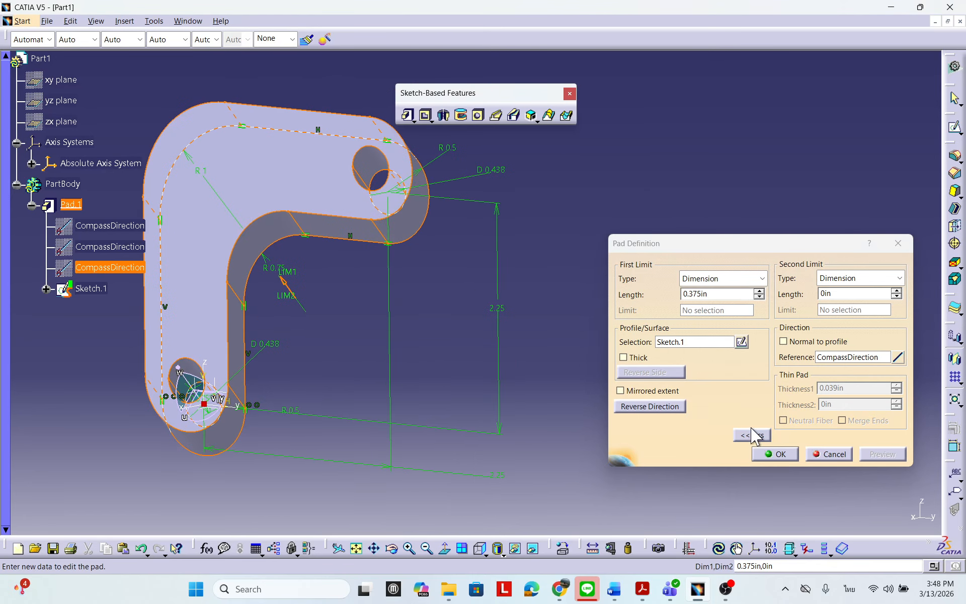
pyautogui.click(778, 455)
pyautogui.moveTo(304, 308); pyautogui.dragTo(490, 393, button='middle')
pyautogui.moveTo(498, 287); pyautogui.dragTo(496, 300, button='middle')
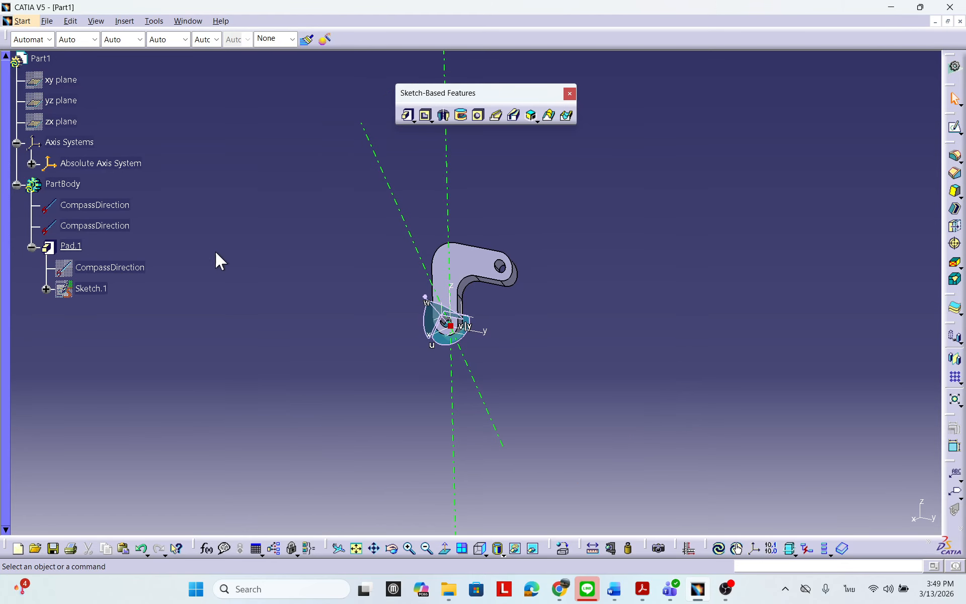
# Hide the two unused CompassDirection lines listed directly under PartBody.
pyautogui.click(95, 205)
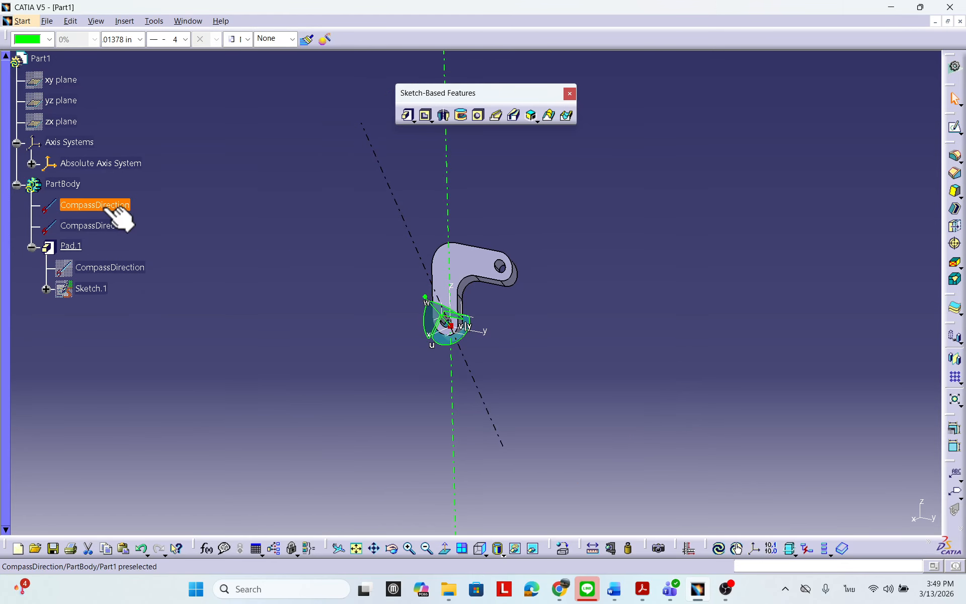
pyautogui.keyDown('ctrl'); pyautogui.click(113, 224); pyautogui.keyUp('ctrl')
pyautogui.rightClick(110, 224)
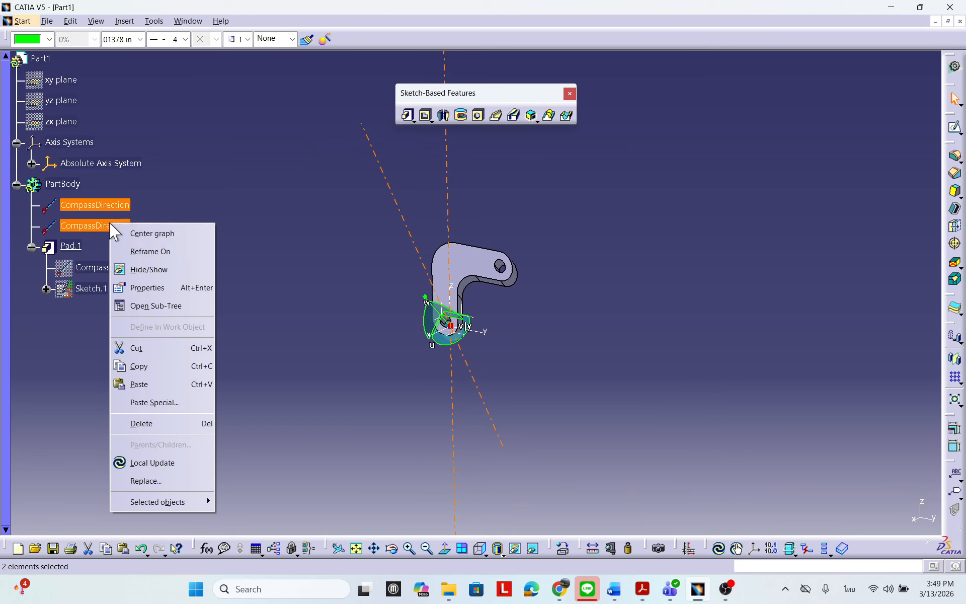
pyautogui.click(146, 269)
# Detach the compass from the bell crank's lower hole and return it to its default orientation and place.
pyautogui.moveTo(611, 364); pyautogui.dragTo(409, 371, button='middle')
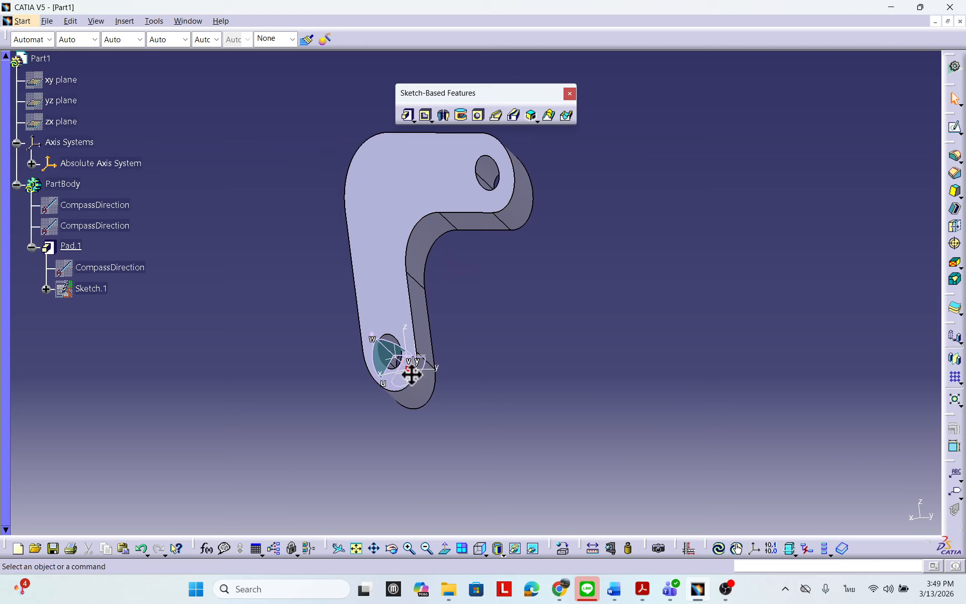
pyautogui.moveTo(413, 375); pyautogui.dragTo(923, 507)
pyautogui.moveTo(649, 236); pyautogui.dragTo(572, 349, button='middle')
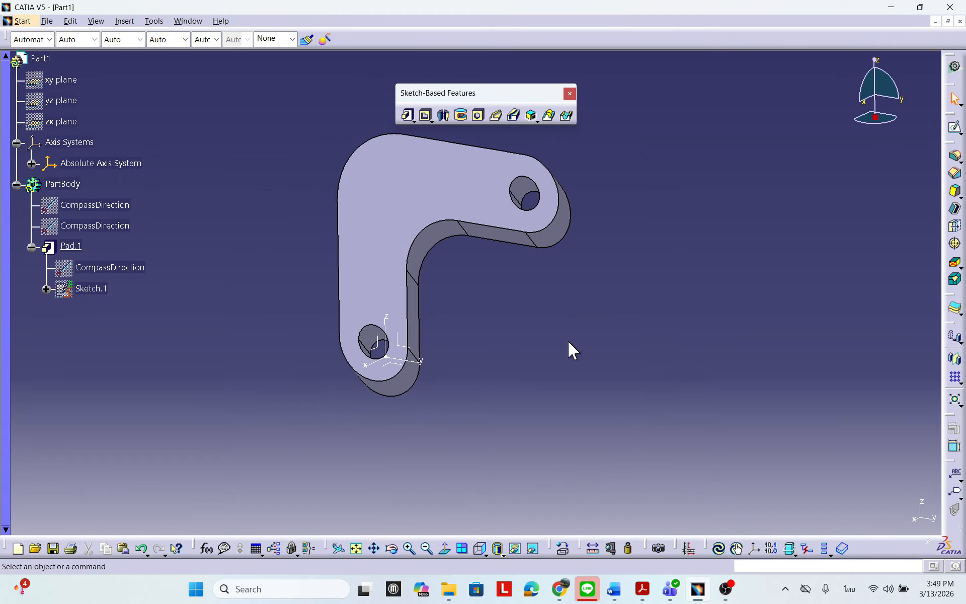
pyautogui.click(754, 594)
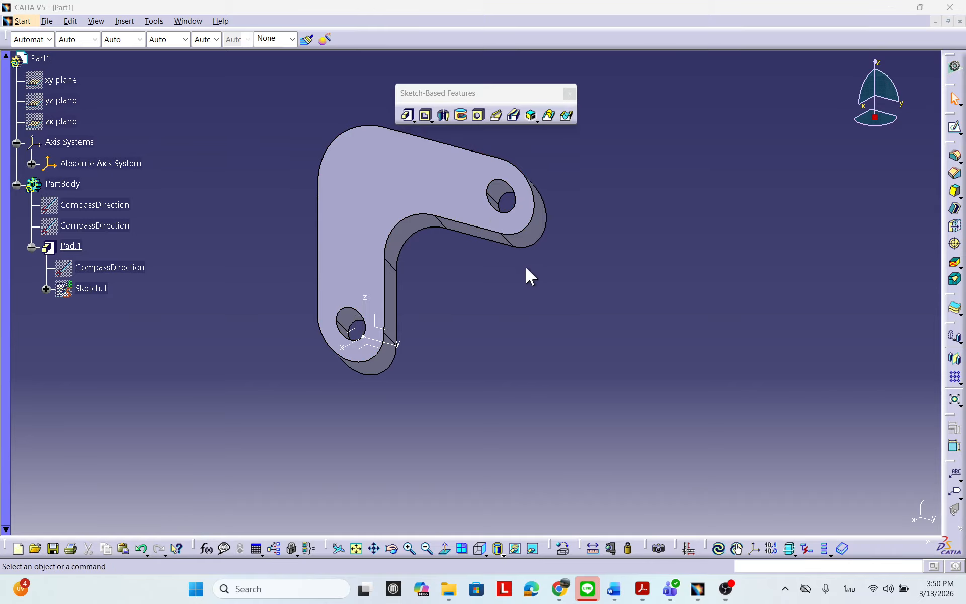
pyautogui.moveTo(533, 271); pyautogui.dragTo(548, 270, button='middle')
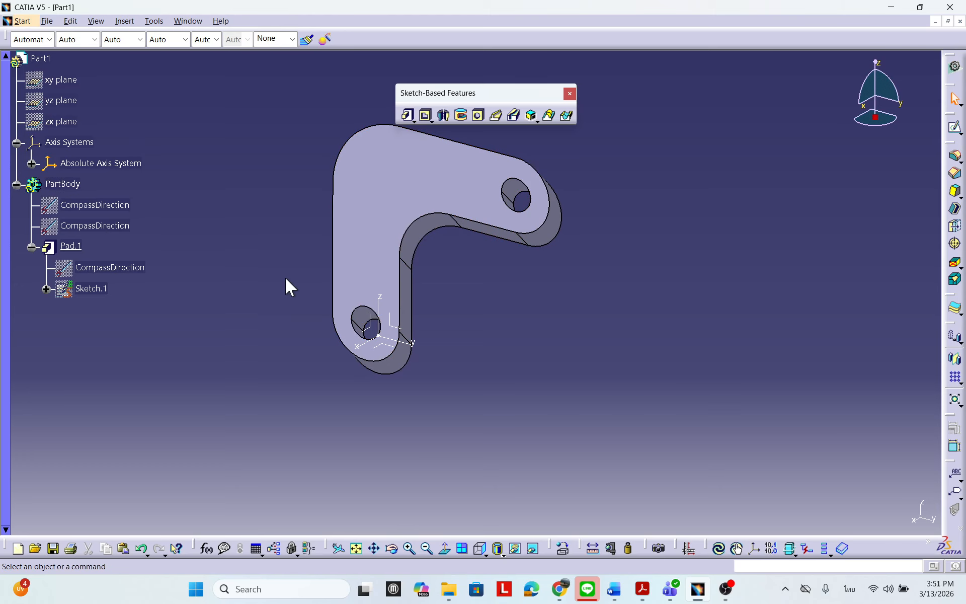
# Insert a new empty body into the part and compare it with PartBody in the tree.
pyautogui.click(125, 21)
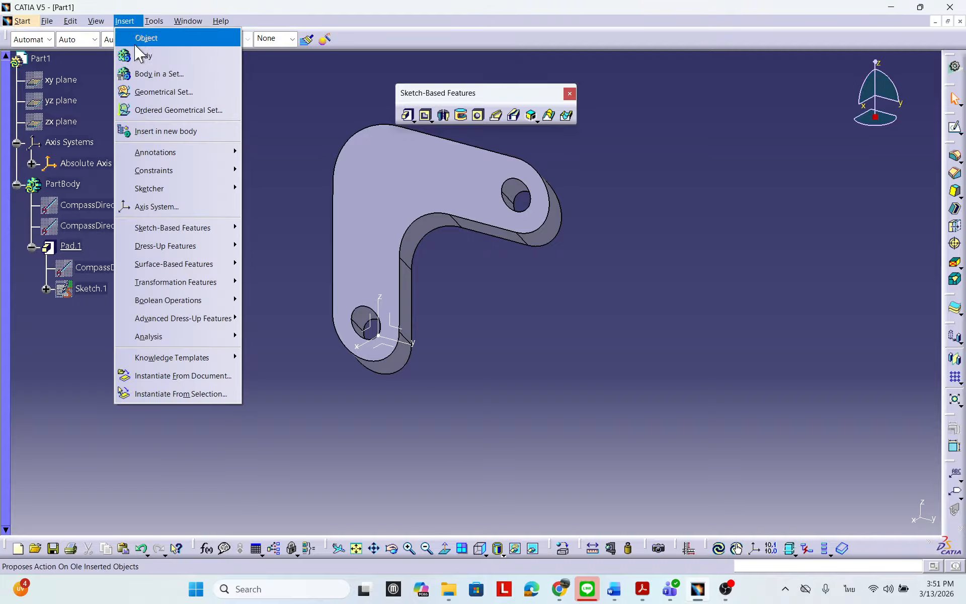
pyautogui.click(138, 58)
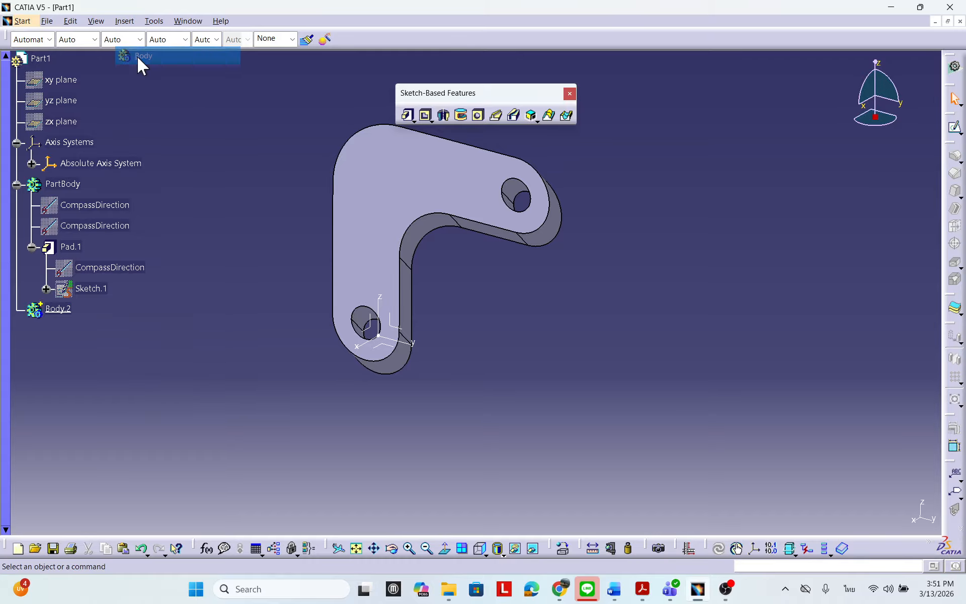
pyautogui.click(58, 309)
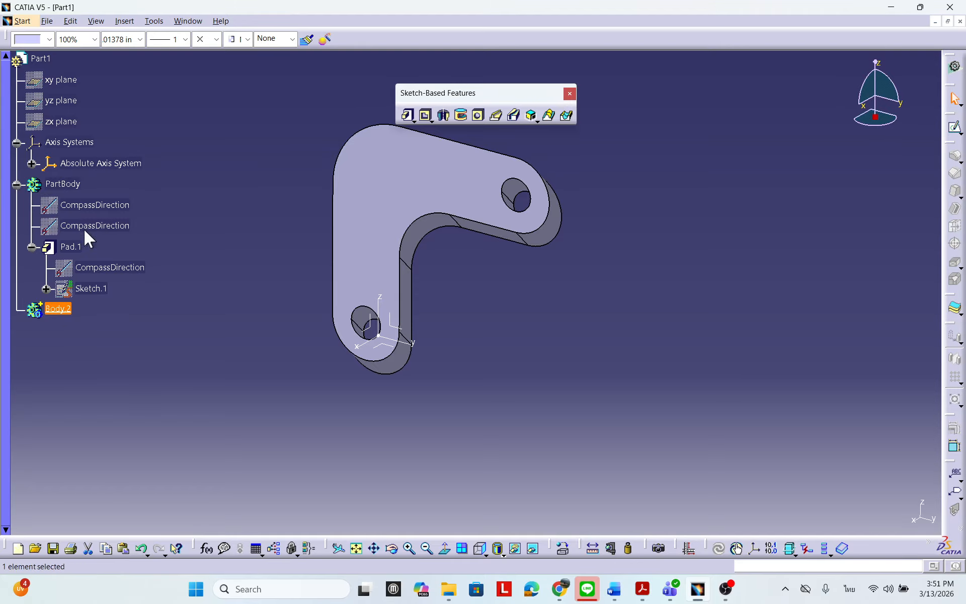
pyautogui.click(76, 190)
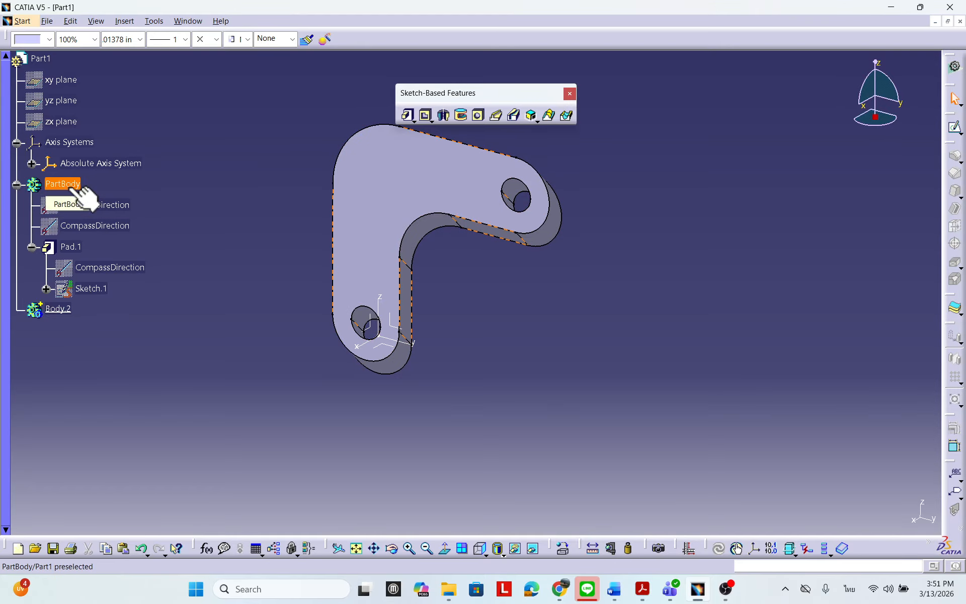
pyautogui.click(66, 308)
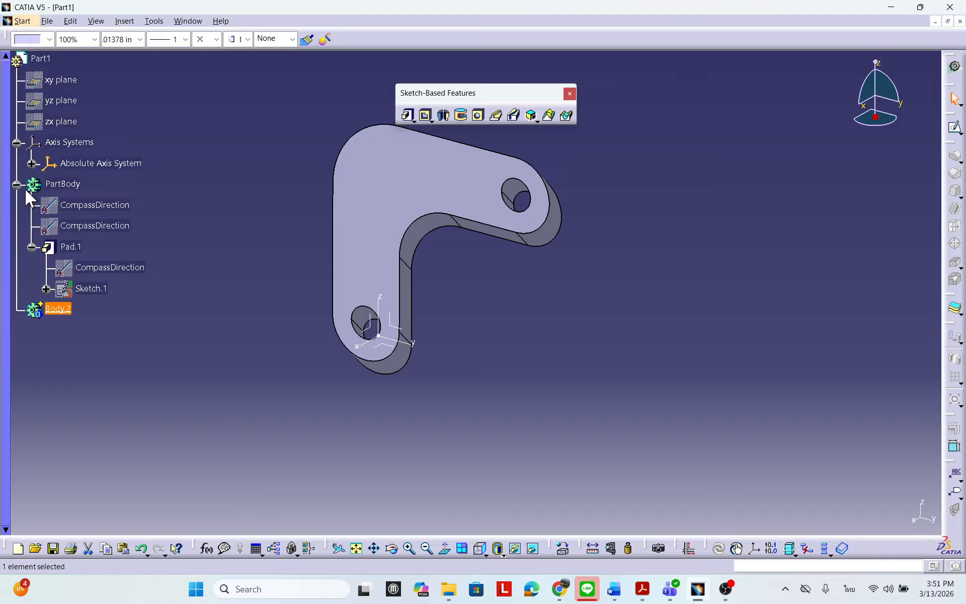
# Hide PartBody to view the empty new body on its own, and show PartBody again.
pyautogui.rightClick(65, 182)
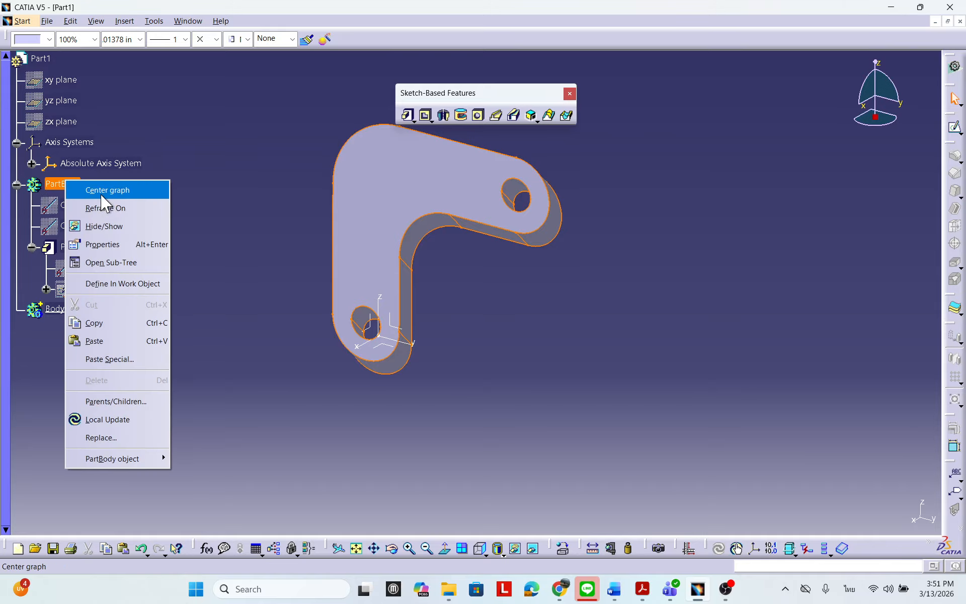
pyautogui.click(108, 227)
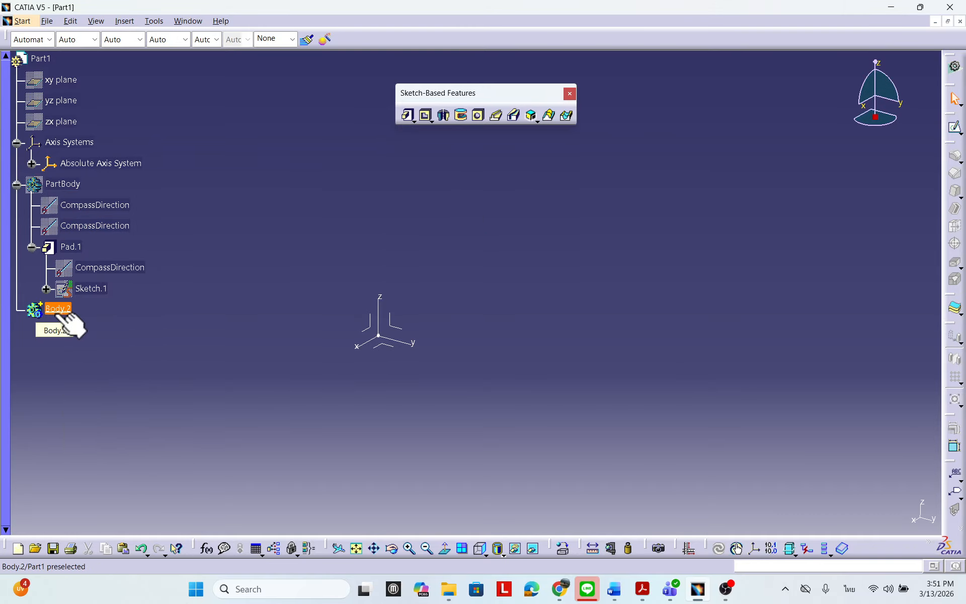
pyautogui.click(59, 309)
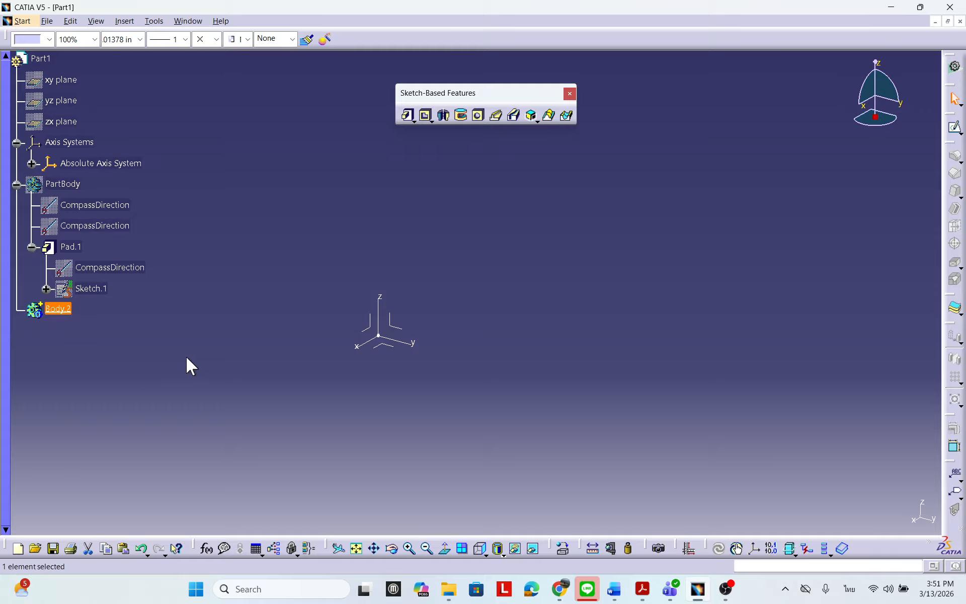
pyautogui.rightClick(66, 185)
pyautogui.click(98, 228)
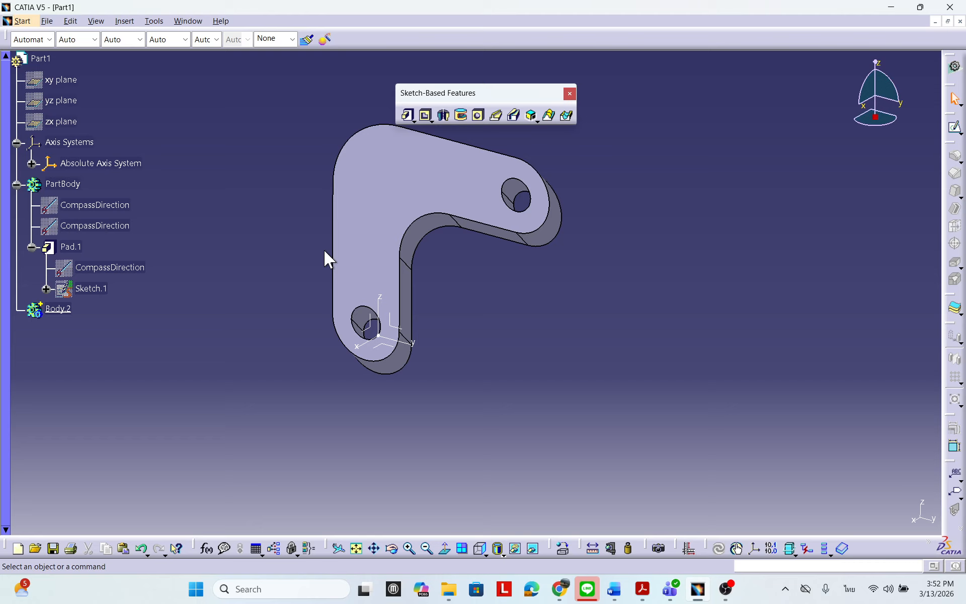
# Start a sketch in the new body on the YZ plane of the absolute axis system.
pyautogui.click(70, 311)
pyautogui.click(137, 346)
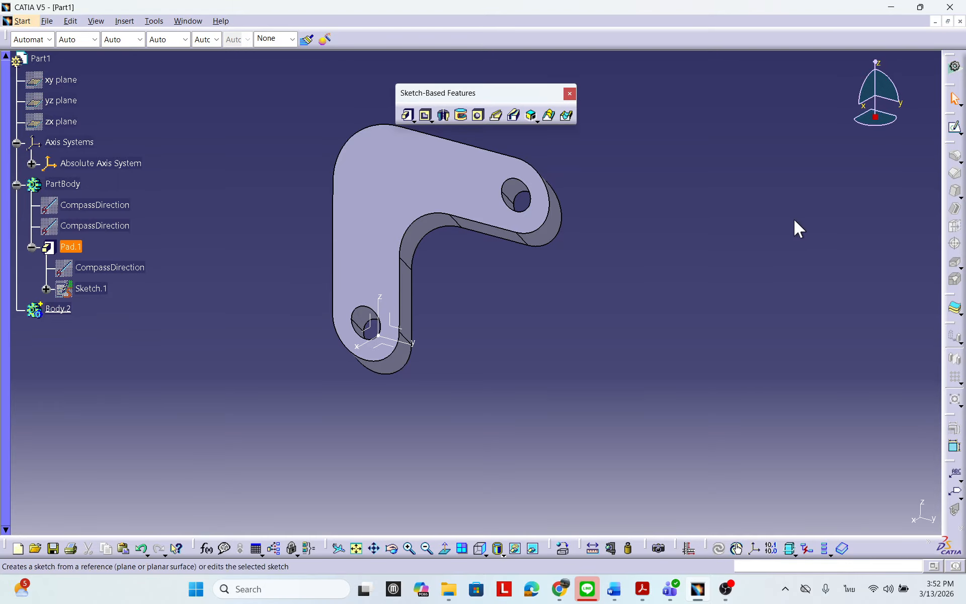
pyautogui.moveTo(831, 221); pyautogui.dragTo(825, 236, button='middle')
pyautogui.click(955, 127)
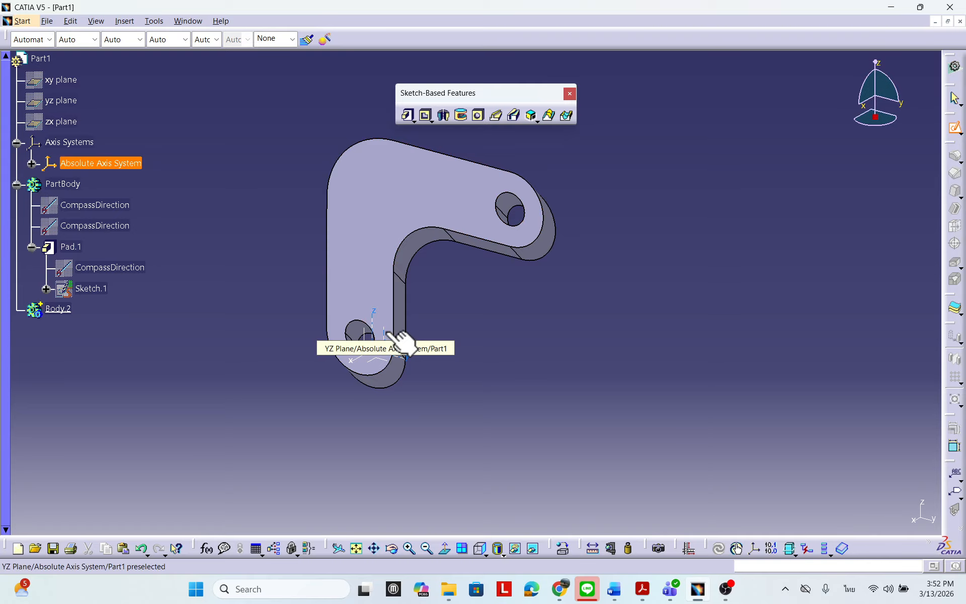
pyautogui.click(390, 333)
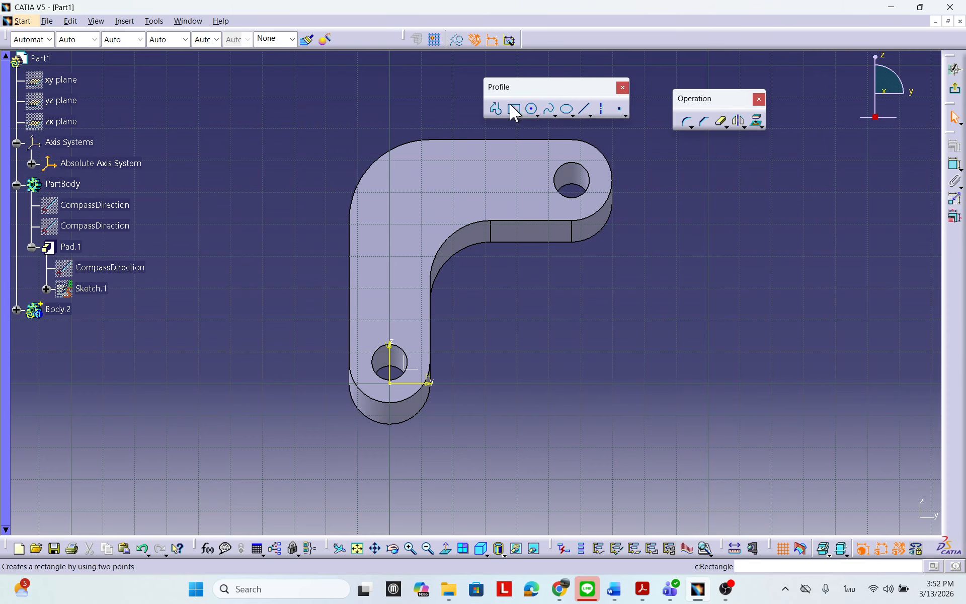
# Start the Profile tool and hide PartBody to clear the sketch plane.
pyautogui.click(496, 109)
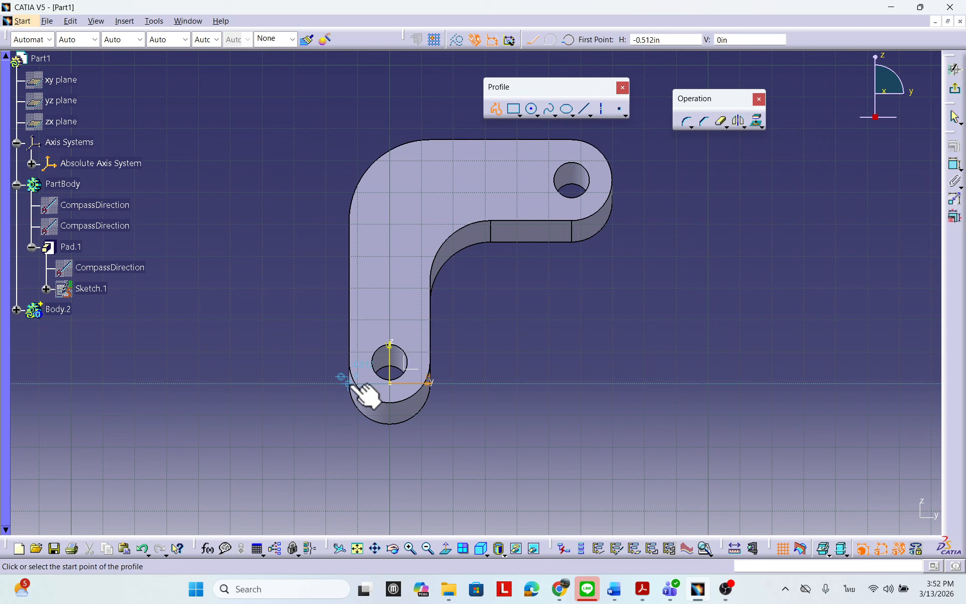
pyautogui.rightClick(62, 184)
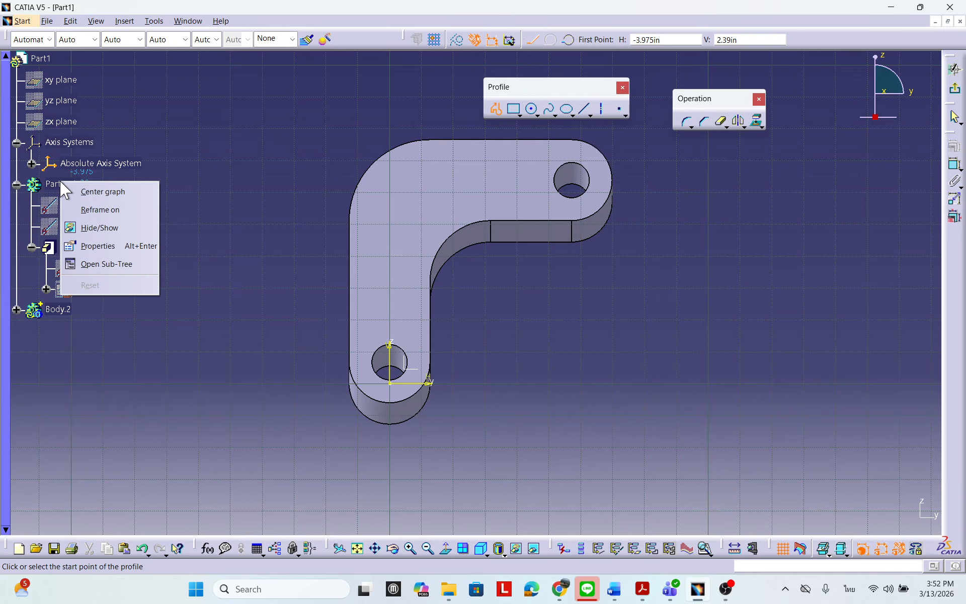
pyautogui.click(101, 231)
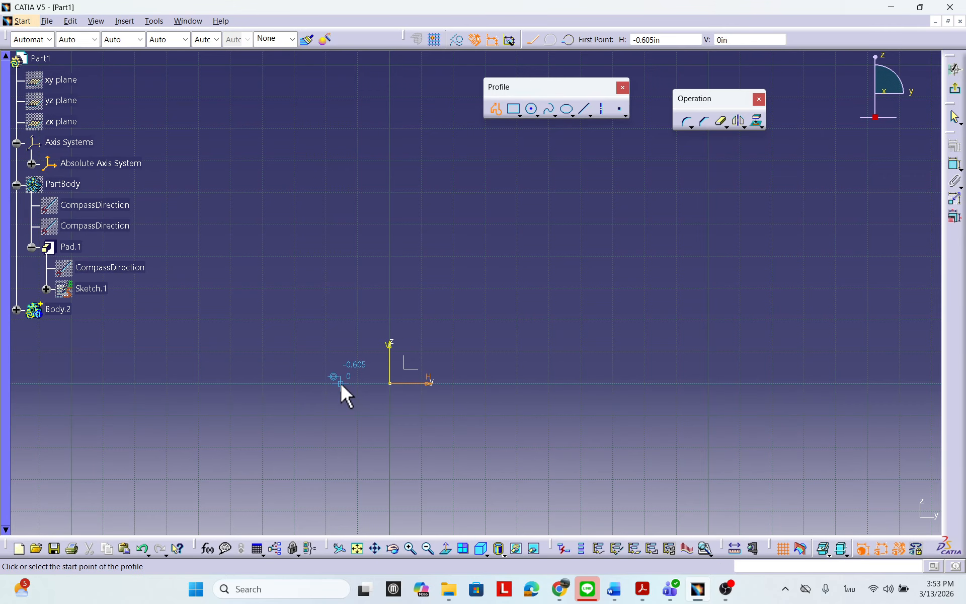
# Open the Sketcher settings under Mechanical Design in the program options to examine the grid spacing and graduations.
pyautogui.click(154, 21)
pyautogui.click(176, 175)
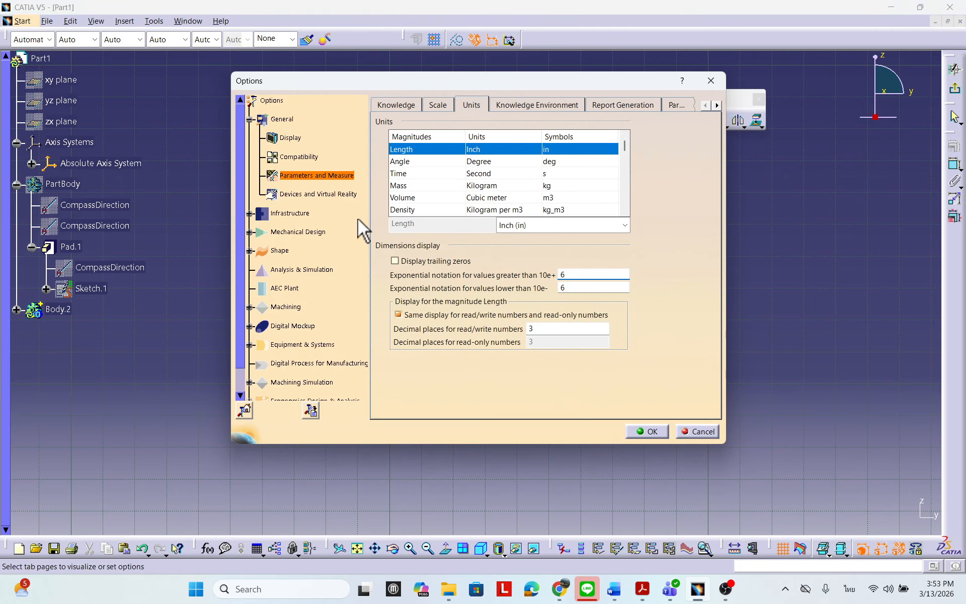
pyautogui.click(250, 231)
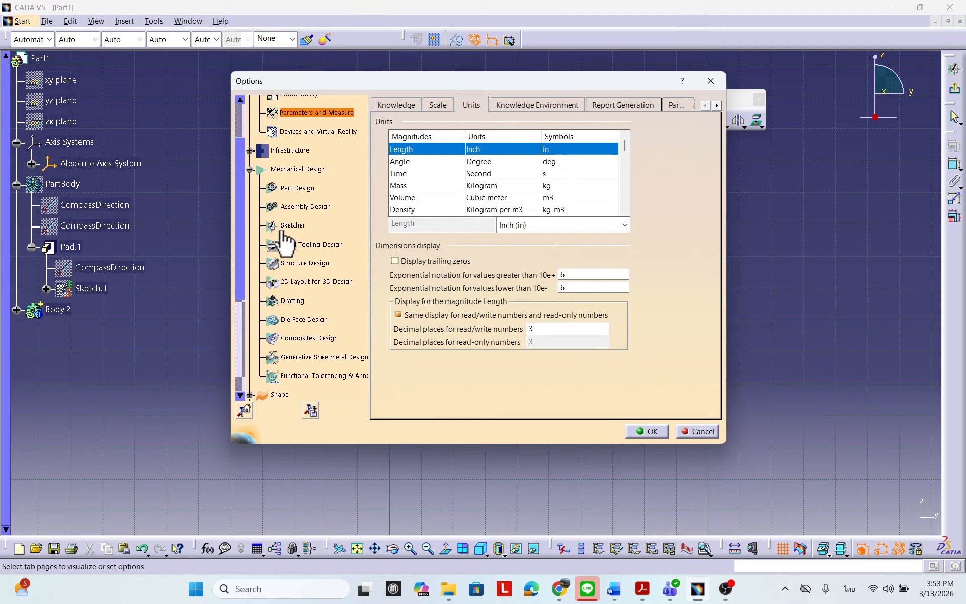
pyautogui.click(304, 187)
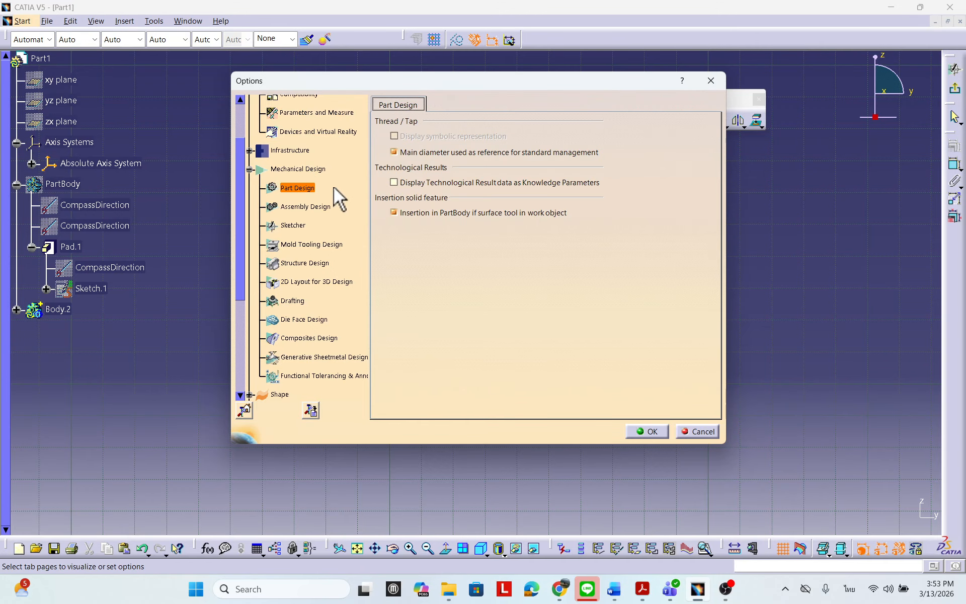
pyautogui.click(293, 225)
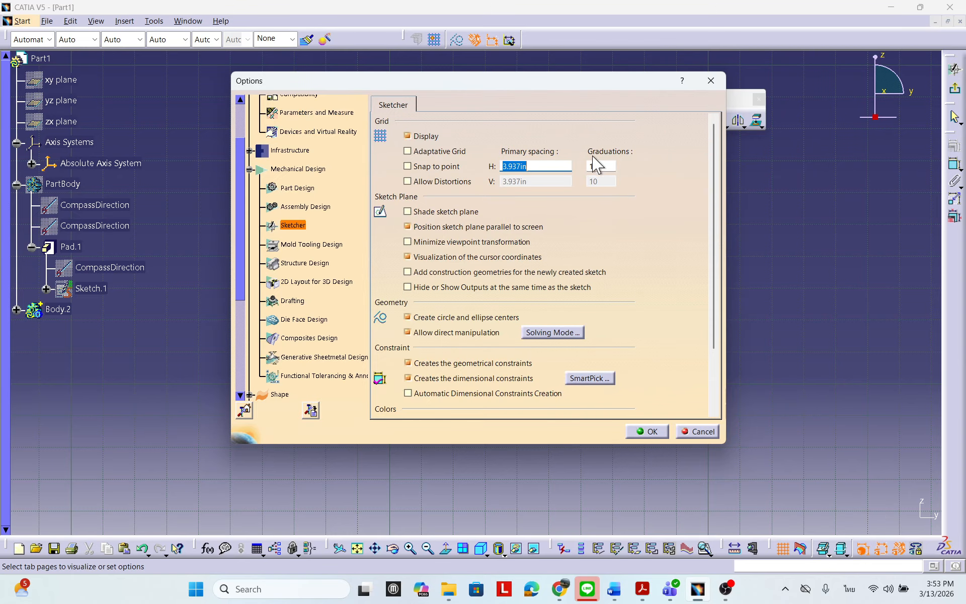
# Reposition the Options window to compare the sketch grid with the primary spacing and graduations settings.
pyautogui.moveTo(604, 81); pyautogui.dragTo(194, 106)
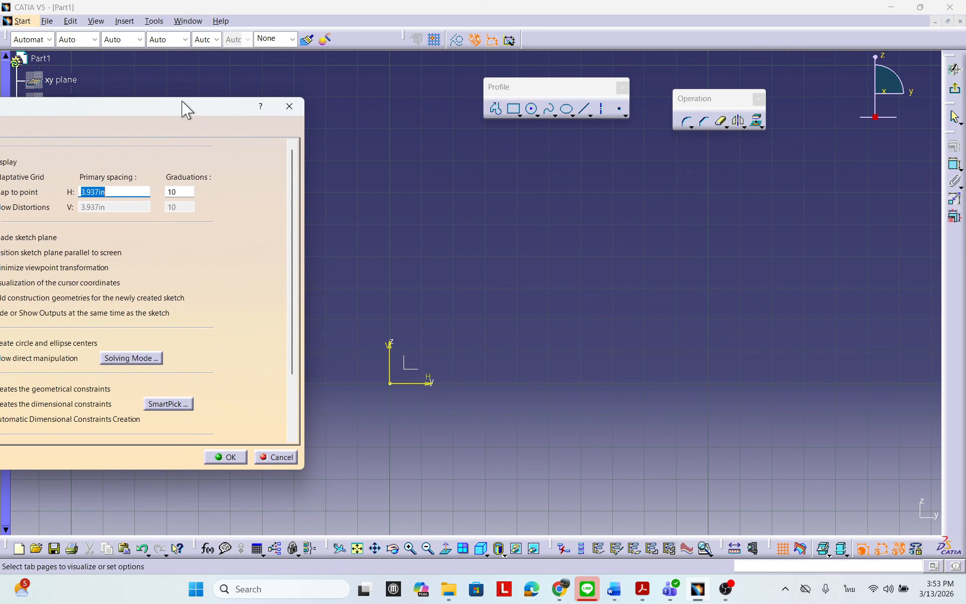
pyautogui.moveTo(185, 108); pyautogui.dragTo(384, 119)
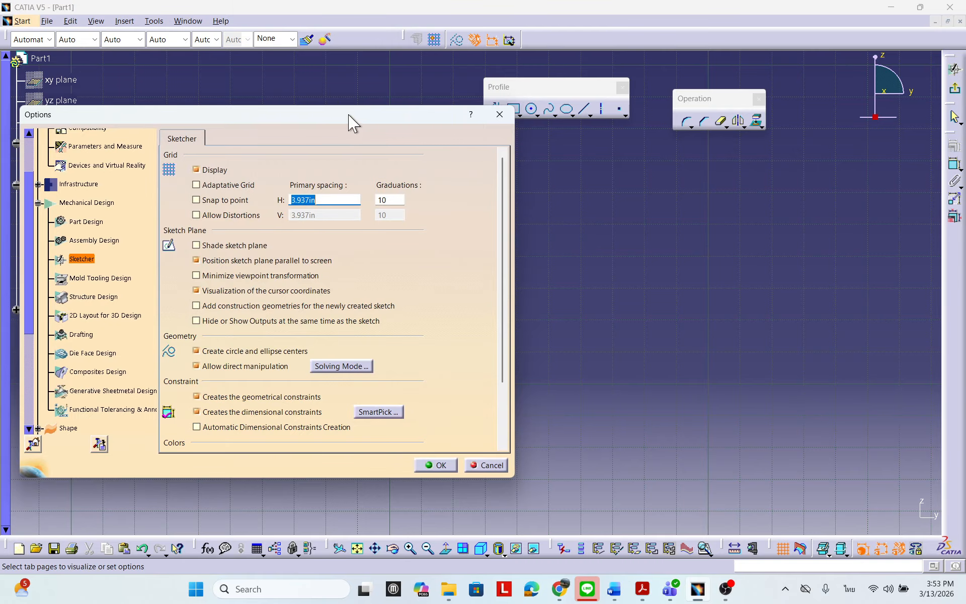
pyautogui.moveTo(351, 121); pyautogui.dragTo(255, 145)
pyautogui.moveTo(267, 108); pyautogui.dragTo(190, 104)
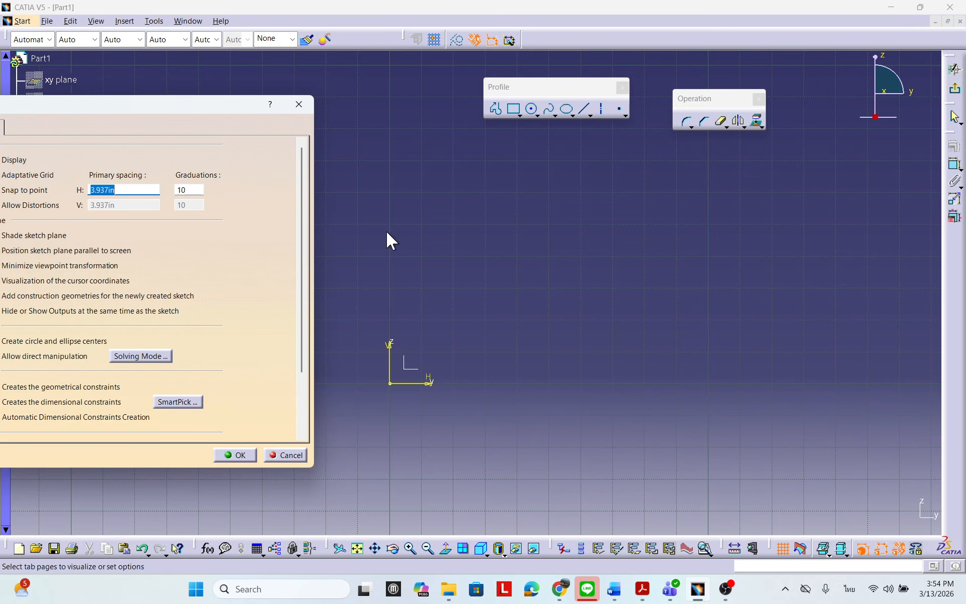
pyautogui.moveTo(151, 104); pyautogui.dragTo(196, 90)
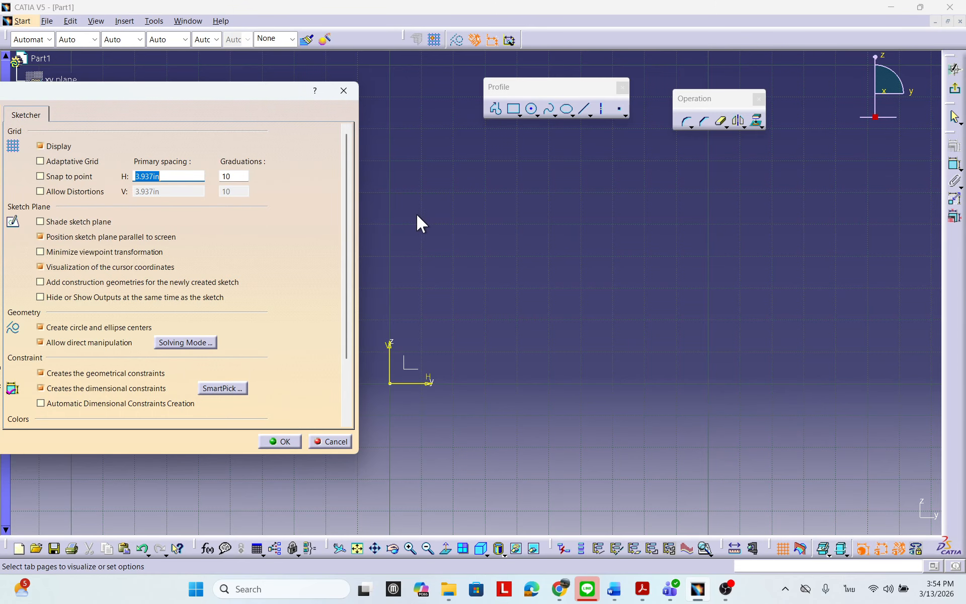
pyautogui.moveTo(224, 86); pyautogui.dragTo(306, 158)
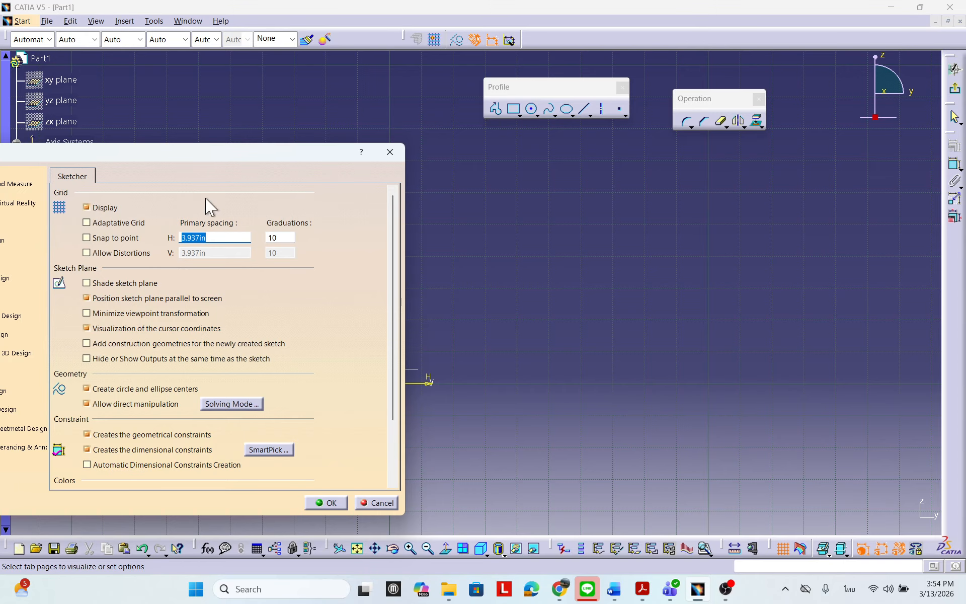
pyautogui.moveTo(247, 152); pyautogui.dragTo(155, 150)
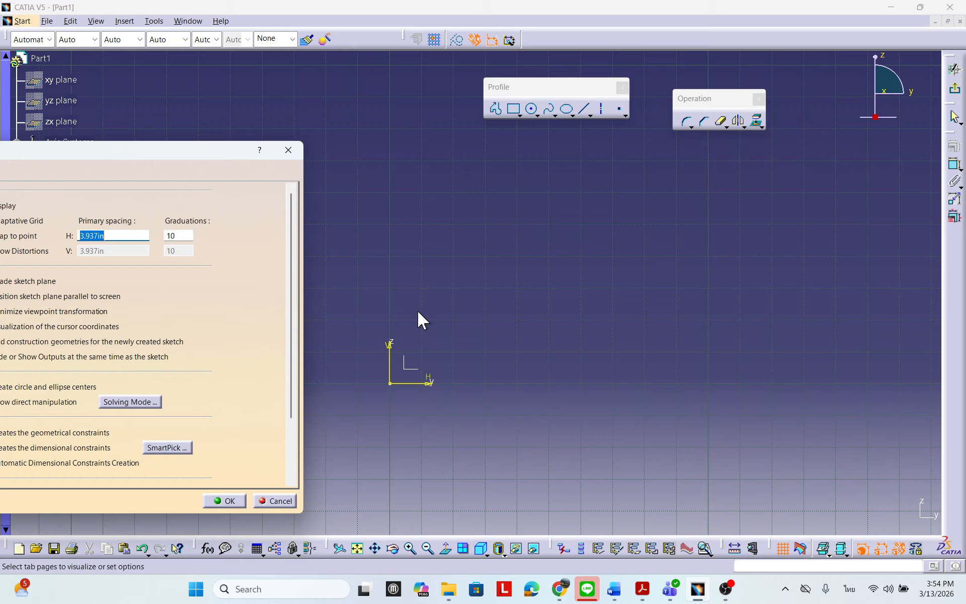
pyautogui.moveTo(161, 150); pyautogui.dragTo(483, 113)
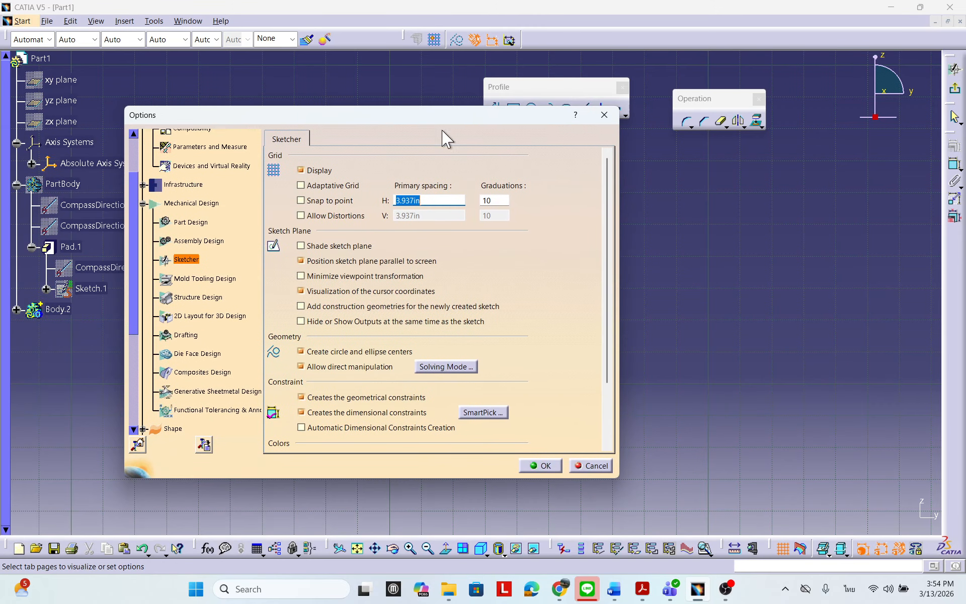
# Compare the length unit setting with the Sketcher grid spacing, and set the length unit to Millimeter (mm).
pyautogui.click(209, 147)
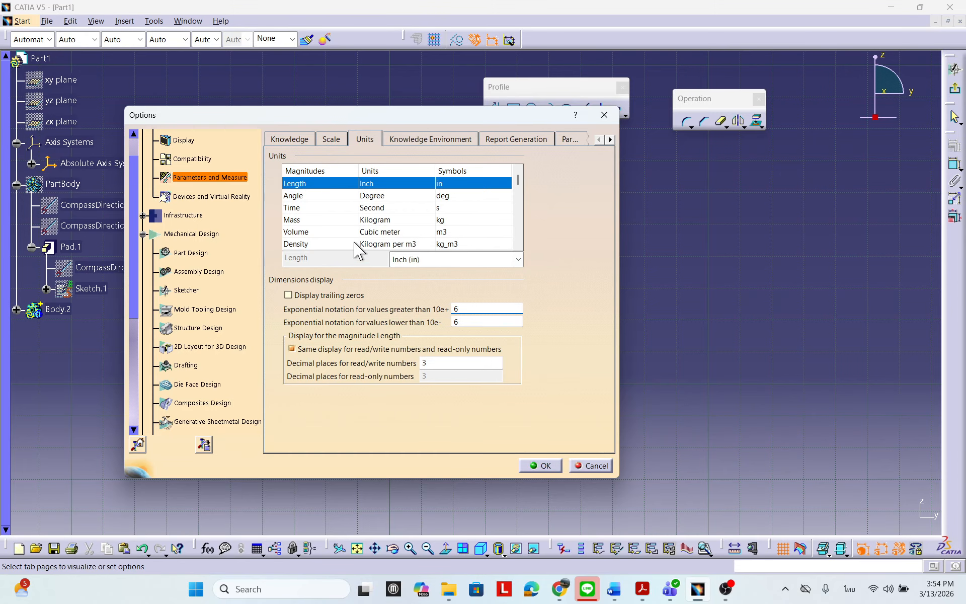
pyautogui.click(186, 290)
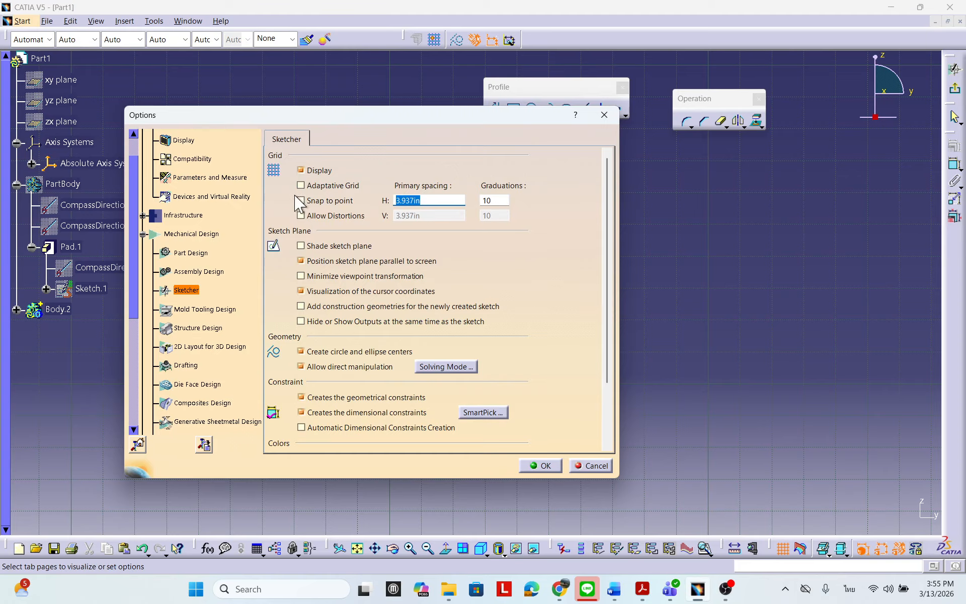
pyautogui.click(210, 178)
pyautogui.click(367, 139)
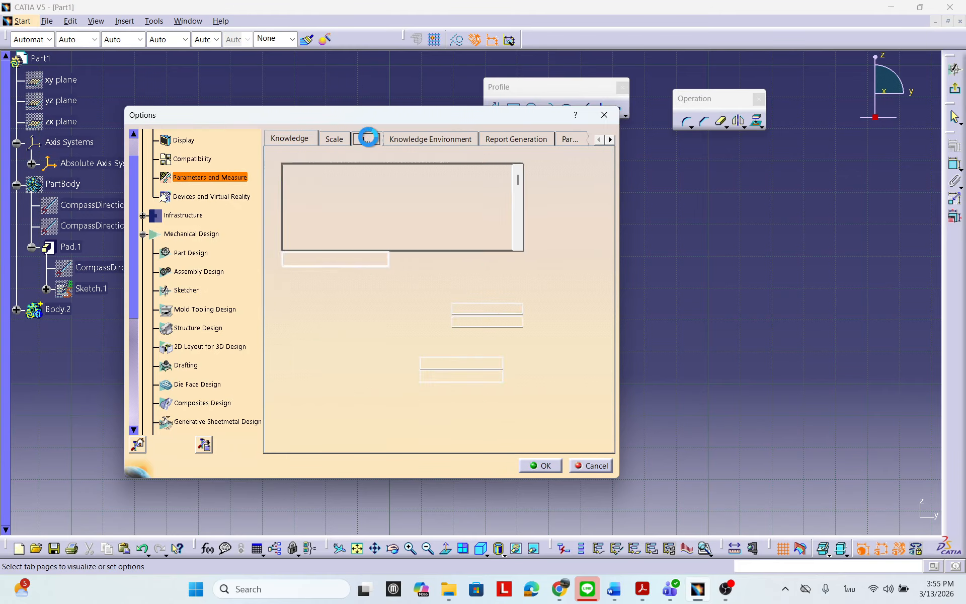
pyautogui.click(466, 261)
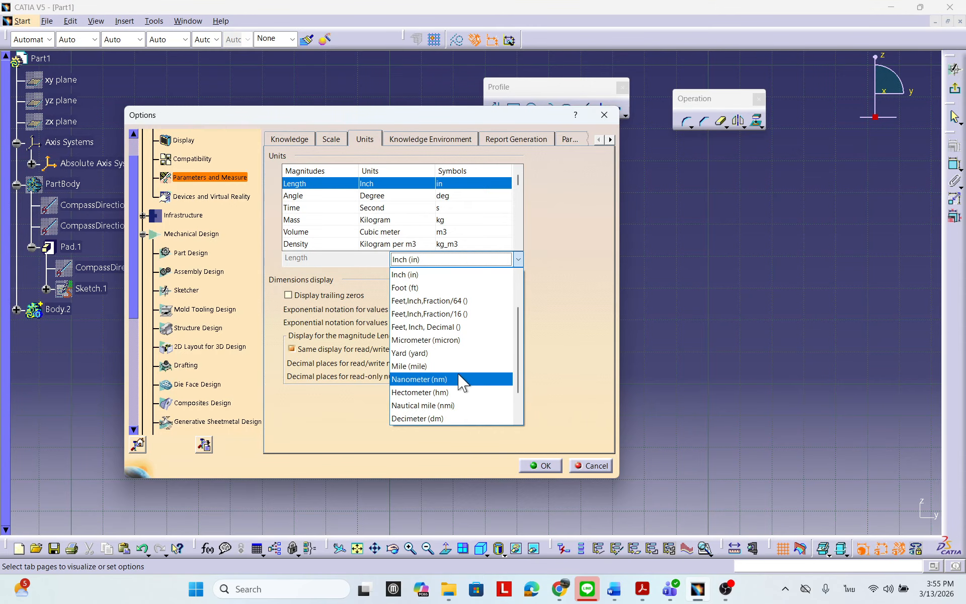
pyautogui.scroll(2, 455, 302)
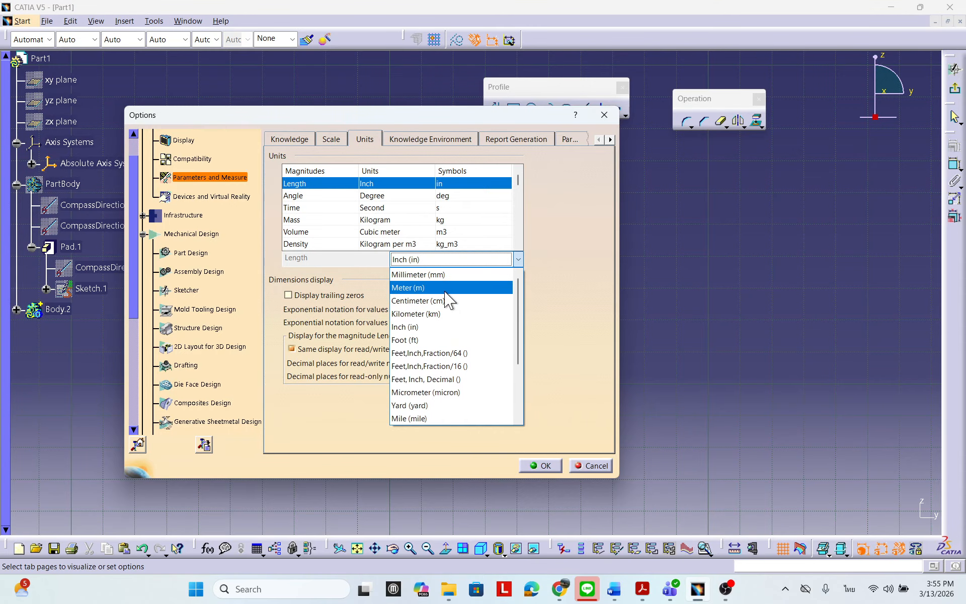
pyautogui.click(436, 275)
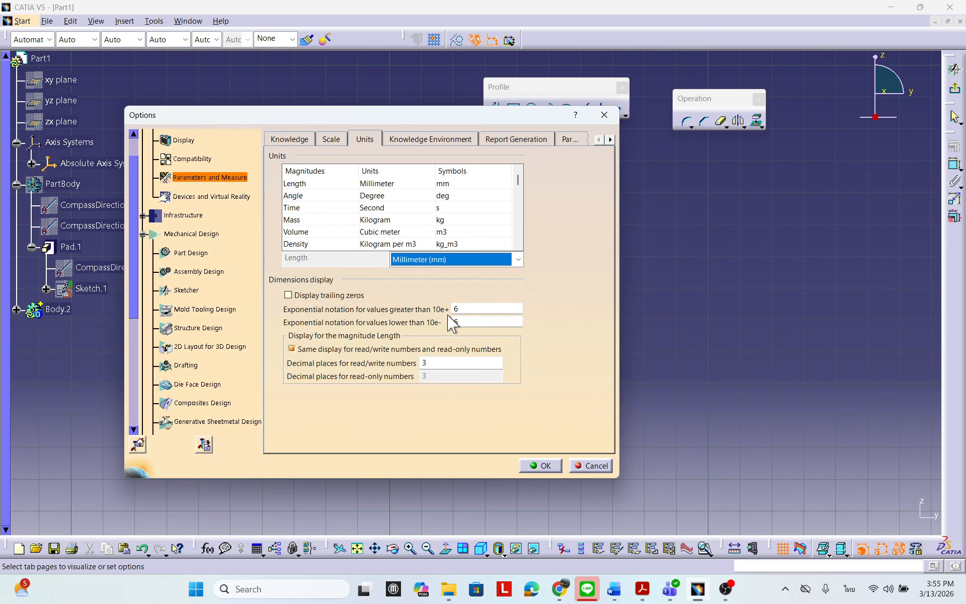
# Accept the unit options, open the Sketcher options and examine the grid spacing and graduations against the sketch grid.
pyautogui.click(555, 469)
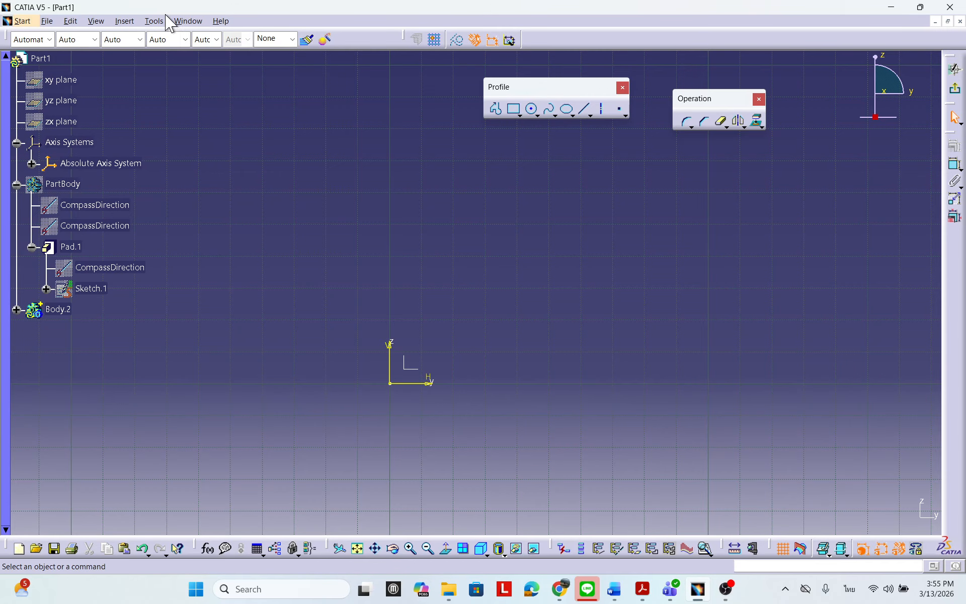
pyautogui.click(154, 21)
pyautogui.click(190, 171)
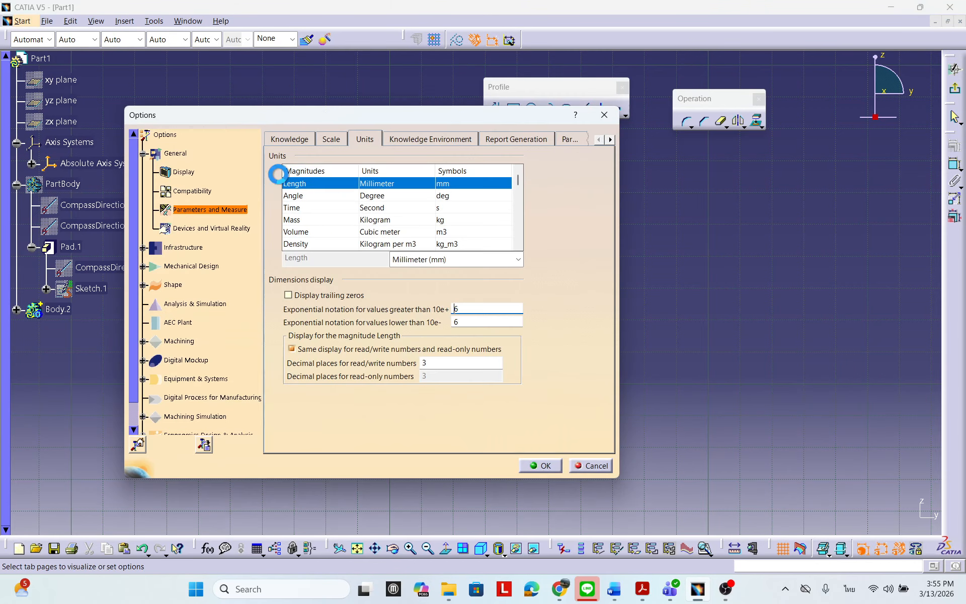
pyautogui.click(190, 266)
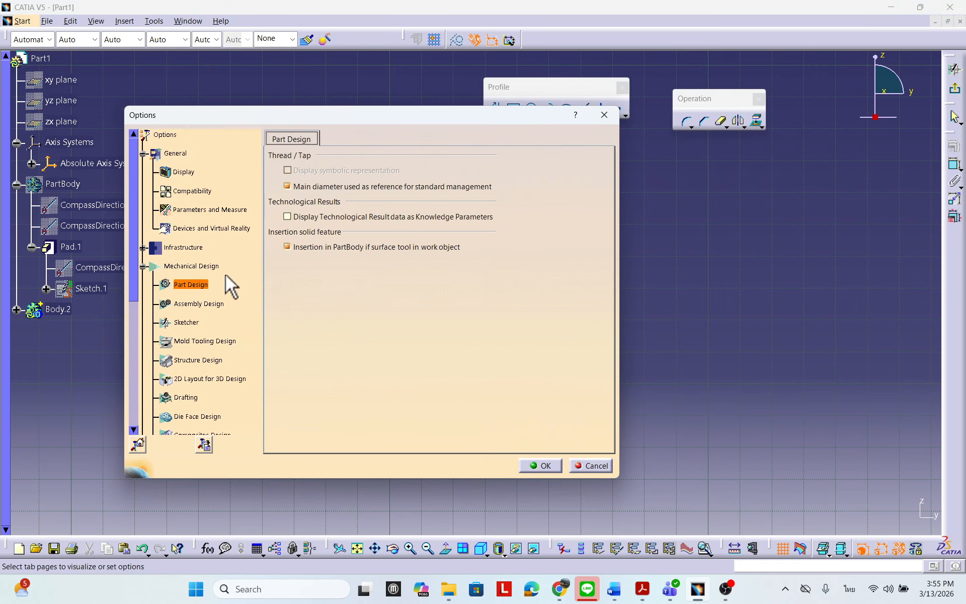
pyautogui.click(192, 322)
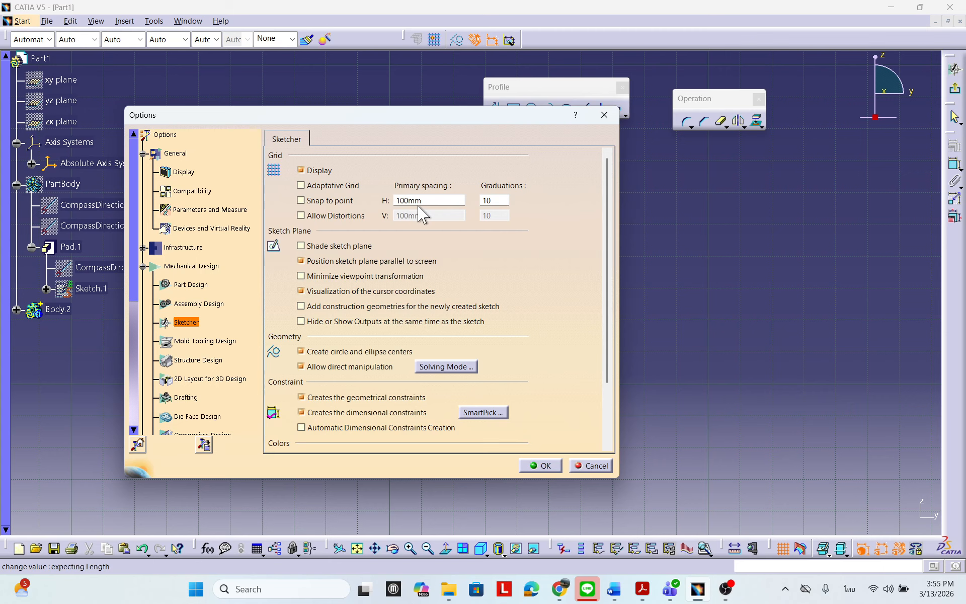
pyautogui.moveTo(438, 120); pyautogui.dragTo(437, 159)
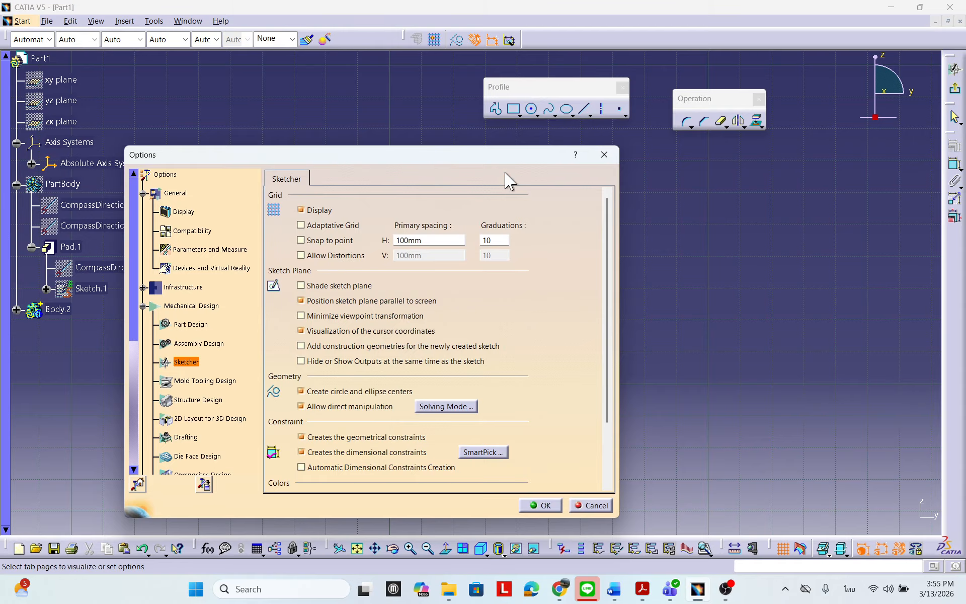
pyautogui.moveTo(506, 156); pyautogui.dragTo(474, 328)
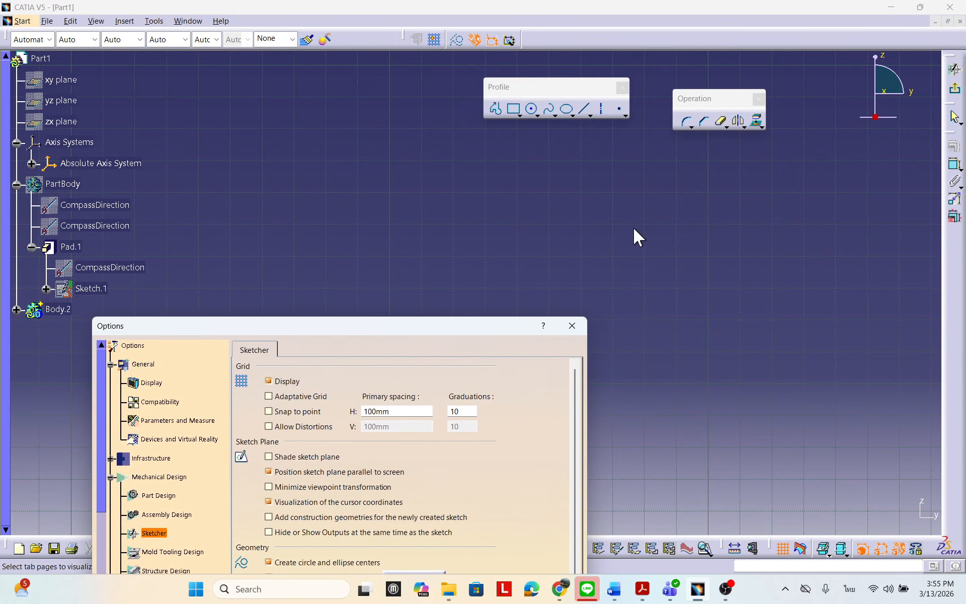
pyautogui.moveTo(412, 329); pyautogui.dragTo(467, 187)
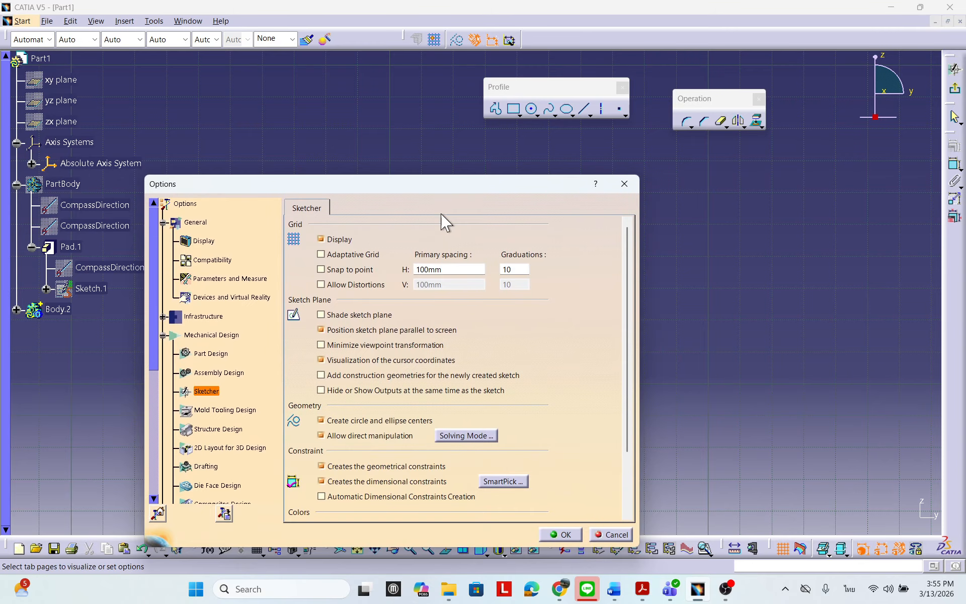
pyautogui.moveTo(442, 195); pyautogui.dragTo(446, 310)
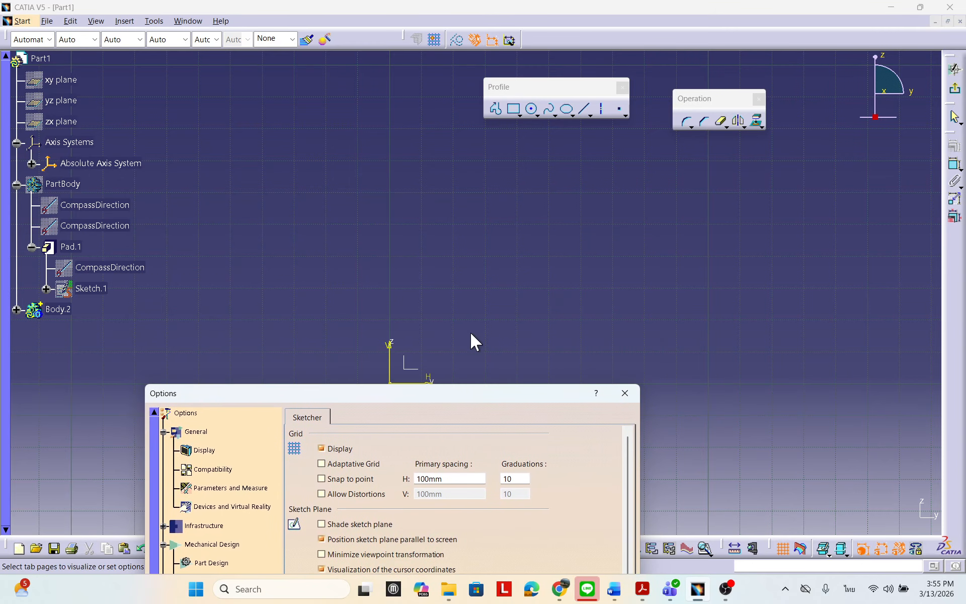
pyautogui.moveTo(464, 398); pyautogui.dragTo(461, 414)
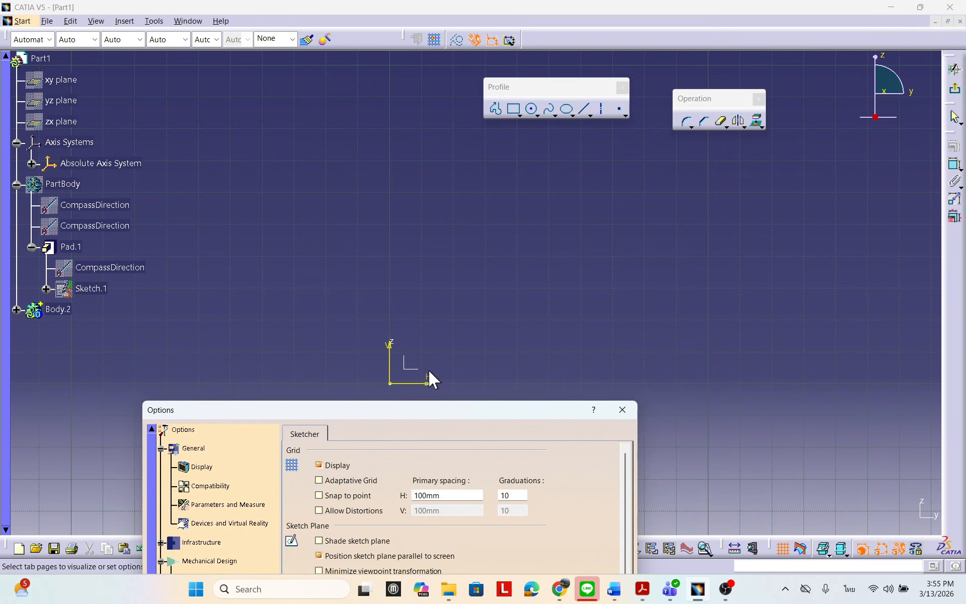
# Set the length unit to inches in the Parameters and Measure options and apply the change.
pyautogui.moveTo(442, 412); pyautogui.dragTo(455, 222)
pyautogui.click(244, 315)
pyautogui.click(573, 570)
# Start the Profile command and consult the bell crank drawing, Figure 8.80, in exercise1.pdf for its dimensions.
pyautogui.moveTo(539, 87); pyautogui.dragTo(521, 99)
pyautogui.moveTo(402, 302); pyautogui.dragTo(387, 324, button='middle')
pyautogui.click(478, 121)
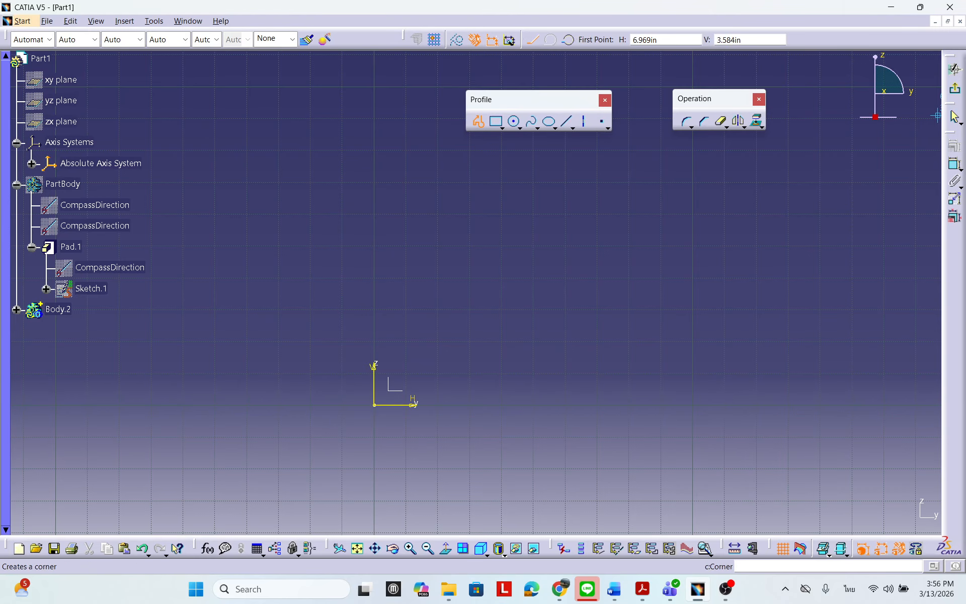
pyautogui.moveTo(965, 390); pyautogui.dragTo(498, 117)
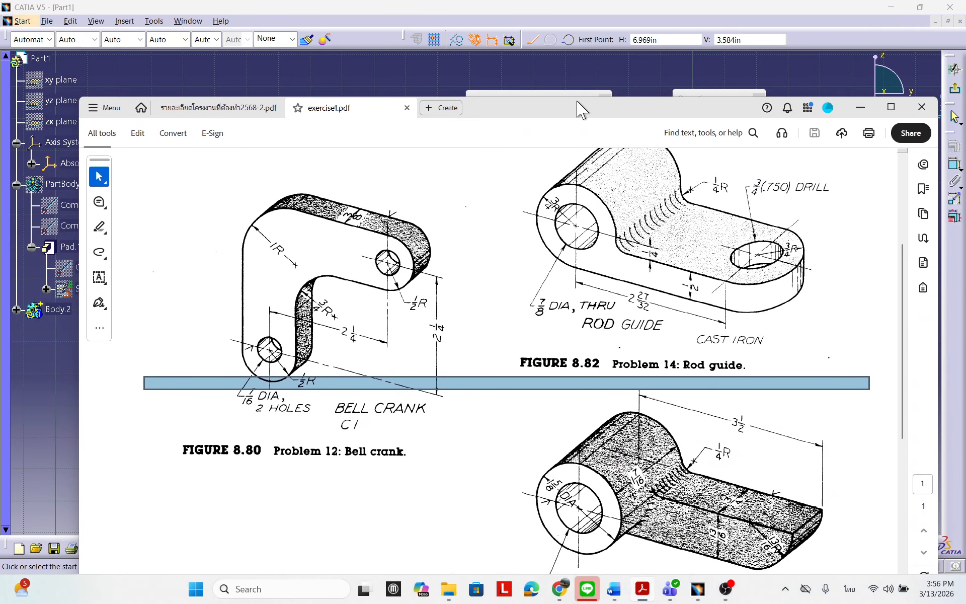
pyautogui.moveTo(557, 113); pyautogui.dragTo(965, 108)
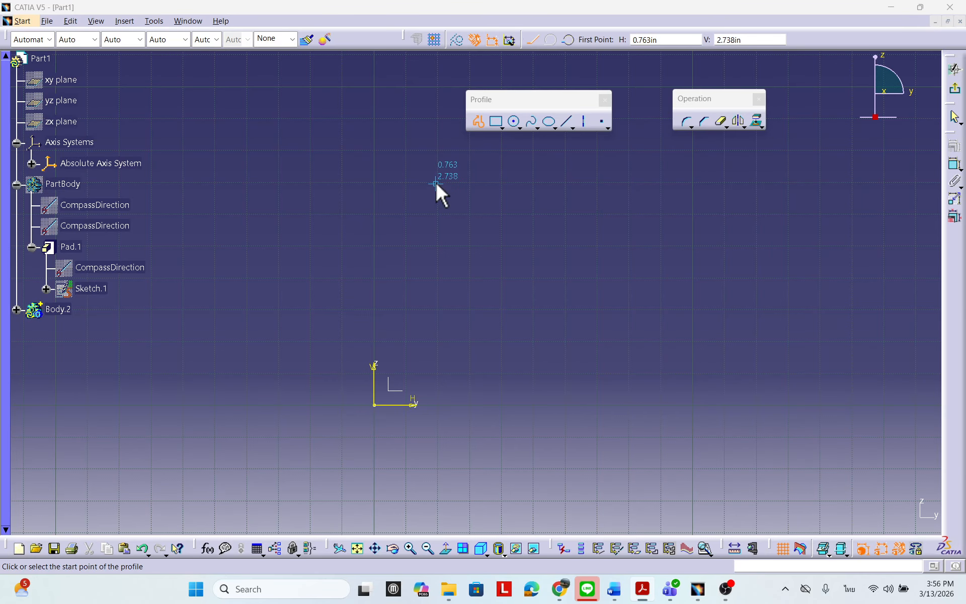
# Sketch a vertical line about 2.2 in long, starting on the horizontal axis just left of the origin.
pyautogui.click(342, 404)
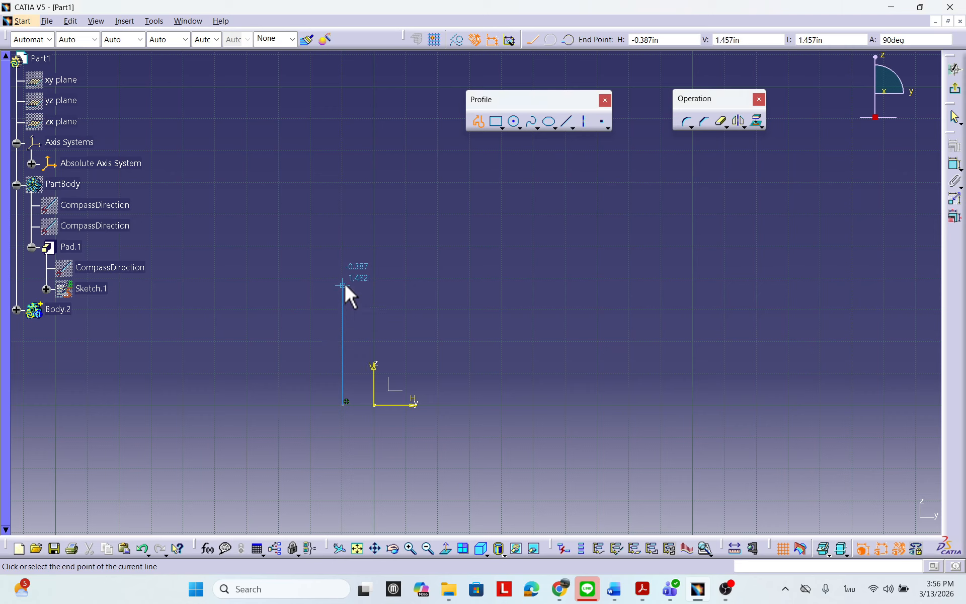
pyautogui.click(343, 224)
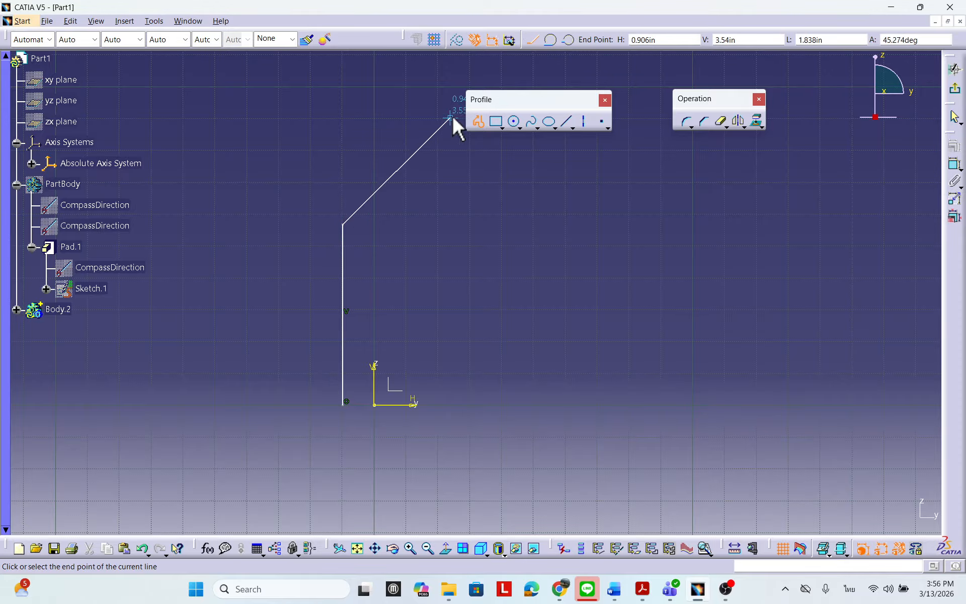
# Undock the Sketch tools toolbar and place it over the drawing area near the Profile toolbar.
pyautogui.moveTo(411, 29)
pyautogui.mouseDown()
pyautogui.moveTo(401, 47)
pyautogui.moveTo(155, 155)
pyautogui.moveTo(88, 103)
pyautogui.mouseUp()
pyautogui.moveTo(317, 89); pyautogui.dragTo(319, 87)
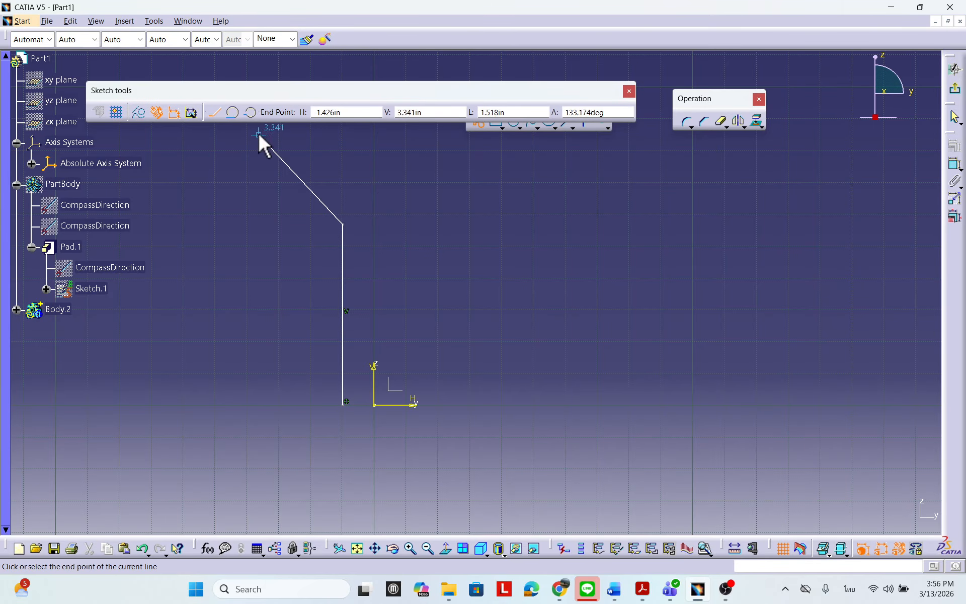
pyautogui.moveTo(183, 100); pyautogui.dragTo(155, 96)
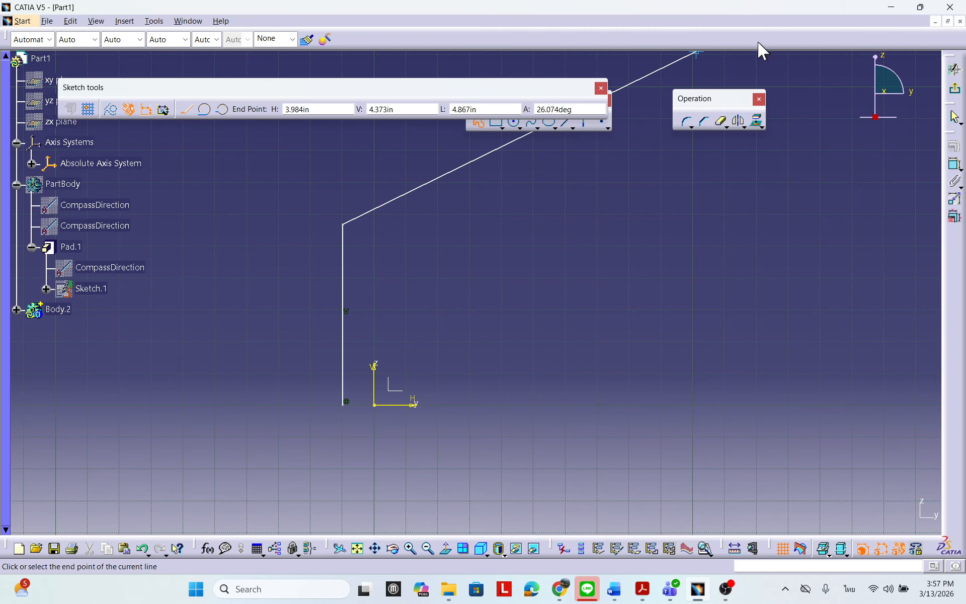
pyautogui.rightClick(776, 46)
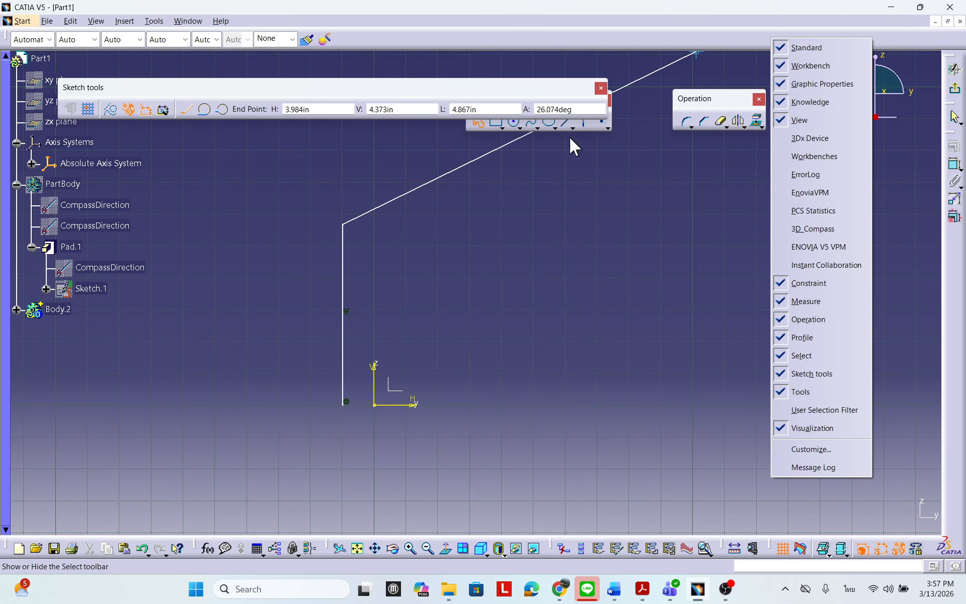
pyautogui.click(466, 91)
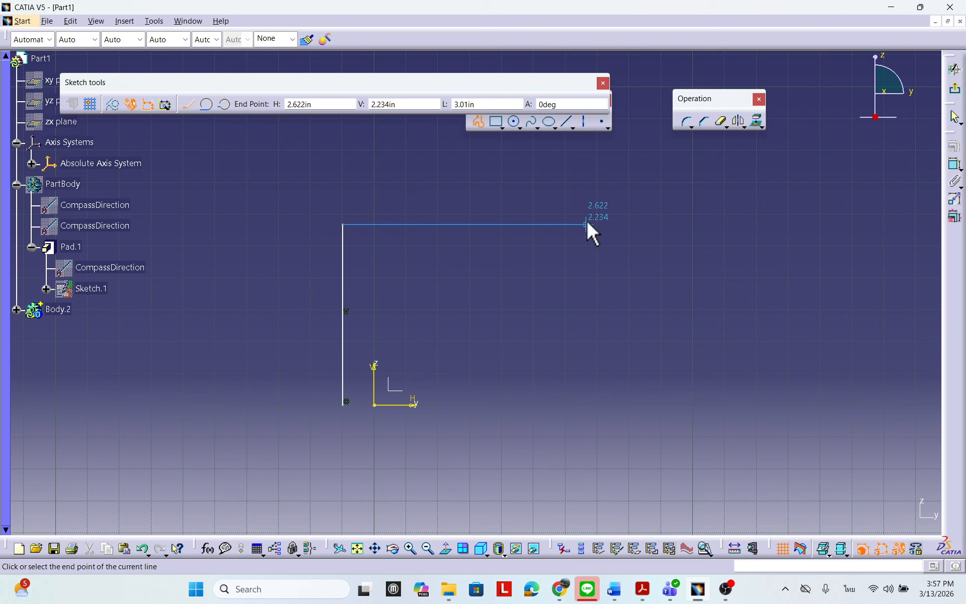
pyautogui.moveTo(484, 87); pyautogui.dragTo(486, 78)
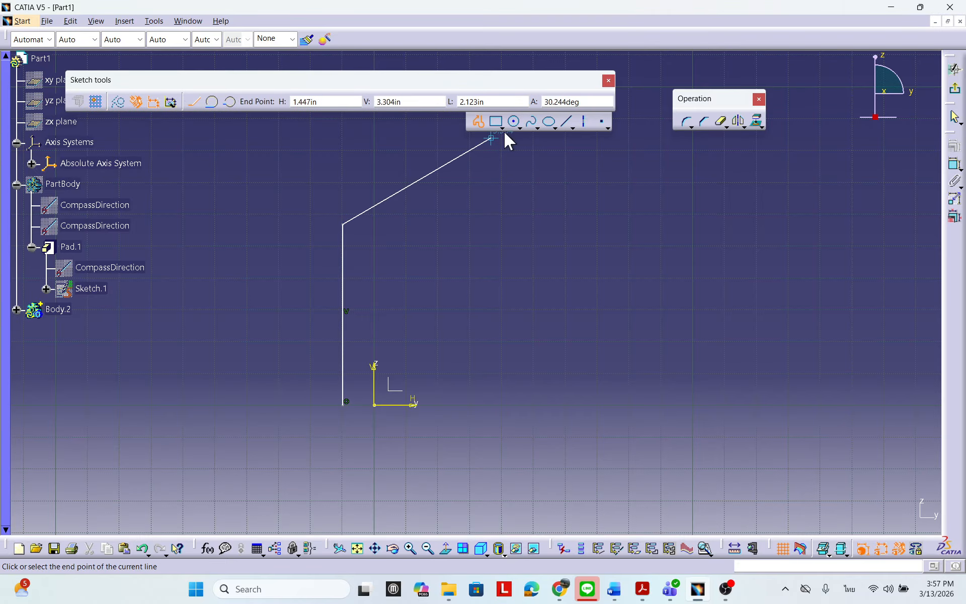
# Leave the Profile command and delete the vertical line left of the origin.
pyautogui.click(476, 122)
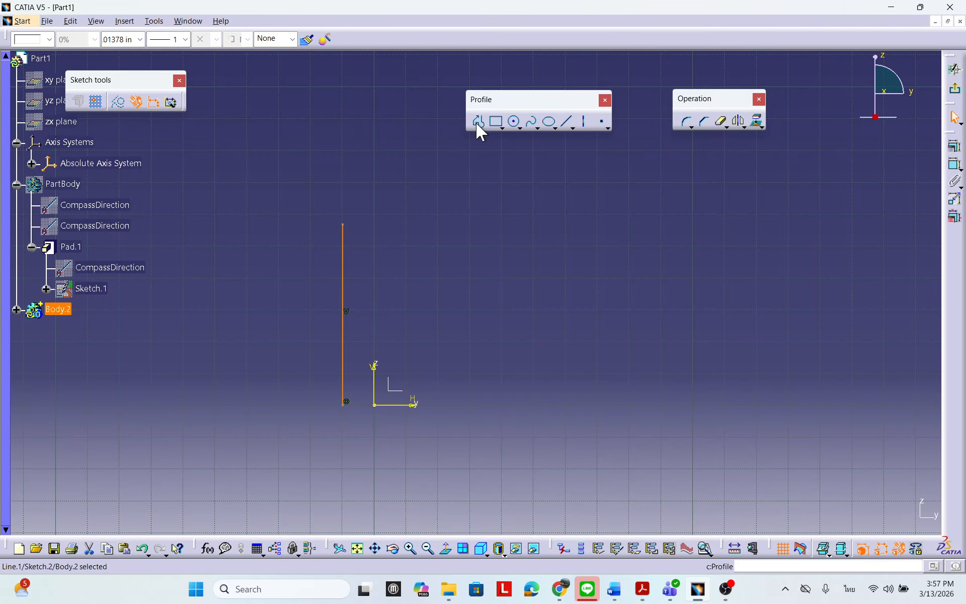
pyautogui.doubleClick(345, 269)
pyautogui.press('Delete')
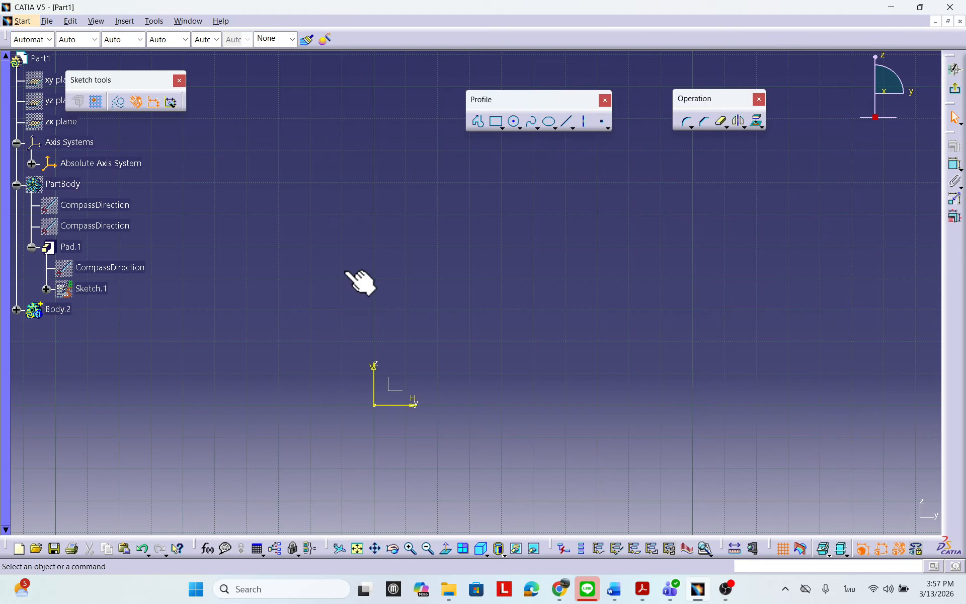
# Start a new profile with a vertical line up from the horizontal axis left of the origin, followed by a quarter-circle tangent arc.
pyautogui.moveTo(102, 80); pyautogui.dragTo(234, 72)
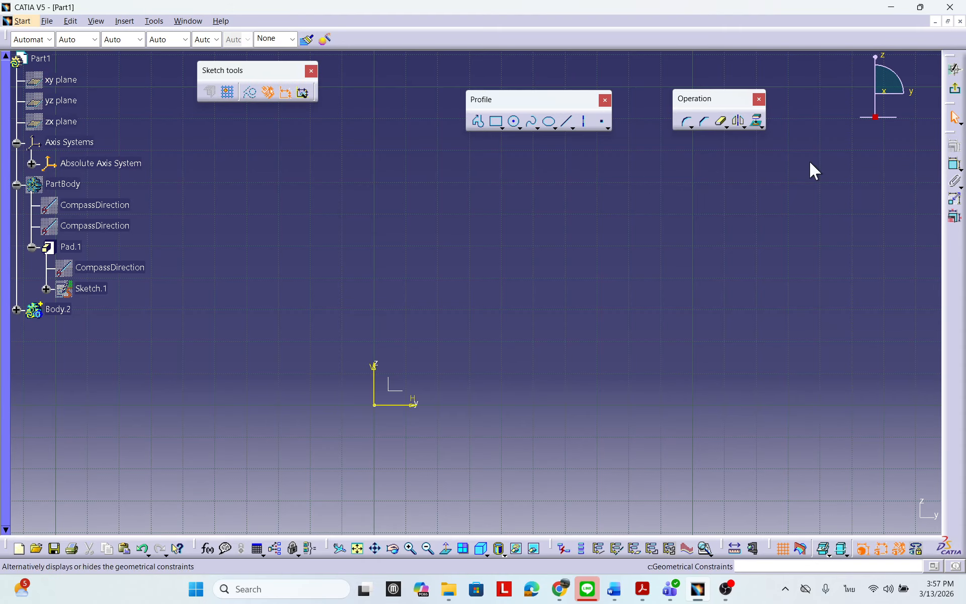
pyautogui.click(479, 121)
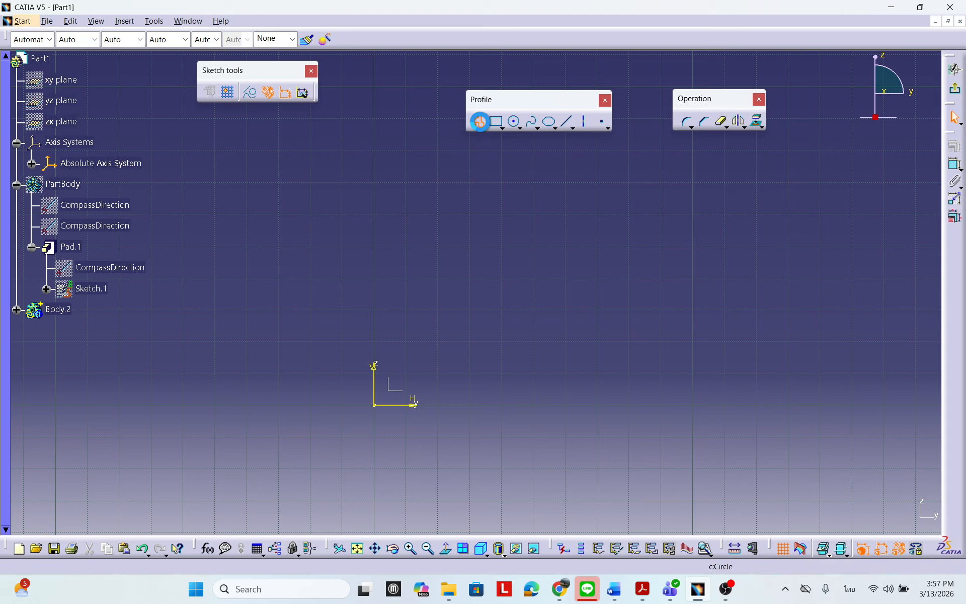
pyautogui.click(341, 404)
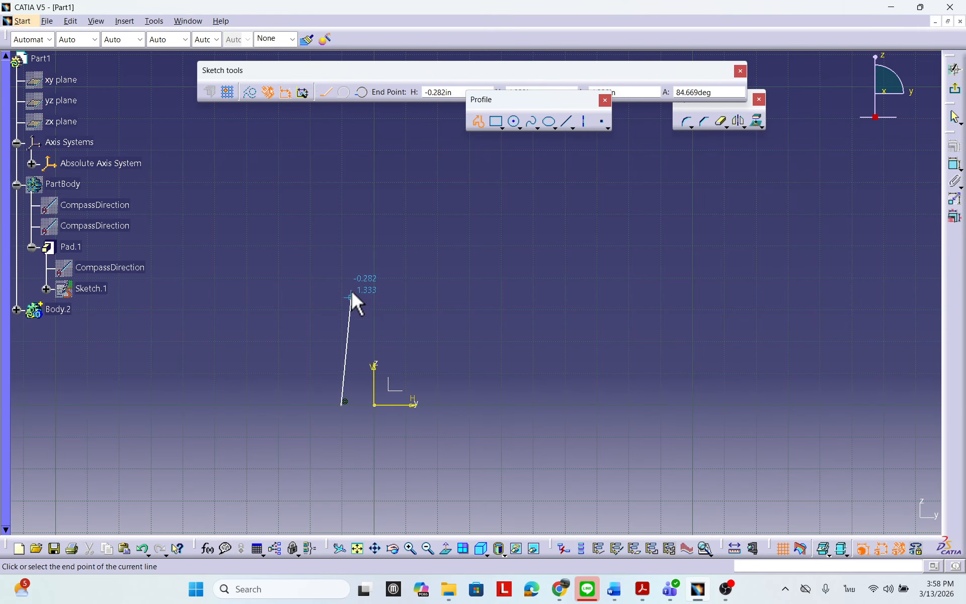
pyautogui.click(341, 227)
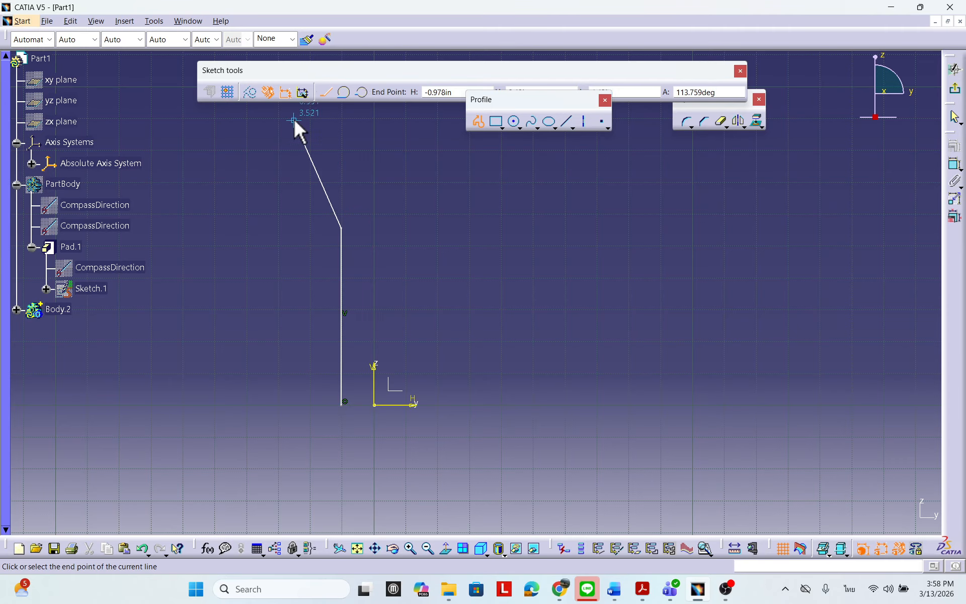
pyautogui.click(344, 92)
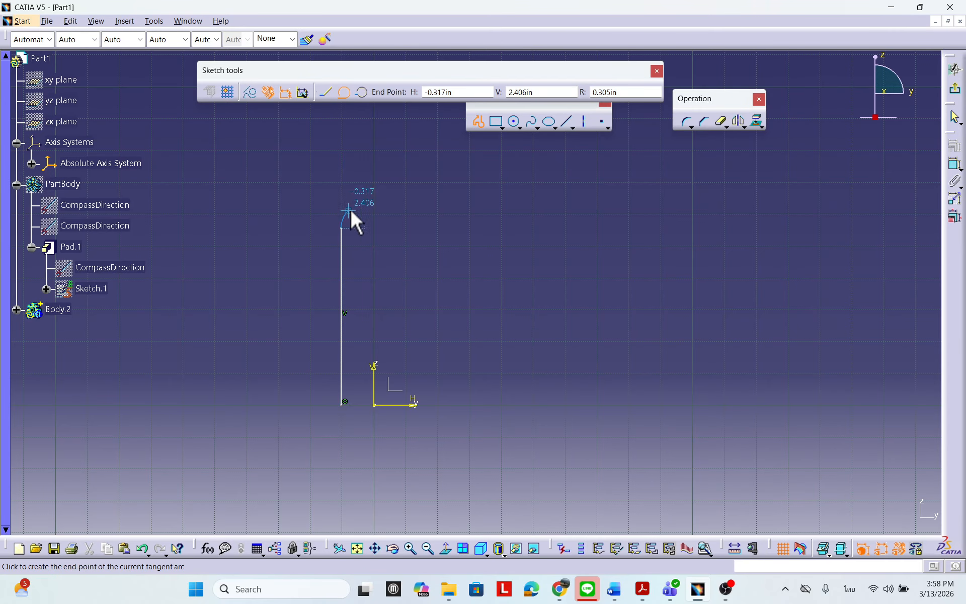
pyautogui.click(374, 195)
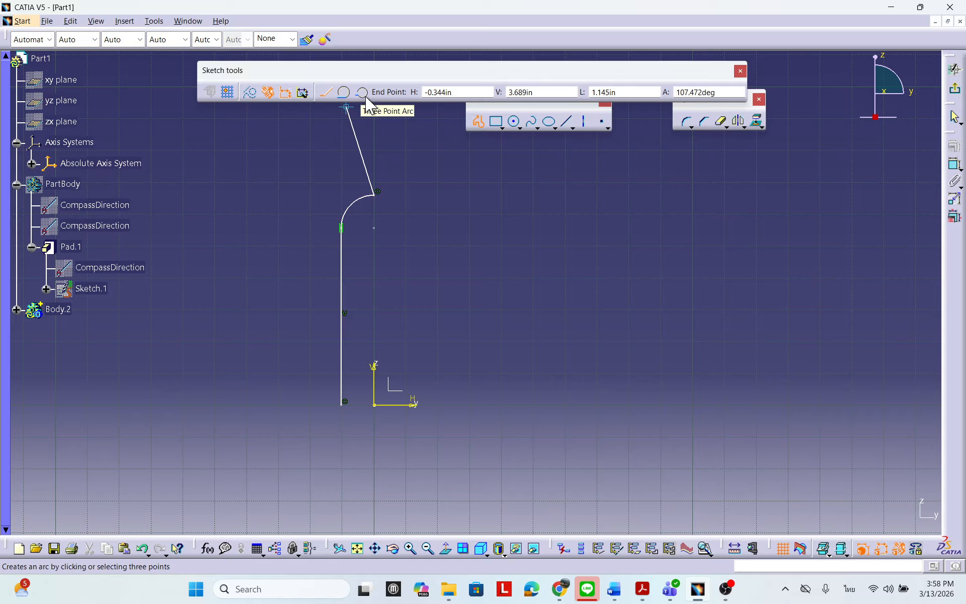
# Continue the profile with a horizontal line to the right and a half-circle tangent arc curving back underneath.
pyautogui.click(545, 195)
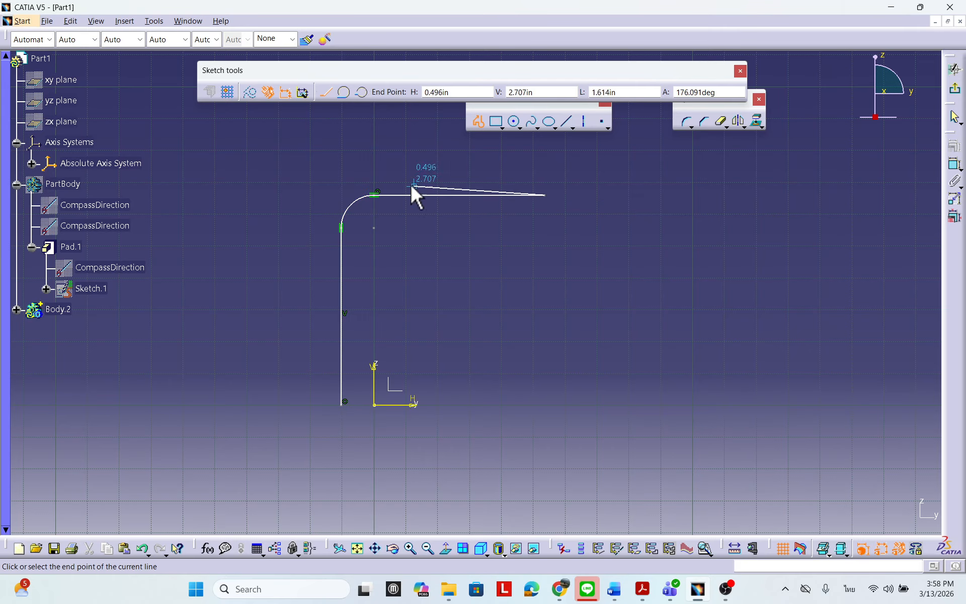
pyautogui.click(343, 92)
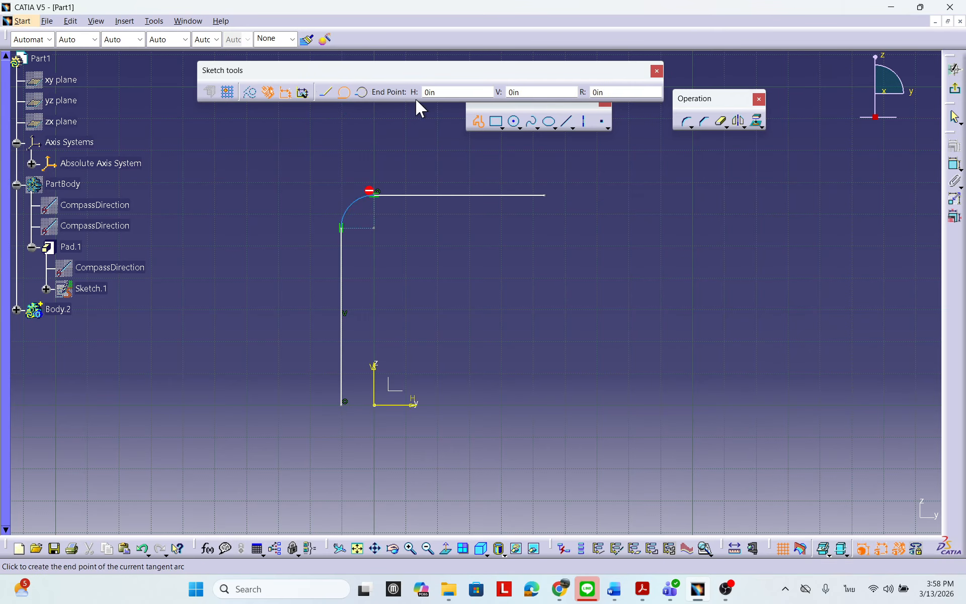
pyautogui.click(544, 265)
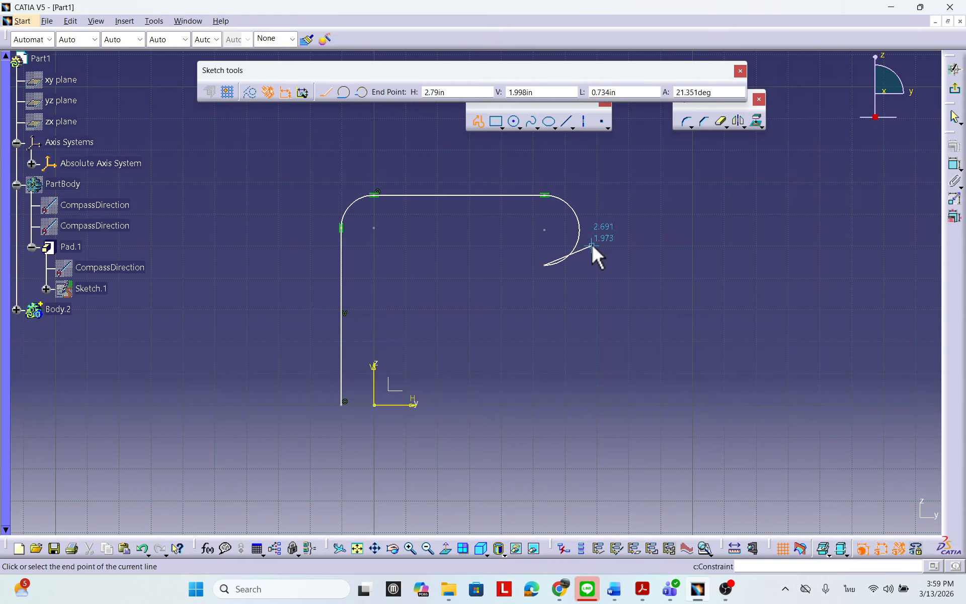
# Complete the profile back through an inner tangent arc and down to the horizontal axis, closing it with a tangent arc below the origin.
pyautogui.click(534, 264)
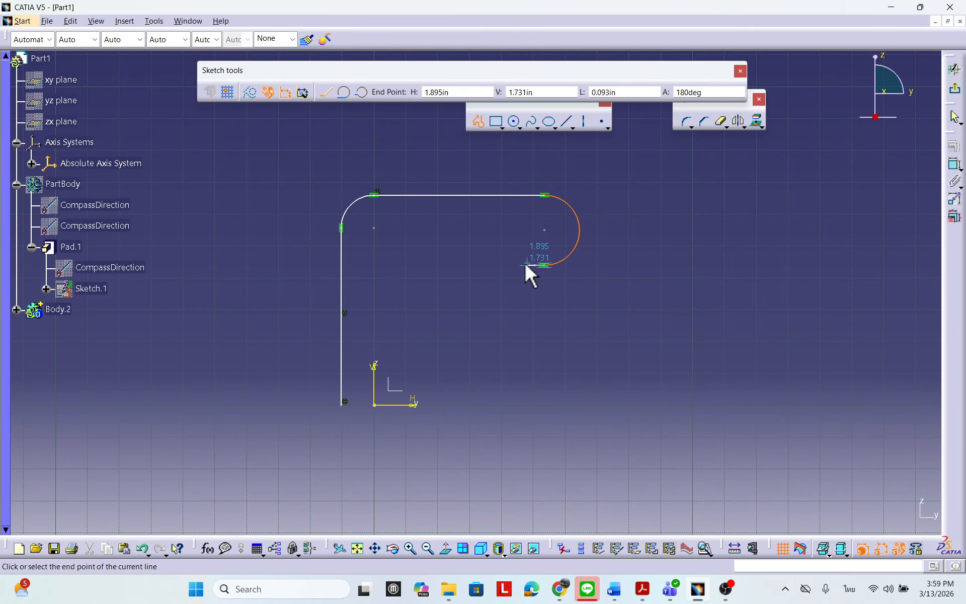
pyautogui.click(432, 265)
pyautogui.moveTo(431, 264); pyautogui.dragTo(413, 283)
pyautogui.click(414, 405)
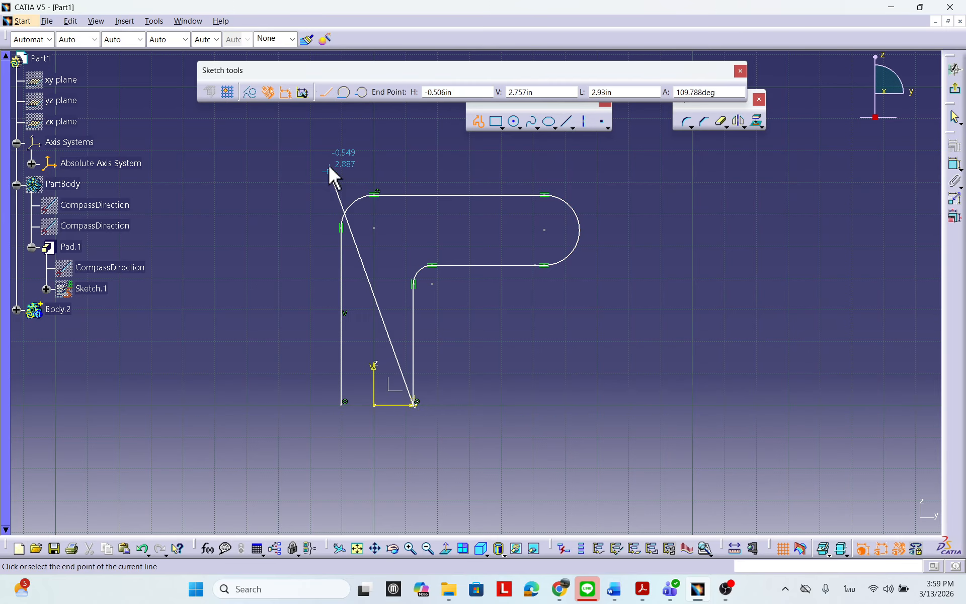
pyautogui.click(345, 93)
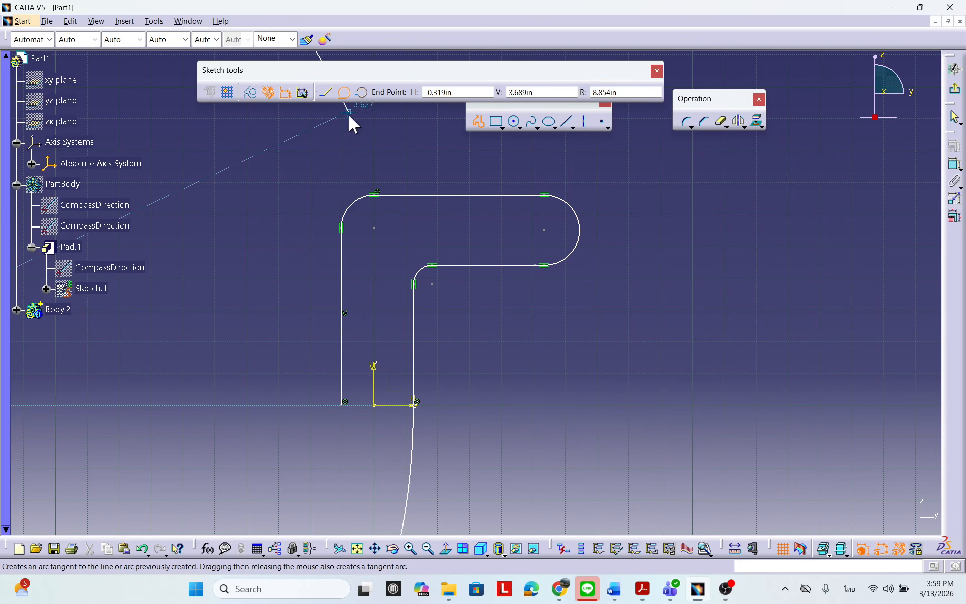
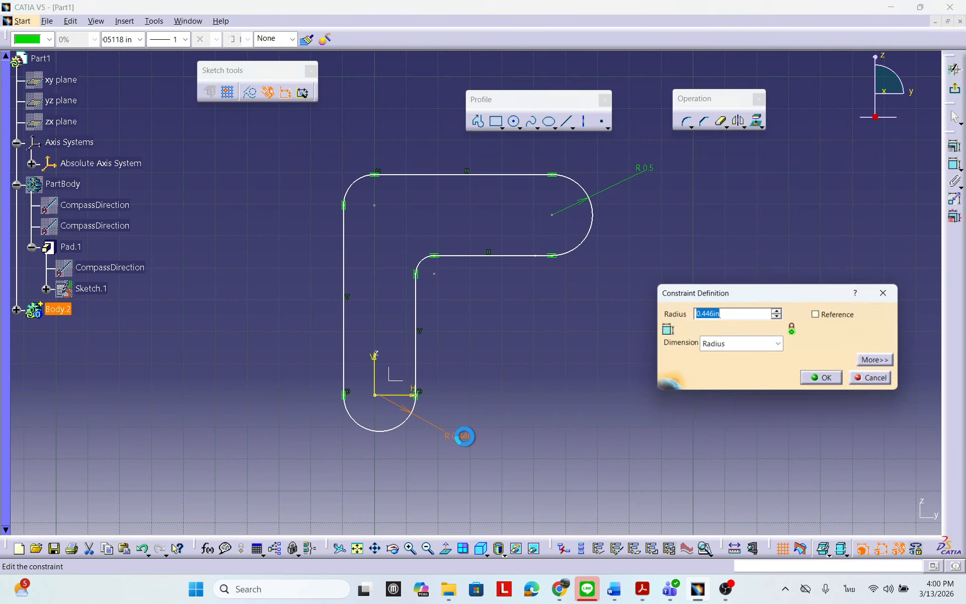
# Set the lower arc's radius to 0.5 in and move the arc sideways so its centre lies left of the origin.
pyautogui.write('0.5')
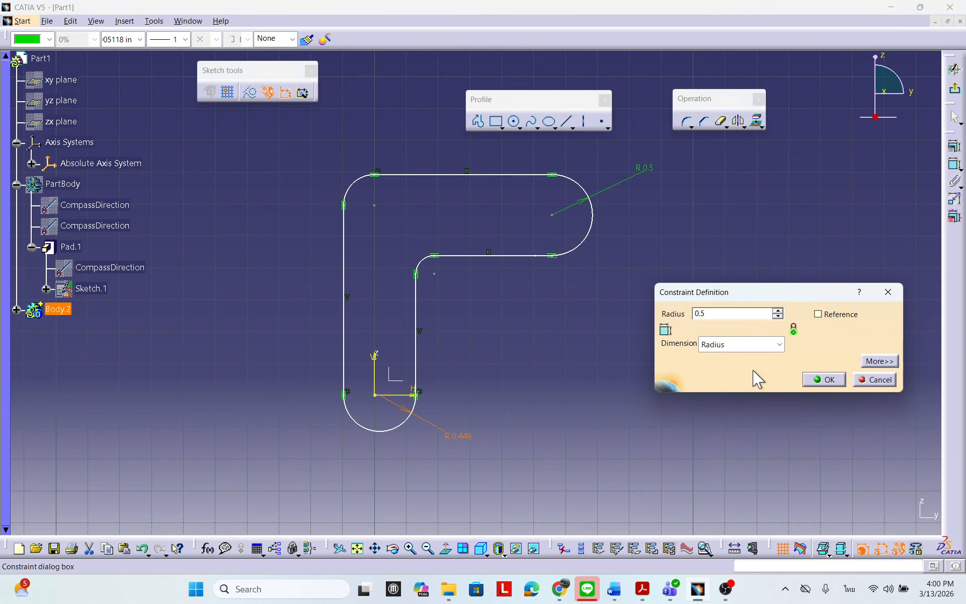
pyautogui.click(825, 381)
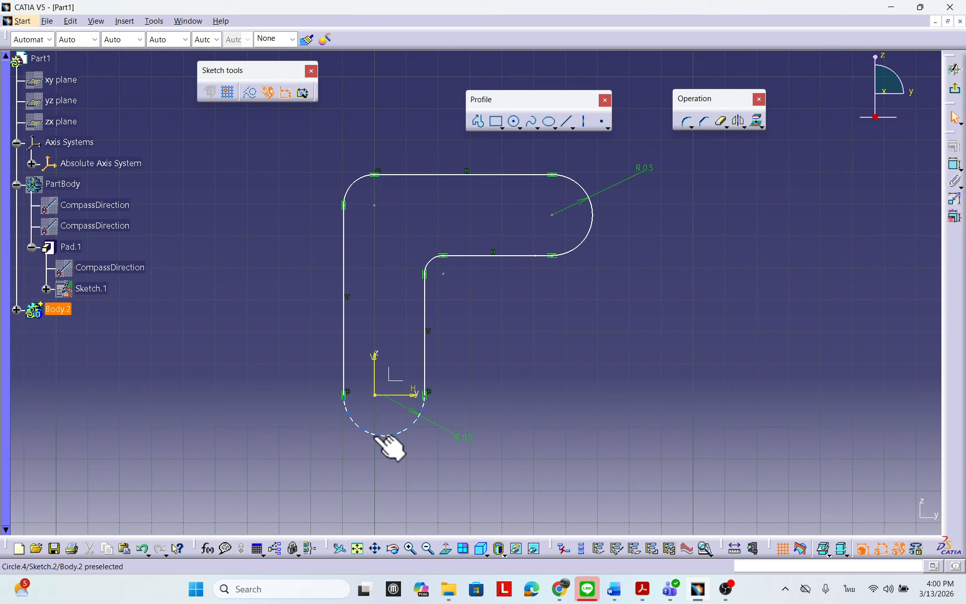
pyautogui.moveTo(388, 442); pyautogui.dragTo(359, 442)
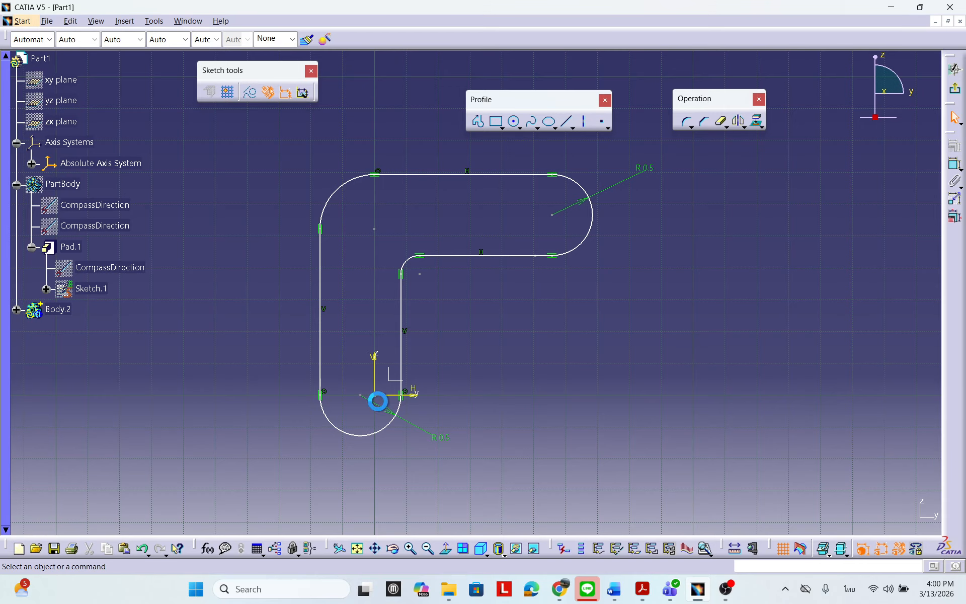
# Constrain the lower arc's centre point to be coincident with the sketch origin.
pyautogui.click(362, 397)
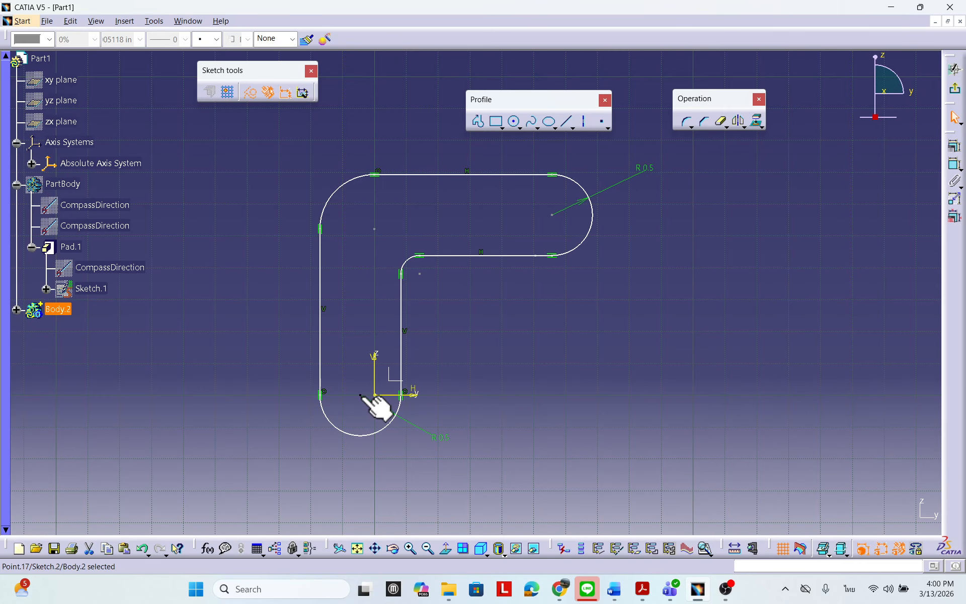
pyautogui.click(544, 426)
pyautogui.click(359, 393)
pyautogui.keyDown('ctrl'); pyautogui.click(375, 395); pyautogui.keyUp('ctrl')
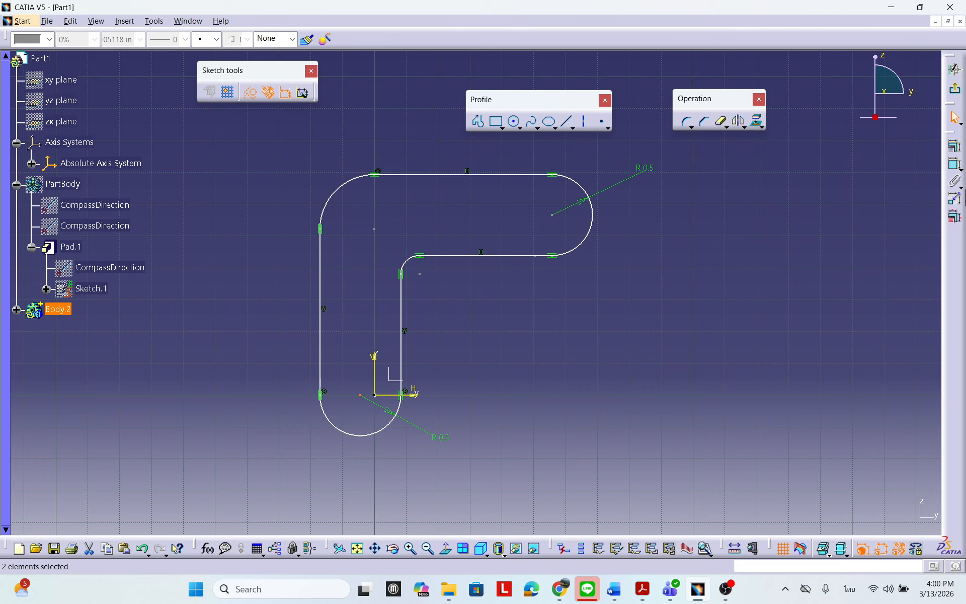
pyautogui.click(955, 150)
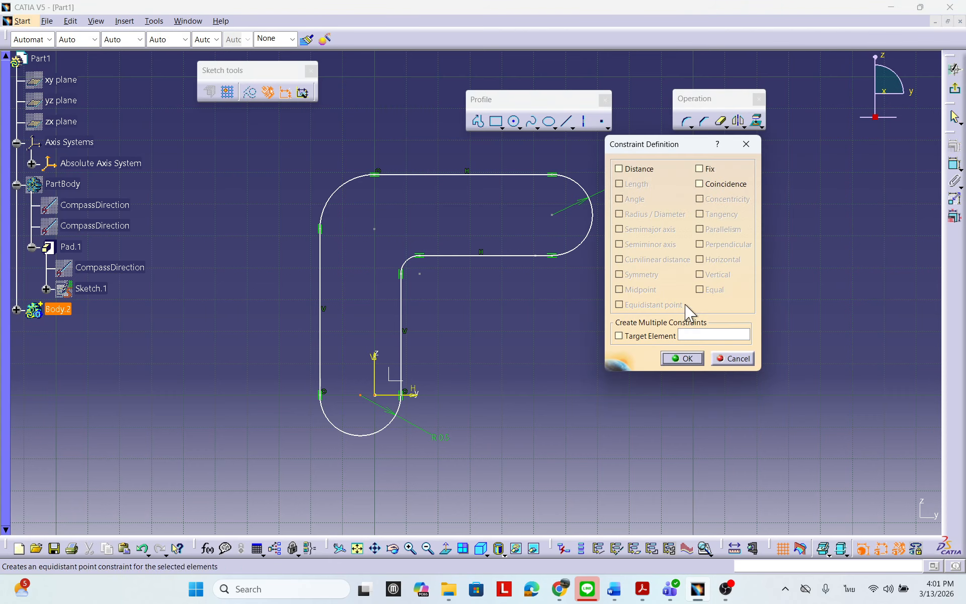
pyautogui.click(701, 184)
pyautogui.click(683, 358)
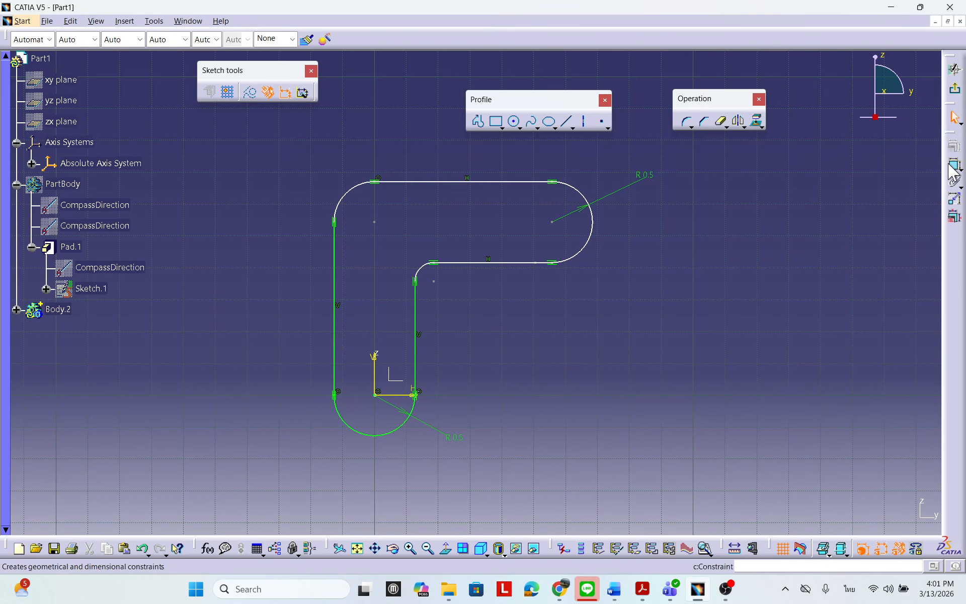
# Dimension the horizontal distance from the vertical axis to the right arc's centre and set it to 2+1/4 in.
pyautogui.click(943, 177)
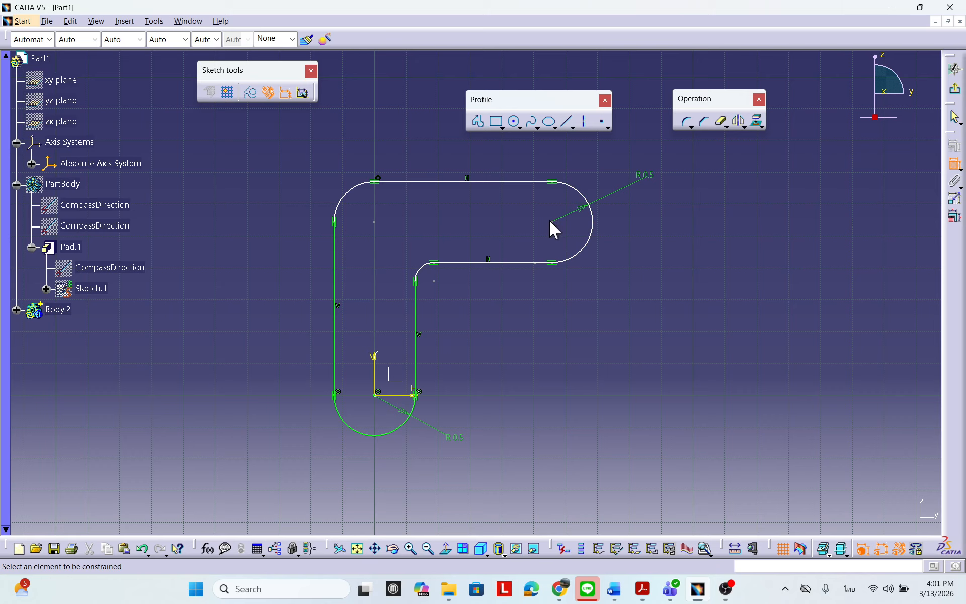
pyautogui.click(552, 222)
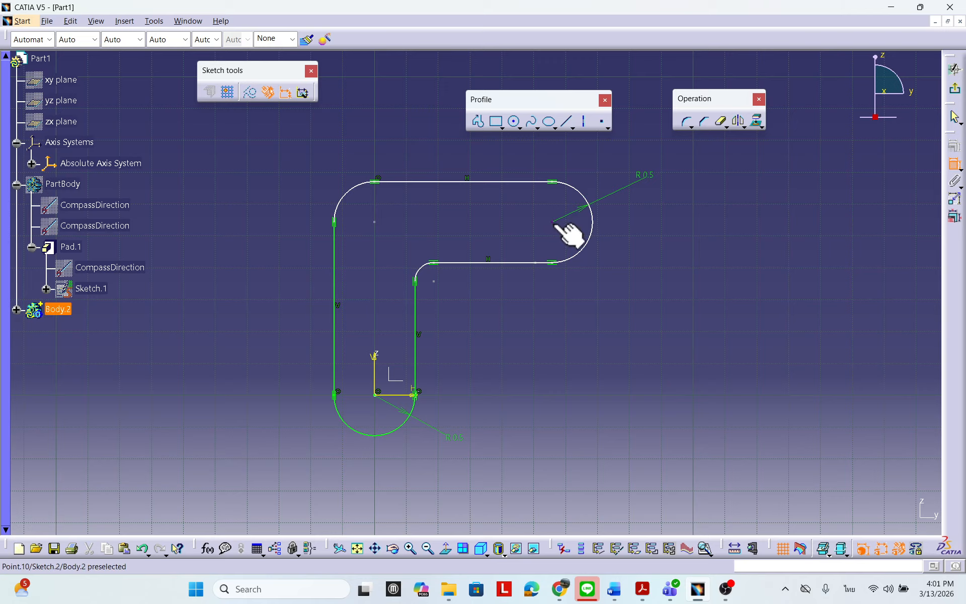
pyautogui.click(377, 368)
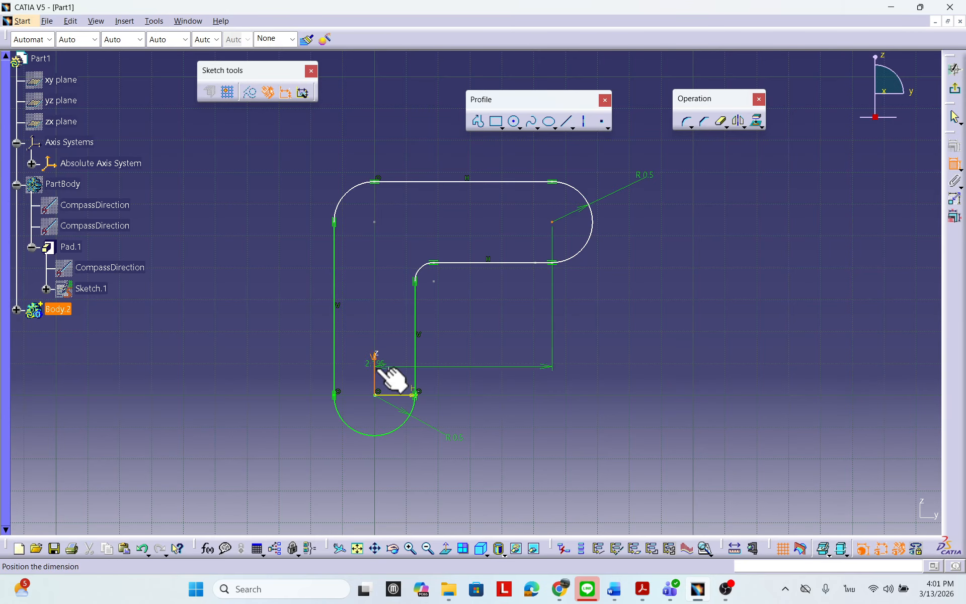
pyautogui.doubleClick(492, 302)
pyautogui.write('2')
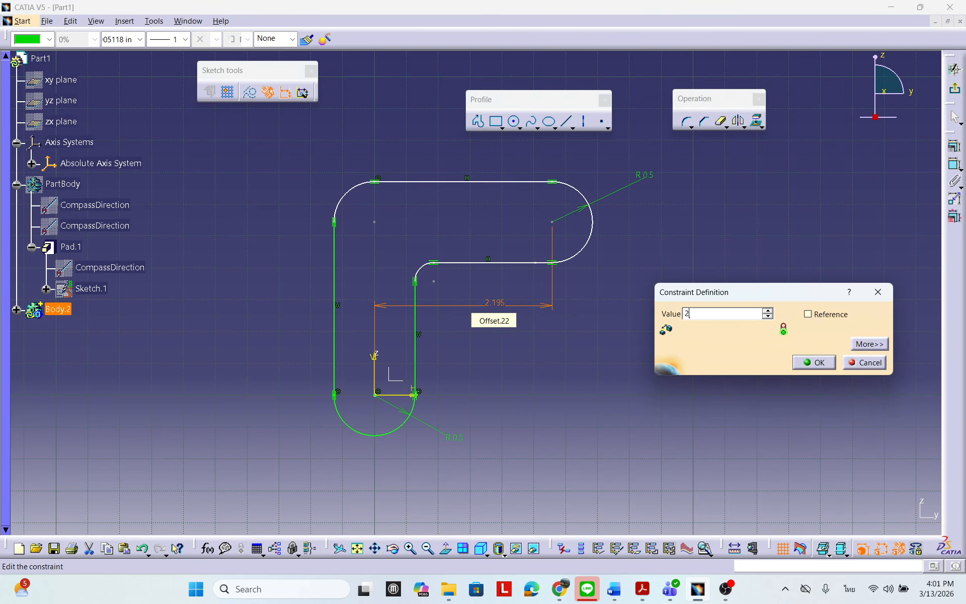
pyautogui.write('+1/4')
pyautogui.press('Return')
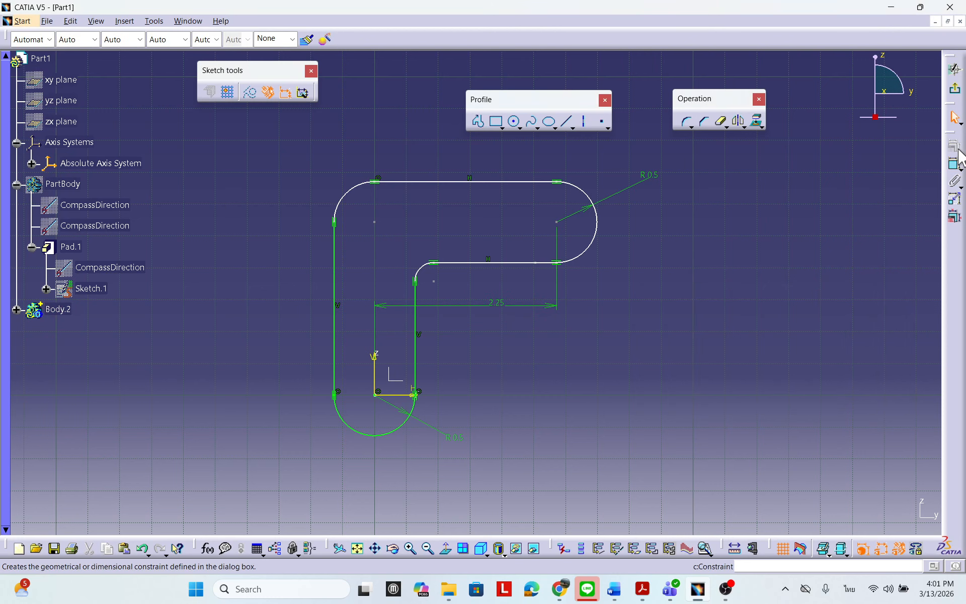
# Dimension the vertical distance from the horizontal axis to the right arc's centre and set it to 2+1/4 in.
pyautogui.click(955, 173)
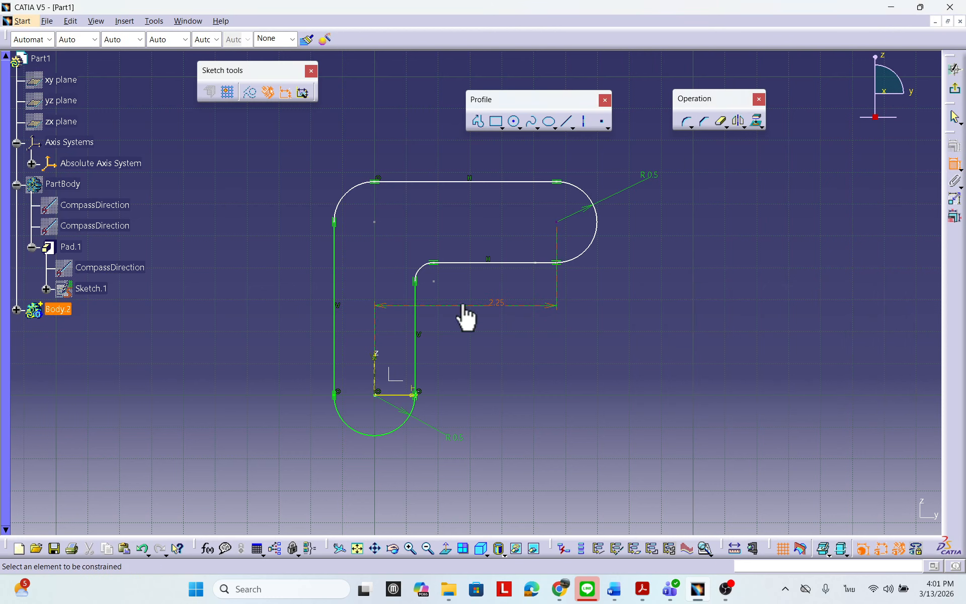
pyautogui.click(558, 224)
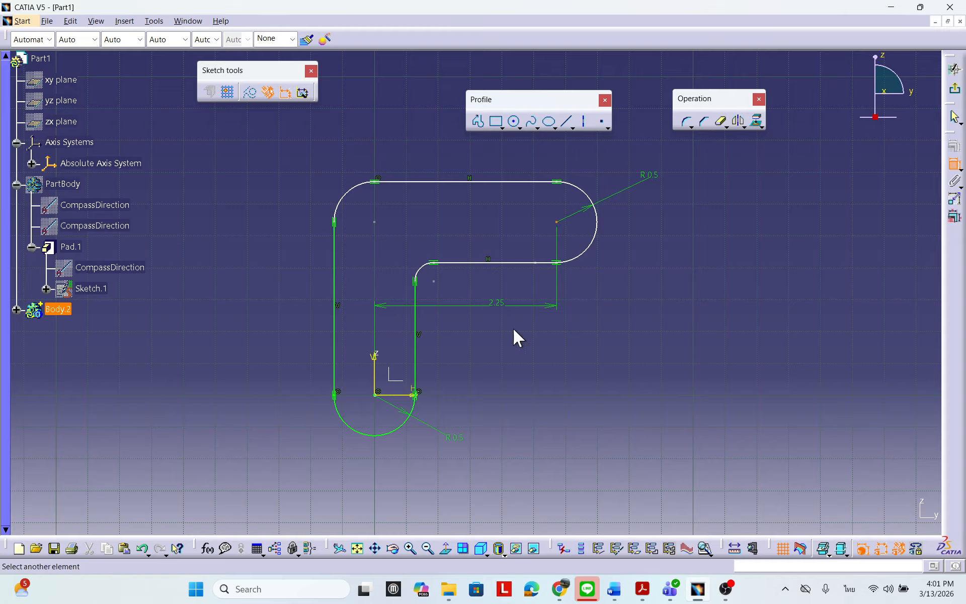
pyautogui.click(417, 394)
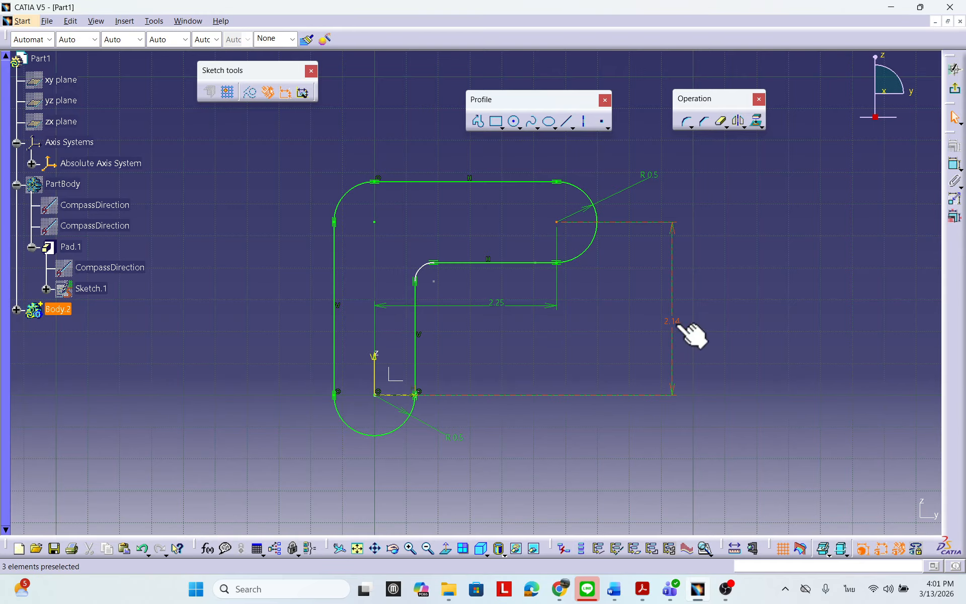
pyautogui.doubleClick(673, 319)
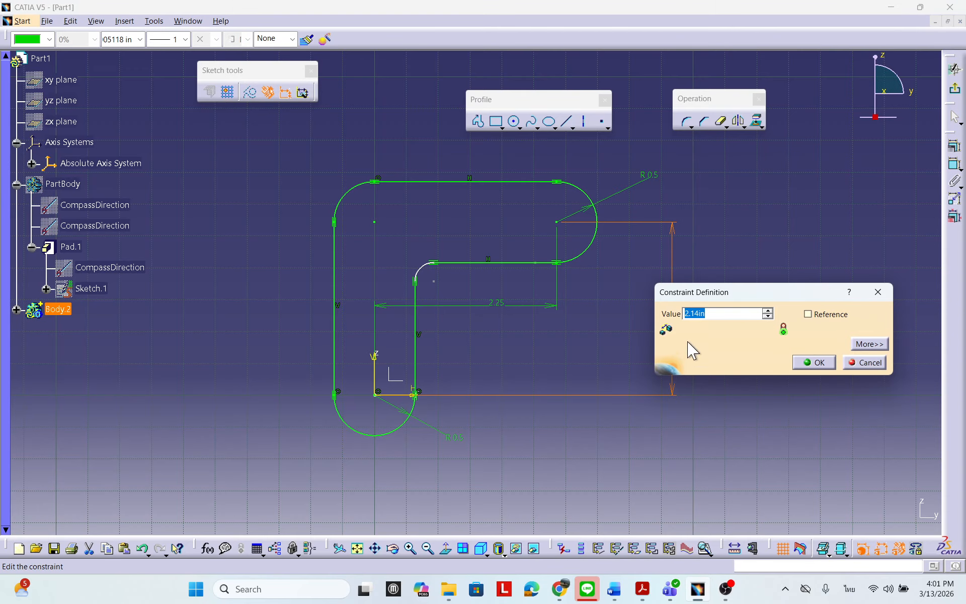
pyautogui.moveTo(745, 295); pyautogui.dragTo(738, 269)
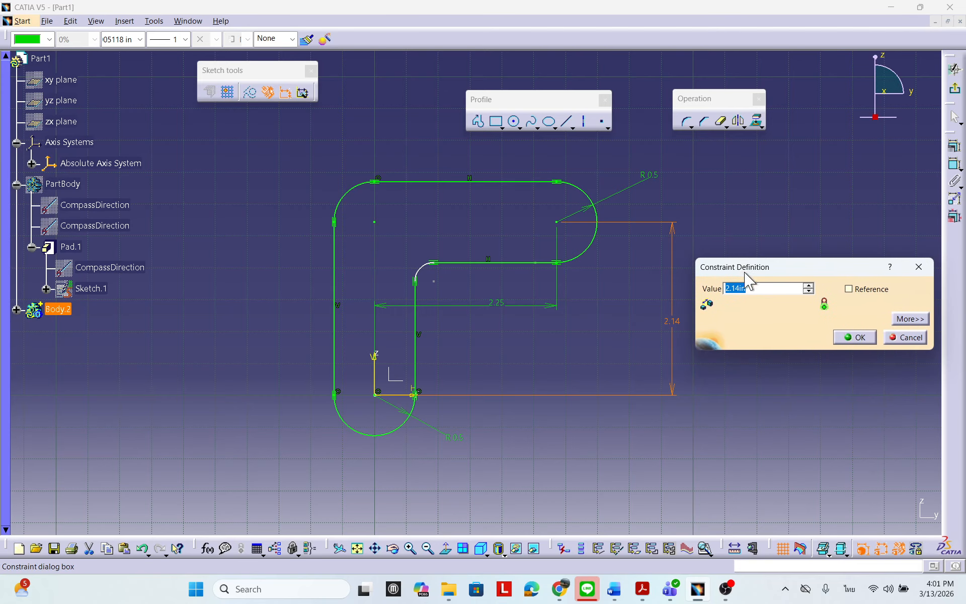
pyautogui.write('2+1/4')
pyautogui.press('Return')
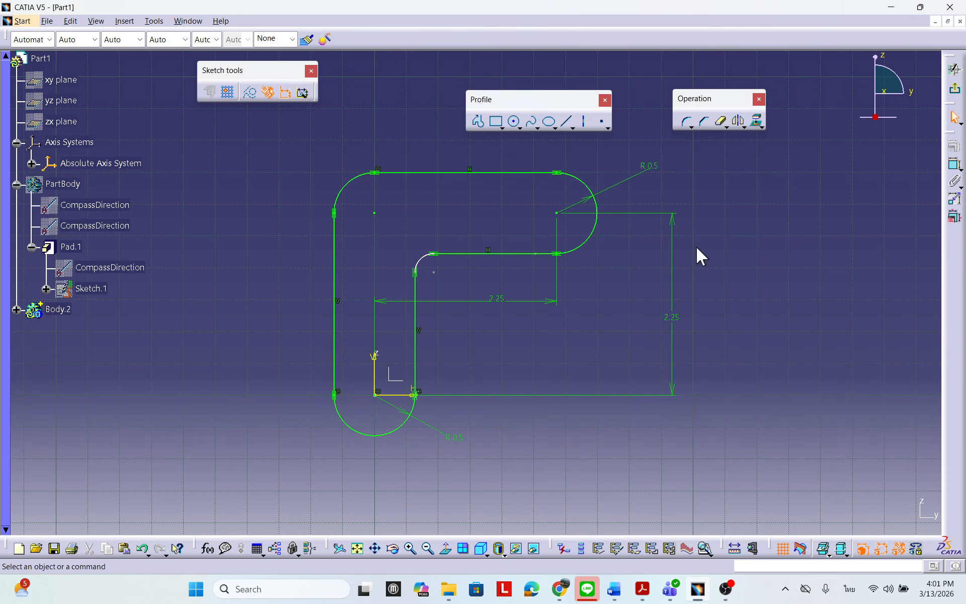
# Try adding a radius dimension to the upper-left corner arc and delete that dimension.
pyautogui.click(955, 164)
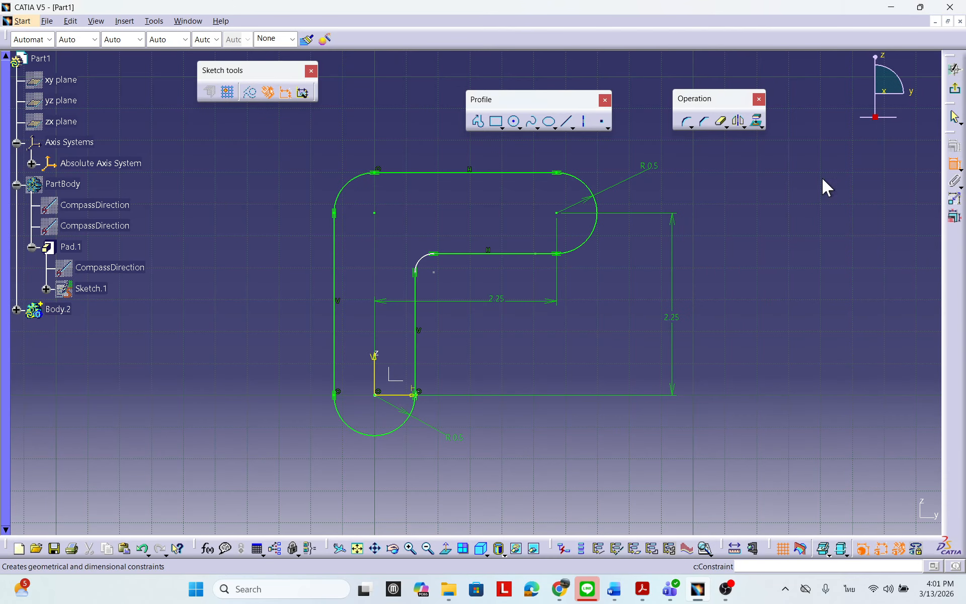
pyautogui.click(351, 184)
pyautogui.click(314, 172)
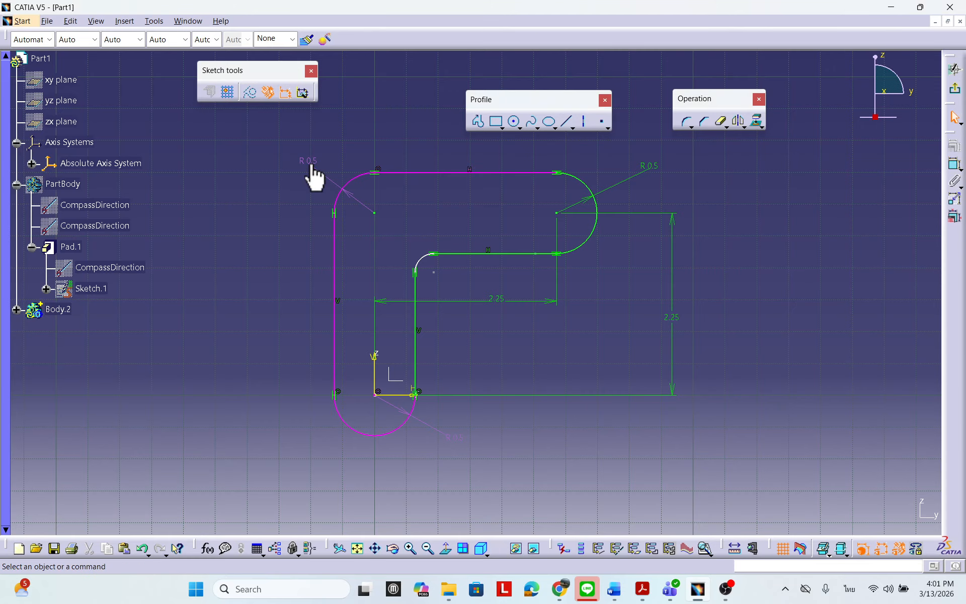
pyautogui.moveTo(705, 315); pyautogui.dragTo(691, 341, button='middle')
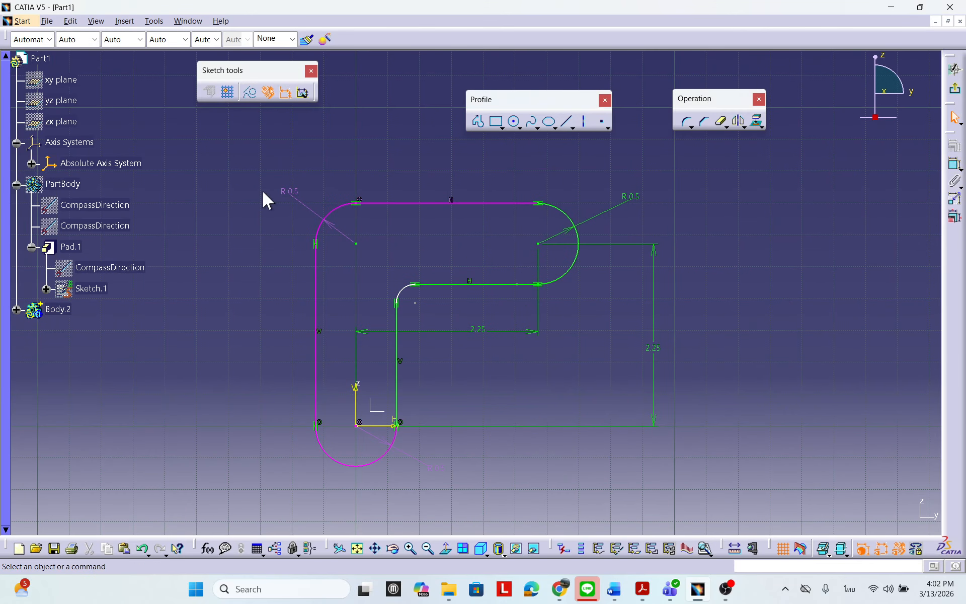
pyautogui.click(291, 198)
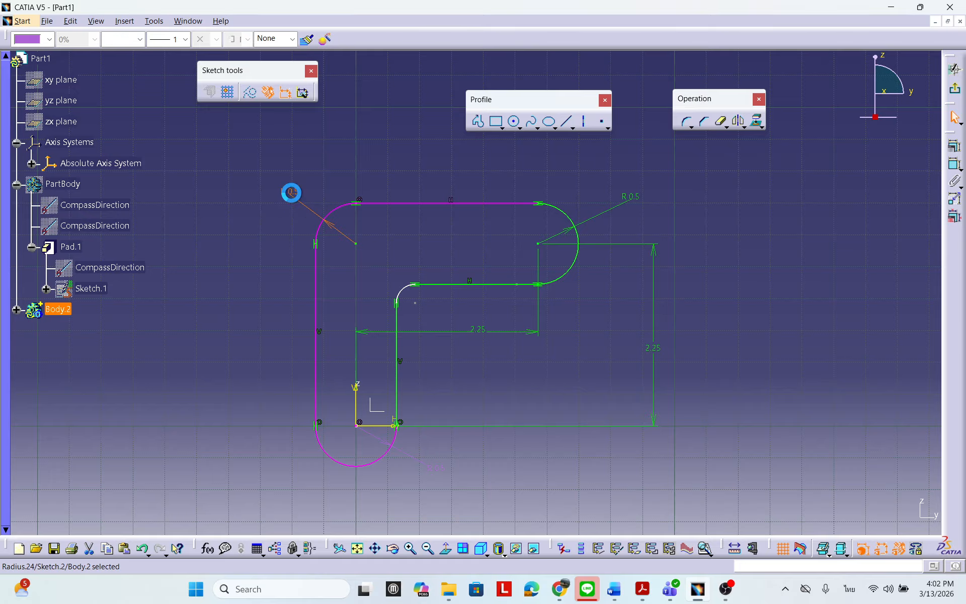
pyautogui.press('Delete')
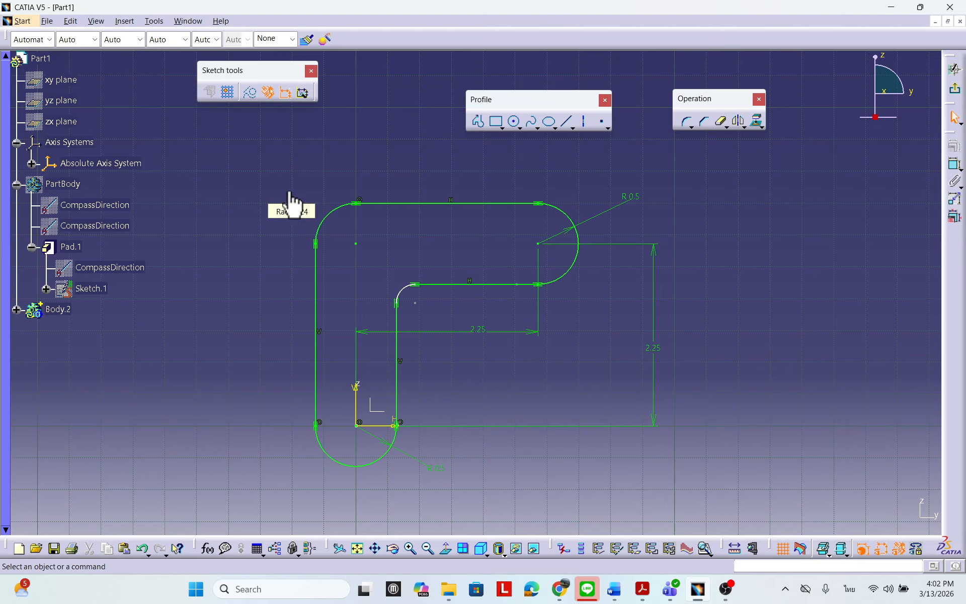
# Add a radius dimension to the inner corner arc and set it to 3/4 in.
pyautogui.moveTo(427, 298); pyautogui.dragTo(415, 285, button='middle')
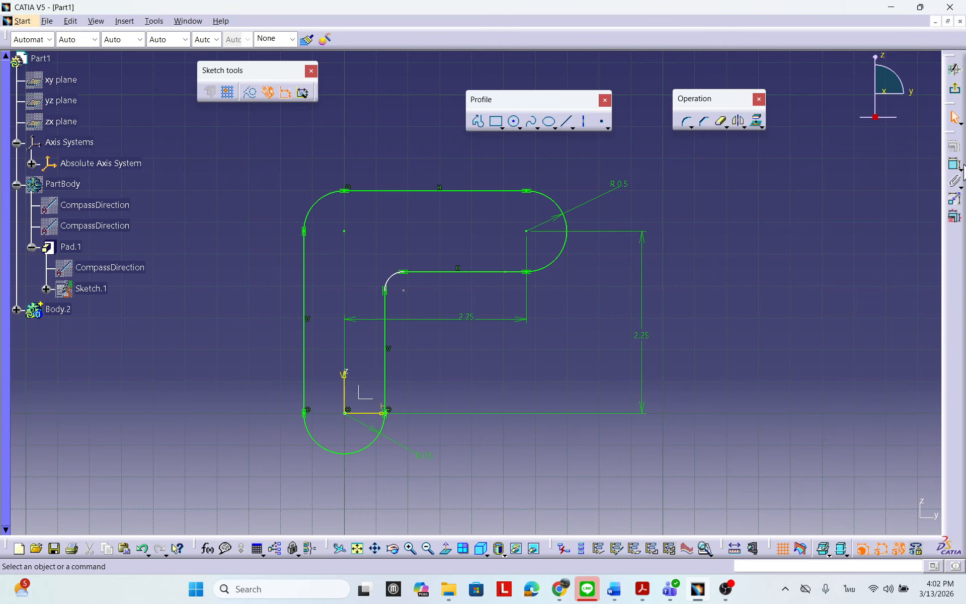
pyautogui.click(955, 164)
pyautogui.click(395, 280)
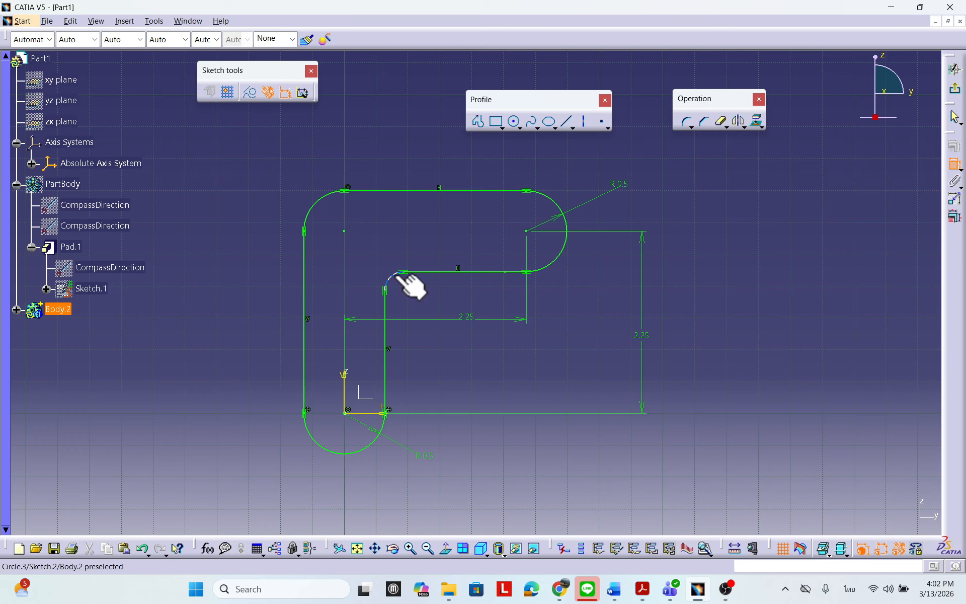
pyautogui.click(385, 242)
pyautogui.doubleClick(387, 239)
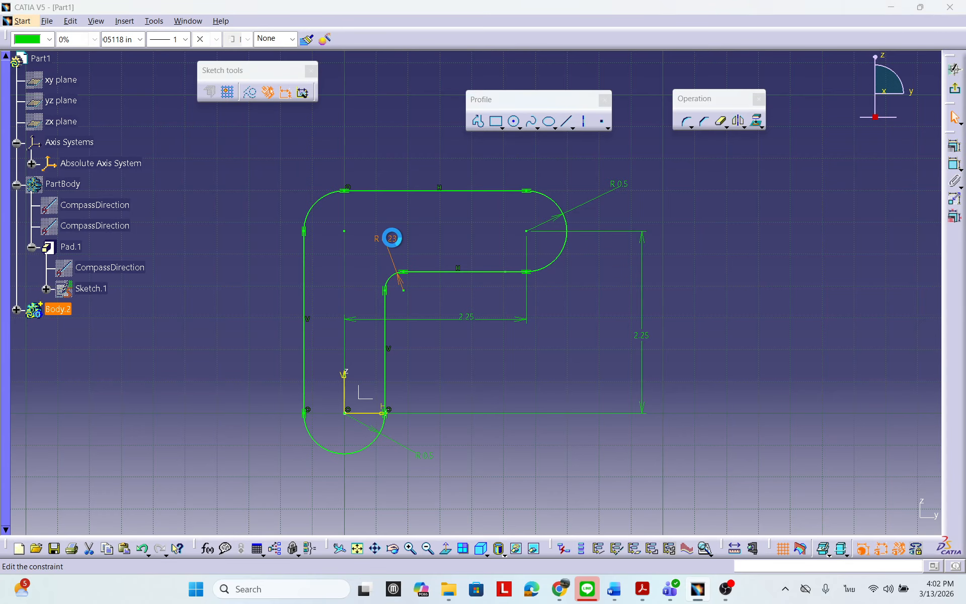
pyautogui.write('3/4')
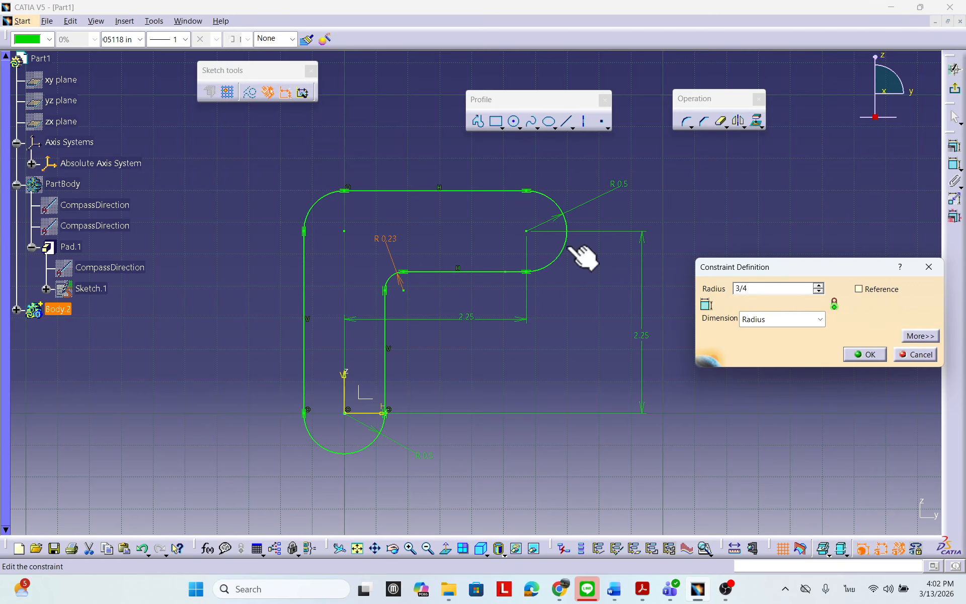
pyautogui.click(876, 356)
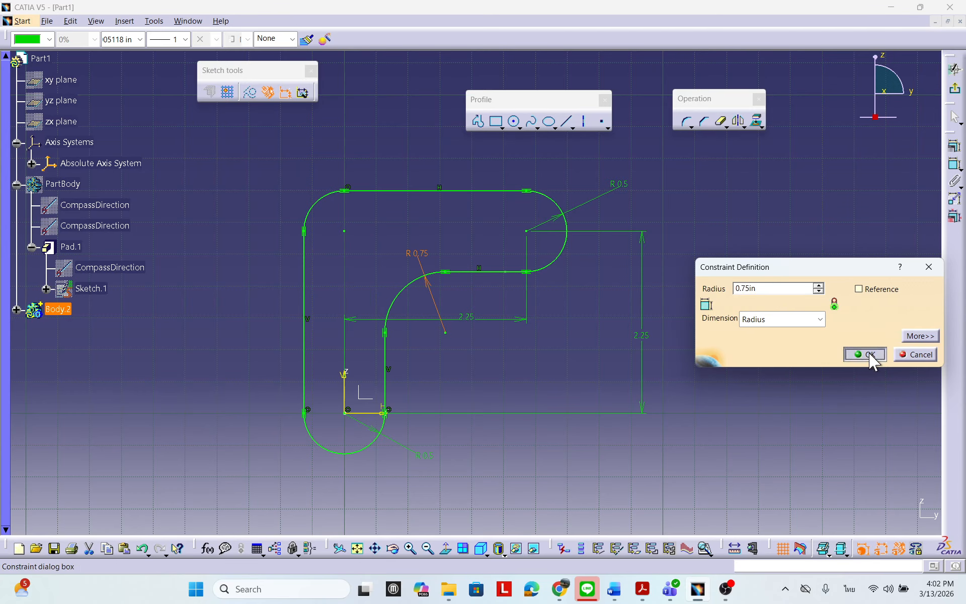
pyautogui.click(844, 418)
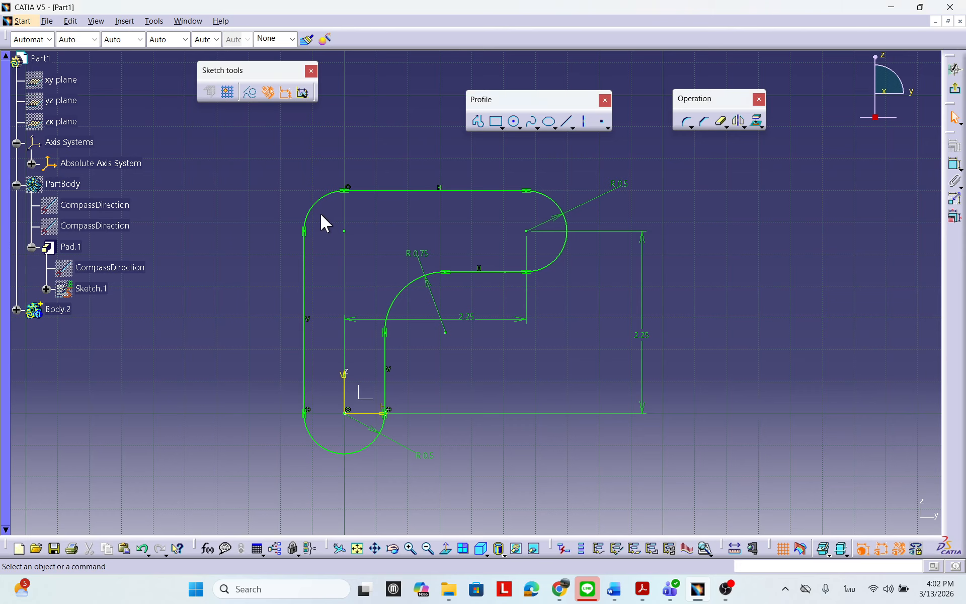
pyautogui.click(351, 187)
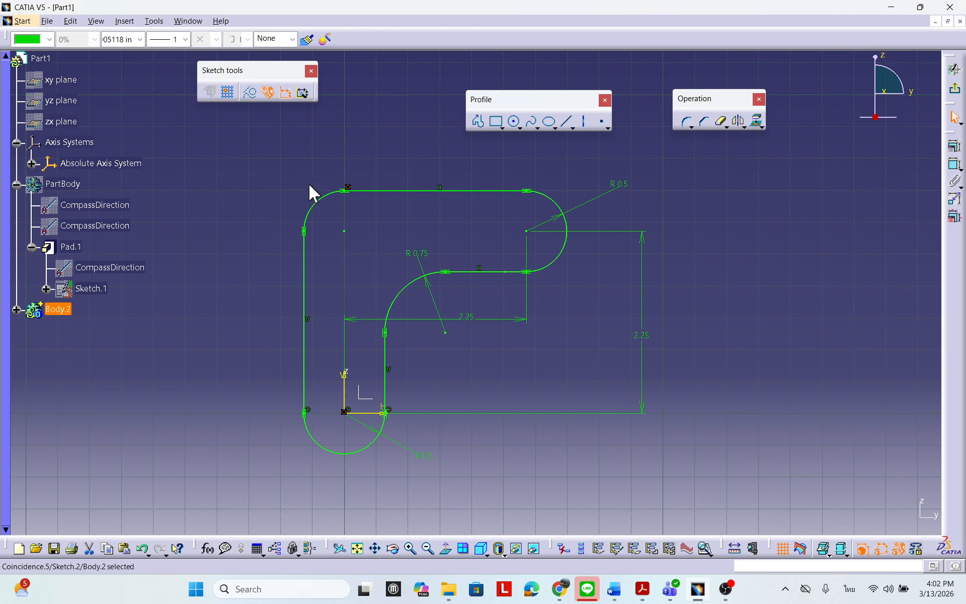
pyautogui.click(358, 262)
pyautogui.scroll(1, 357, 261)
pyautogui.moveTo(358, 260); pyautogui.dragTo(331, 183, button='middle')
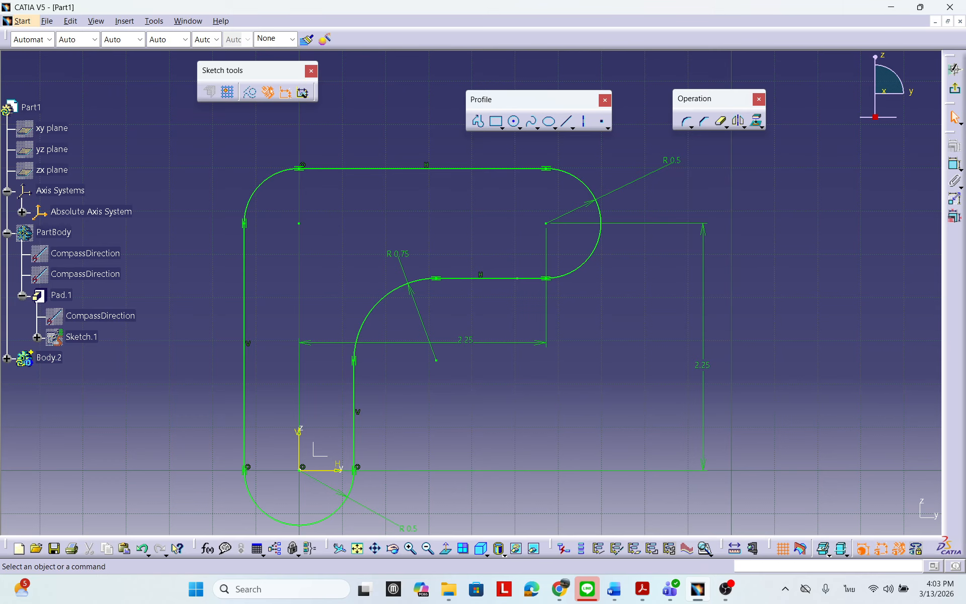
# Place a radius dimension on the profile's outer corner arc once more, and remove it again.
pyautogui.click(955, 164)
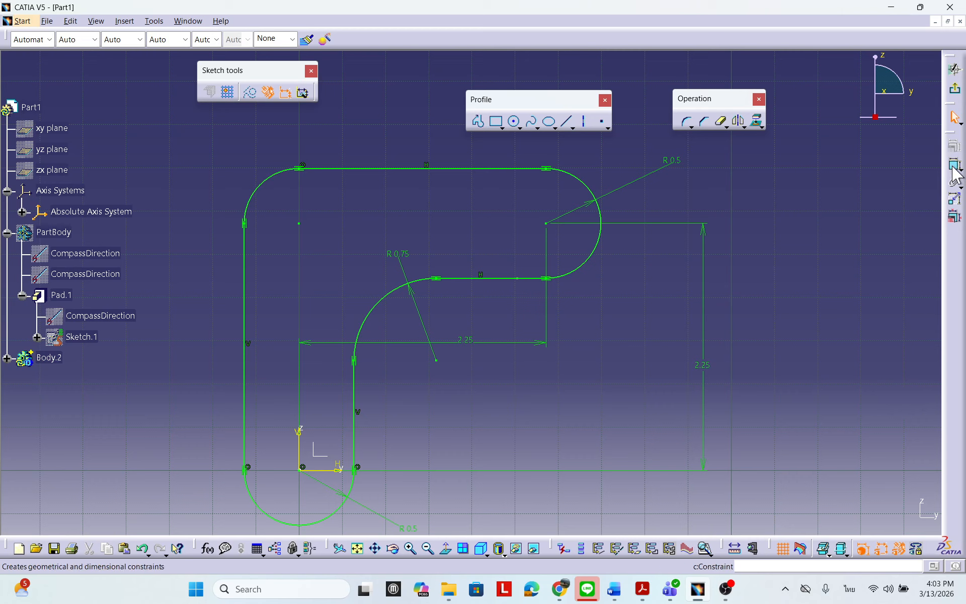
pyautogui.click(263, 186)
pyautogui.click(222, 151)
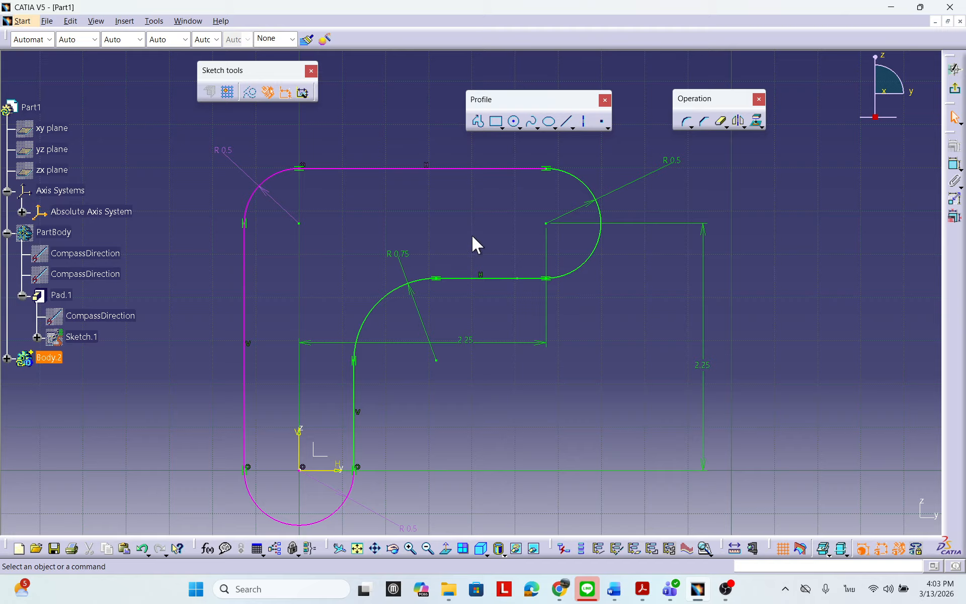
pyautogui.click(236, 159)
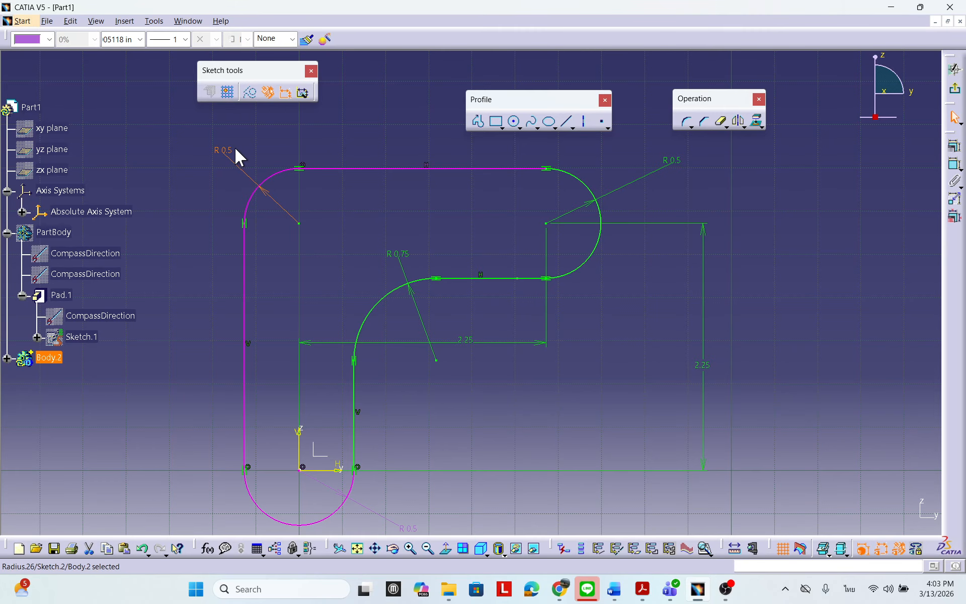
pyautogui.press('Delete')
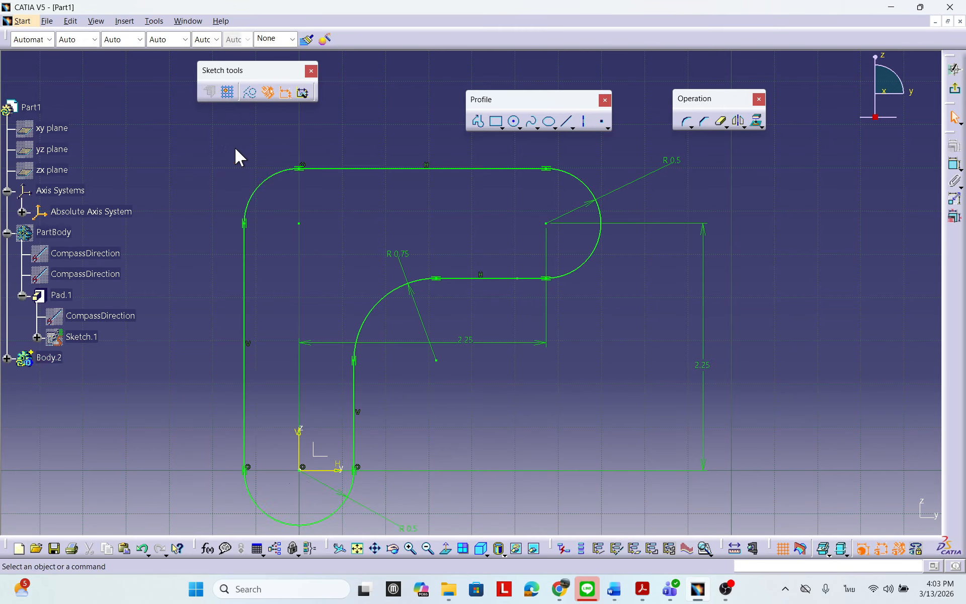
# Delete the coincidence constraint tying the upper-left corner arc's upper endpoint to the vertical axis.
pyautogui.click(303, 166)
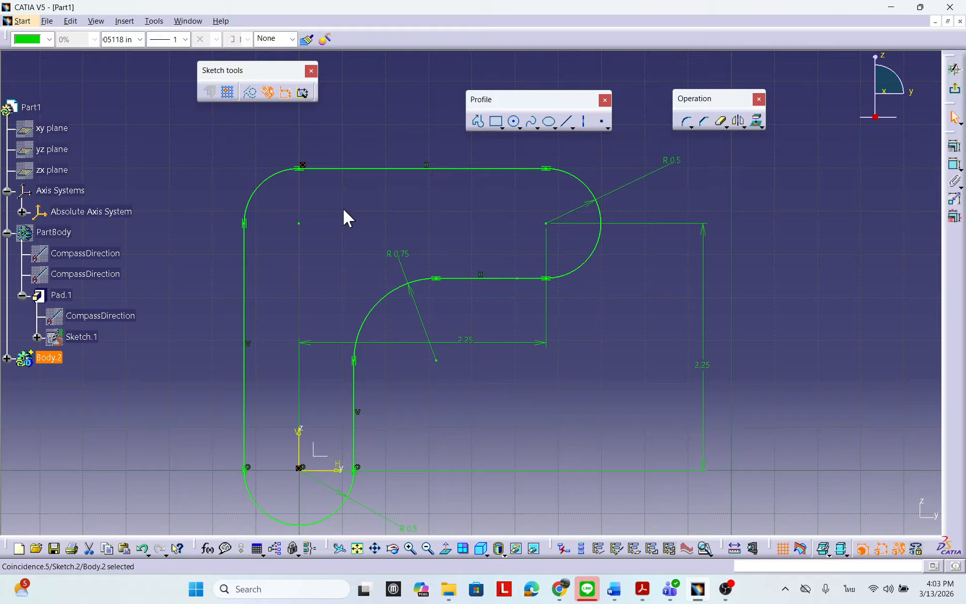
pyautogui.click(299, 432)
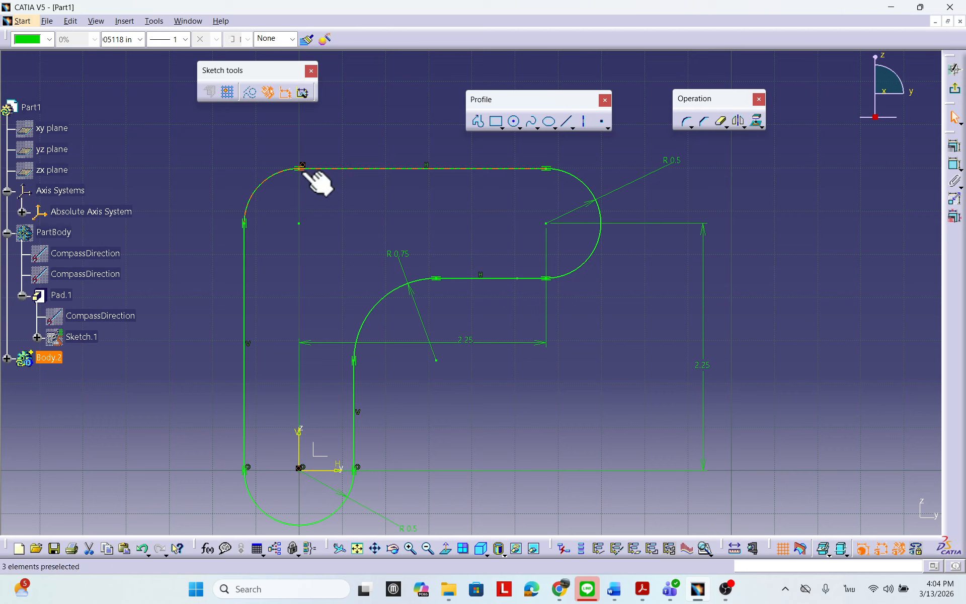
pyautogui.click(299, 469)
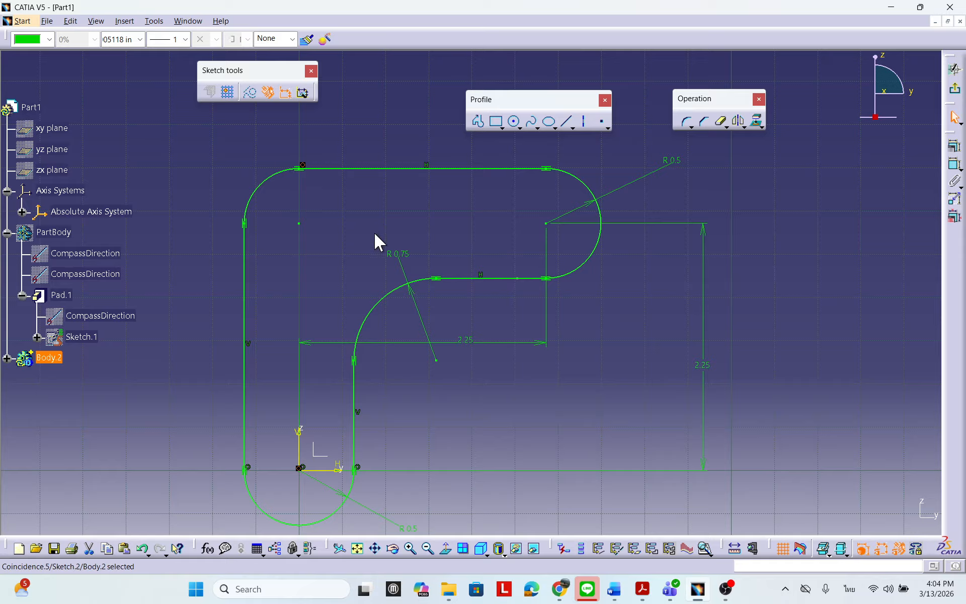
pyautogui.press('Delete')
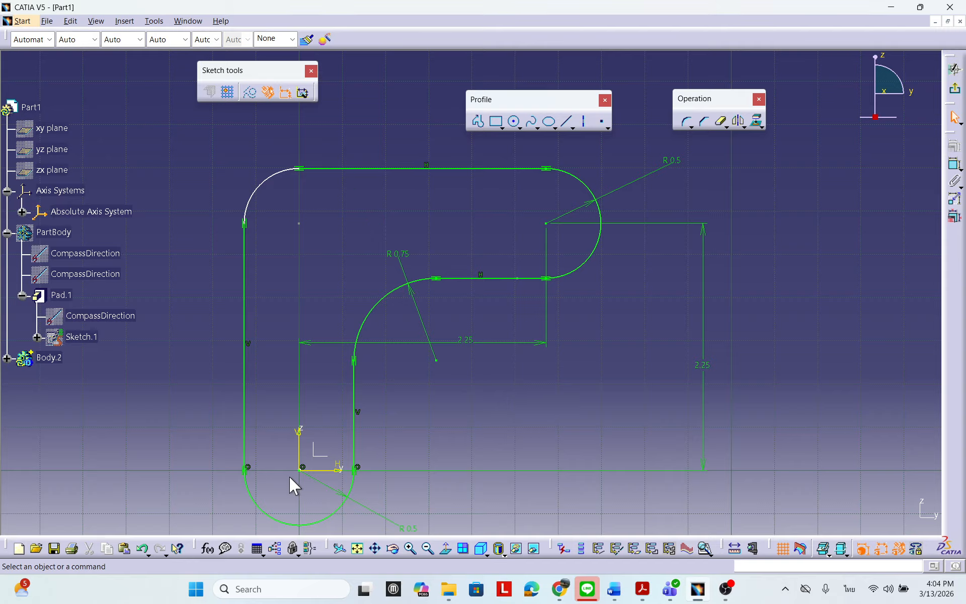
# Add a radius dimension to the profile's upper-left corner arc and set it to 1 in.
pyautogui.click(954, 163)
pyautogui.click(260, 185)
pyautogui.click(219, 147)
pyautogui.doubleClick(220, 146)
pyautogui.write('1')
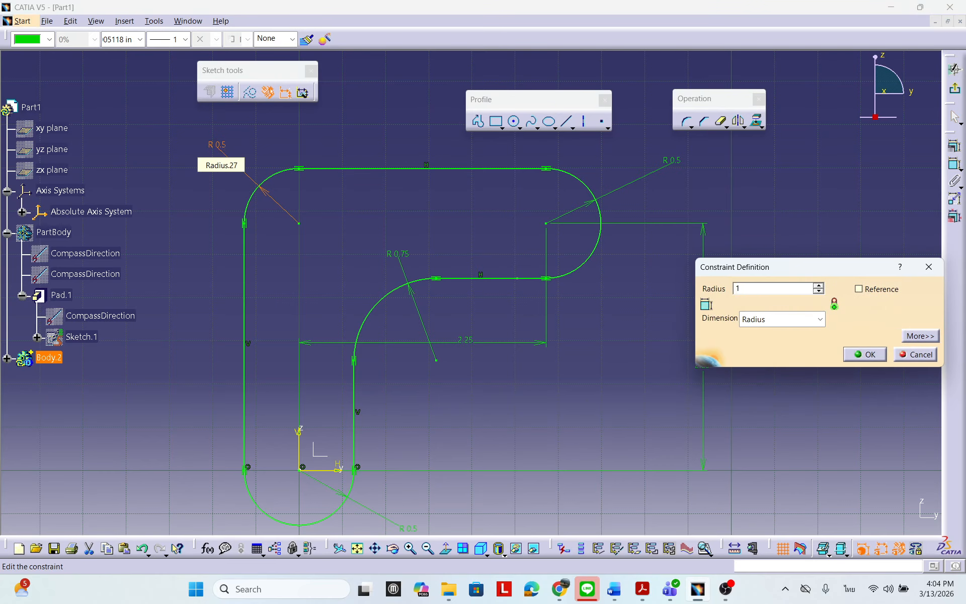
pyautogui.press('Return')
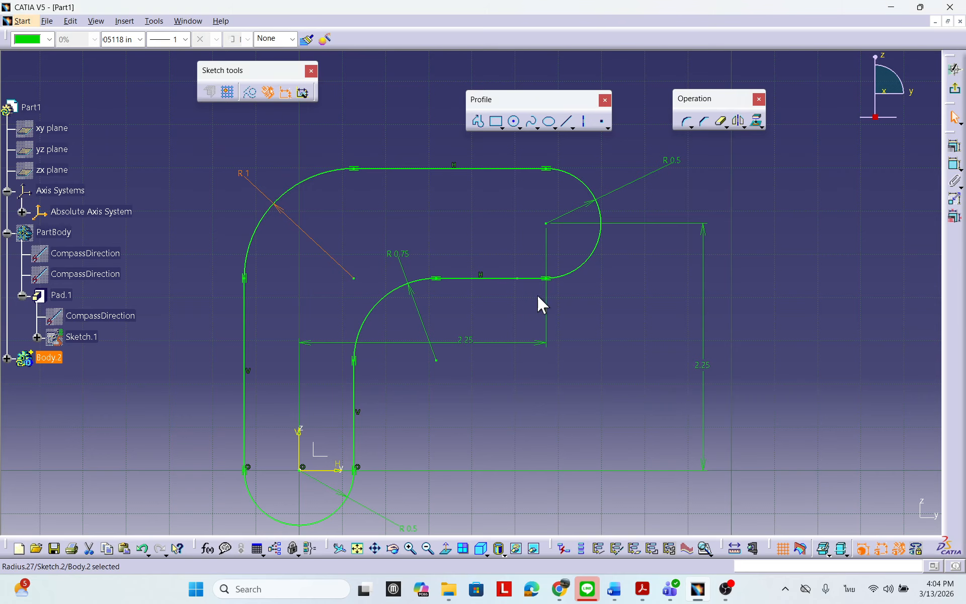
# Sketch a circle about 0.36 in in diameter at the right arc's centre and one about 0.48 in at the origin.
pyautogui.moveTo(614, 357); pyautogui.dragTo(625, 318, button='middle')
pyautogui.click(514, 122)
pyautogui.click(557, 185)
pyautogui.click(541, 173)
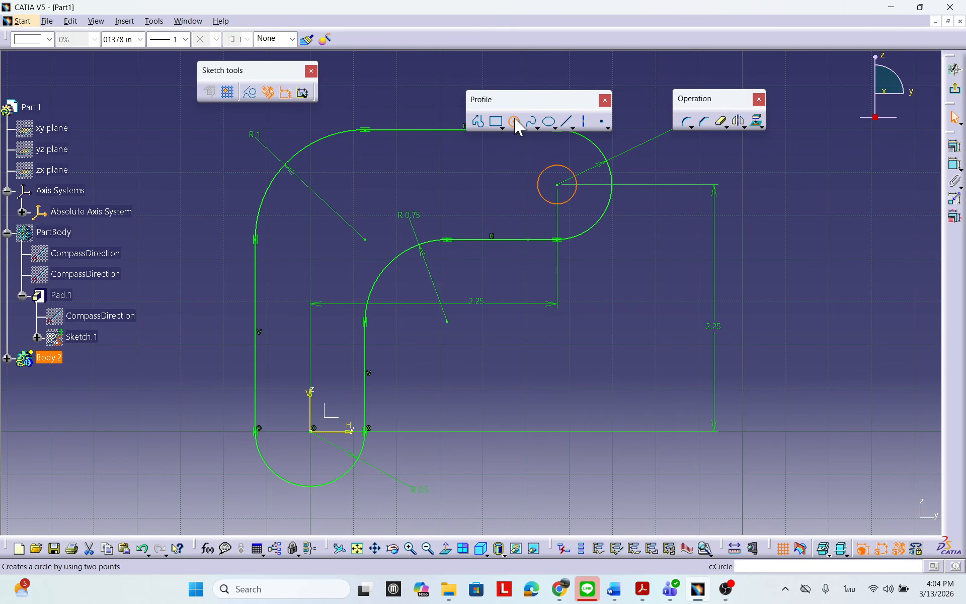
pyautogui.click(514, 122)
pyautogui.click(310, 430)
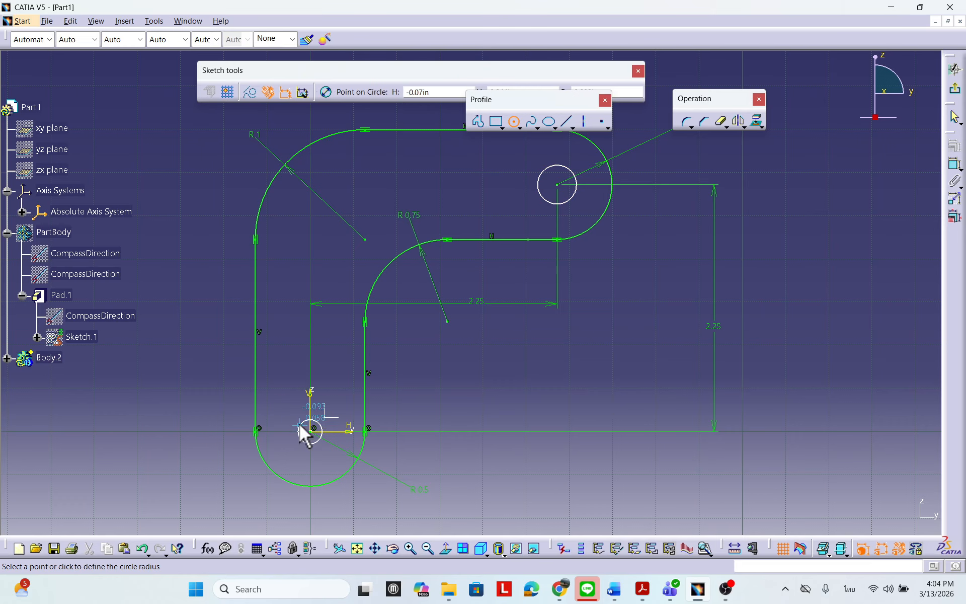
pyautogui.click(288, 416)
pyautogui.click(468, 378)
pyautogui.moveTo(468, 378); pyautogui.dragTo(449, 412, button='middle')
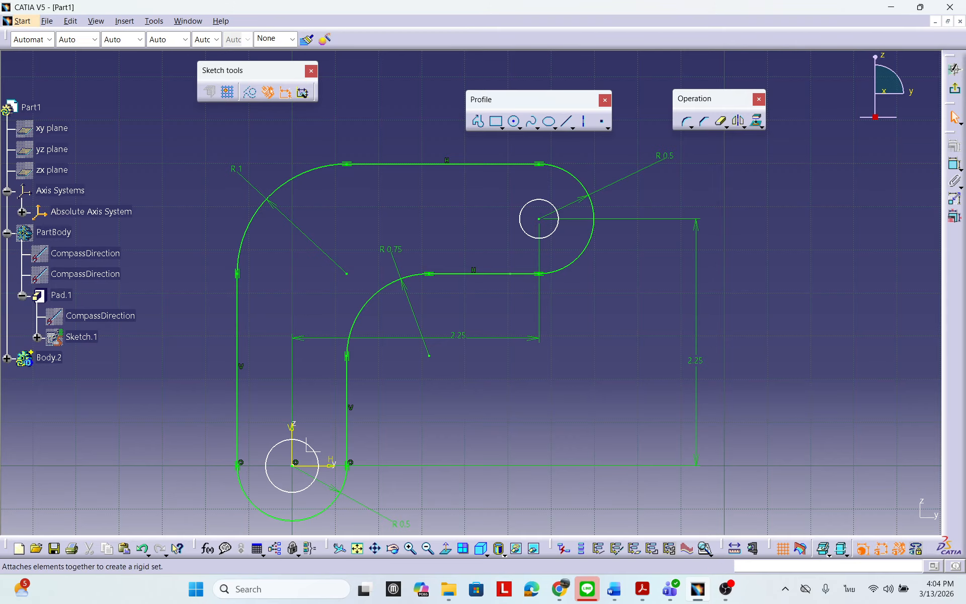
# Add a diameter dimension to the circle at the right arc's centre and set it to 7/16 in.
pyautogui.click(954, 179)
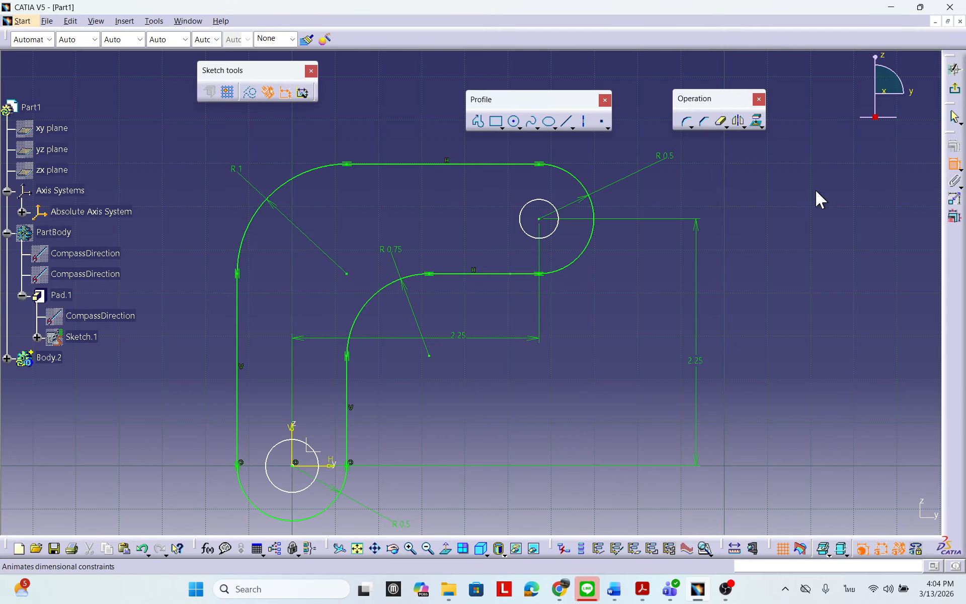
pyautogui.click(557, 212)
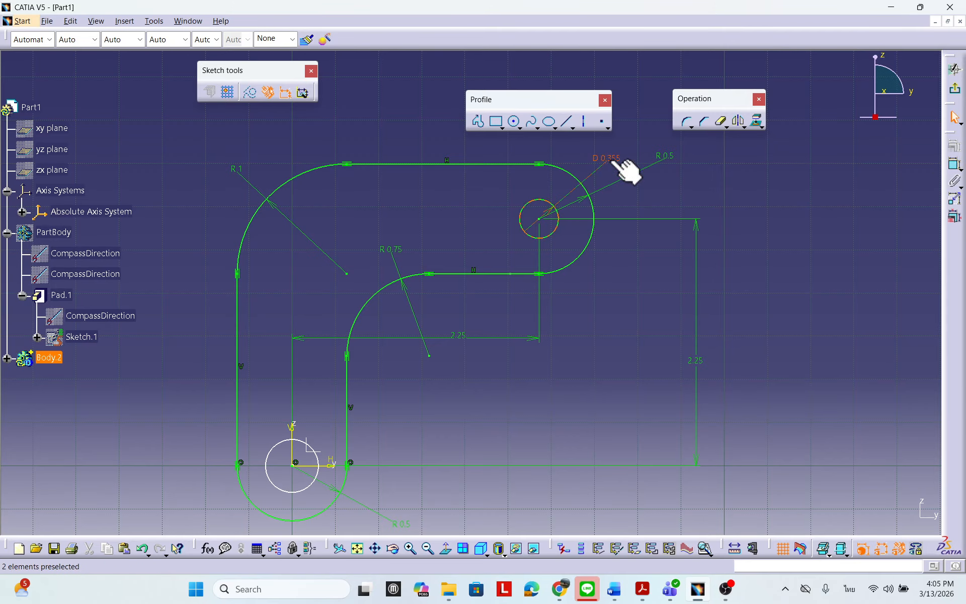
pyautogui.doubleClick(609, 159)
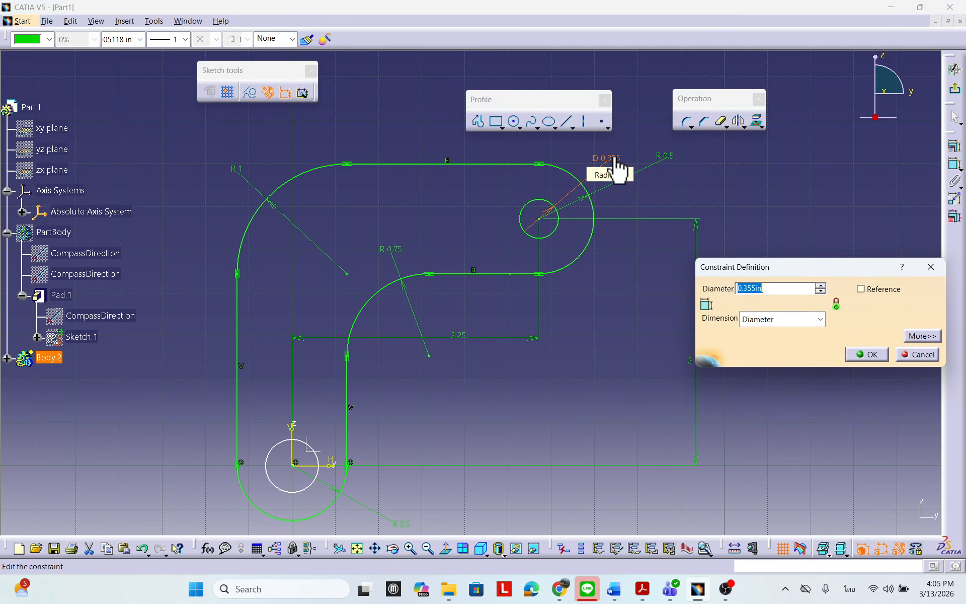
pyautogui.write('7/16')
pyautogui.press('Return')
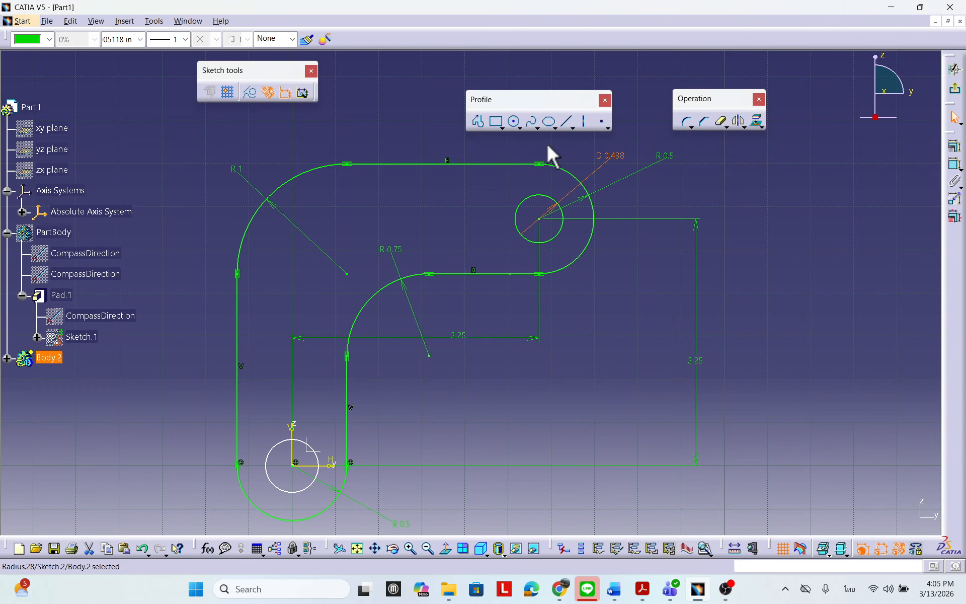
# Add a diameter dimension to the circle at the origin and set it to 7/16 in.
pyautogui.click(272, 454)
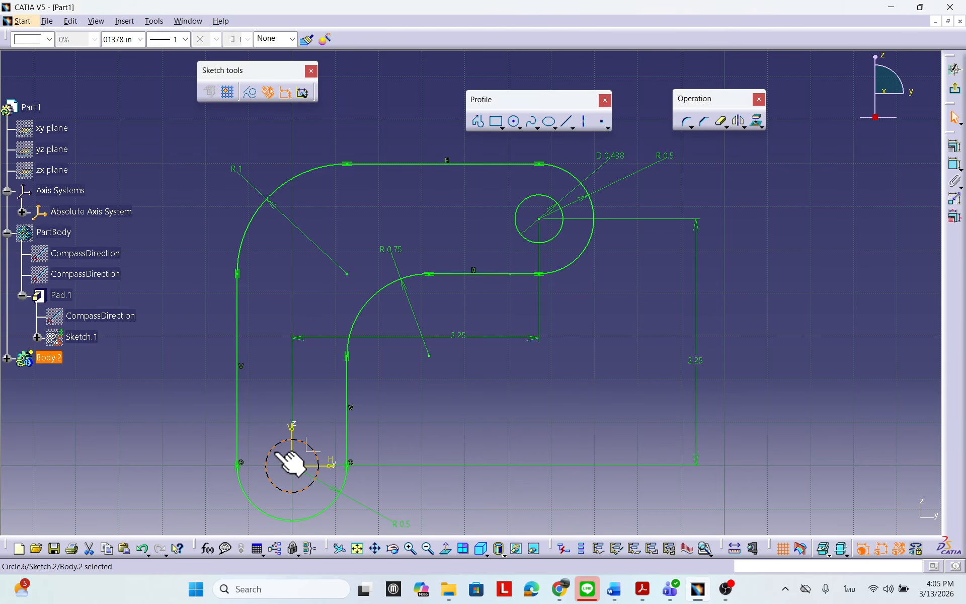
pyautogui.click(954, 164)
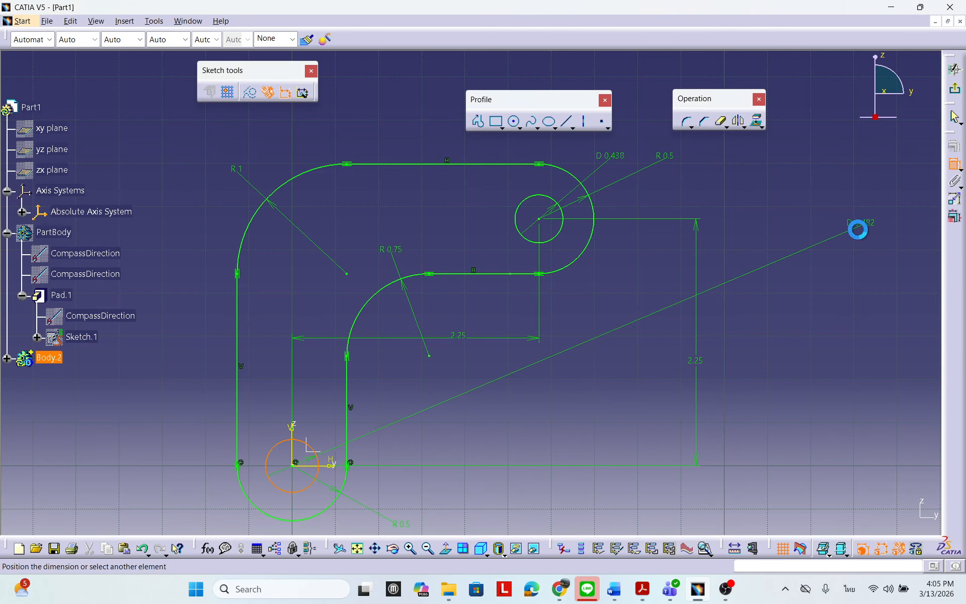
pyautogui.click(424, 389)
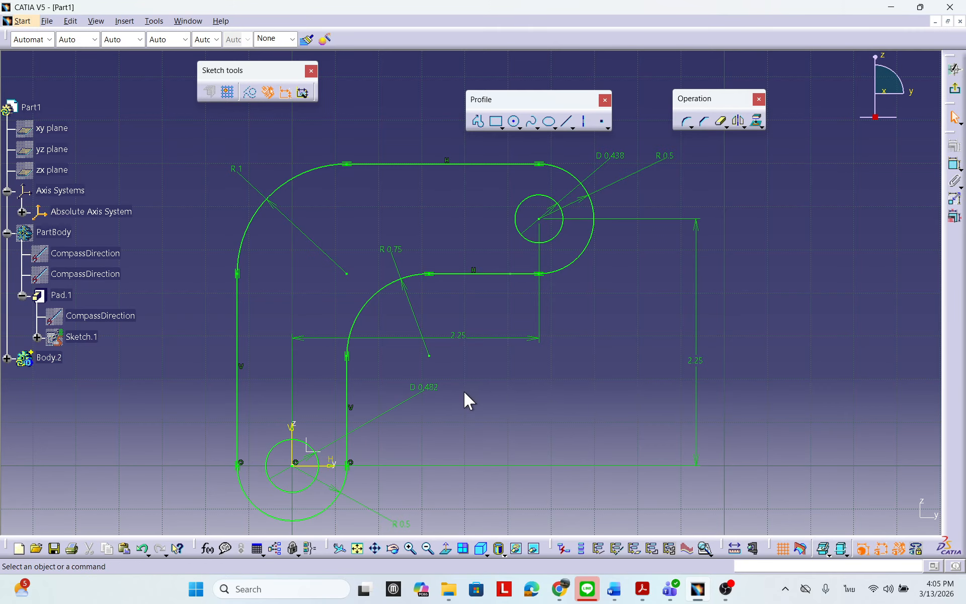
pyautogui.doubleClick(431, 389)
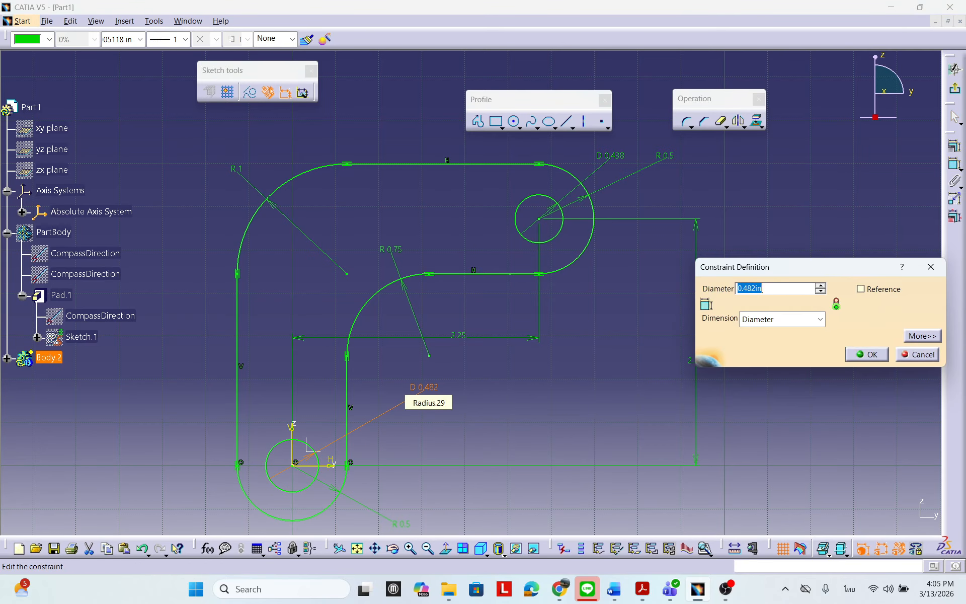
pyautogui.write('7/16')
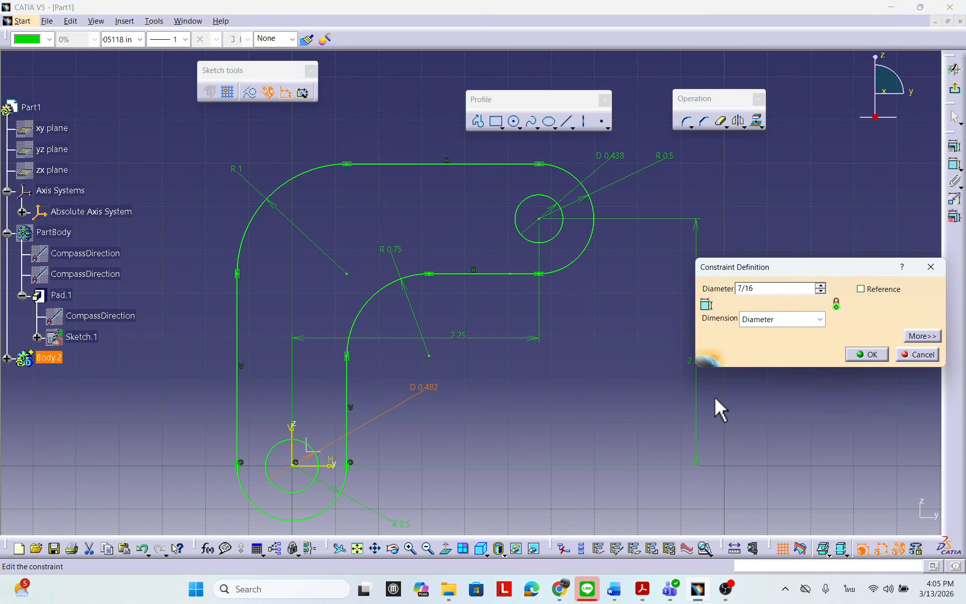
pyautogui.click(866, 354)
# Exit the sketch and pad the bell crank profile with its two holes to a length of 0.375 in.
pyautogui.moveTo(618, 223); pyautogui.dragTo(625, 255, button='middle')
pyautogui.click(953, 92)
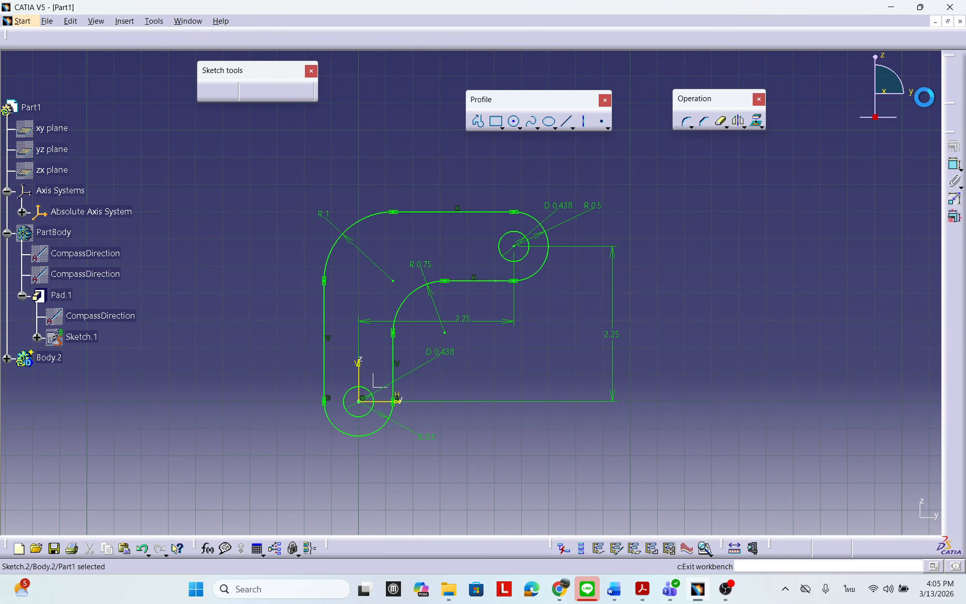
pyautogui.moveTo(515, 377); pyautogui.dragTo(498, 371, button='middle')
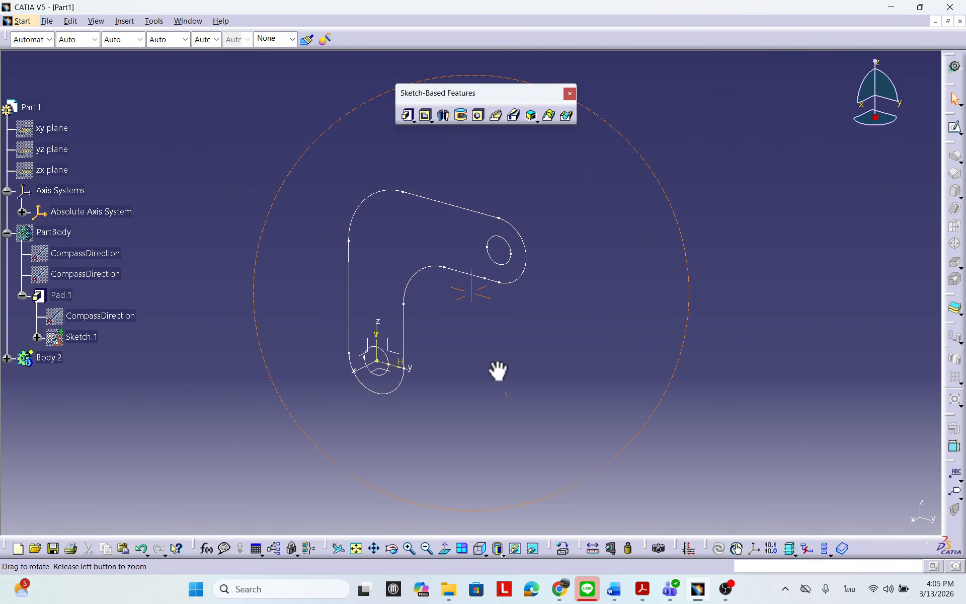
pyautogui.moveTo(586, 213); pyautogui.dragTo(570, 276, button='middle')
pyautogui.click(409, 117)
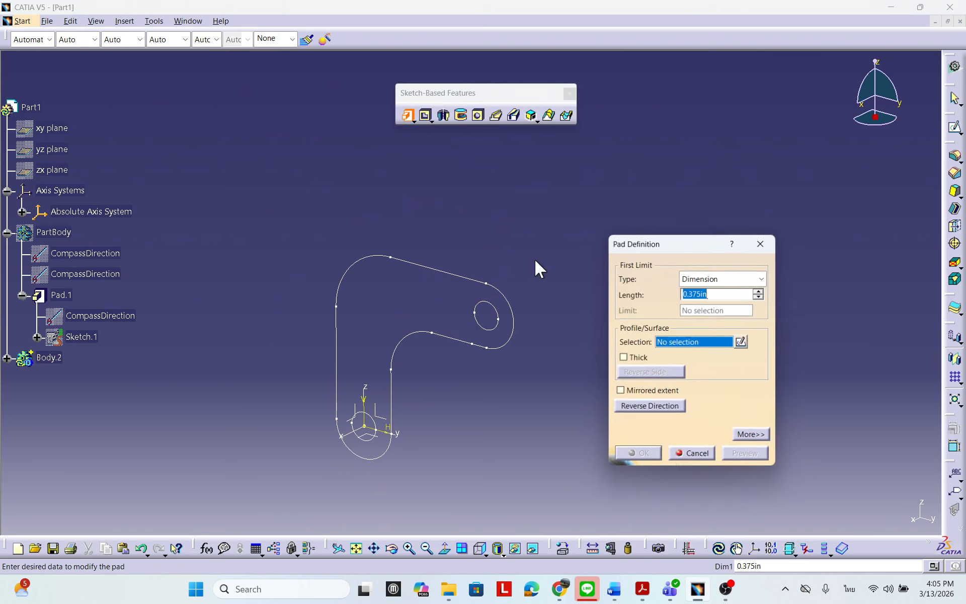
pyautogui.click(502, 296)
pyautogui.moveTo(493, 327); pyautogui.dragTo(388, 319, button='middle')
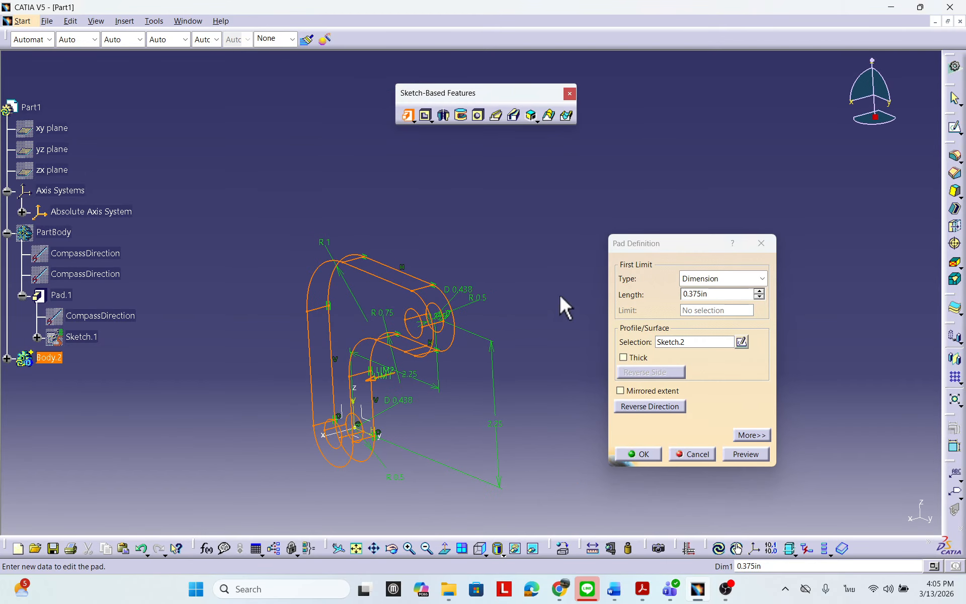
pyautogui.click(684, 251)
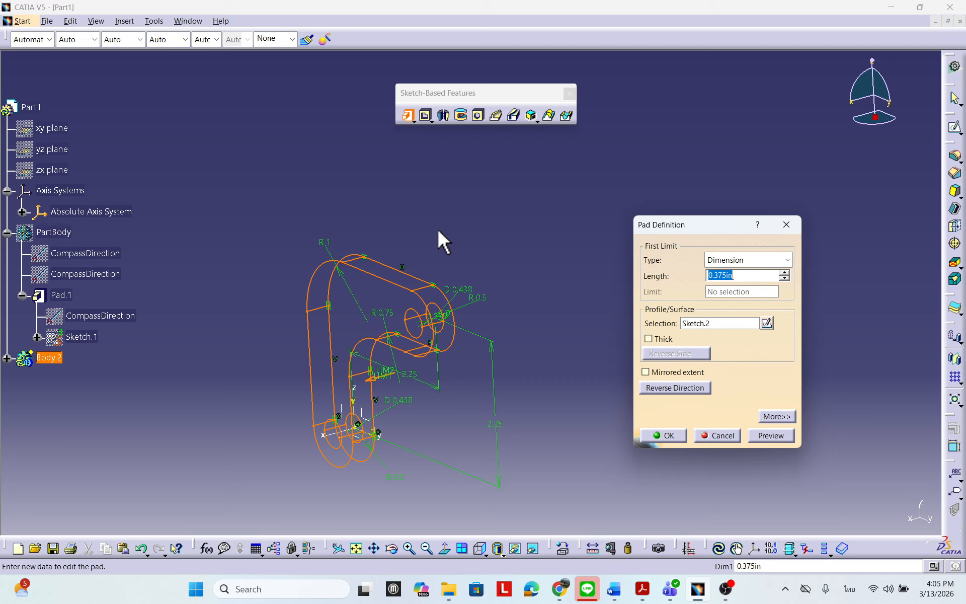
pyautogui.click(667, 436)
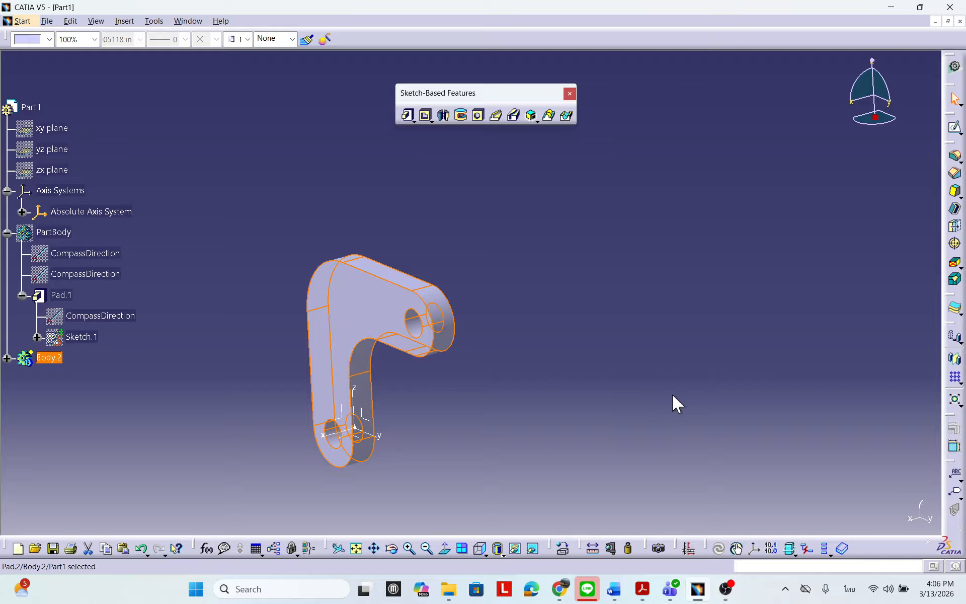
# Reopen Sketch.2 under Pad.2 for editing and run Sketch Analysis on it.
pyautogui.click(7, 359)
pyautogui.doubleClick(80, 399)
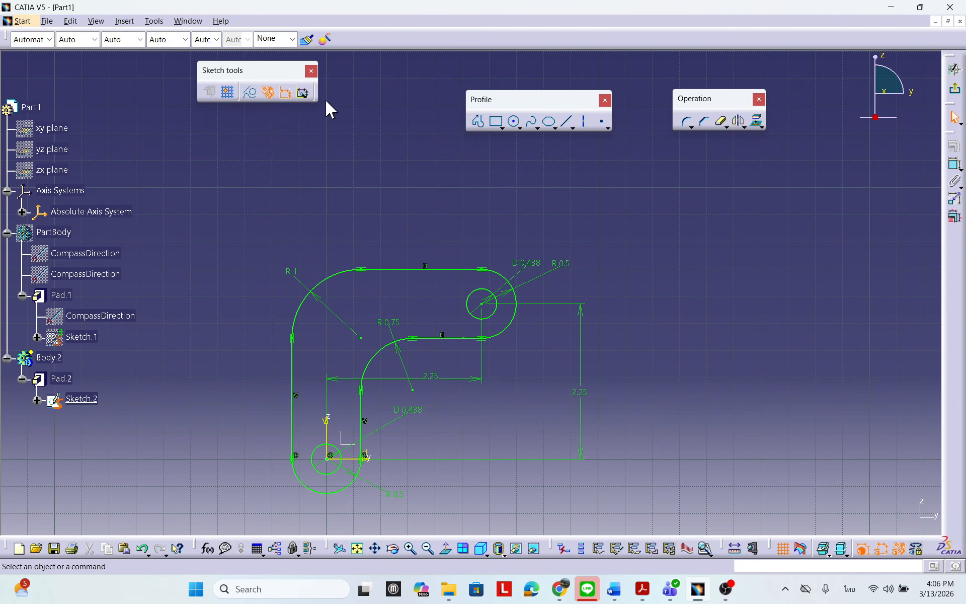
pyautogui.click(154, 21)
pyautogui.click(167, 216)
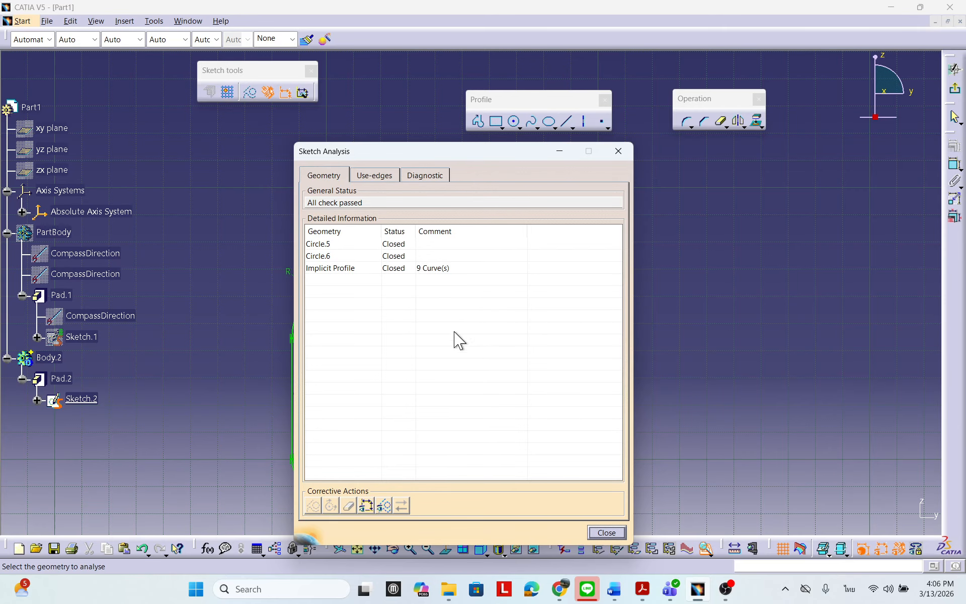
# Examine the closure status and curve orientation of Circle.6 in the sketch analysis, and exit the sketch.
pyautogui.click(394, 255)
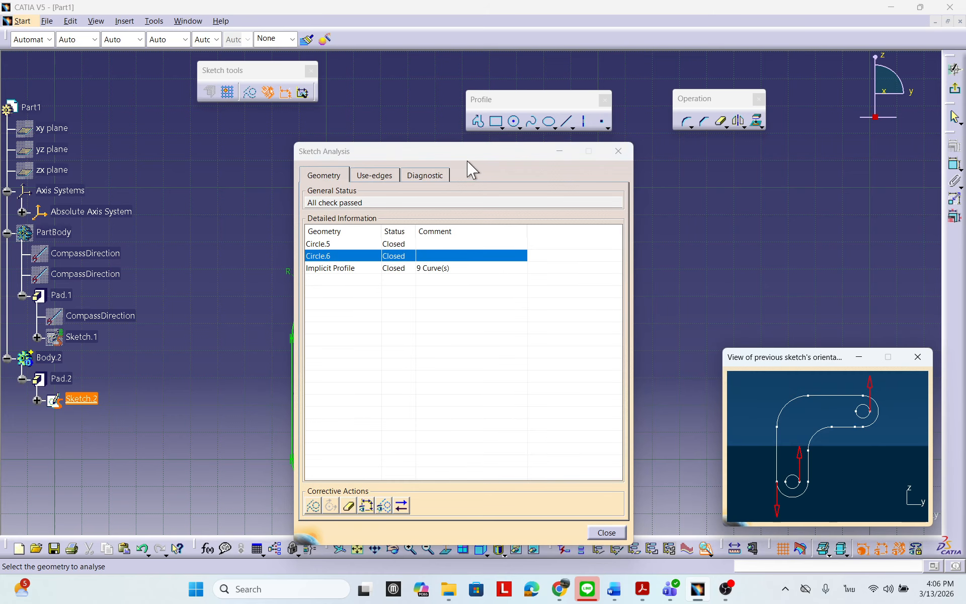
pyautogui.moveTo(808, 367)
pyautogui.mouseDown()
pyautogui.moveTo(718, 253)
pyautogui.moveTo(766, 212)
pyautogui.moveTo(723, 218)
pyautogui.mouseUp()
pyautogui.moveTo(644, 214); pyautogui.dragTo(654, 202)
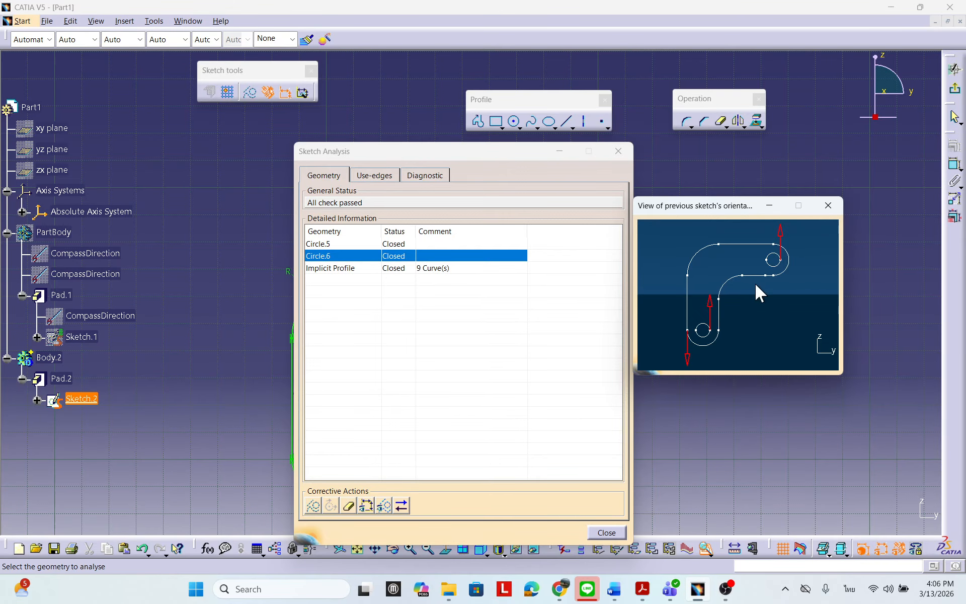
pyautogui.moveTo(502, 150); pyautogui.dragTo(119, 152)
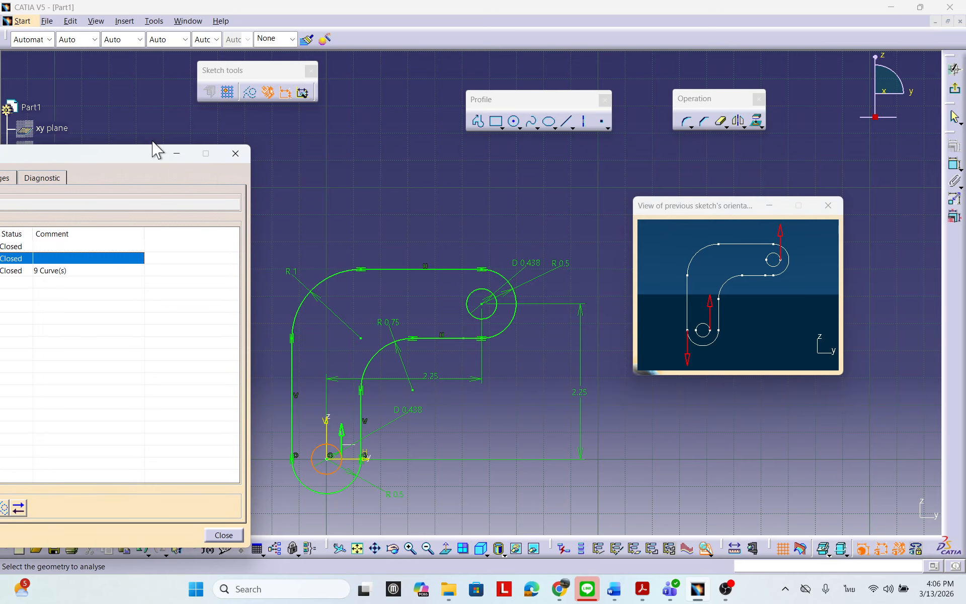
pyautogui.moveTo(105, 160)
pyautogui.mouseDown()
pyautogui.moveTo(207, 112)
pyautogui.moveTo(214, 123)
pyautogui.mouseUp()
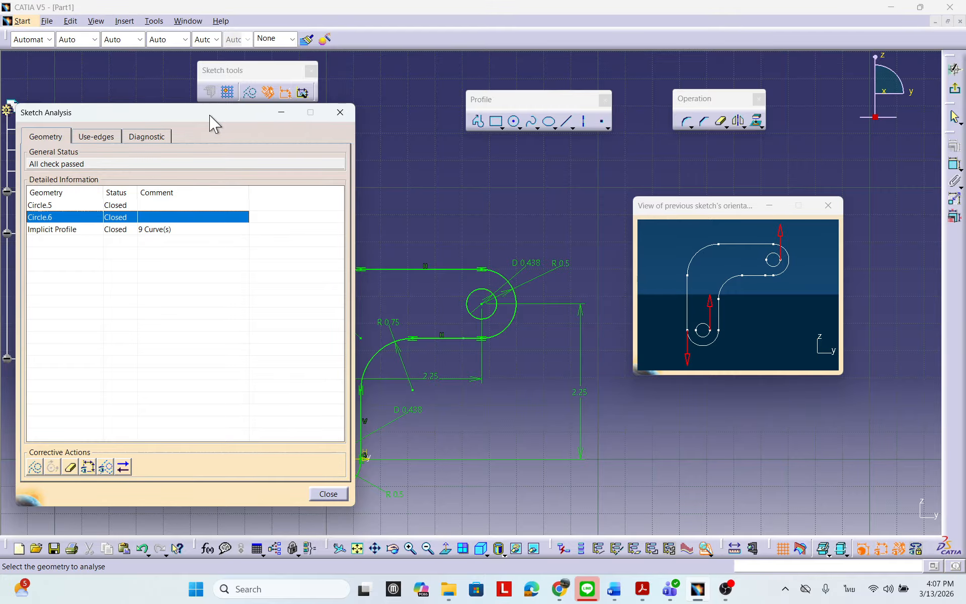
pyautogui.moveTo(211, 121)
pyautogui.mouseDown()
pyautogui.moveTo(127, 134)
pyautogui.moveTo(231, 136)
pyautogui.mouseUp()
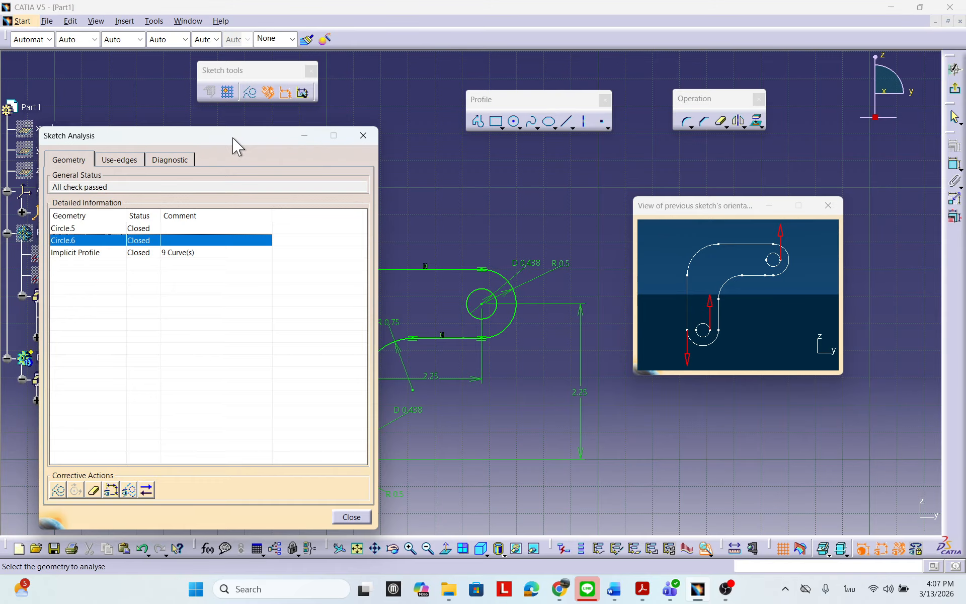
pyautogui.moveTo(237, 144)
pyautogui.mouseDown()
pyautogui.moveTo(430, 146)
pyautogui.moveTo(442, 159)
pyautogui.mouseUp()
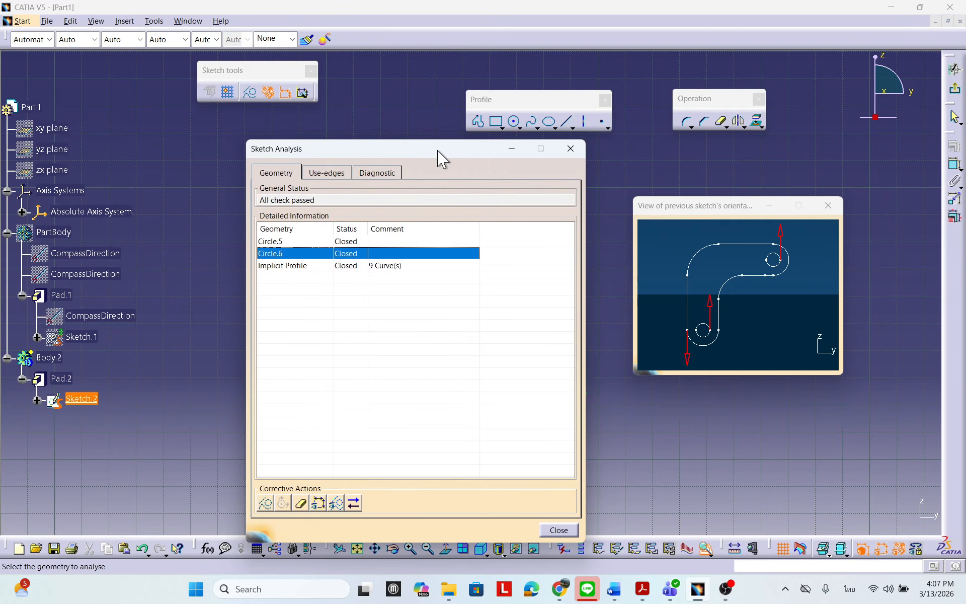
pyautogui.click(559, 531)
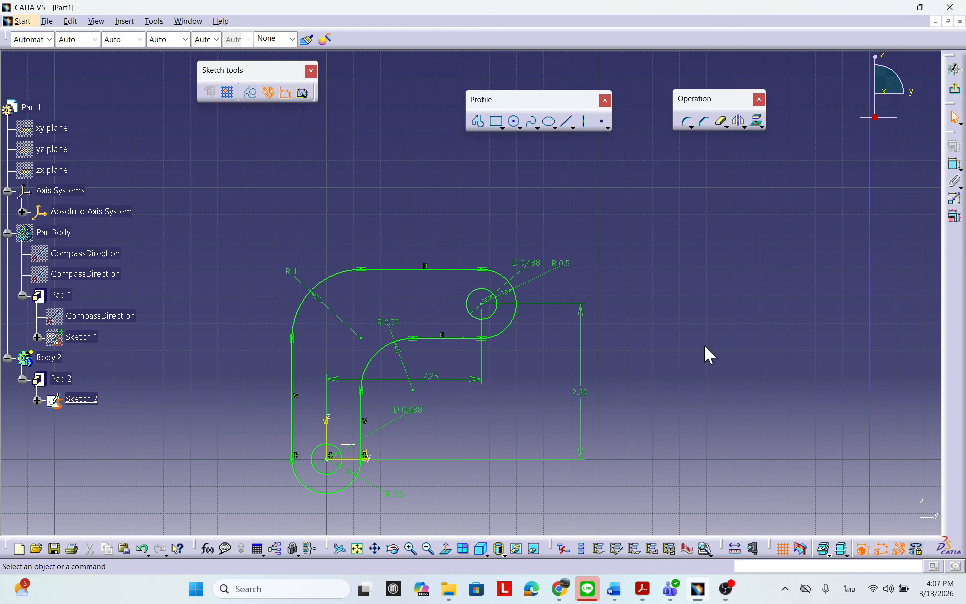
pyautogui.moveTo(519, 402); pyautogui.dragTo(539, 368, button='middle')
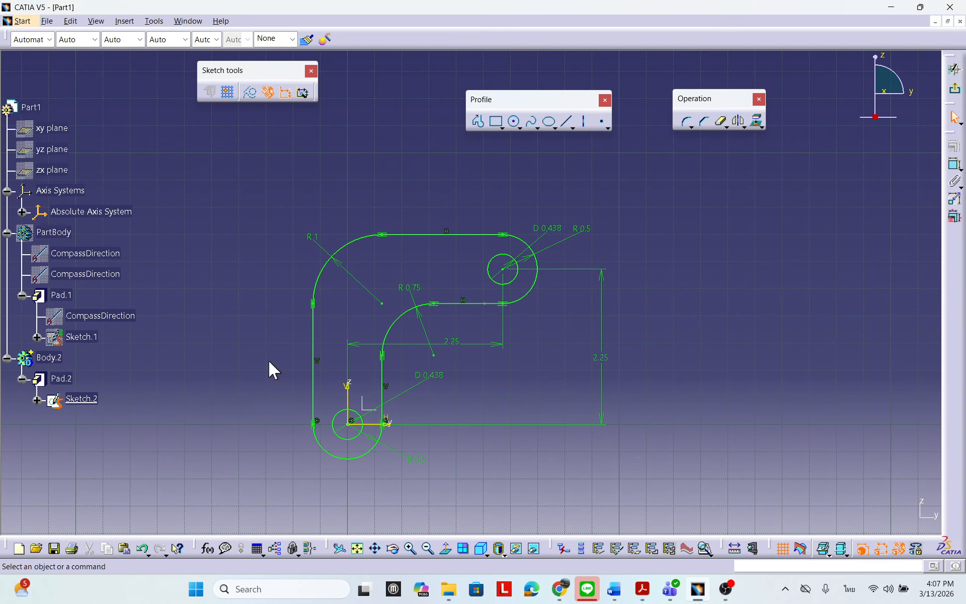
pyautogui.click(954, 69)
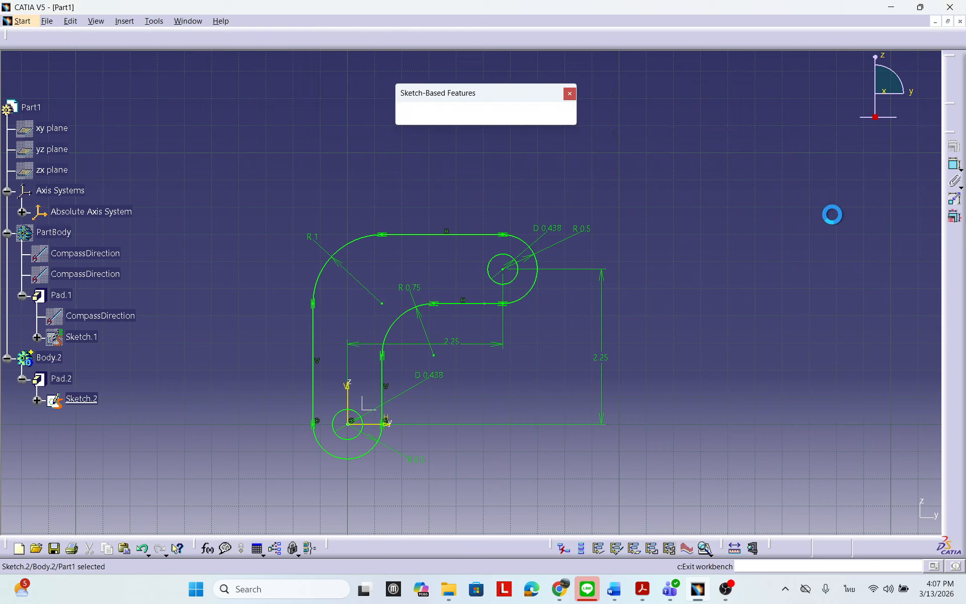
# Hide Body.2 and bring it back into view.
pyautogui.click(49, 357)
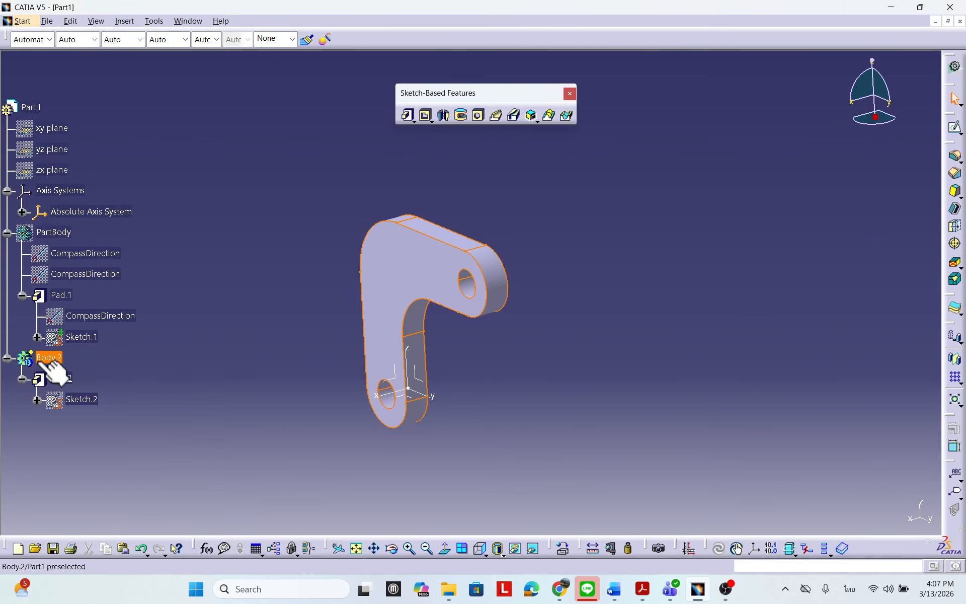
pyautogui.rightClick(47, 358)
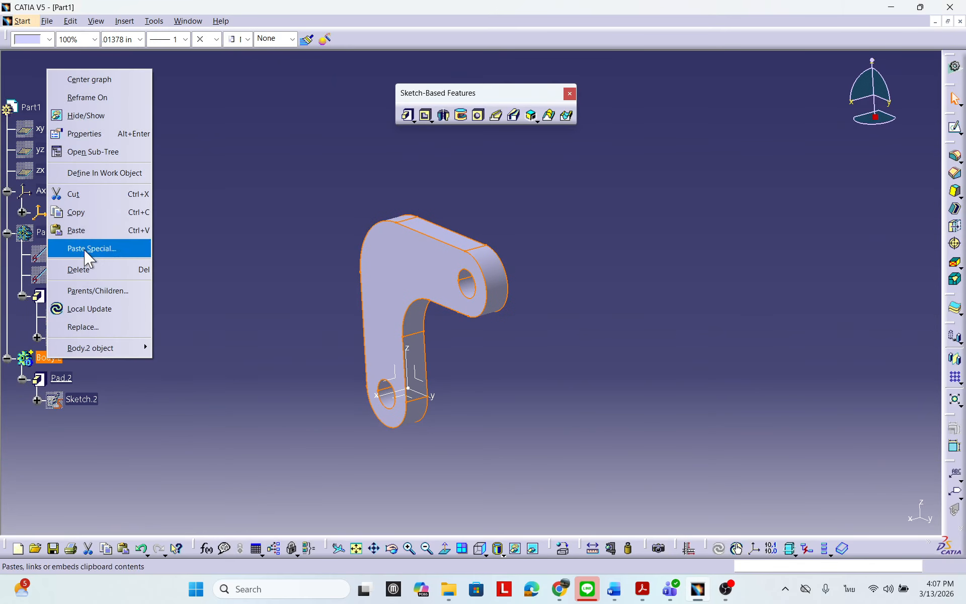
pyautogui.click(86, 115)
pyautogui.rightClick(49, 356)
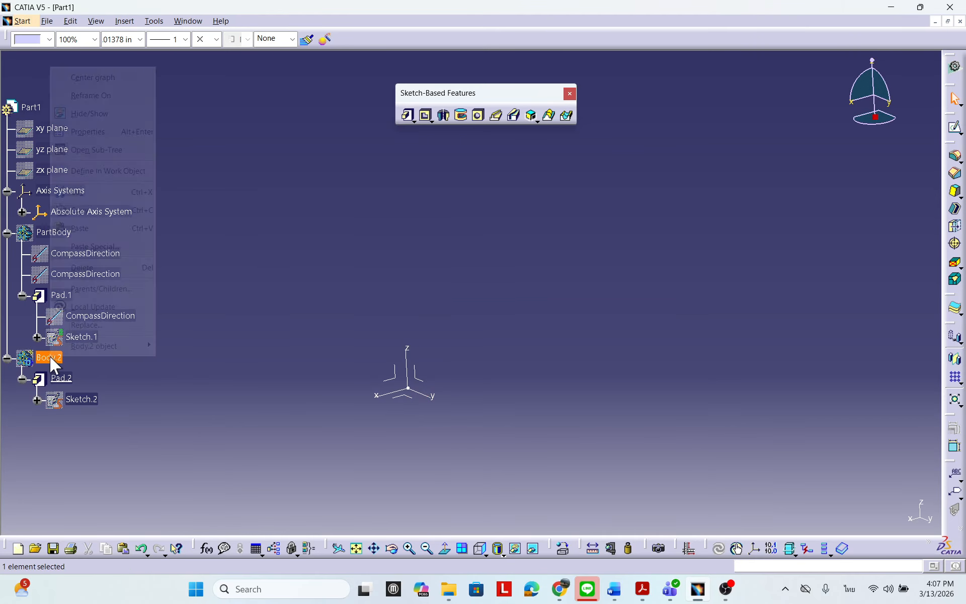
pyautogui.click(106, 113)
# Show the hidden PartBody together with Body.2.
pyautogui.rightClick(48, 231)
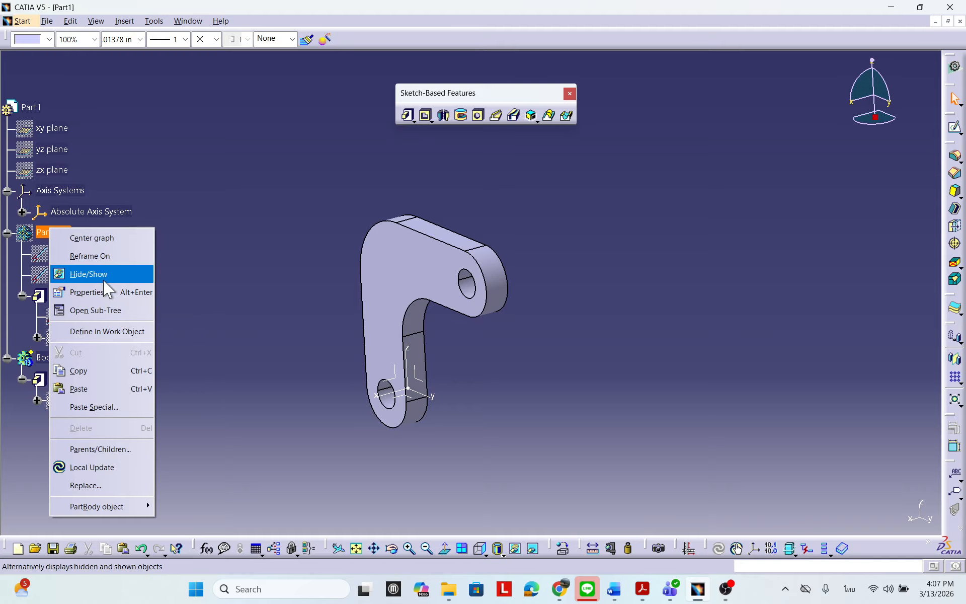
pyautogui.click(88, 273)
pyautogui.moveTo(632, 334); pyautogui.dragTo(461, 370, button='middle')
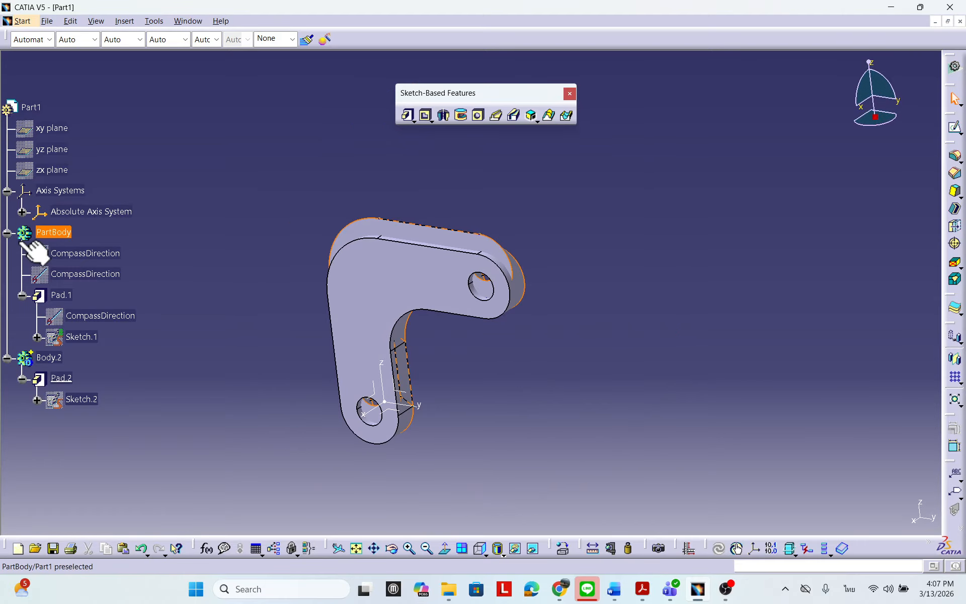
# Change the fill colour of Body.2 to yellow to tell it apart from PartBody.
pyautogui.click(49, 358)
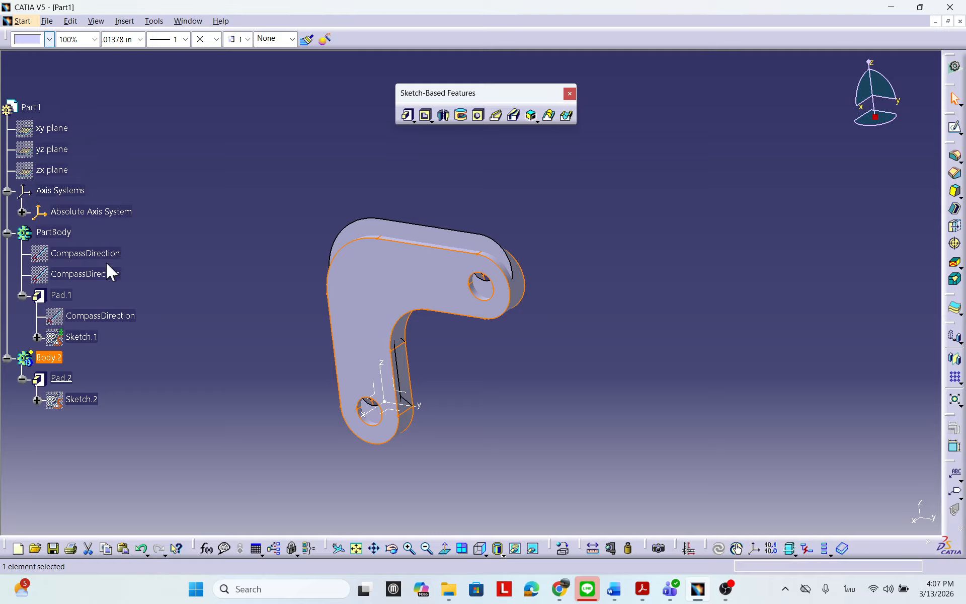
pyautogui.click(161, 388)
pyautogui.rightClick(56, 365)
pyautogui.click(59, 365)
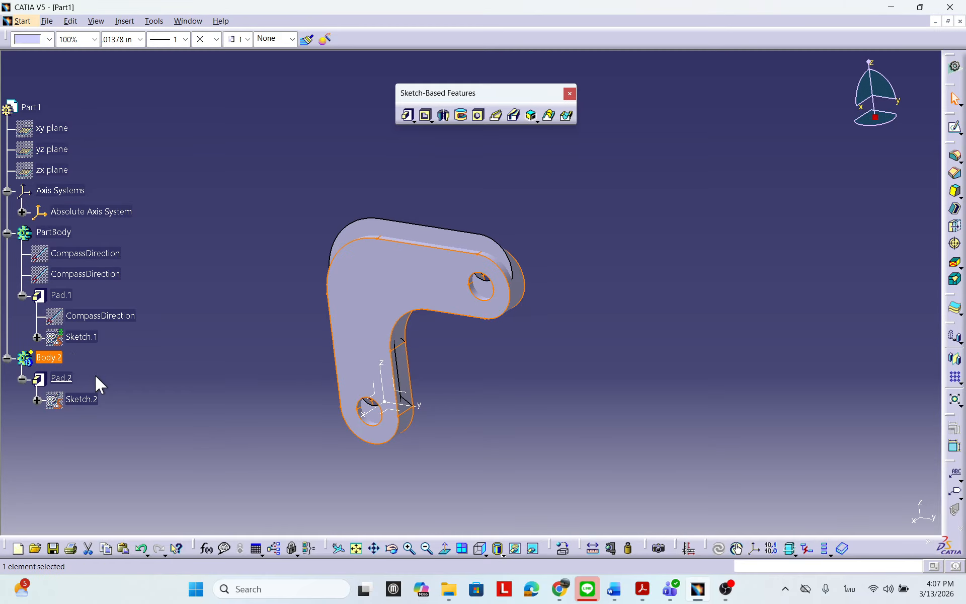
pyautogui.click(50, 40)
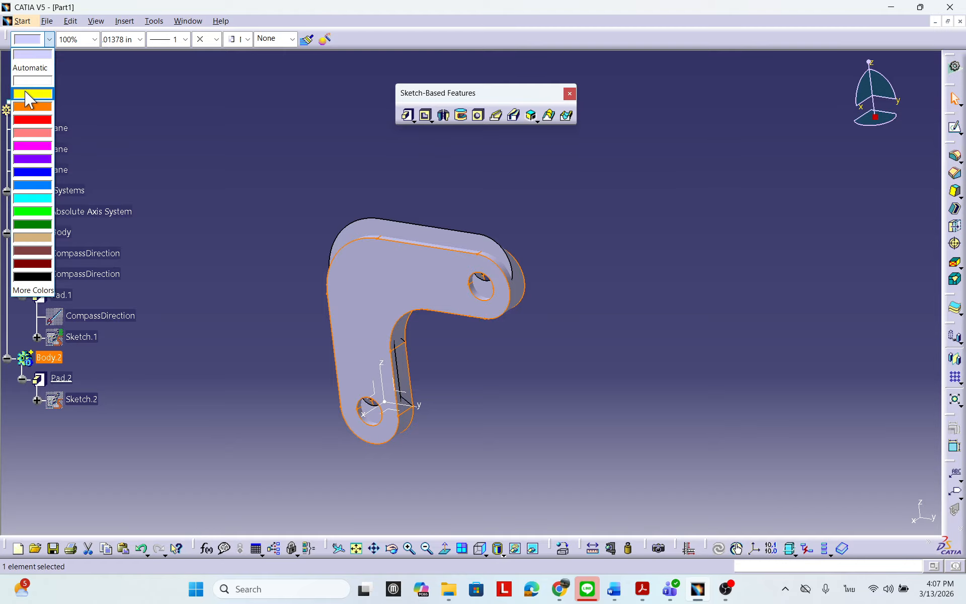
pyautogui.click(39, 94)
pyautogui.click(102, 85)
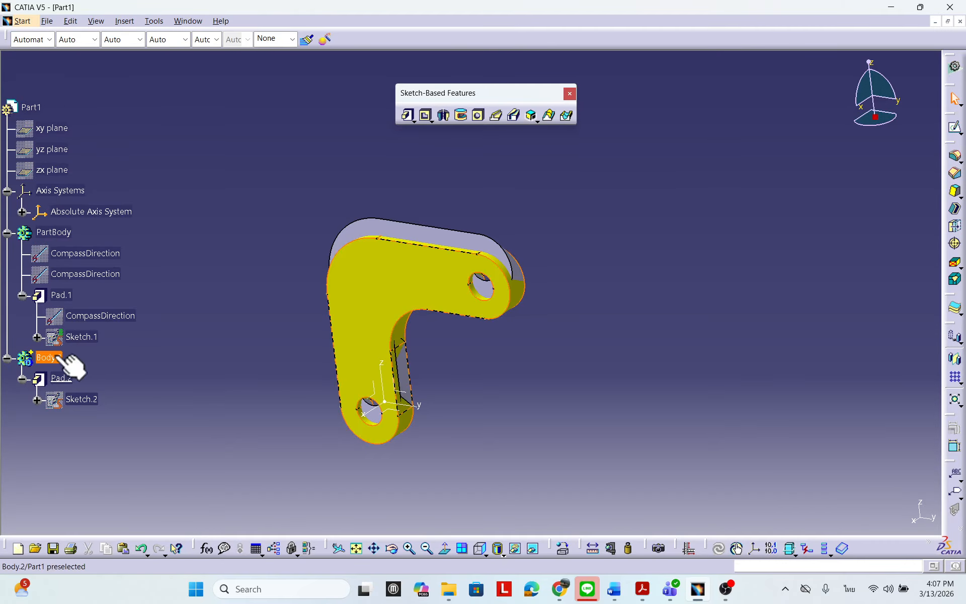
pyautogui.click(68, 384)
pyautogui.click(62, 366)
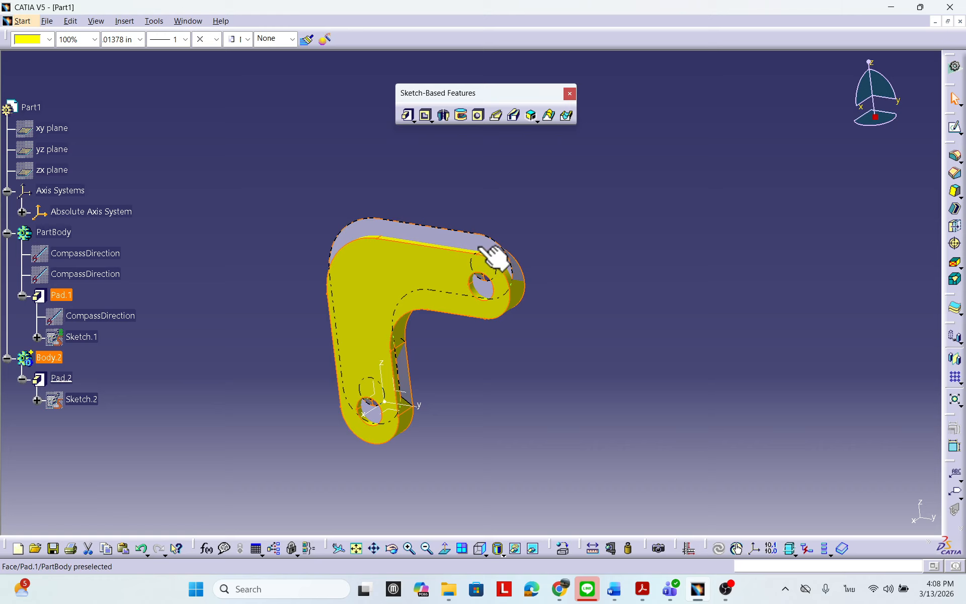
pyautogui.click(67, 379)
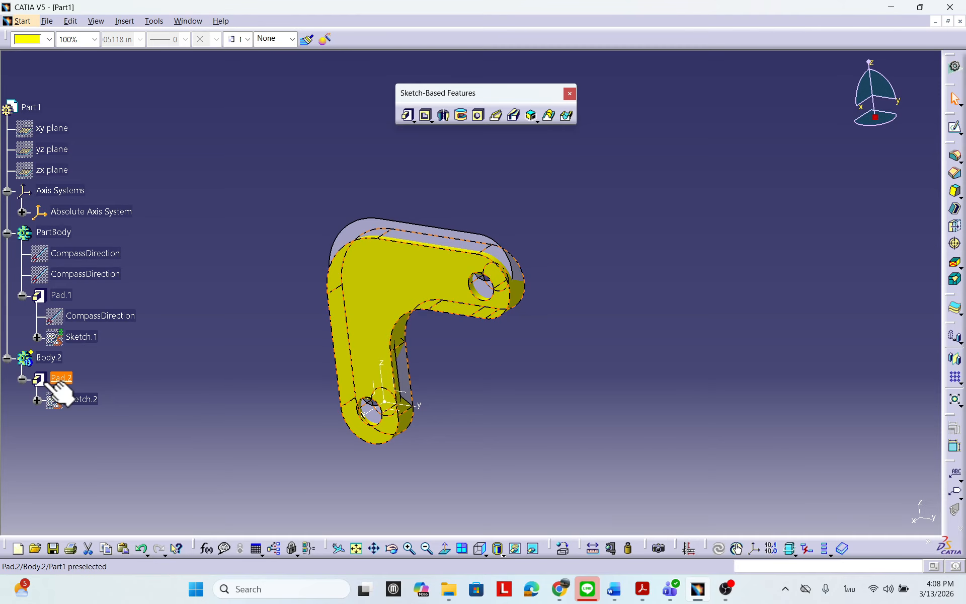
pyautogui.click(164, 390)
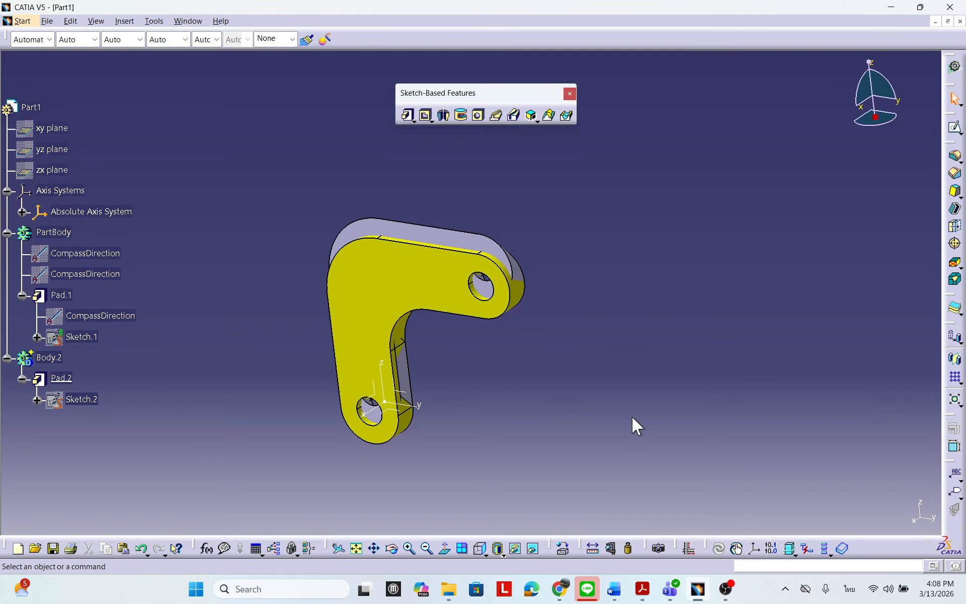
pyautogui.click(73, 375)
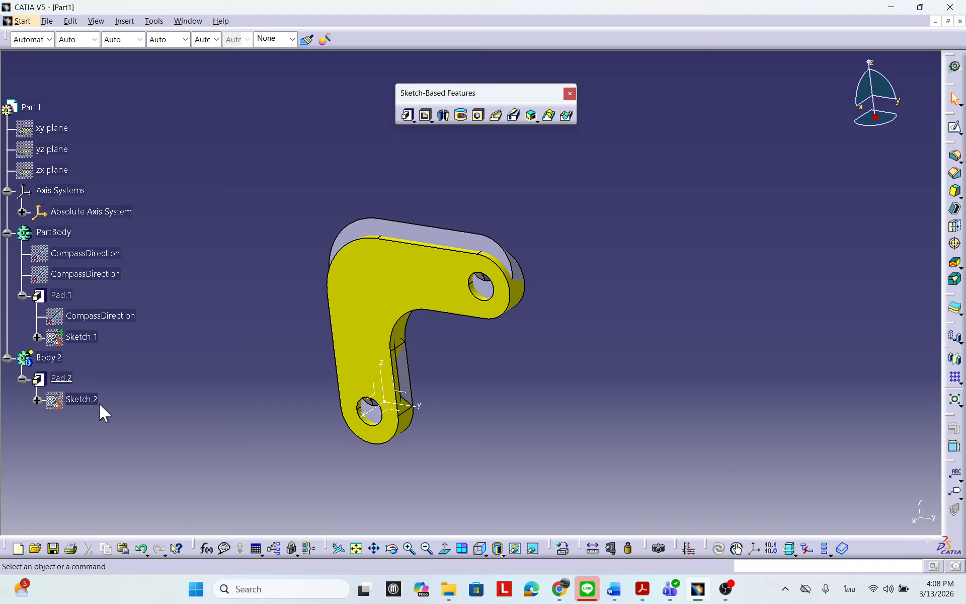
# Define PartBody as the in-work object.
pyautogui.click(64, 237)
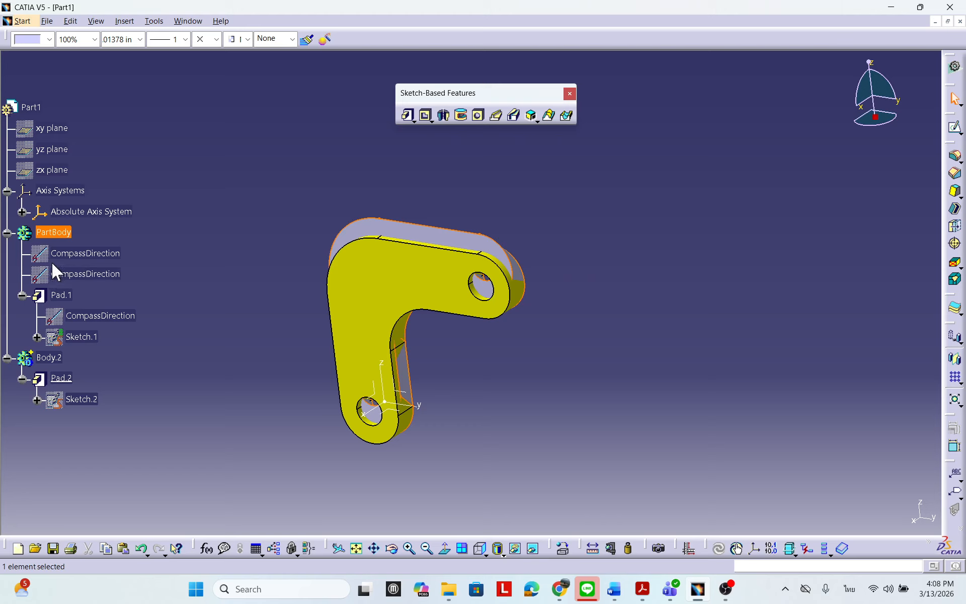
pyautogui.rightClick(50, 233)
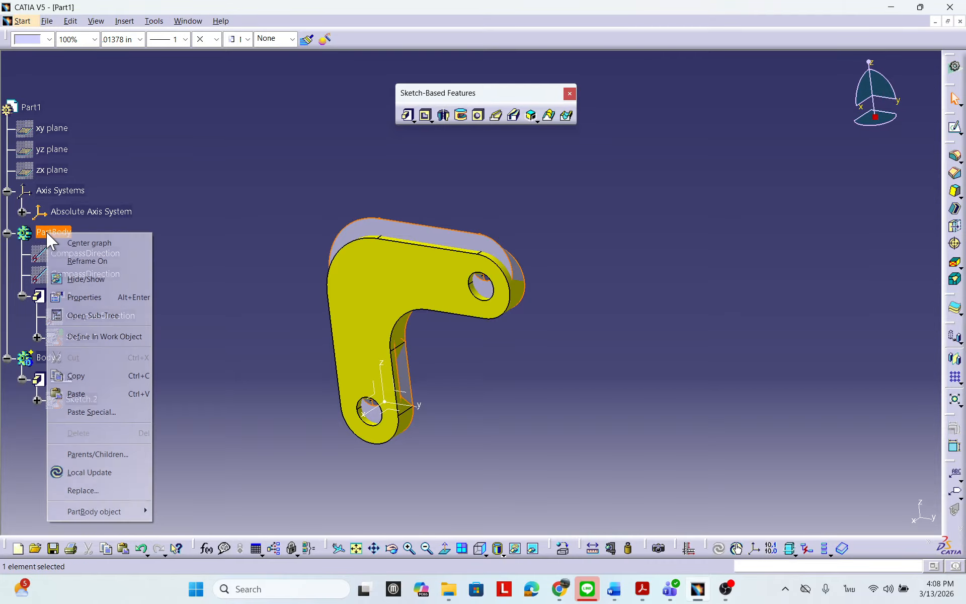
pyautogui.click(83, 344)
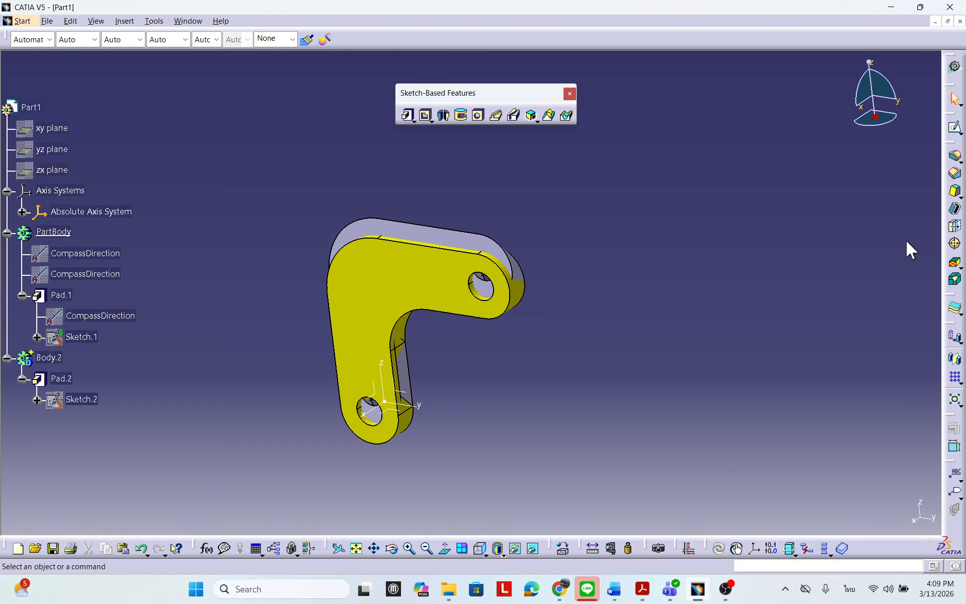
# Start a new sketch on the yz plane and hide Body.2 so only PartBody is displayed.
pyautogui.click(954, 127)
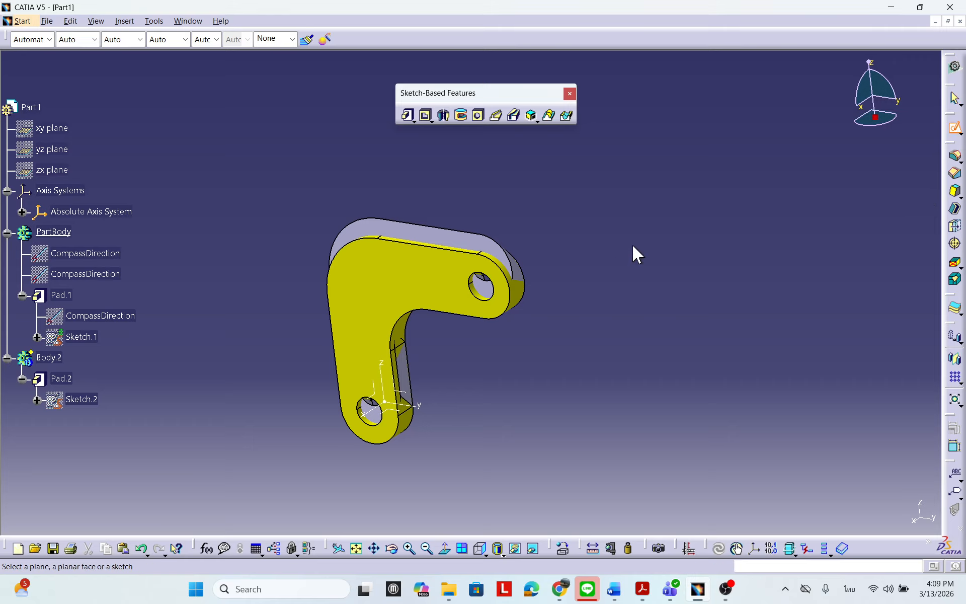
pyautogui.click(417, 400)
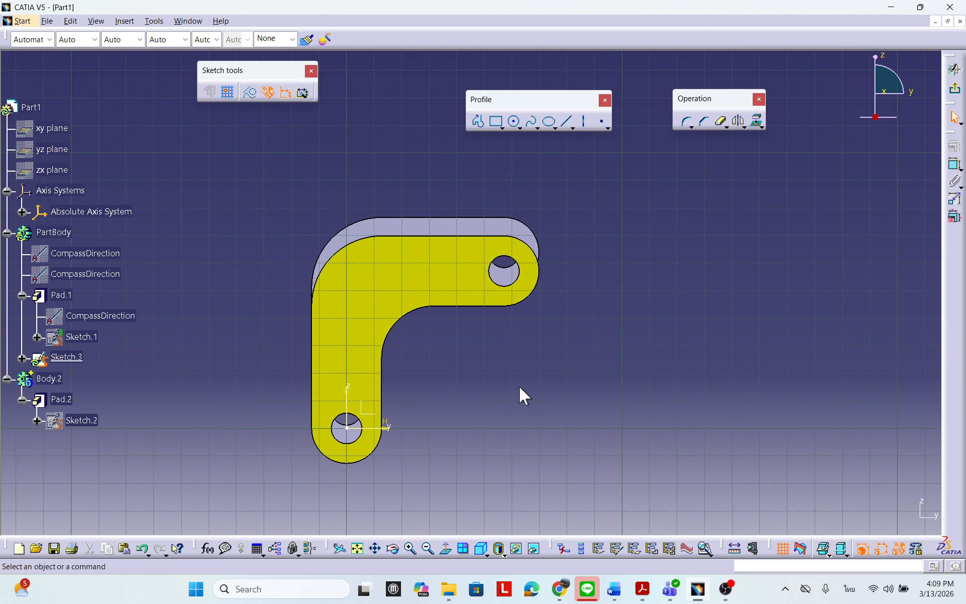
pyautogui.rightClick(49, 378)
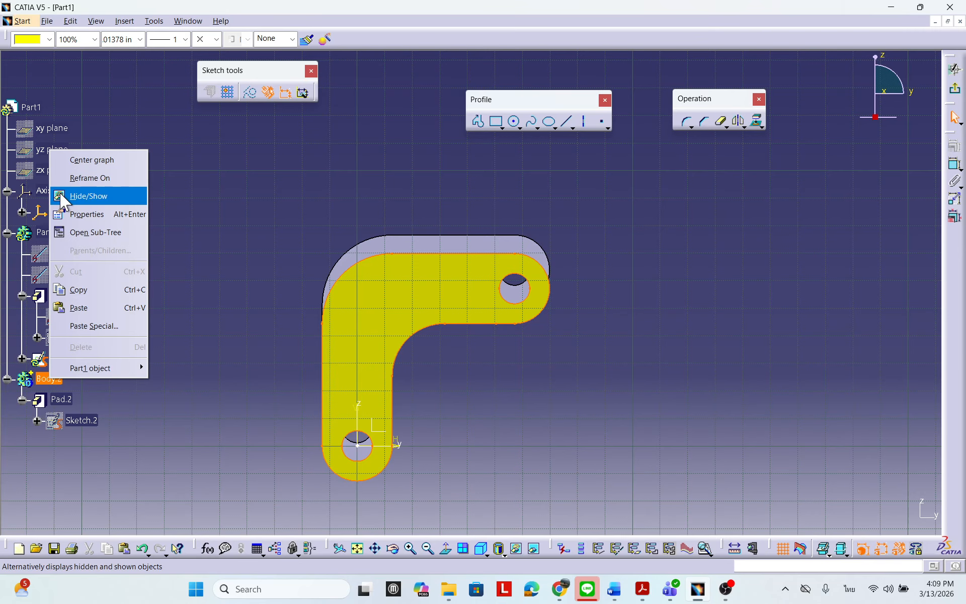
pyautogui.click(88, 195)
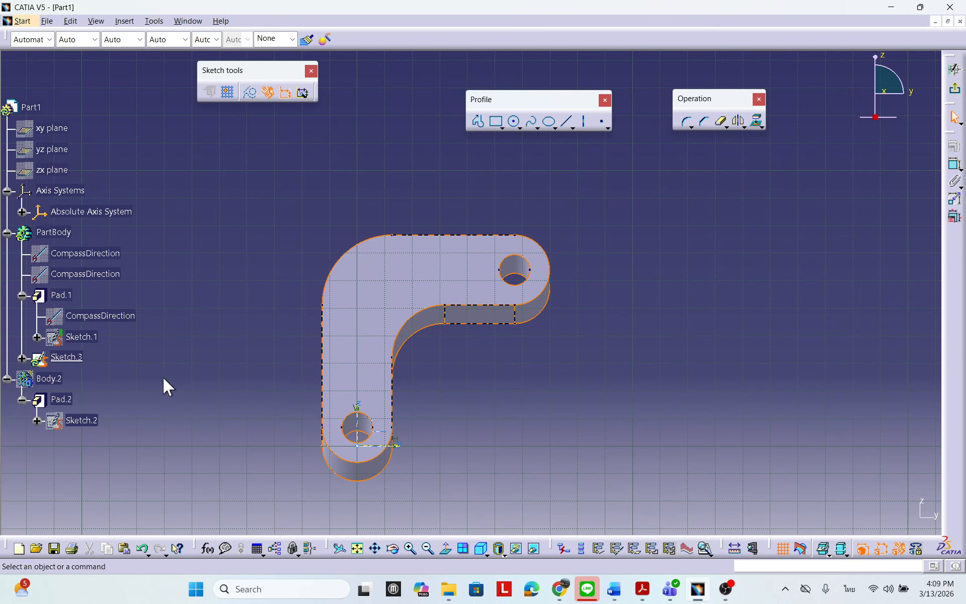
pyautogui.moveTo(341, 373); pyautogui.dragTo(392, 373, button='middle')
pyautogui.moveTo(451, 381); pyautogui.dragTo(425, 403, button='middle')
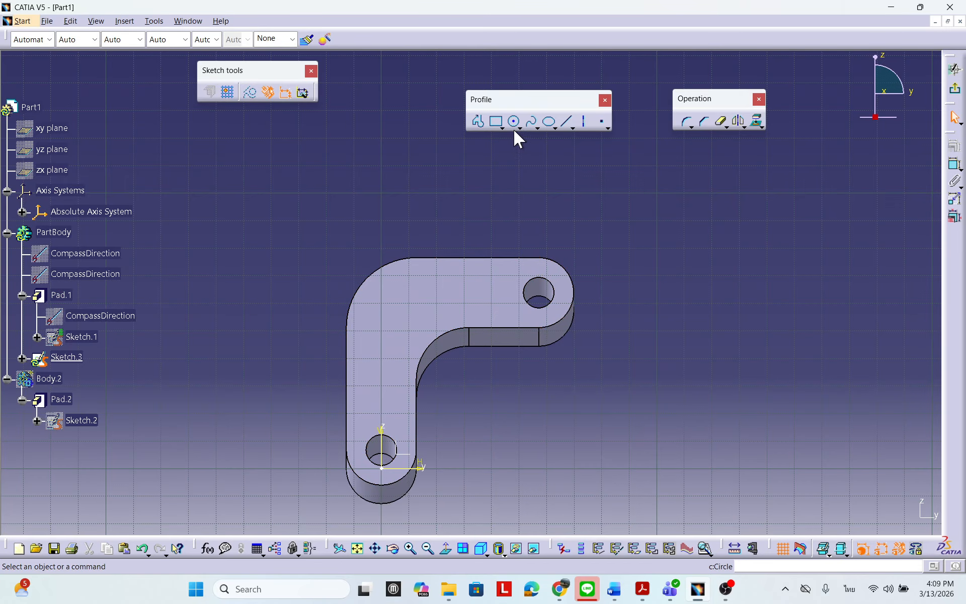
pyautogui.click(549, 121)
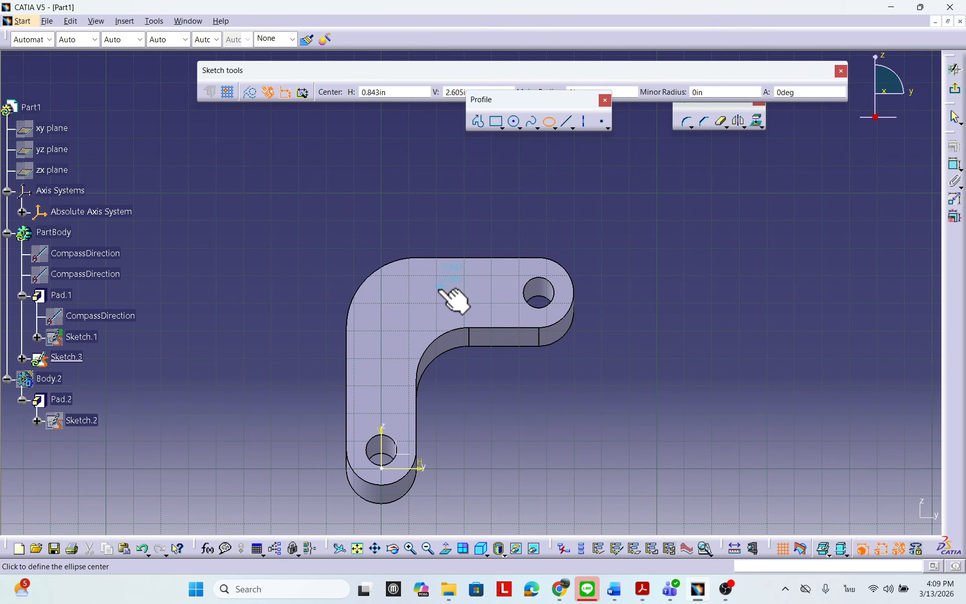
pyautogui.click(413, 290)
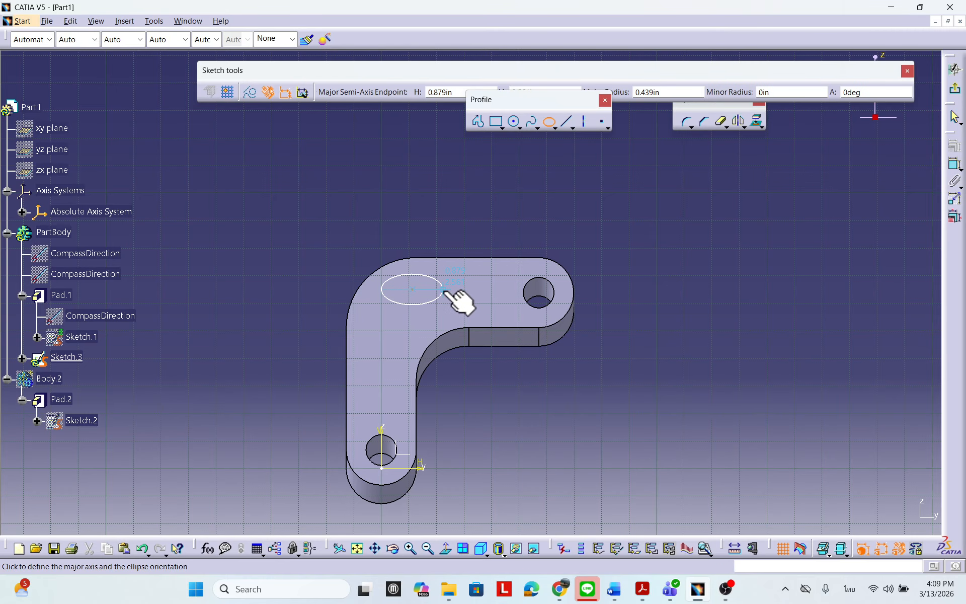
pyautogui.click(443, 290)
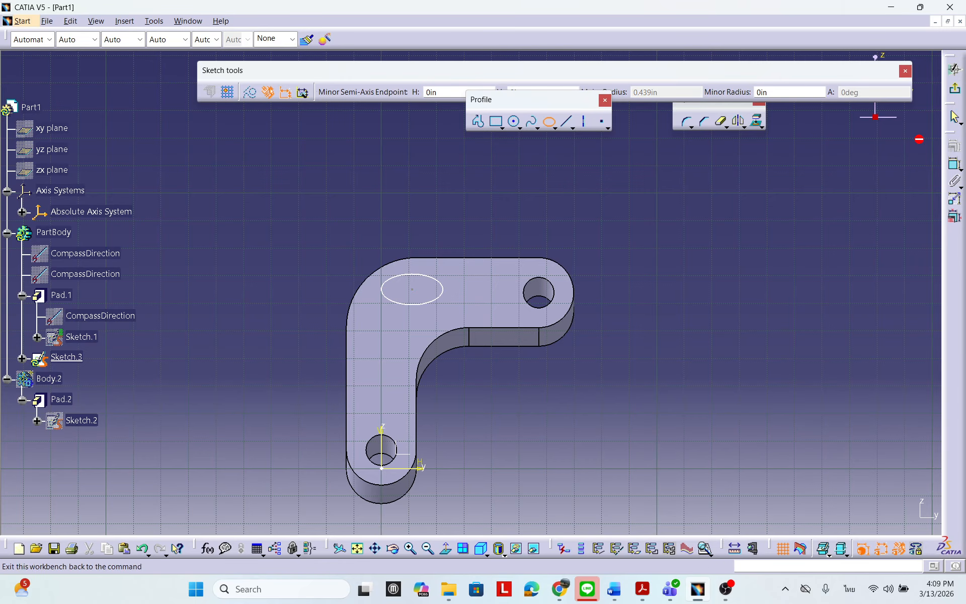
pyautogui.click(548, 123)
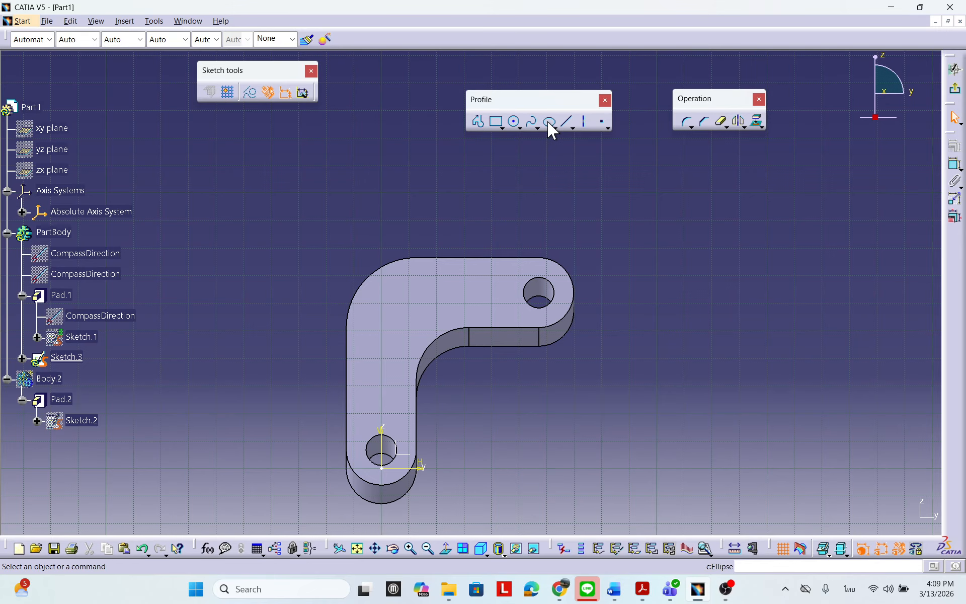
# Sketch an ellipse with semi-axes of about 0.36 in and 0.29 in near the crank's rounded outer bend, and exit the sketch.
pyautogui.click(549, 122)
pyautogui.click(397, 294)
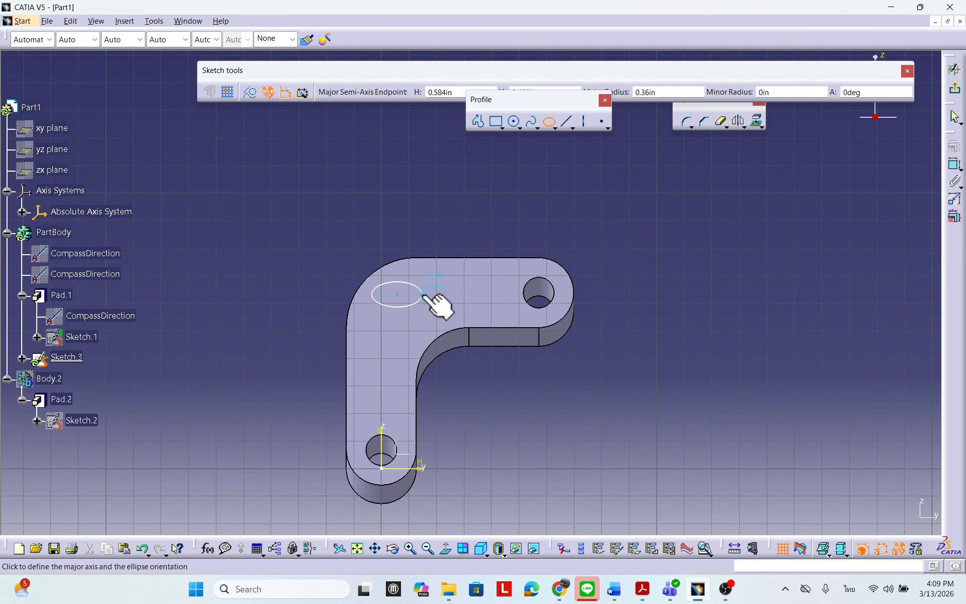
pyautogui.click(423, 295)
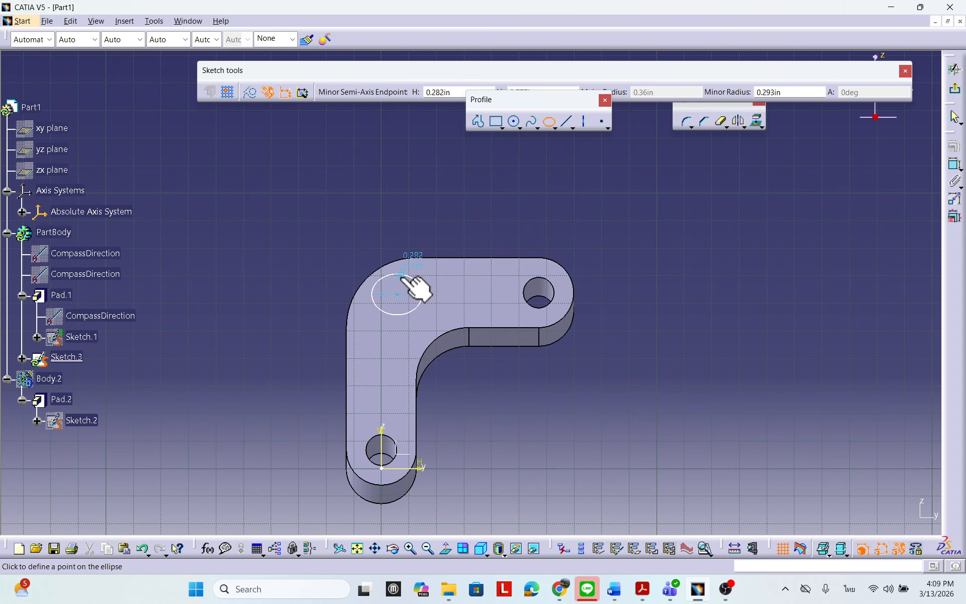
pyautogui.click(402, 275)
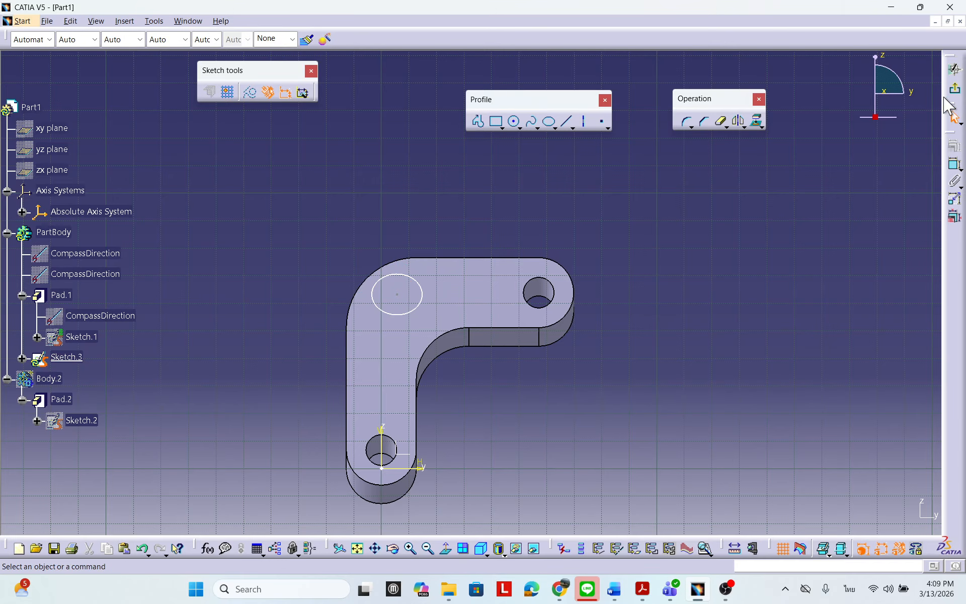
pyautogui.click(956, 91)
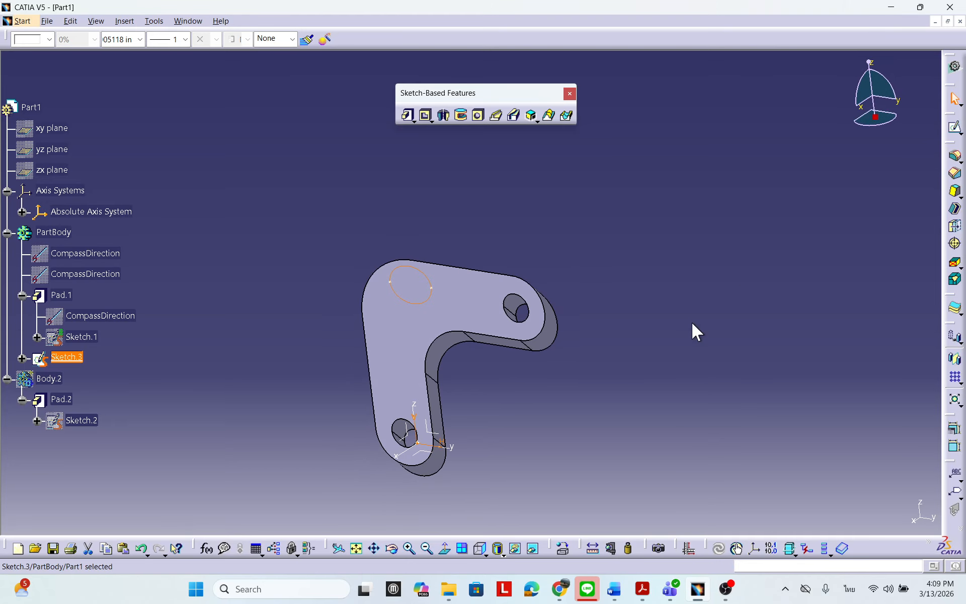
# Start a Pocket in PartBody using the ellipse sketch near the crank's outer bend as its profile.
pyautogui.moveTo(648, 341)
pyautogui.mouseDown(button='middle')
pyautogui.moveTo(418, 355)
pyautogui.moveTo(548, 347)
pyautogui.mouseUp(button='middle')
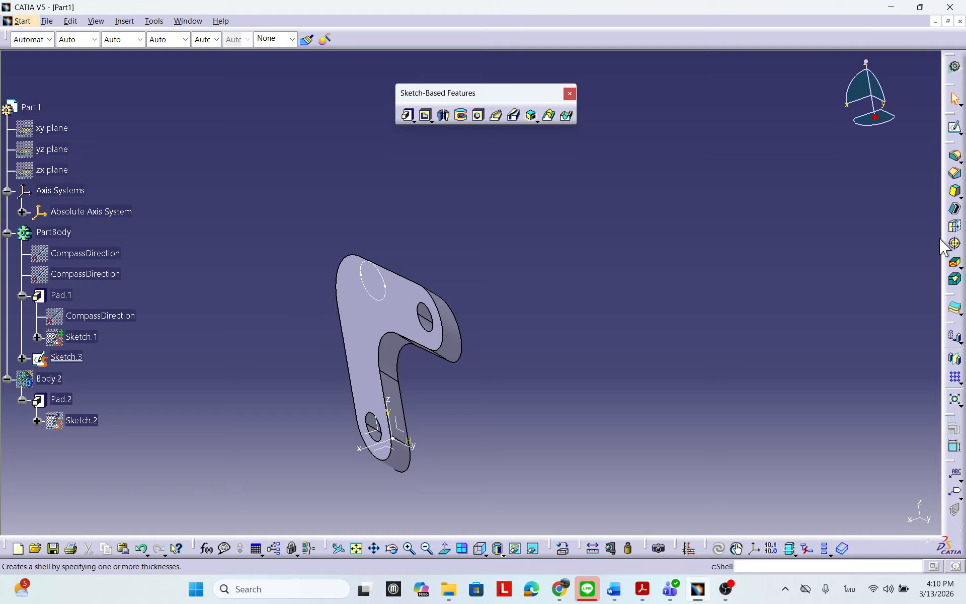
pyautogui.click(408, 115)
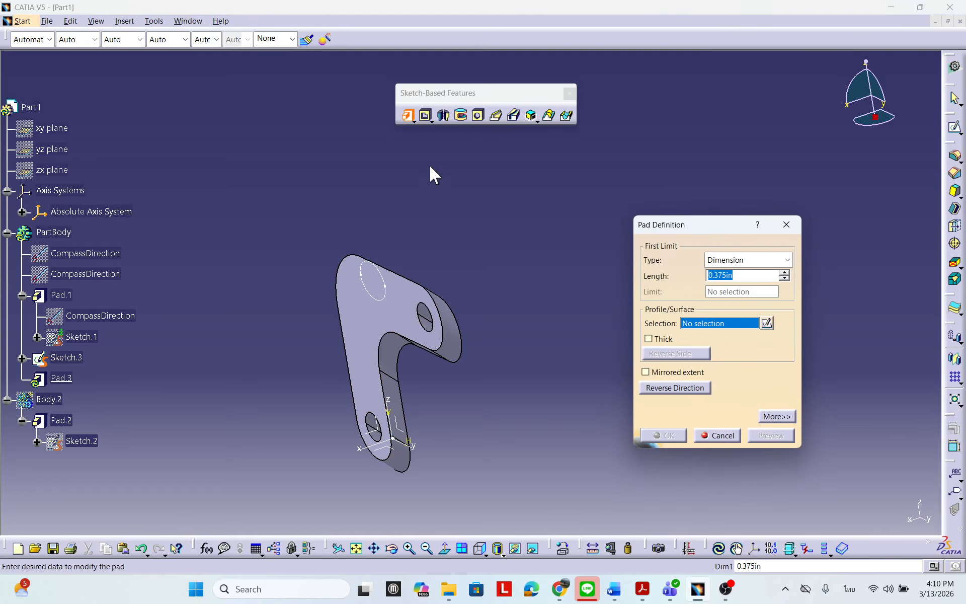
pyautogui.click(422, 115)
pyautogui.click(423, 114)
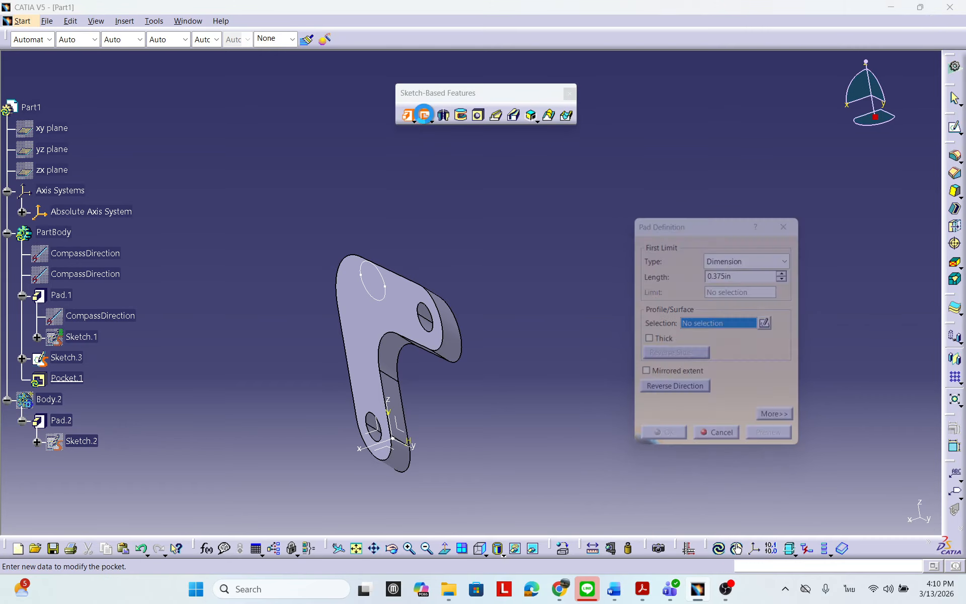
pyautogui.click(384, 286)
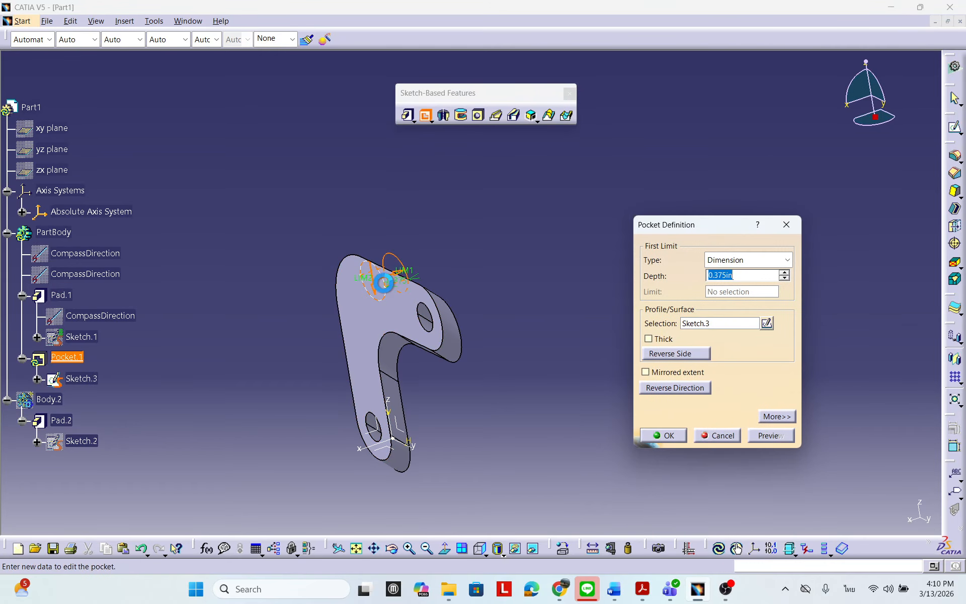
# Extend the elliptical pocket to a first limit of 2 in and a second limit of 1 in, and create it.
pyautogui.moveTo(537, 278); pyautogui.dragTo(390, 324, button='middle')
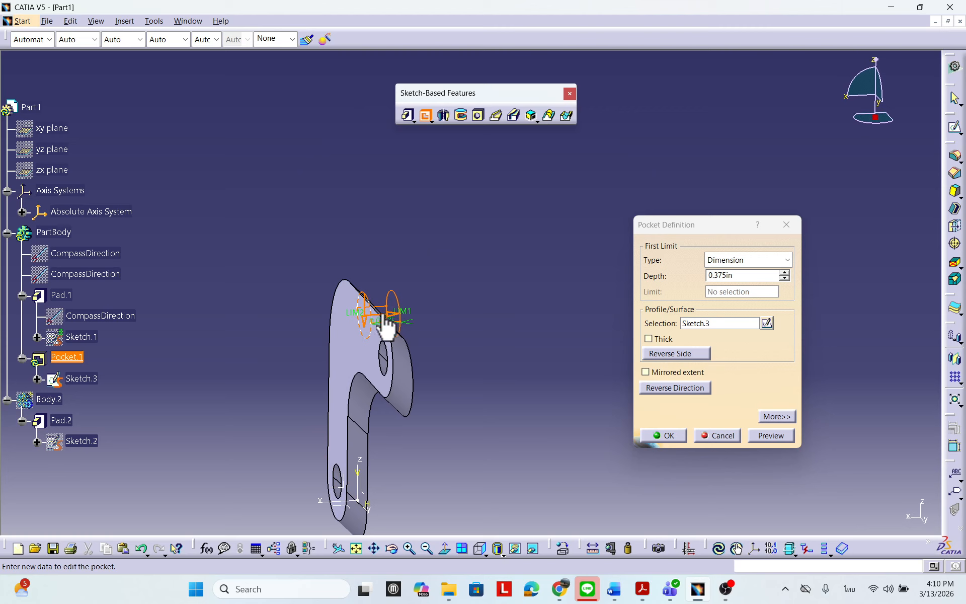
pyautogui.moveTo(387, 326)
pyautogui.mouseDown(button='middle')
pyautogui.moveTo(339, 330)
pyautogui.moveTo(378, 338)
pyautogui.mouseUp(button='middle')
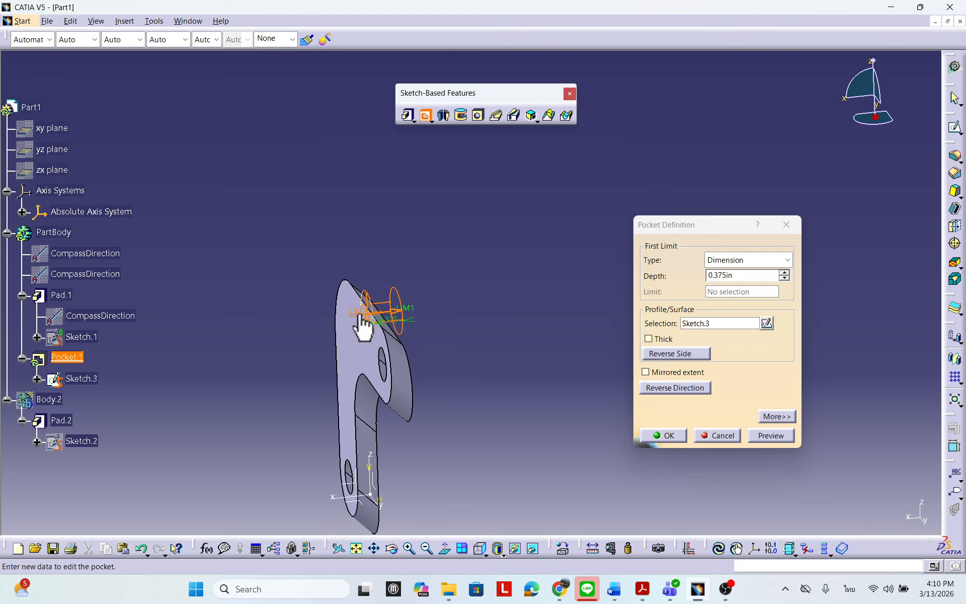
pyautogui.moveTo(364, 326); pyautogui.dragTo(518, 302)
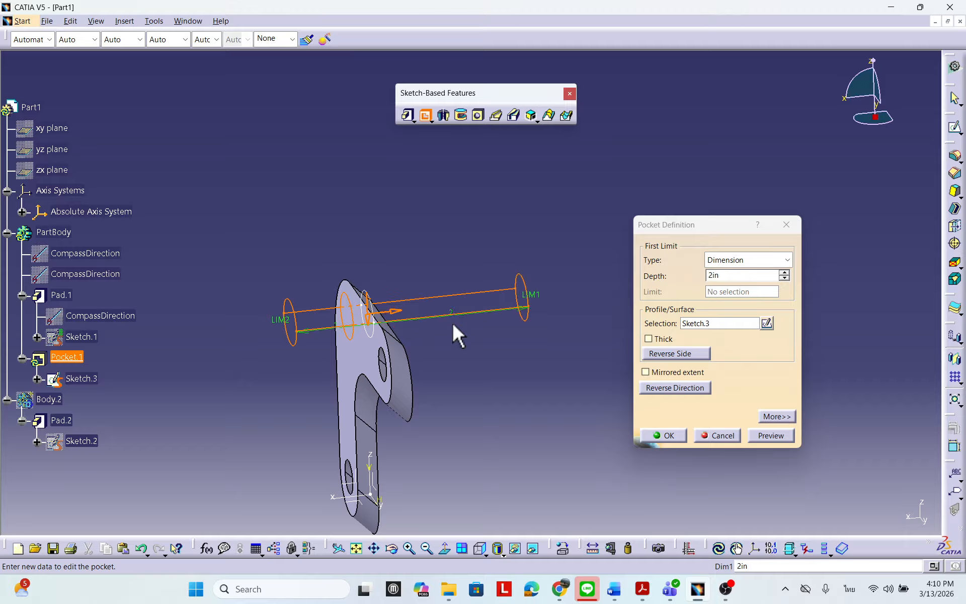
pyautogui.moveTo(455, 334); pyautogui.dragTo(395, 332, button='middle')
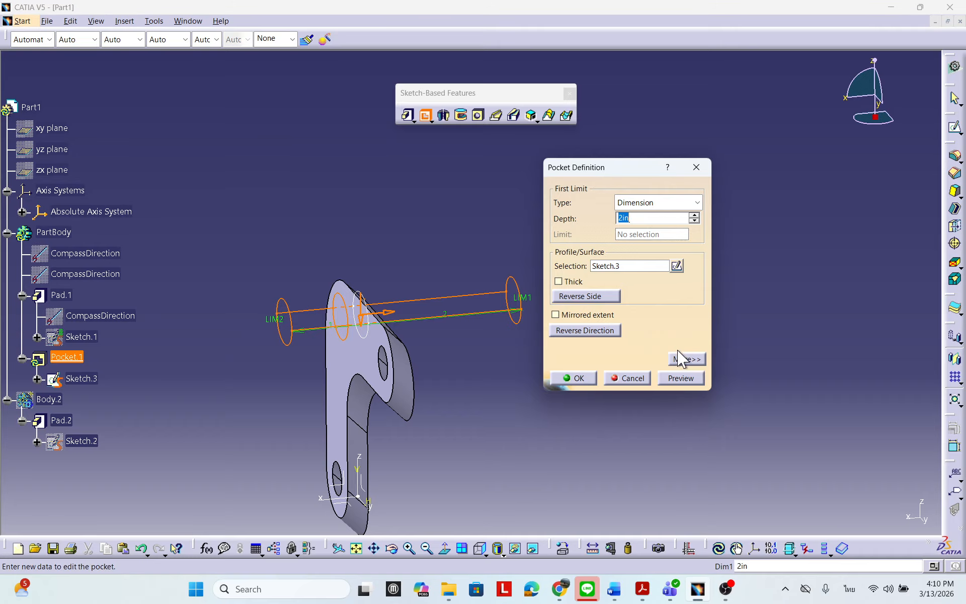
pyautogui.click(687, 359)
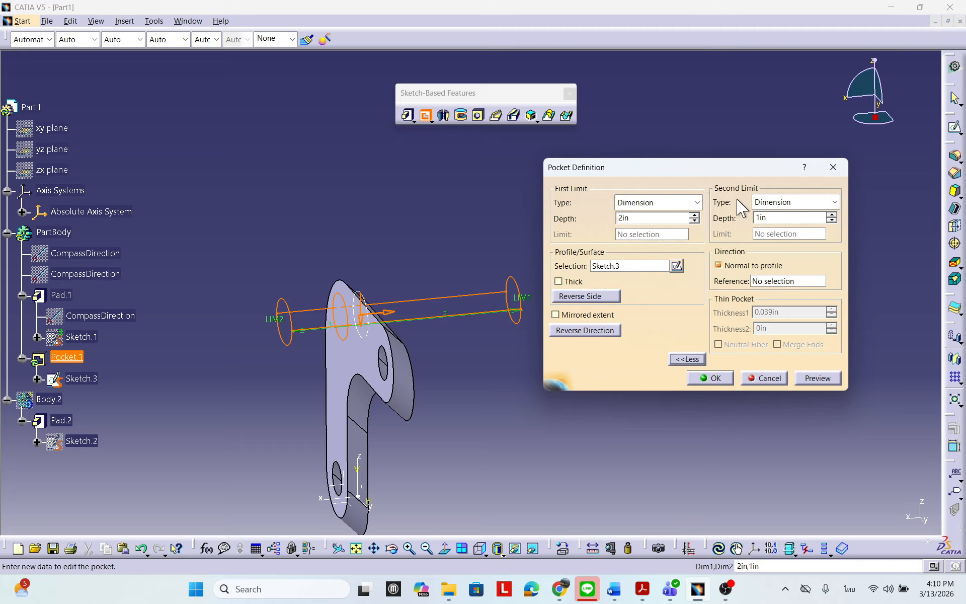
pyautogui.moveTo(737, 177); pyautogui.dragTo(776, 164)
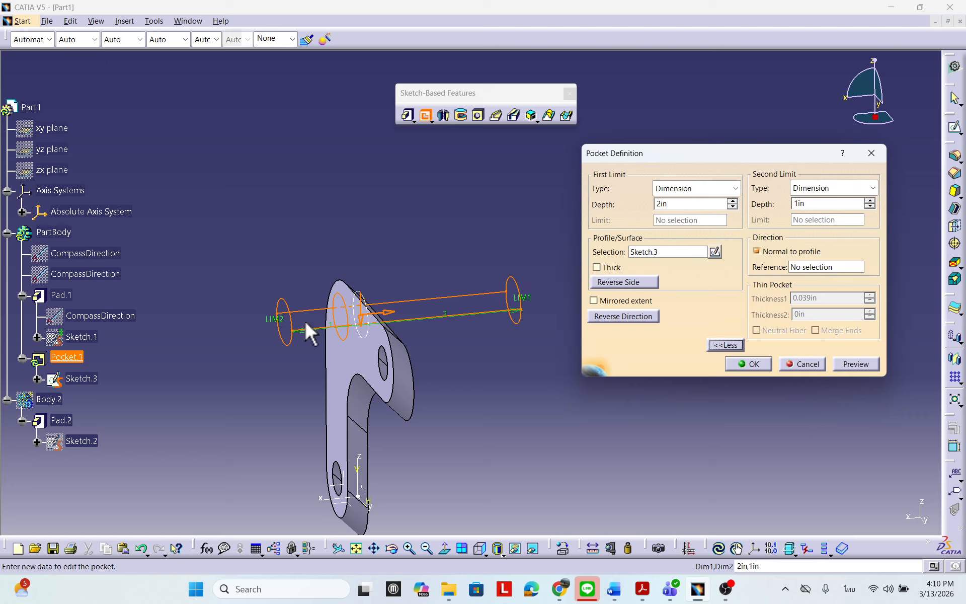
pyautogui.moveTo(282, 328)
pyautogui.mouseDown()
pyautogui.moveTo(206, 320)
pyautogui.moveTo(288, 325)
pyautogui.moveTo(209, 328)
pyautogui.moveTo(217, 323)
pyautogui.moveTo(209, 338)
pyautogui.moveTo(279, 326)
pyautogui.mouseUp()
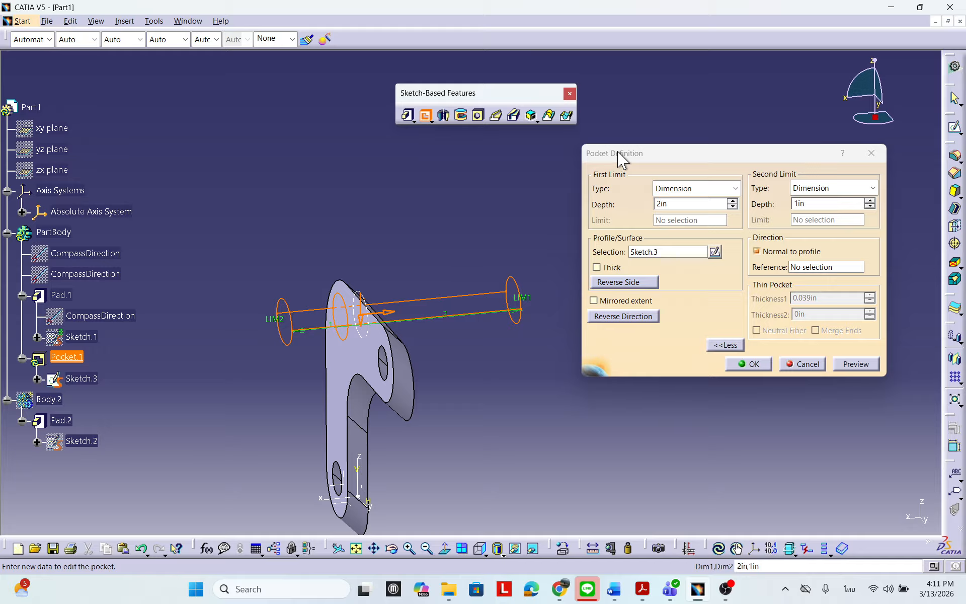
pyautogui.click(855, 364)
pyautogui.click(749, 364)
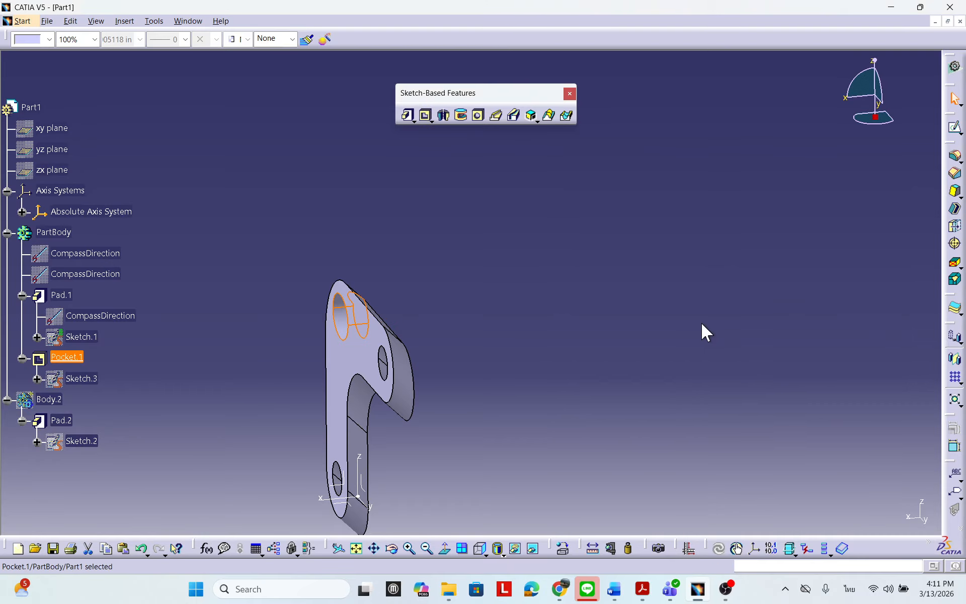
# Define Body.2 as the in-work object so it is displayed together with PartBody.
pyautogui.moveTo(442, 327); pyautogui.dragTo(381, 298, button='middle')
pyautogui.click(166, 360)
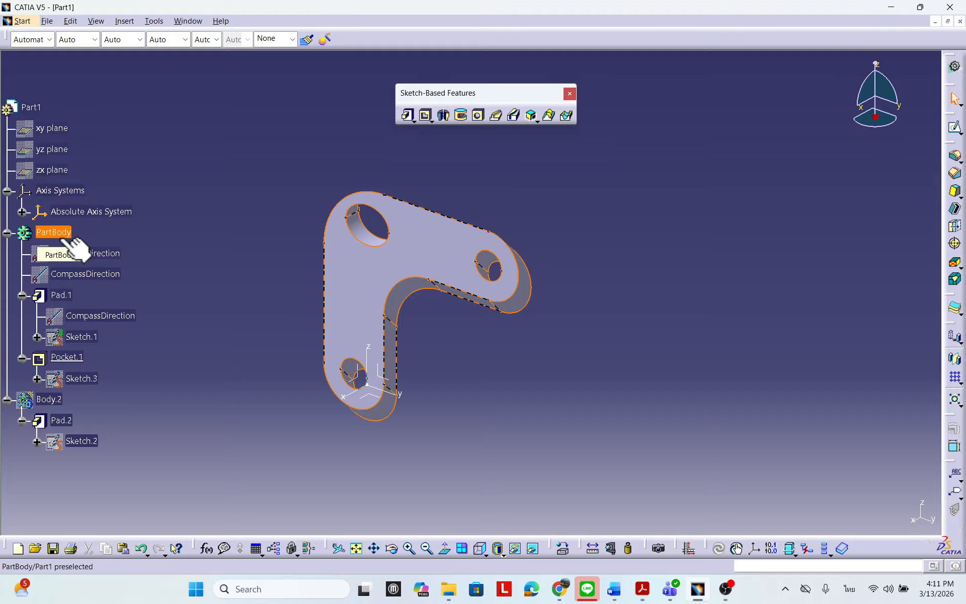
pyautogui.moveTo(413, 420); pyautogui.dragTo(413, 420, button='middle')
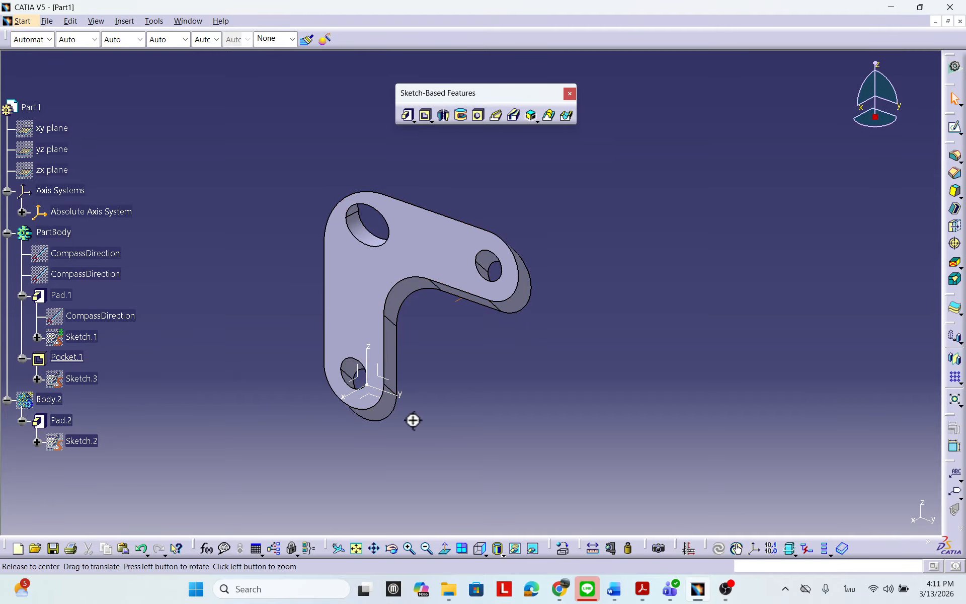
pyautogui.middleClick(413, 419)
pyautogui.moveTo(284, 411); pyautogui.dragTo(286, 448, button='middle')
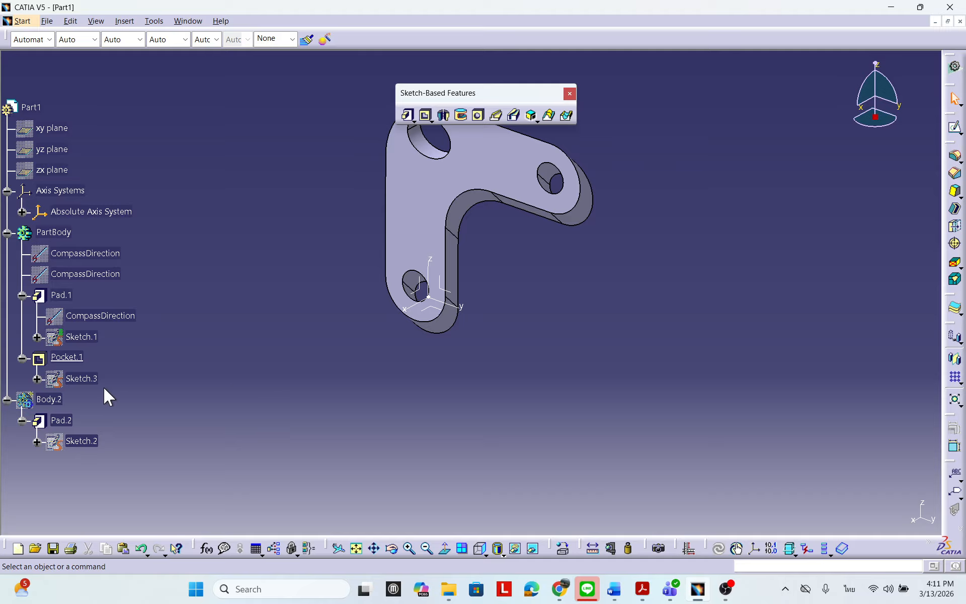
pyautogui.rightClick(48, 399)
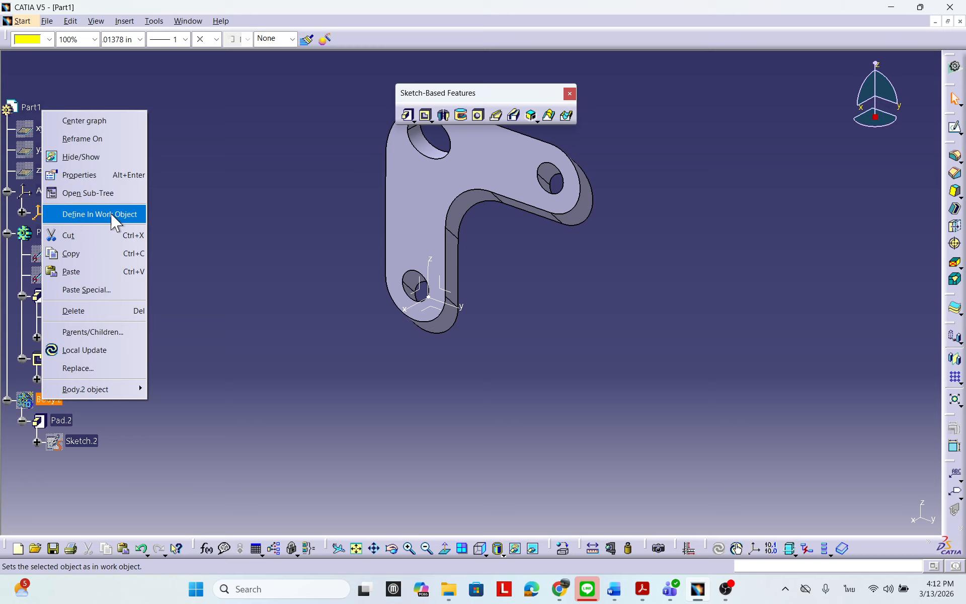
pyautogui.click(115, 222)
pyautogui.moveTo(484, 384); pyautogui.dragTo(505, 451, button='middle')
pyautogui.click(270, 419)
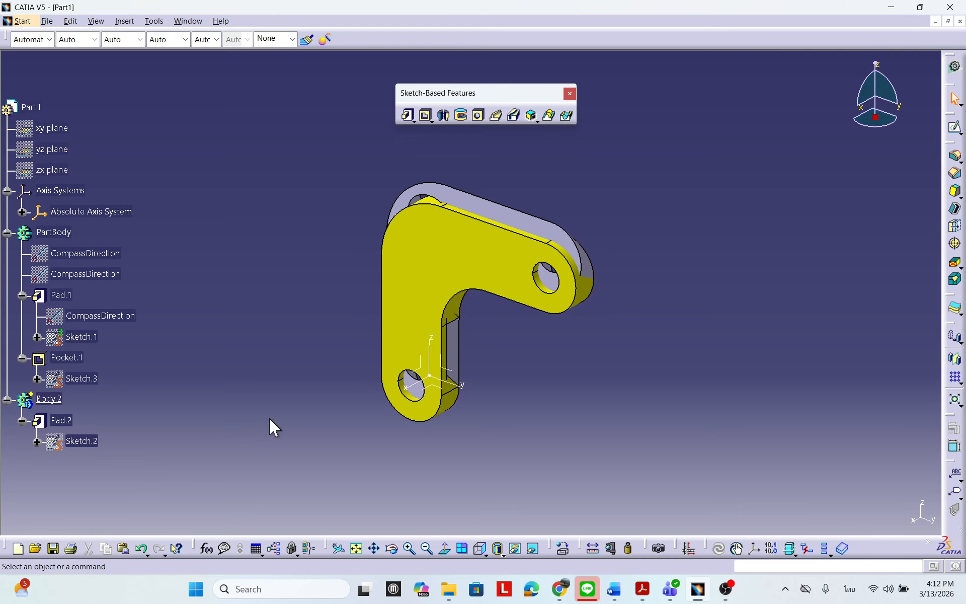
# Define PartBody as the in-work object and change its fill colour to blue.
pyautogui.rightClick(50, 232)
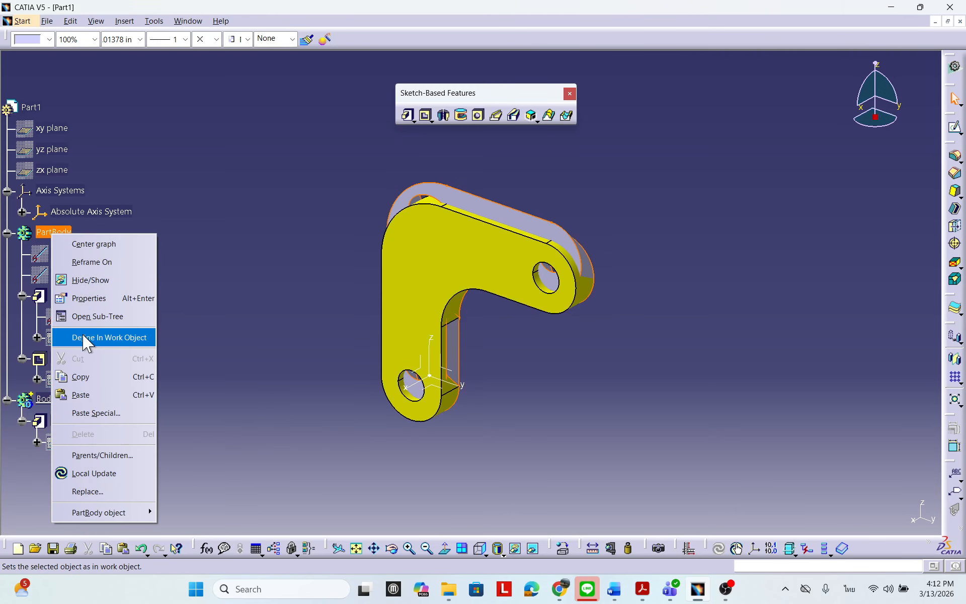
pyautogui.click(103, 337)
pyautogui.click(228, 282)
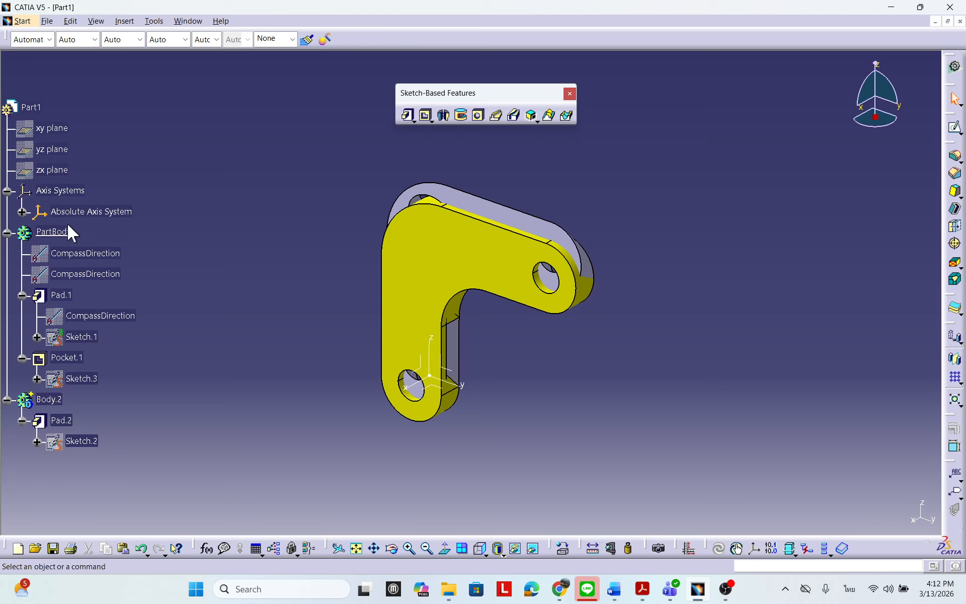
pyautogui.click(55, 232)
pyautogui.click(49, 41)
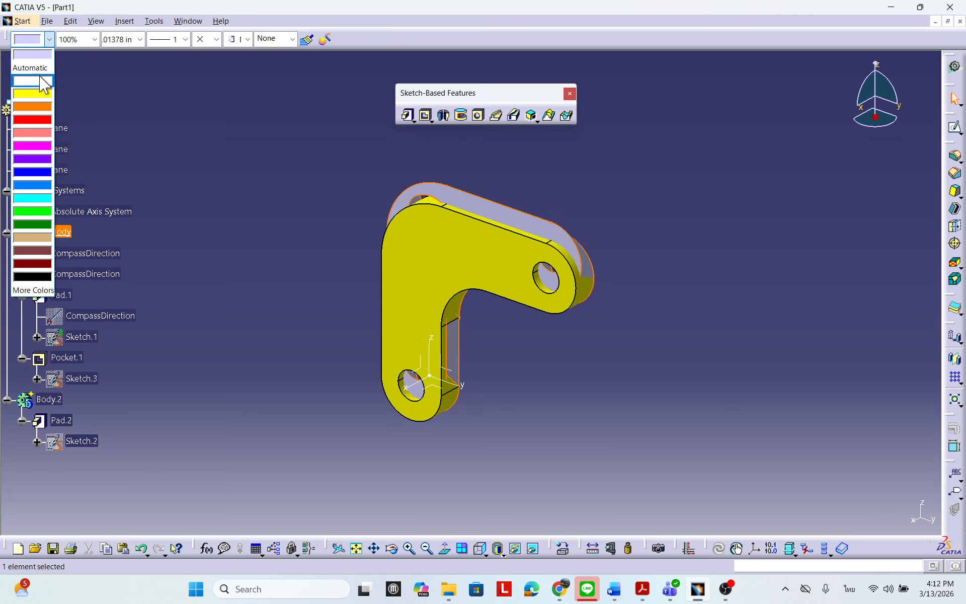
pyautogui.click(40, 172)
pyautogui.click(201, 209)
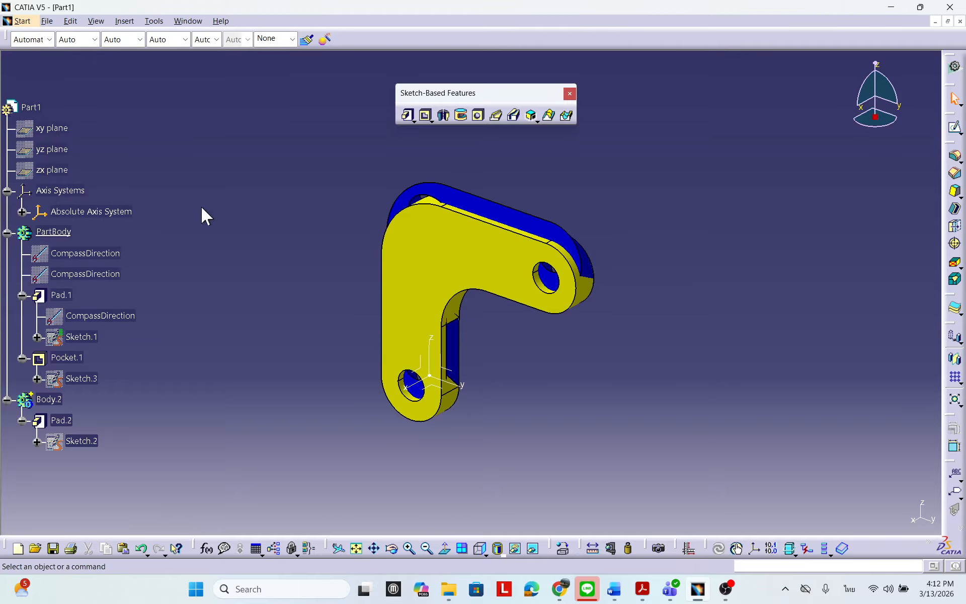
pyautogui.moveTo(500, 265)
pyautogui.mouseDown(button='middle')
pyautogui.moveTo(283, 265)
pyautogui.moveTo(496, 259)
pyautogui.mouseUp(button='middle')
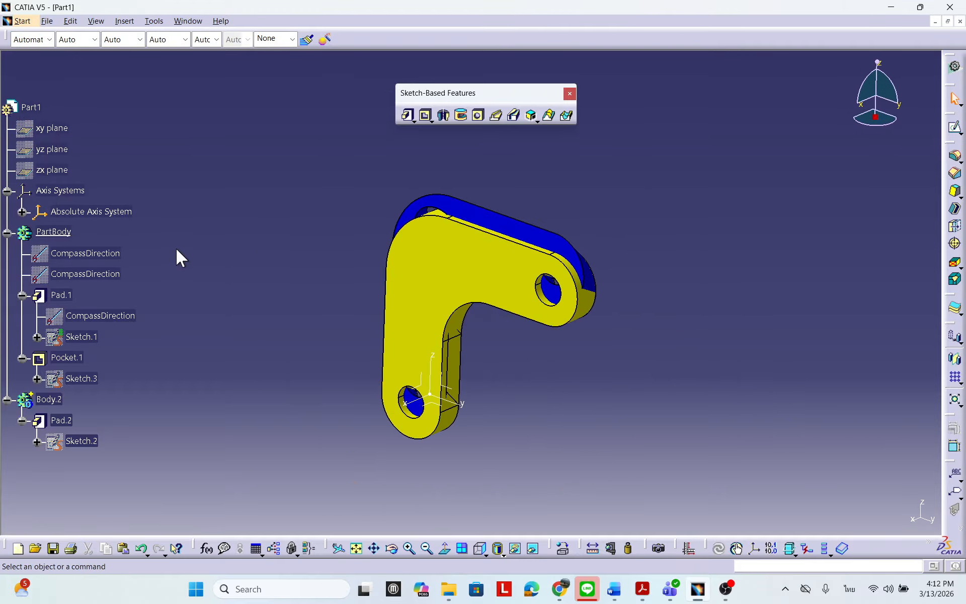
# Hide PartBody so that only Body.2 is displayed.
pyautogui.rightClick(51, 232)
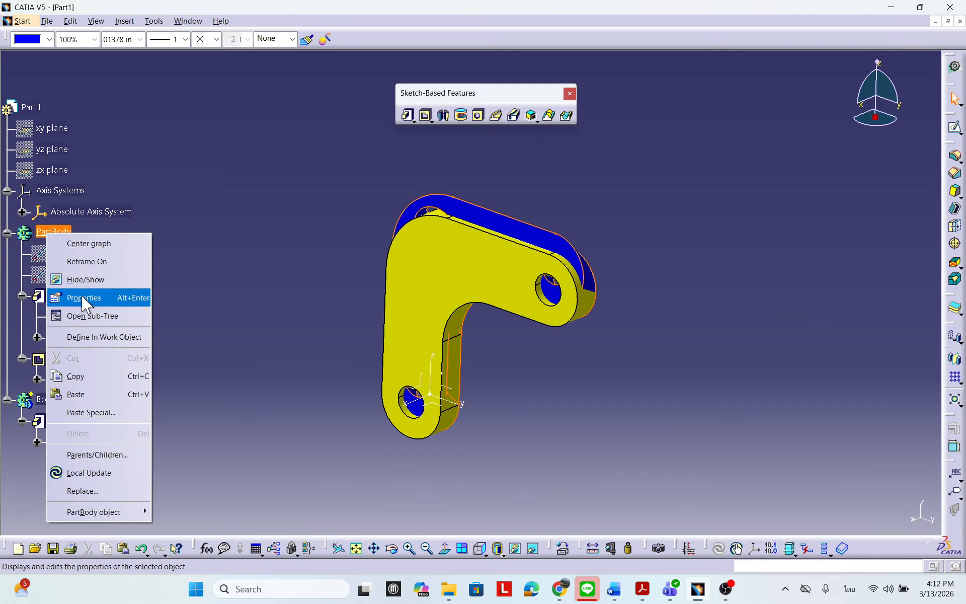
pyautogui.click(75, 279)
pyautogui.moveTo(238, 379); pyautogui.dragTo(285, 339, button='middle')
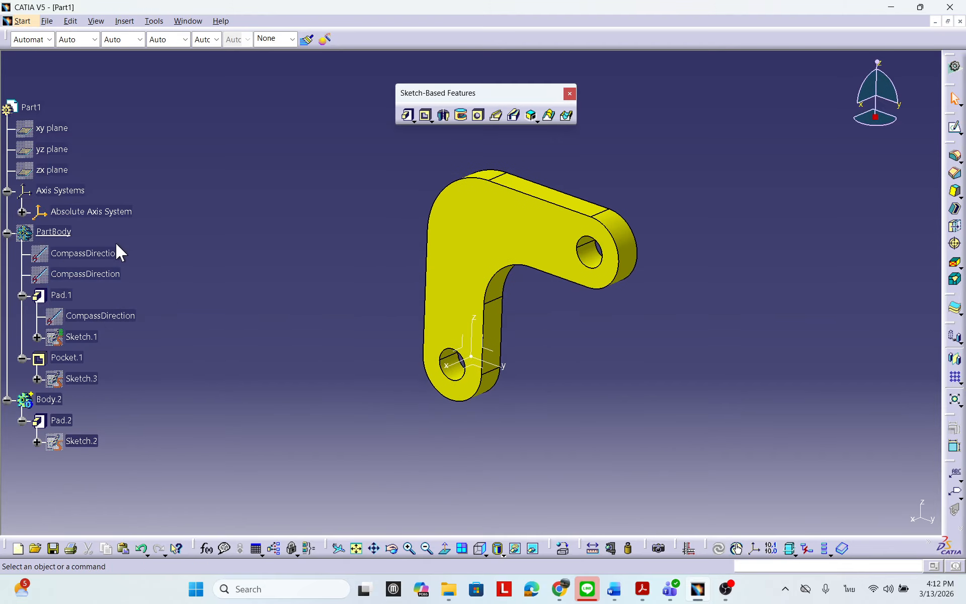
pyautogui.rightClick(68, 398)
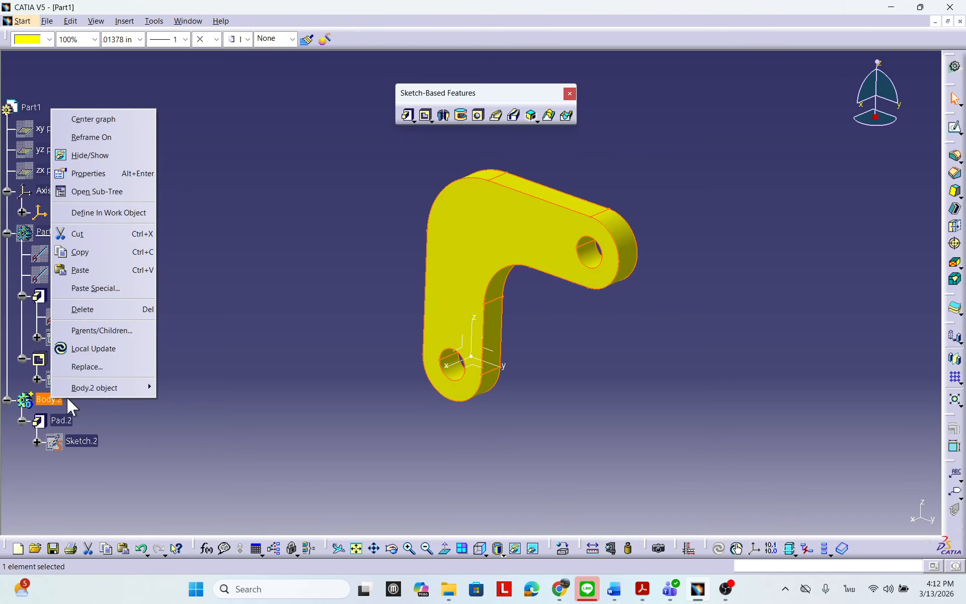
pyautogui.click(265, 380)
pyautogui.click(747, 600)
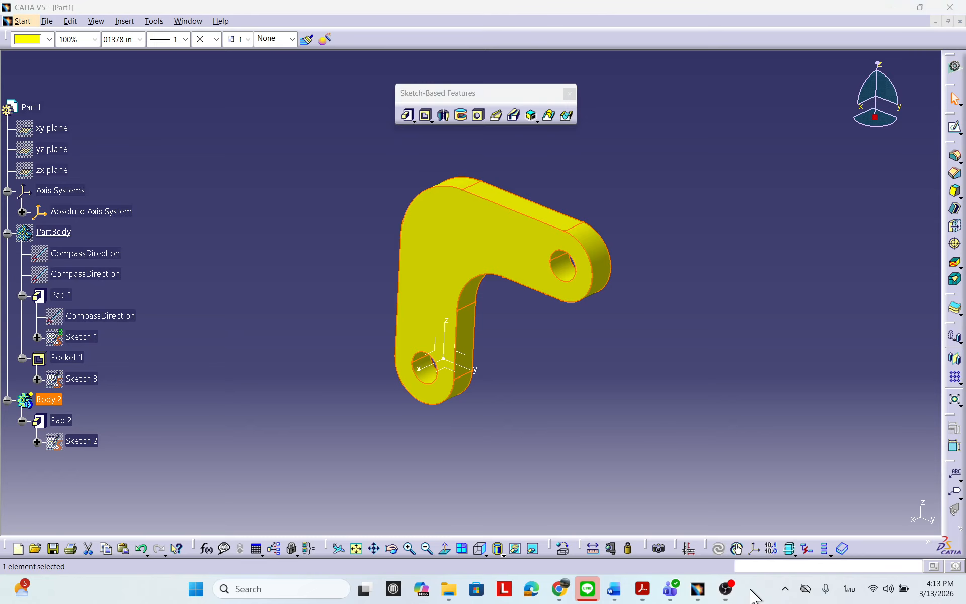
pyautogui.moveTo(311, 313); pyautogui.dragTo(280, 347, button='middle')
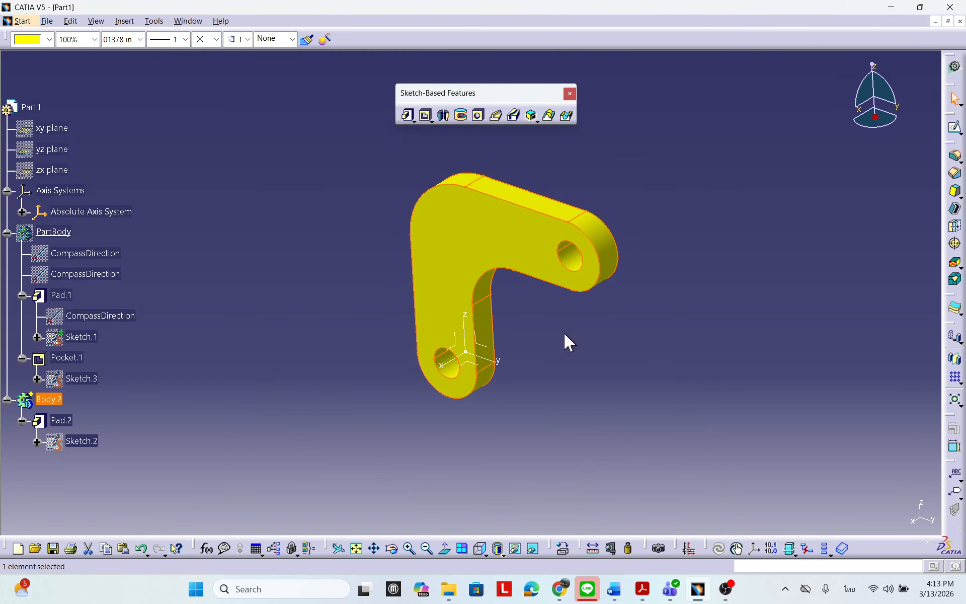
pyautogui.moveTo(492, 313); pyautogui.dragTo(456, 359, button='middle')
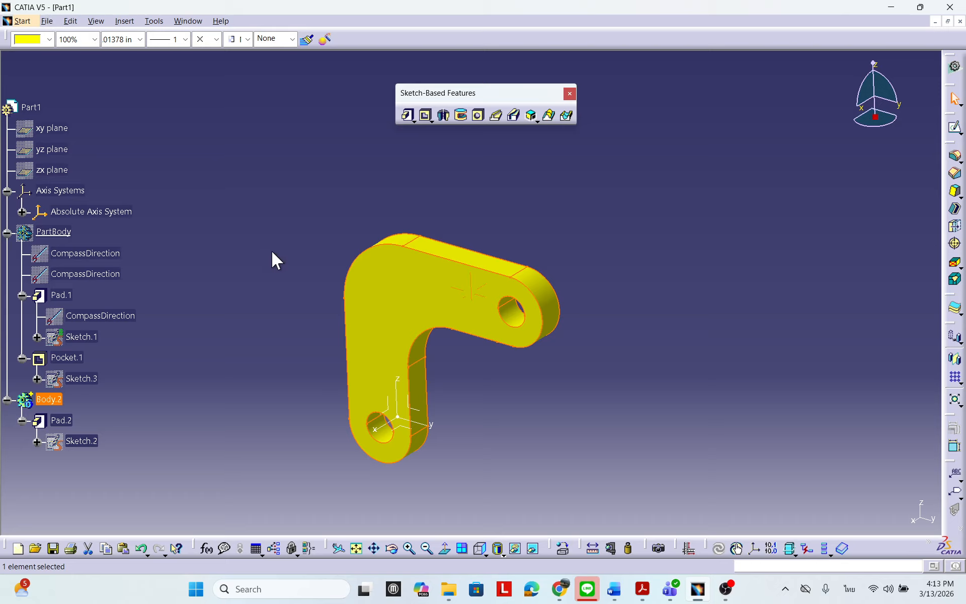
pyautogui.moveTo(272, 252); pyautogui.dragTo(271, 235, button='middle')
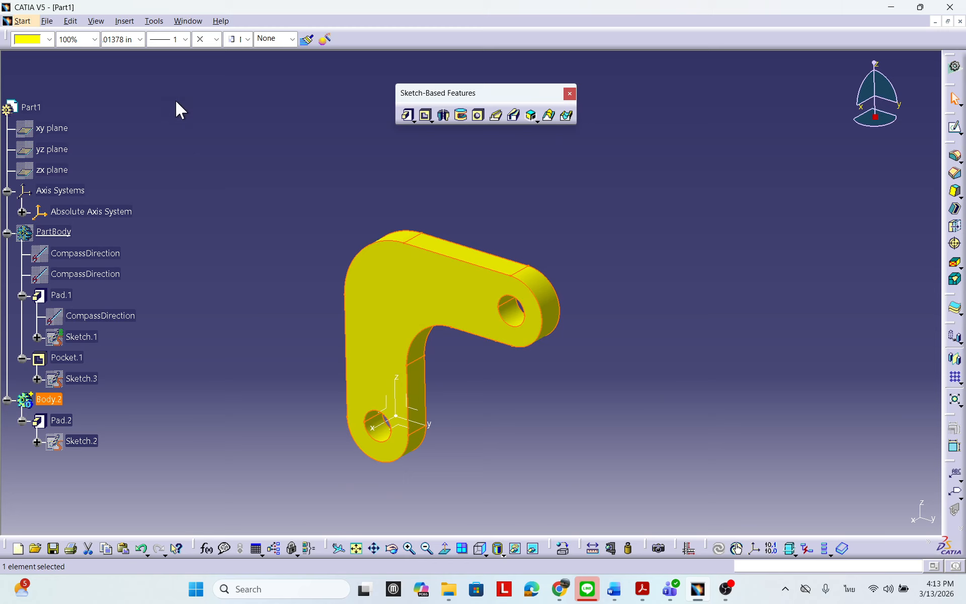
pyautogui.click(46, 21)
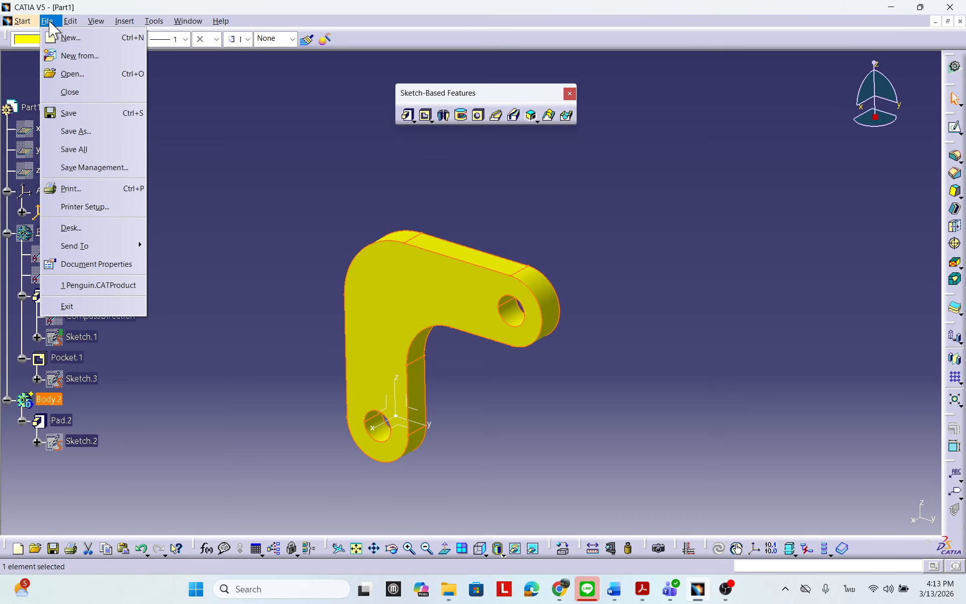
pyautogui.click(332, 259)
pyautogui.moveTo(307, 277); pyautogui.dragTo(304, 245, button='middle')
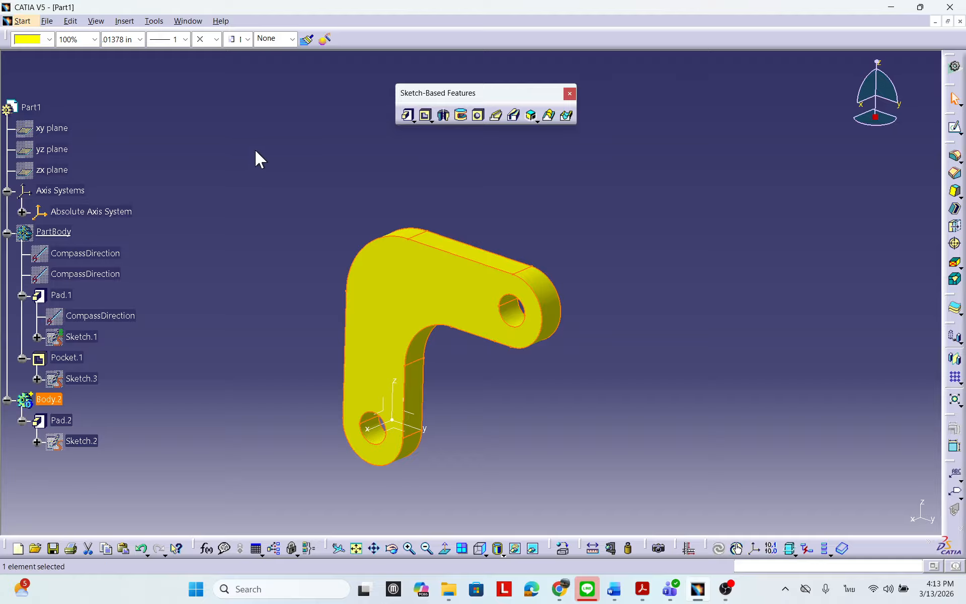
pyautogui.click(48, 21)
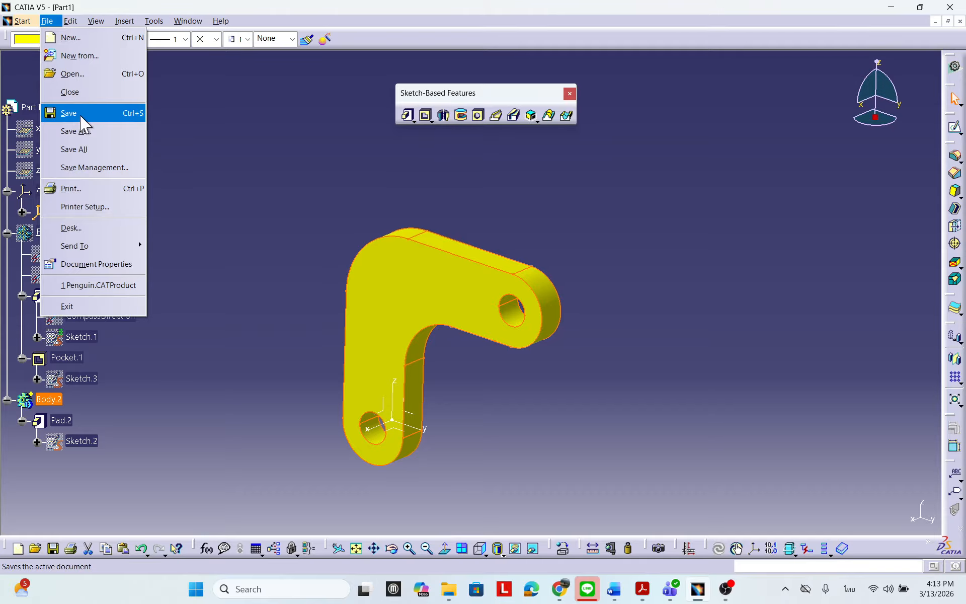
pyautogui.click(102, 167)
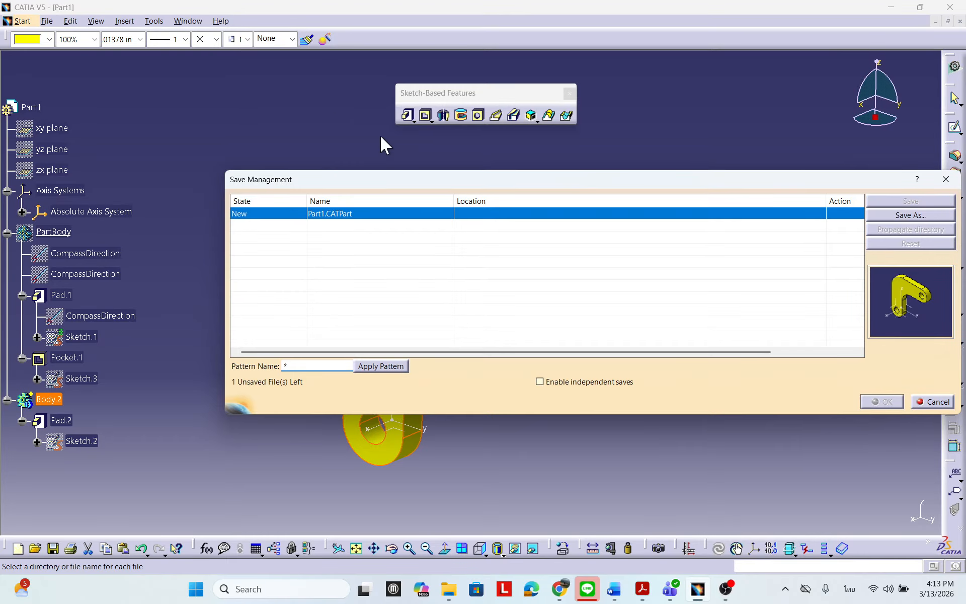
pyautogui.moveTo(451, 181); pyautogui.dragTo(304, 152)
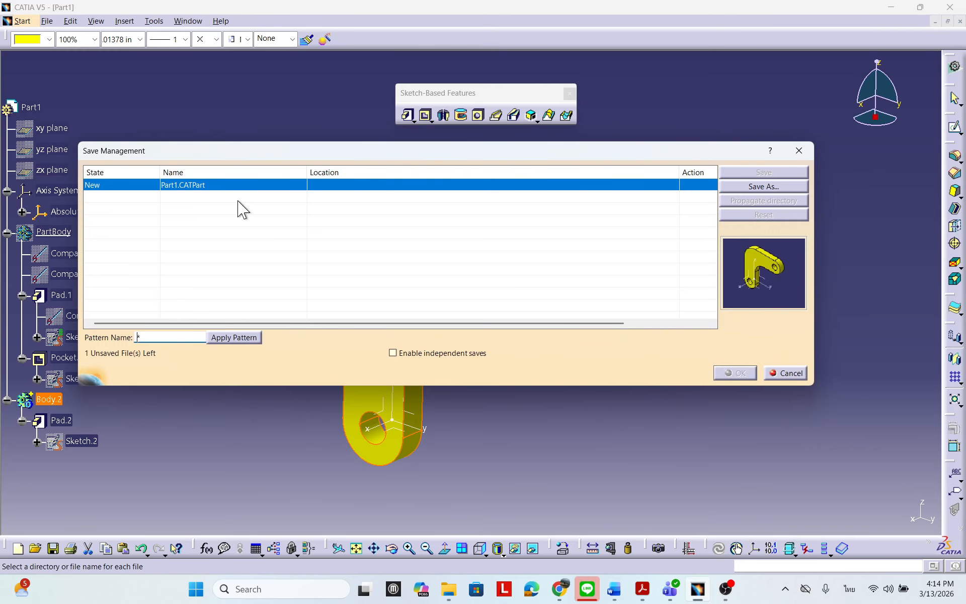
pyautogui.moveTo(207, 152); pyautogui.dragTo(316, 153)
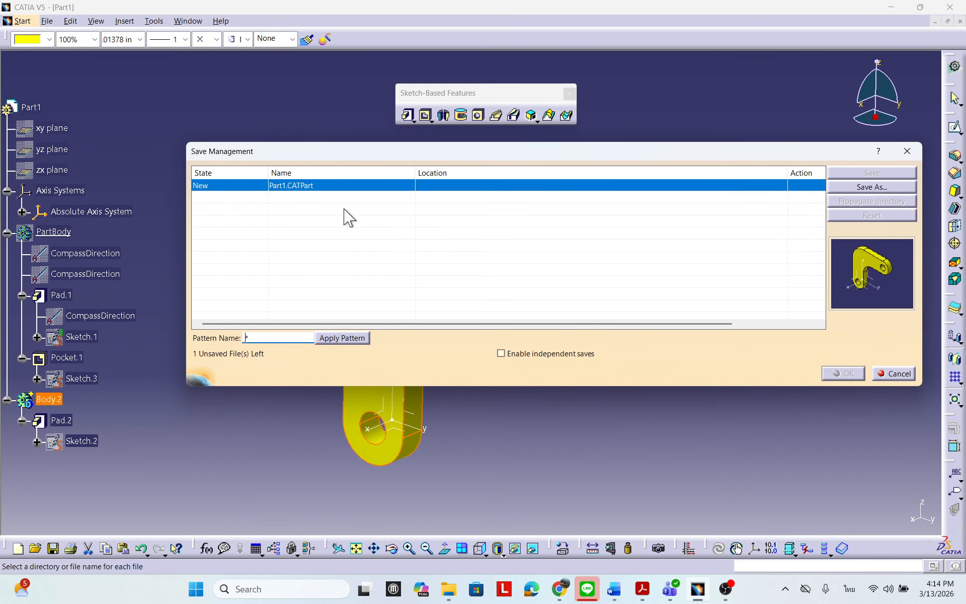
pyautogui.click(902, 375)
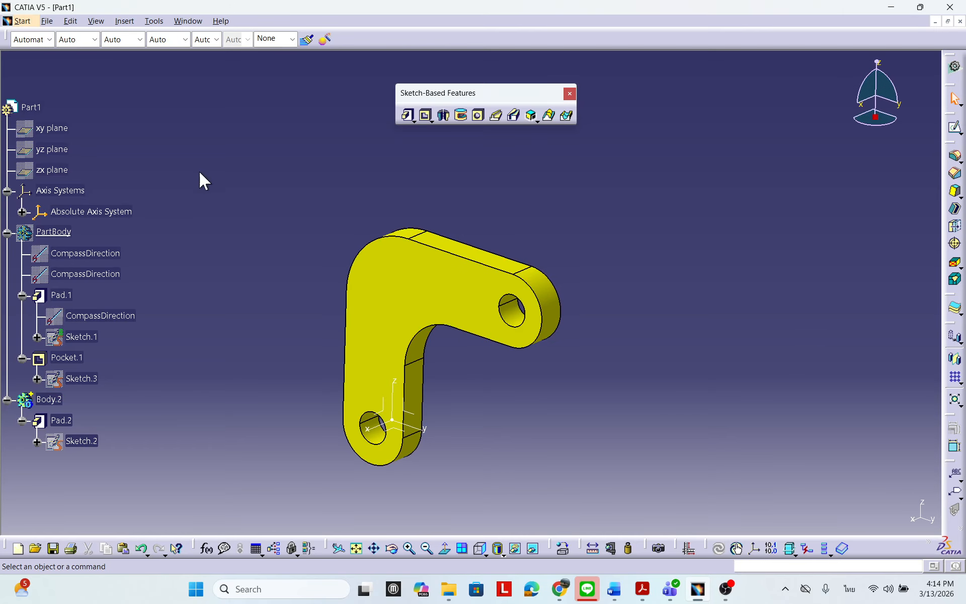
pyautogui.click(195, 23)
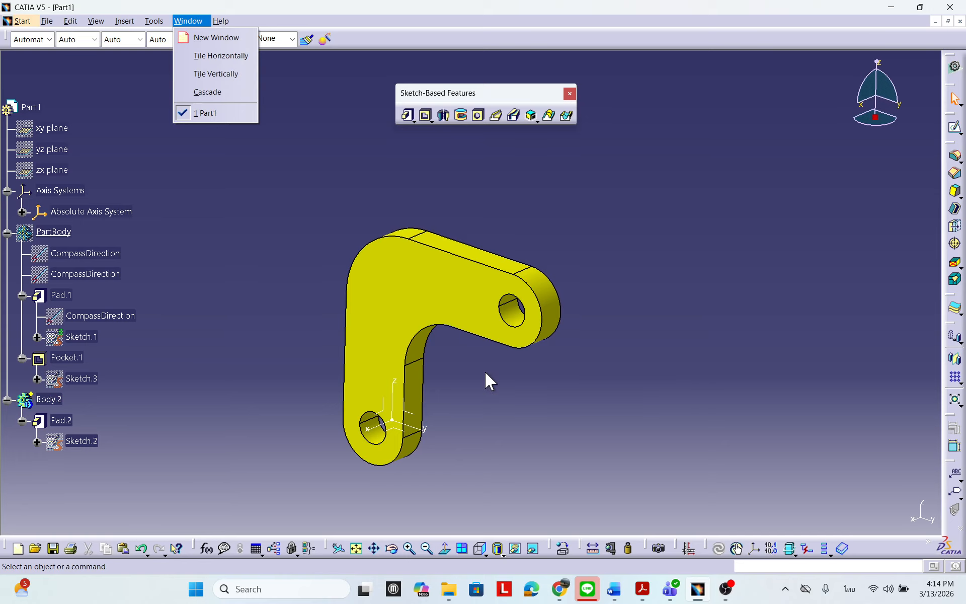
pyautogui.click(229, 267)
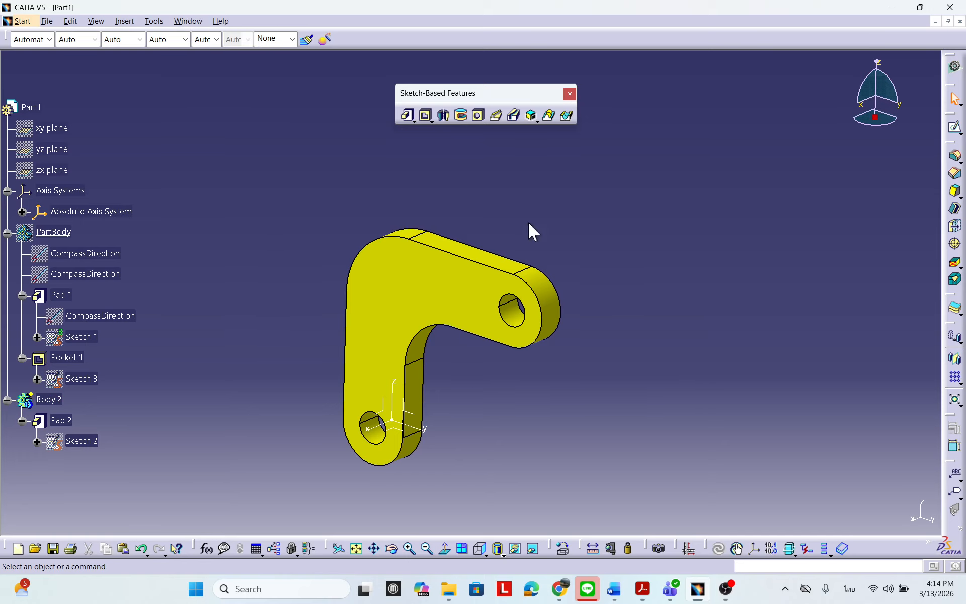
# Start saving the part and browse to My Drive on Google Drive (G:).
pyautogui.click(47, 21)
pyautogui.click(65, 111)
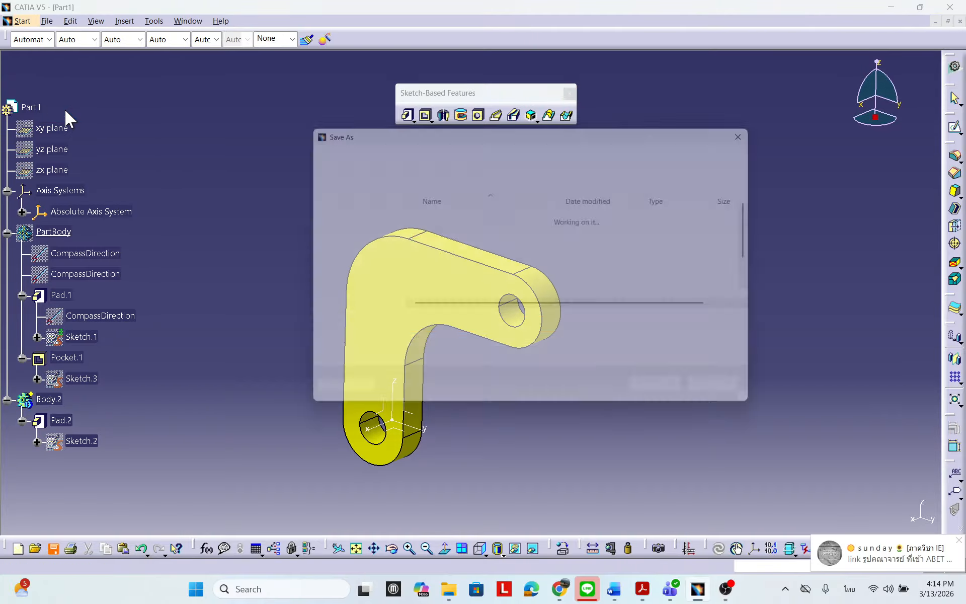
pyautogui.scroll(-5, 373, 252)
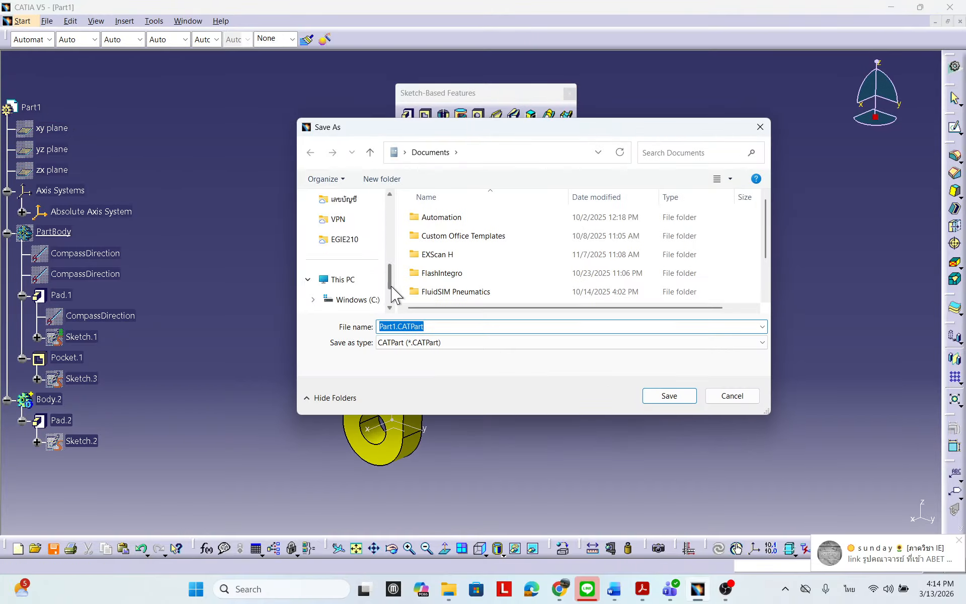
pyautogui.click(357, 260)
pyautogui.doubleClick(437, 236)
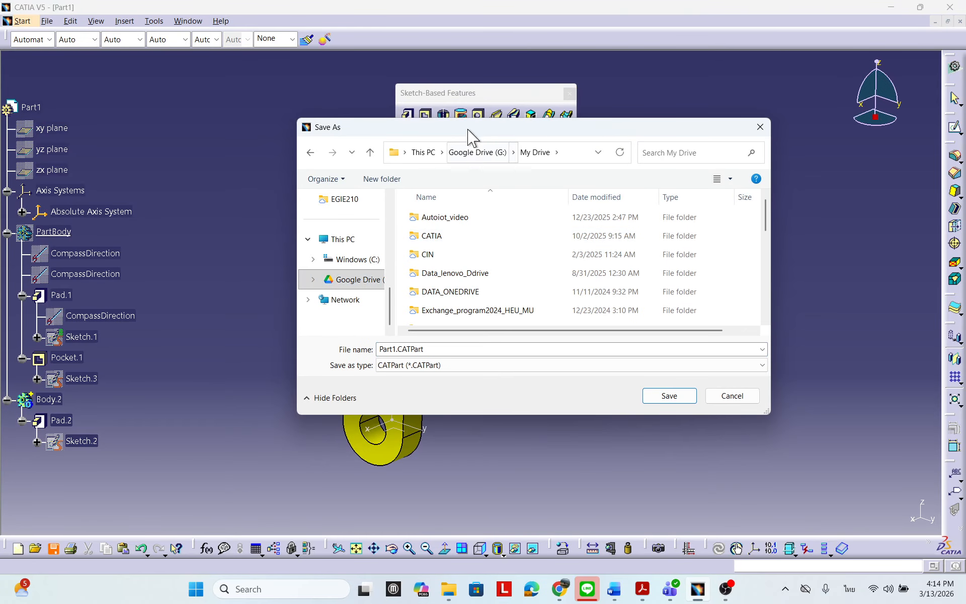
# Set the save location to the EGII215 folder inside OneDrive_Mahidol, COURSE_2025-2.
pyautogui.moveTo(470, 129); pyautogui.dragTo(389, 118)
pyautogui.scroll(-3, 420, 288)
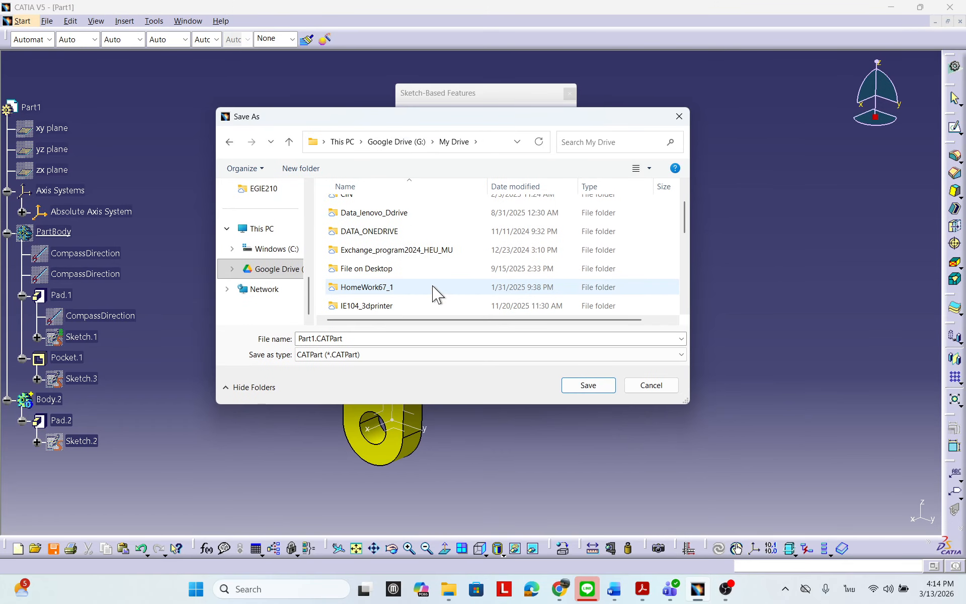
pyautogui.scroll(-3, 421, 267)
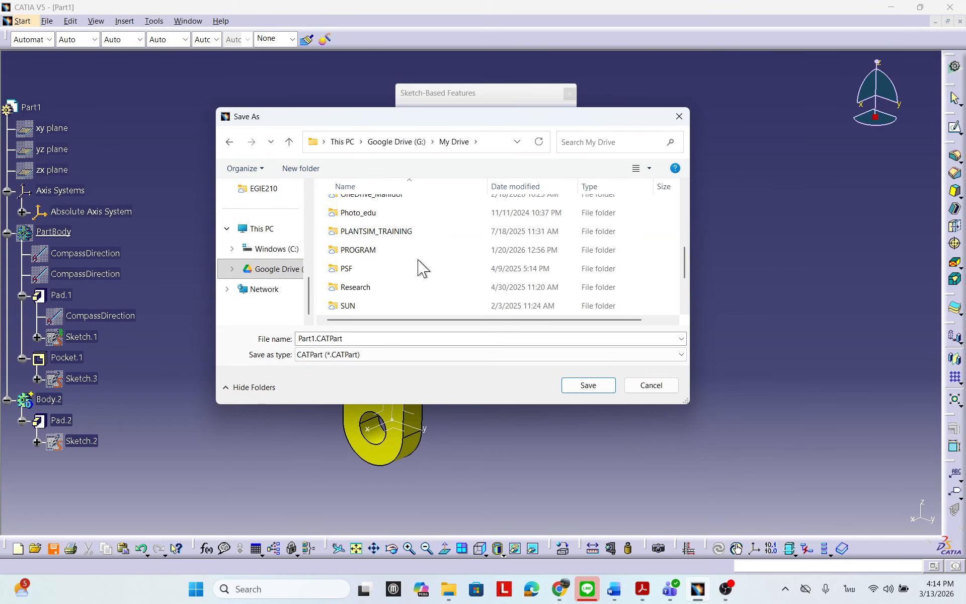
pyautogui.scroll(-2, 429, 255)
pyautogui.scroll(3, 418, 272)
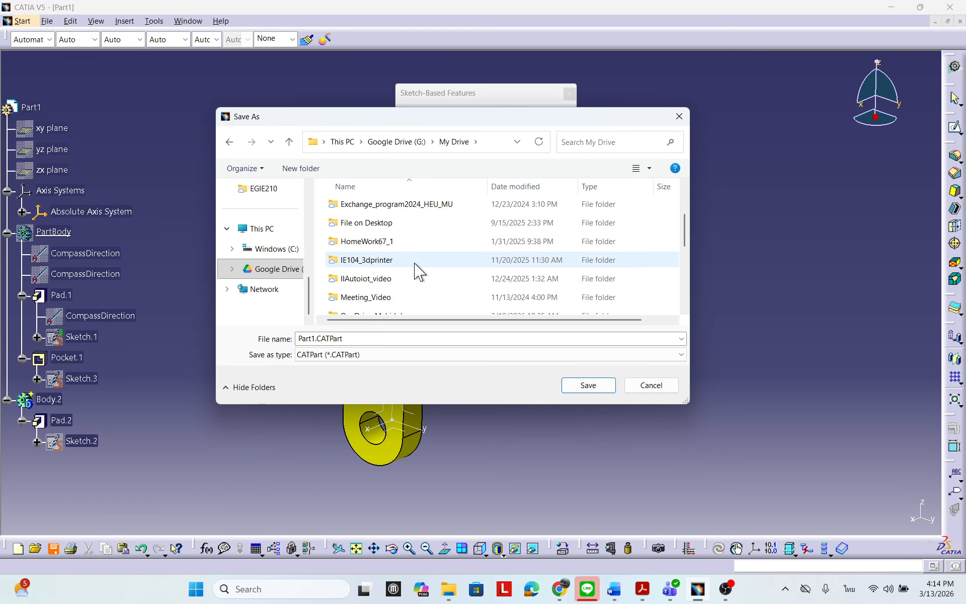
pyautogui.scroll(-2, 417, 266)
pyautogui.scroll(1, 417, 267)
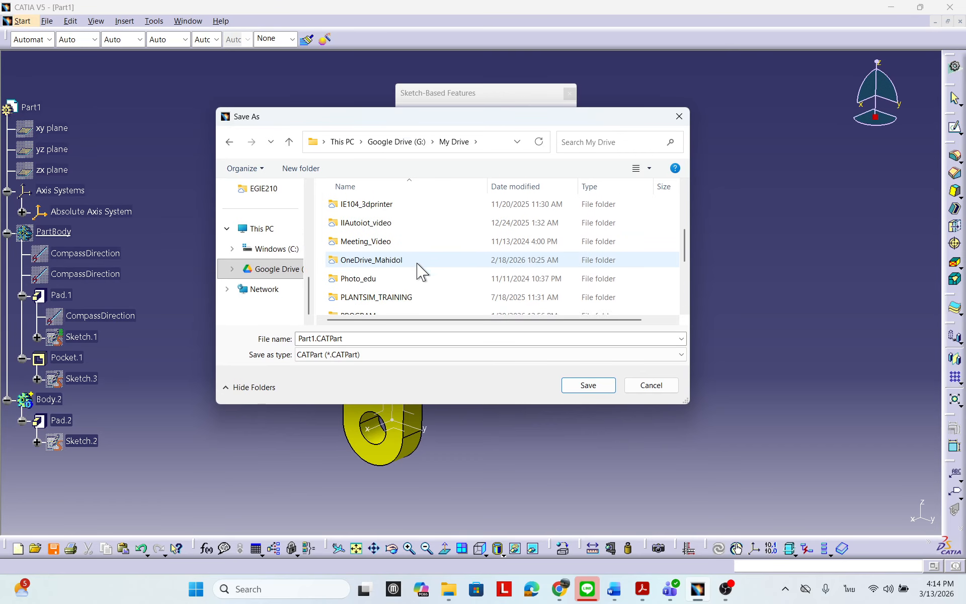
pyautogui.click(397, 261)
pyautogui.doubleClick(397, 260)
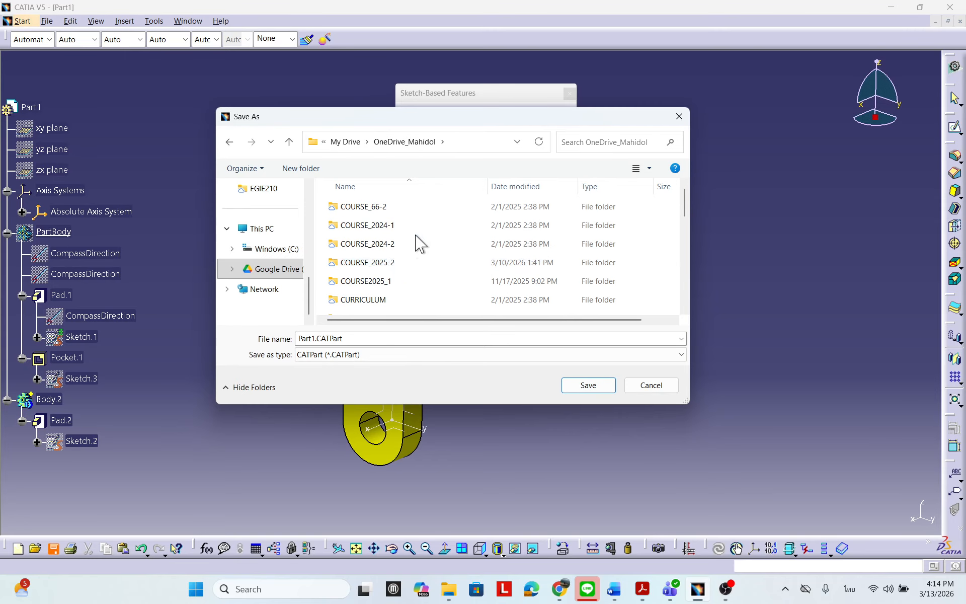
pyautogui.doubleClick(392, 264)
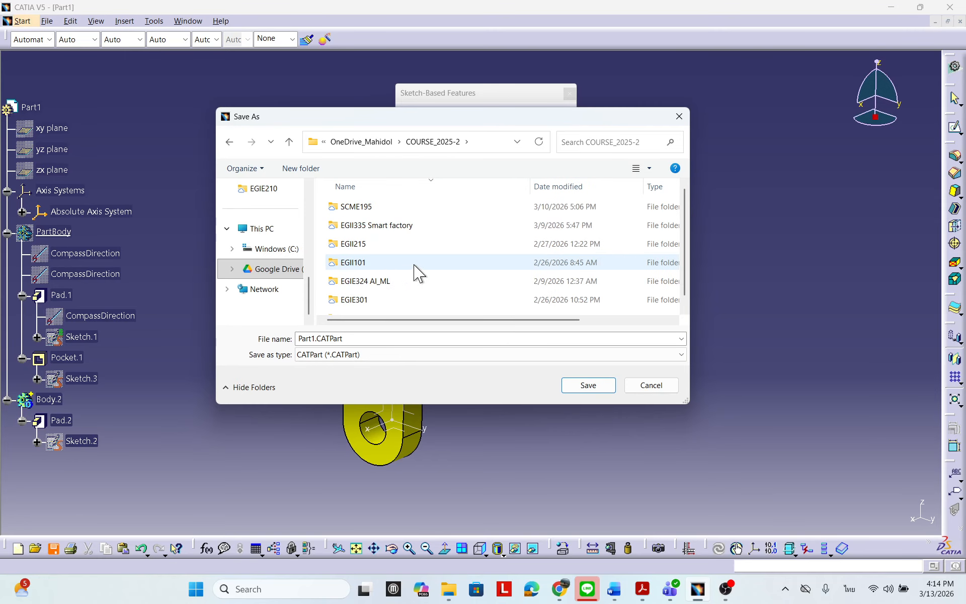
pyautogui.doubleClick(376, 245)
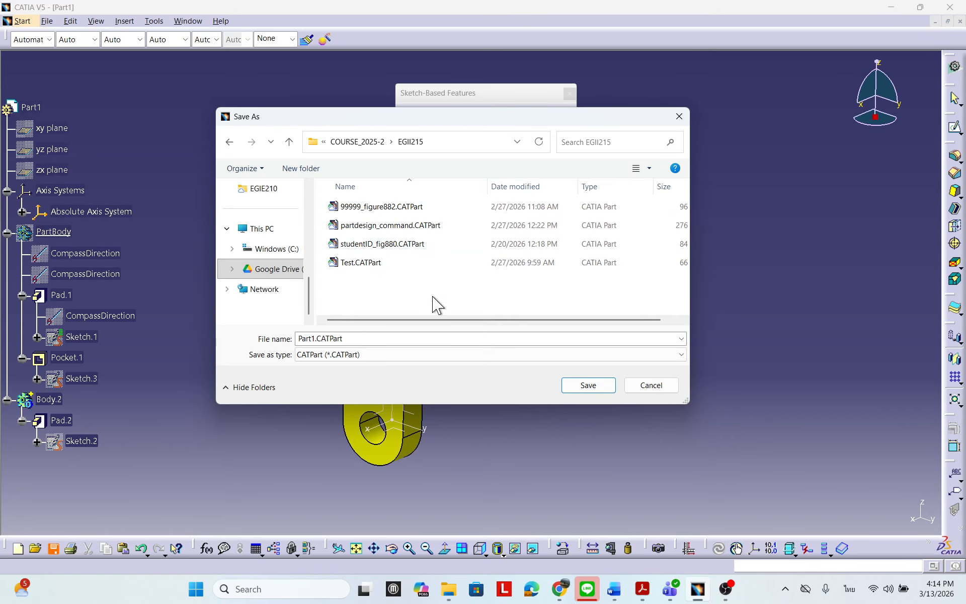
# Create a folder named video inside EGII215 and open it as the save location.
pyautogui.doubleClick(316, 338)
pyautogui.click(315, 339)
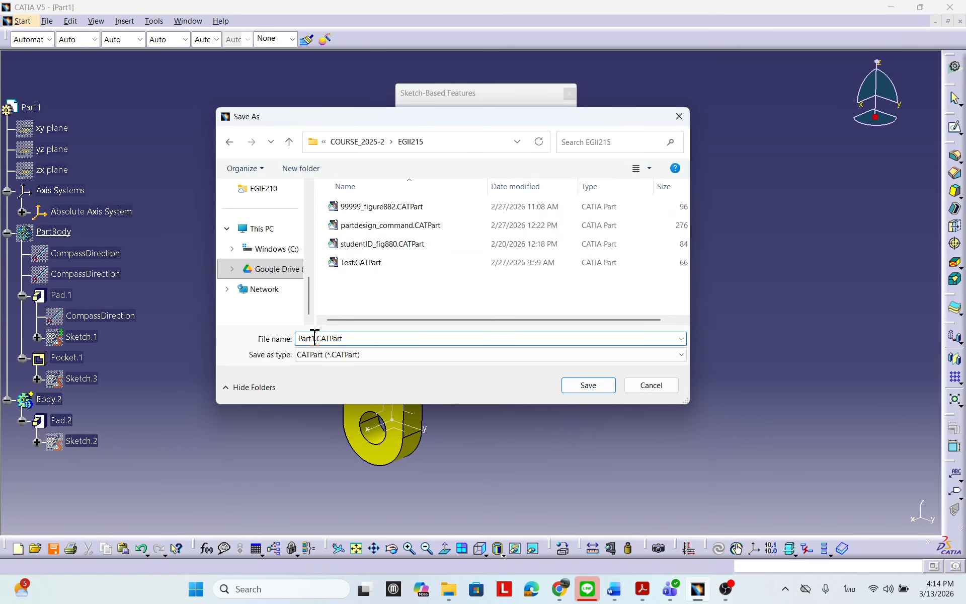
pyautogui.rightClick(355, 280)
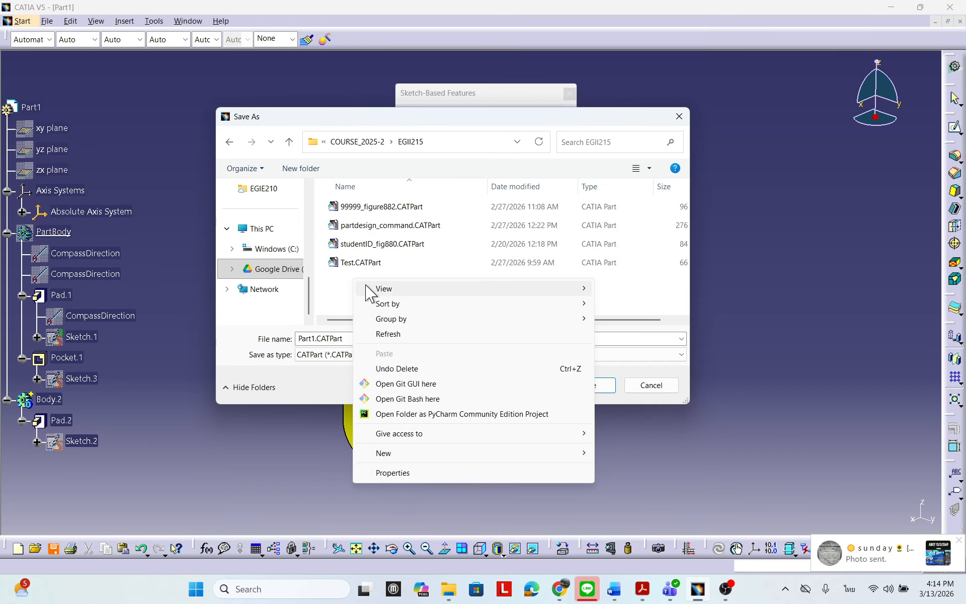
pyautogui.moveTo(406, 454)
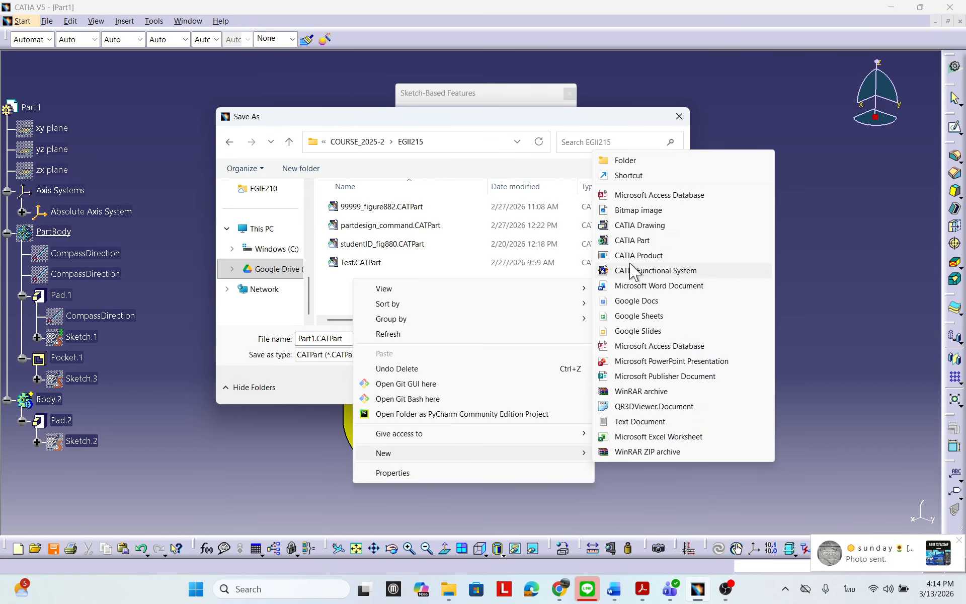
pyautogui.click(626, 160)
pyautogui.press('BackSpace')
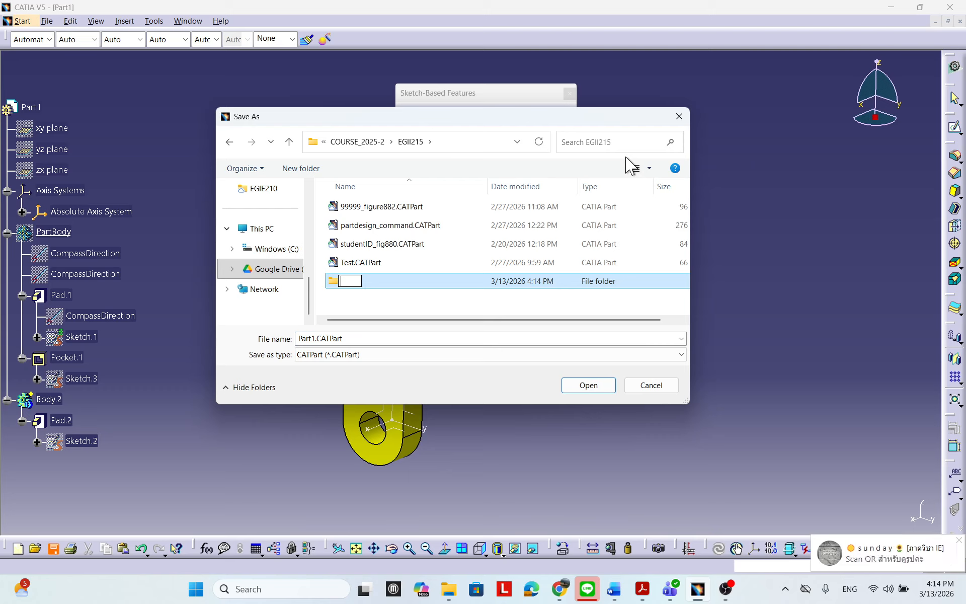
pyautogui.write('video')
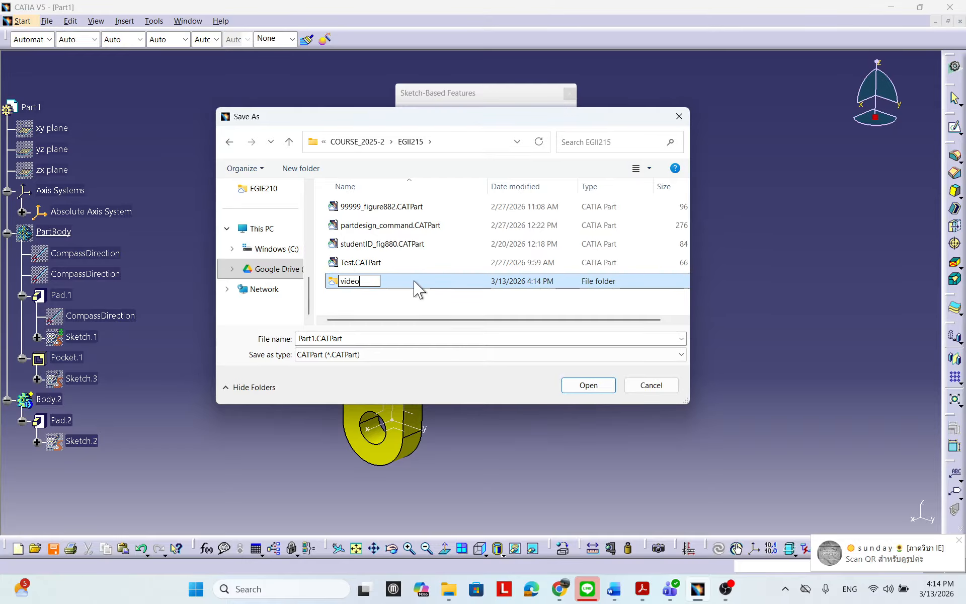
pyautogui.click(395, 309)
pyautogui.click(368, 281)
pyautogui.doubleClick(369, 284)
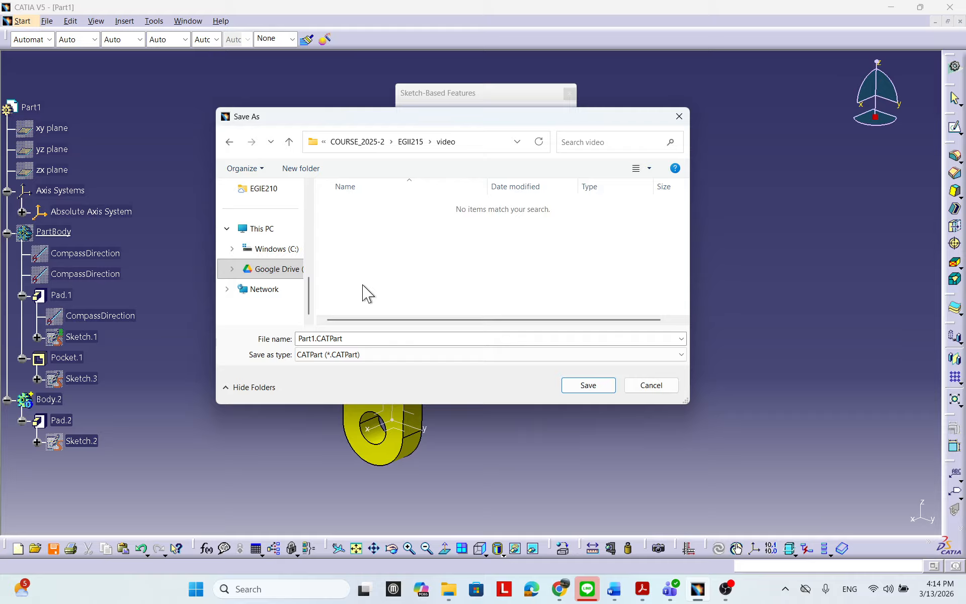
# Save the part as figure880.CATPart in the video folder and close the document.
pyautogui.doubleClick(315, 339)
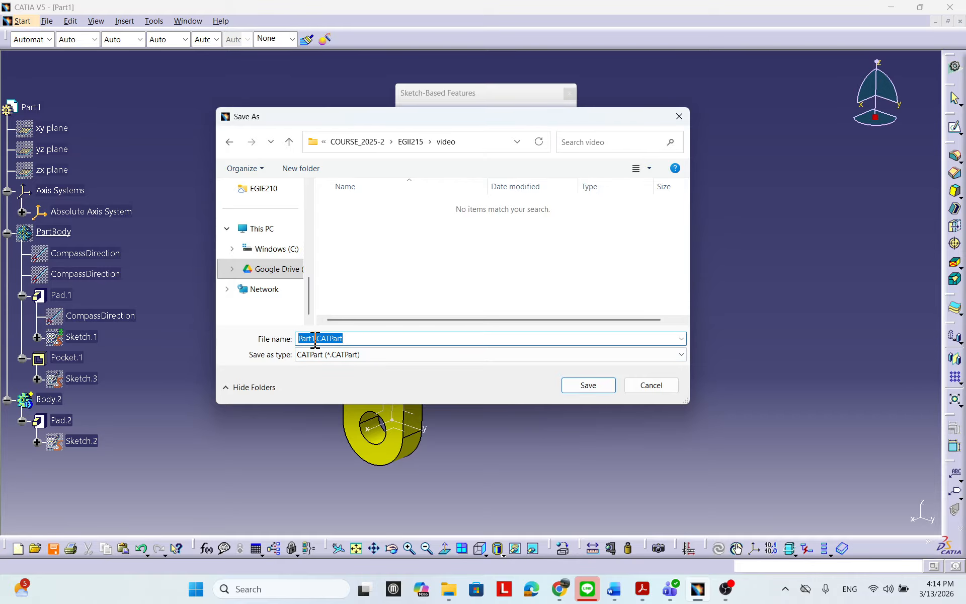
pyautogui.click(315, 338)
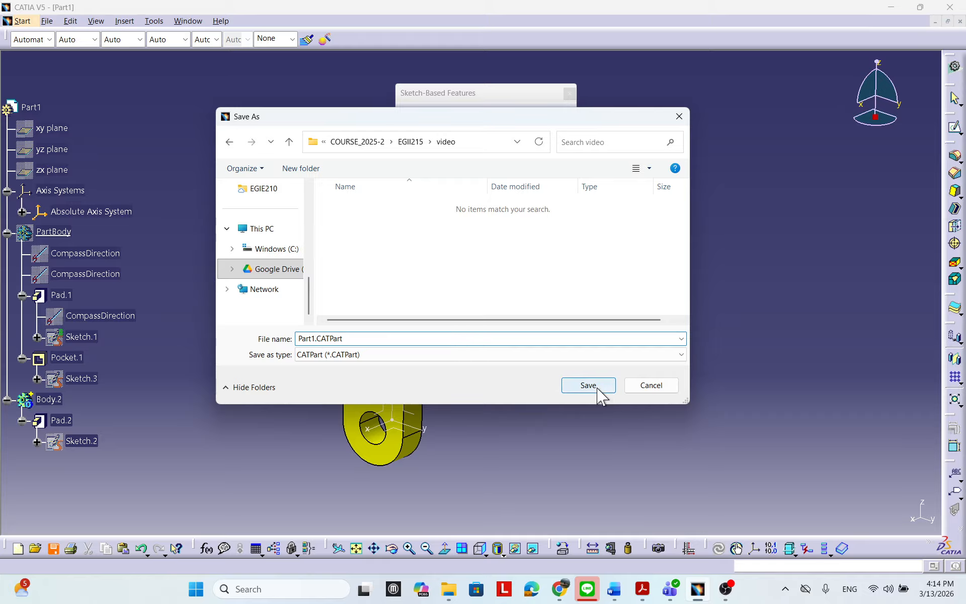
pyautogui.doubleClick(313, 339)
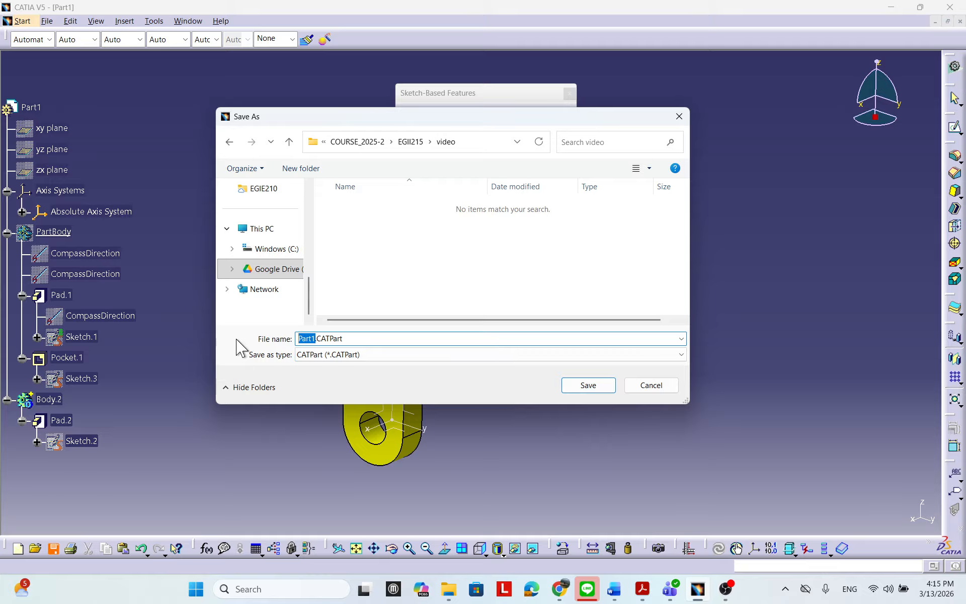
pyautogui.write('figure880')
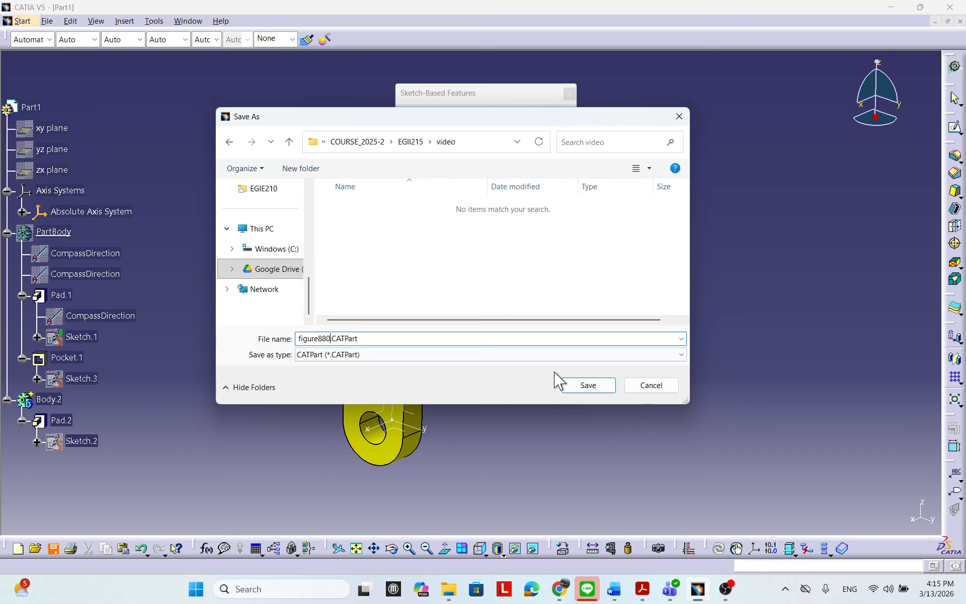
pyautogui.click(573, 385)
pyautogui.moveTo(485, 338); pyautogui.dragTo(484, 326, button='middle')
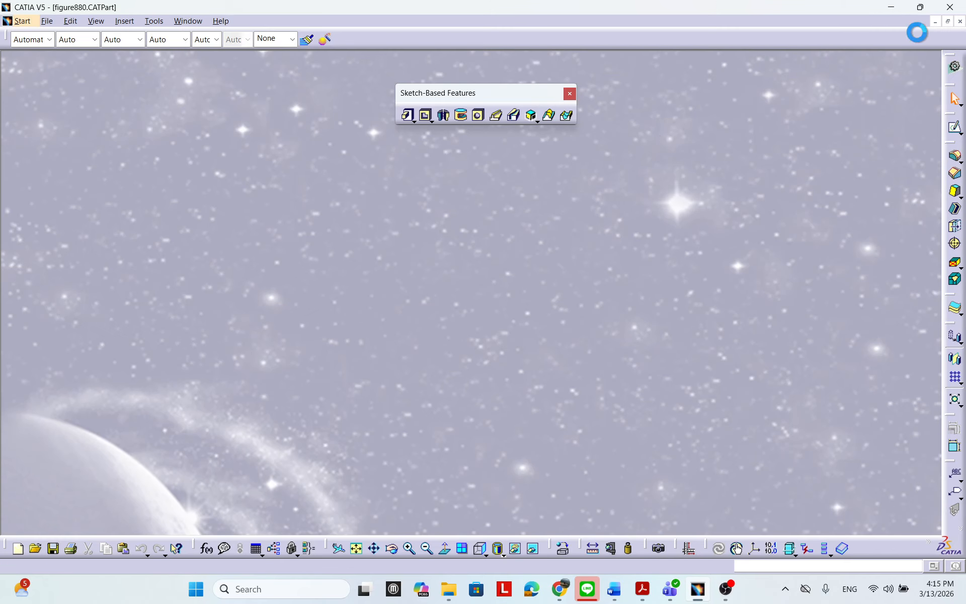
pyautogui.click(961, 22)
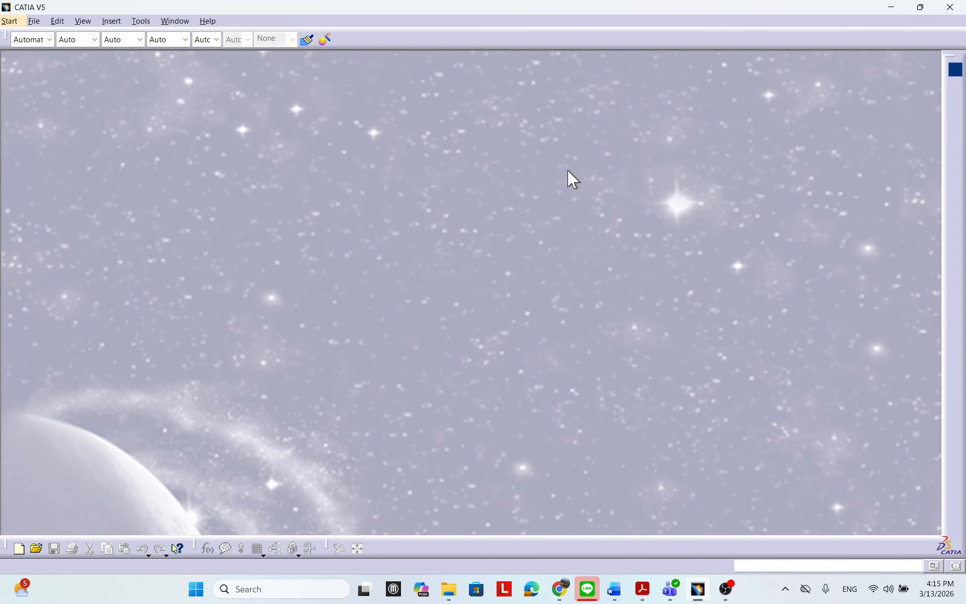
# Create a new Part document named Part1 with hybrid design enabled.
pyautogui.click(35, 21)
pyautogui.click(61, 41)
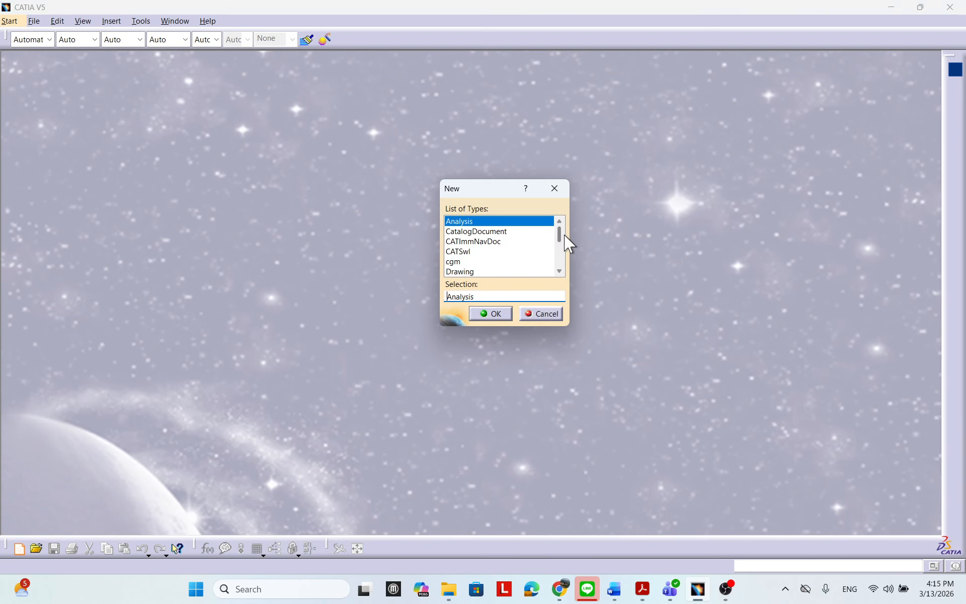
pyautogui.moveTo(563, 237); pyautogui.dragTo(562, 258)
pyautogui.click(470, 242)
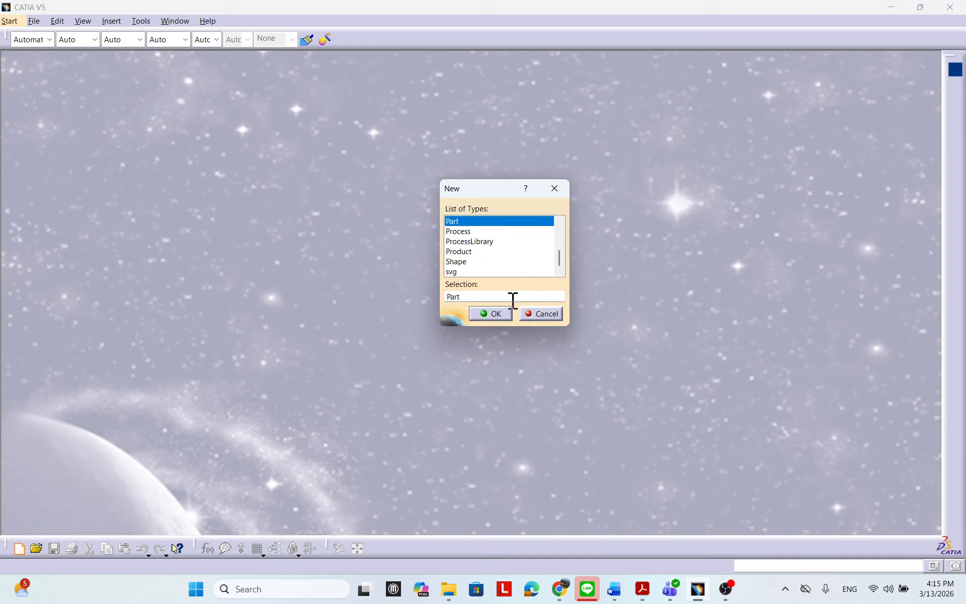
pyautogui.click(502, 313)
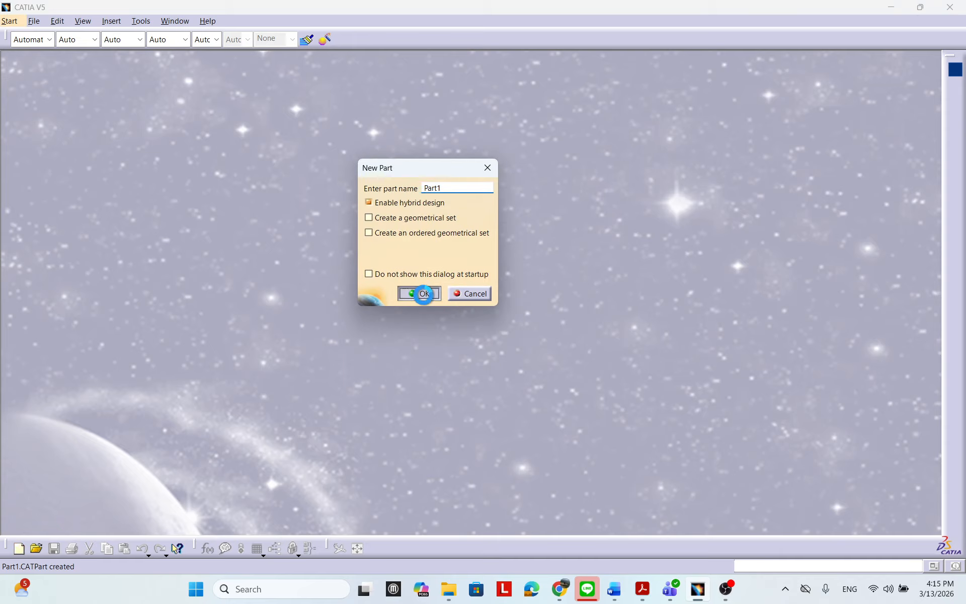
pyautogui.click(423, 294)
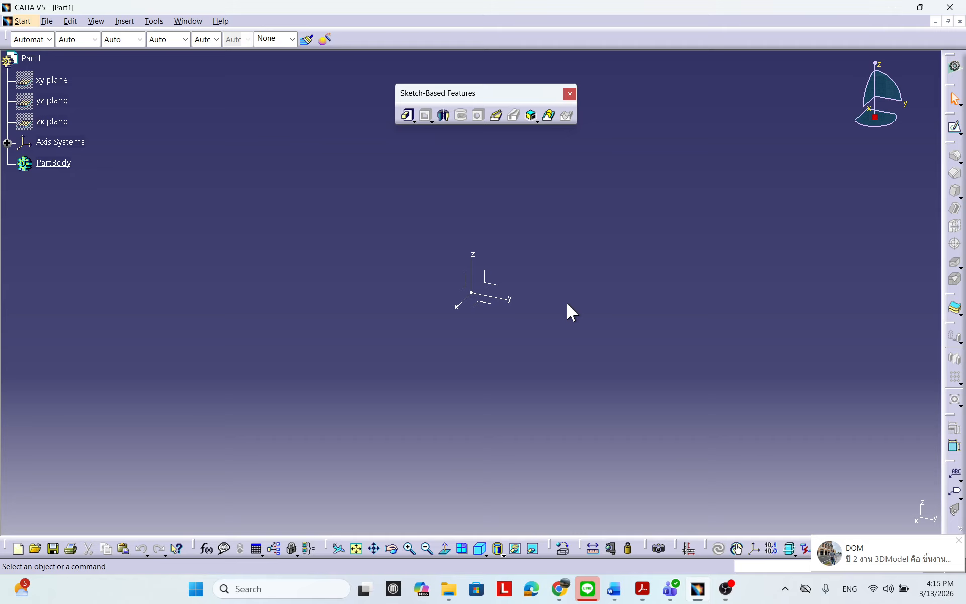
# Switch to exercise1.pdf in the PDF reader and examine the dimensions of the cam in Figure 8.83.
pyautogui.moveTo(965, 196); pyautogui.dragTo(569, 113)
pyautogui.scroll(-2, 726, 466)
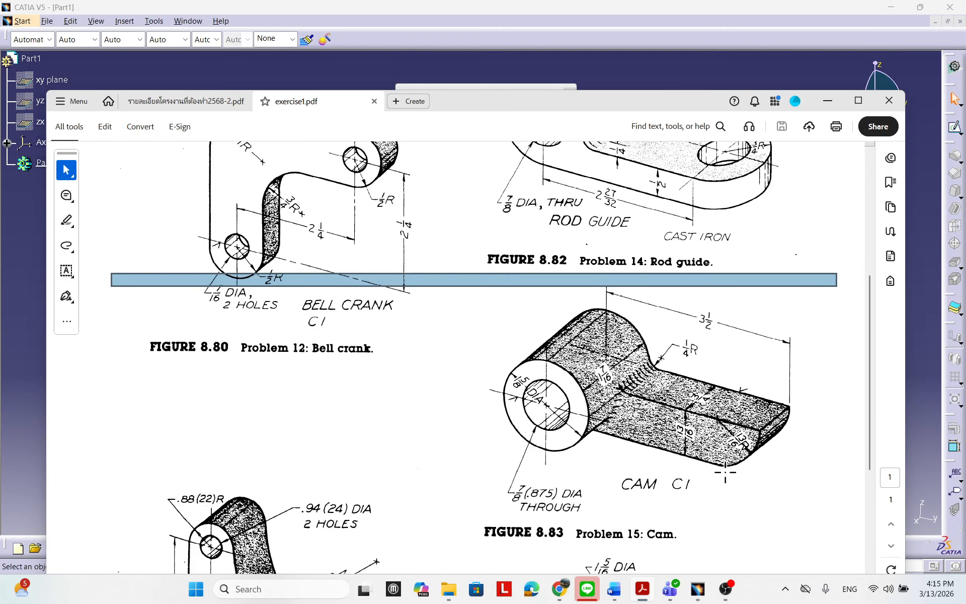
pyautogui.scroll(-1, 727, 466)
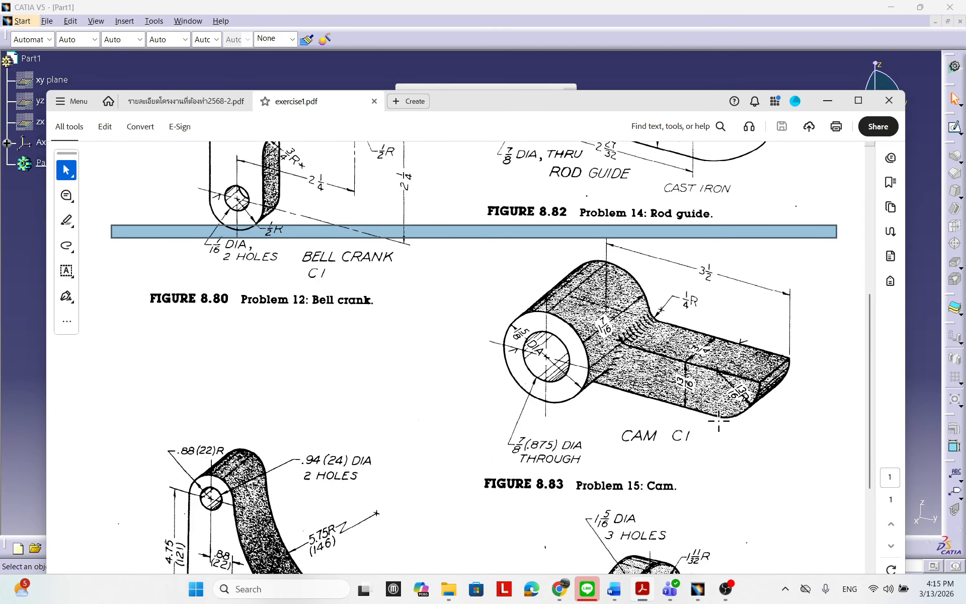
# Examine the cam's overall shape and its hub and arm dimensions in exercise1.pdf, and return to the empty part in CATIA.
pyautogui.scroll(-1, 727, 435)
pyautogui.scroll(1, 727, 438)
pyautogui.scroll(-2, 704, 443)
pyautogui.scroll(2, 633, 454)
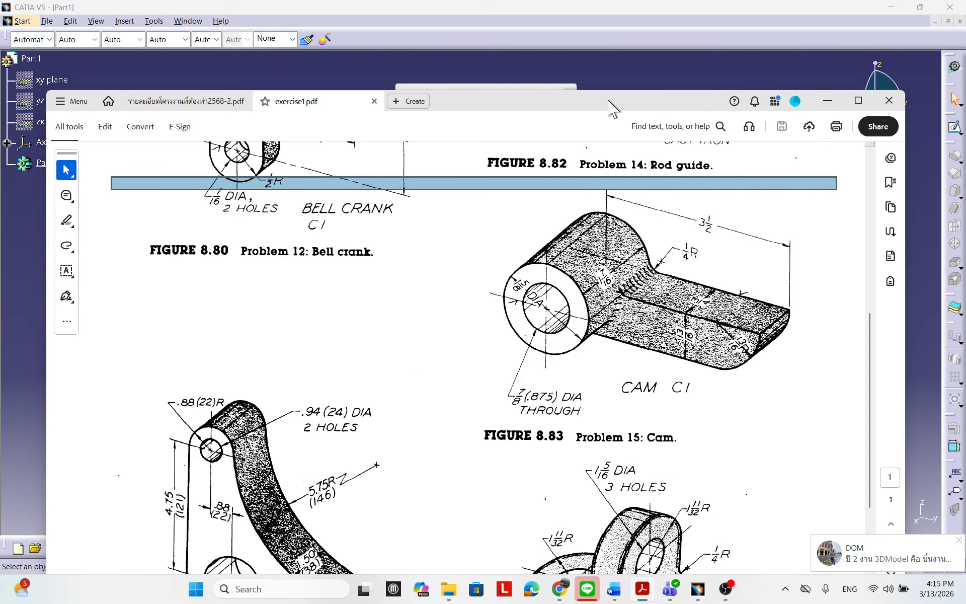
pyautogui.moveTo(612, 103); pyautogui.dragTo(608, 91)
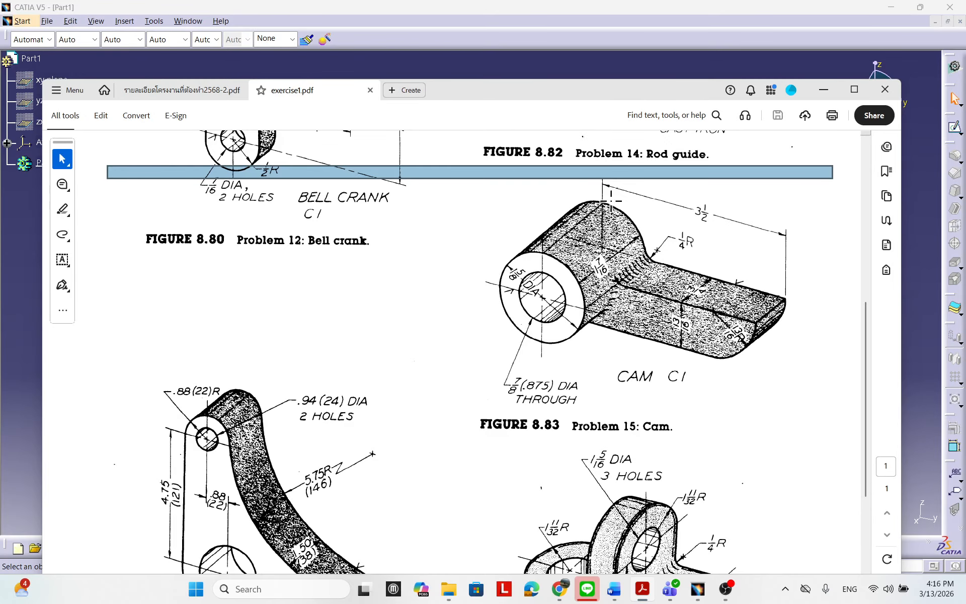
pyautogui.moveTo(474, 91); pyautogui.dragTo(965, 83)
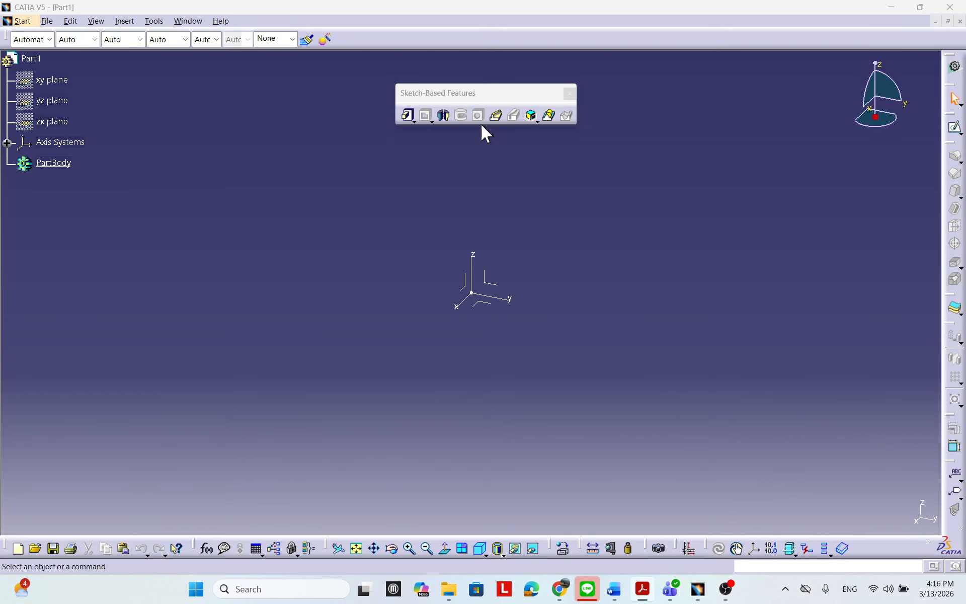
pyautogui.moveTo(476, 93); pyautogui.dragTo(399, 99)
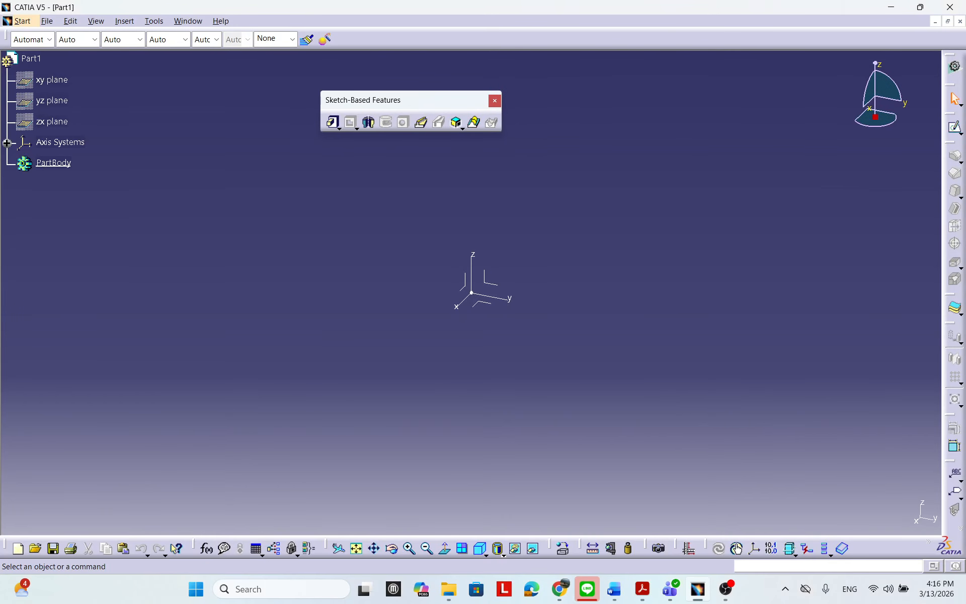
pyautogui.moveTo(965, 397); pyautogui.dragTo(525, 148)
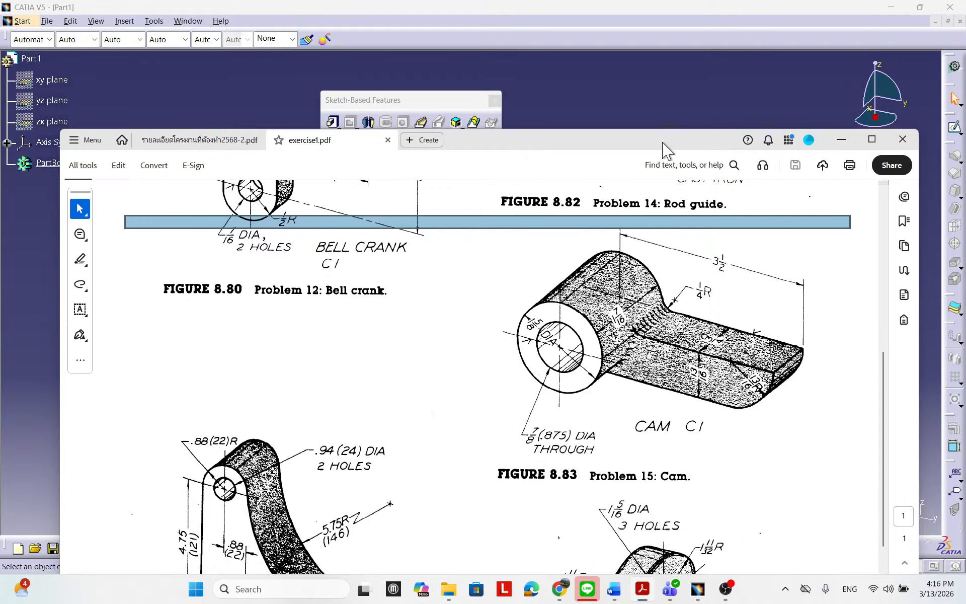
pyautogui.click(839, 146)
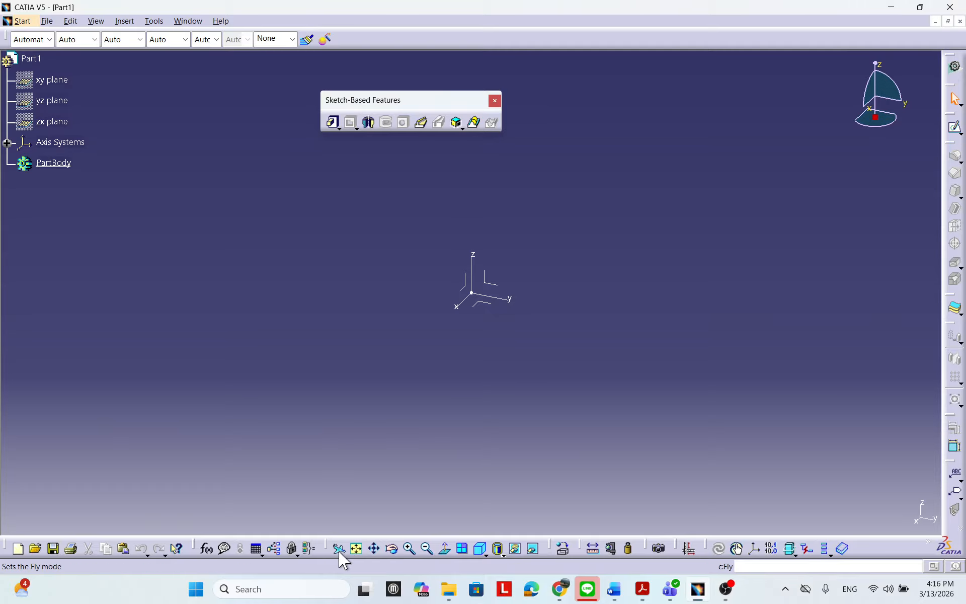
# Undock the View toolbar, orient the part to the front view, and start a sketch on the yz plane.
pyautogui.moveTo(326, 548); pyautogui.dragTo(567, 120)
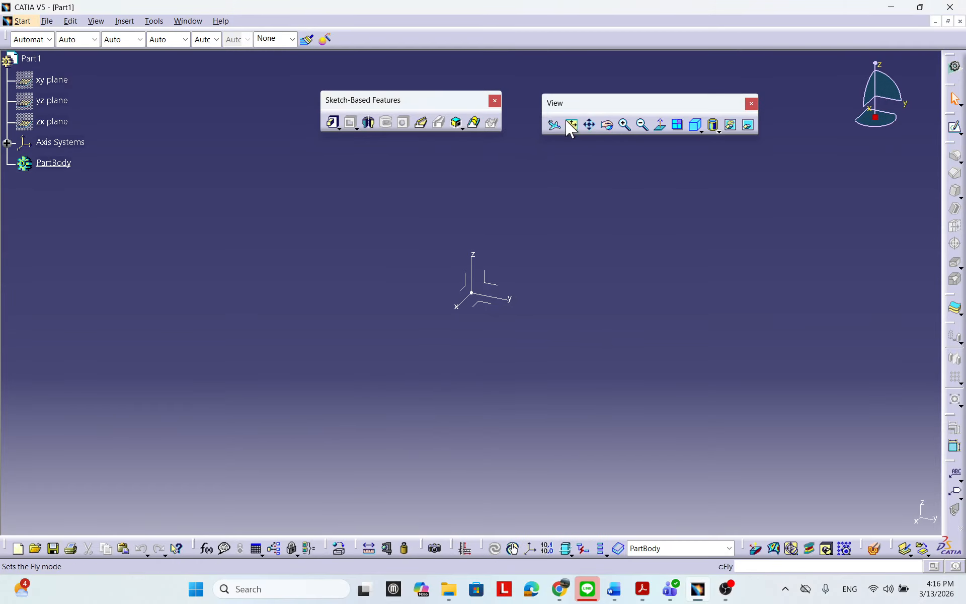
pyautogui.click(700, 129)
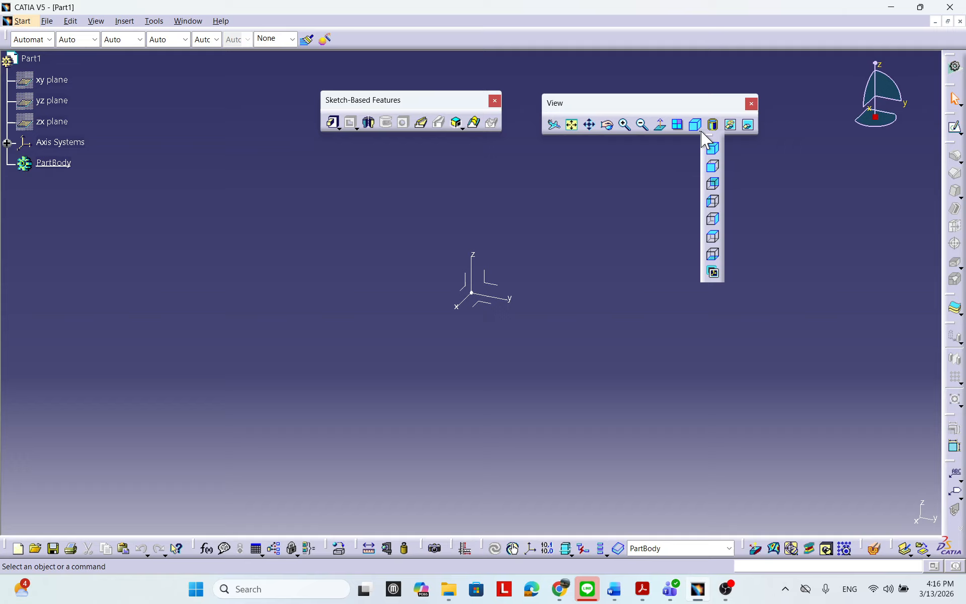
pyautogui.click(714, 167)
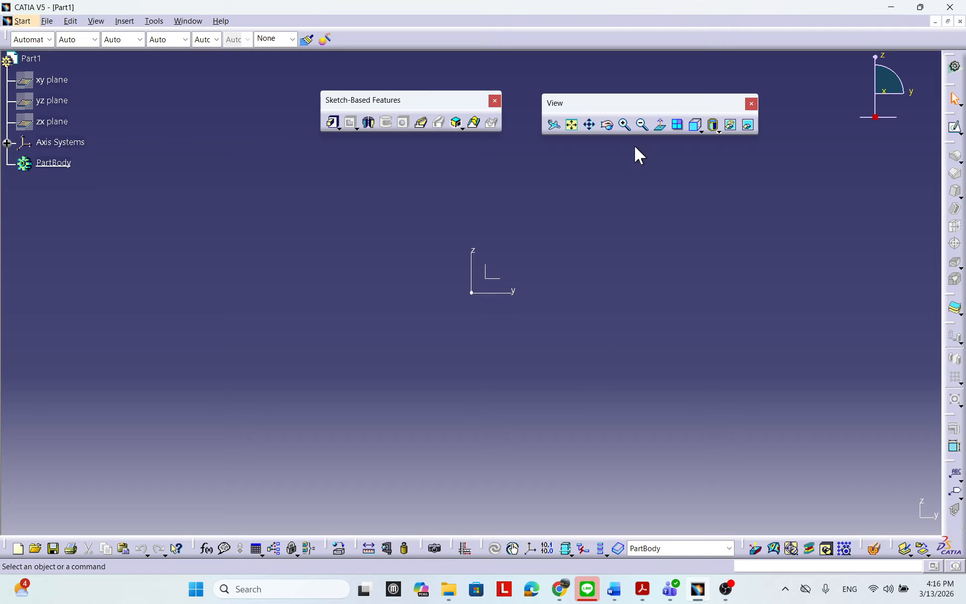
pyautogui.click(955, 127)
pyautogui.click(505, 289)
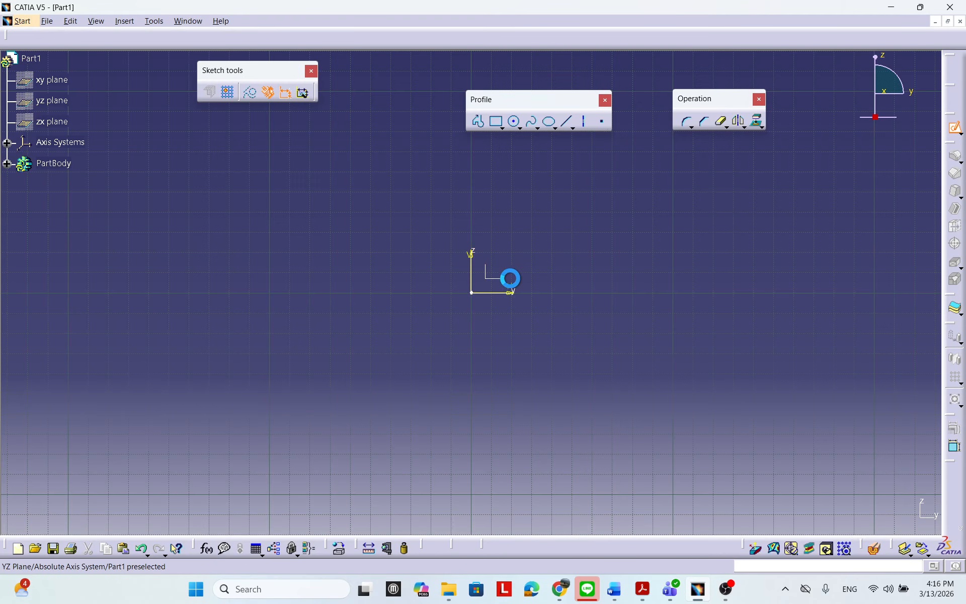
pyautogui.moveTo(592, 316); pyautogui.dragTo(631, 321, button='middle')
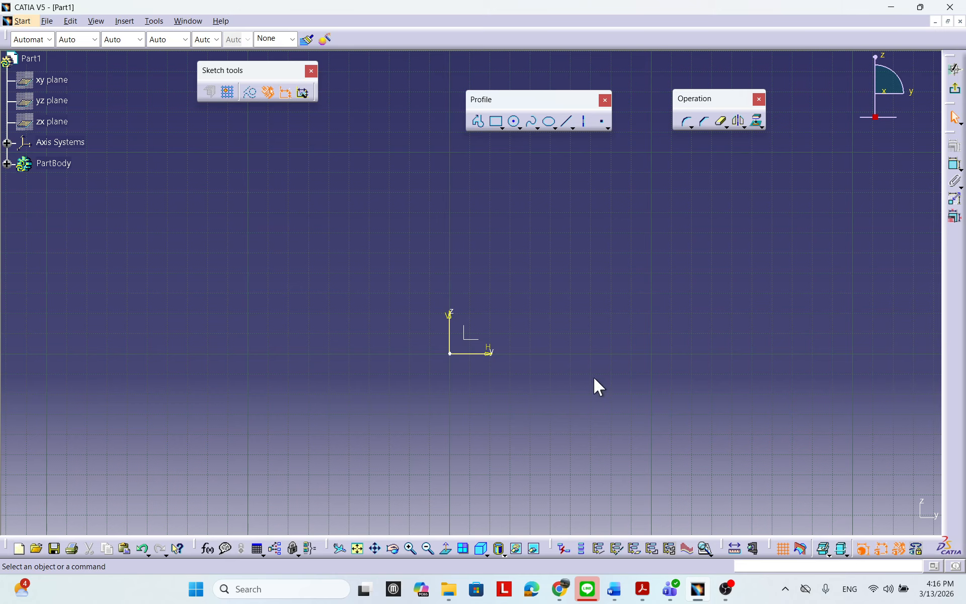
# Consult the cam drawing in exercise1.pdf and sketch two concentric circles about 3.12 in and 1.73 in in diameter at the origin in CATIA.
pyautogui.click(644, 594)
pyautogui.moveTo(657, 144); pyautogui.dragTo(606, 103)
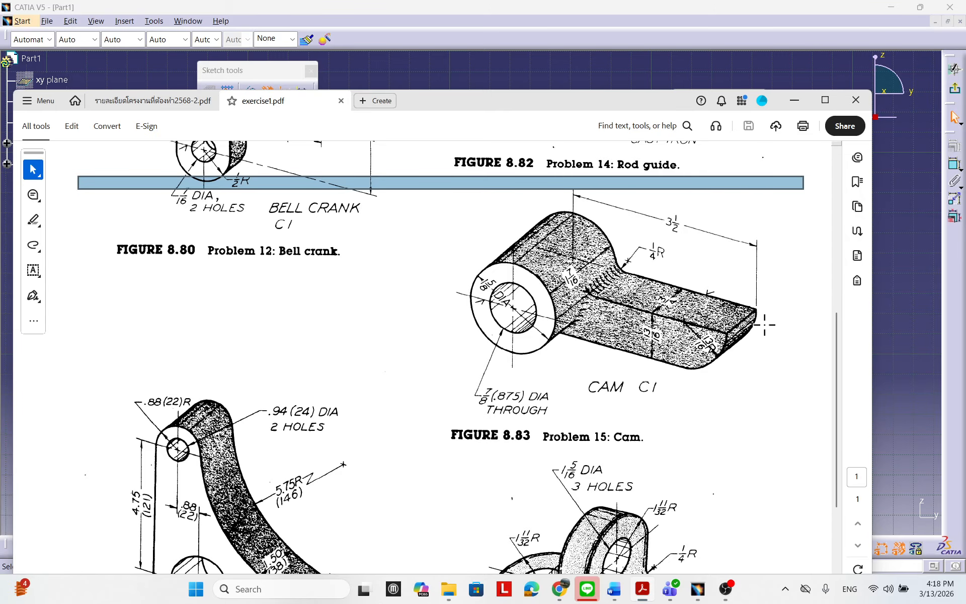
pyautogui.scroll(1, 766, 345)
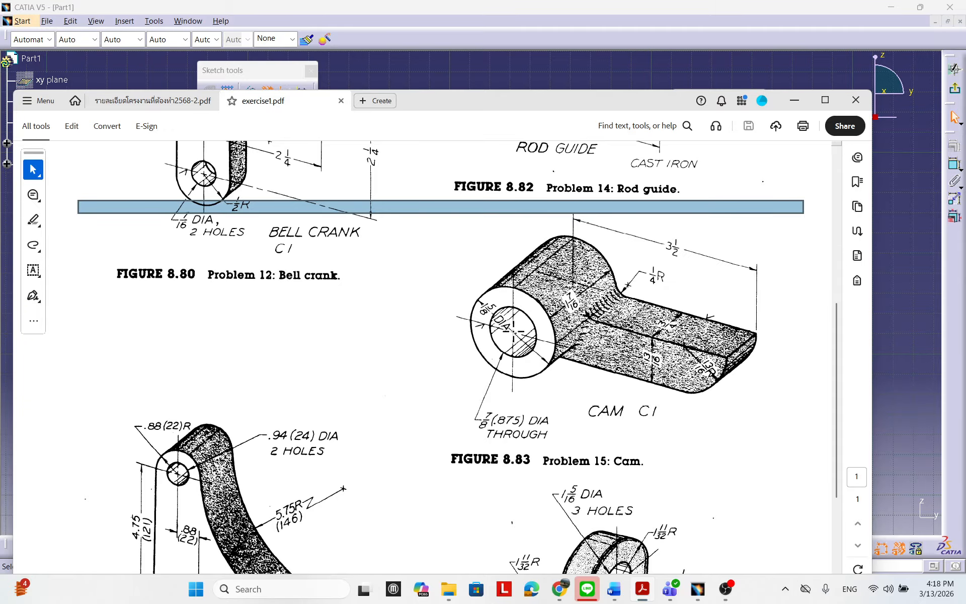
pyautogui.moveTo(579, 108); pyautogui.dragTo(965, 101)
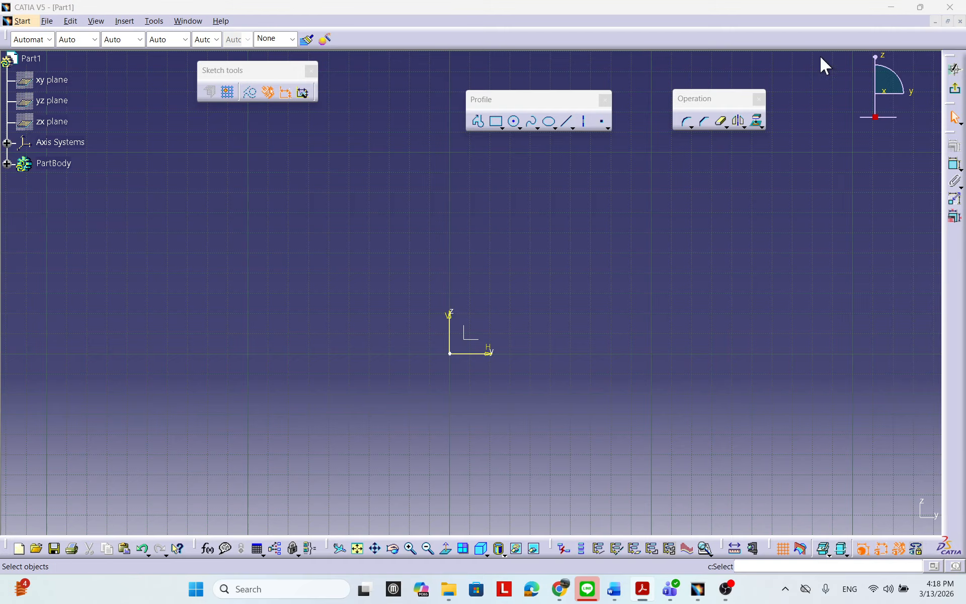
pyautogui.click(509, 123)
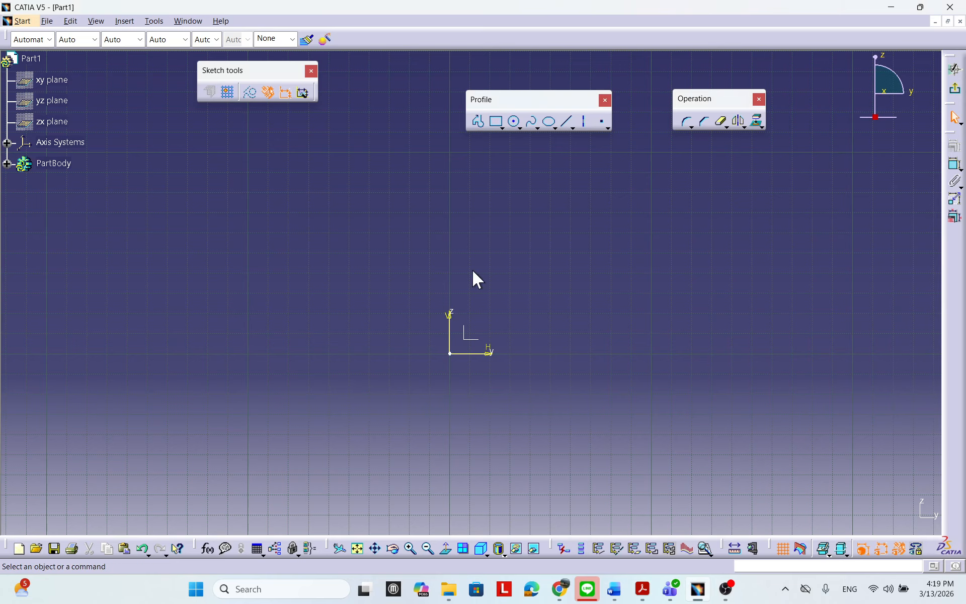
pyautogui.click(514, 121)
pyautogui.click(450, 353)
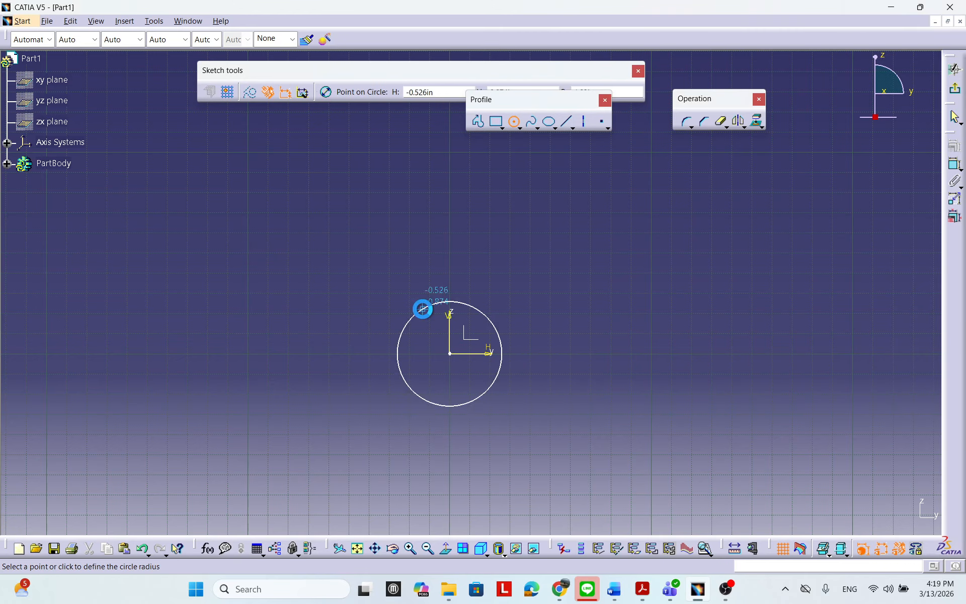
pyautogui.click(423, 276)
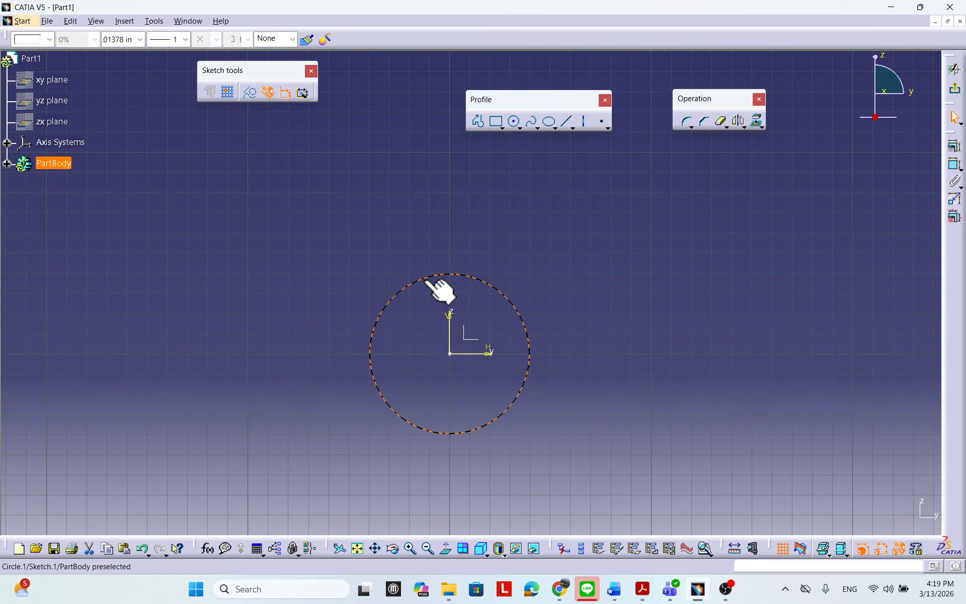
pyautogui.click(514, 122)
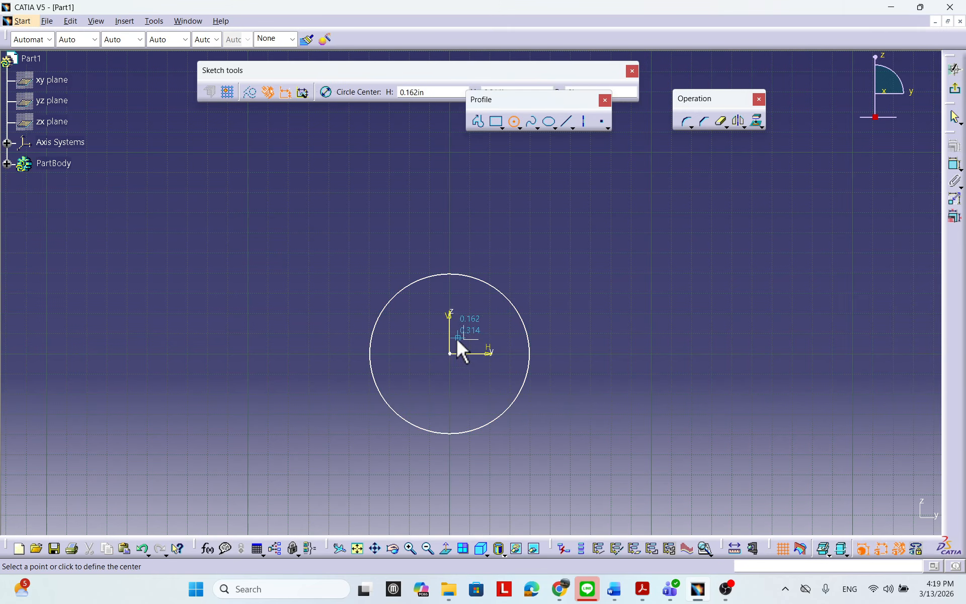
pyautogui.click(450, 353)
pyautogui.click(428, 313)
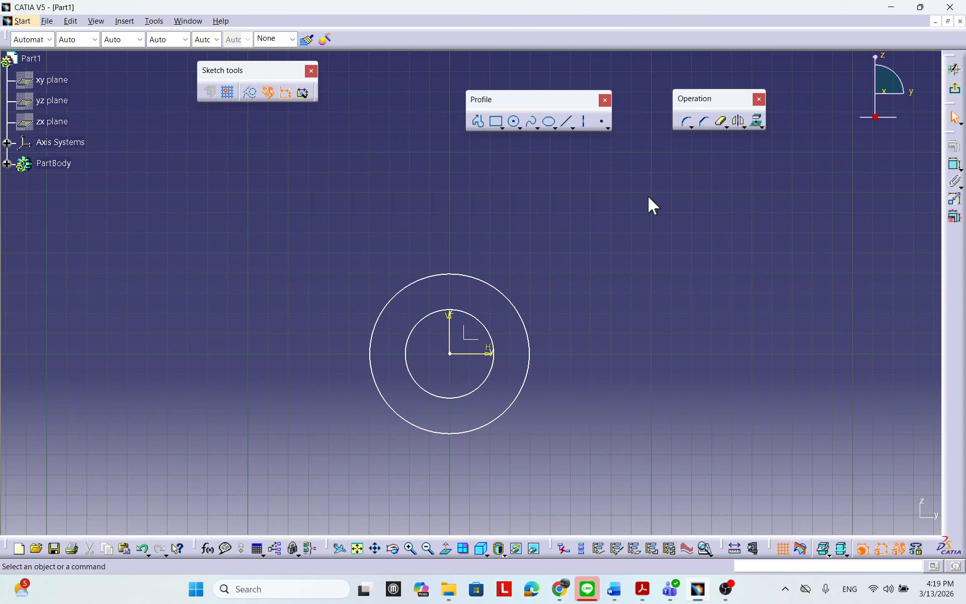
# Add diameter constraints to the outer and inner circles, placing both dimensions above and to the right of them.
pyautogui.moveTo(528, 106); pyautogui.dragTo(446, 101)
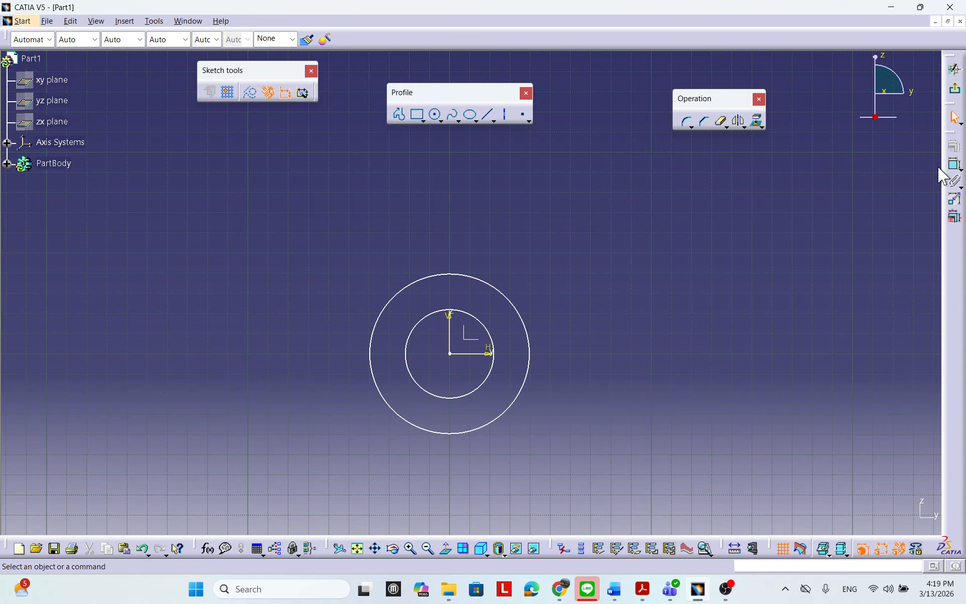
pyautogui.click(495, 291)
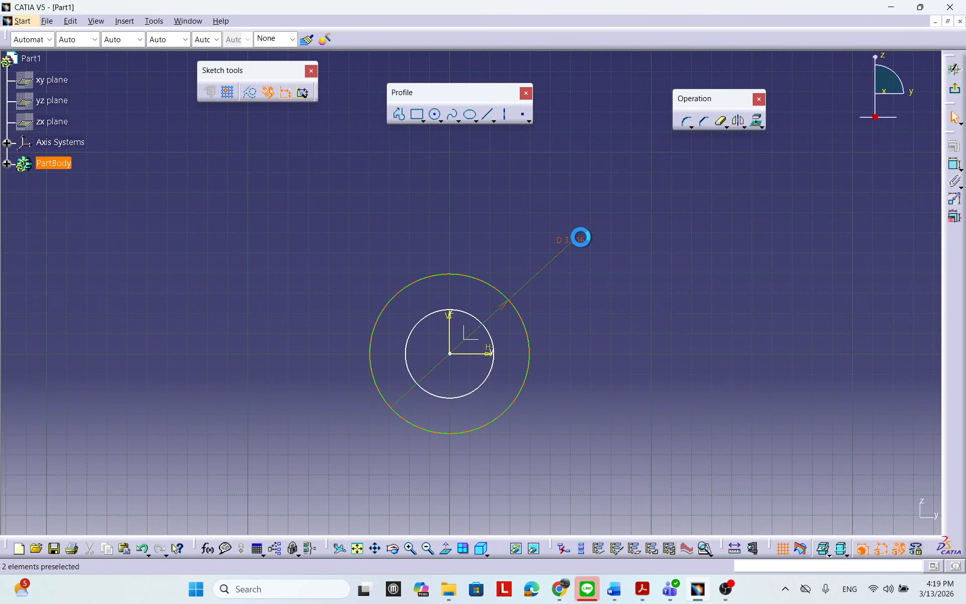
pyautogui.click(579, 237)
pyautogui.click(957, 171)
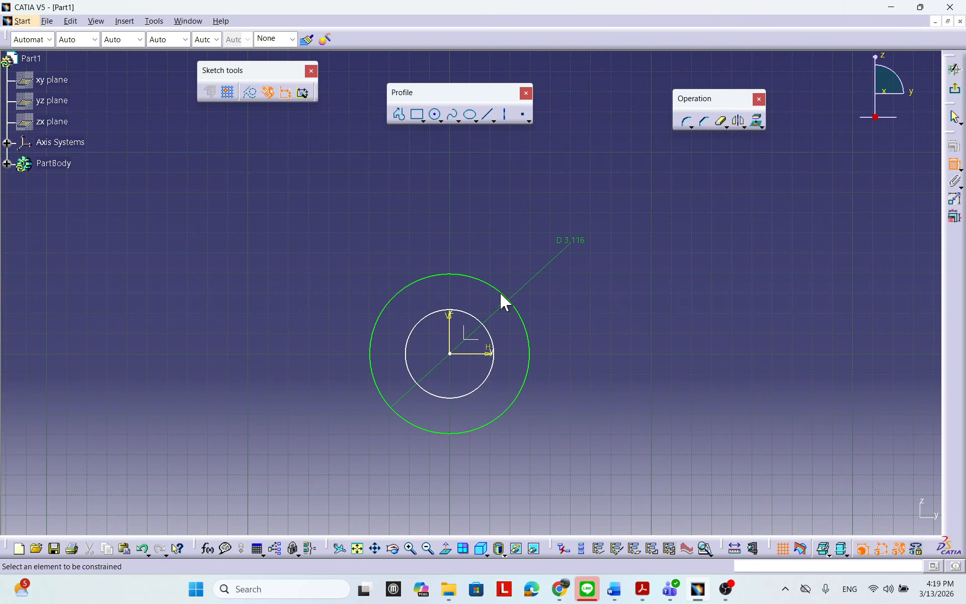
pyautogui.click(488, 330)
pyautogui.click(498, 236)
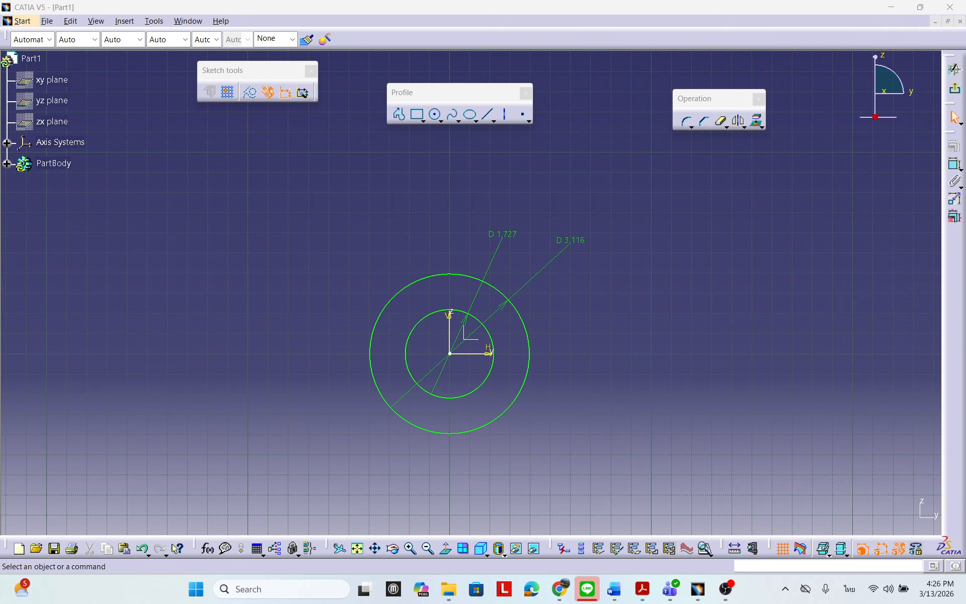
# Check the cam's hub diameters in exercise1.pdf and set the outer circle's diameter to 1+5/8 in in the CATIA sketch.
pyautogui.moveTo(965, 322); pyautogui.dragTo(411, 140)
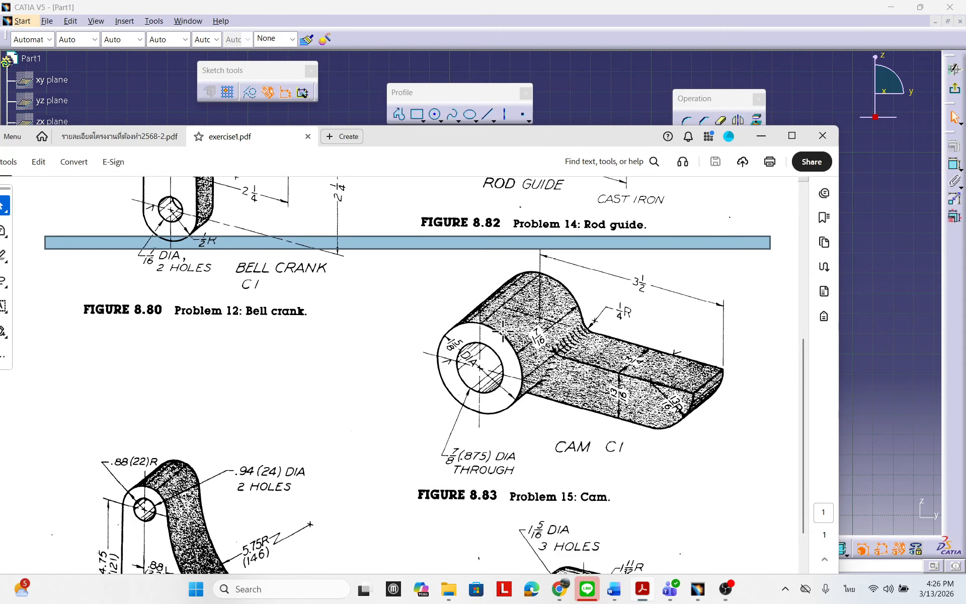
pyautogui.moveTo(491, 146); pyautogui.dragTo(500, 138)
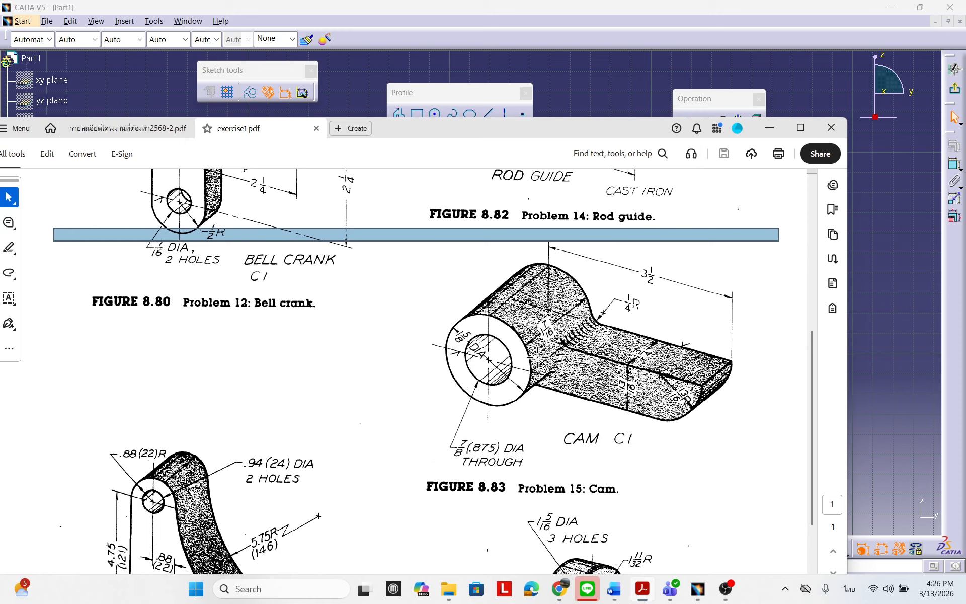
pyautogui.scroll(3, 453, 375)
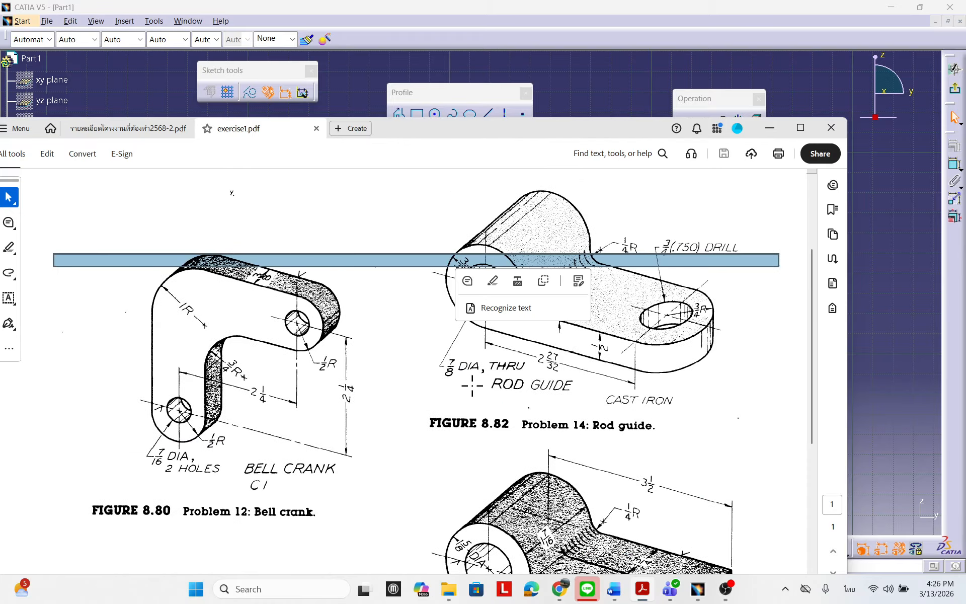
pyautogui.scroll(-6, 484, 389)
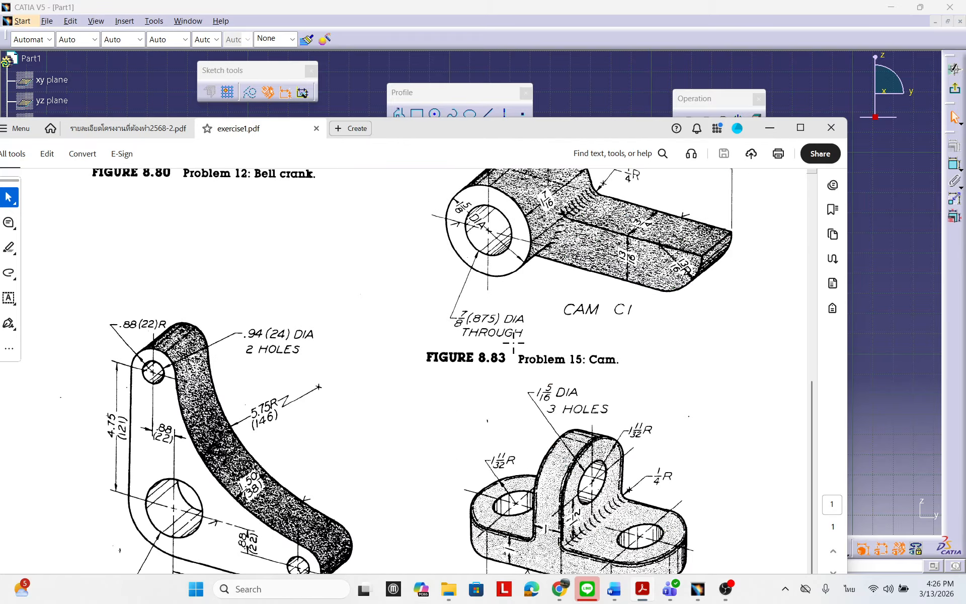
pyautogui.moveTo(493, 132); pyautogui.dragTo(965, 80)
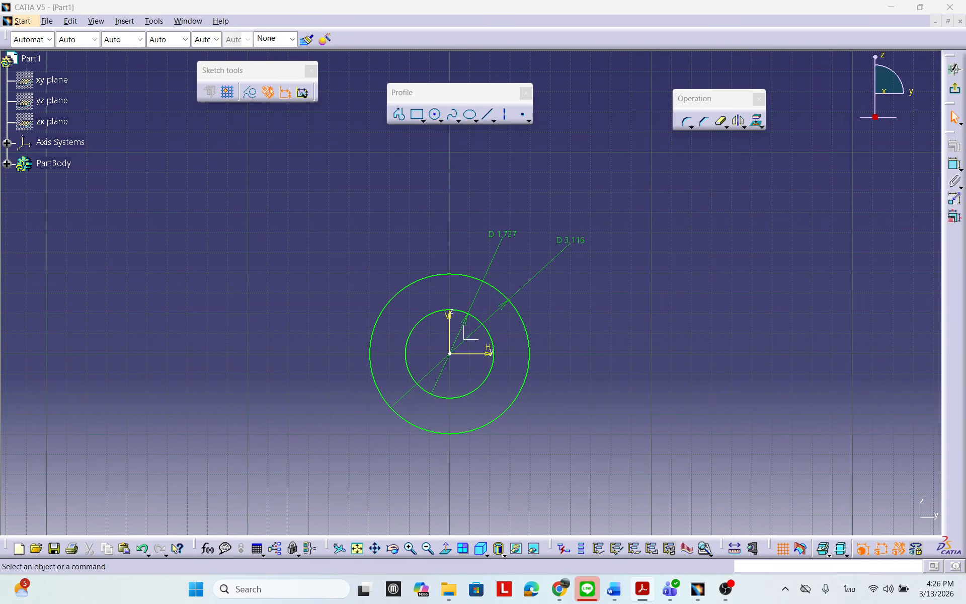
pyautogui.doubleClick(579, 243)
pyautogui.moveTo(777, 288); pyautogui.dragTo(690, 295)
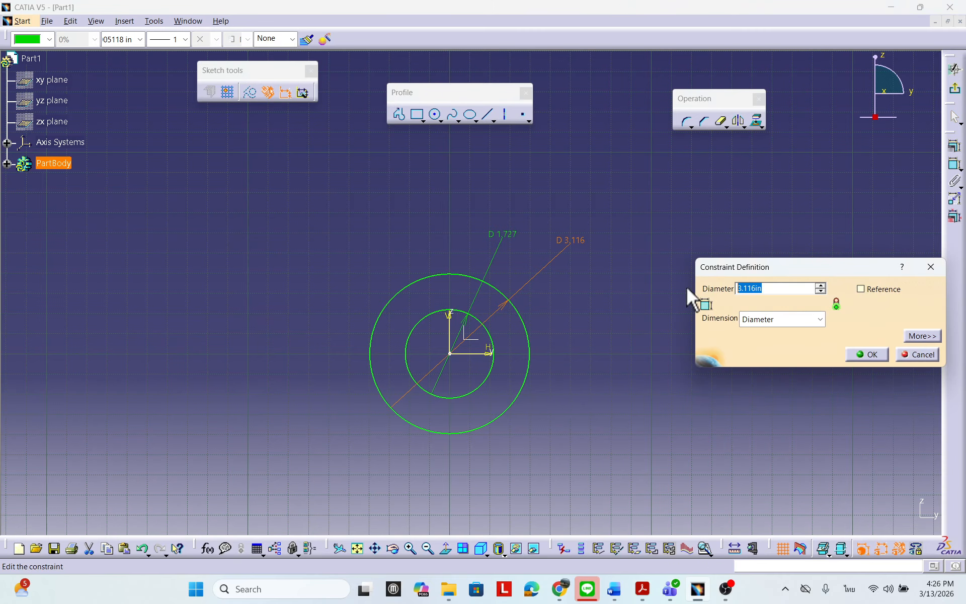
pyautogui.write('1+5/8')
pyautogui.press('Return')
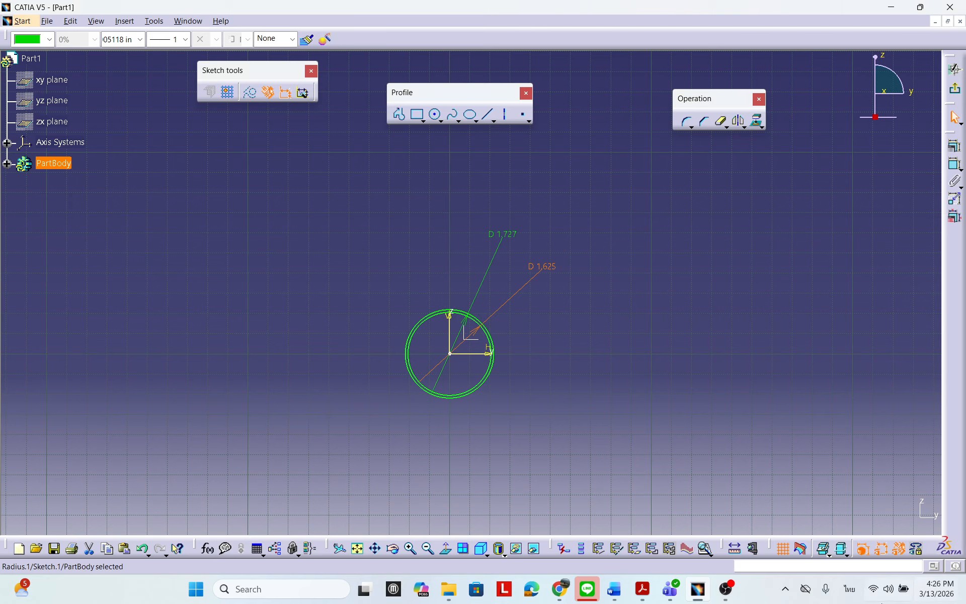
# Set the inner circle's diameter to 7/8 in.
pyautogui.moveTo(602, 349)
pyautogui.mouseDown(button='middle')
pyautogui.moveTo(589, 417)
pyautogui.moveTo(578, 388)
pyautogui.moveTo(583, 398)
pyautogui.moveTo(589, 316)
pyautogui.moveTo(607, 406)
pyautogui.moveTo(580, 143)
pyautogui.mouseUp(button='middle')
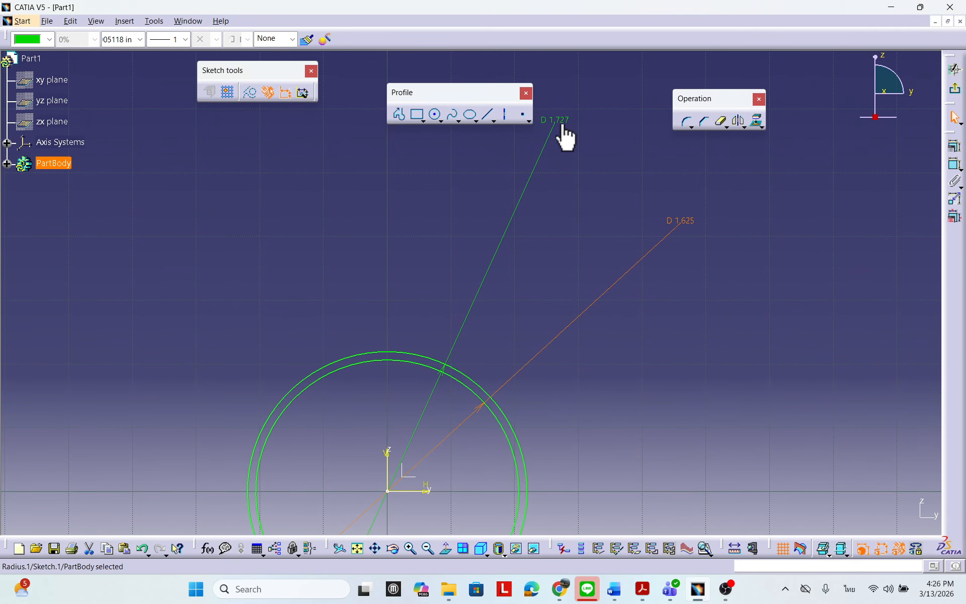
pyautogui.doubleClick(562, 126)
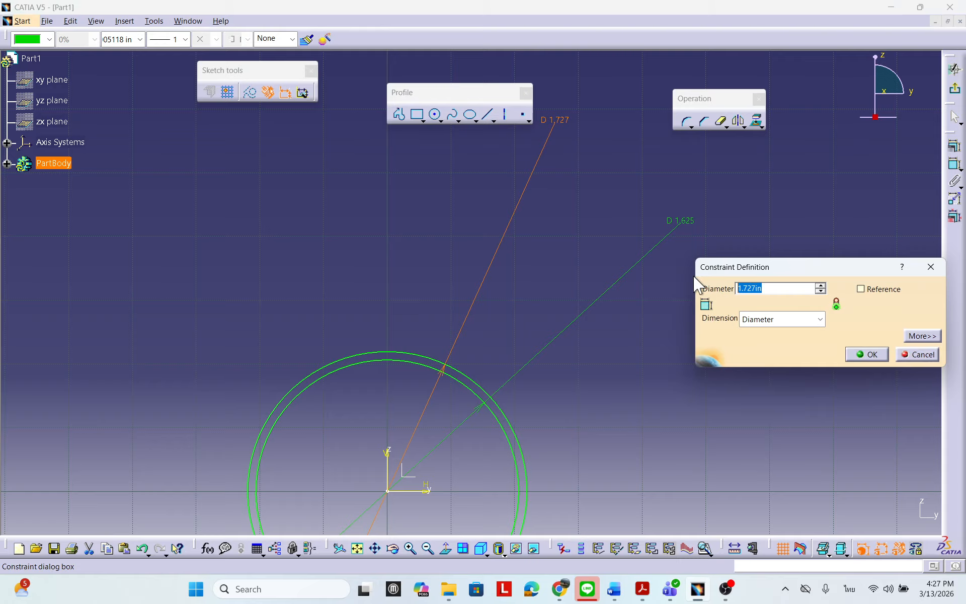
pyautogui.write('7/8')
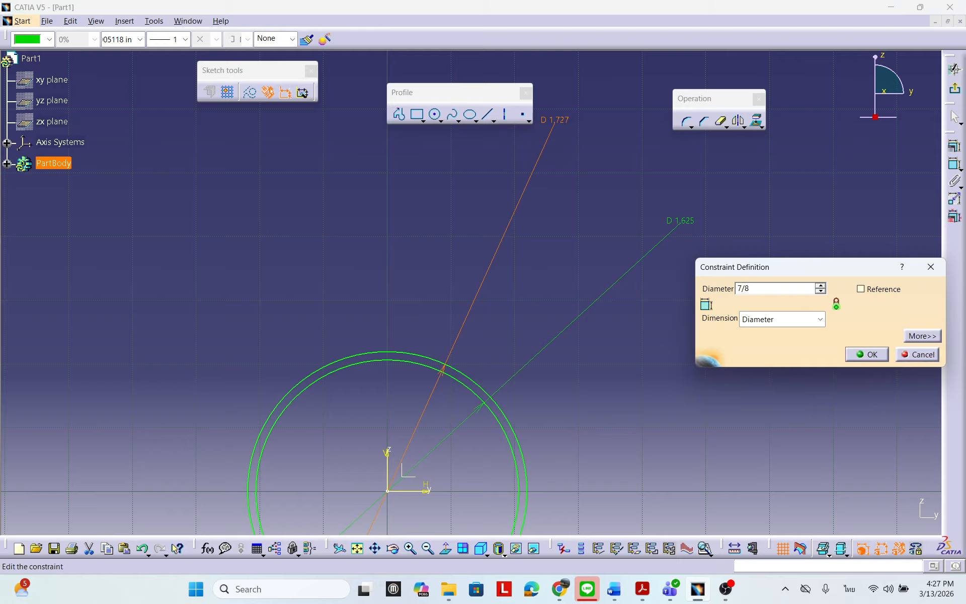
pyautogui.click(867, 355)
# Check the length unit and its decimal places in the Parameters and Measure options.
pyautogui.moveTo(655, 393)
pyautogui.mouseDown(button='middle')
pyautogui.moveTo(636, 220)
pyautogui.moveTo(632, 330)
pyautogui.moveTo(522, 360)
pyautogui.moveTo(461, 363)
pyautogui.moveTo(500, 391)
pyautogui.moveTo(483, 352)
pyautogui.mouseUp(button='middle')
pyautogui.click(154, 20)
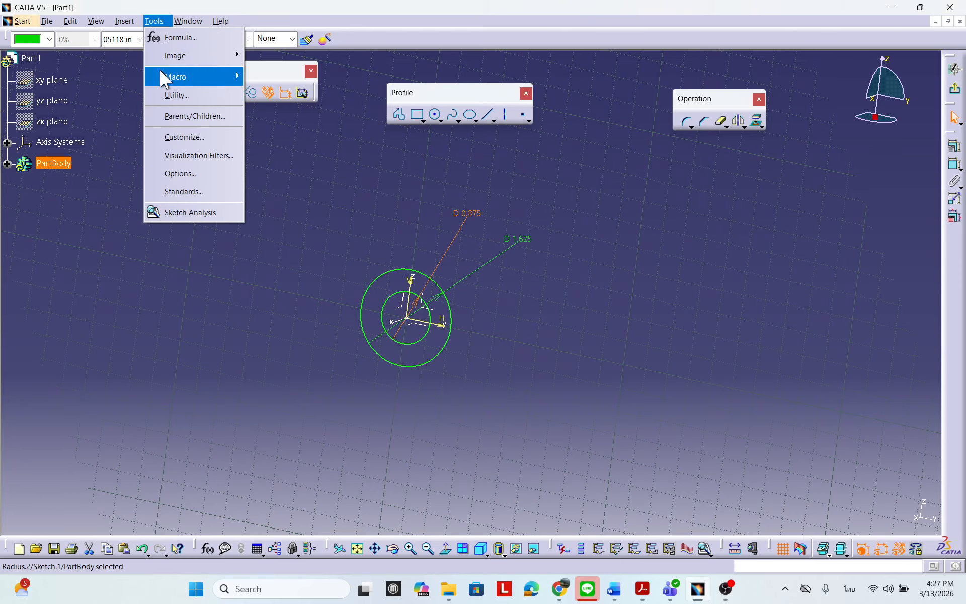
pyautogui.click(183, 173)
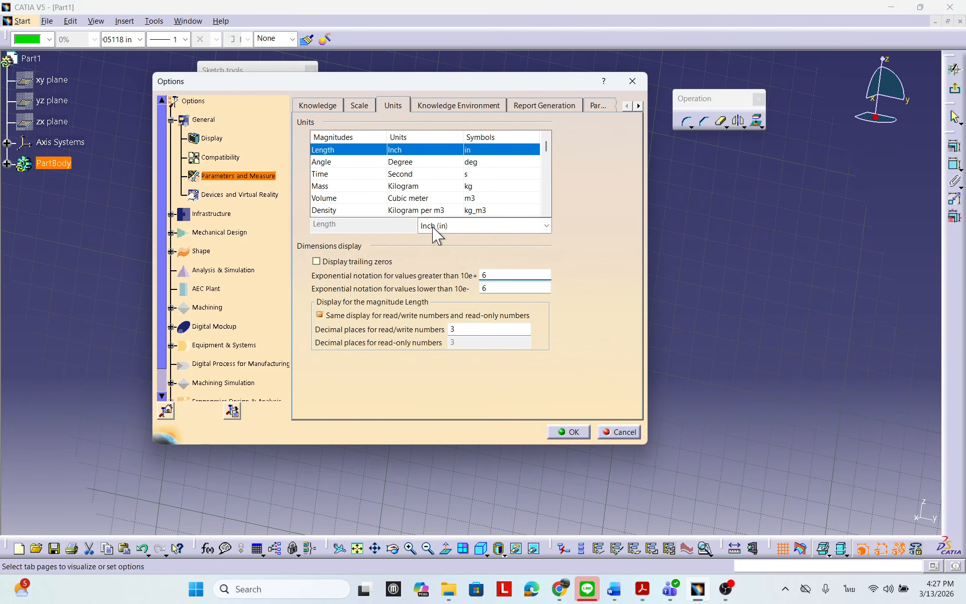
pyautogui.click(570, 432)
pyautogui.moveTo(582, 390); pyautogui.dragTo(564, 326, button='middle')
pyautogui.moveTo(498, 393); pyautogui.dragTo(521, 370, button='middle')
pyautogui.moveTo(568, 336); pyautogui.dragTo(537, 303, button='middle')
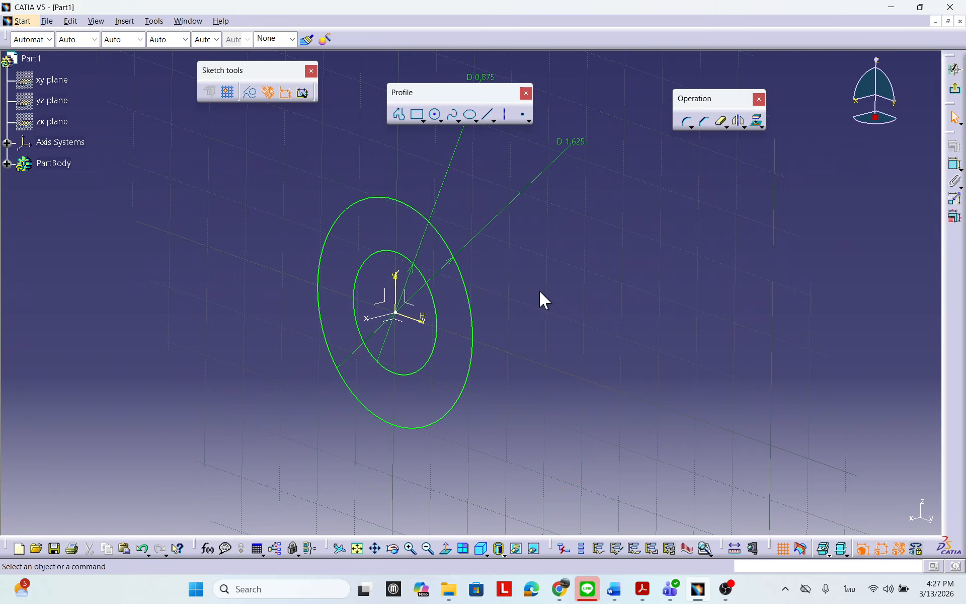
# Exit the sketch and pad the two concentric circles 1.438 in to form the hollow hub.
pyautogui.click(953, 93)
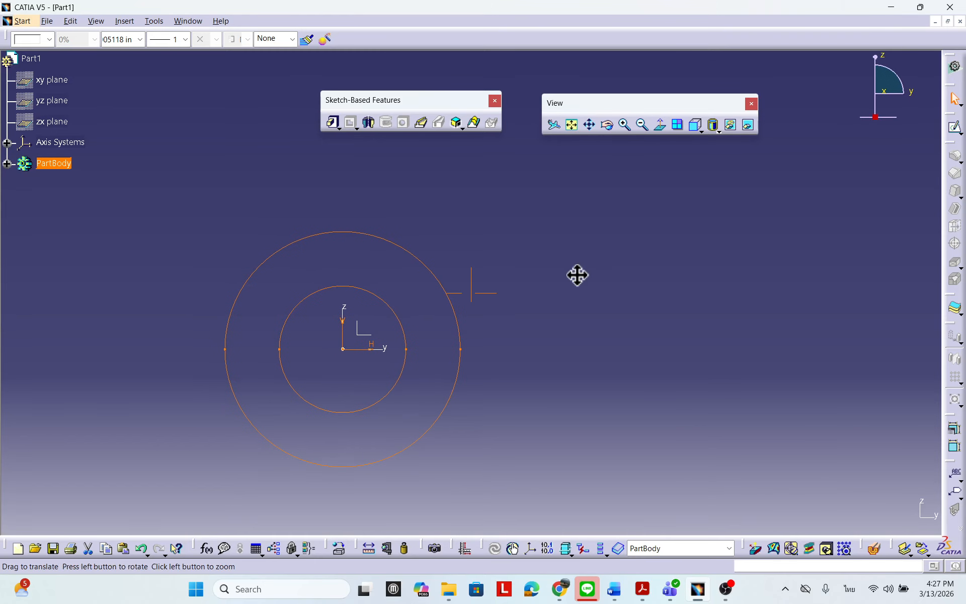
pyautogui.click(332, 123)
pyautogui.moveTo(629, 272); pyautogui.dragTo(462, 244, button='middle')
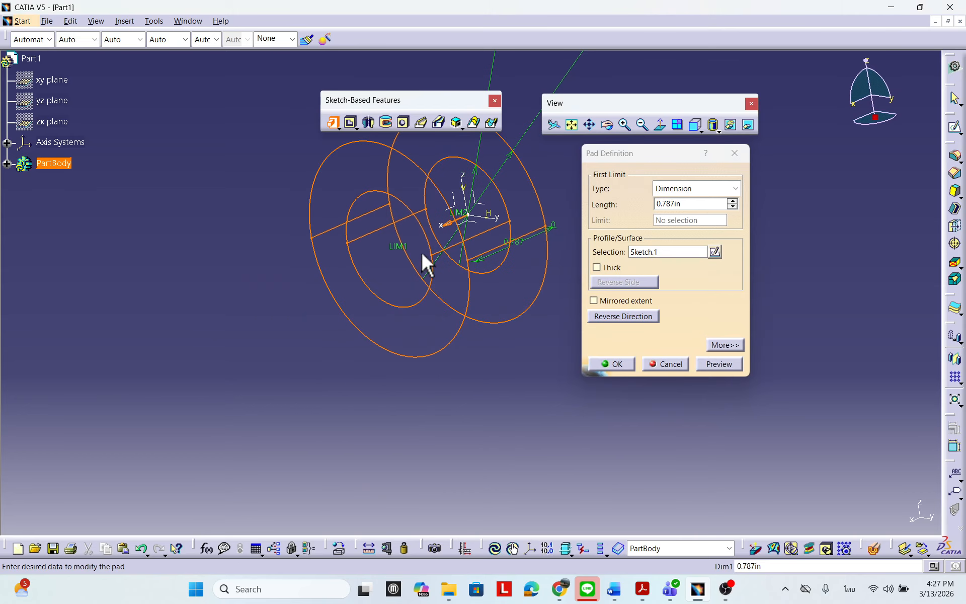
pyautogui.moveTo(405, 260); pyautogui.dragTo(285, 274)
pyautogui.moveTo(697, 207); pyautogui.dragTo(605, 206)
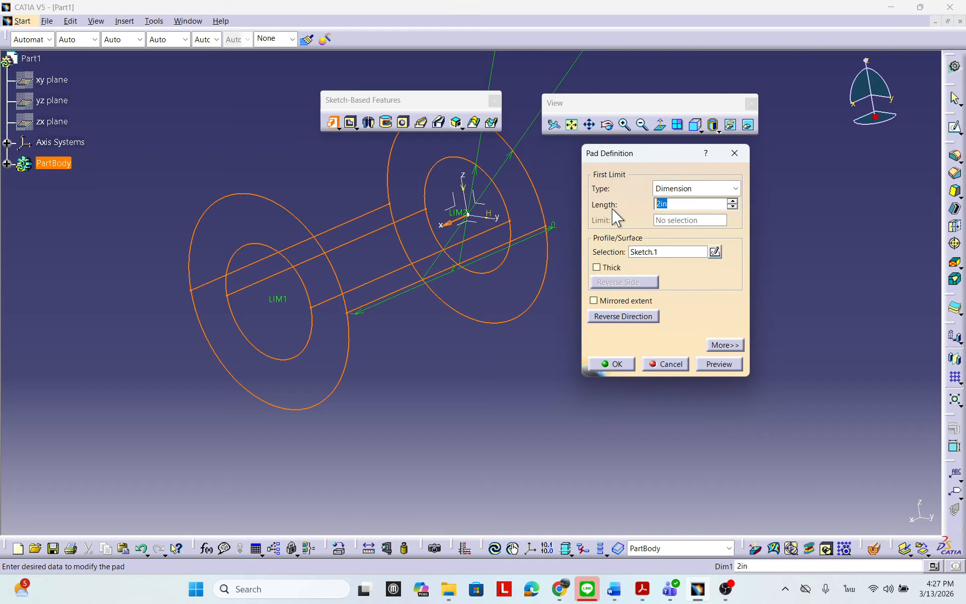
pyautogui.write('1.438')
pyautogui.click(718, 364)
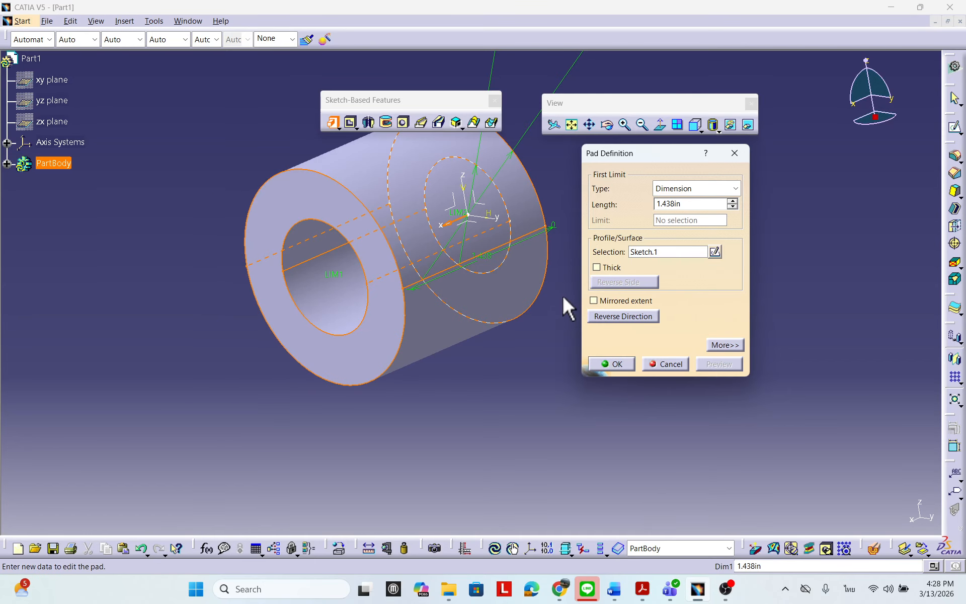
pyautogui.moveTo(566, 306); pyautogui.dragTo(395, 330, button='middle')
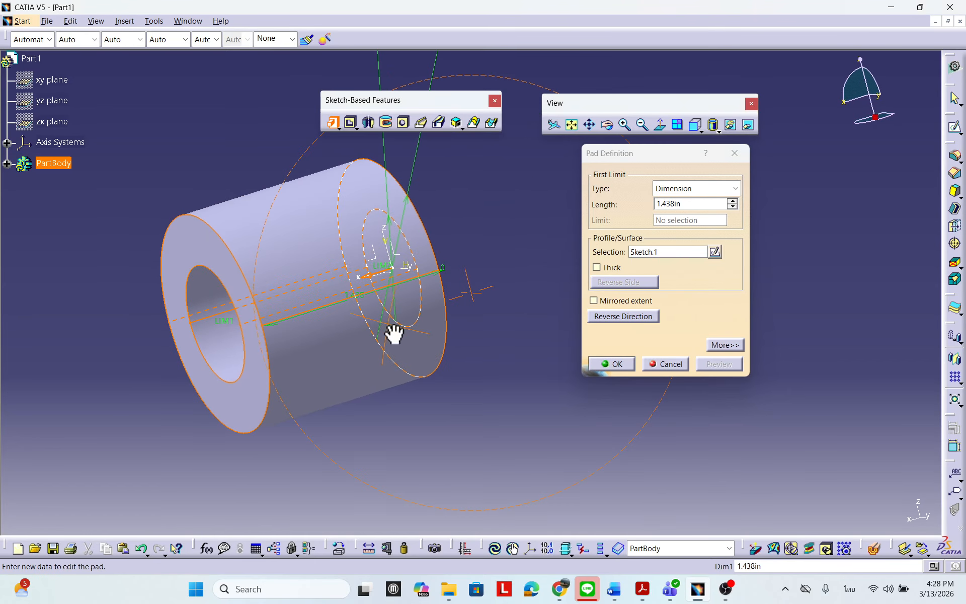
pyautogui.click(623, 363)
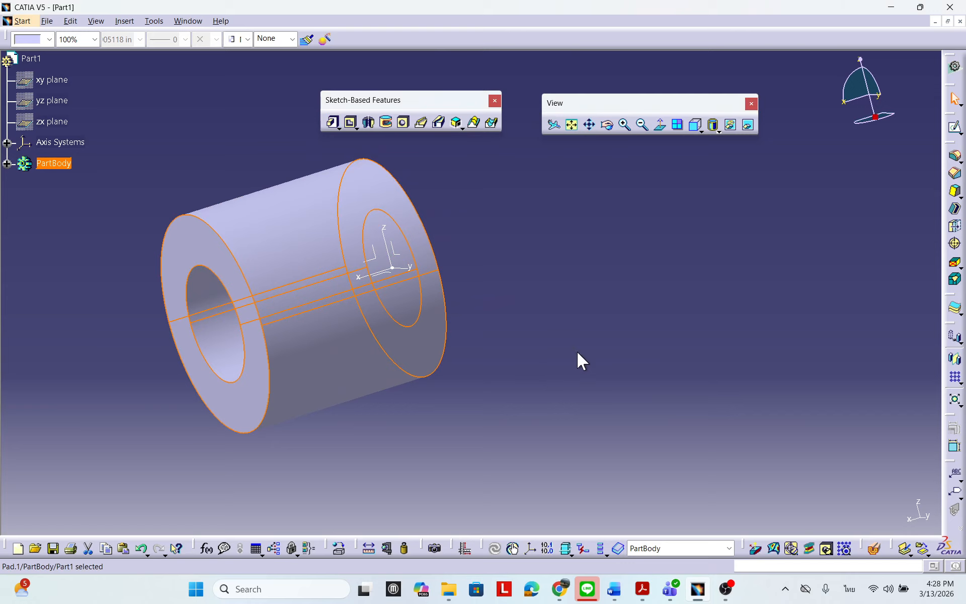
pyautogui.moveTo(511, 359); pyautogui.dragTo(589, 330, button='middle')
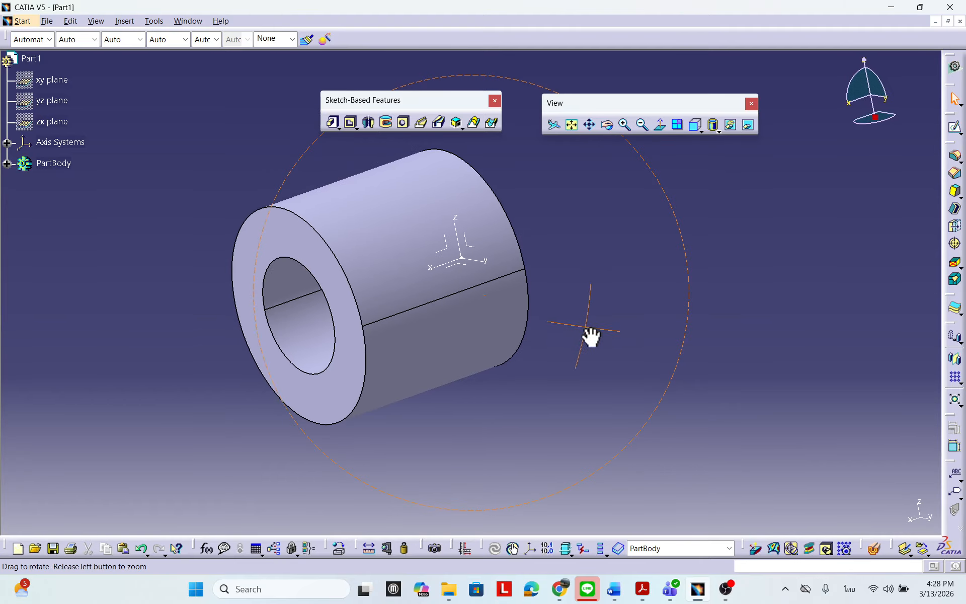
pyautogui.moveTo(642, 315)
pyautogui.mouseDown(button='middle')
pyautogui.moveTo(625, 328)
pyautogui.moveTo(604, 317)
pyautogui.moveTo(586, 323)
pyautogui.moveTo(643, 302)
pyautogui.mouseUp(button='middle')
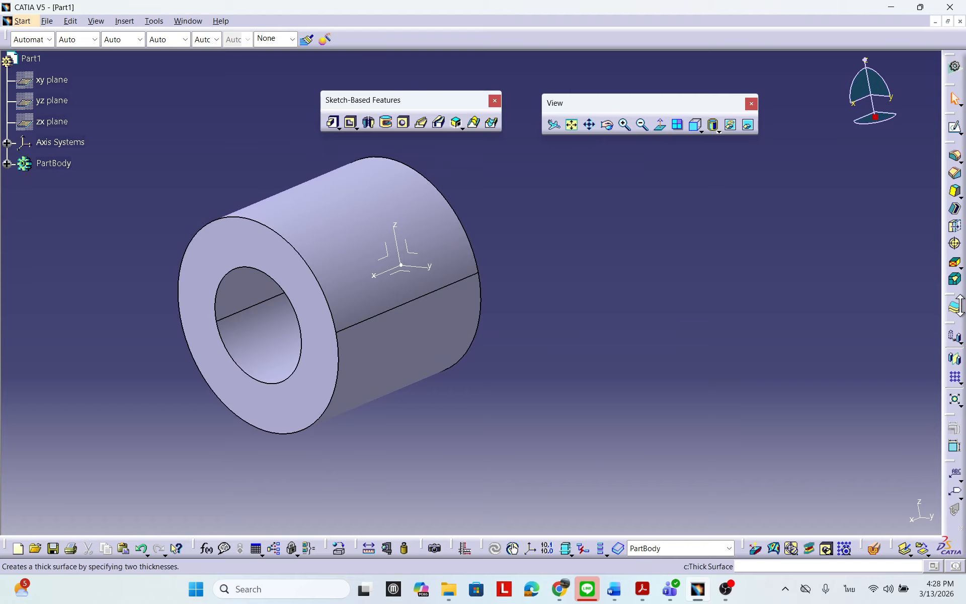
# Bring up exercise1.pdf, examine the Figure 8.83 cam drawing, and return to CATIA.
pyautogui.moveTo(965, 262); pyautogui.dragTo(476, 131)
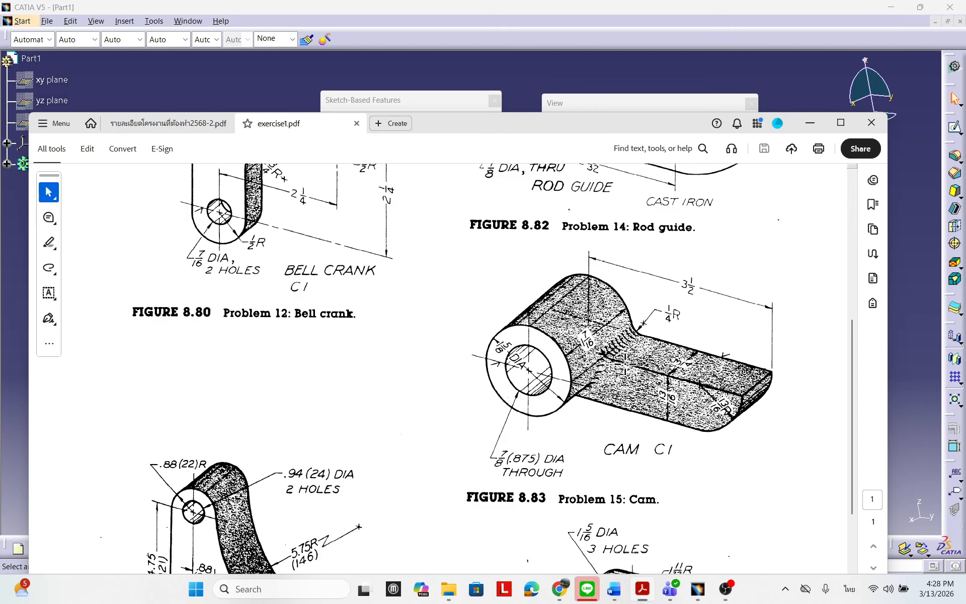
pyautogui.scroll(4, 611, 361)
pyautogui.scroll(-5, 611, 362)
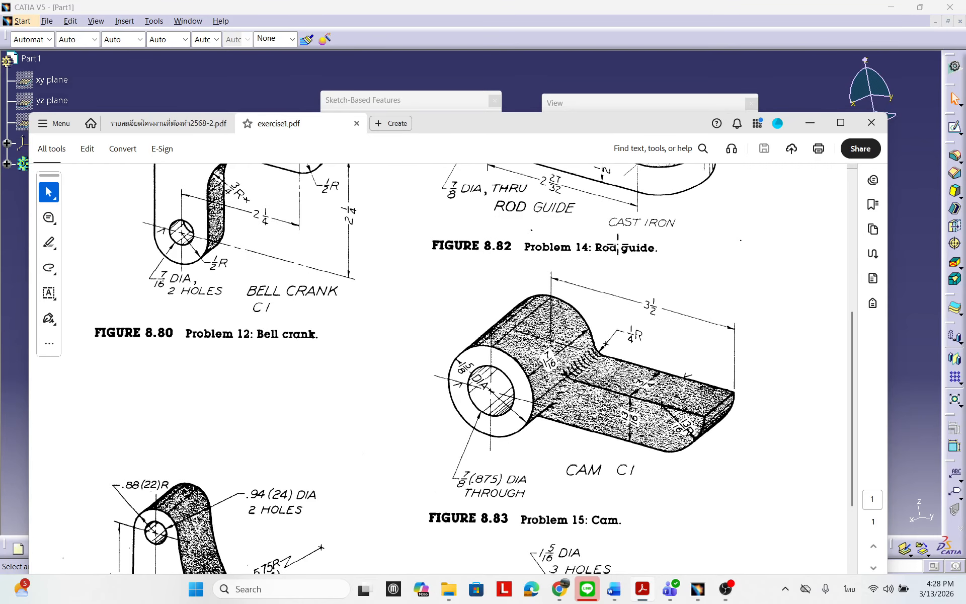
pyautogui.moveTo(573, 126); pyautogui.dragTo(965, 121)
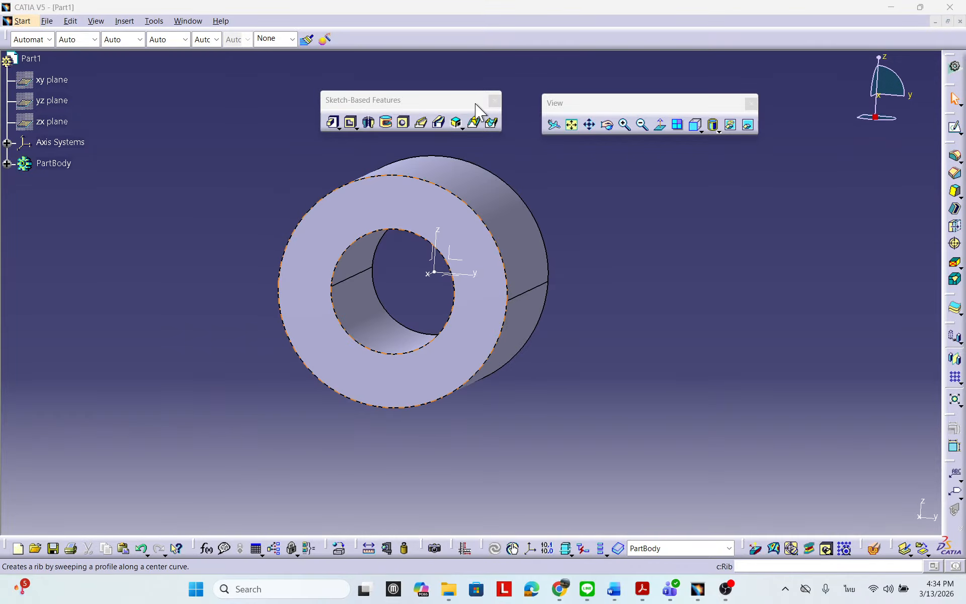
# Start a new sketch for the cam arm on the axis system's yz plane.
pyautogui.click(955, 128)
pyautogui.moveTo(540, 275)
pyautogui.mouseDown(button='middle')
pyautogui.moveTo(582, 231)
pyautogui.moveTo(549, 259)
pyautogui.mouseUp(button='middle')
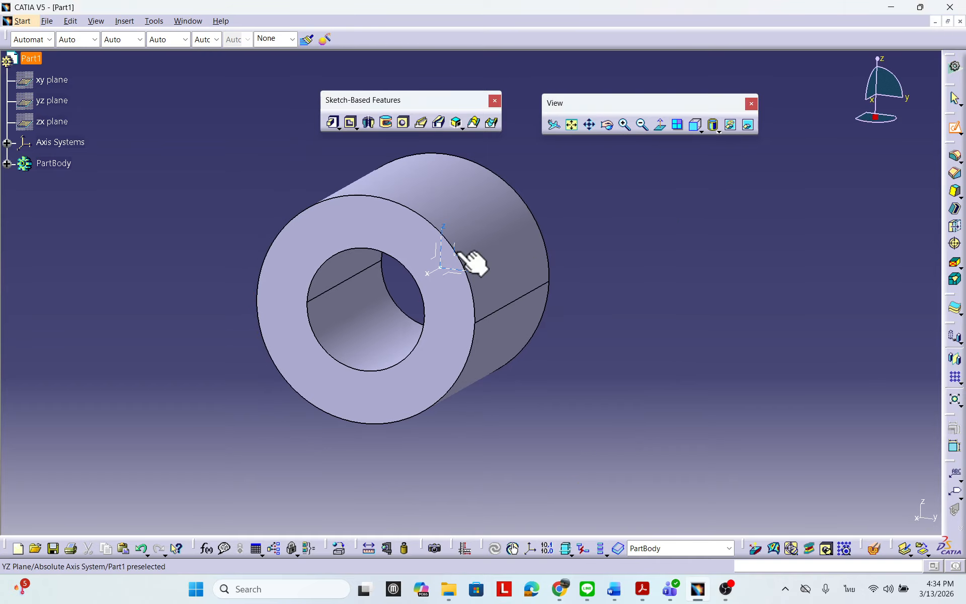
pyautogui.click(469, 262)
pyautogui.moveTo(629, 306)
pyautogui.mouseDown(button='middle')
pyautogui.moveTo(535, 336)
pyautogui.moveTo(552, 328)
pyautogui.moveTo(533, 322)
pyautogui.mouseUp(button='middle')
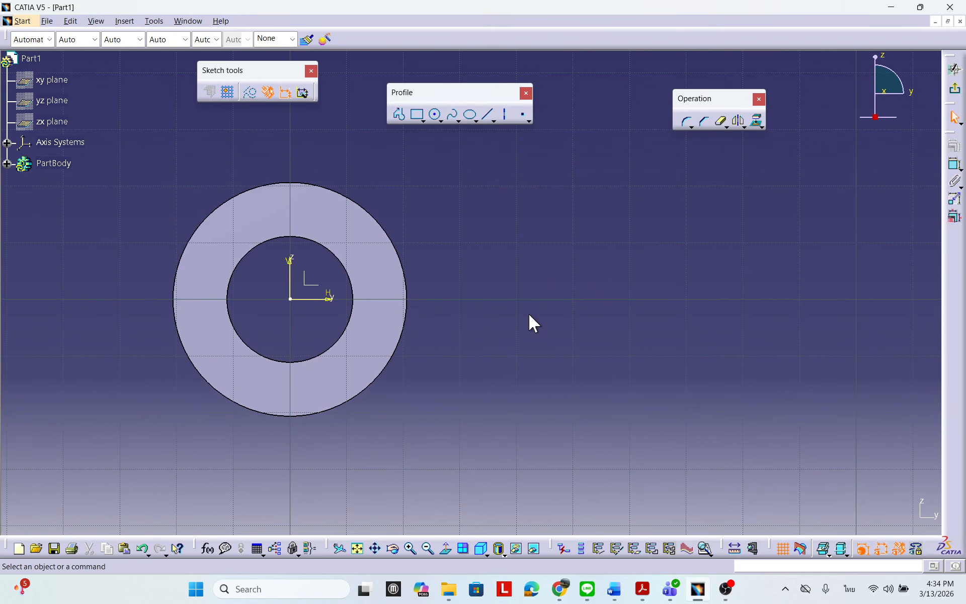
pyautogui.moveTo(527, 309); pyautogui.dragTo(499, 309, button='middle')
pyautogui.click(523, 114)
pyautogui.press('Escape')
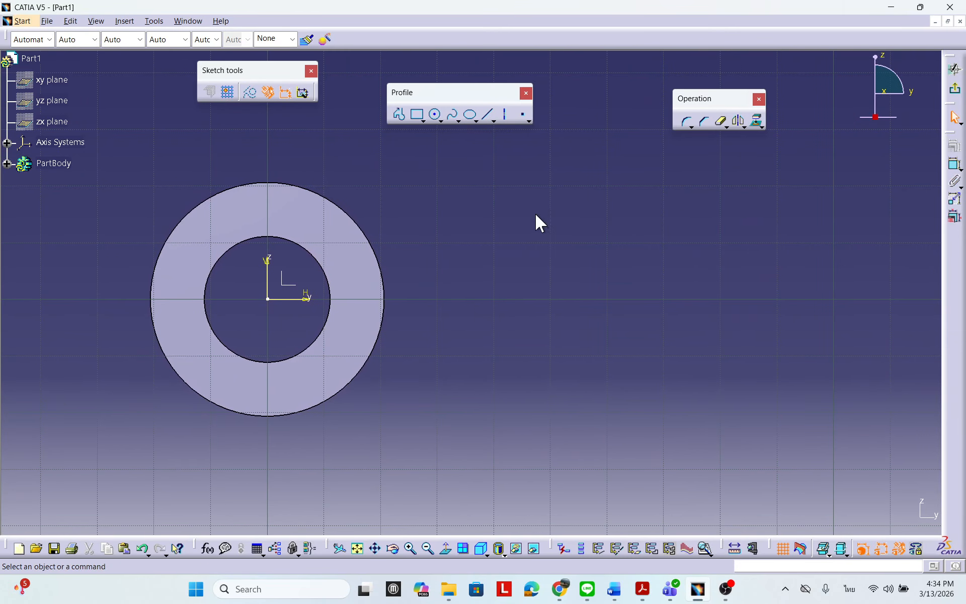
pyautogui.moveTo(535, 222); pyautogui.dragTo(602, 246, button='middle')
# Consult the arm's length, height and end radius on the cam drawing in exercise1.pdf, and return to CATIA.
pyautogui.moveTo(965, 347); pyautogui.dragTo(382, 118)
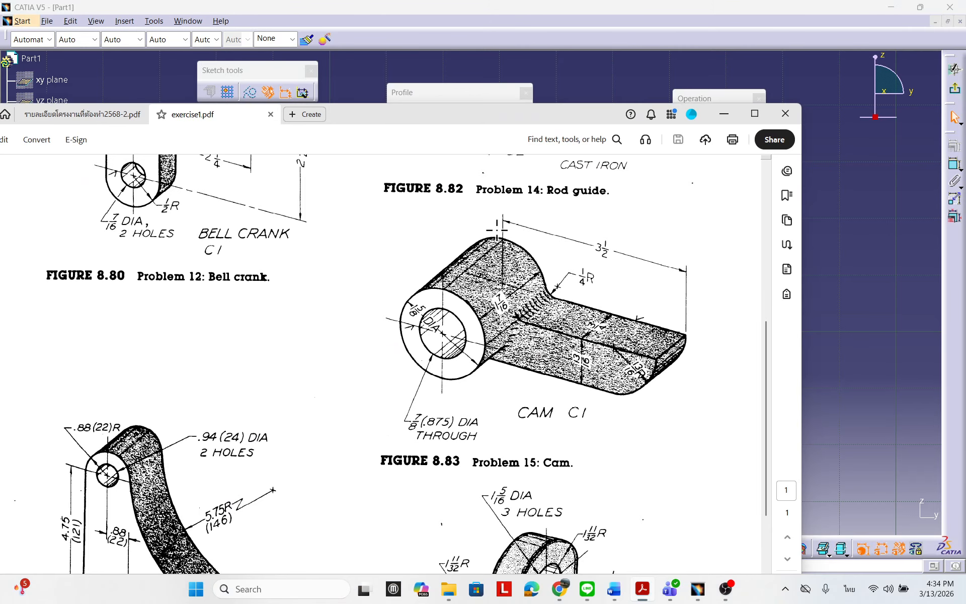
pyautogui.hscroll(1, 467, 320)
pyautogui.click(476, 322)
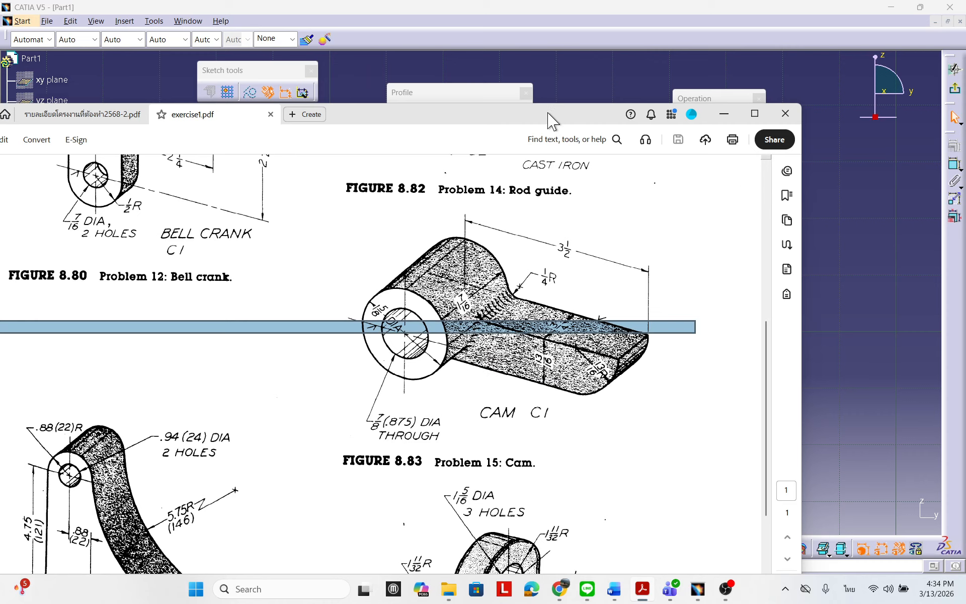
pyautogui.moveTo(551, 112); pyautogui.dragTo(581, 118)
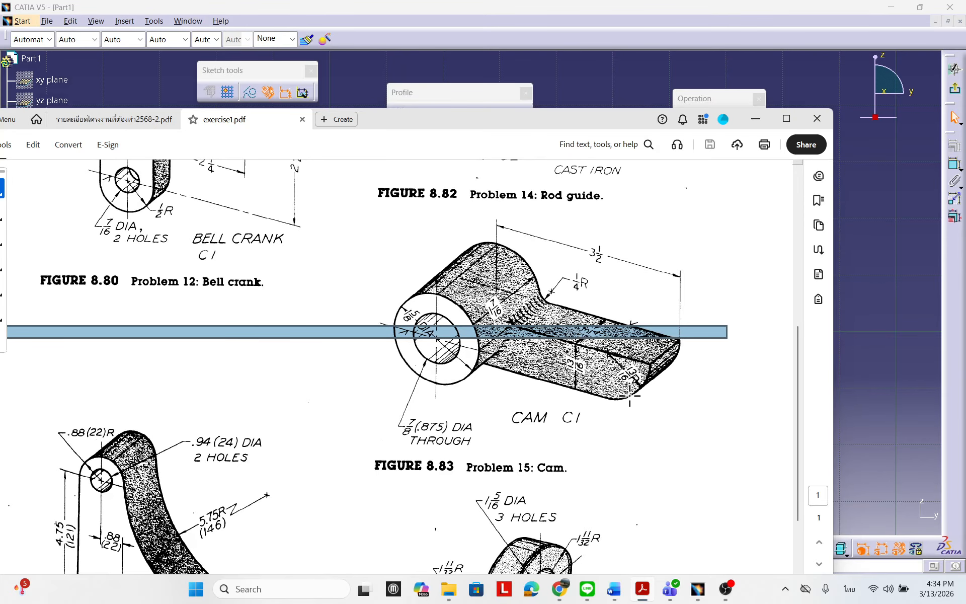
pyautogui.moveTo(420, 123); pyautogui.dragTo(965, 120)
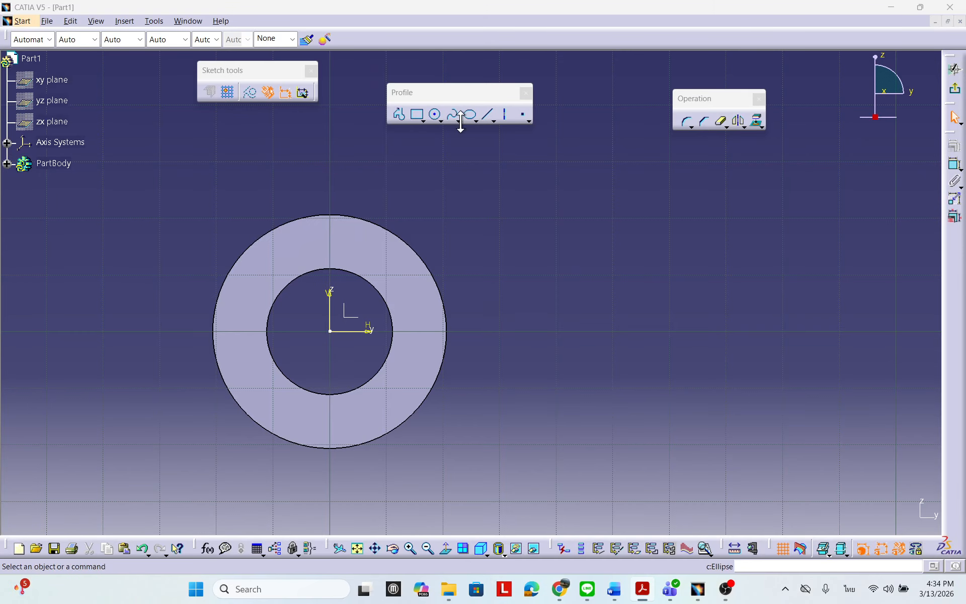
# Sketch an open arm profile: a horizontal line about 3.4 in long from the vertical axis, a curved outer end, and a lower horizontal line back into the hub.
pyautogui.click(403, 117)
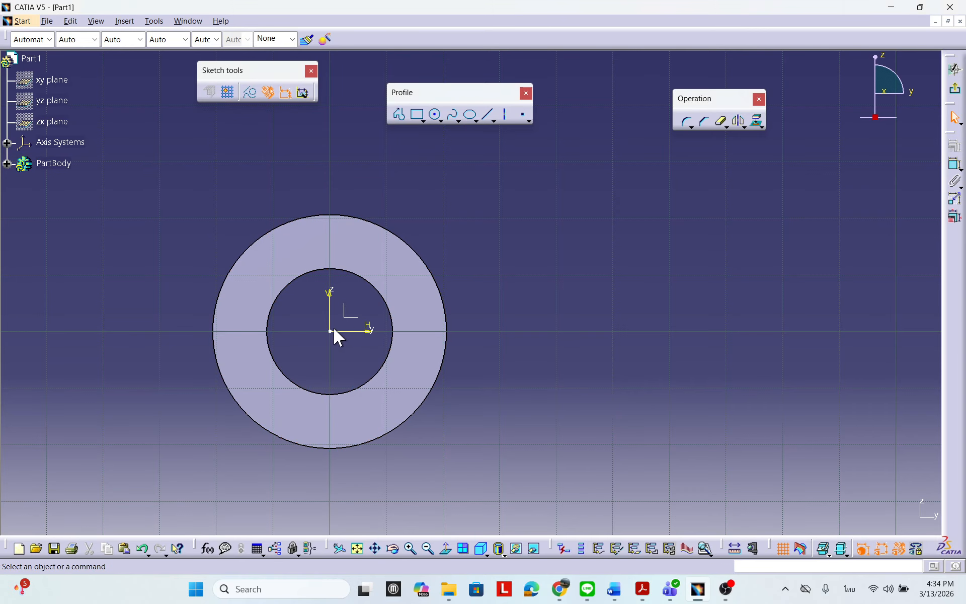
pyautogui.moveTo(571, 331); pyautogui.dragTo(451, 322, button='middle')
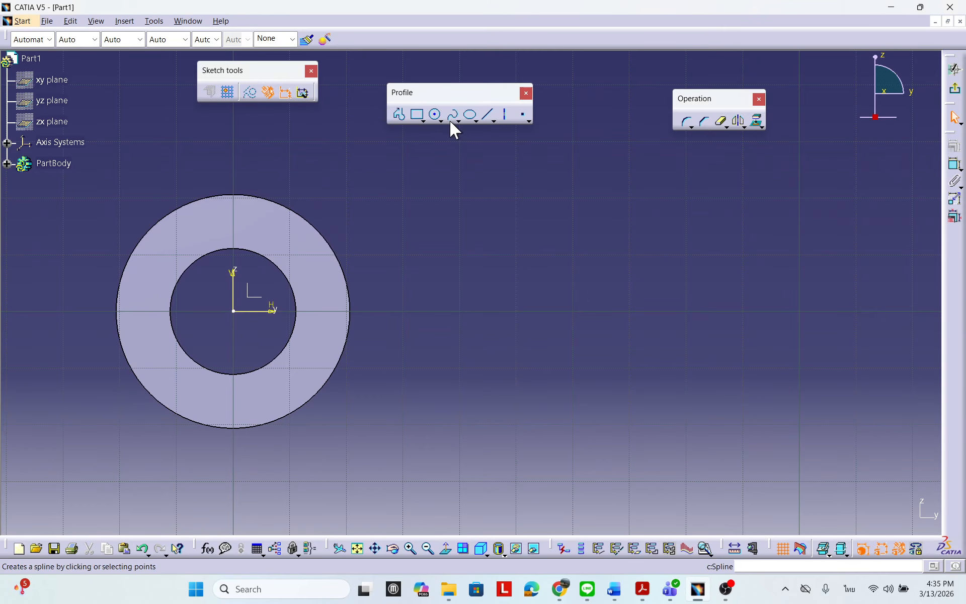
pyautogui.click(399, 115)
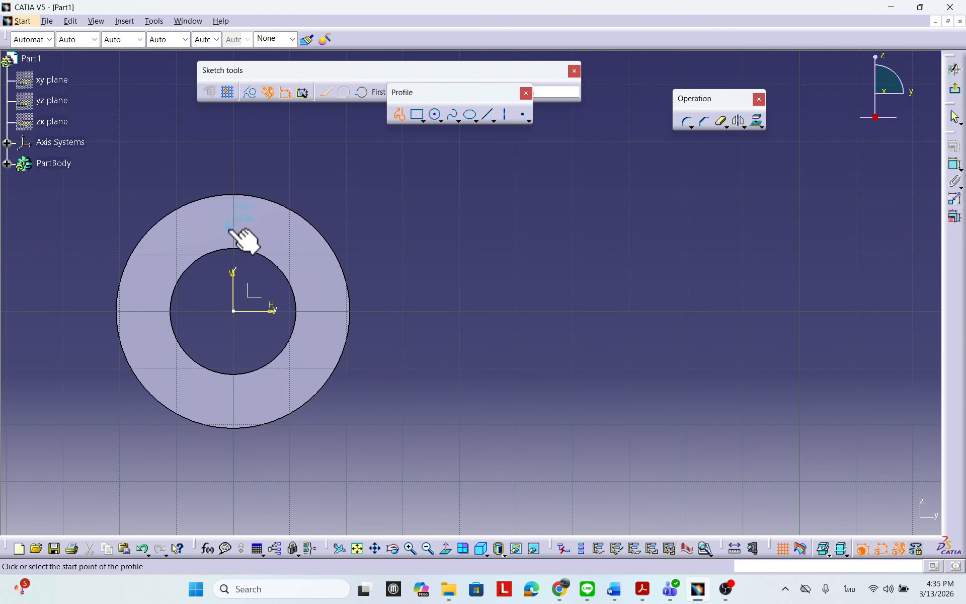
pyautogui.click(236, 257)
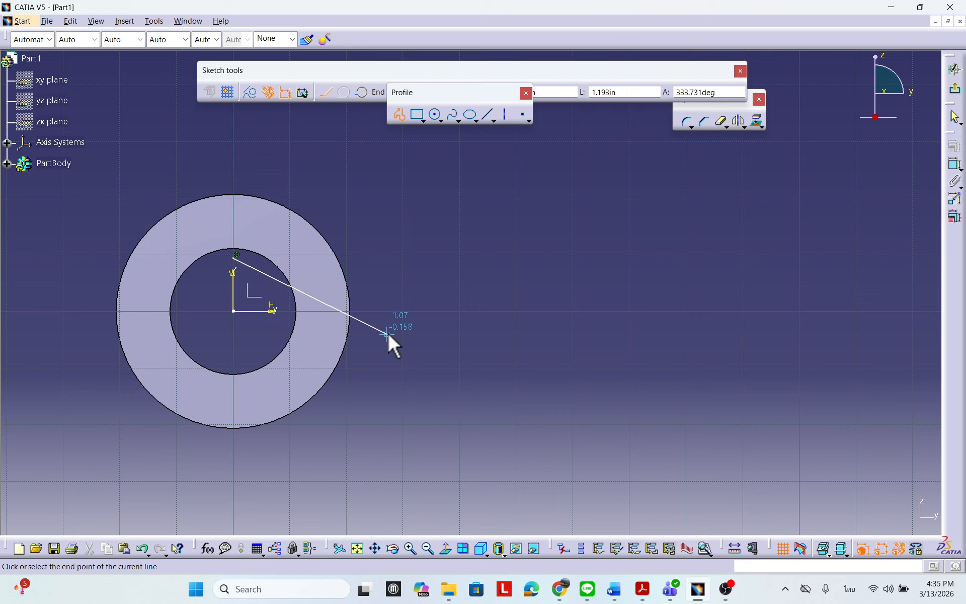
pyautogui.click(721, 258)
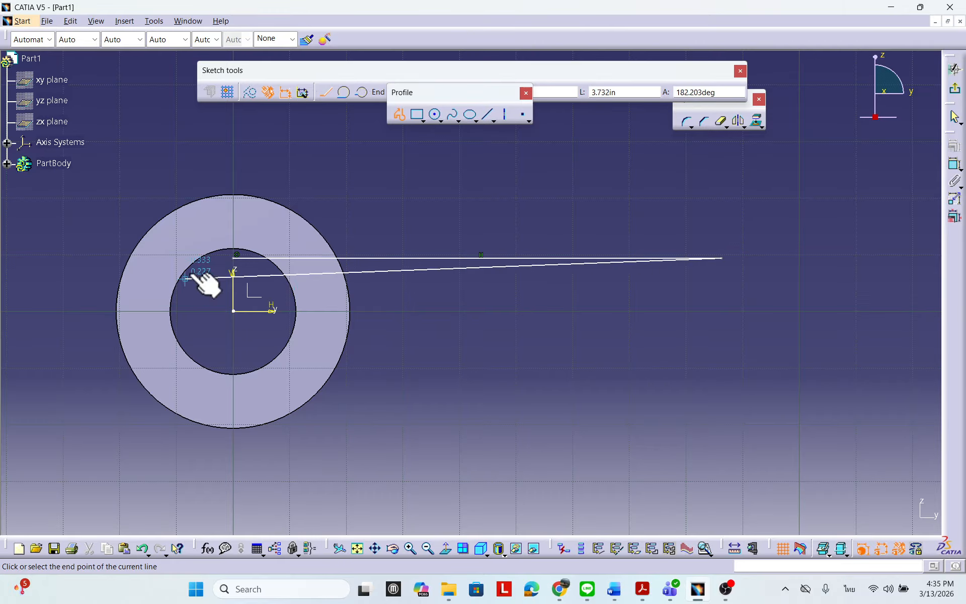
pyautogui.click(362, 92)
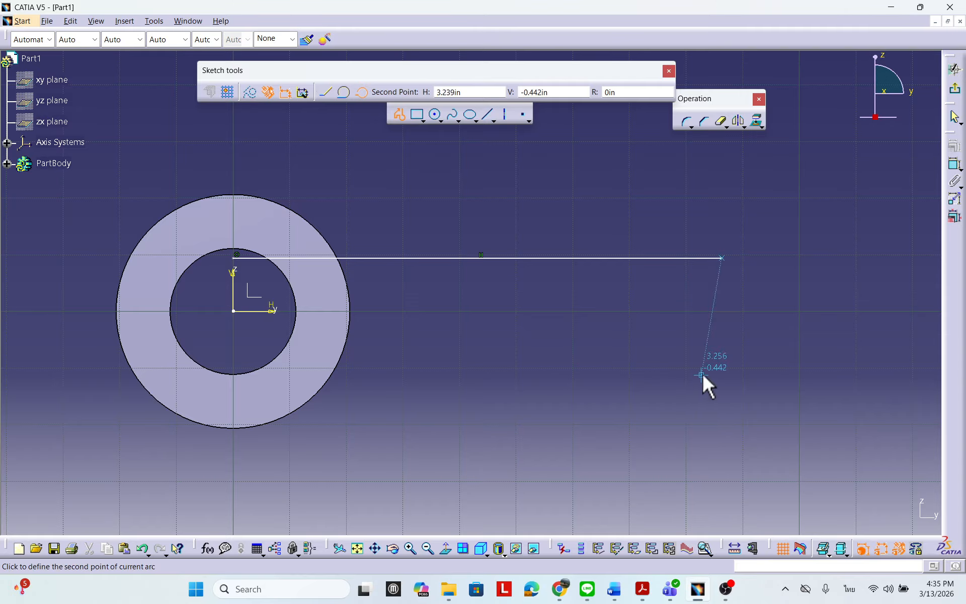
pyautogui.click(713, 322)
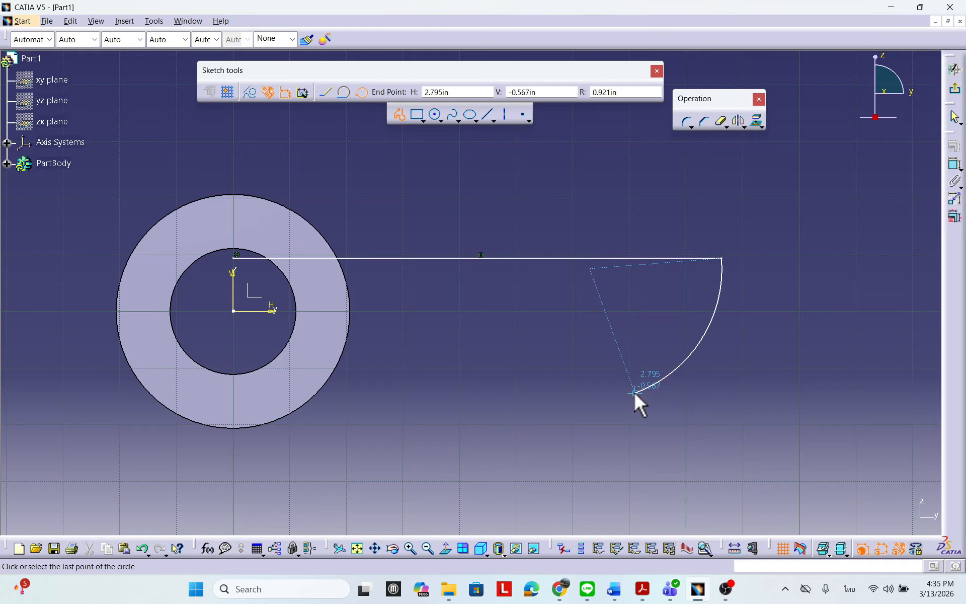
pyautogui.click(607, 387)
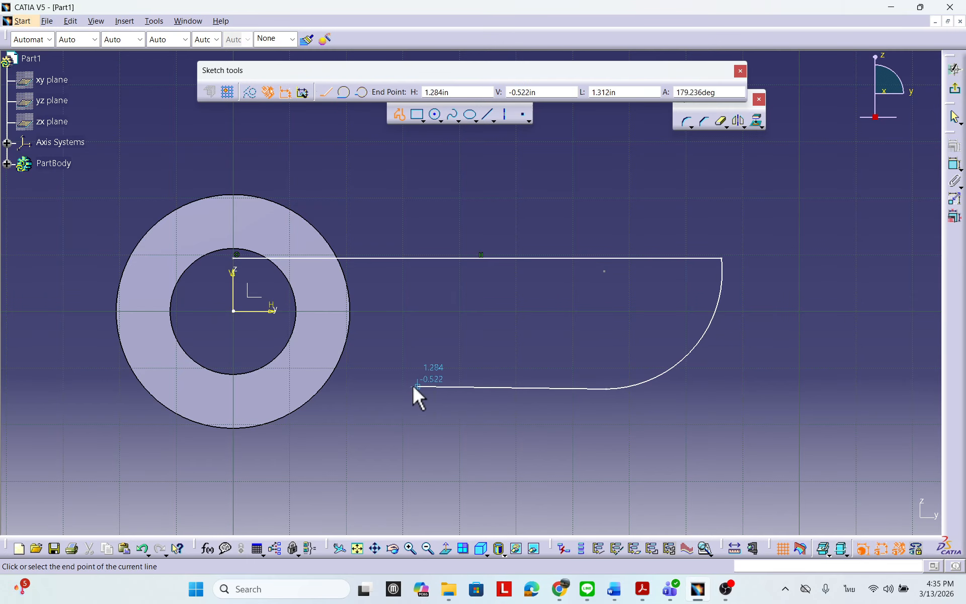
pyautogui.doubleClick(225, 389)
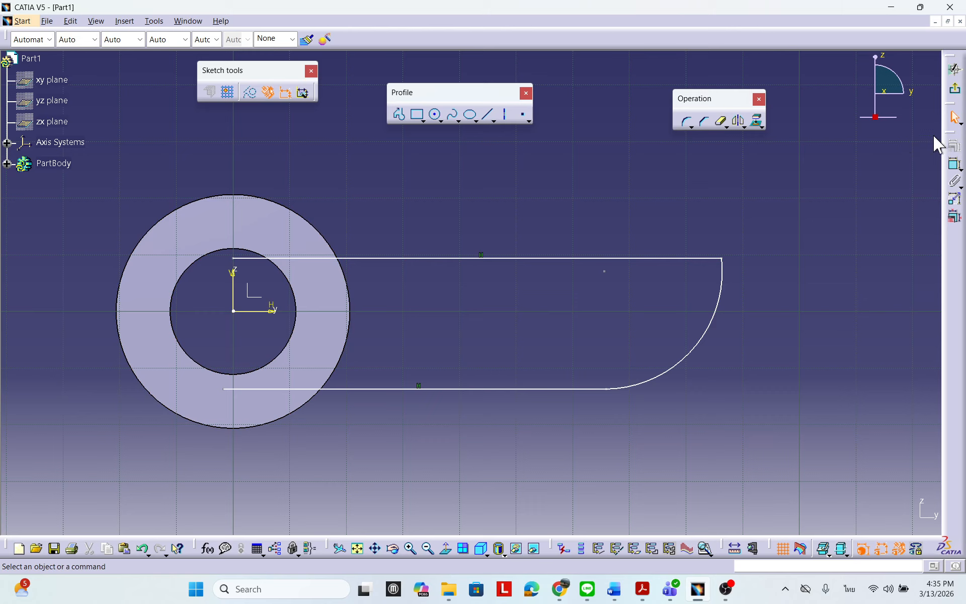
# Dimension the length of the arm profile's upper line, placing the dimension above it.
pyautogui.click(955, 163)
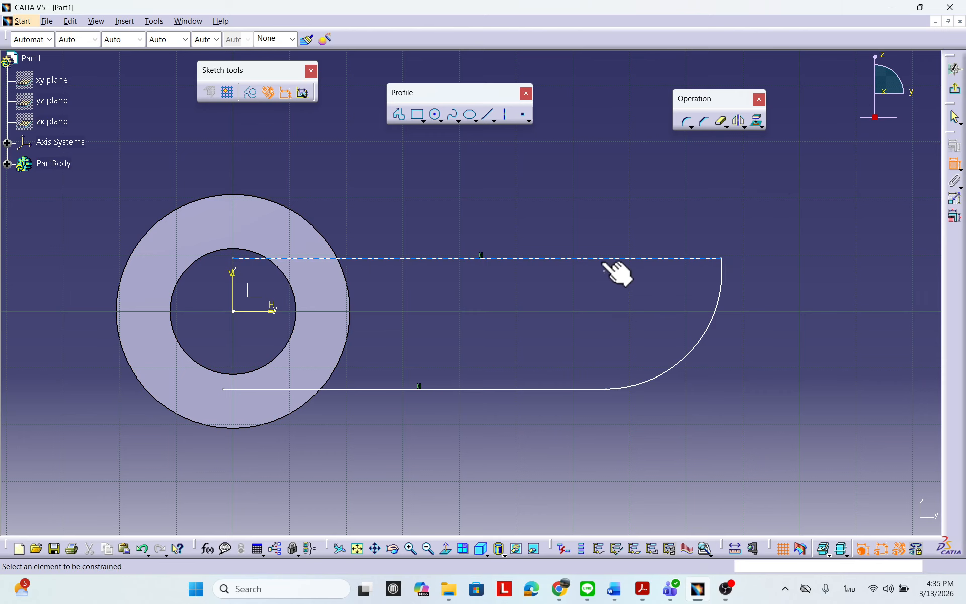
pyautogui.click(568, 257)
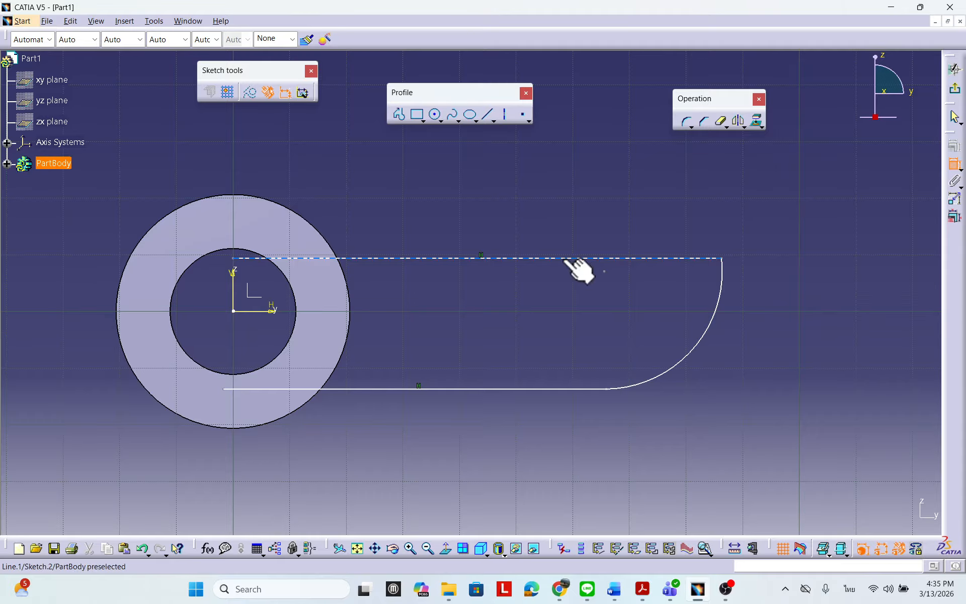
pyautogui.click(542, 165)
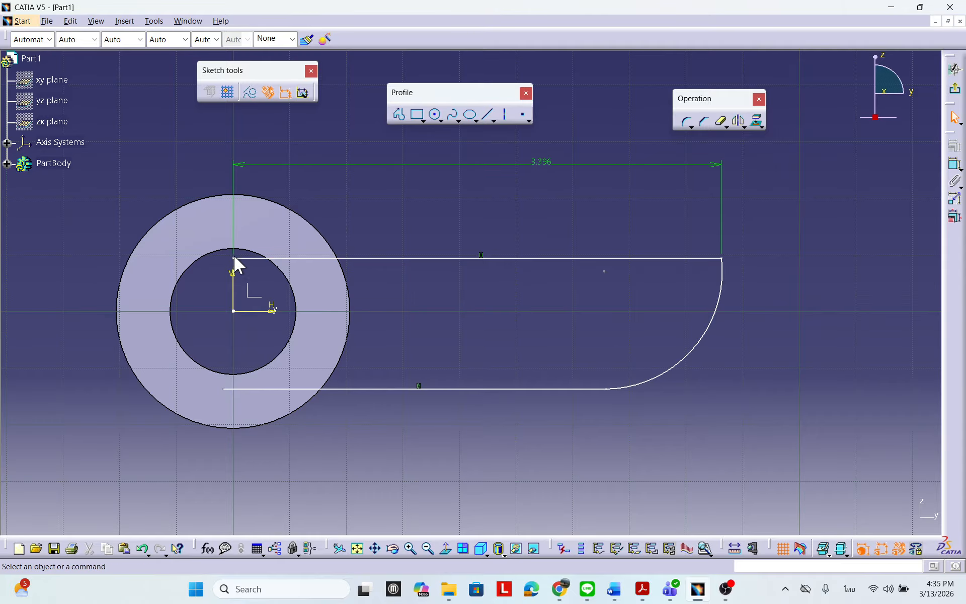
pyautogui.moveTo(234, 258); pyautogui.dragTo(236, 255)
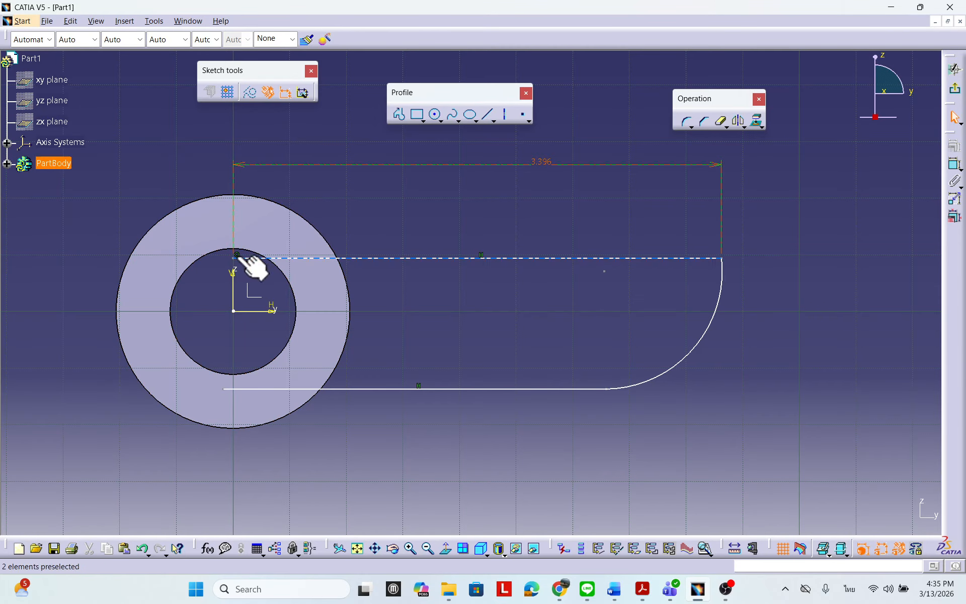
pyautogui.moveTo(463, 231); pyautogui.dragTo(471, 283, button='middle')
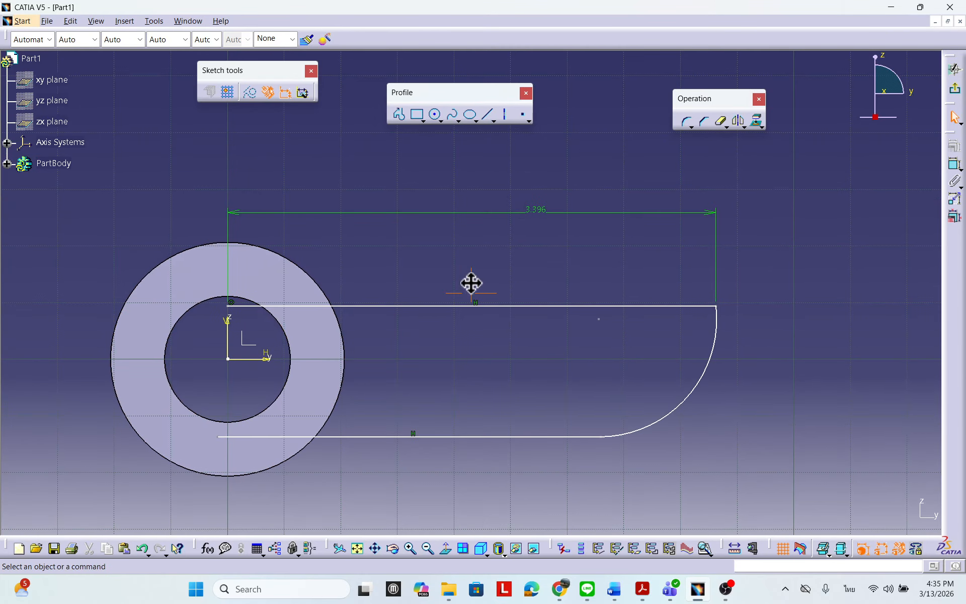
# Set the length of the arm profile's upper line to 3+1/2 in.
pyautogui.doubleClick(543, 210)
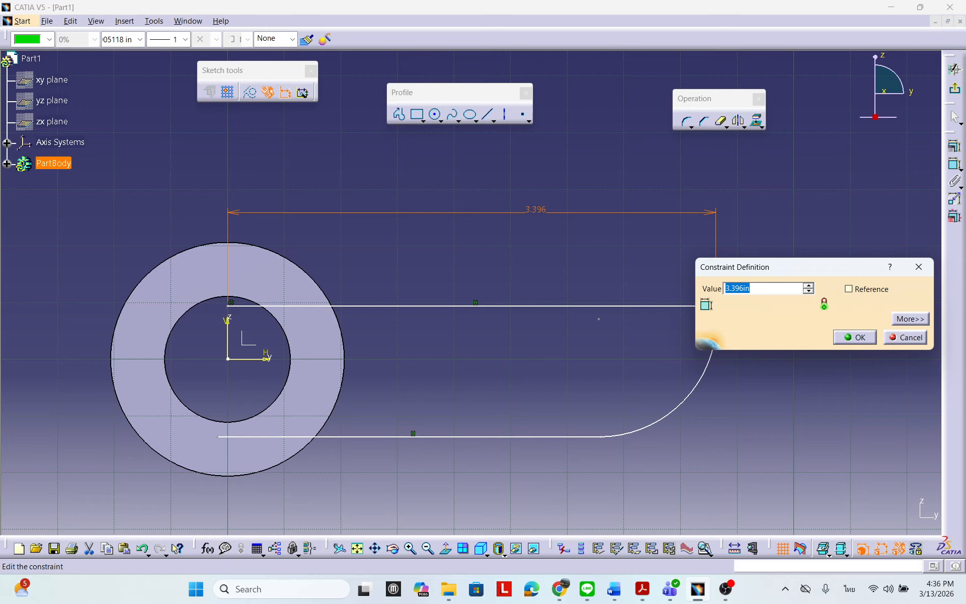
pyautogui.write('3')
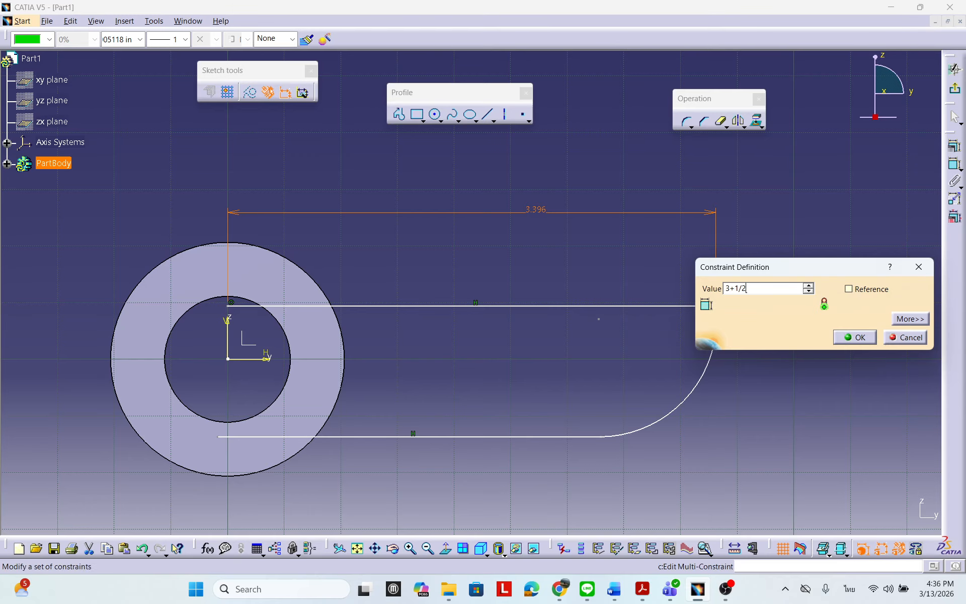
pyautogui.click(854, 338)
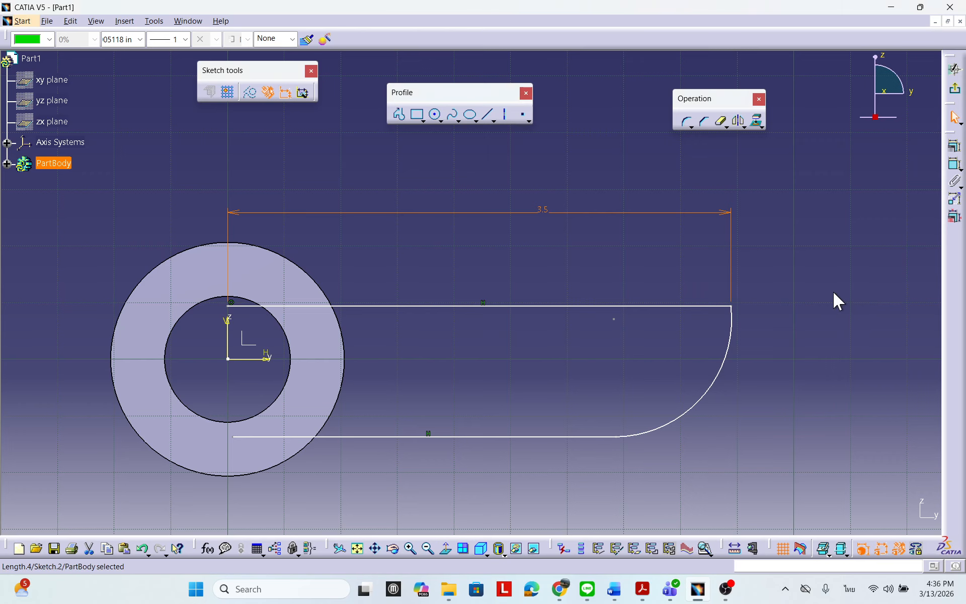
# Dimension the vertical distance between the arm's upper and lower horizontal lines and set it to 13/16 in.
pyautogui.moveTo(832, 291); pyautogui.dragTo(845, 259, button='middle')
pyautogui.moveTo(798, 349); pyautogui.dragTo(805, 330, button='middle')
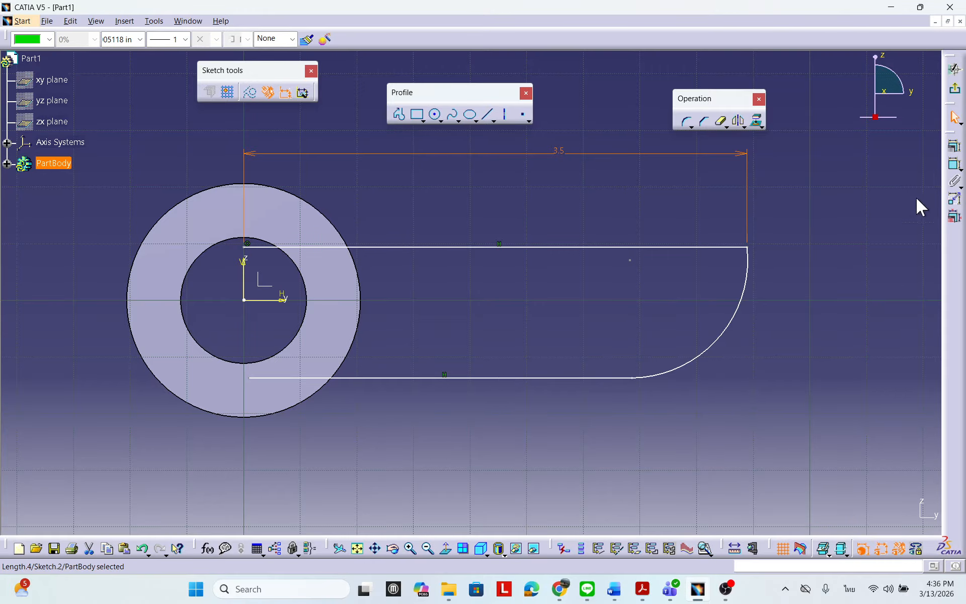
pyautogui.click(955, 164)
pyautogui.click(661, 247)
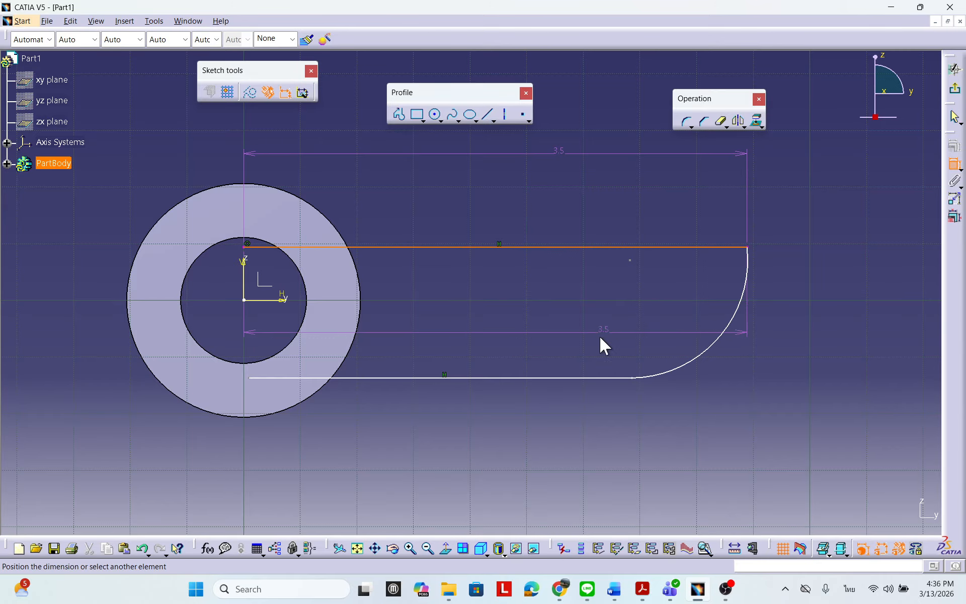
pyautogui.click(583, 379)
pyautogui.click(839, 333)
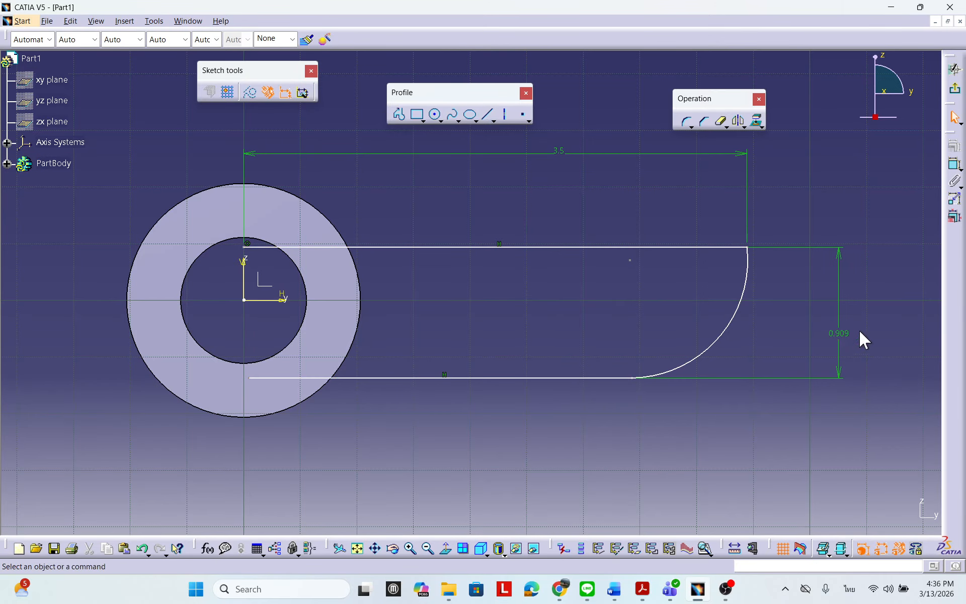
pyautogui.doubleClick(839, 334)
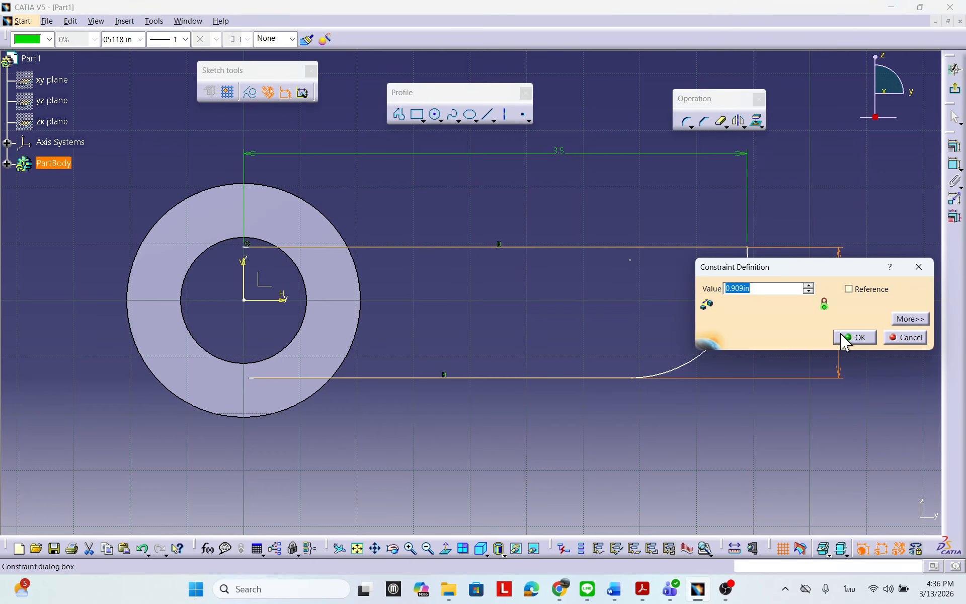
pyautogui.write('13/16')
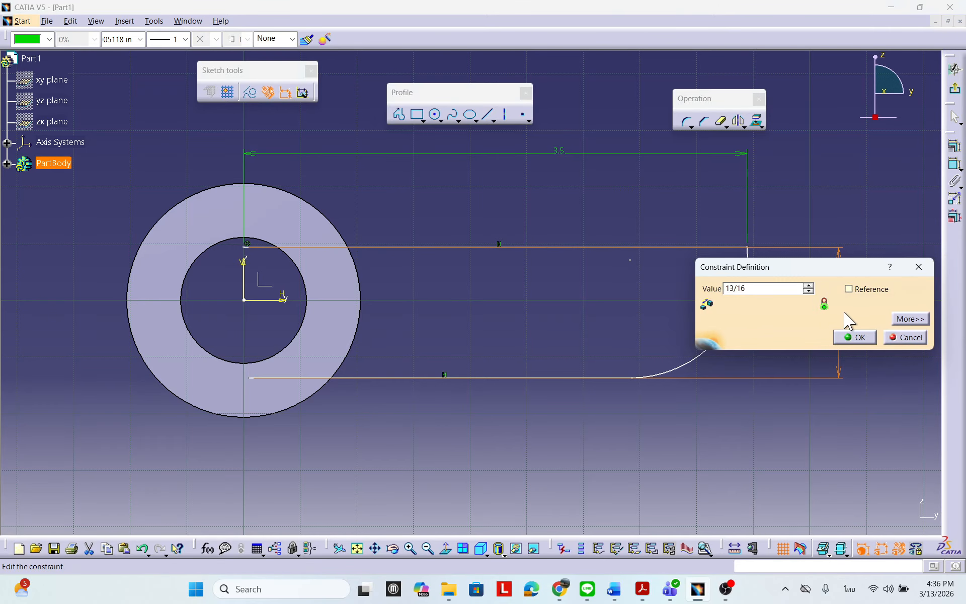
pyautogui.click(859, 338)
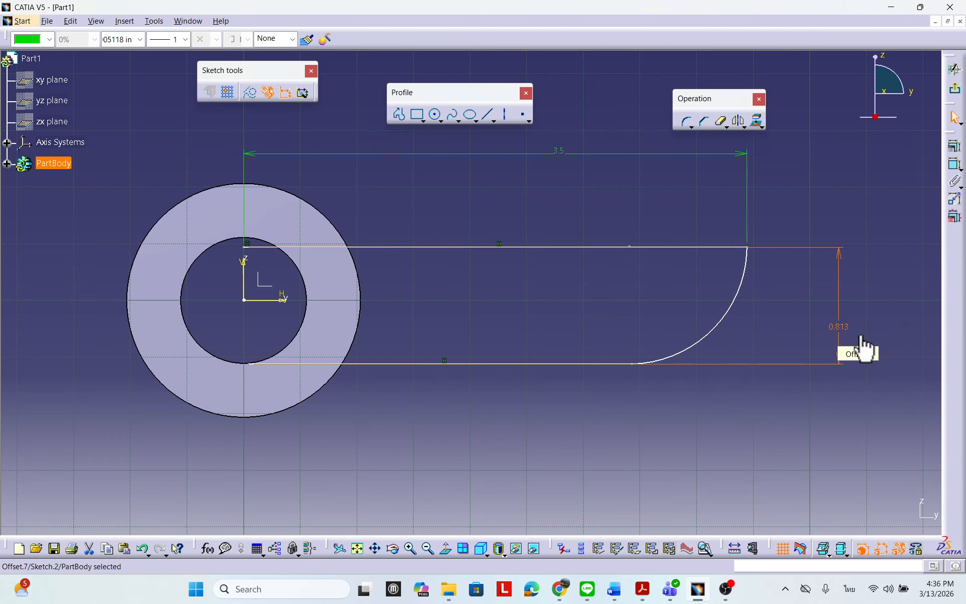
# Try to apply a geometric constraint between the arm's lower line and the hub's outer circular edge.
pyautogui.click(572, 286)
pyautogui.click(457, 363)
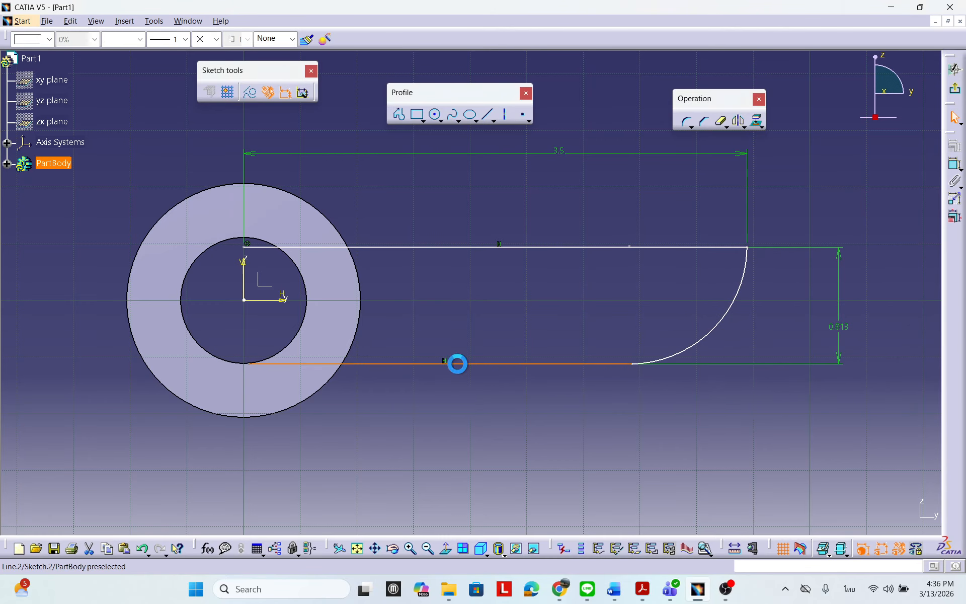
pyautogui.keyDown('ctrl'); pyautogui.click(301, 406); pyautogui.keyUp('ctrl')
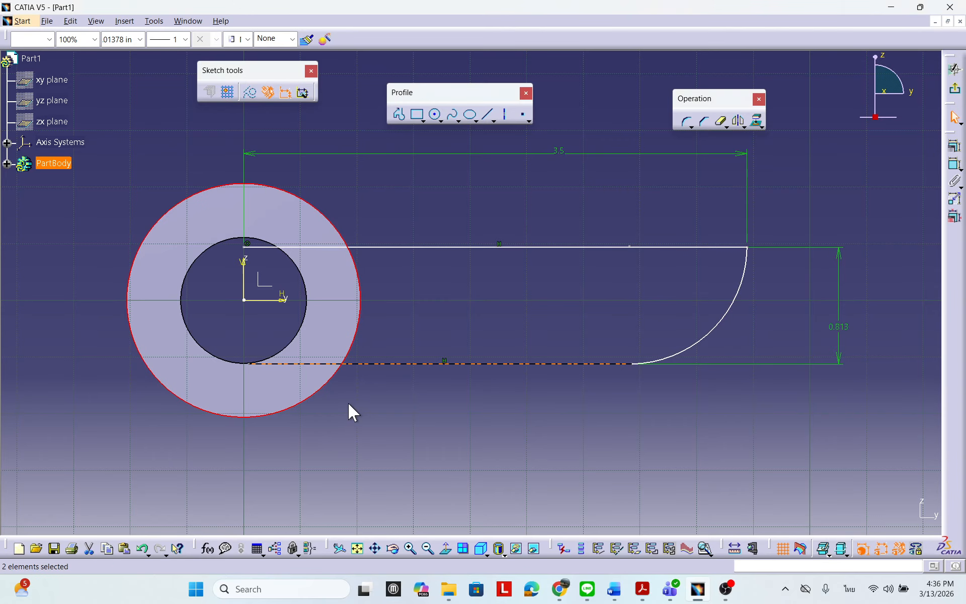
pyautogui.click(956, 154)
pyautogui.click(604, 401)
pyautogui.click(659, 517)
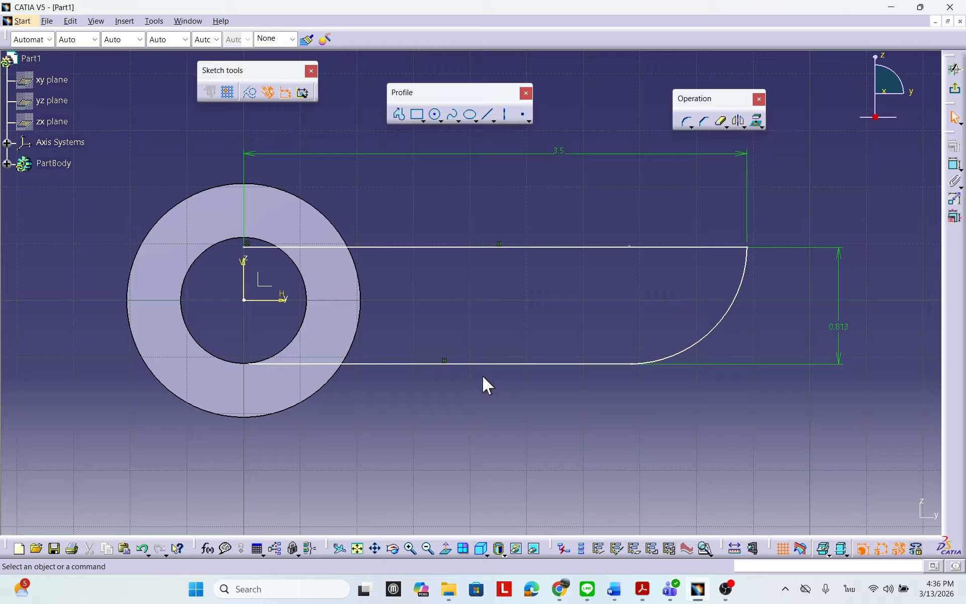
pyautogui.click(508, 364)
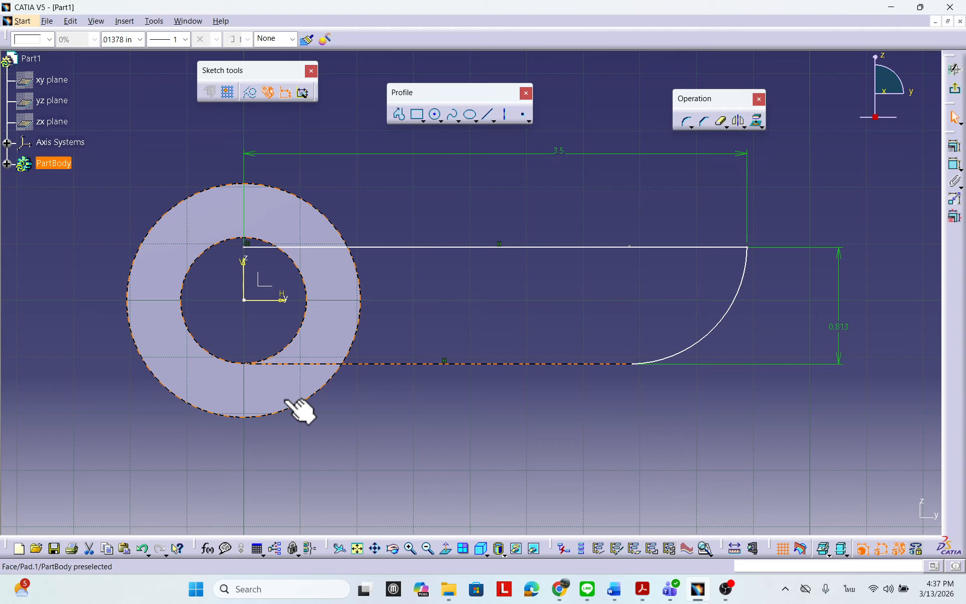
pyautogui.click(517, 433)
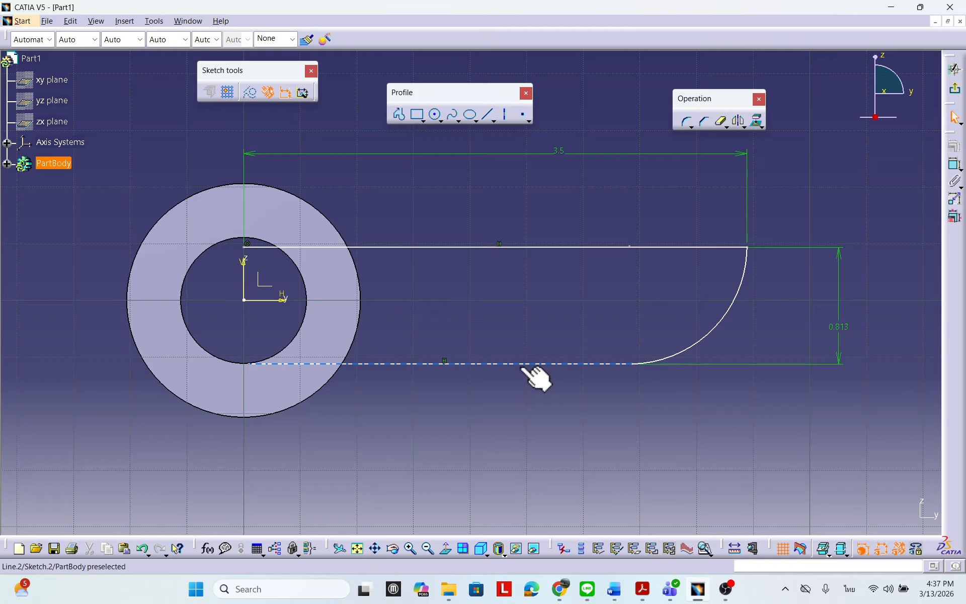
pyautogui.click(521, 365)
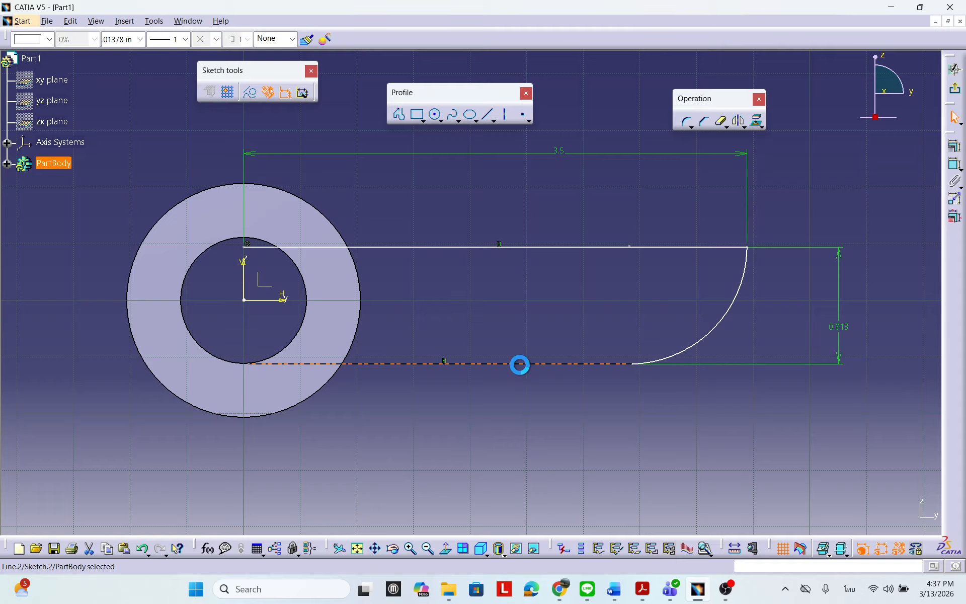
pyautogui.click(259, 416)
pyautogui.click(537, 388)
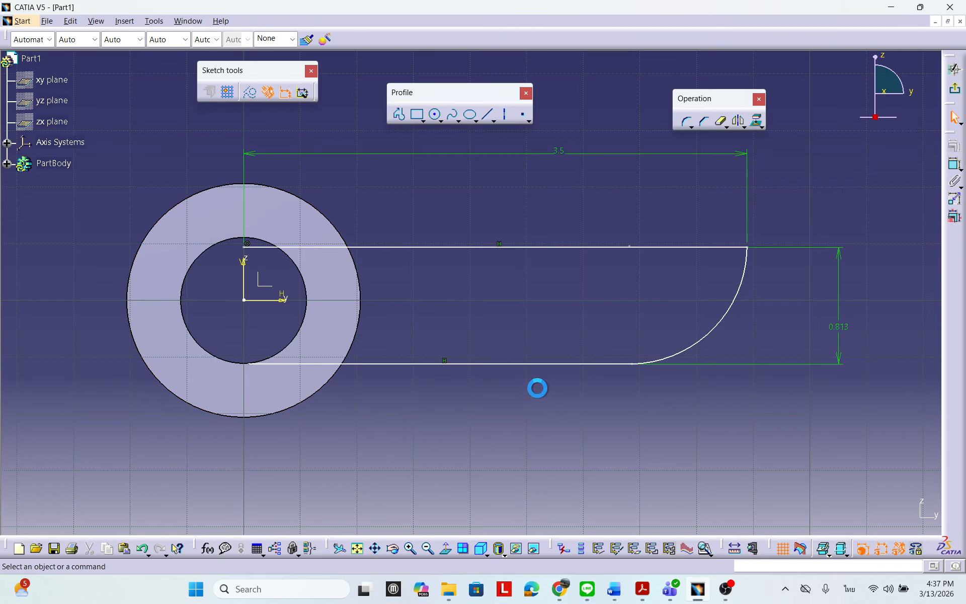
pyautogui.click(551, 364)
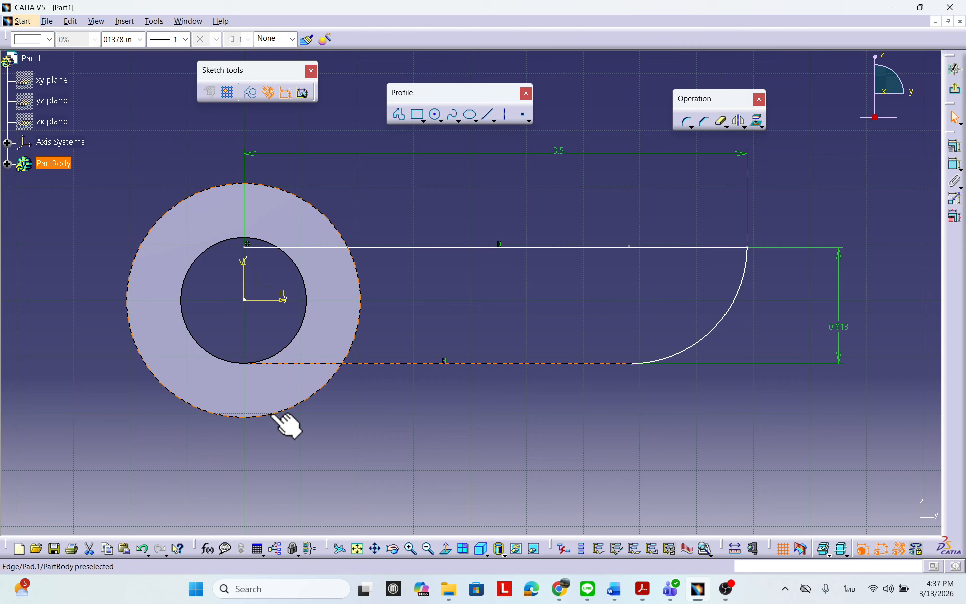
pyautogui.click(534, 445)
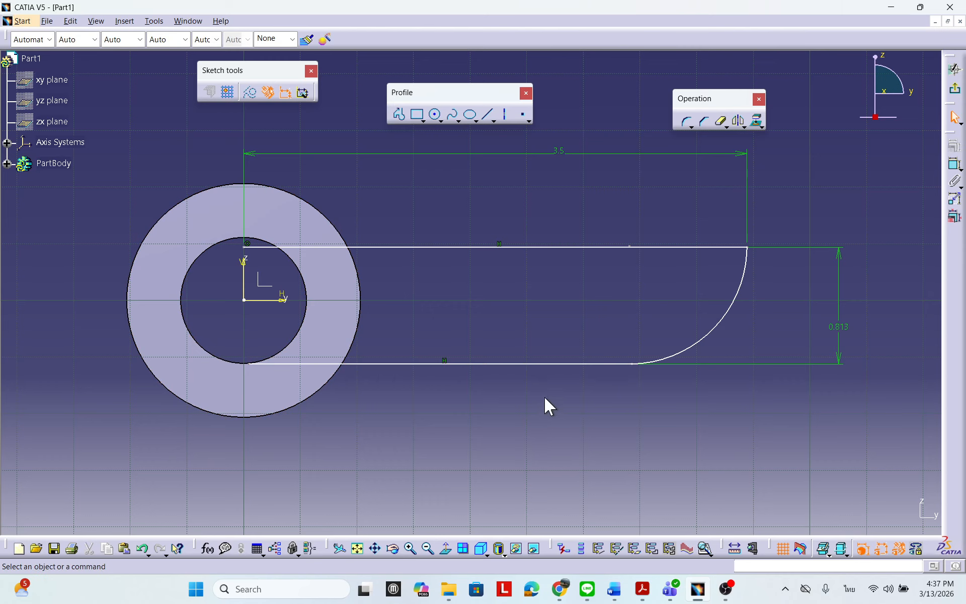
# Constrain the arm's lower line tangent to the hub's outer circular edge, and stretch its inner end past the tangent point beyond the hub's centre.
pyautogui.click(568, 364)
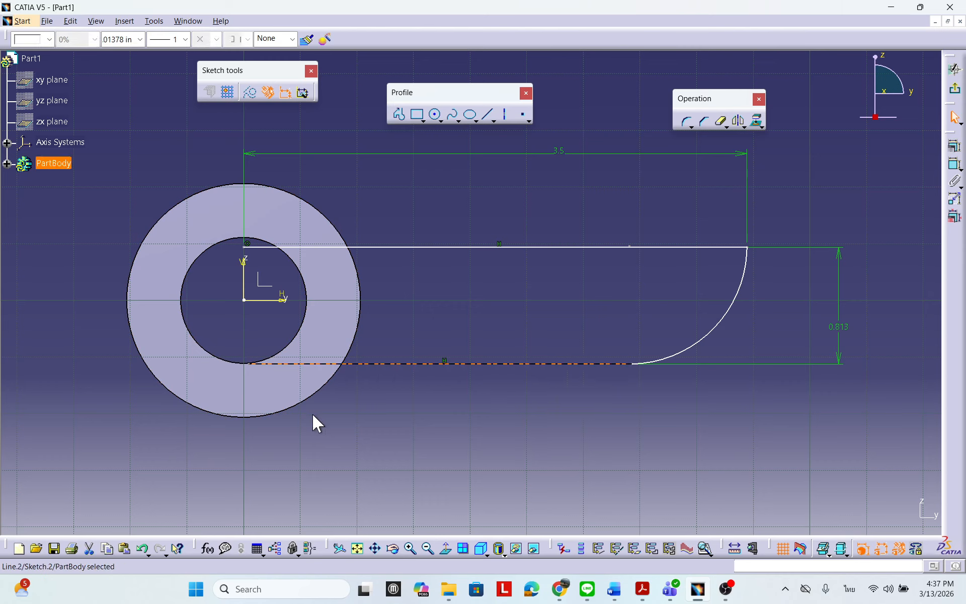
pyautogui.keyDown('ctrl'); pyautogui.click(292, 414); pyautogui.keyUp('ctrl')
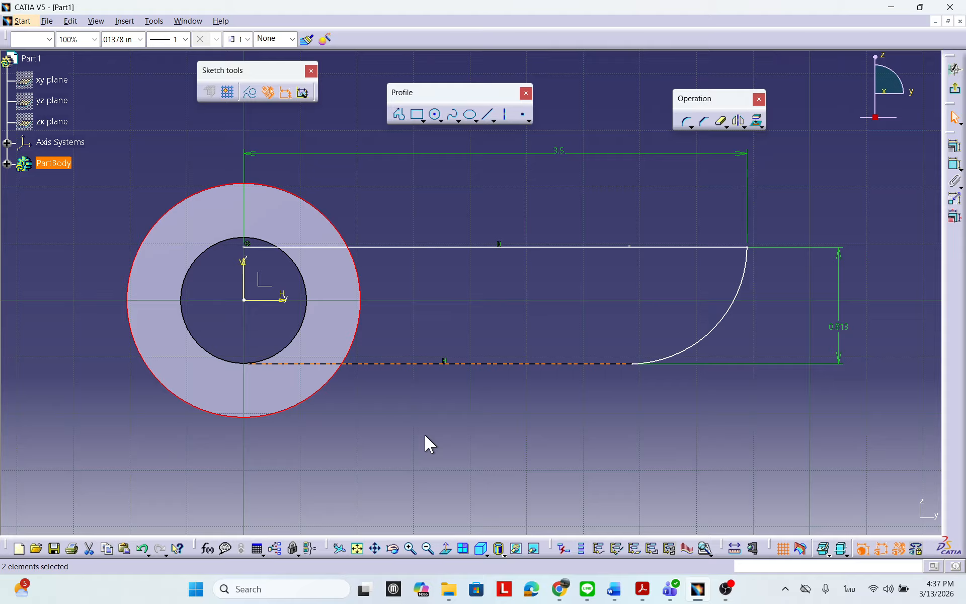
pyautogui.click(955, 146)
pyautogui.click(699, 374)
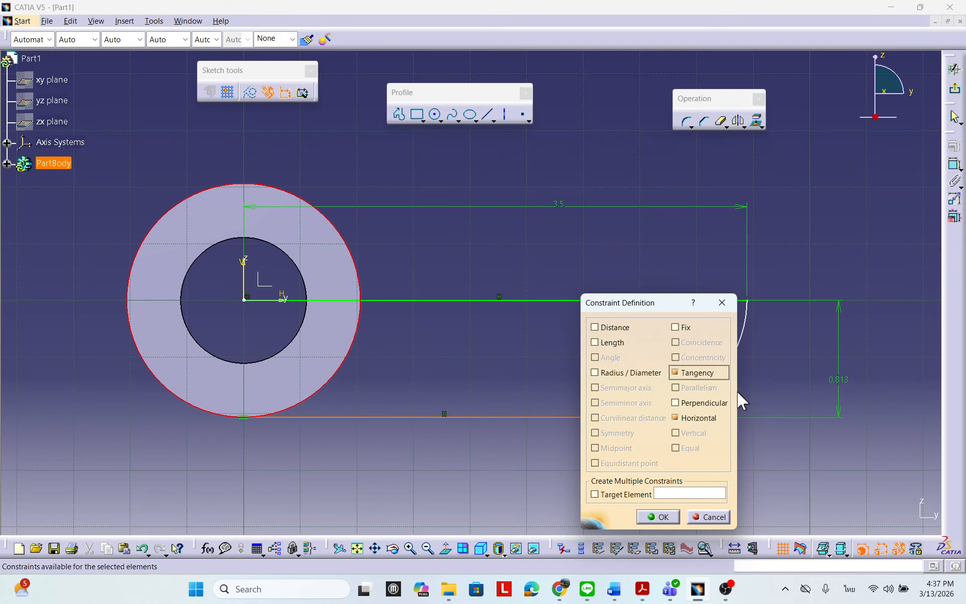
pyautogui.click(658, 518)
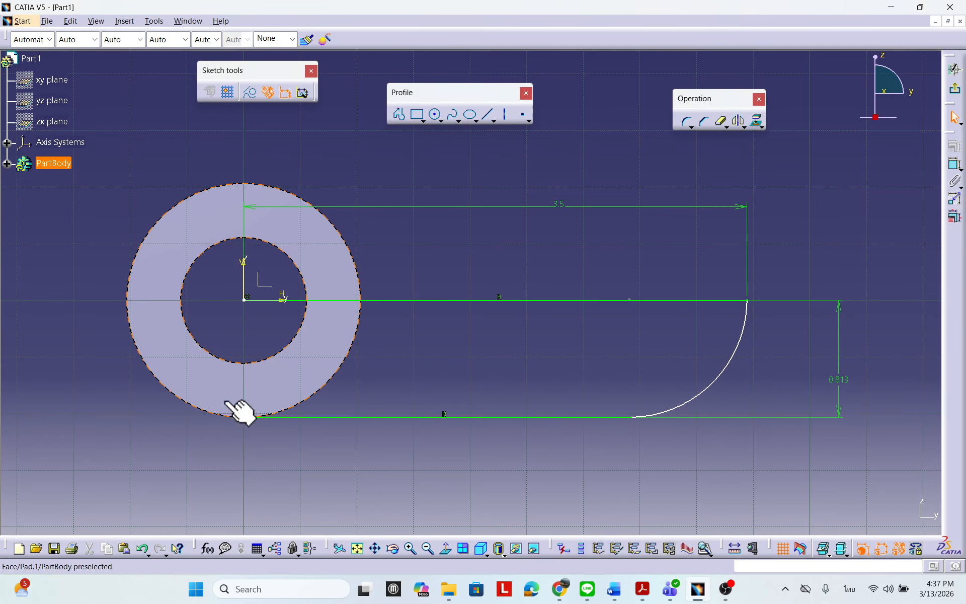
pyautogui.moveTo(250, 419)
pyautogui.mouseDown()
pyautogui.moveTo(145, 418)
pyautogui.moveTo(155, 417)
pyautogui.mouseUp()
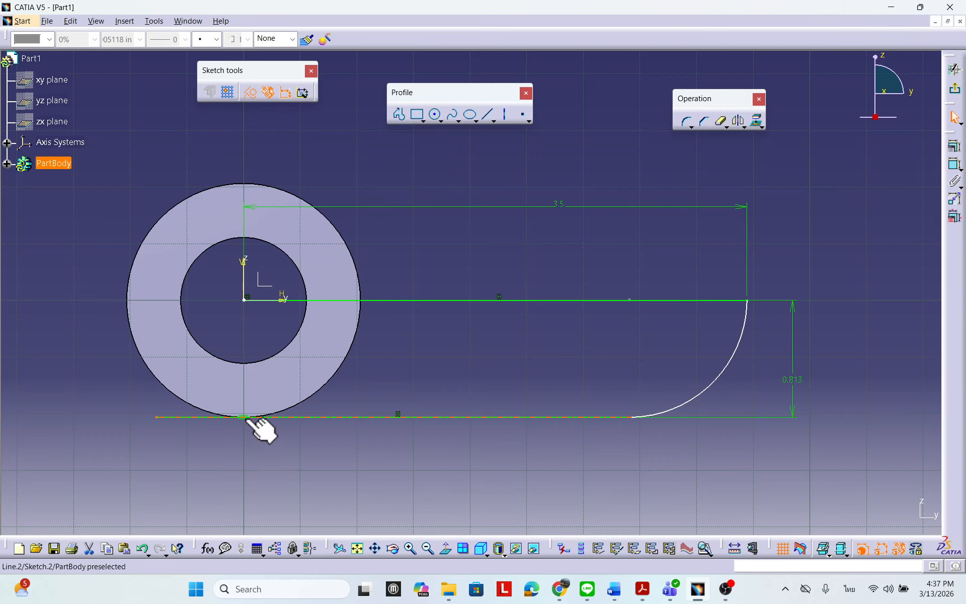
pyautogui.click(861, 428)
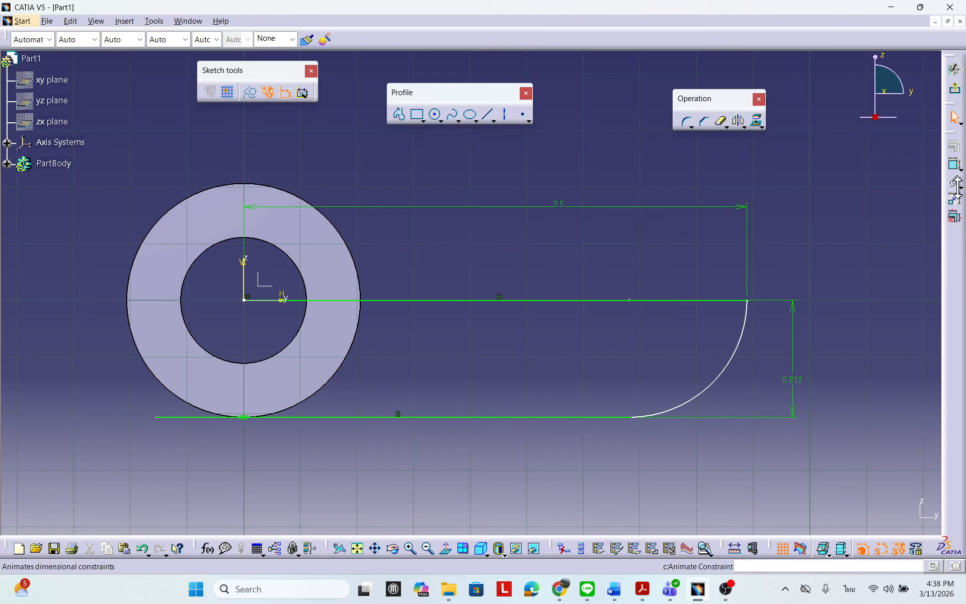
# Dimension the radius of the arc at the arm's outer end and set it to 13/16 in.
pyautogui.click(954, 163)
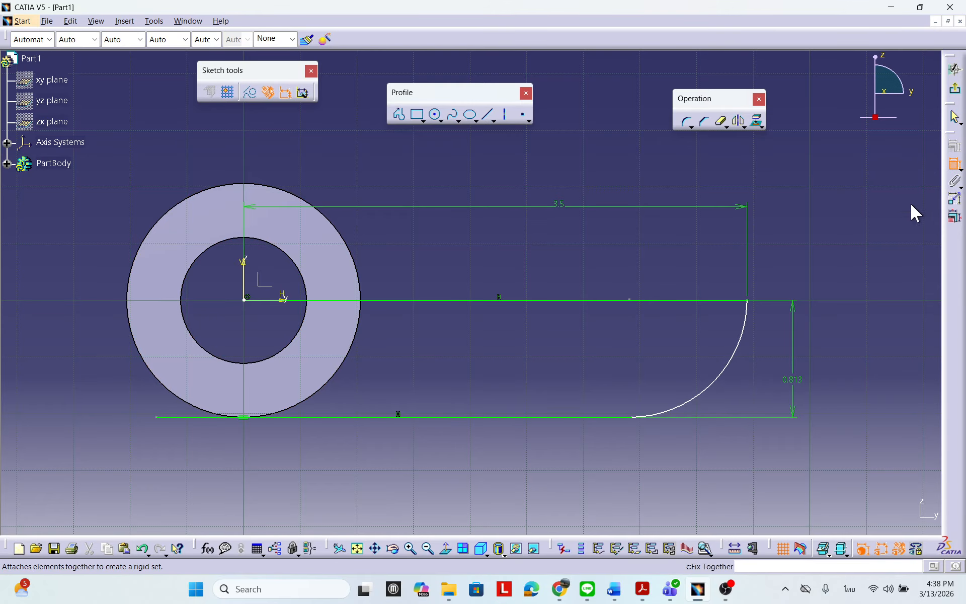
pyautogui.click(726, 379)
pyautogui.click(689, 352)
pyautogui.doubleClick(685, 342)
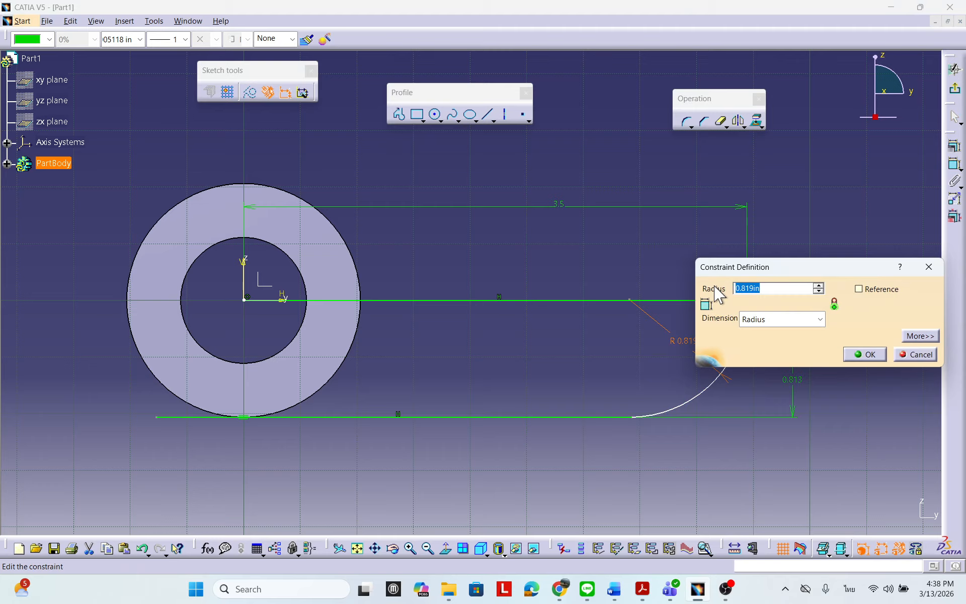
pyautogui.write('13/16')
pyautogui.click(862, 355)
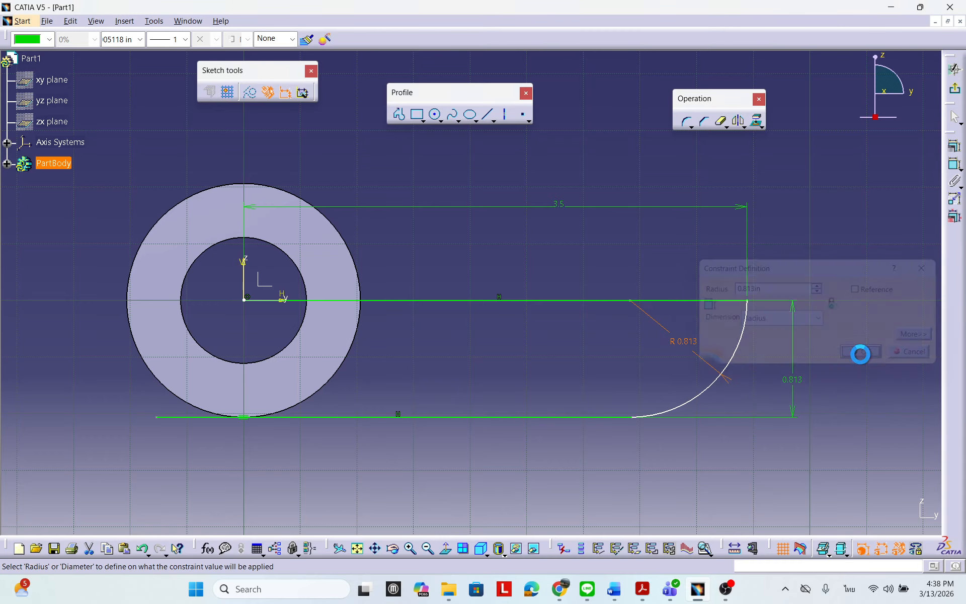
# Constrain the arm's end arc tangent to the lower horizontal line.
pyautogui.click(749, 338)
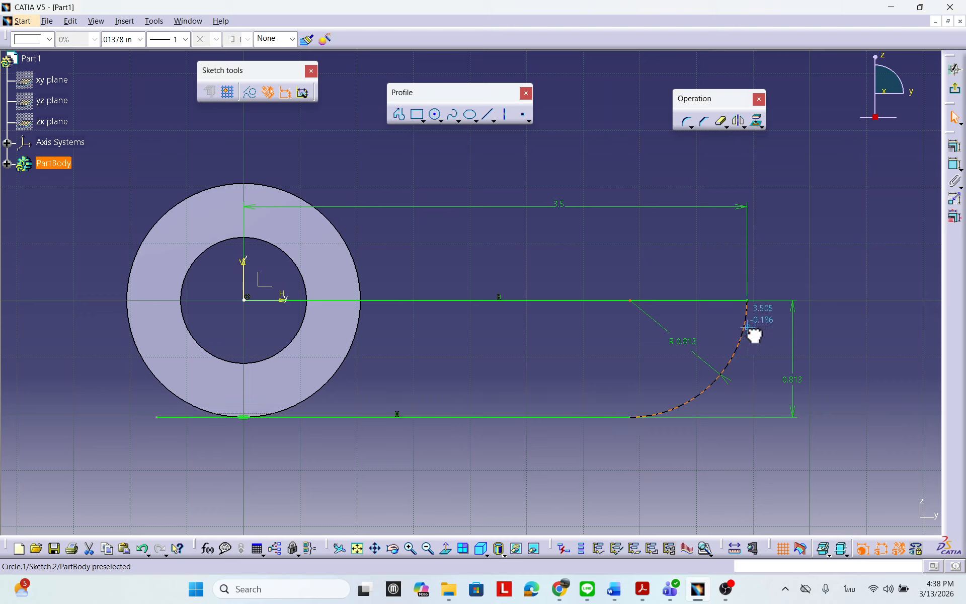
pyautogui.click(667, 421)
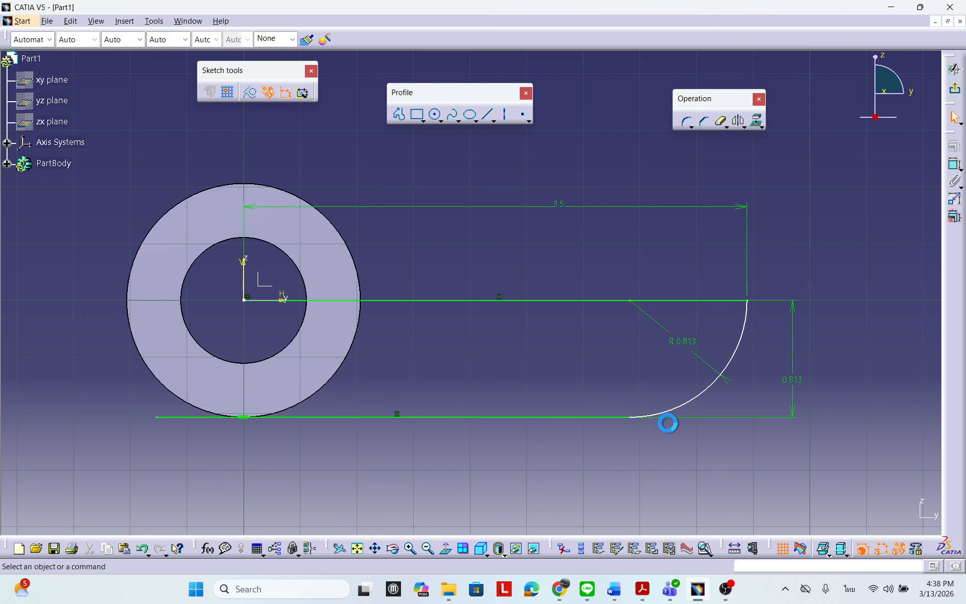
pyautogui.click(678, 413)
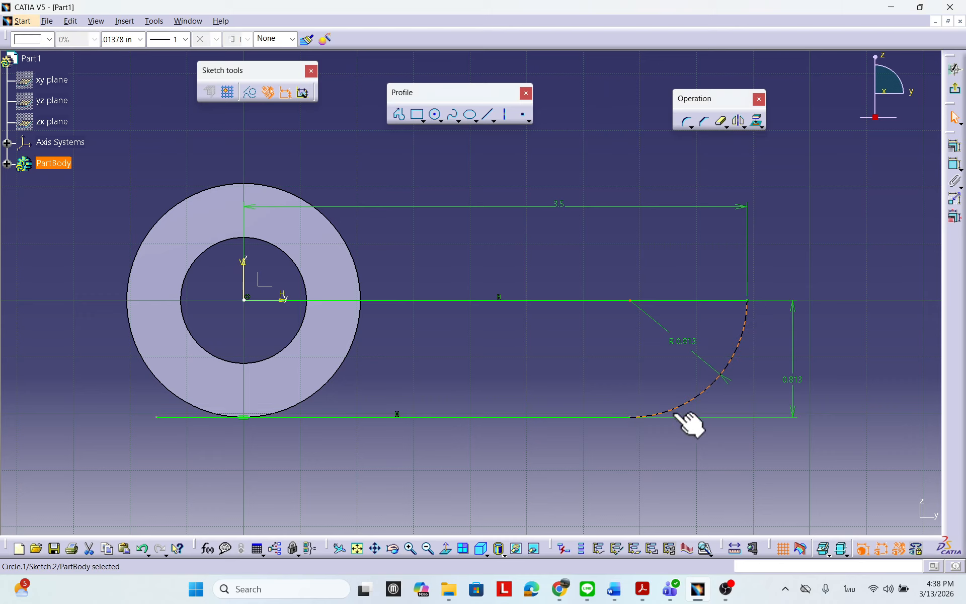
pyautogui.keyDown('ctrl'); pyautogui.click(625, 416); pyautogui.keyUp('ctrl')
pyautogui.click(951, 147)
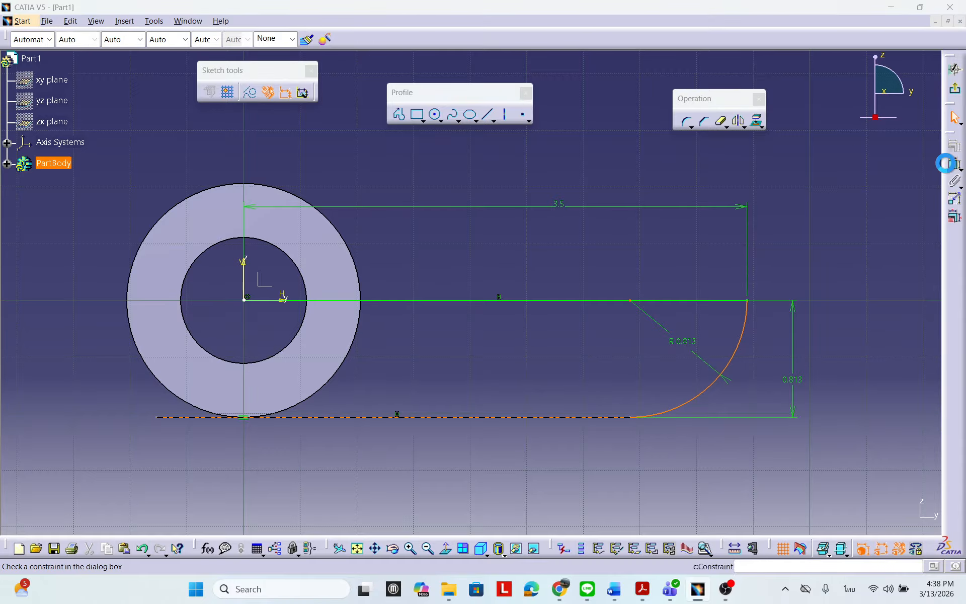
pyautogui.click(697, 372)
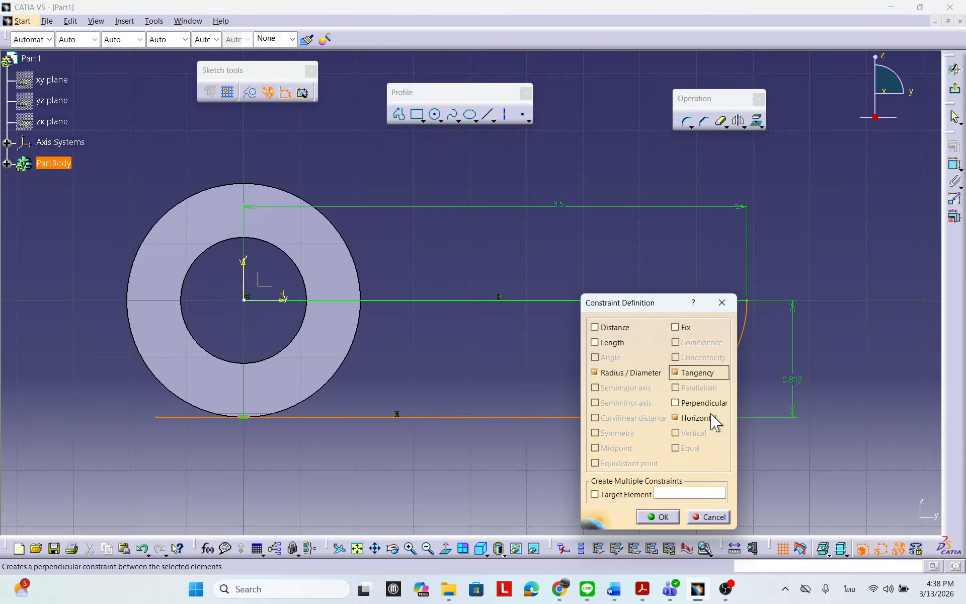
pyautogui.click(670, 516)
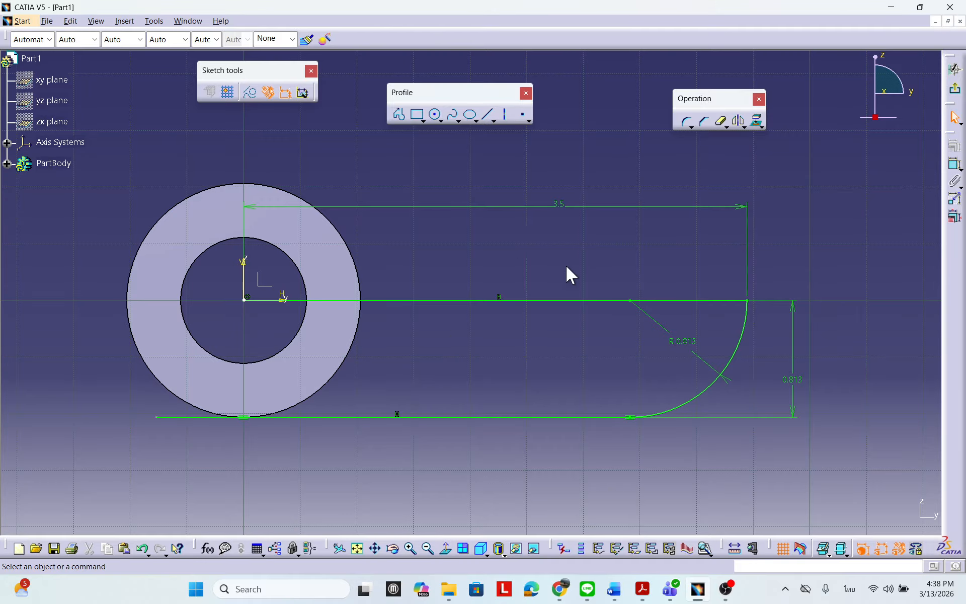
# Bring the floating Profile and Operation toolbars closer together above the arm sketch.
pyautogui.moveTo(567, 274)
pyautogui.mouseDown(button='middle')
pyautogui.moveTo(498, 291)
pyautogui.moveTo(512, 256)
pyautogui.moveTo(487, 248)
pyautogui.moveTo(518, 216)
pyautogui.mouseUp(button='middle')
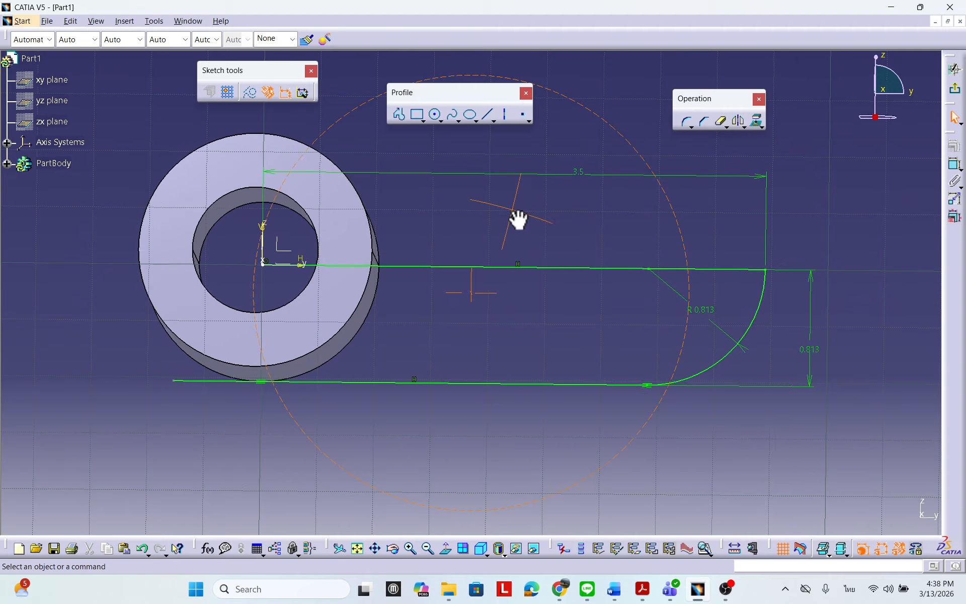
pyautogui.moveTo(316, 218); pyautogui.dragTo(552, 325, button='middle')
pyautogui.moveTo(256, 279)
pyautogui.mouseDown(button='middle')
pyautogui.moveTo(282, 190)
pyautogui.moveTo(384, 287)
pyautogui.moveTo(437, 216)
pyautogui.moveTo(399, 326)
pyautogui.moveTo(295, 306)
pyautogui.moveTo(287, 276)
pyautogui.mouseUp(button='middle')
pyautogui.moveTo(415, 288); pyautogui.dragTo(406, 246, button='middle')
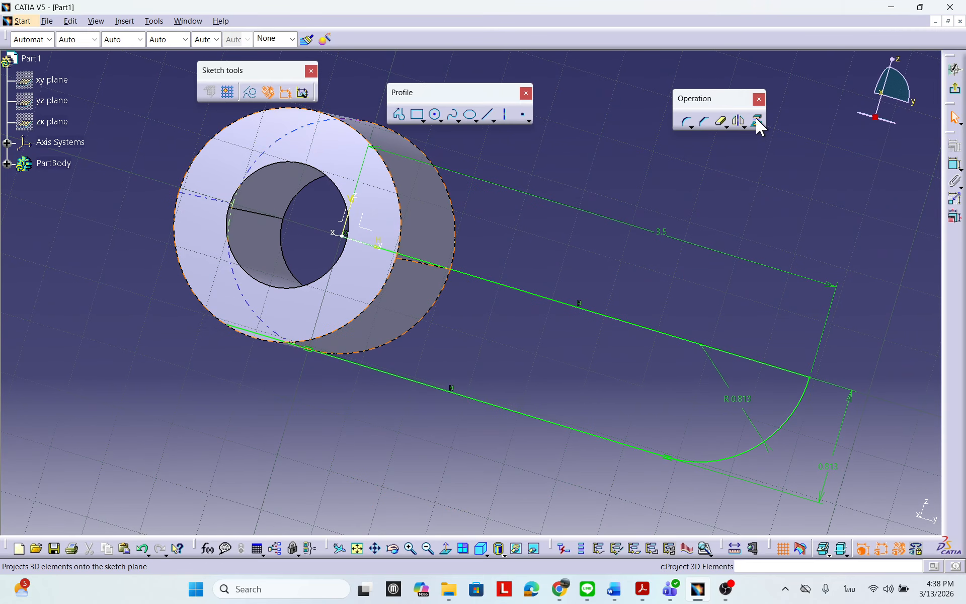
pyautogui.moveTo(717, 99); pyautogui.dragTo(605, 106)
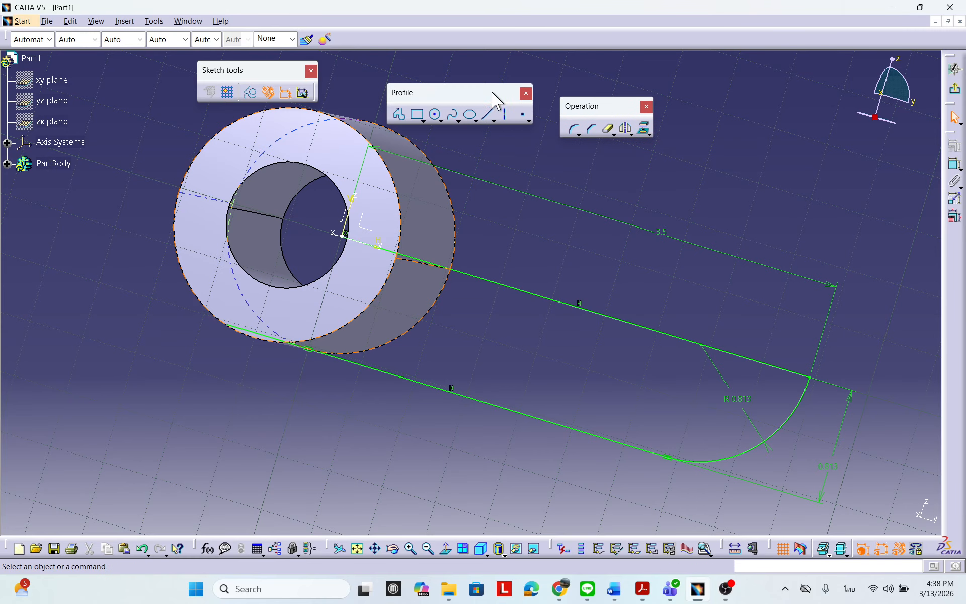
pyautogui.moveTo(393, 91); pyautogui.dragTo(332, 79)
pyautogui.moveTo(582, 107); pyautogui.dragTo(570, 95)
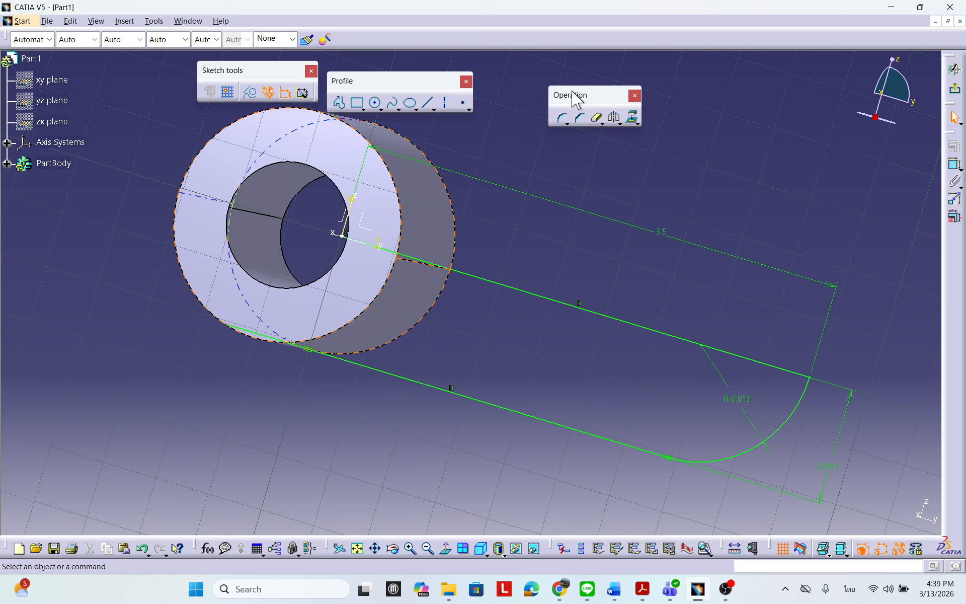
pyautogui.moveTo(264, 283); pyautogui.dragTo(279, 291, button='middle')
pyautogui.moveTo(483, 272); pyautogui.dragTo(465, 315, button='middle')
pyautogui.moveTo(494, 350); pyautogui.dragTo(544, 326, button='middle')
pyautogui.moveTo(426, 239); pyautogui.dragTo(448, 241, button='middle')
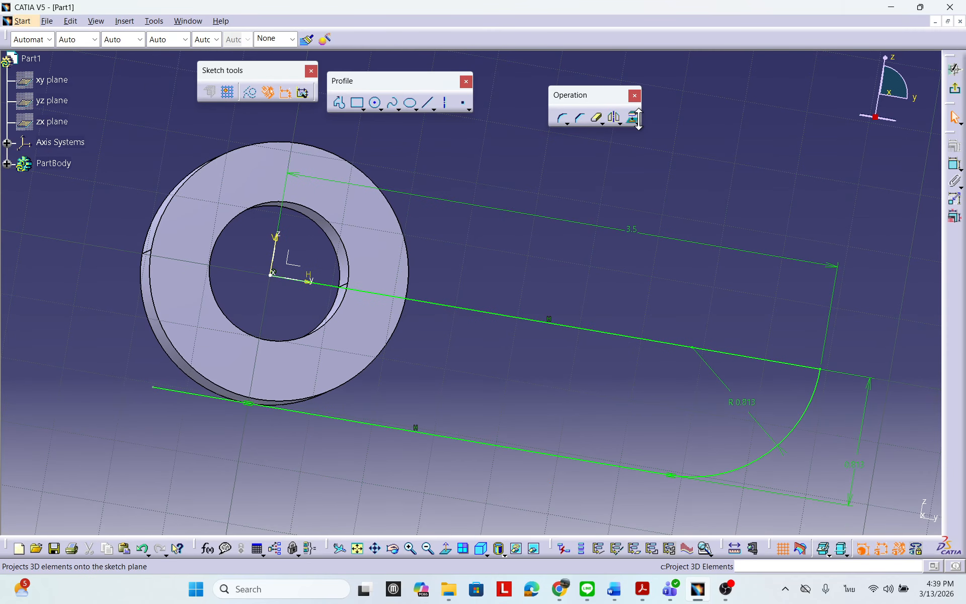
pyautogui.moveTo(584, 97); pyautogui.dragTo(541, 103)
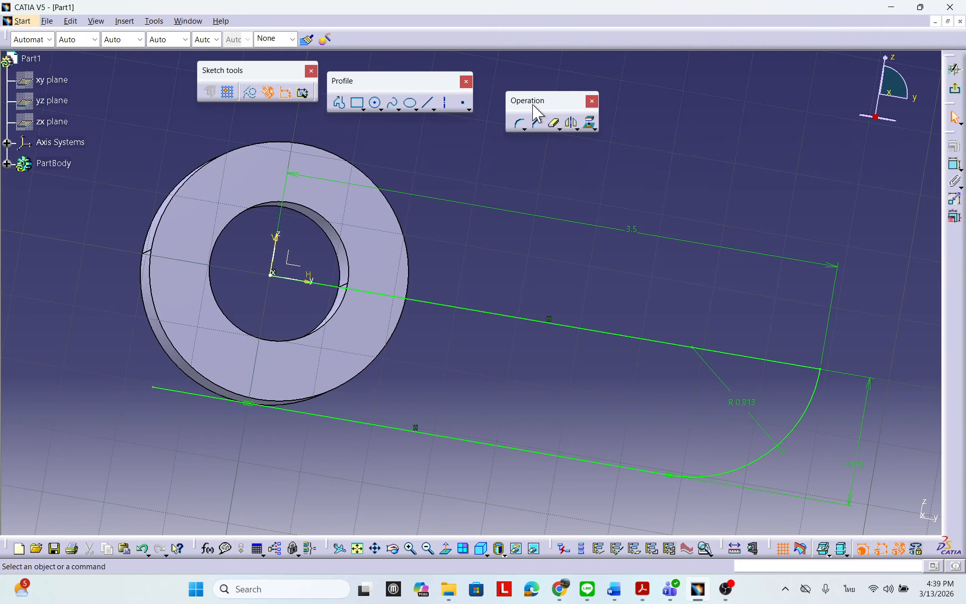
# Project the hub's outer circular edge at the sketch plane into the arm sketch with Project 3D Elements.
pyautogui.click(595, 129)
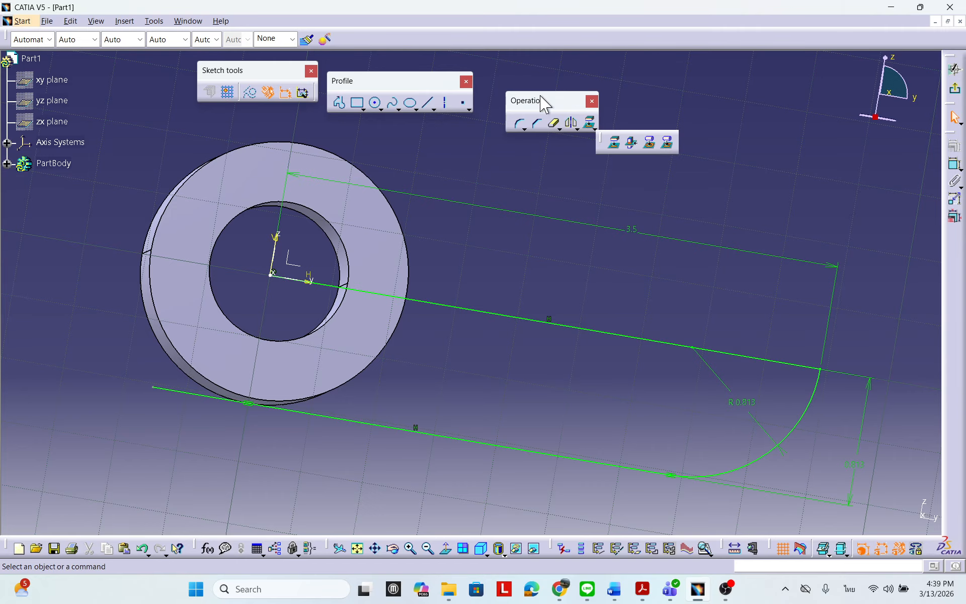
pyautogui.click(587, 125)
pyautogui.moveTo(436, 139)
pyautogui.mouseDown(button='middle')
pyautogui.moveTo(302, 222)
pyautogui.moveTo(641, 274)
pyautogui.moveTo(557, 345)
pyautogui.moveTo(438, 308)
pyautogui.moveTo(401, 319)
pyautogui.moveTo(503, 282)
pyautogui.moveTo(485, 260)
pyautogui.moveTo(453, 261)
pyautogui.moveTo(673, 255)
pyautogui.moveTo(741, 226)
pyautogui.moveTo(630, 230)
pyautogui.moveTo(394, 298)
pyautogui.mouseUp(button='middle')
pyautogui.moveTo(571, 299); pyautogui.dragTo(508, 258, button='middle')
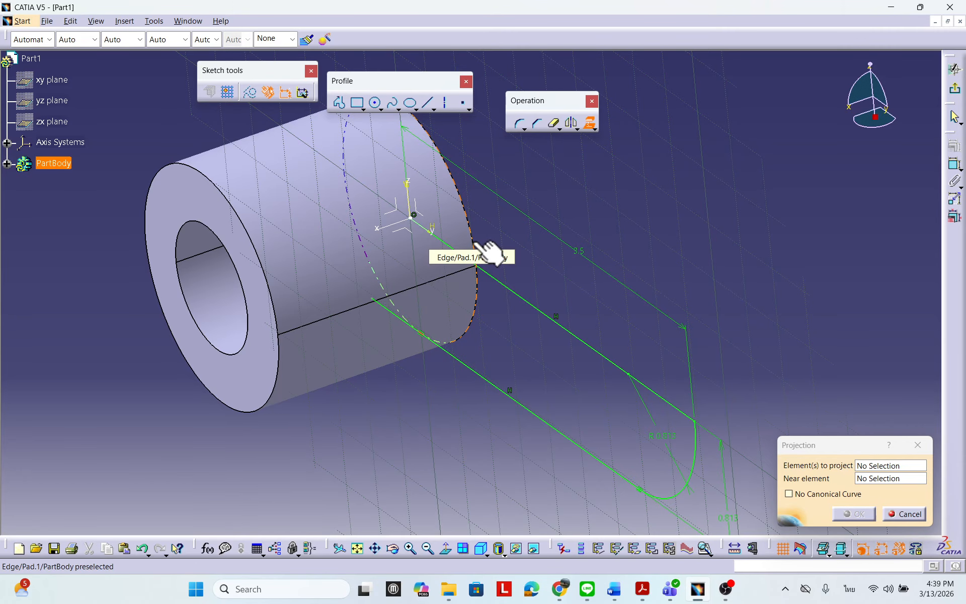
pyautogui.click(486, 250)
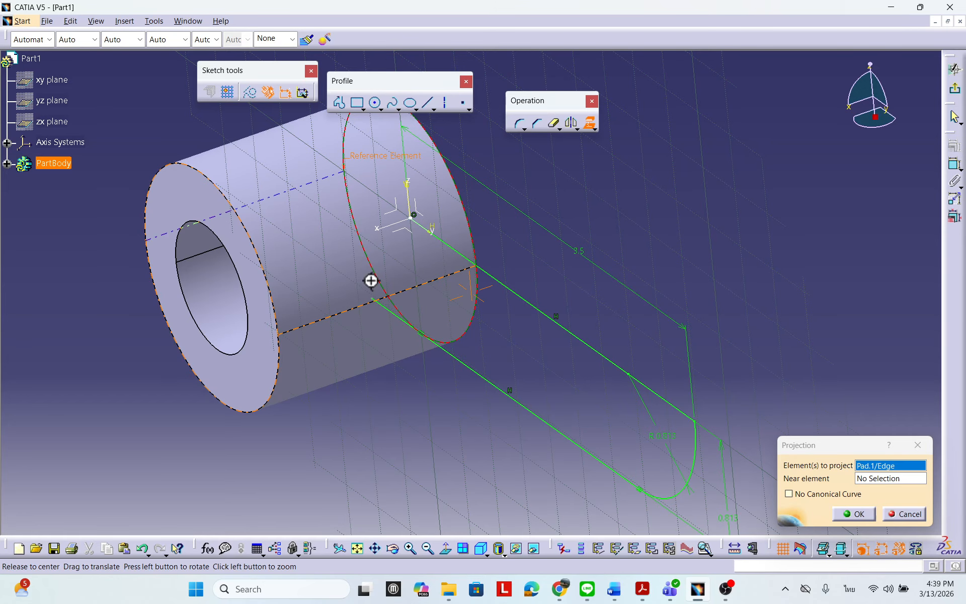
pyautogui.moveTo(371, 280); pyautogui.dragTo(410, 261, button='middle')
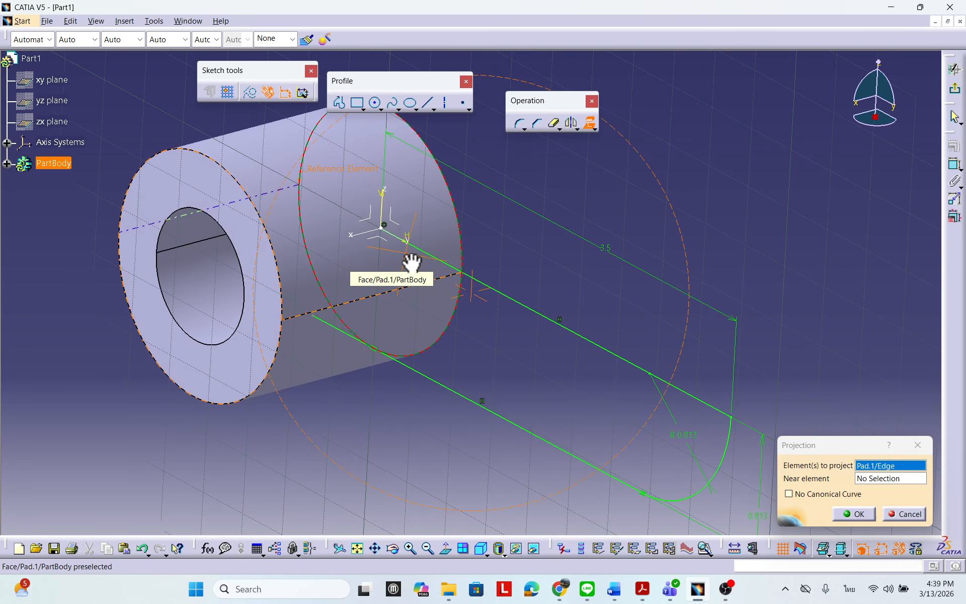
pyautogui.click(857, 513)
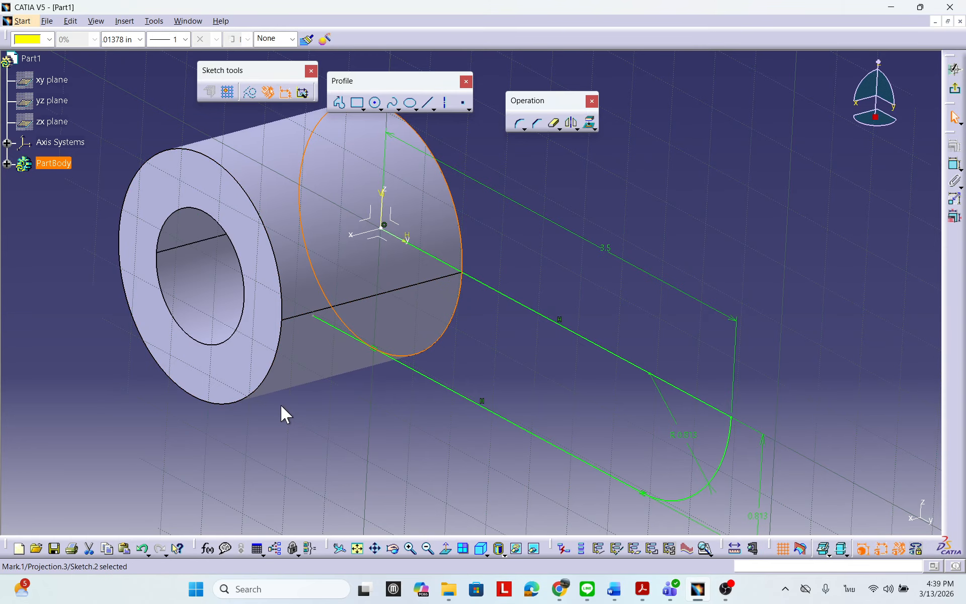
# Isolate the projected hub circle from the solid edge it references.
pyautogui.moveTo(416, 391); pyautogui.dragTo(598, 254, button='middle')
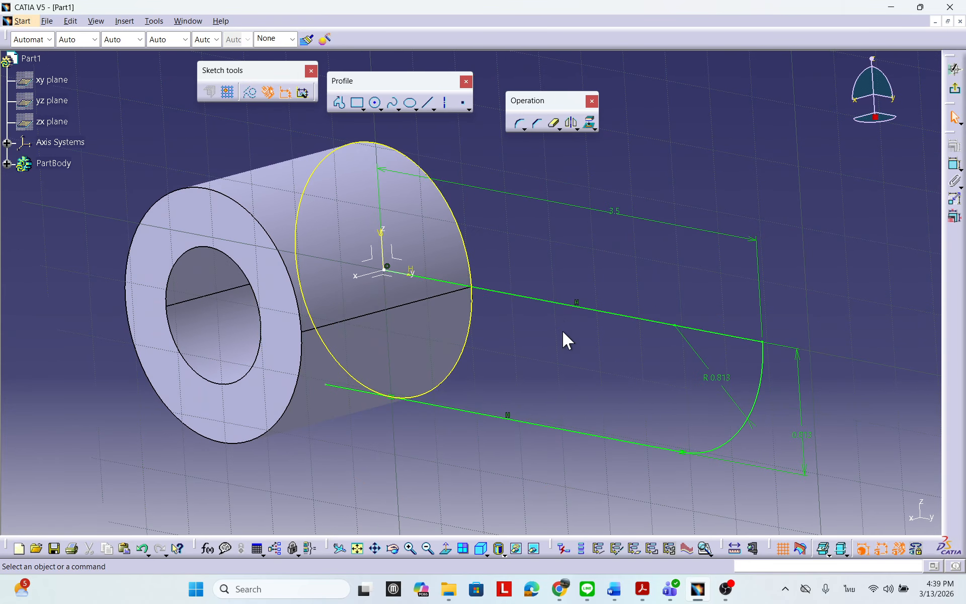
pyautogui.moveTo(566, 338); pyautogui.dragTo(589, 335, button='middle')
pyautogui.moveTo(510, 206); pyautogui.dragTo(548, 282, button='middle')
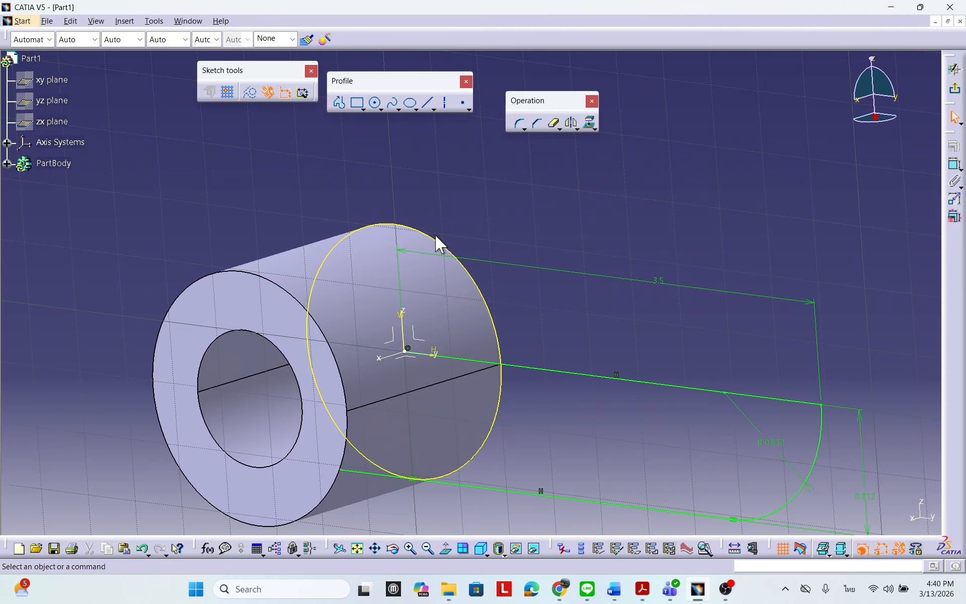
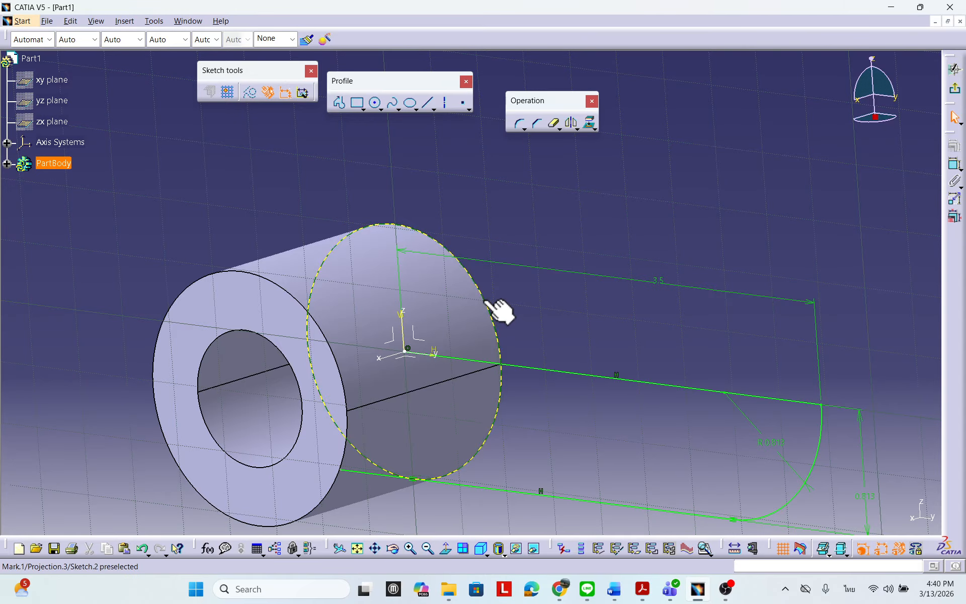
pyautogui.click(487, 303)
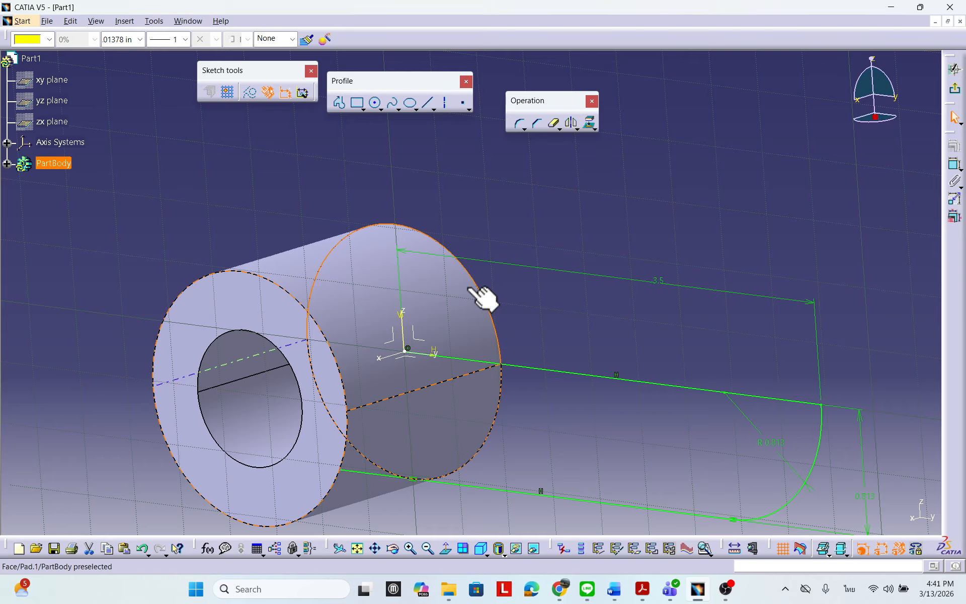
pyautogui.click(470, 290)
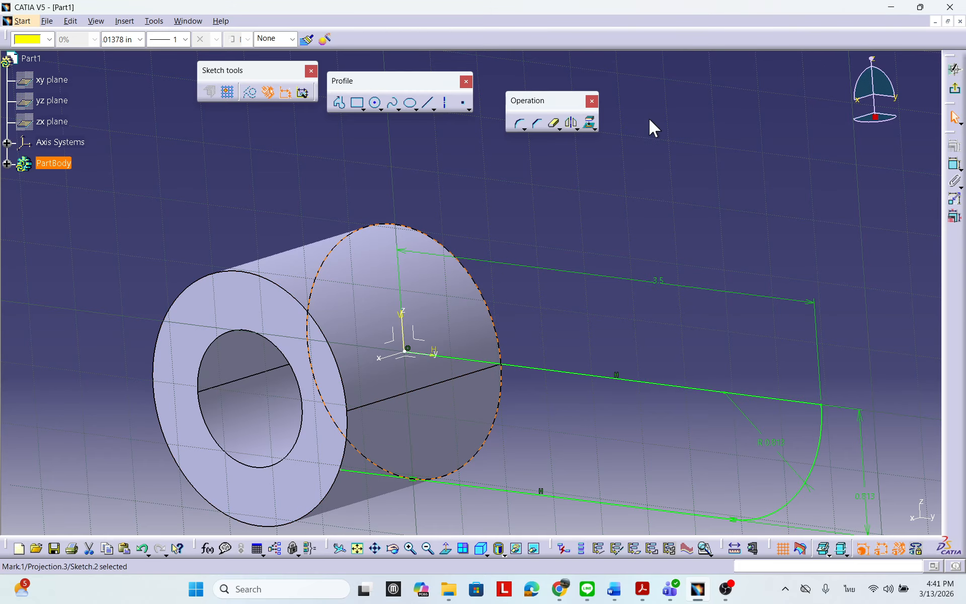
pyautogui.click(488, 301)
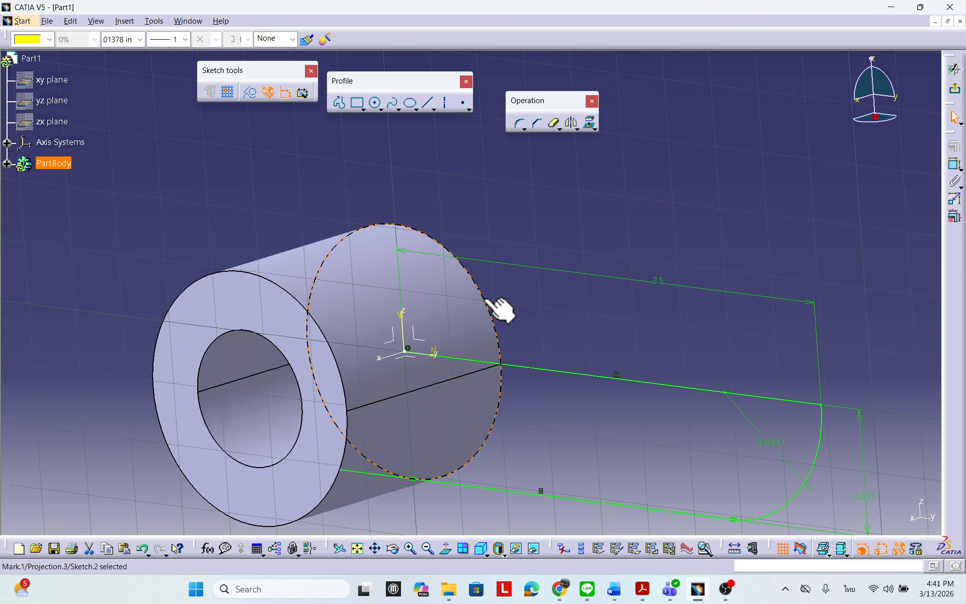
pyautogui.rightClick(483, 296)
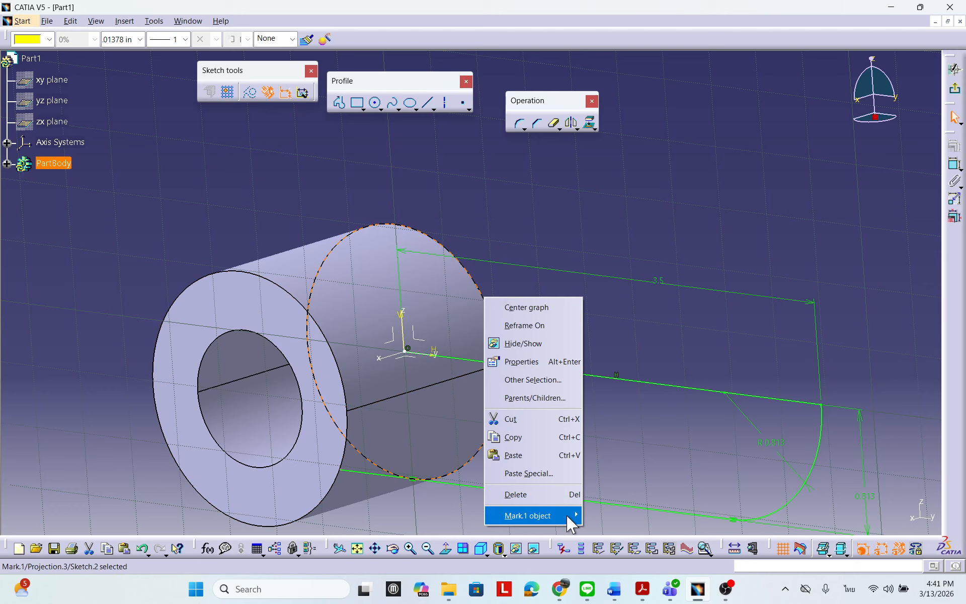
pyautogui.moveTo(566, 514)
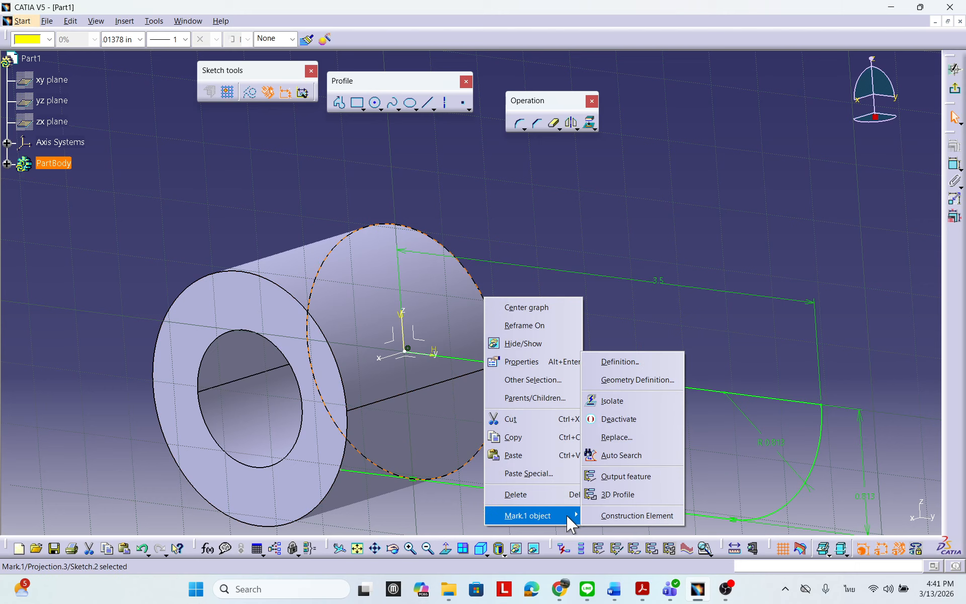
pyautogui.click(609, 401)
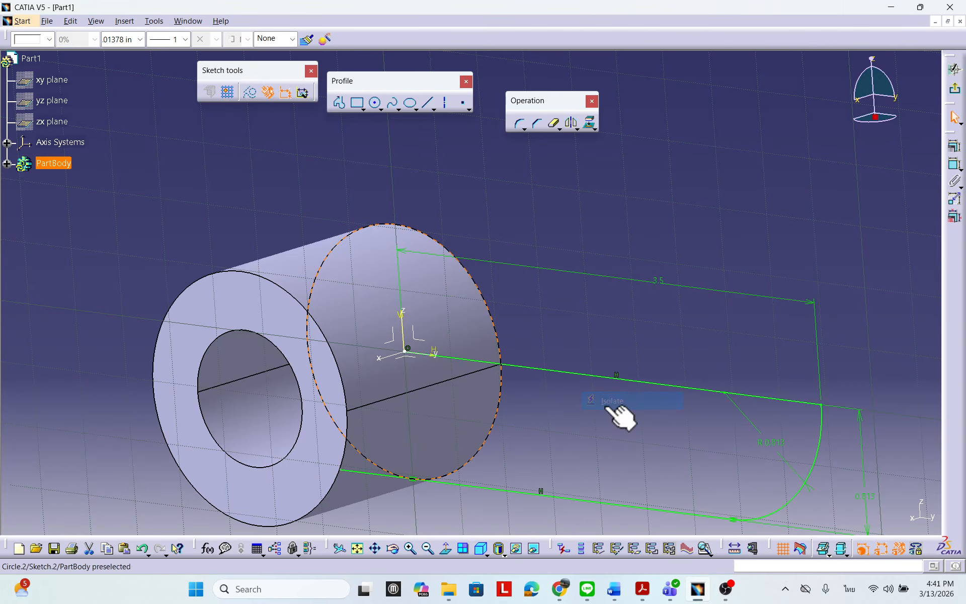
# Delete the isolated hub circle from the arm sketch.
pyautogui.moveTo(464, 266); pyautogui.dragTo(445, 302, button='middle')
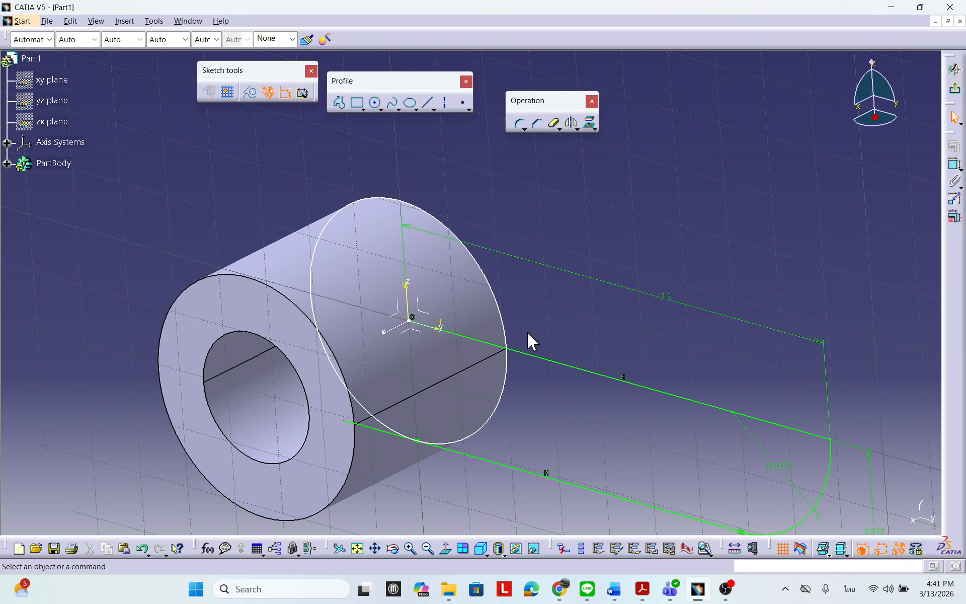
pyautogui.moveTo(542, 337); pyautogui.dragTo(572, 328, button='middle')
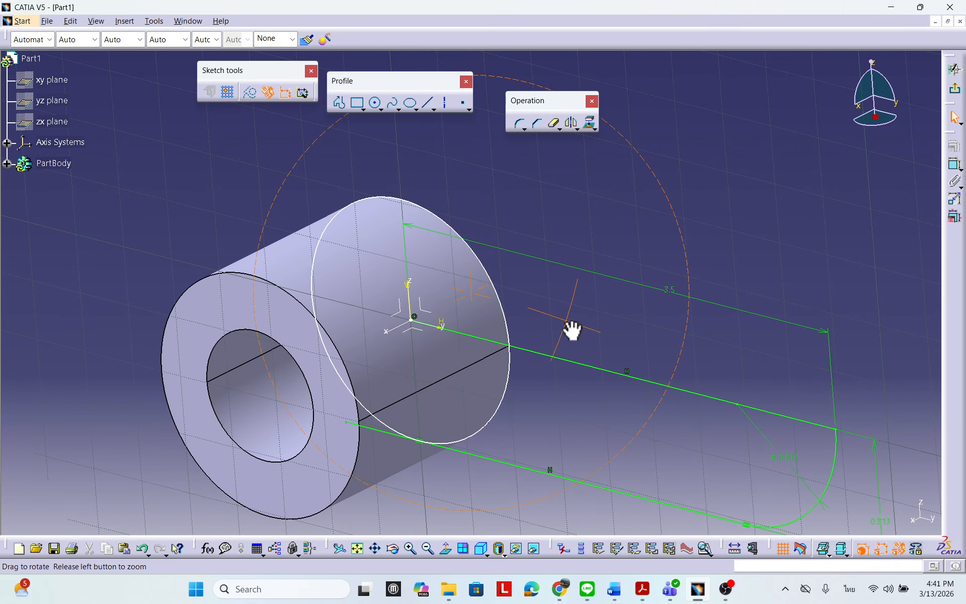
pyautogui.click(500, 311)
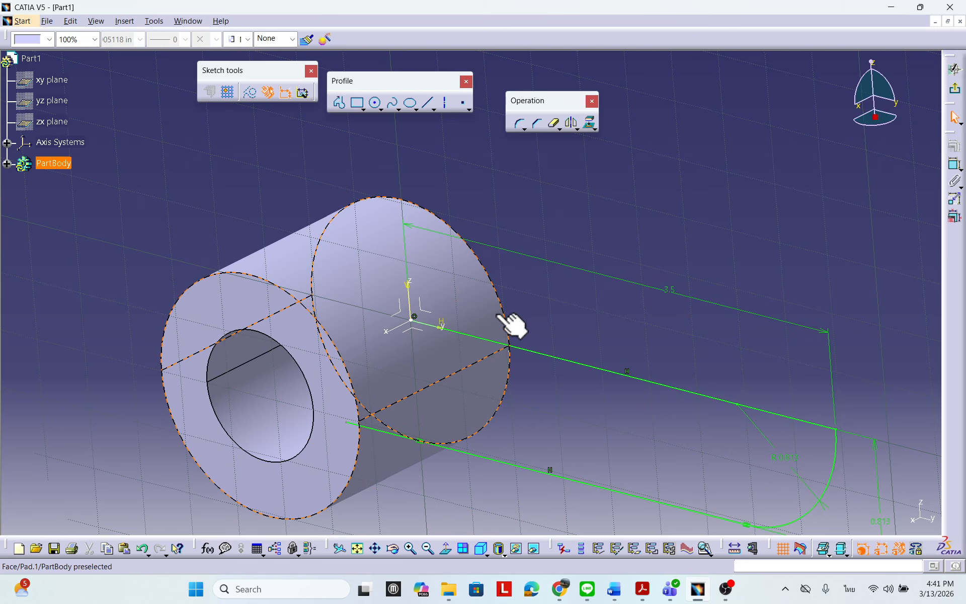
pyautogui.click(667, 326)
pyautogui.click(518, 320)
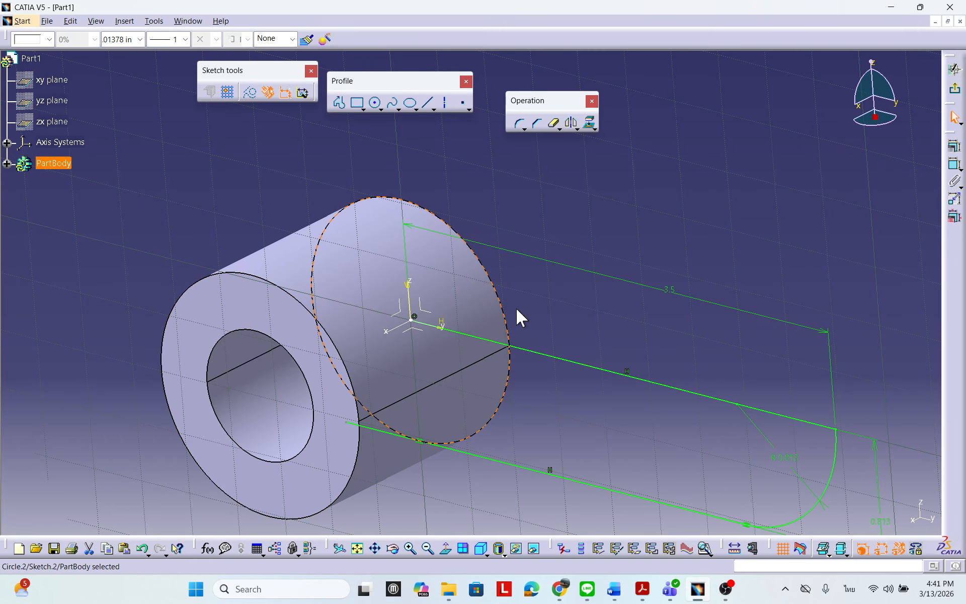
pyautogui.click(530, 310)
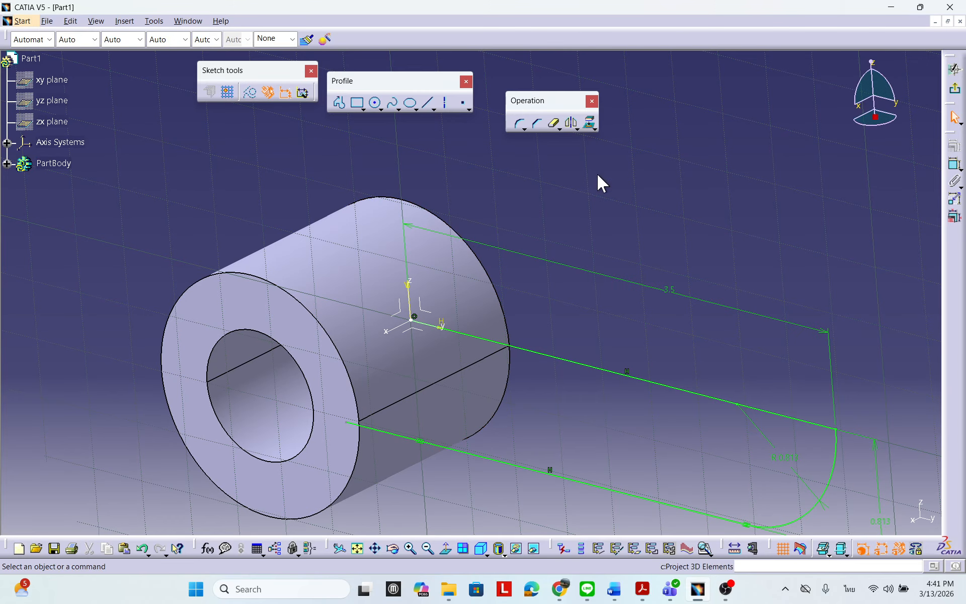
# Project the hub's outer circular edge onto the arm's sketch plane again, keeping it linked to the pad.
pyautogui.click(592, 123)
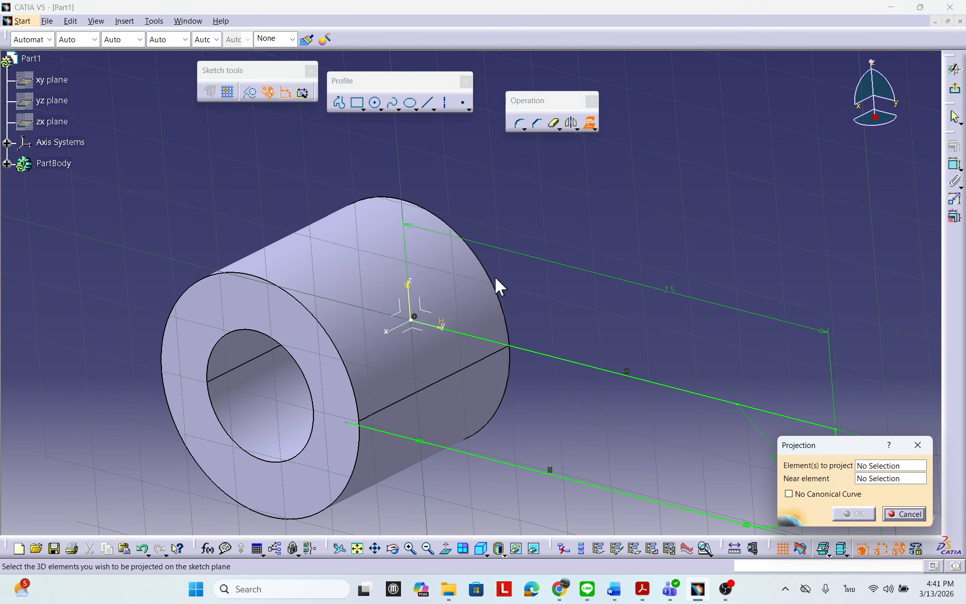
pyautogui.click(499, 290)
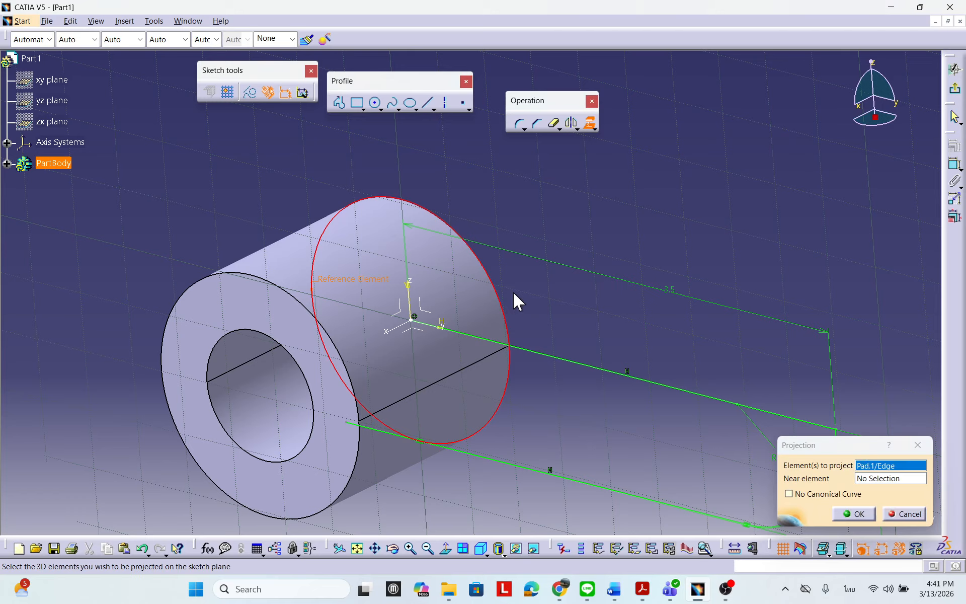
pyautogui.click(854, 513)
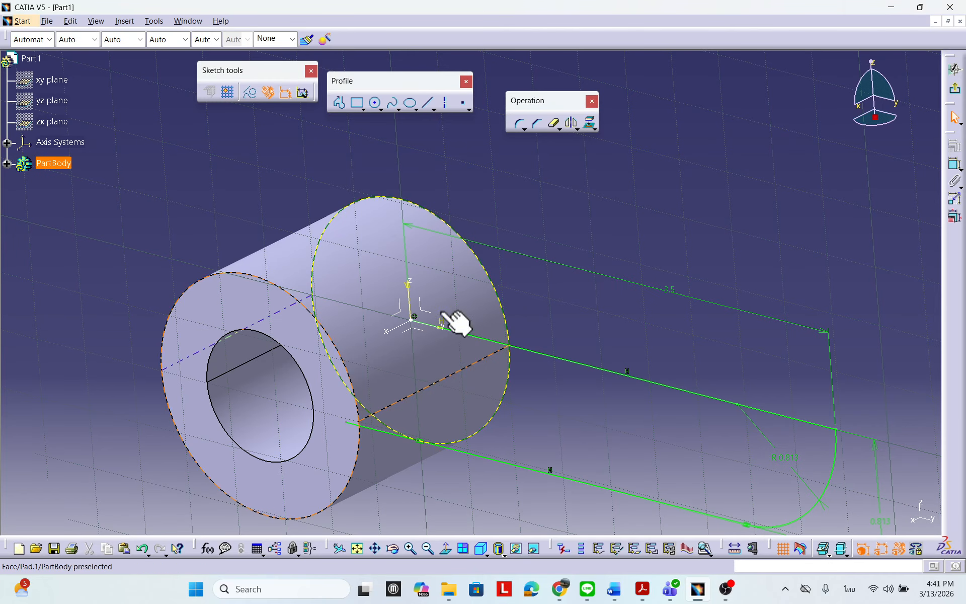
# Quick-trim the projected hub circle to the quarter arc between the arm's two lines, and cut off the lower line's overhang past the tangent point.
pyautogui.moveTo(458, 323); pyautogui.dragTo(655, 271, button='middle')
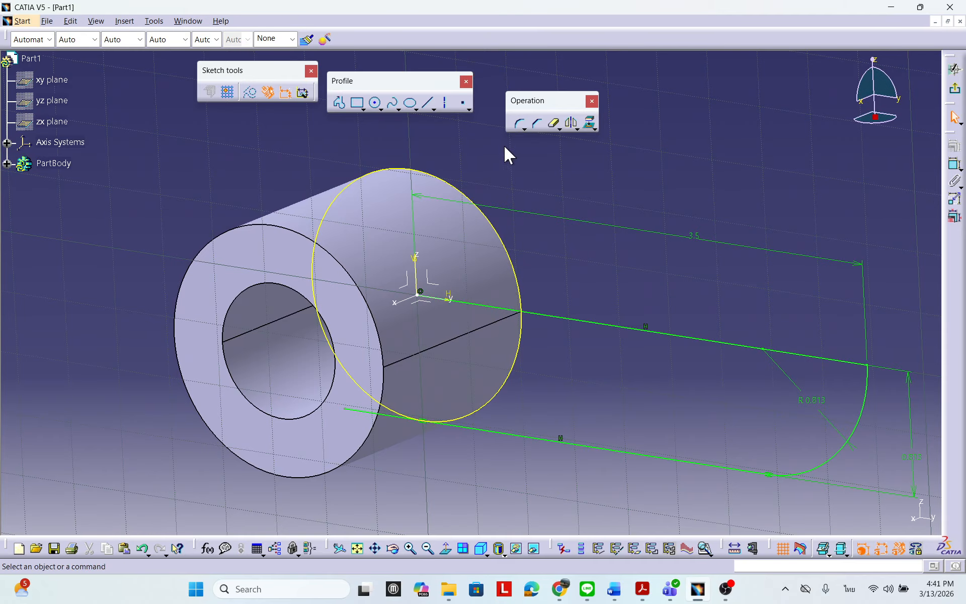
pyautogui.click(553, 123)
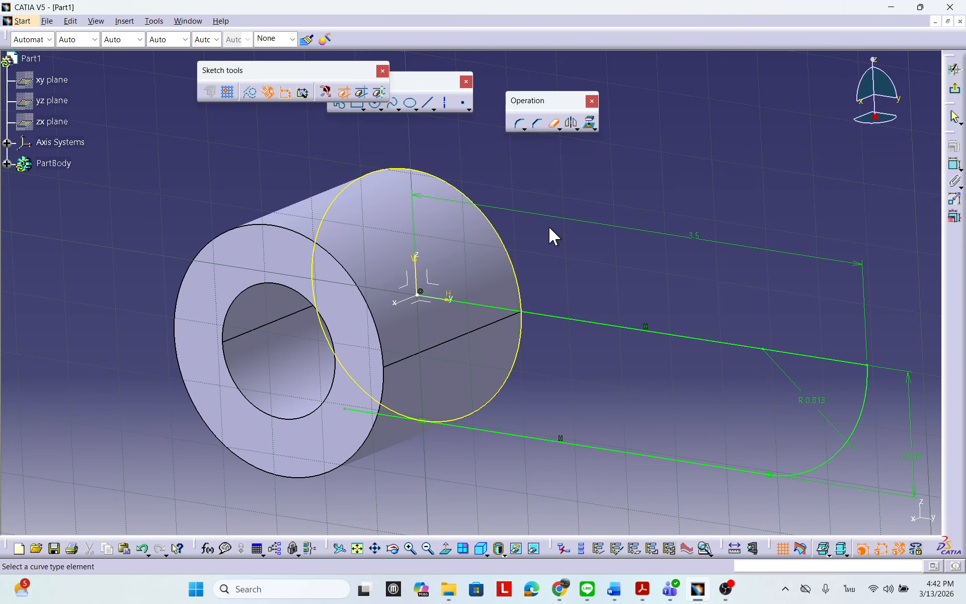
pyautogui.moveTo(549, 227)
pyautogui.mouseDown(button='middle')
pyautogui.moveTo(608, 190)
pyautogui.moveTo(539, 254)
pyautogui.moveTo(582, 156)
pyautogui.mouseUp(button='middle')
pyautogui.click(510, 181)
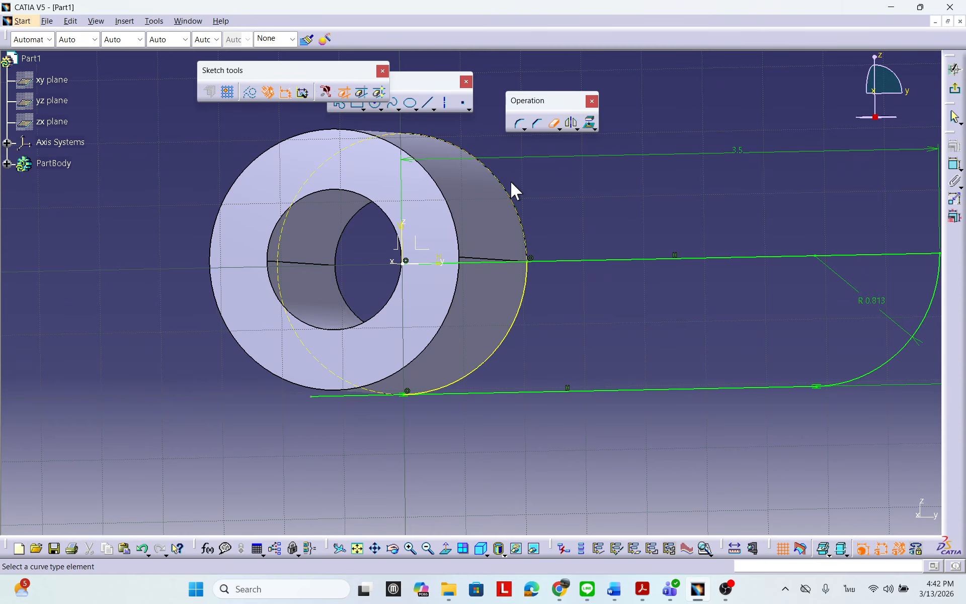
pyautogui.moveTo(623, 349); pyautogui.dragTo(632, 329, button='middle')
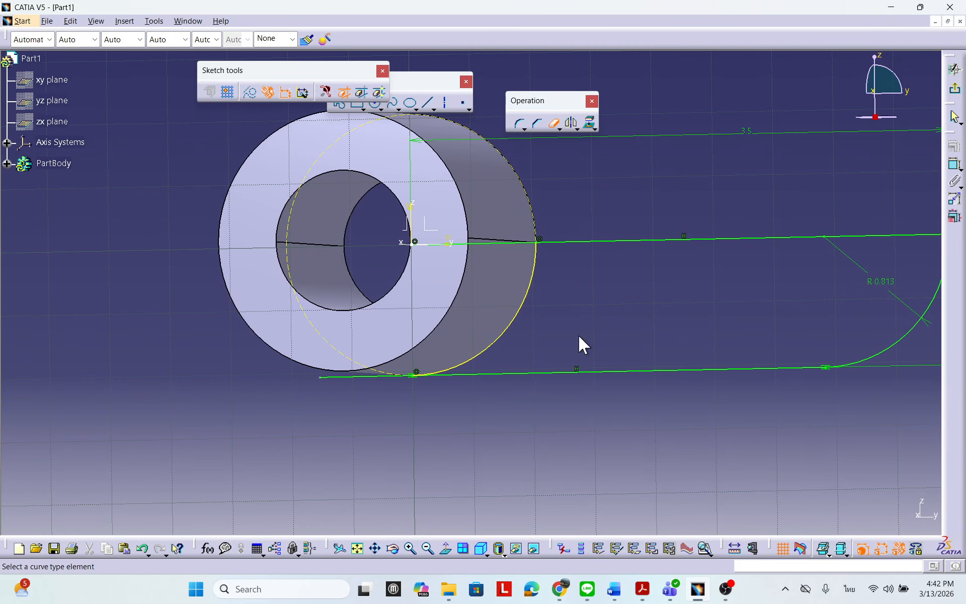
pyautogui.click(361, 378)
# Quick-trim the part of the arm's upper line inside the hub circle, accepting the conversion of its length into a distance.
pyautogui.moveTo(571, 313); pyautogui.dragTo(523, 257, button='middle')
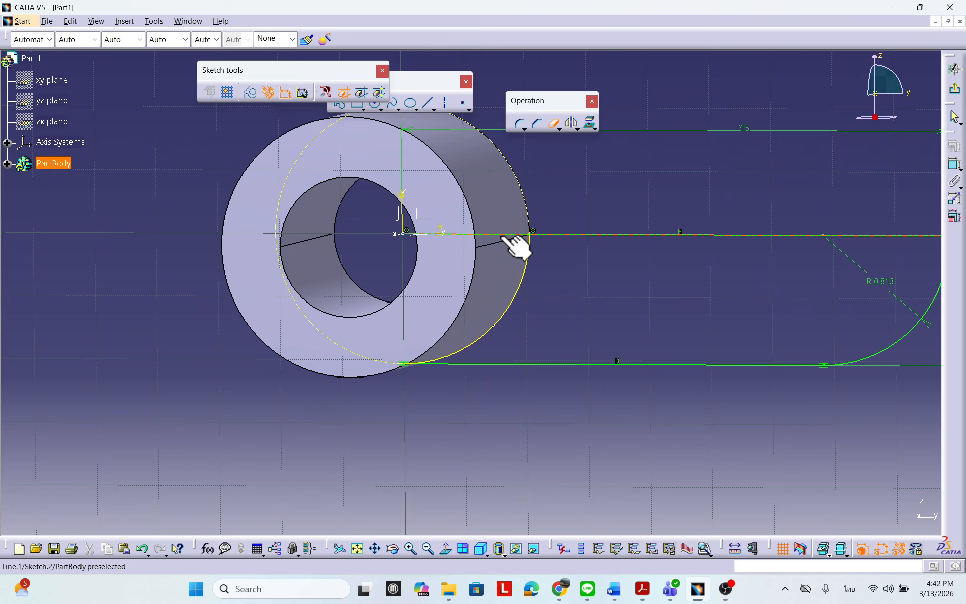
pyautogui.click(519, 236)
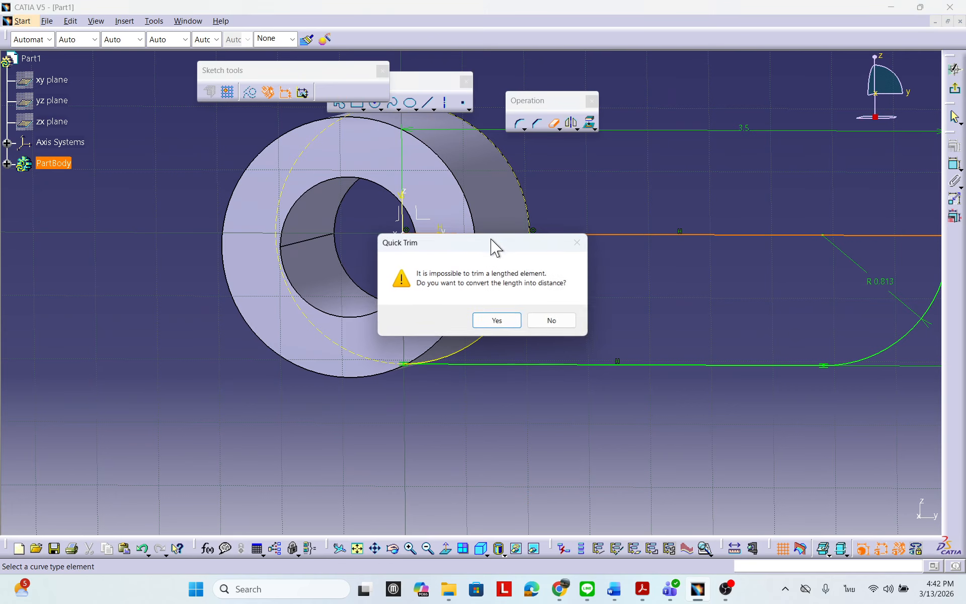
pyautogui.click(487, 327)
pyautogui.moveTo(640, 291); pyautogui.dragTo(383, 274, button='middle')
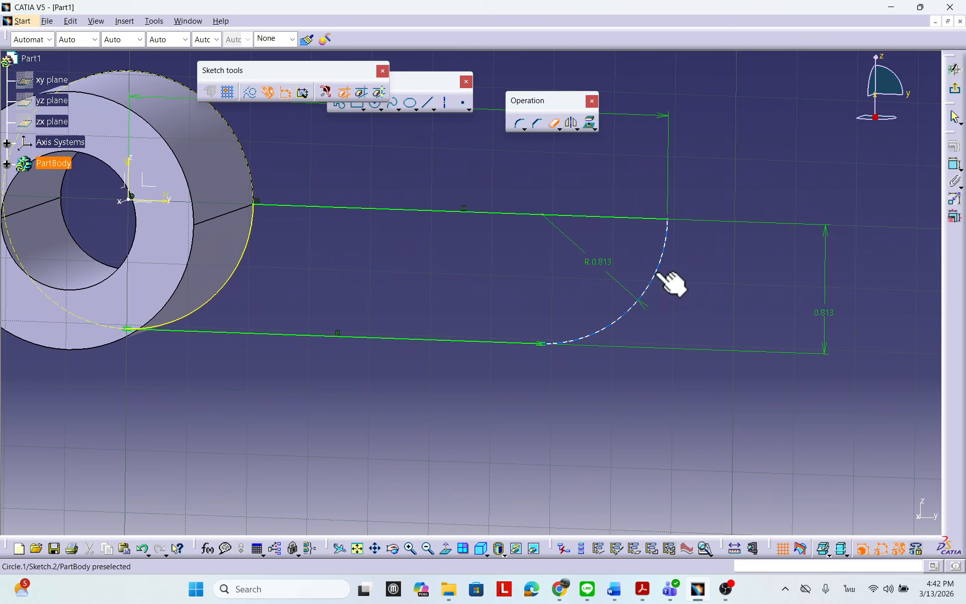
# Try moving the arm's end arc to check how it is constrained, and delete the arm's 3.5 in overall length dimension.
pyautogui.moveTo(608, 281)
pyautogui.mouseDown(button='middle')
pyautogui.moveTo(664, 294)
pyautogui.moveTo(675, 318)
pyautogui.mouseUp(button='middle')
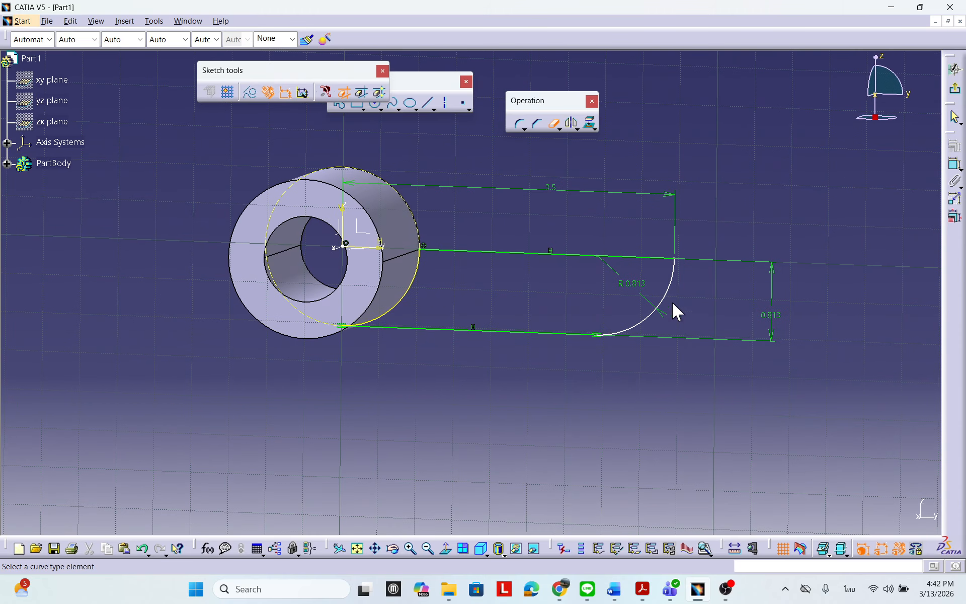
pyautogui.click(555, 123)
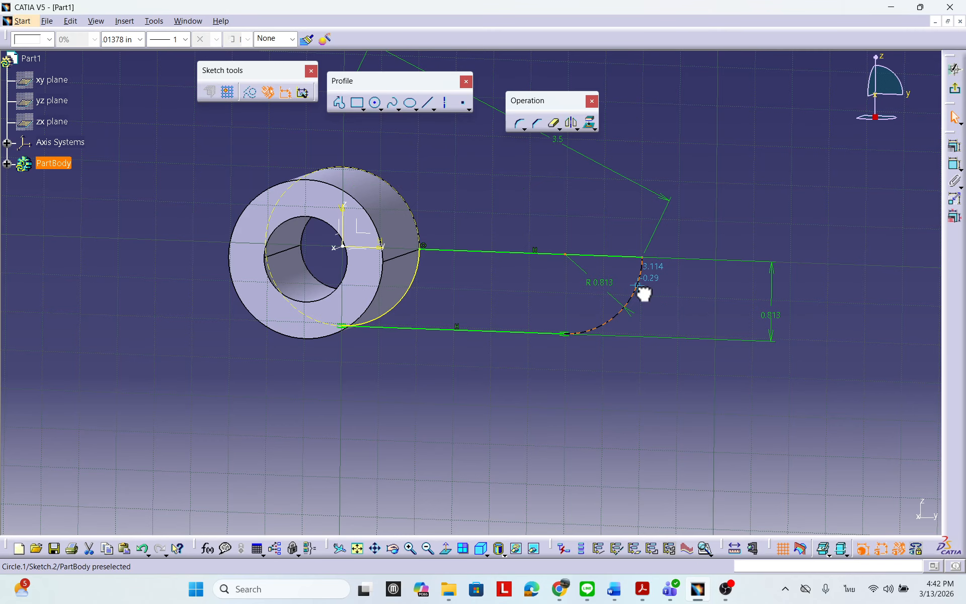
pyautogui.click(673, 285)
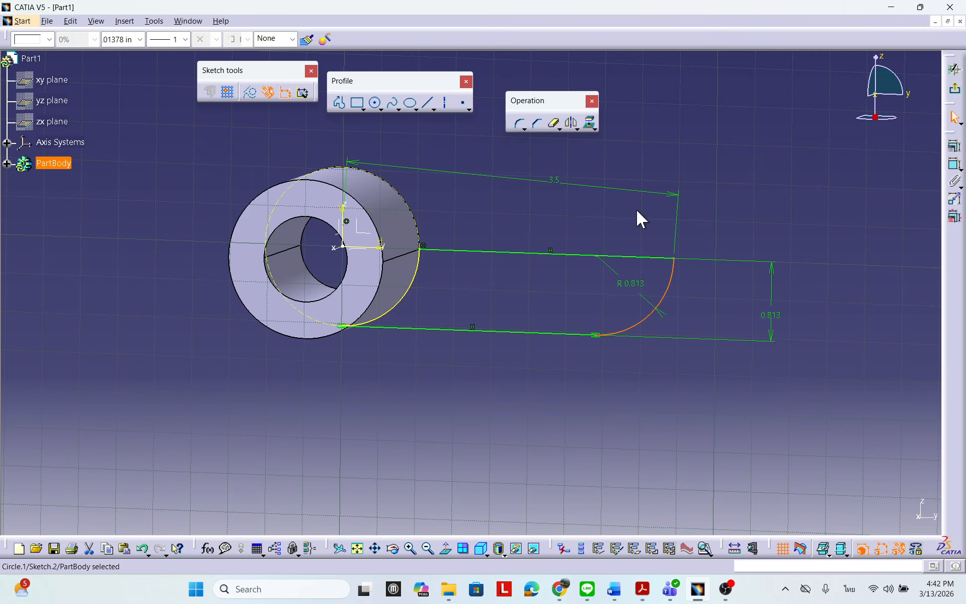
pyautogui.click(574, 186)
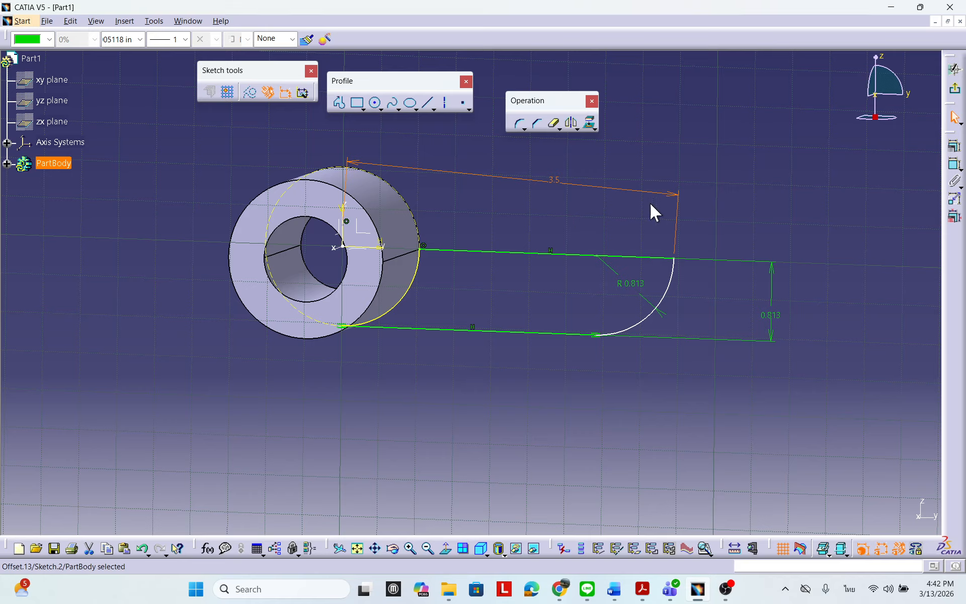
pyautogui.moveTo(666, 299)
pyautogui.mouseDown()
pyautogui.moveTo(681, 302)
pyautogui.moveTo(668, 302)
pyautogui.mouseUp()
pyautogui.moveTo(534, 279); pyautogui.dragTo(648, 274, button='middle')
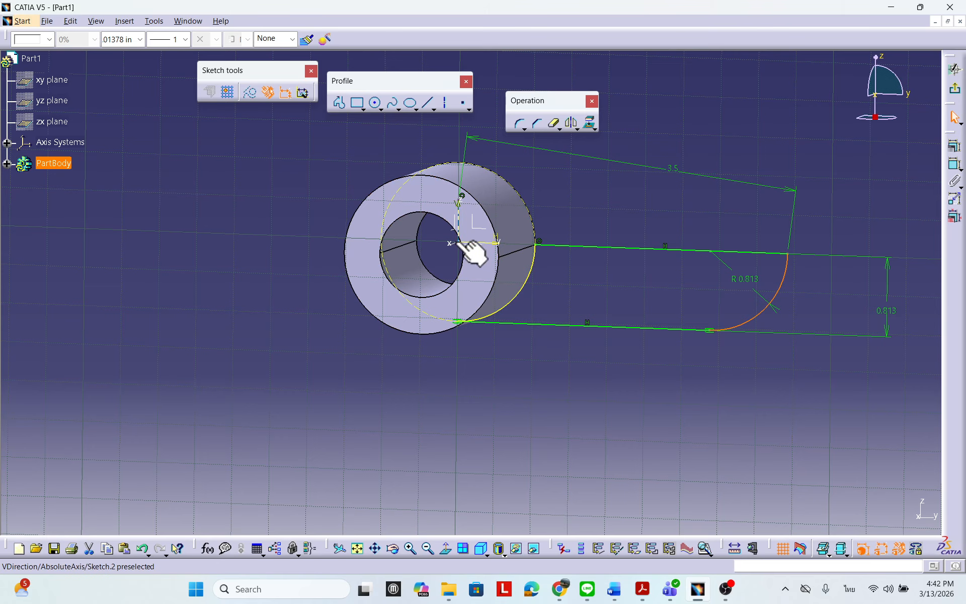
pyautogui.click(675, 170)
pyautogui.press('Delete')
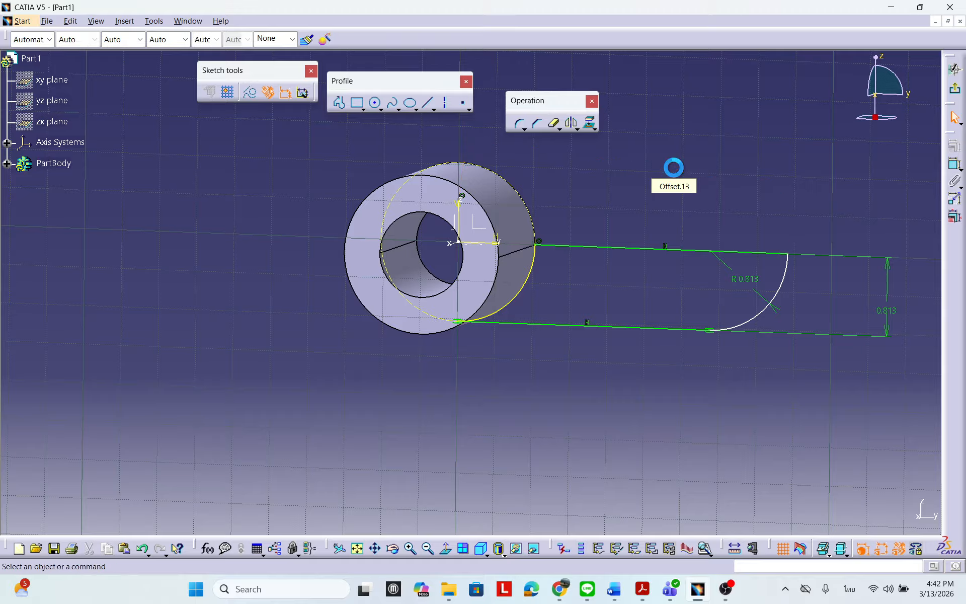
# Dimension the distance from the sketch's vertical axis to the outer end of the arm's upper line and set it to 3+1/2 in.
pyautogui.click(955, 164)
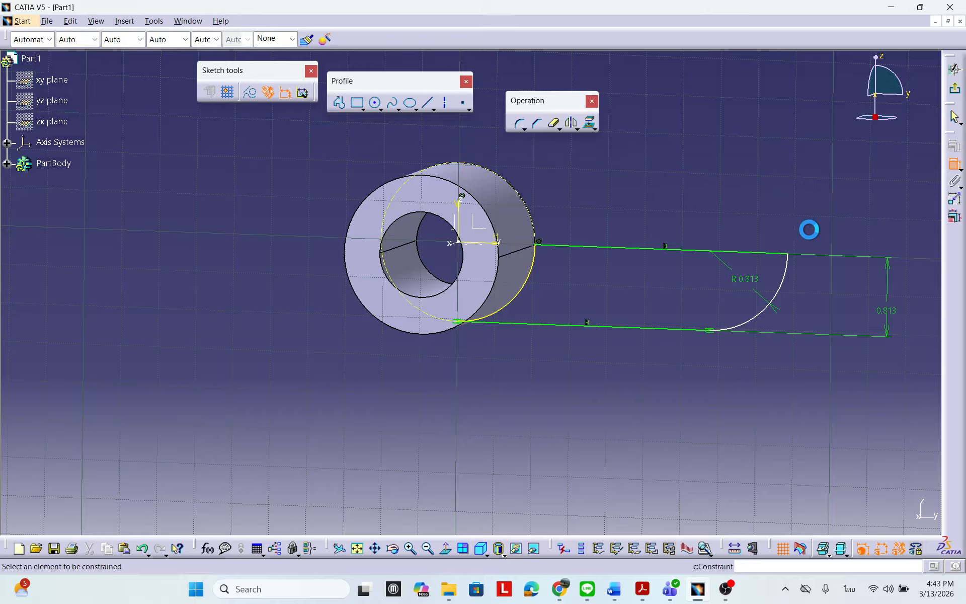
pyautogui.click(459, 217)
pyautogui.moveTo(587, 238)
pyautogui.mouseDown(button='middle')
pyautogui.moveTo(643, 216)
pyautogui.moveTo(572, 250)
pyautogui.moveTo(615, 234)
pyautogui.moveTo(479, 246)
pyautogui.moveTo(453, 270)
pyautogui.moveTo(503, 276)
pyautogui.moveTo(372, 262)
pyautogui.mouseUp(button='middle')
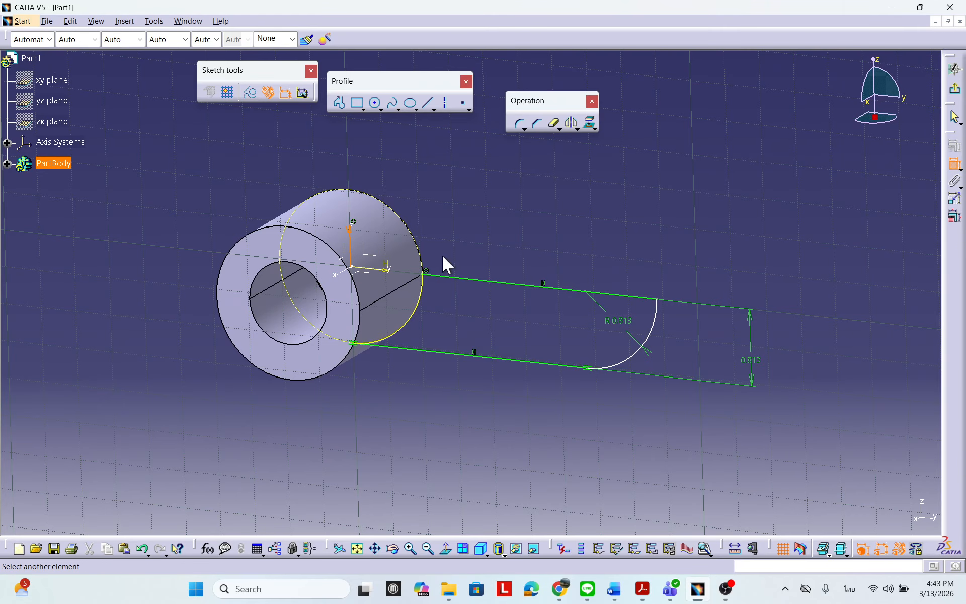
pyautogui.click(657, 299)
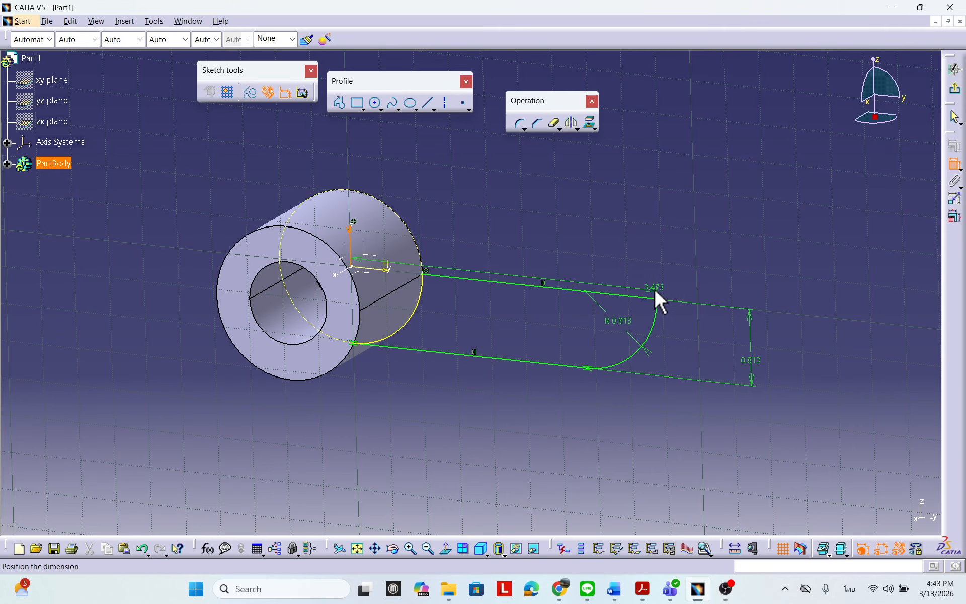
pyautogui.click(515, 184)
pyautogui.doubleClick(515, 182)
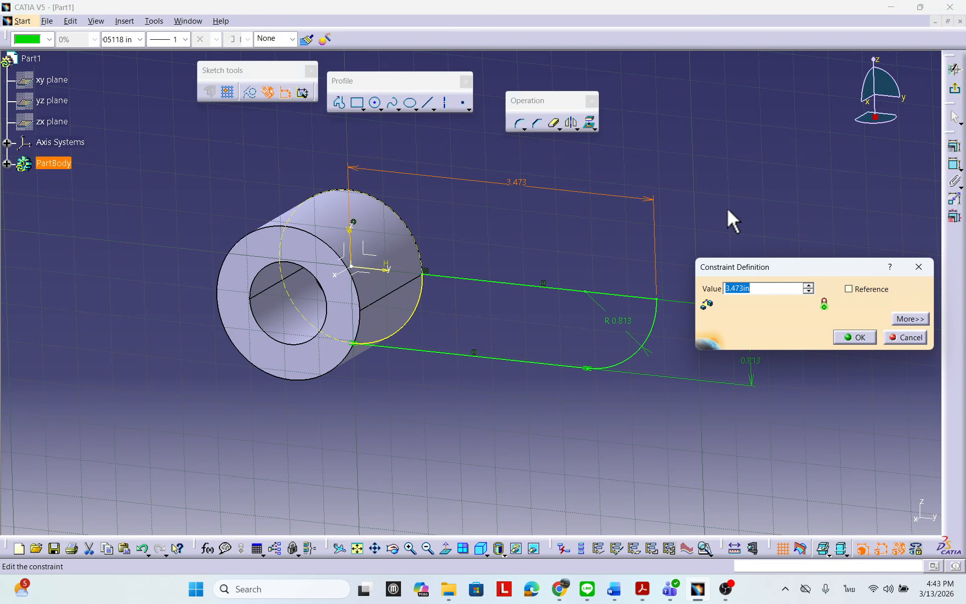
pyautogui.write('3+1/2')
pyautogui.click(854, 337)
# Leave the arm sketch and pad its closed profile 3/4 in along the hub.
pyautogui.moveTo(432, 284)
pyautogui.mouseDown(button='middle')
pyautogui.moveTo(632, 190)
pyautogui.moveTo(421, 307)
pyautogui.moveTo(697, 240)
pyautogui.mouseUp(button='middle')
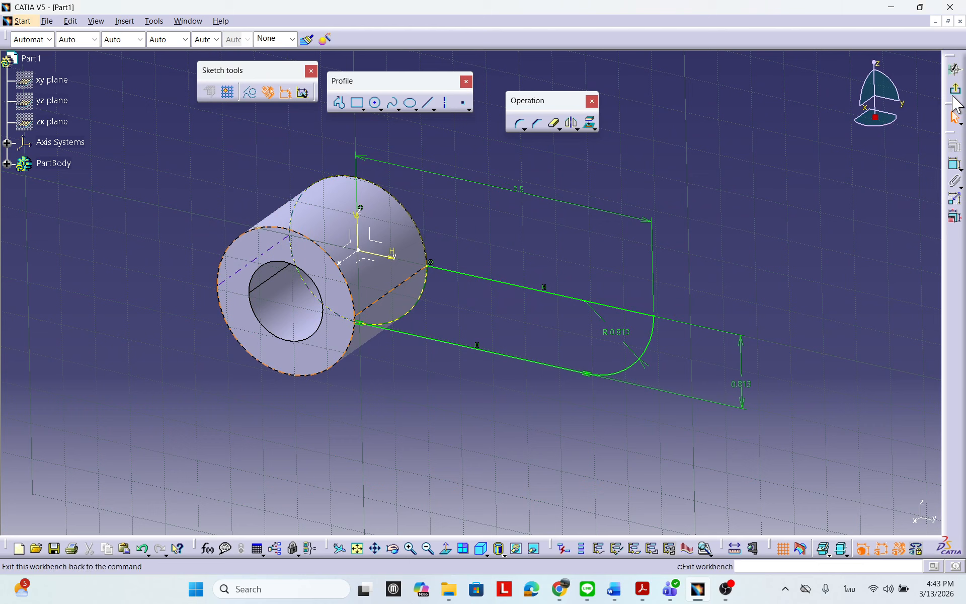
pyautogui.click(951, 119)
pyautogui.moveTo(724, 294); pyautogui.dragTo(658, 252, button='middle')
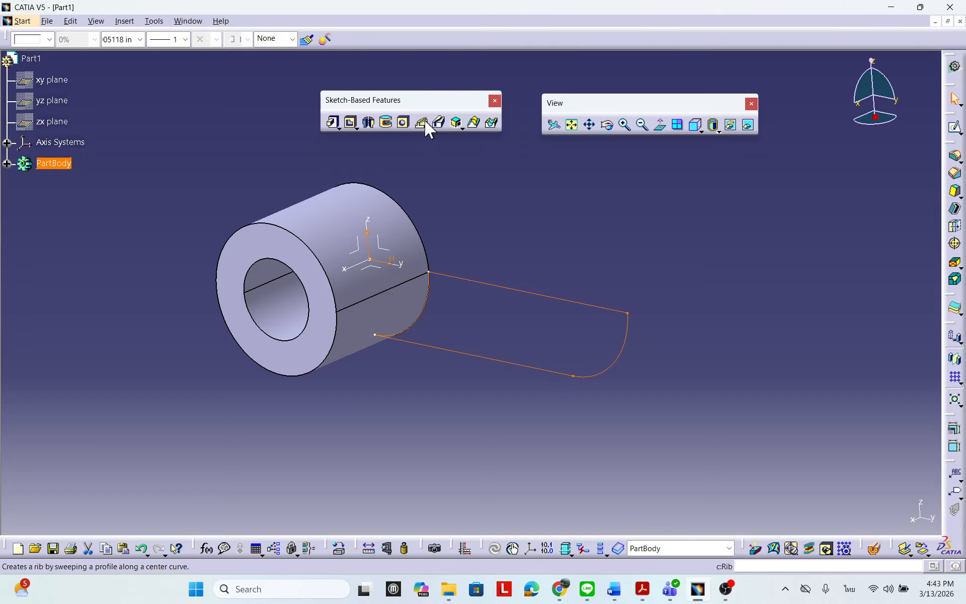
pyautogui.click(331, 123)
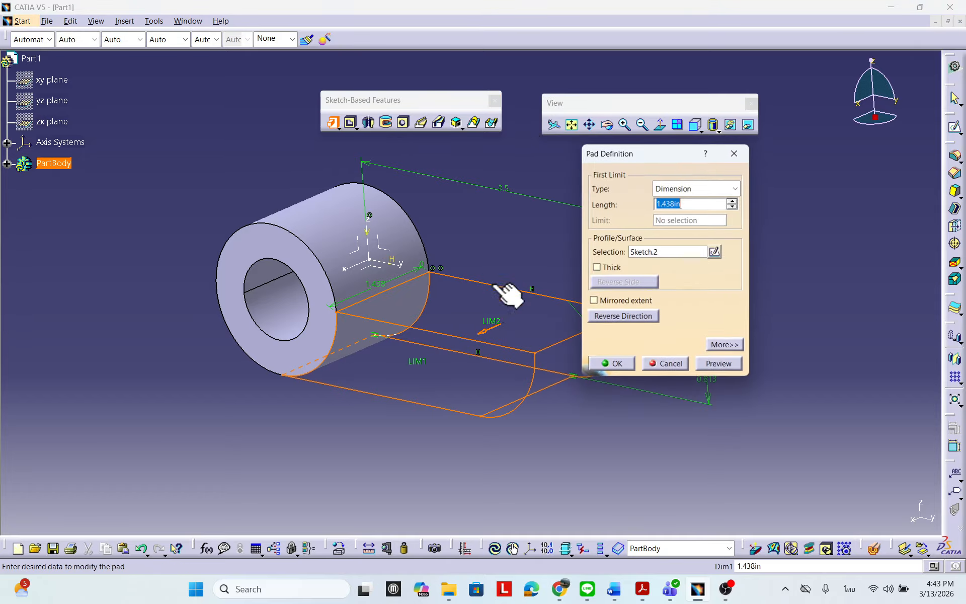
pyautogui.moveTo(492, 254); pyautogui.dragTo(408, 386, button='middle')
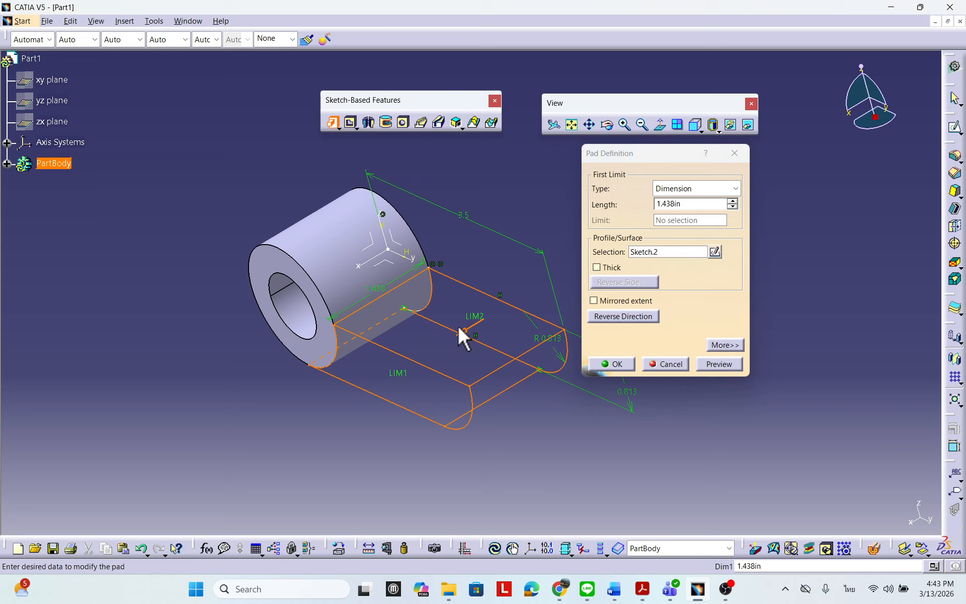
pyautogui.moveTo(459, 335); pyautogui.dragTo(403, 347, button='middle')
pyautogui.moveTo(422, 363); pyautogui.dragTo(439, 357, button='middle')
pyautogui.moveTo(701, 206); pyautogui.dragTo(588, 205)
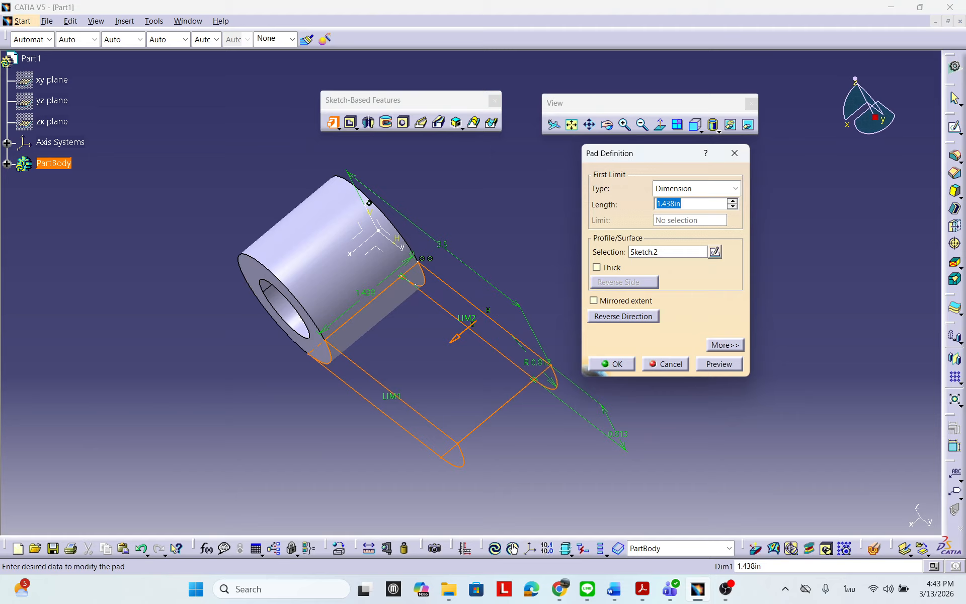
pyautogui.write('3/4')
pyautogui.click(719, 365)
pyautogui.moveTo(459, 388); pyautogui.dragTo(589, 353, button='middle')
pyautogui.click(612, 364)
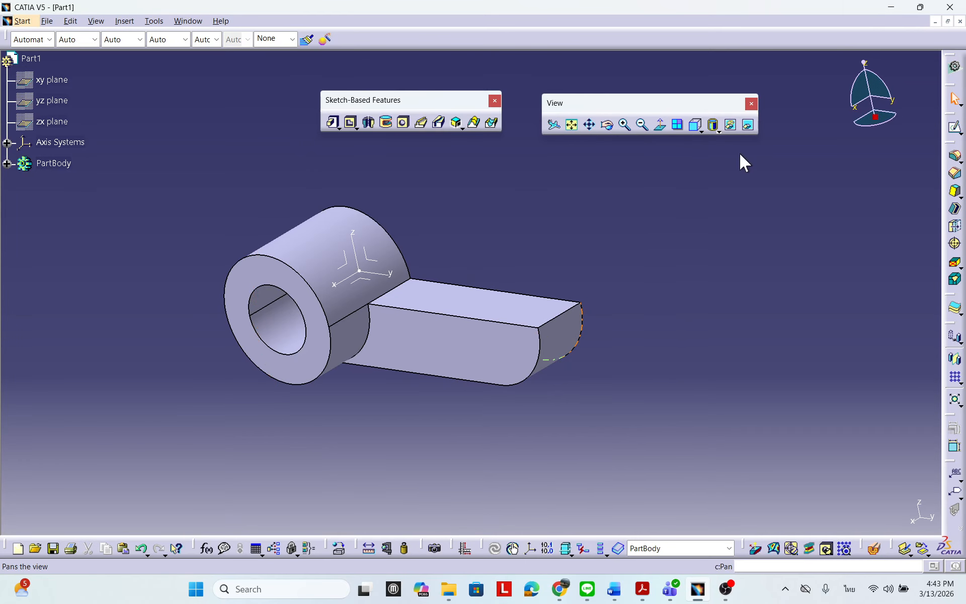
# Bring exercise1.pdf into view to check the Figure 8.83 cam's fillet and arm dimensions, and move it back out of the way.
pyautogui.moveTo(965, 347); pyautogui.dragTo(501, 130)
pyautogui.click(751, 321)
pyautogui.click(760, 288)
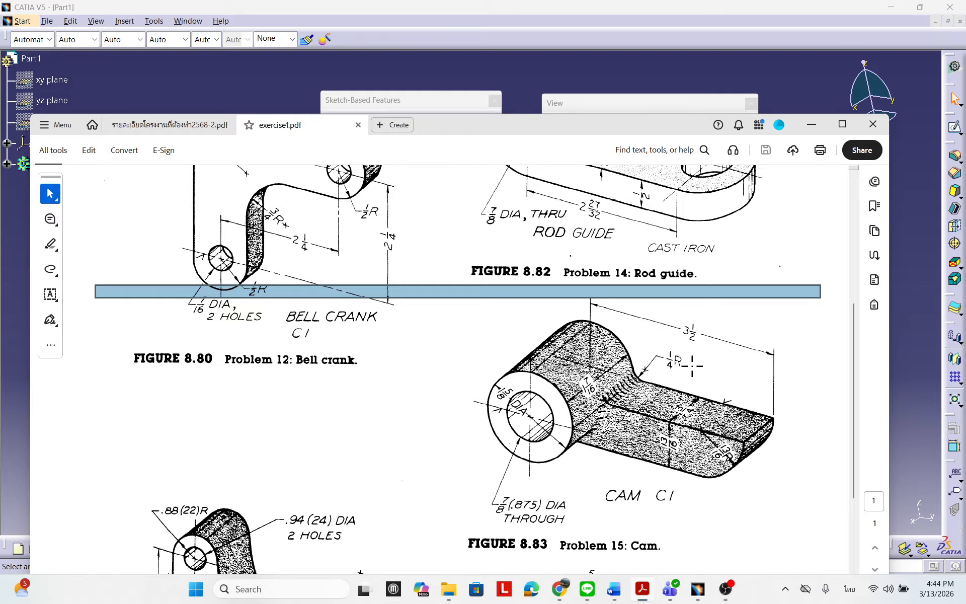
pyautogui.moveTo(537, 127); pyautogui.dragTo(965, 125)
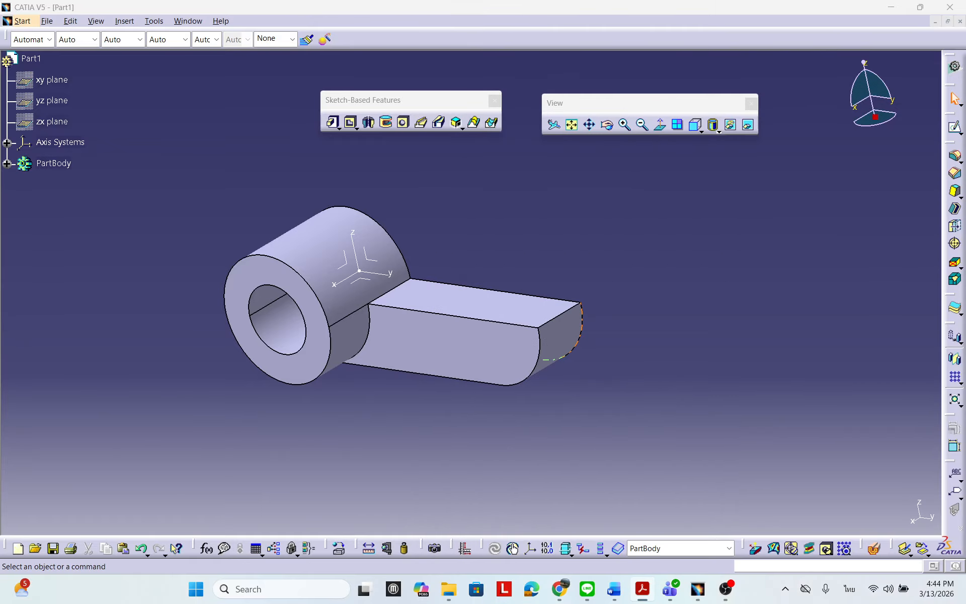
pyautogui.click(952, 155)
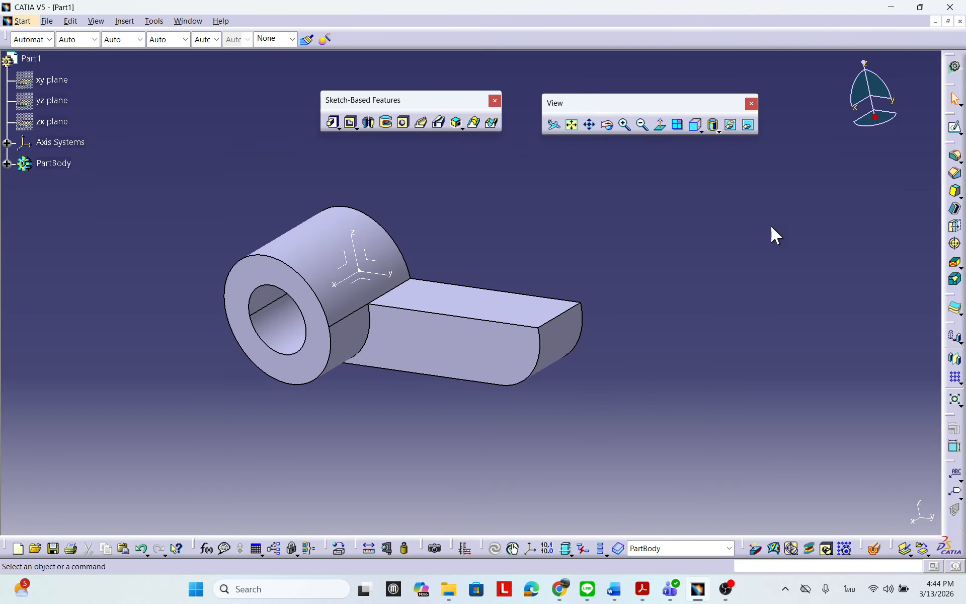
pyautogui.click(955, 156)
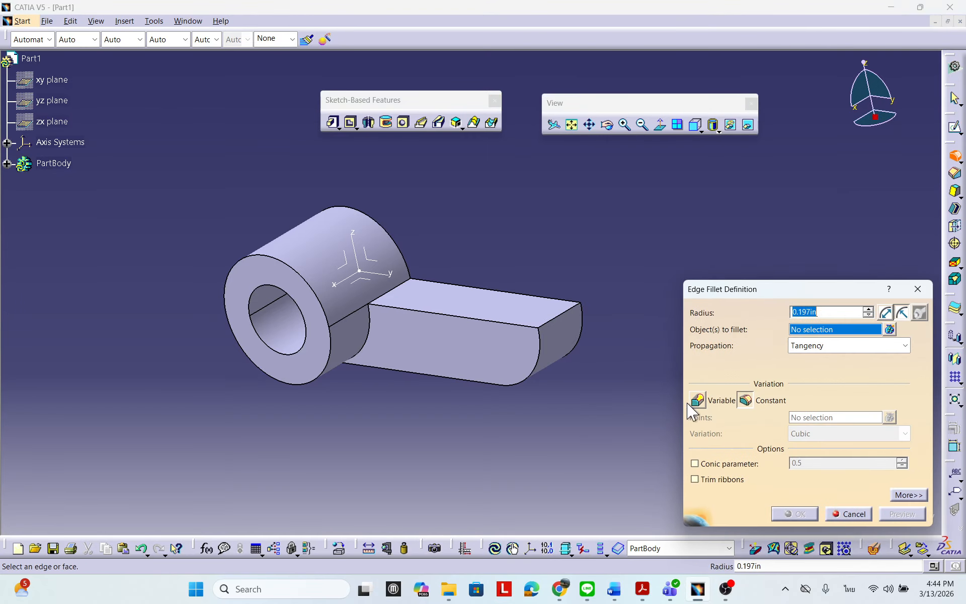
pyautogui.moveTo(741, 293); pyautogui.dragTo(707, 264)
pyautogui.click(827, 490)
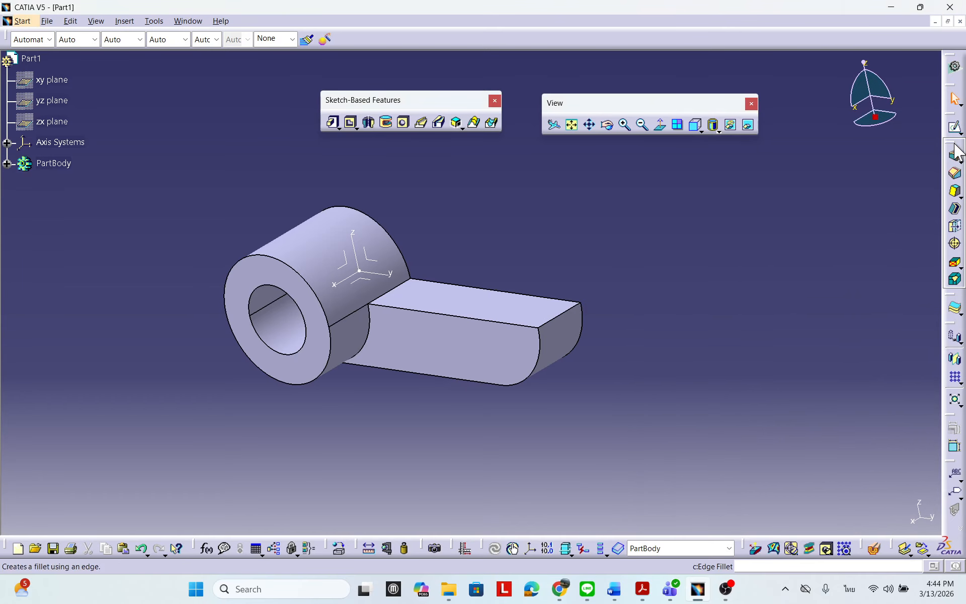
# Undock the Dress-Up Features toolbar and float it just below the View toolbar.
pyautogui.moveTo(955, 146); pyautogui.dragTo(503, 178)
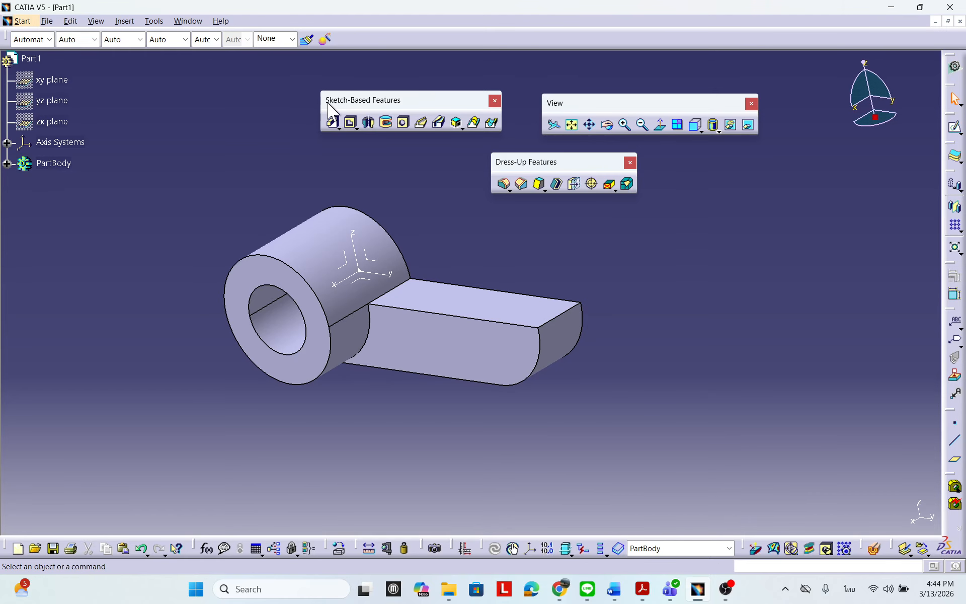
pyautogui.moveTo(535, 161); pyautogui.dragTo(709, 210)
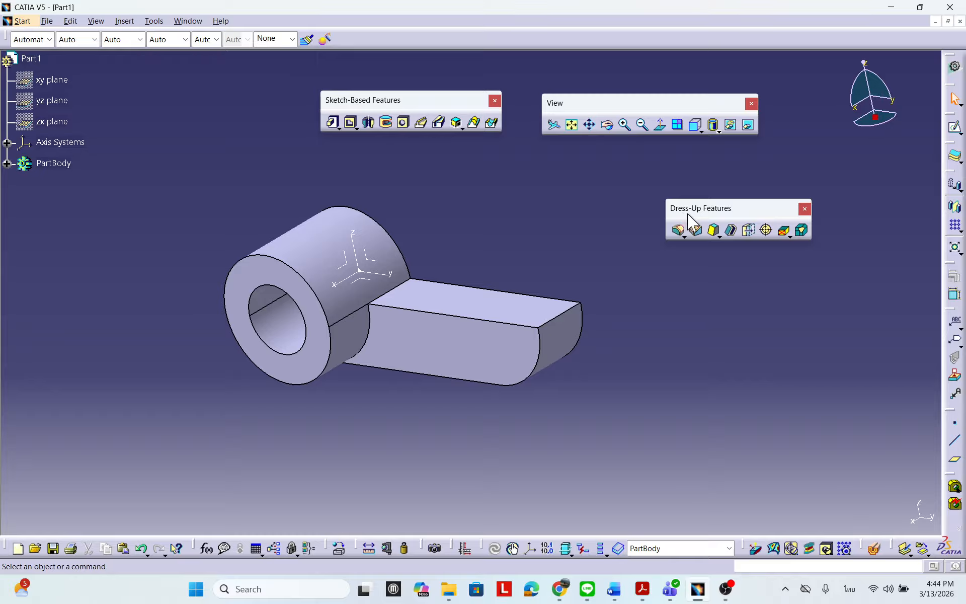
pyautogui.moveTo(720, 203); pyautogui.dragTo(704, 153)
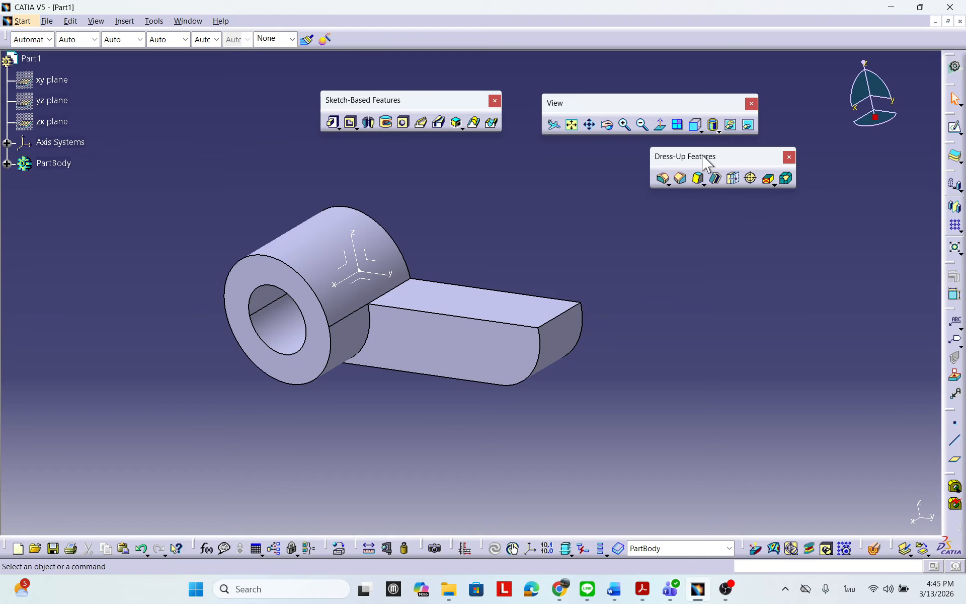
# Fillet the curved edge where the arm's front side face meets the cylinder with a 1/4 in radius, previewing before applying.
pyautogui.click(662, 179)
pyautogui.moveTo(405, 419); pyautogui.dragTo(362, 308, button='middle')
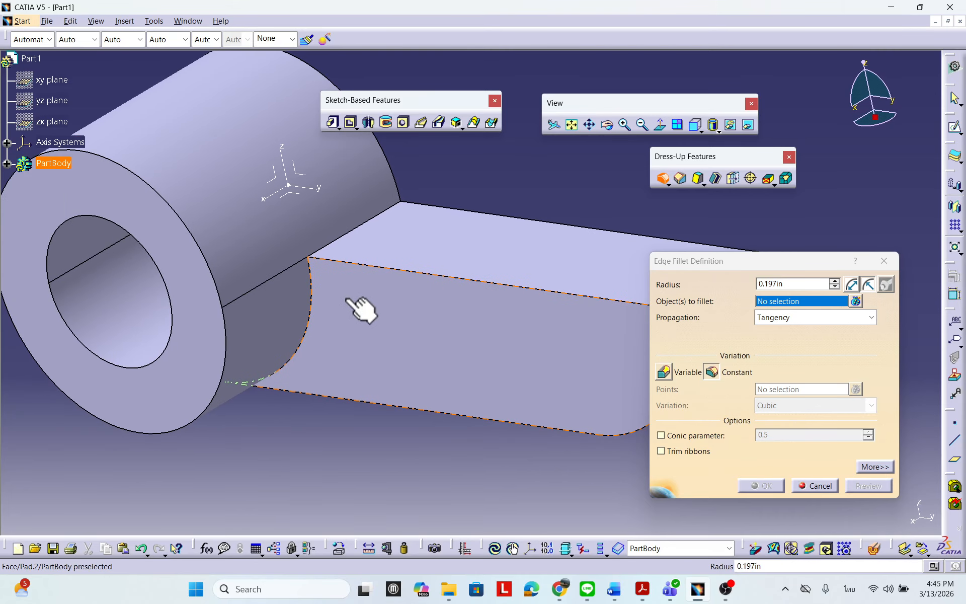
pyautogui.click(309, 275)
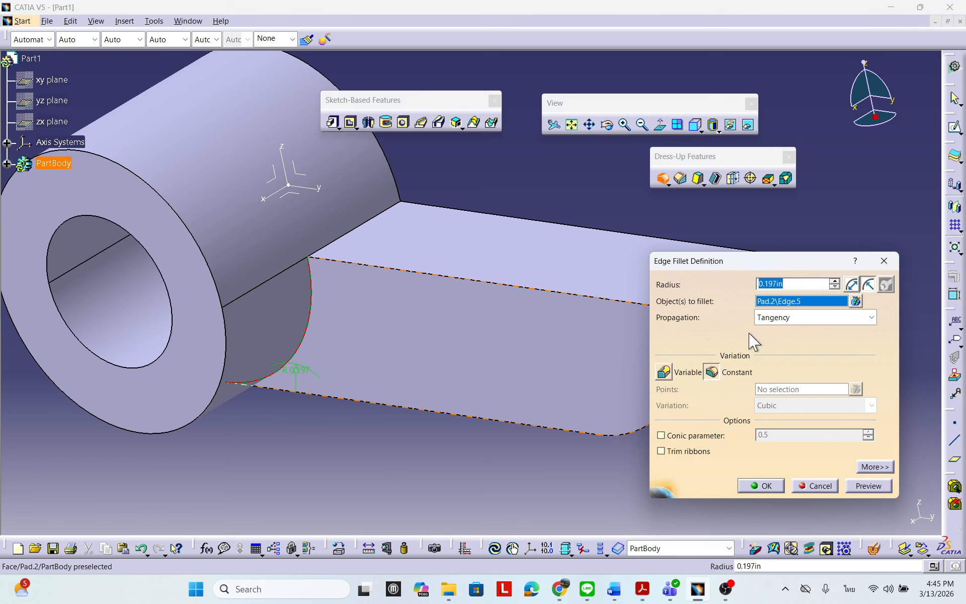
pyautogui.write('1/4')
pyautogui.click(871, 490)
pyautogui.click(761, 486)
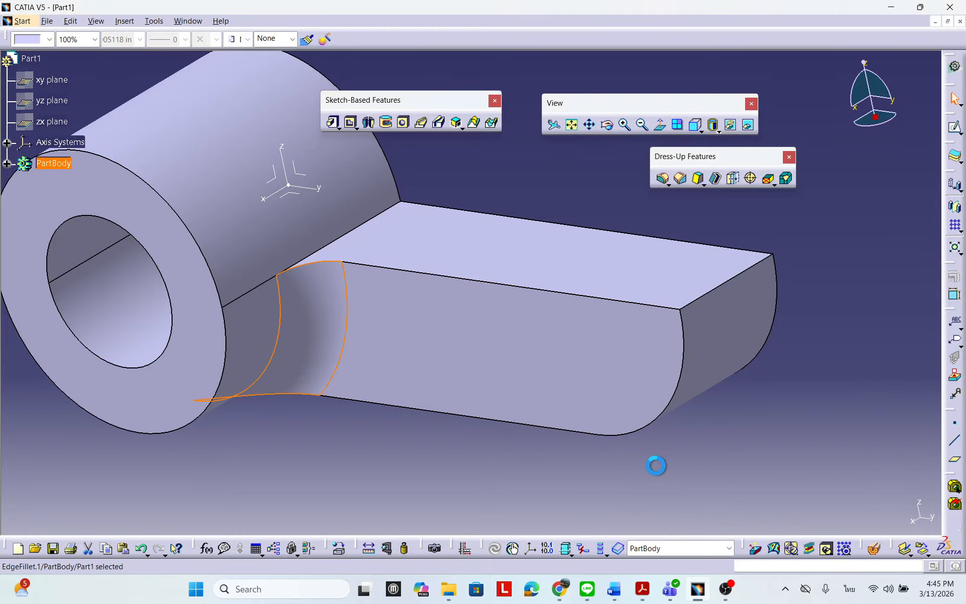
# Add a 0.25 in edge fillet along the edge where the arm's top face meets the cylinder, previewing before applying.
pyautogui.moveTo(599, 332); pyautogui.dragTo(584, 336, button='middle')
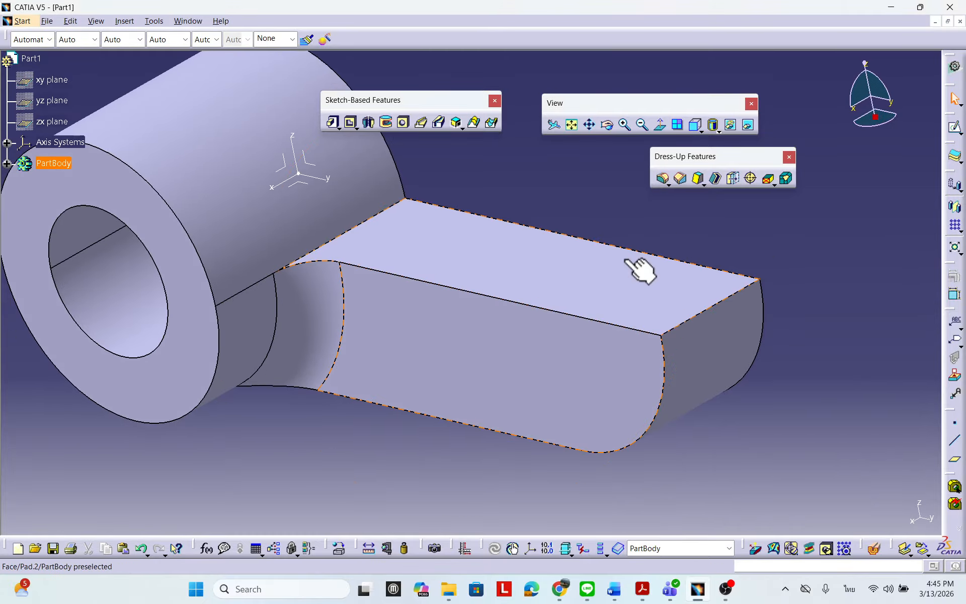
pyautogui.click(663, 178)
pyautogui.click(396, 205)
pyautogui.click(869, 486)
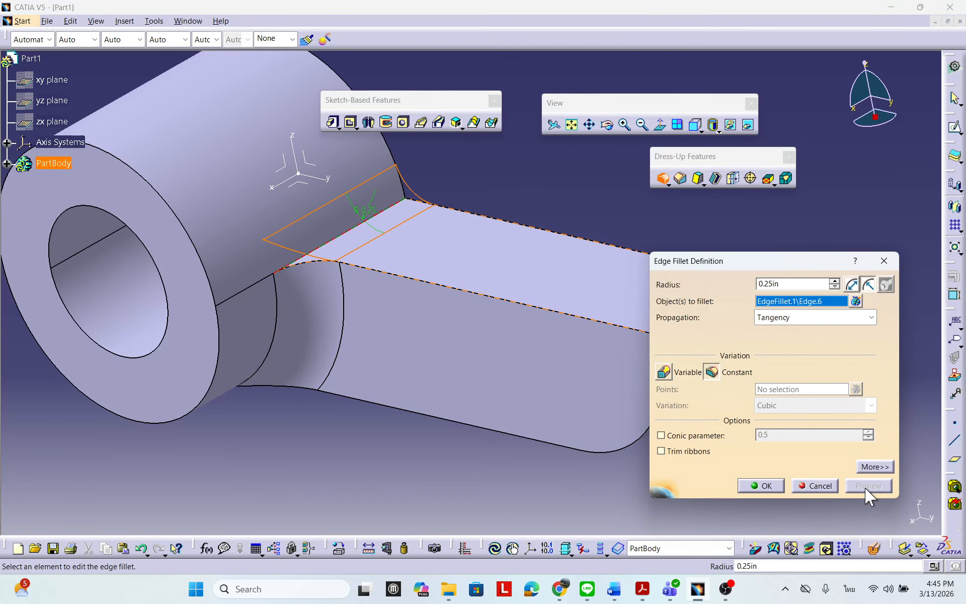
pyautogui.click(761, 486)
pyautogui.click(839, 446)
pyautogui.moveTo(586, 334)
pyautogui.mouseDown(button='middle')
pyautogui.moveTo(678, 397)
pyautogui.moveTo(432, 340)
pyautogui.moveTo(656, 242)
pyautogui.moveTo(466, 394)
pyautogui.moveTo(587, 352)
pyautogui.mouseUp(button='middle')
pyautogui.moveTo(550, 321); pyautogui.dragTo(463, 357, button='middle')
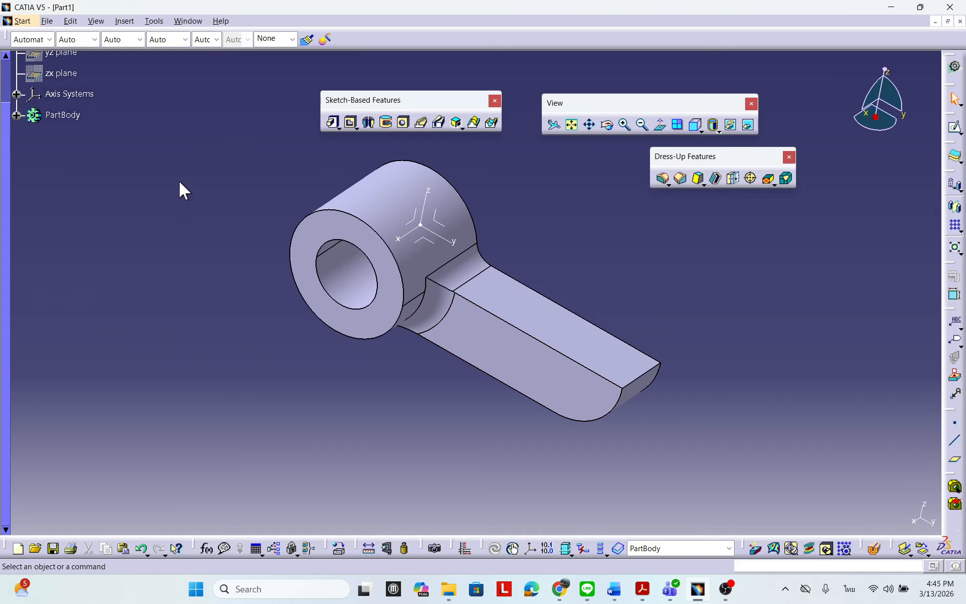
pyautogui.click(47, 21)
pyautogui.click(258, 76)
pyautogui.click(187, 20)
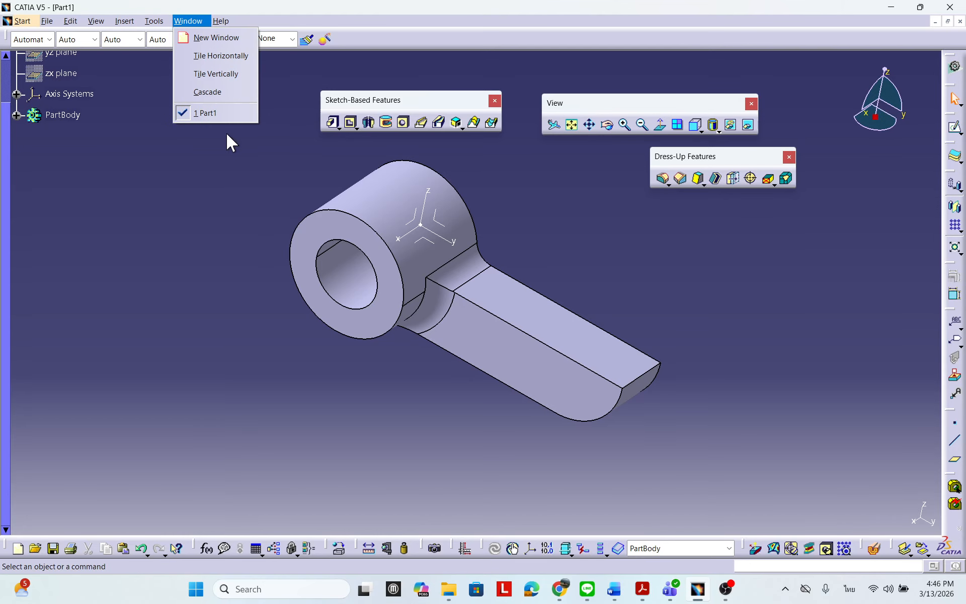
pyautogui.click(192, 195)
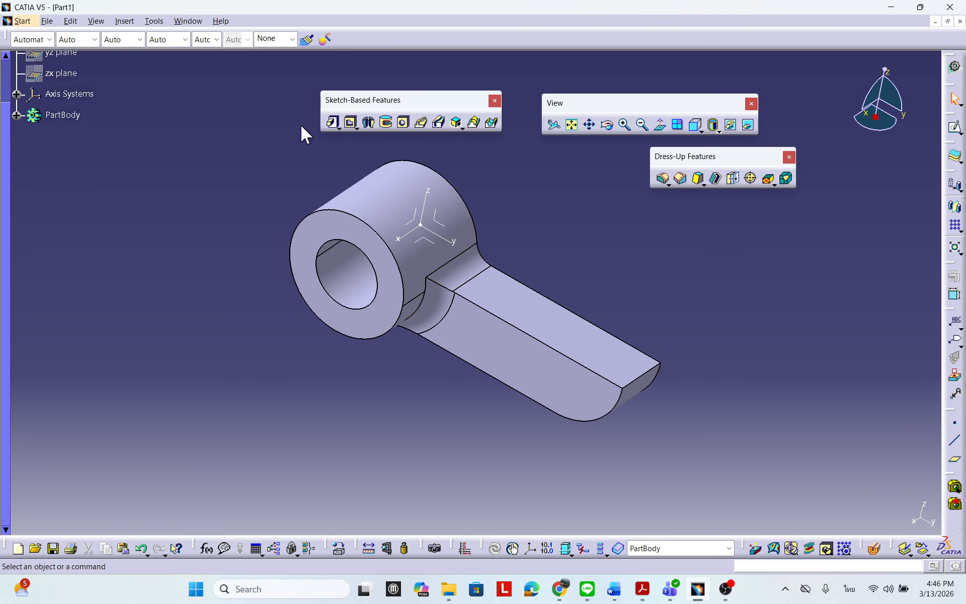
# Save the part as figure883.CATPart in the video folder.
pyautogui.click(47, 21)
pyautogui.click(51, 113)
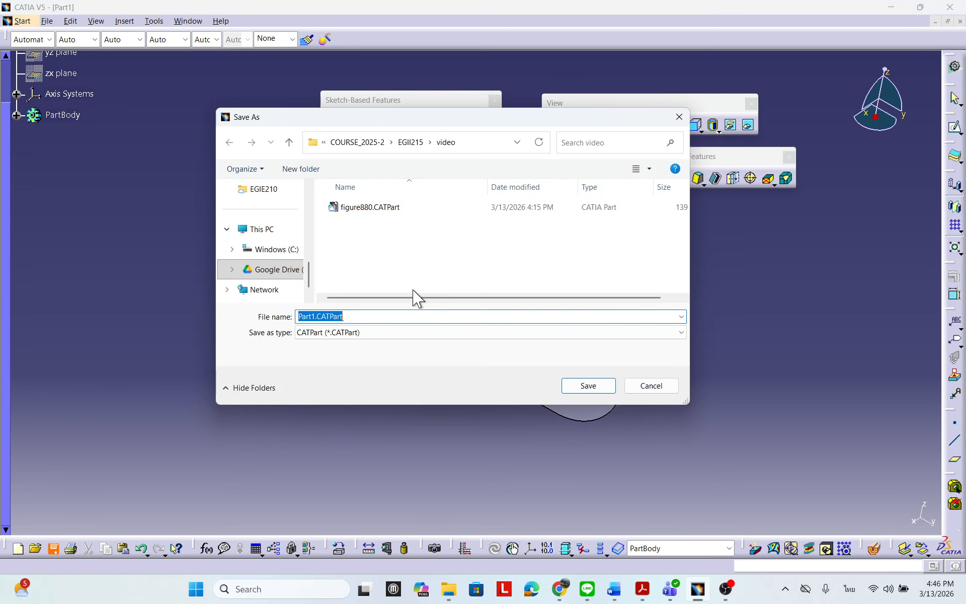
pyautogui.click(363, 208)
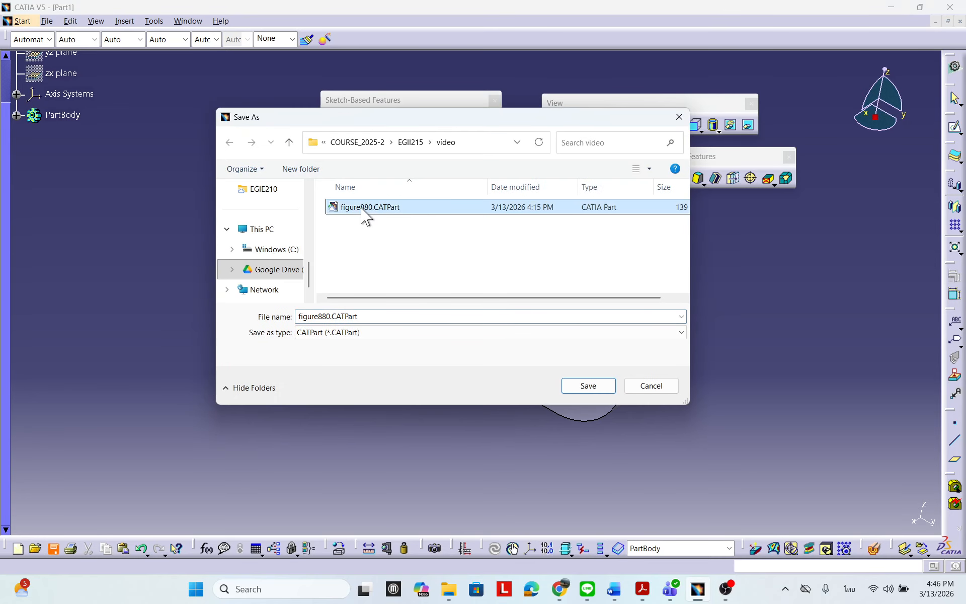
pyautogui.doubleClick(328, 316)
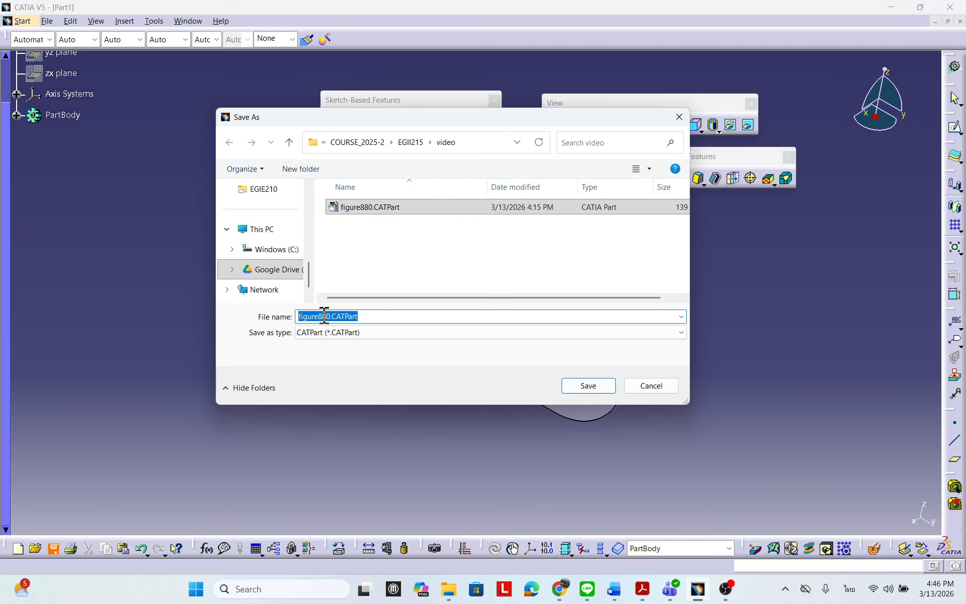
pyautogui.click(329, 316)
pyautogui.press('BackSpace')
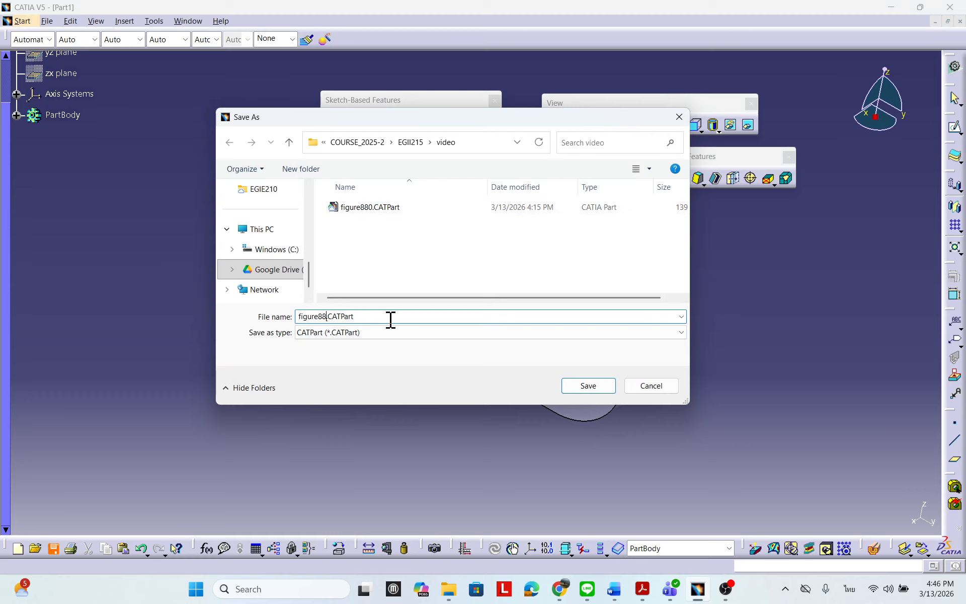
pyautogui.write('3')
pyautogui.click(602, 388)
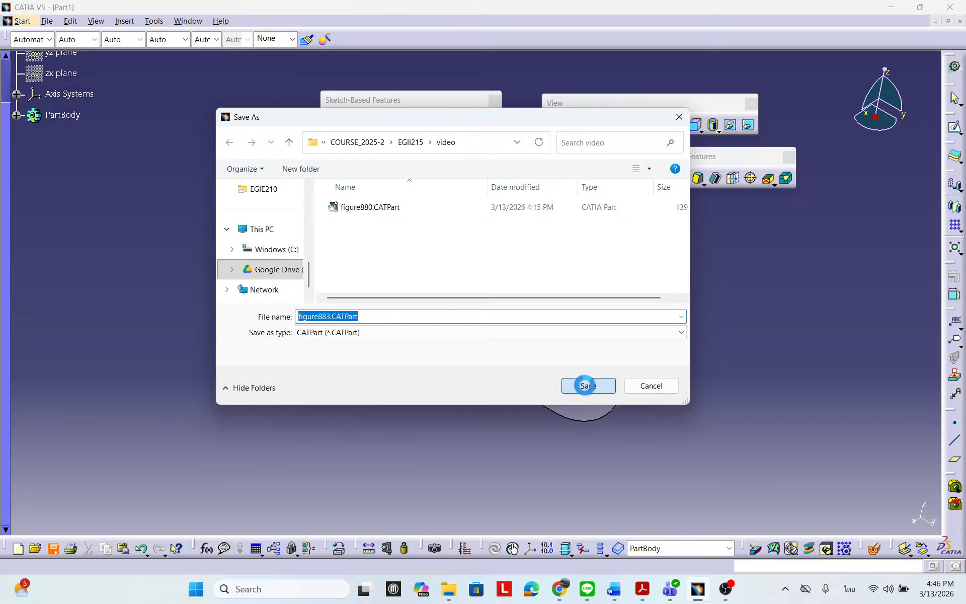
pyautogui.moveTo(529, 251); pyautogui.dragTo(533, 255, button='middle')
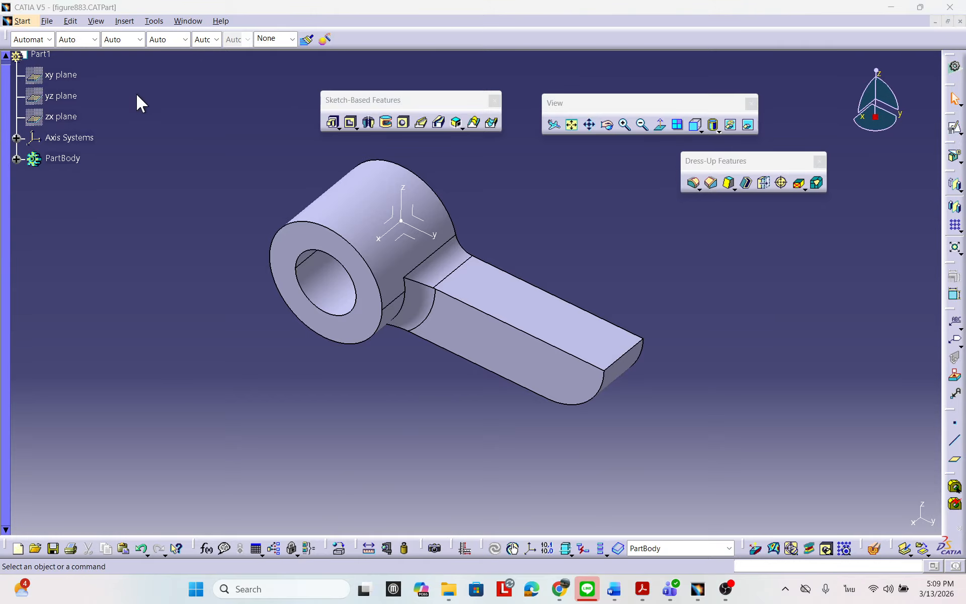
# Create a new Part document, accepting the default name and hybrid design setting.
pyautogui.click(47, 21)
pyautogui.click(60, 38)
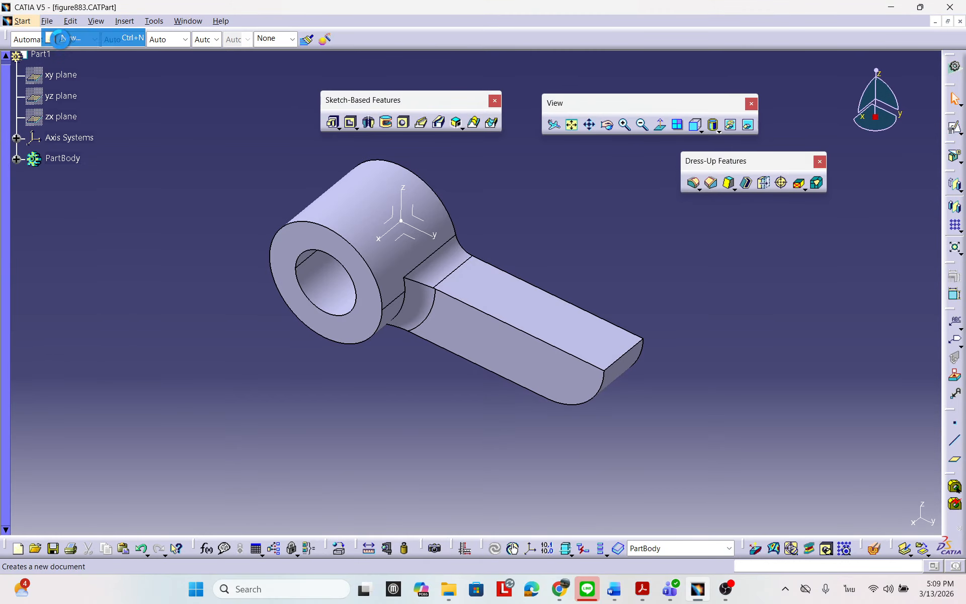
pyautogui.moveTo(560, 234); pyautogui.dragTo(518, 252)
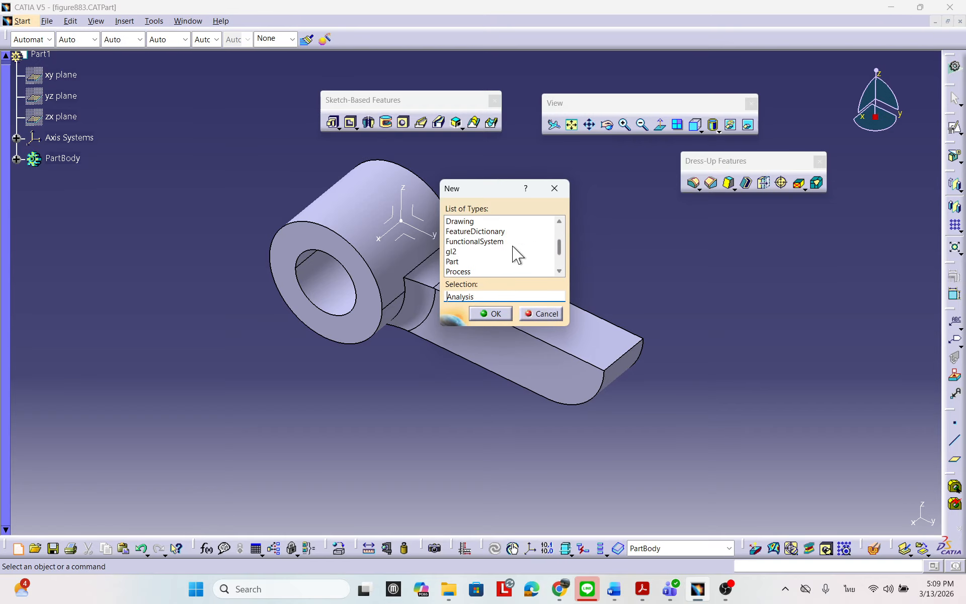
pyautogui.click(453, 261)
pyautogui.click(491, 314)
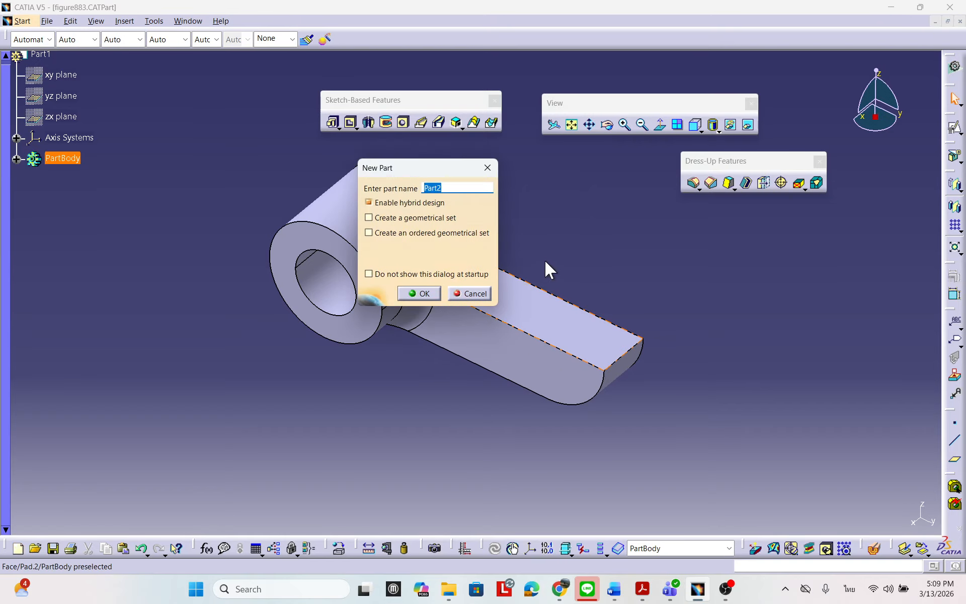
pyautogui.click(426, 295)
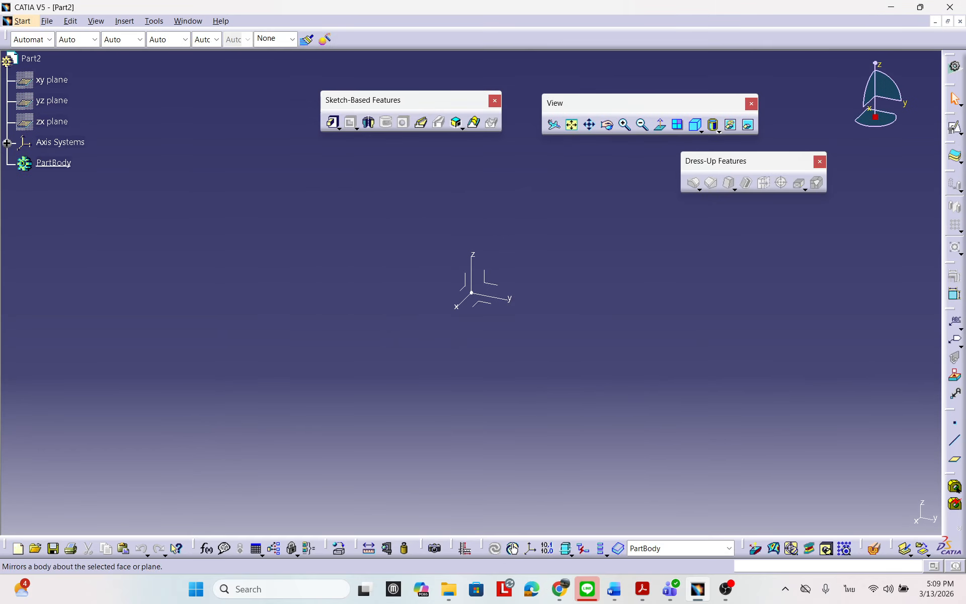
# Switch to Acrobat and examine the dimensioned drawings in exercise2.pdf, including the Figure 8.94 stop plate, and move its window off the modelling area.
pyautogui.hotkey('alt', 'Tab')
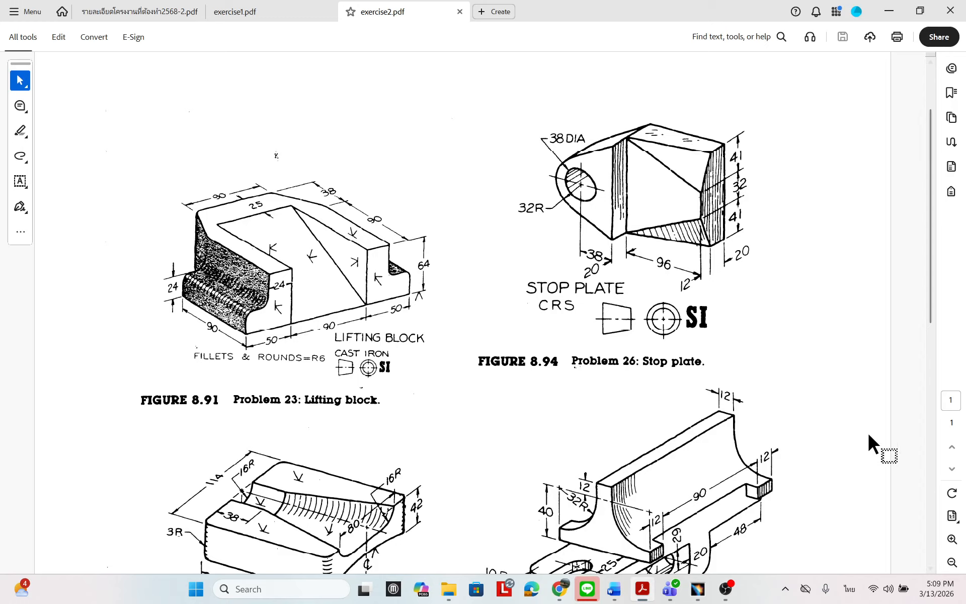
pyautogui.scroll(-2, 667, 359)
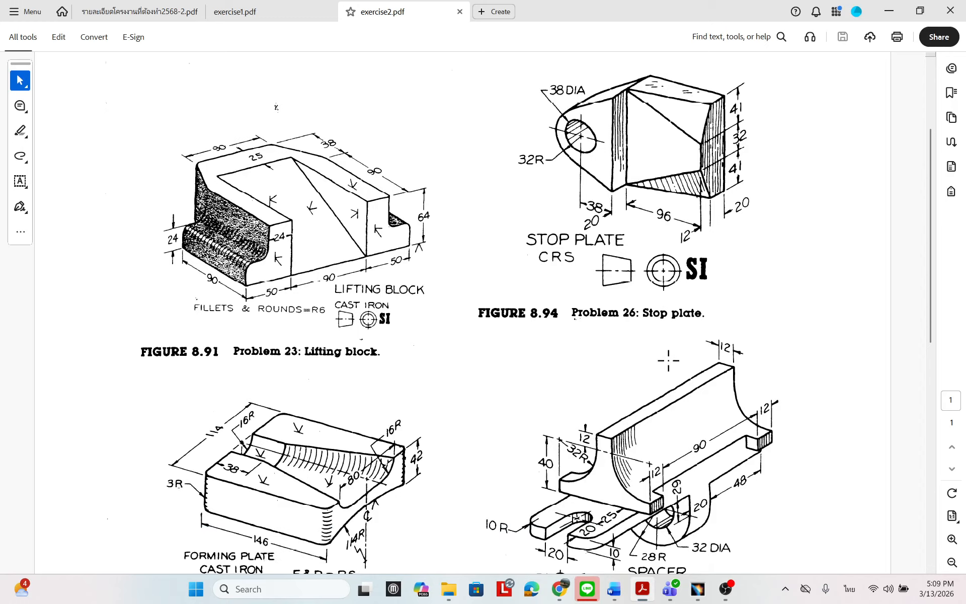
pyautogui.scroll(-3, 669, 360)
pyautogui.scroll(4, 669, 361)
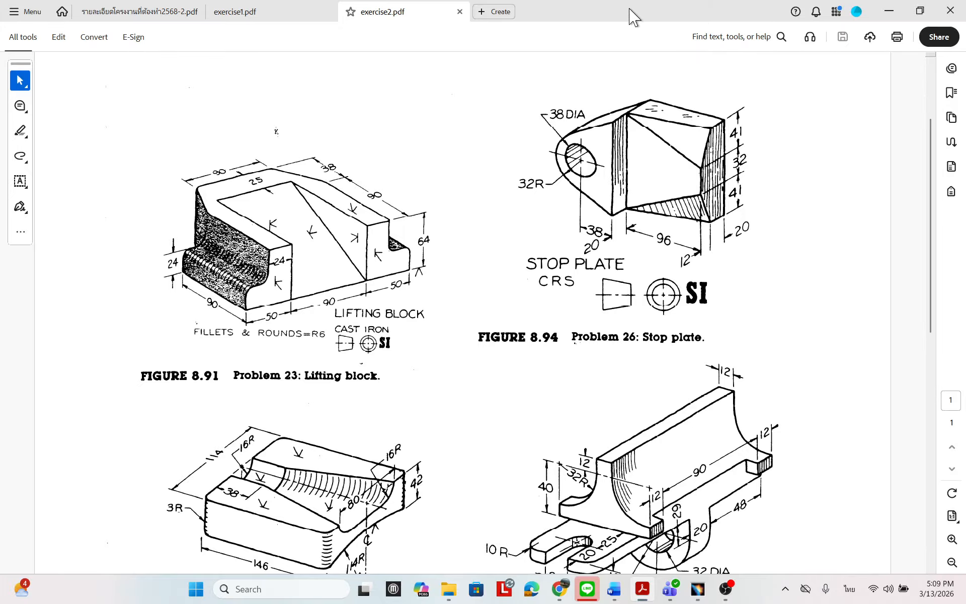
pyautogui.moveTo(629, 10); pyautogui.dragTo(965, 83)
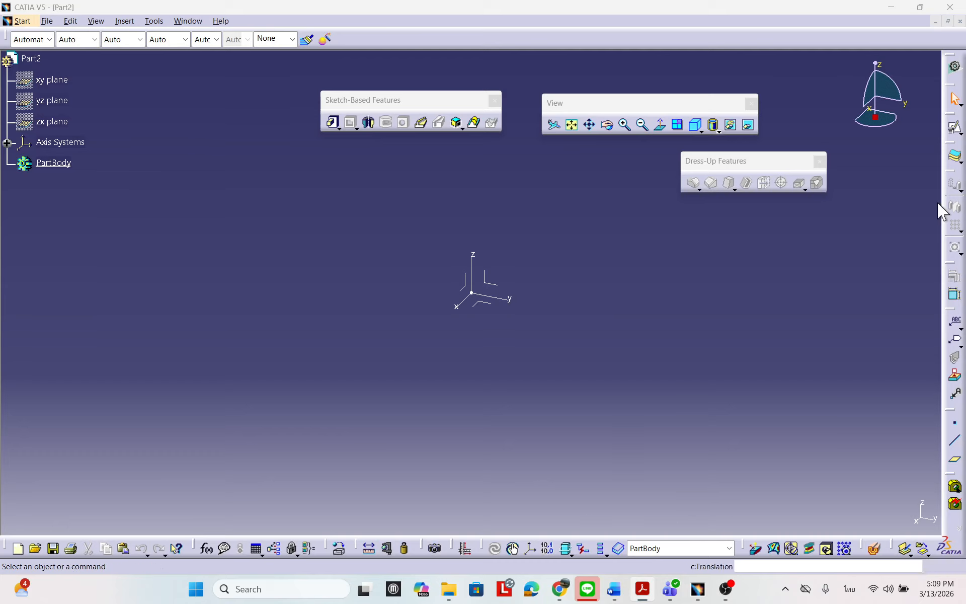
pyautogui.moveTo(511, 291); pyautogui.dragTo(511, 304, button='middle')
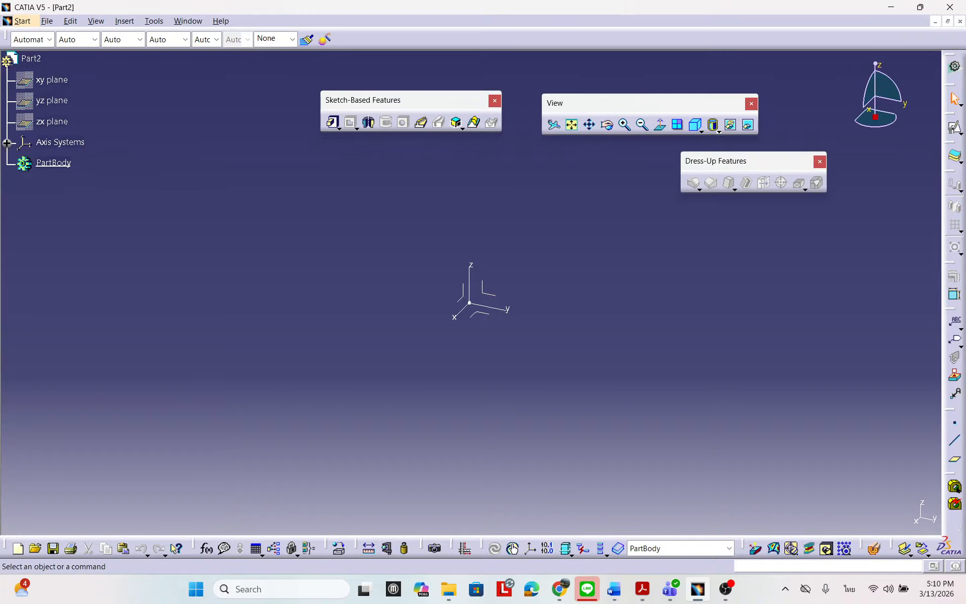
pyautogui.click(643, 589)
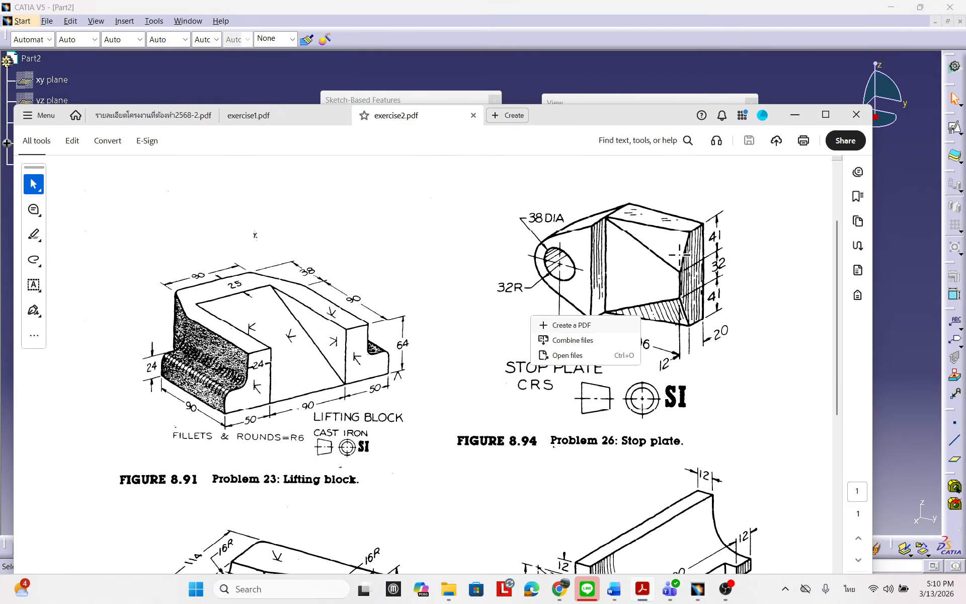
pyautogui.click(614, 239)
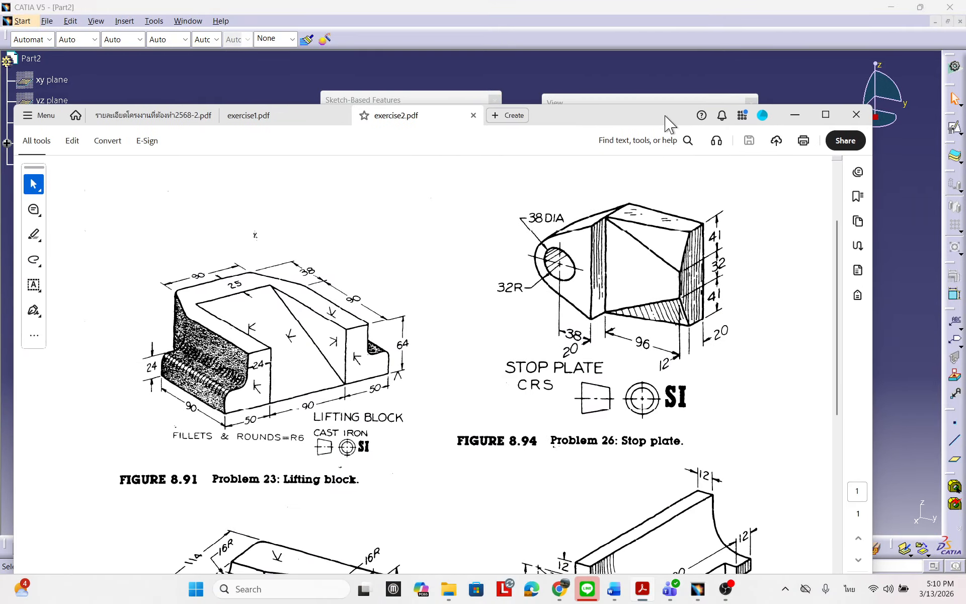
pyautogui.moveTo(578, 125); pyautogui.dragTo(965, 125)
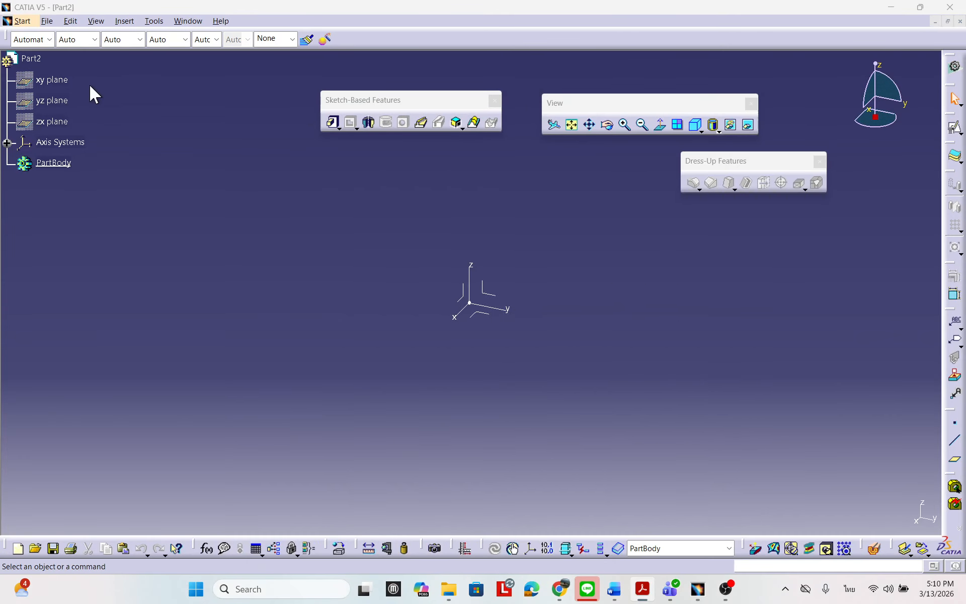
# Start a new sketch on the yz plane of the empty part.
pyautogui.click(959, 130)
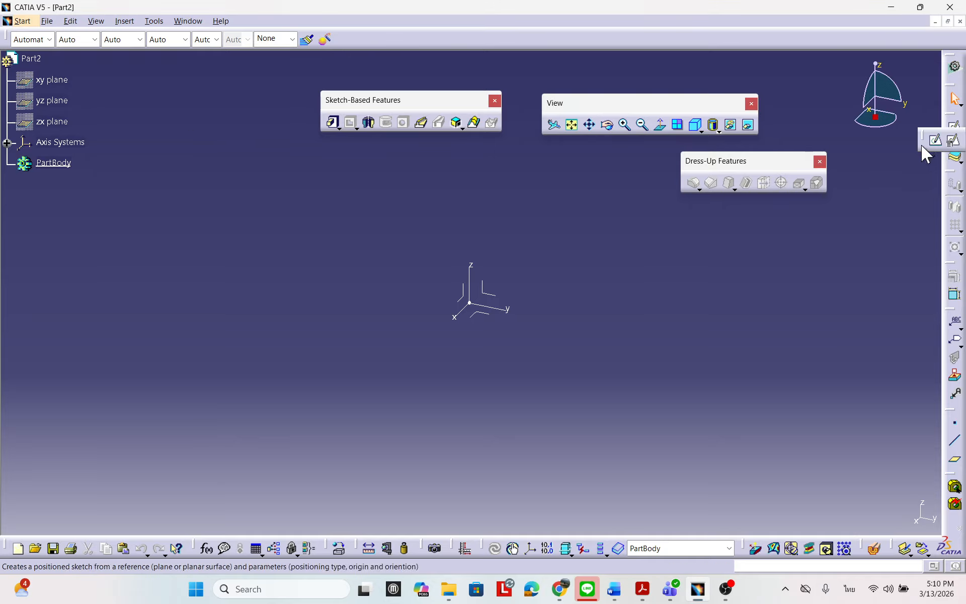
pyautogui.click(935, 140)
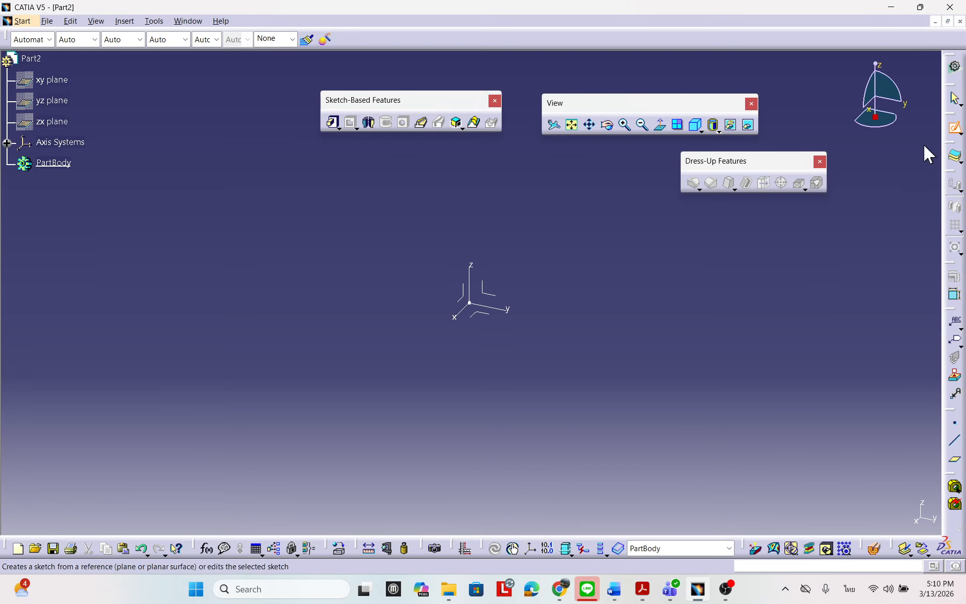
pyautogui.click(56, 101)
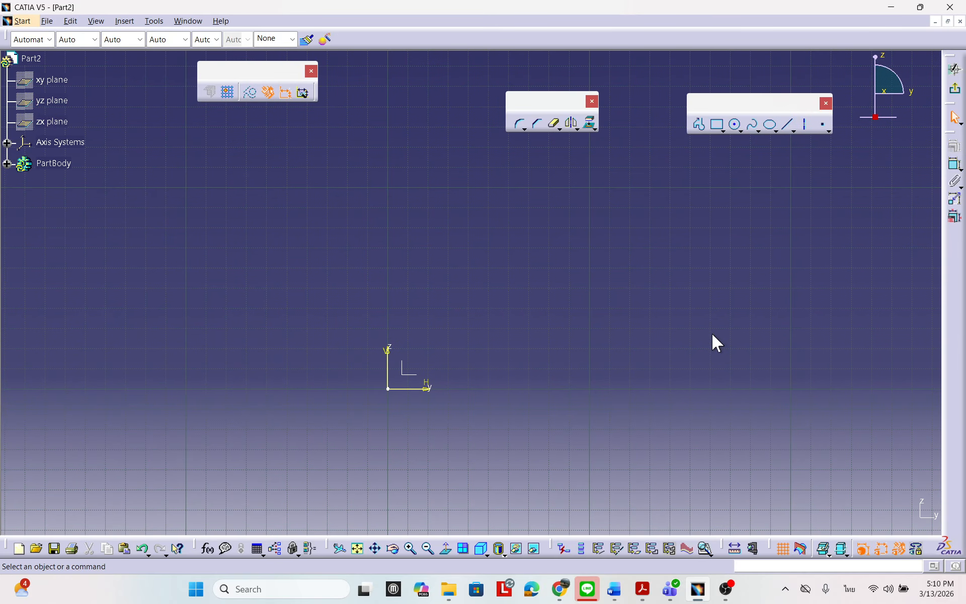
# Switch to Acrobat, examine the Figure 8.94 stop plate drawing enlarged, and move its window off the modelling area.
pyautogui.moveTo(713, 335); pyautogui.dragTo(715, 298, button='middle')
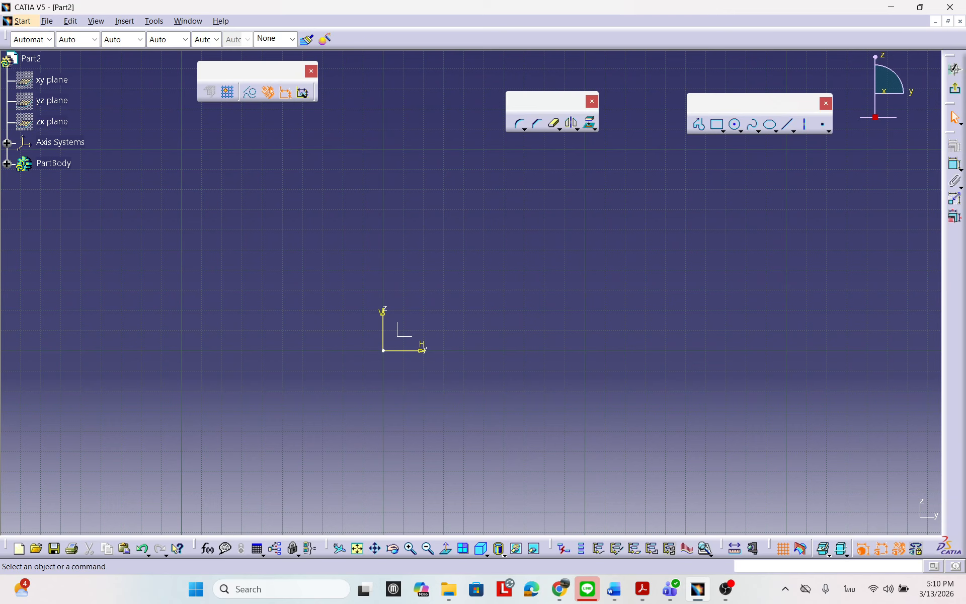
pyautogui.moveTo(479, 416); pyautogui.dragTo(528, 379, button='middle')
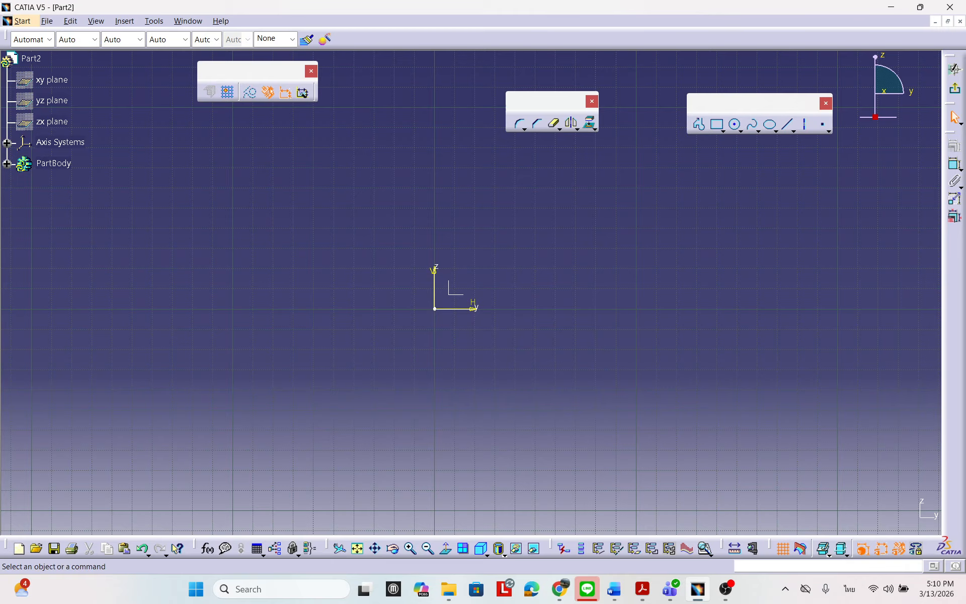
pyautogui.click(643, 589)
pyautogui.moveTo(458, 196); pyautogui.dragTo(578, 107)
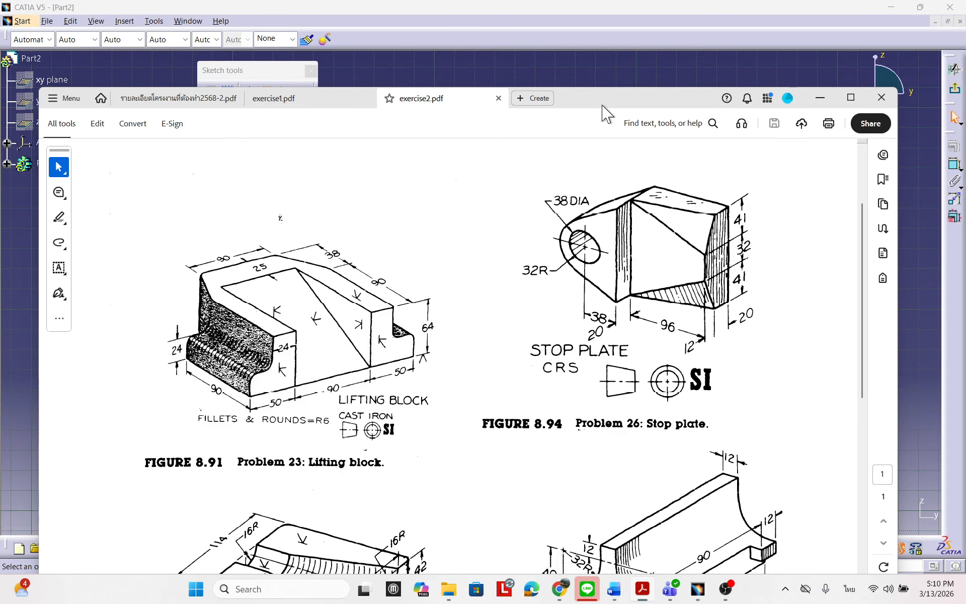
pyautogui.moveTo(622, 106)
pyautogui.mouseDown()
pyautogui.moveTo(650, 98)
pyautogui.moveTo(630, 98)
pyautogui.mouseUp()
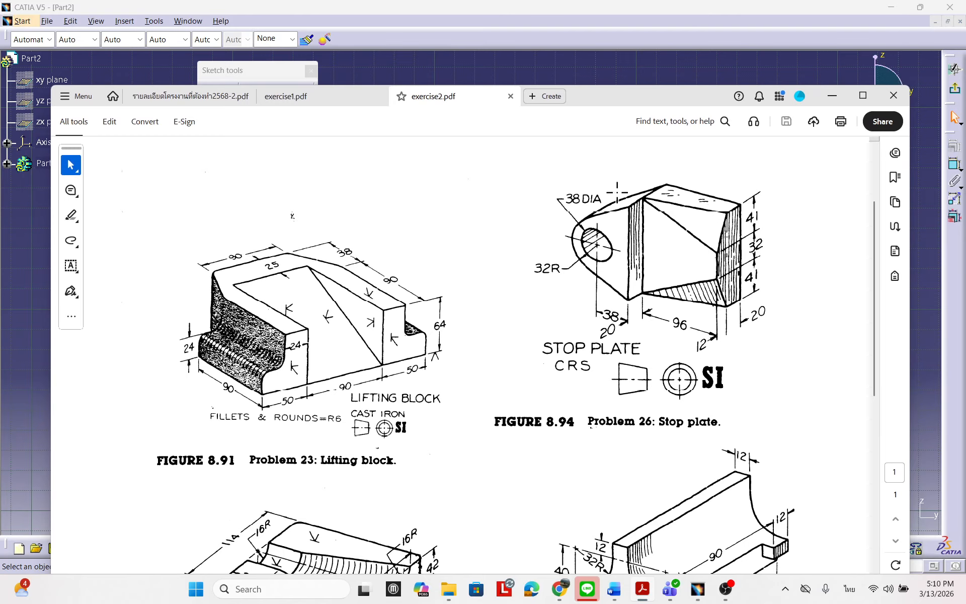
pyautogui.doubleClick(593, 99)
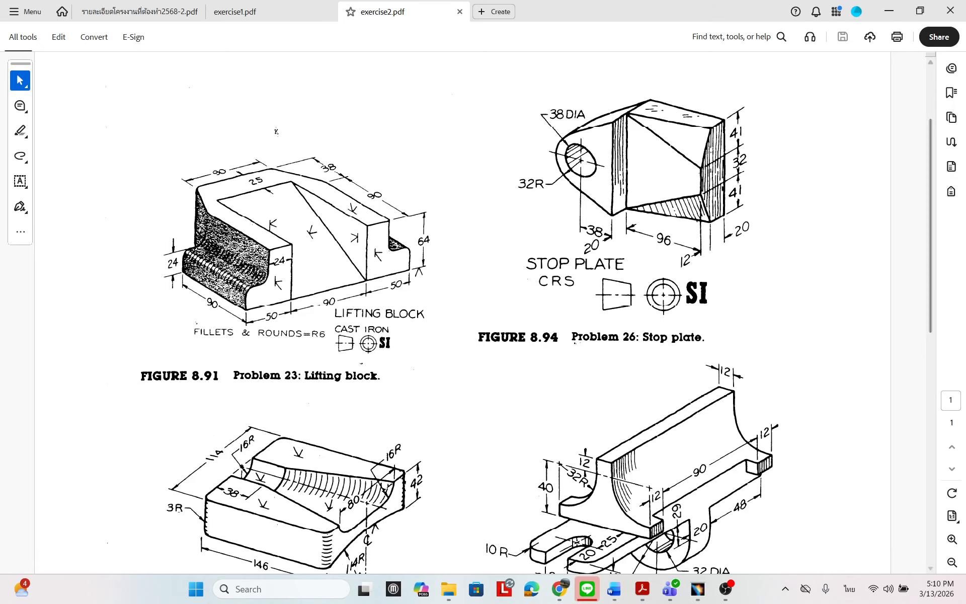
pyautogui.moveTo(568, 18); pyautogui.dragTo(965, 63)
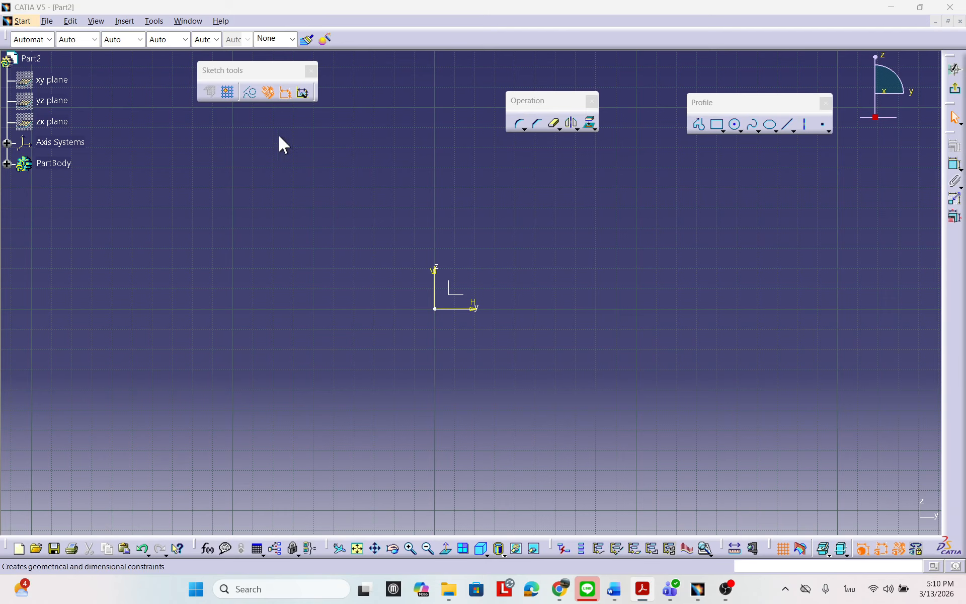
# Set the length unit to Millimeter (mm) in the Parameters and Measure options and accept the settings.
pyautogui.click(154, 21)
pyautogui.click(180, 172)
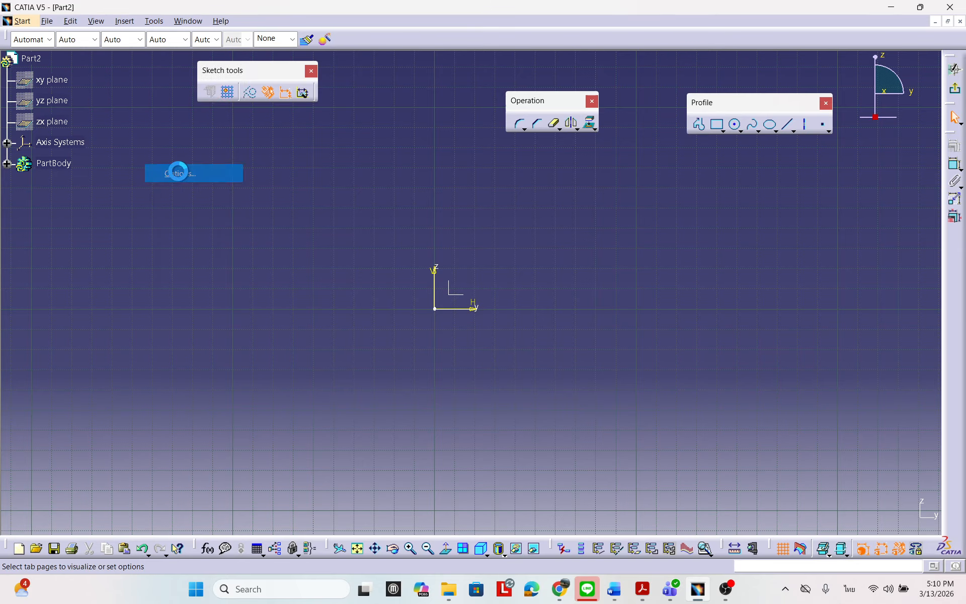
pyautogui.click(460, 226)
pyautogui.scroll(2, 471, 256)
pyautogui.click(466, 242)
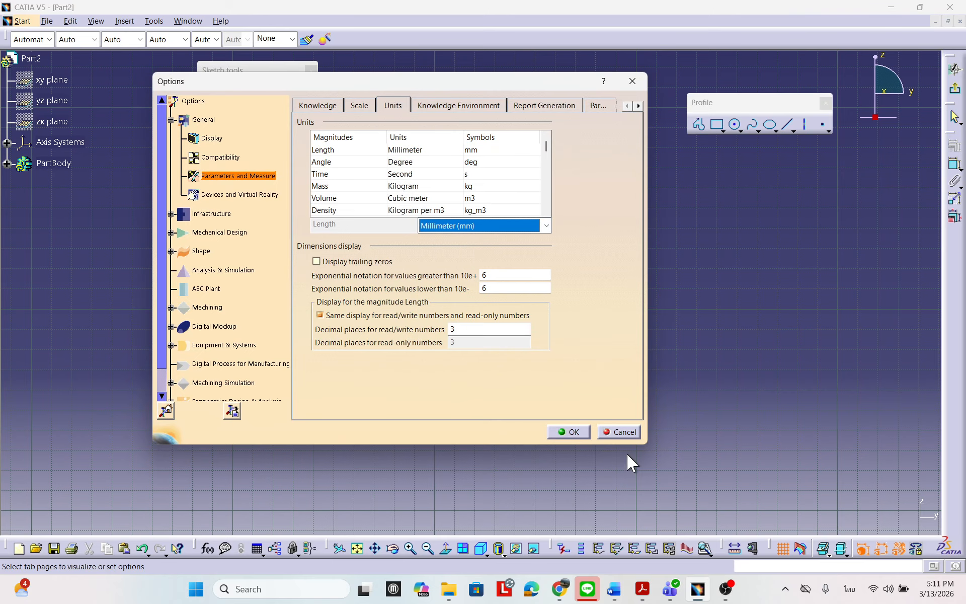
pyautogui.click(574, 433)
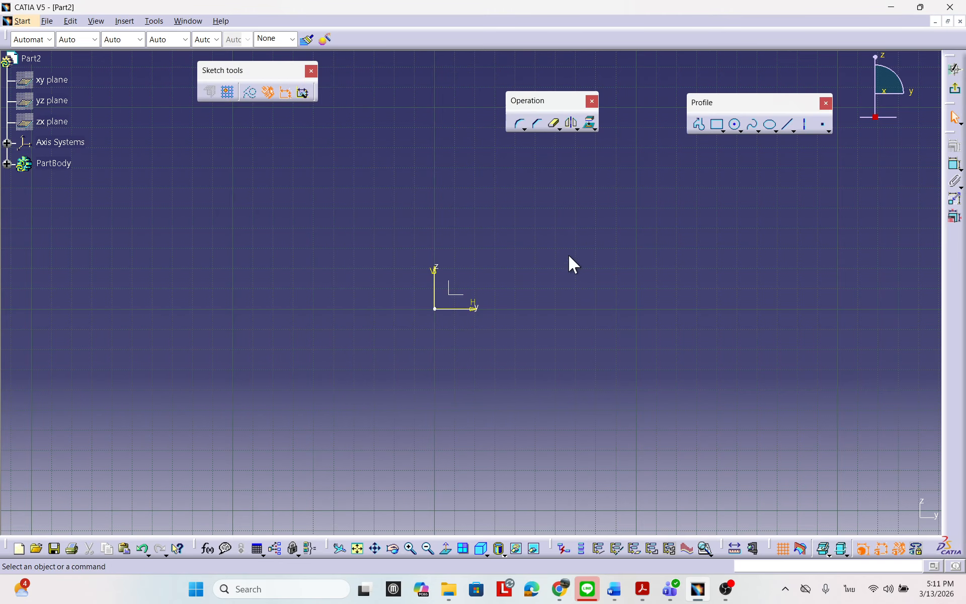
# Sketch a circle about 25 mm in diameter centred on the sketch origin.
pyautogui.moveTo(569, 255); pyautogui.dragTo(572, 268, button='middle')
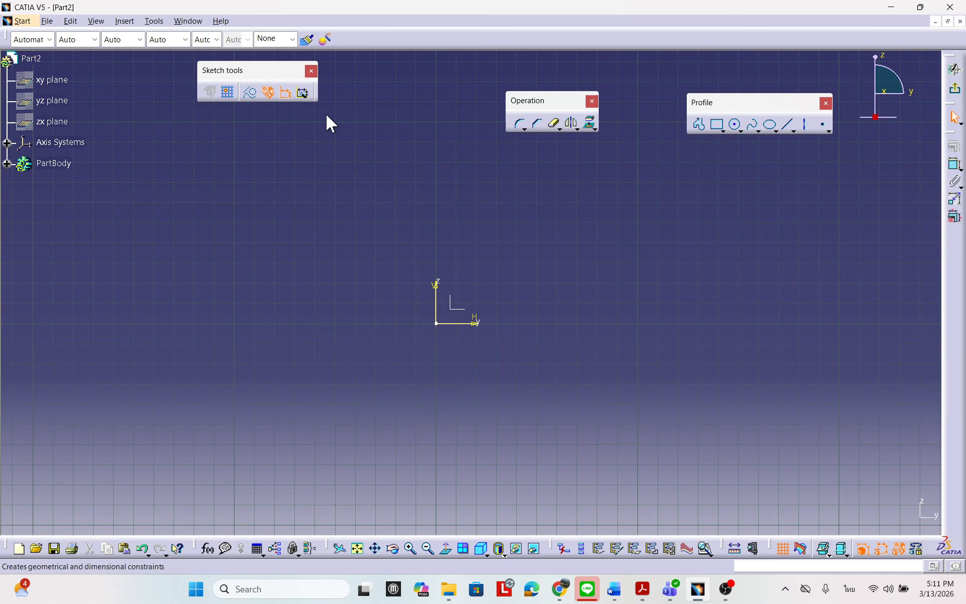
pyautogui.click(736, 124)
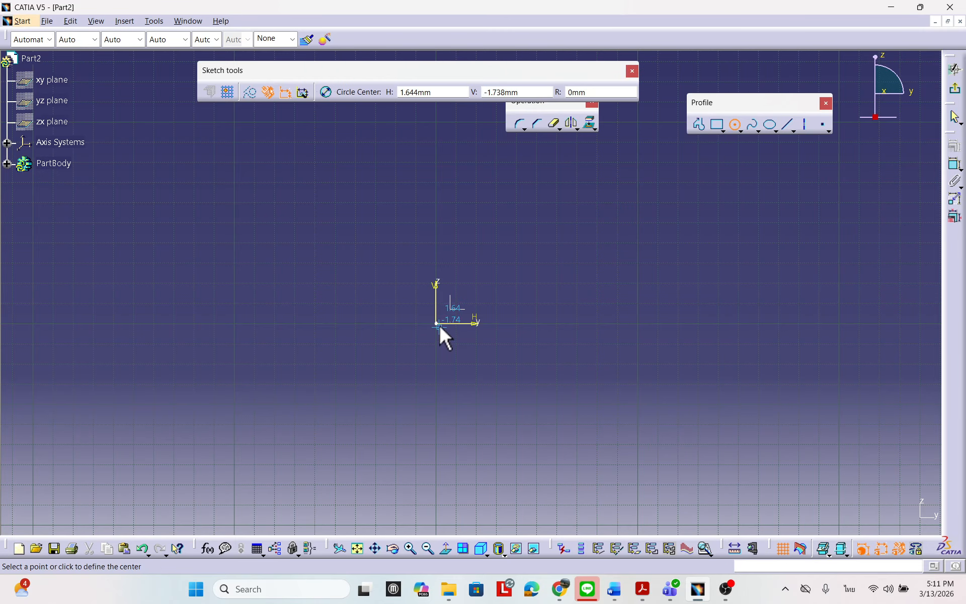
pyautogui.click(437, 323)
pyautogui.click(413, 312)
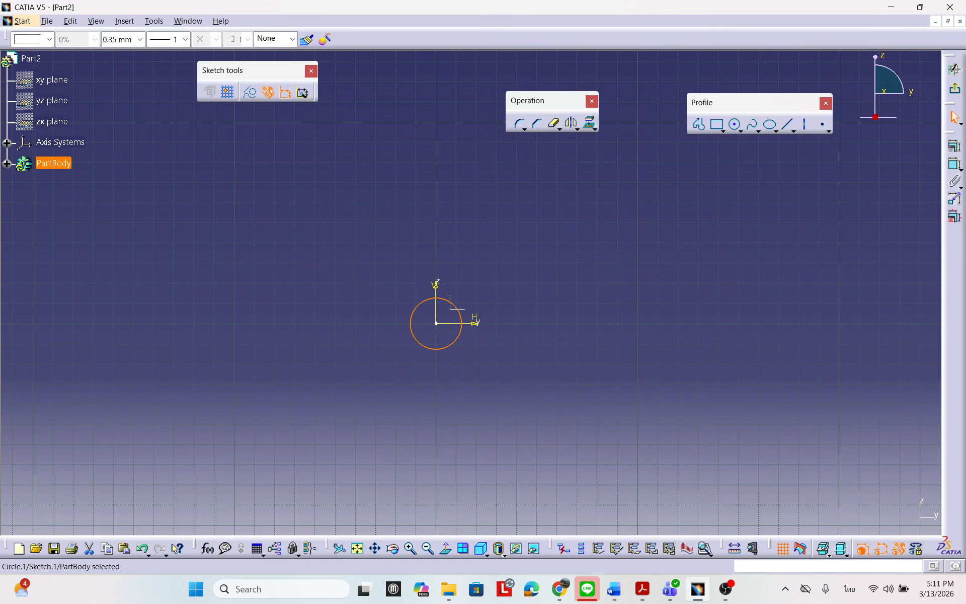
# Consult the stop plate drawing in Acrobat, return to CATIA, and dimension the circle's diameter as 32 mm.
pyautogui.moveTo(965, 307); pyautogui.dragTo(619, 116)
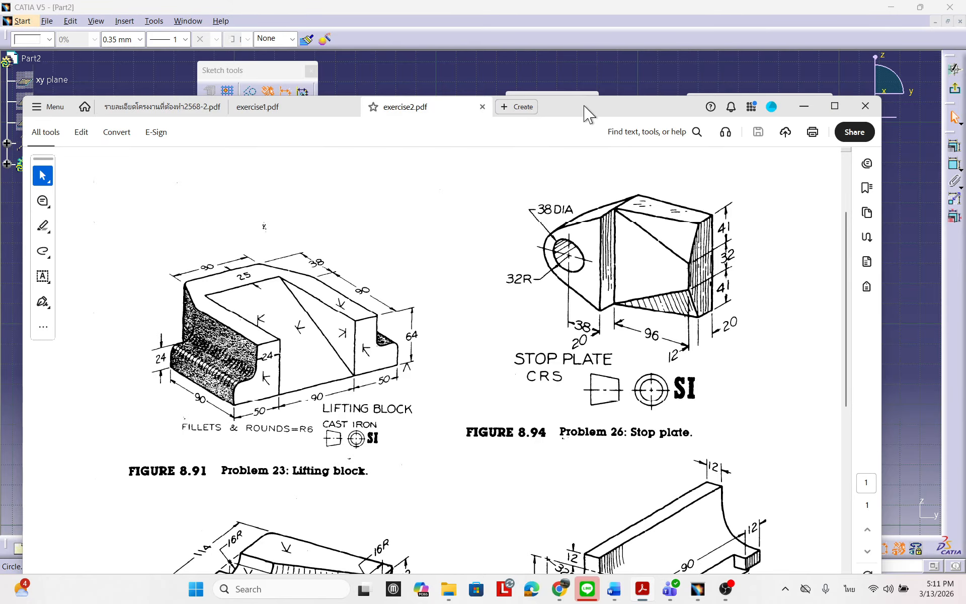
pyautogui.moveTo(583, 107)
pyautogui.mouseDown()
pyautogui.moveTo(588, 85)
pyautogui.moveTo(965, 86)
pyautogui.mouseUp()
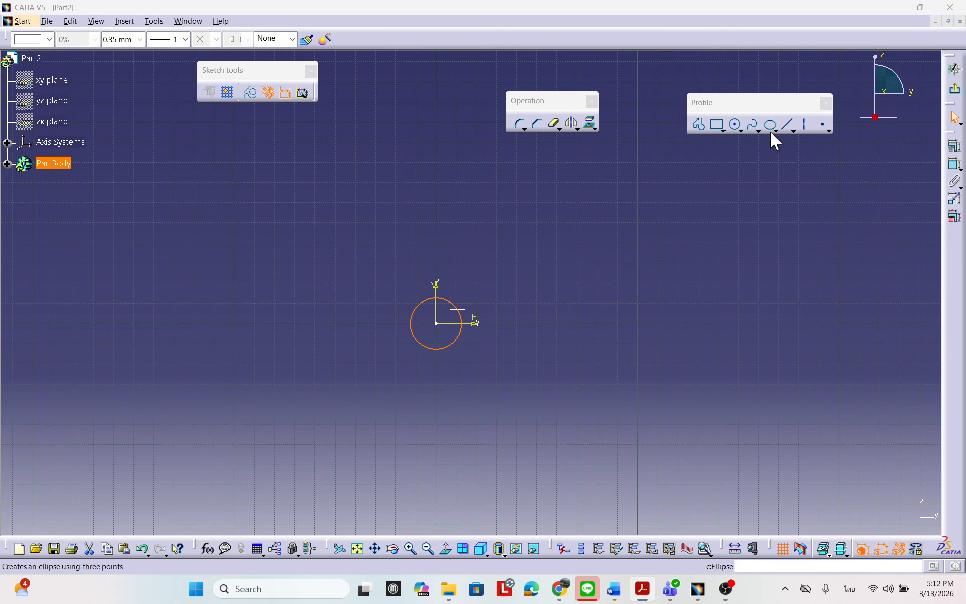
pyautogui.click(733, 125)
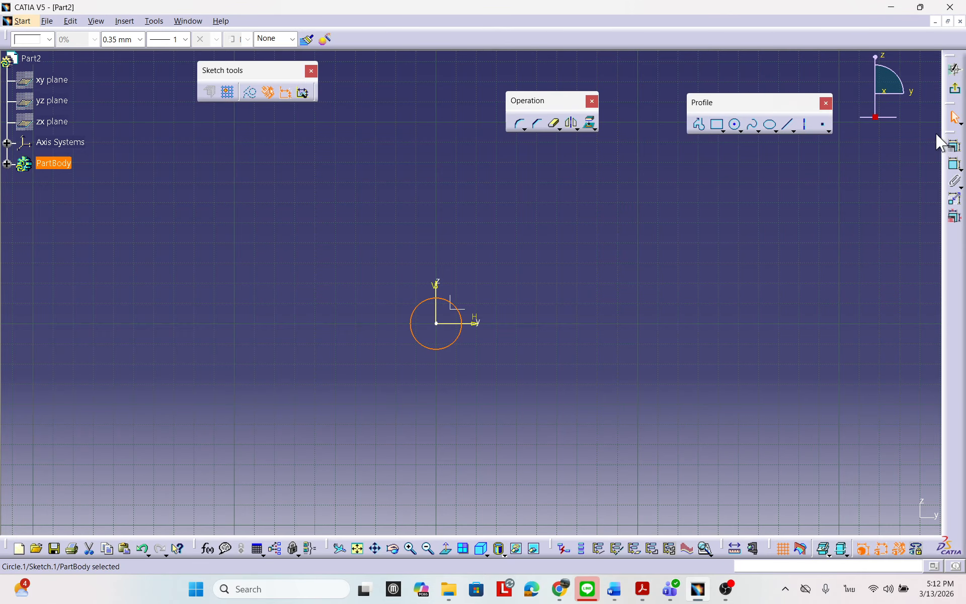
pyautogui.click(954, 162)
pyautogui.click(494, 262)
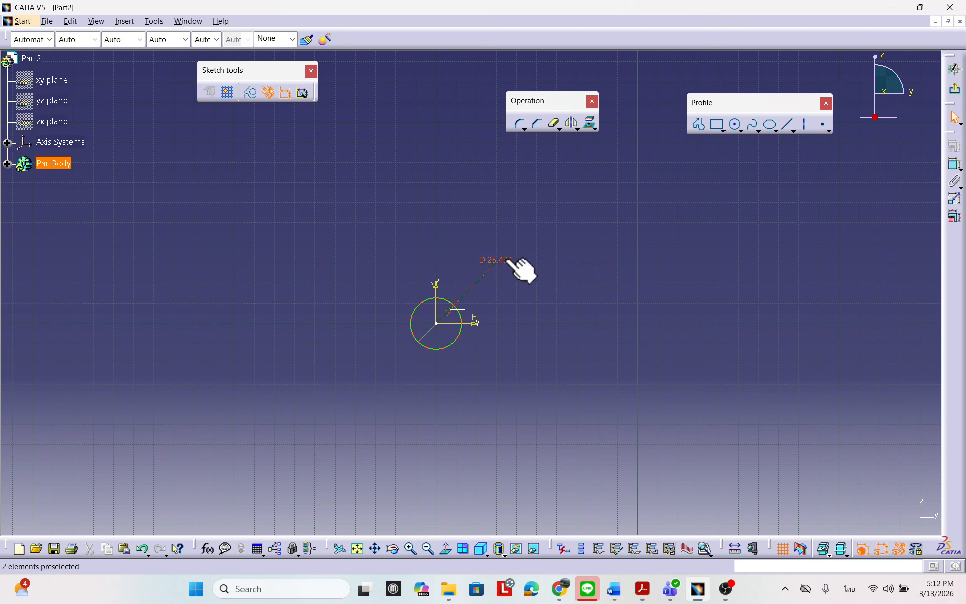
pyautogui.doubleClick(510, 261)
pyautogui.write('3')
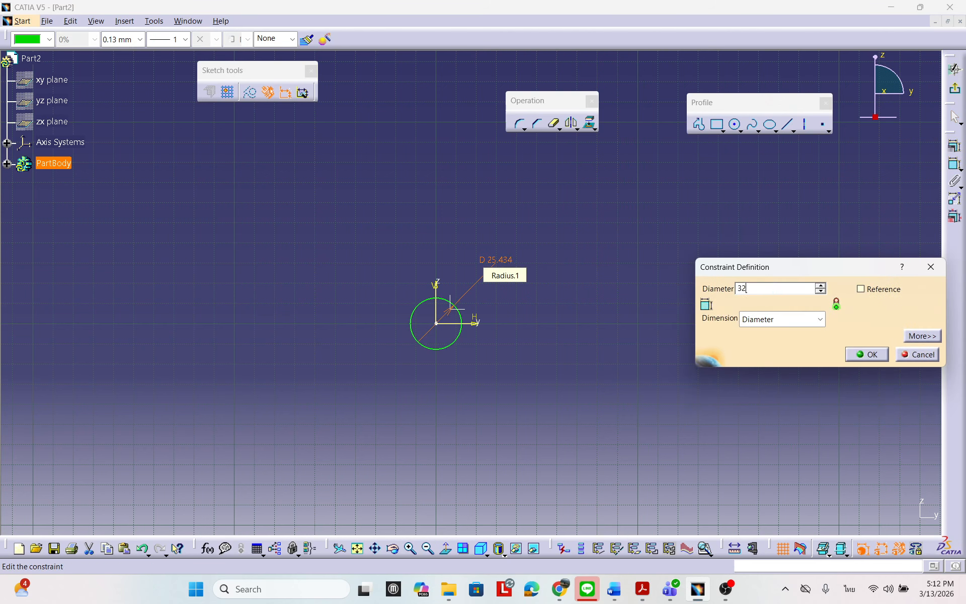
pyautogui.write('2')
pyautogui.press('Return')
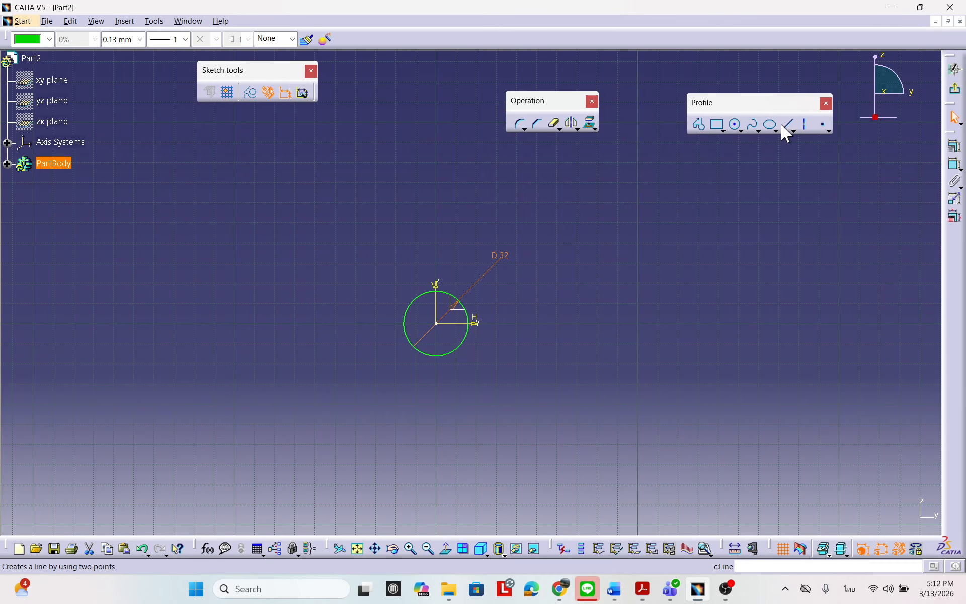
# Sketch a closed profile around the circle: a vertical line about 39 mm from the vertical axis, two sloping lines and a tangent arc about 27 mm in radius.
pyautogui.click(700, 126)
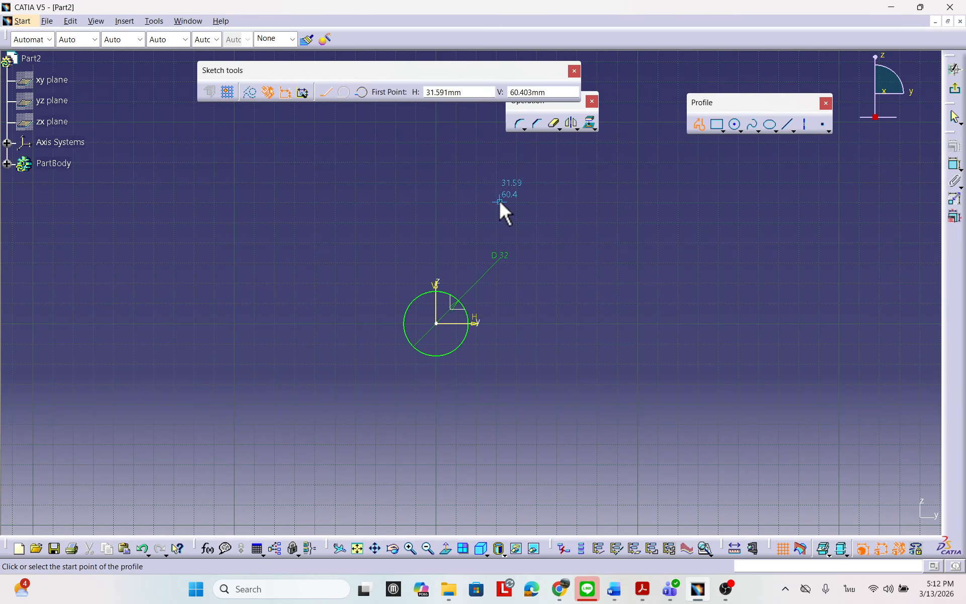
pyautogui.click(515, 200)
pyautogui.click(514, 443)
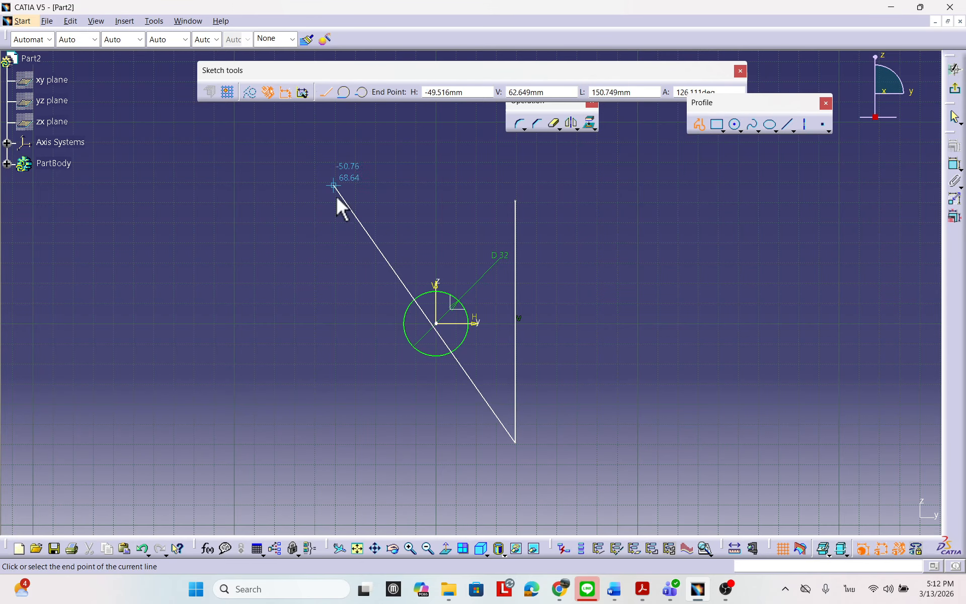
pyautogui.click(380, 367)
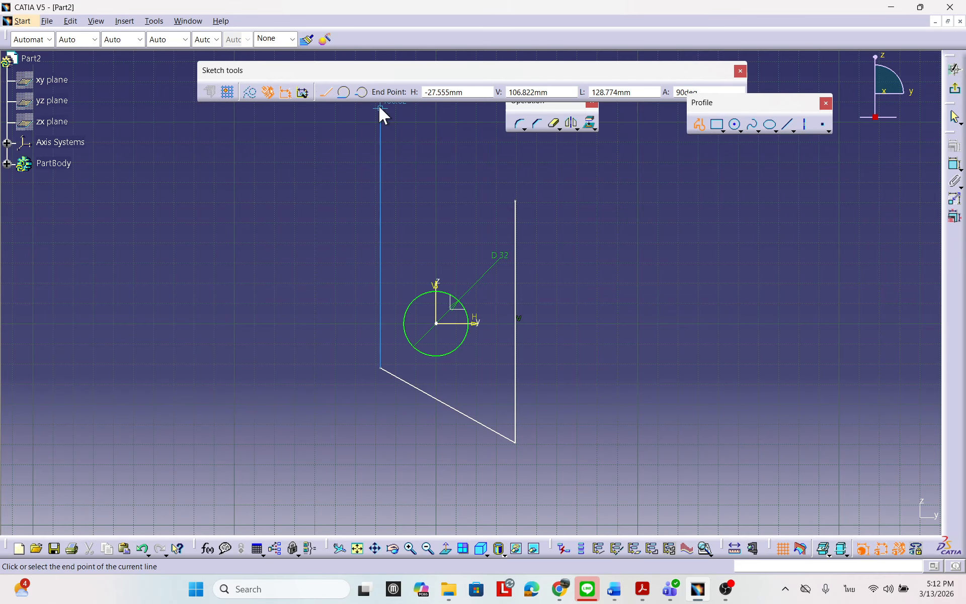
pyautogui.click(344, 93)
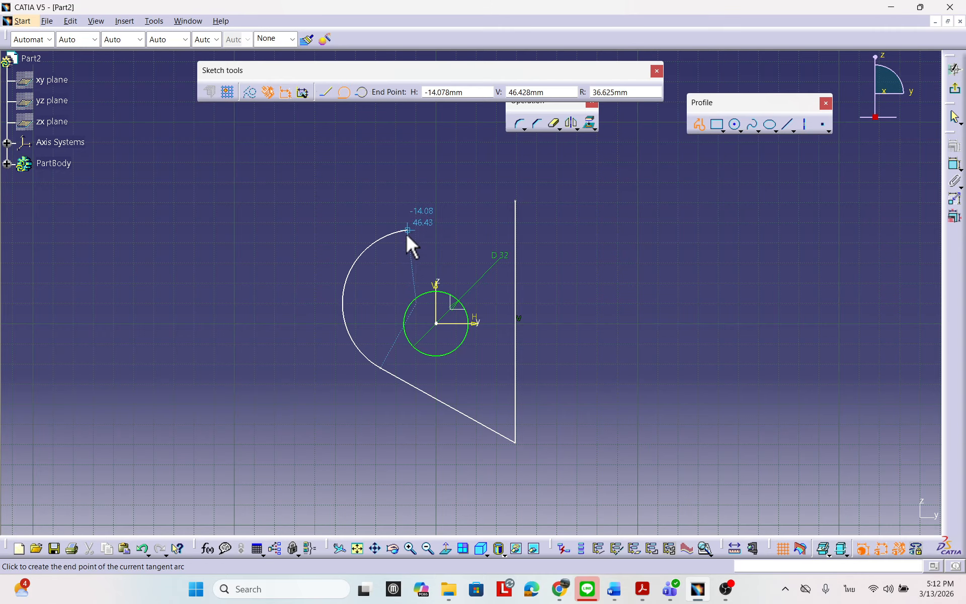
pyautogui.click(381, 272)
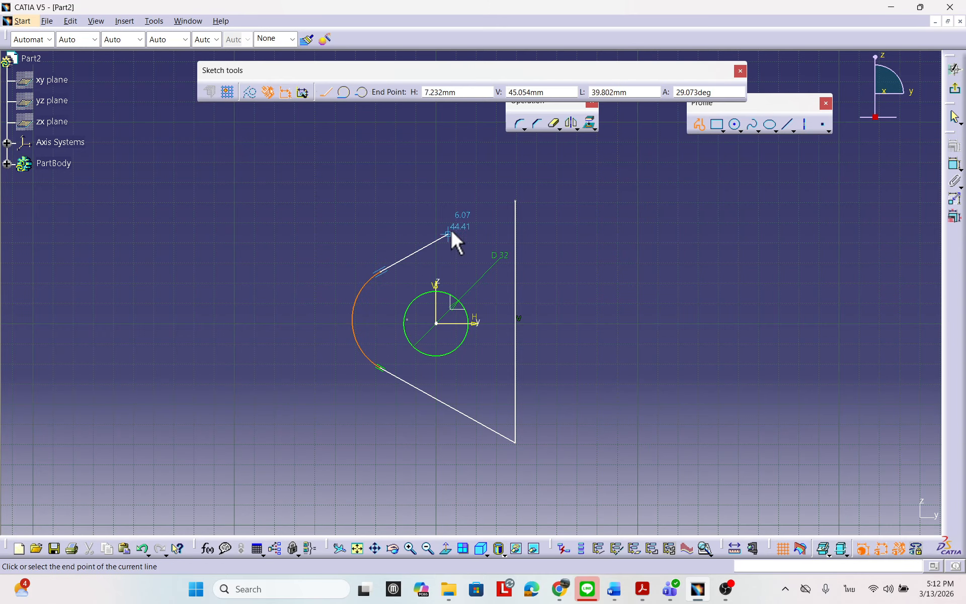
pyautogui.click(517, 199)
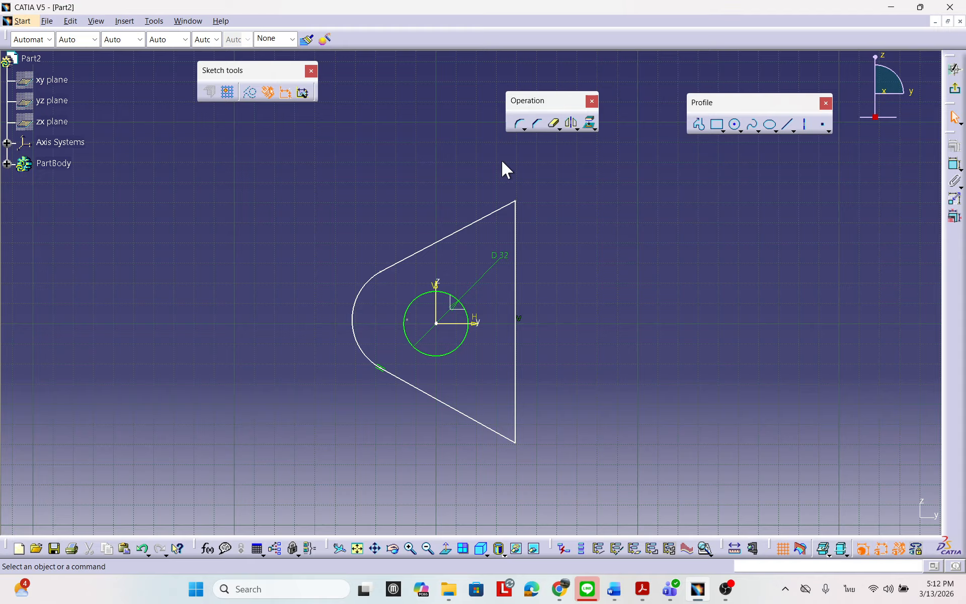
# Dimension the distance between the vertical axis and the profile's vertical line and set it to 38 mm.
pyautogui.click(956, 166)
pyautogui.click(435, 297)
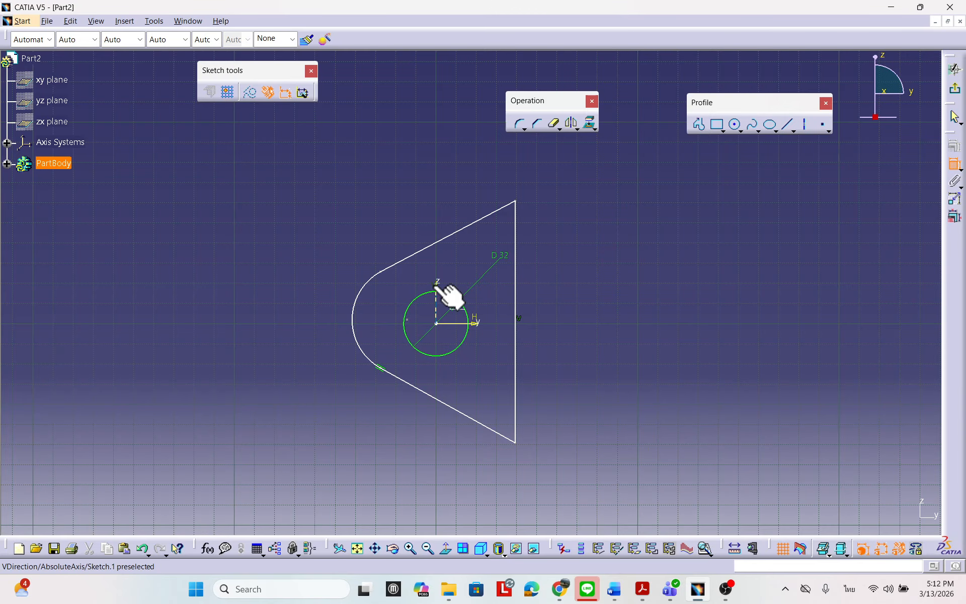
pyautogui.click(516, 237)
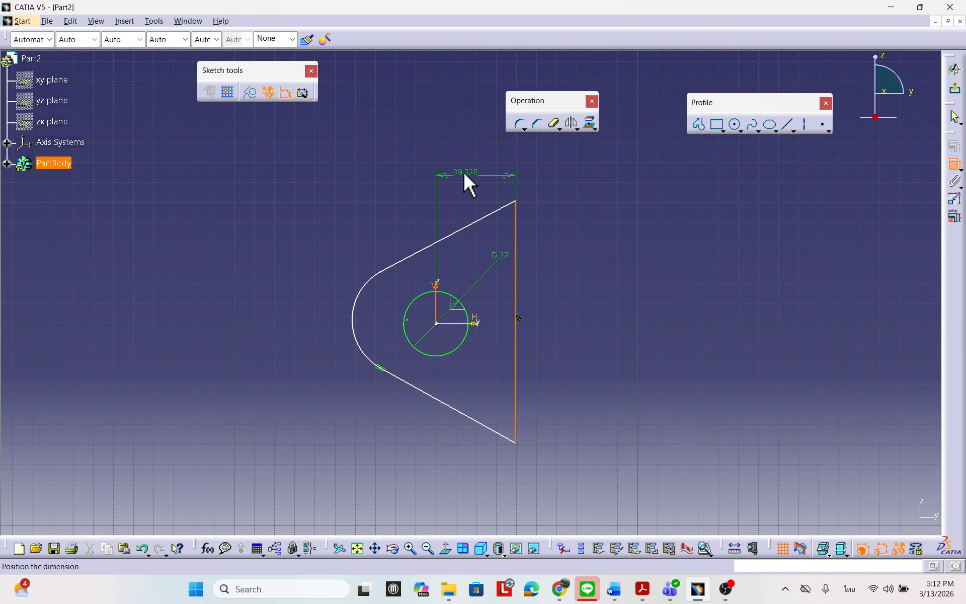
pyautogui.click(463, 171)
pyautogui.doubleClick(467, 173)
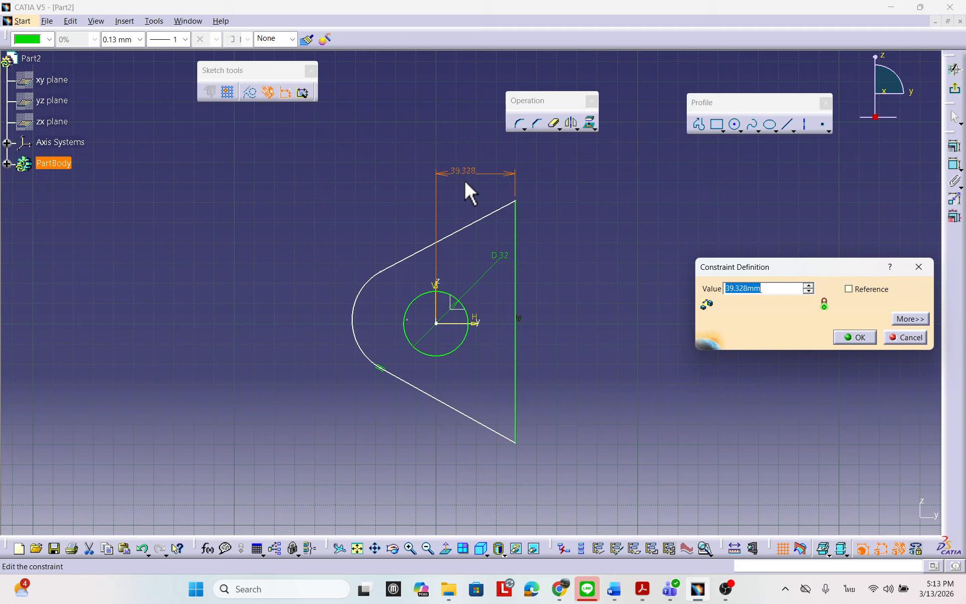
pyautogui.write('38')
pyautogui.click(855, 337)
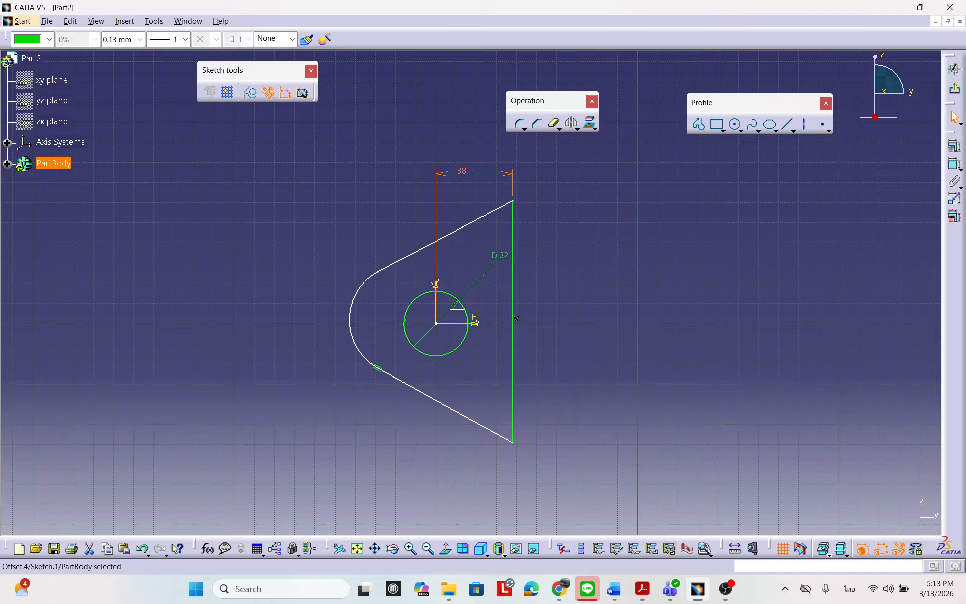
# Check the hole size in the Acrobat drawing, set the circle's diameter to 38 mm in CATIA, and reposition its dimension.
pyautogui.hotkey('alt', 'Tab')
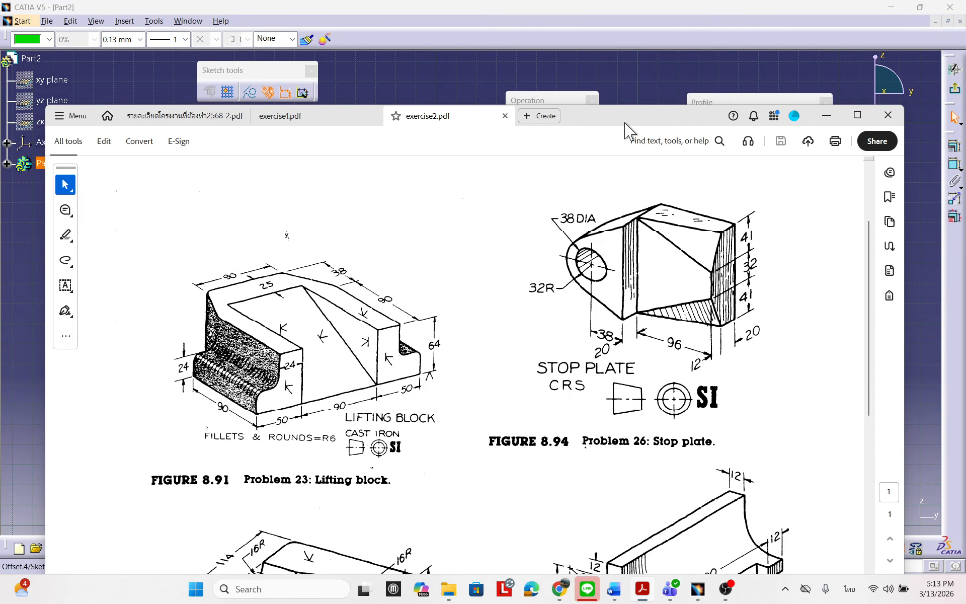
pyautogui.click(826, 115)
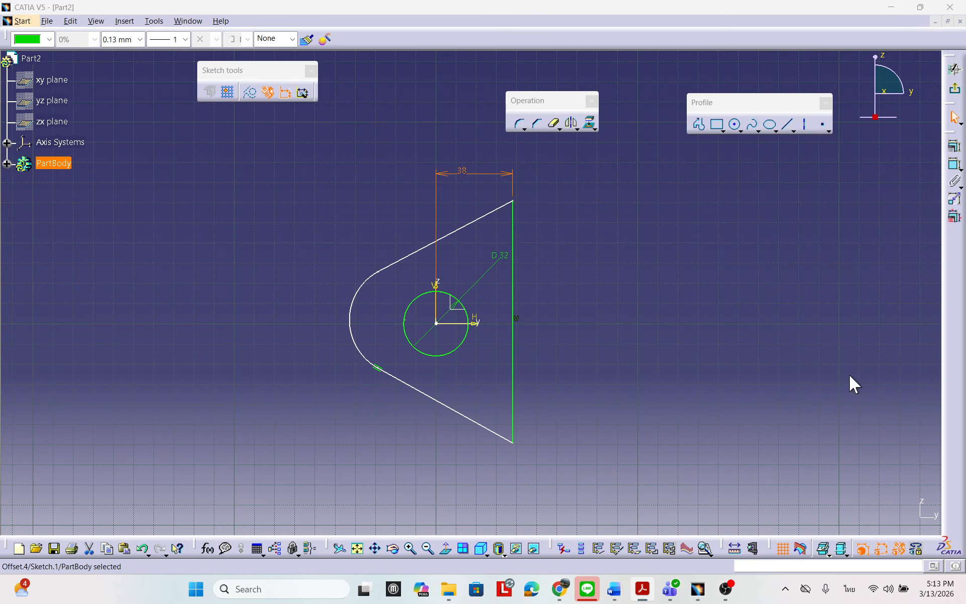
pyautogui.doubleClick(508, 259)
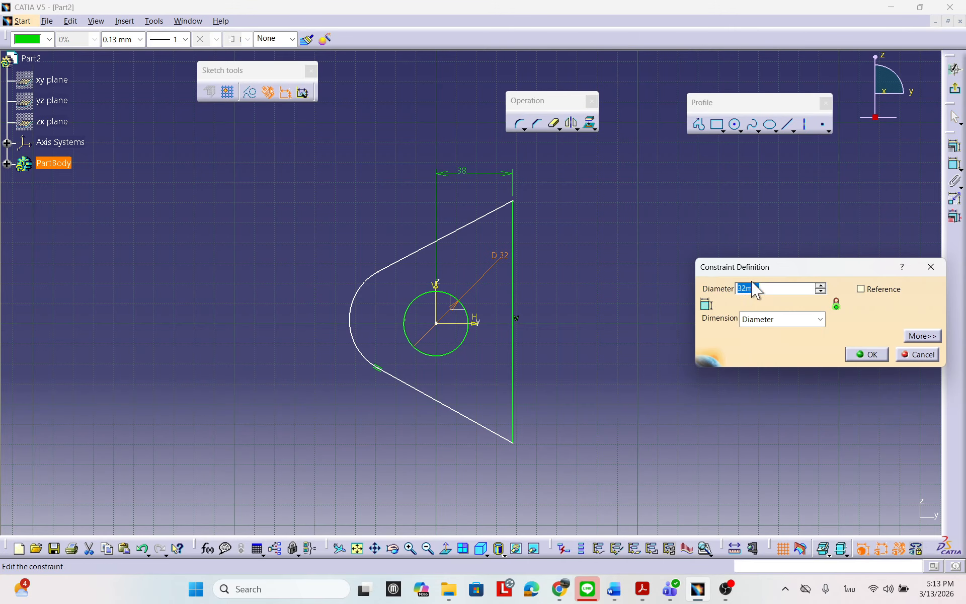
pyautogui.write('38')
pyautogui.click(866, 355)
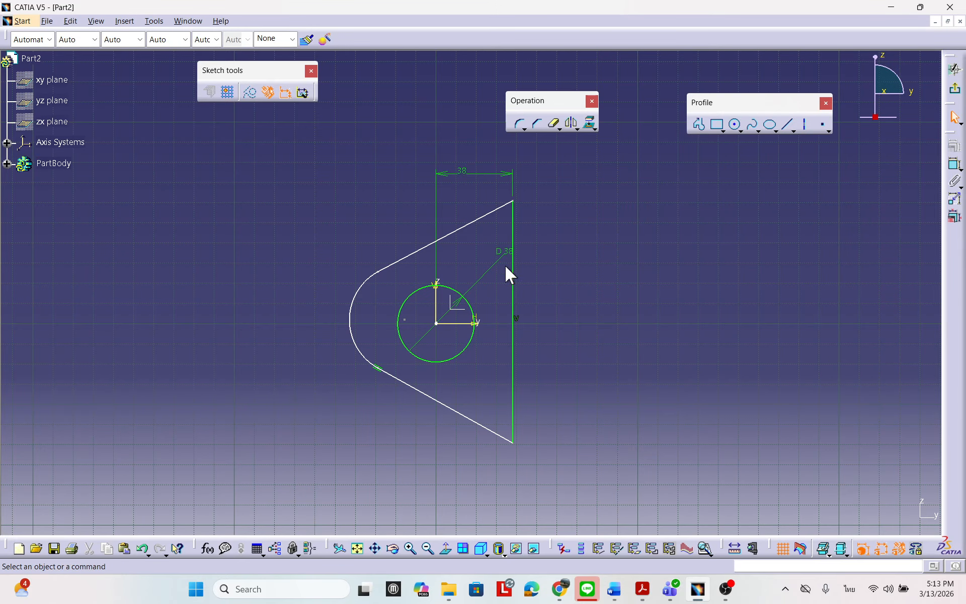
pyautogui.moveTo(509, 254); pyautogui.dragTo(495, 262)
pyautogui.click(647, 321)
# Dimension the radius of the profile's arc, then check the required radius in the Acrobat stop plate drawing and return to CATIA.
pyautogui.click(955, 164)
pyautogui.click(355, 311)
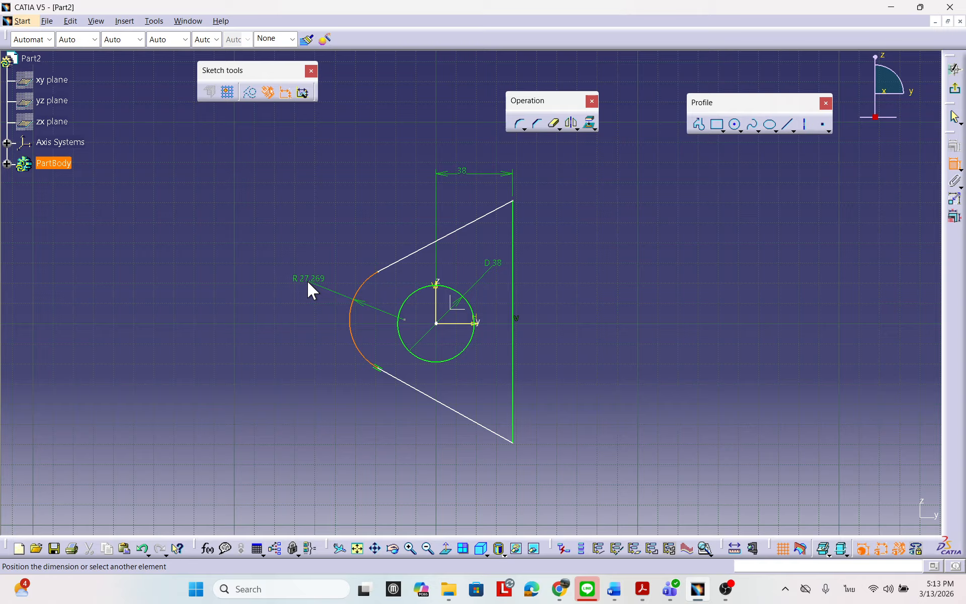
pyautogui.click(307, 295)
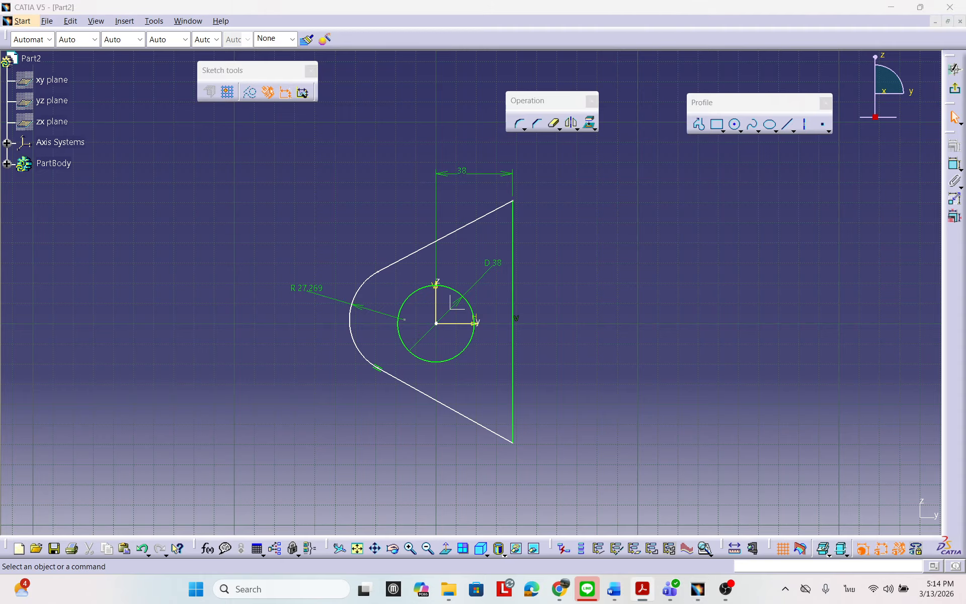
pyautogui.moveTo(965, 222)
pyautogui.mouseDown()
pyautogui.moveTo(257, 455)
pyautogui.moveTo(342, 181)
pyautogui.moveTo(375, 141)
pyautogui.mouseUp()
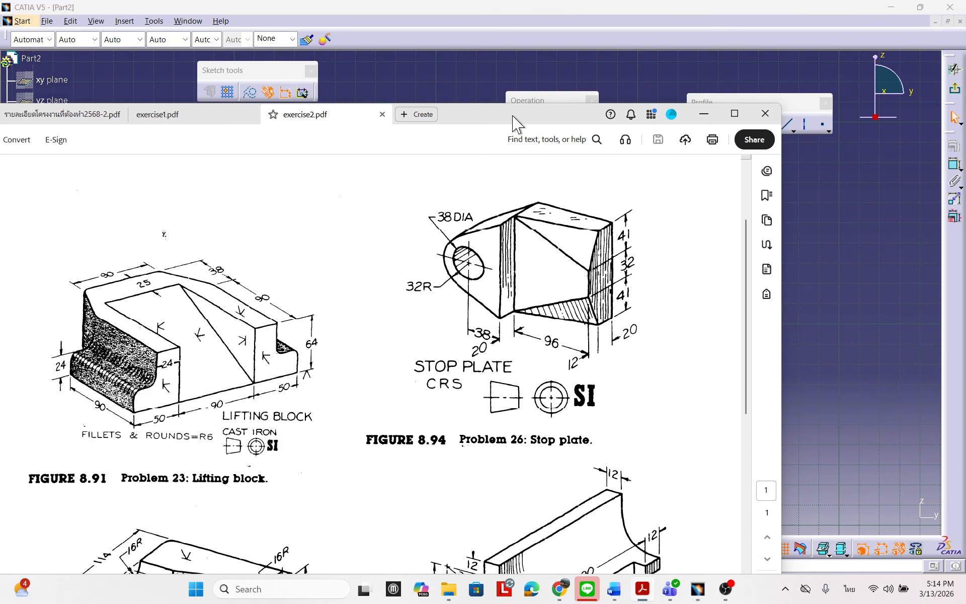
pyautogui.moveTo(513, 121); pyautogui.dragTo(514, 113)
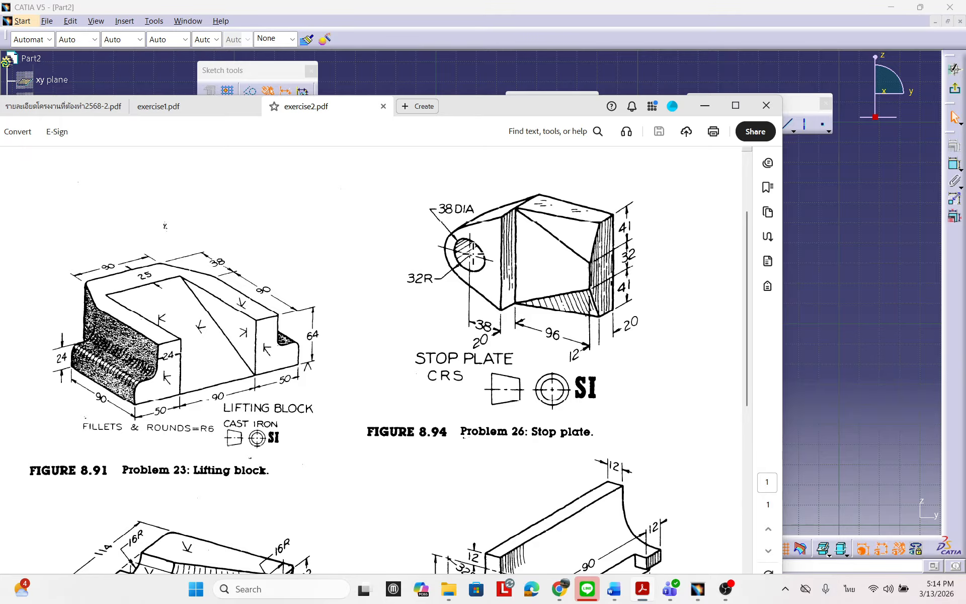
pyautogui.moveTo(492, 111); pyautogui.dragTo(965, 108)
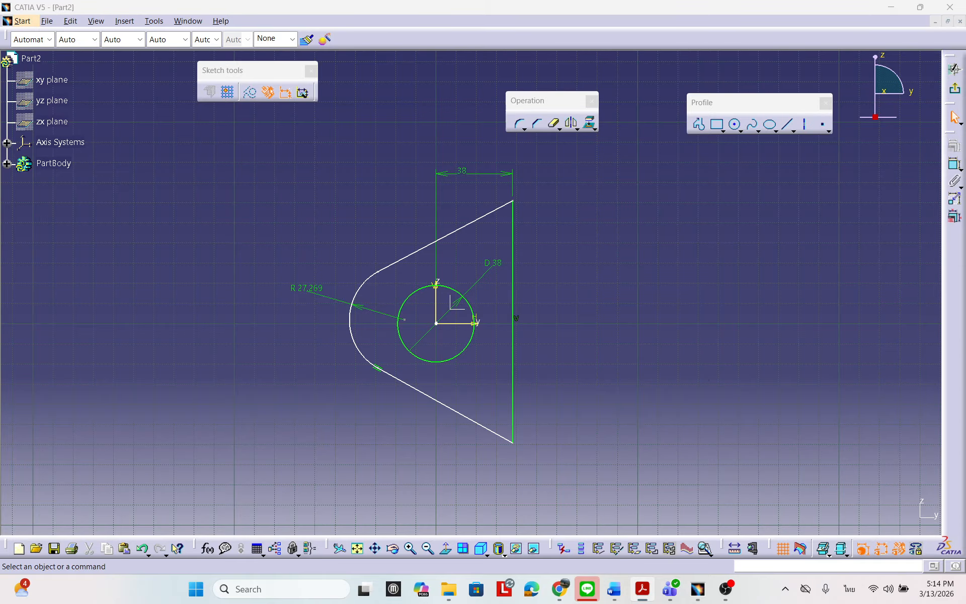
# Apply a coincidence constraint between the centre of the profile's arc and the sketch origin at the circle's centre.
pyautogui.click(405, 320)
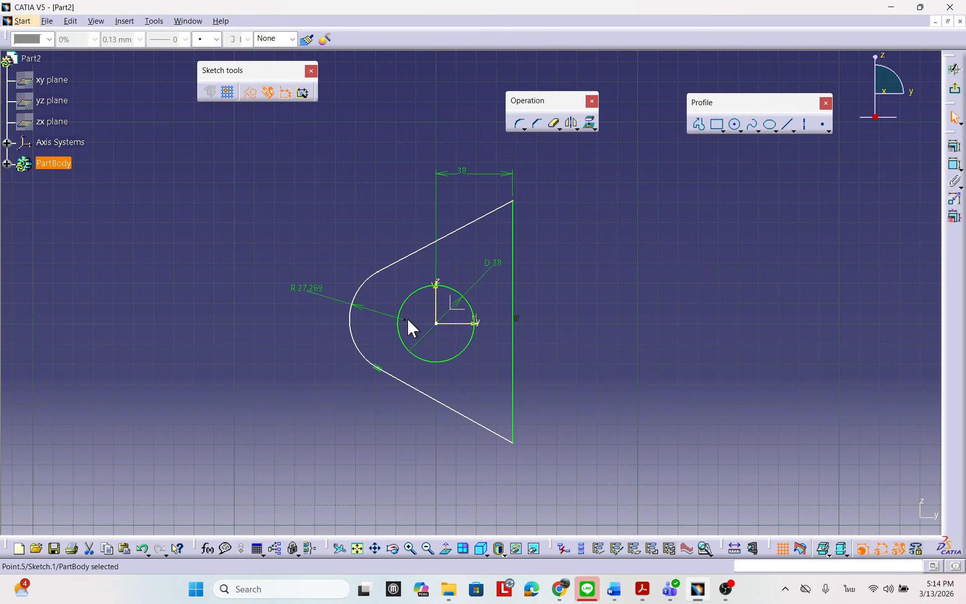
pyautogui.keyDown('ctrl'); pyautogui.click(438, 324); pyautogui.keyUp('ctrl')
pyautogui.click(955, 146)
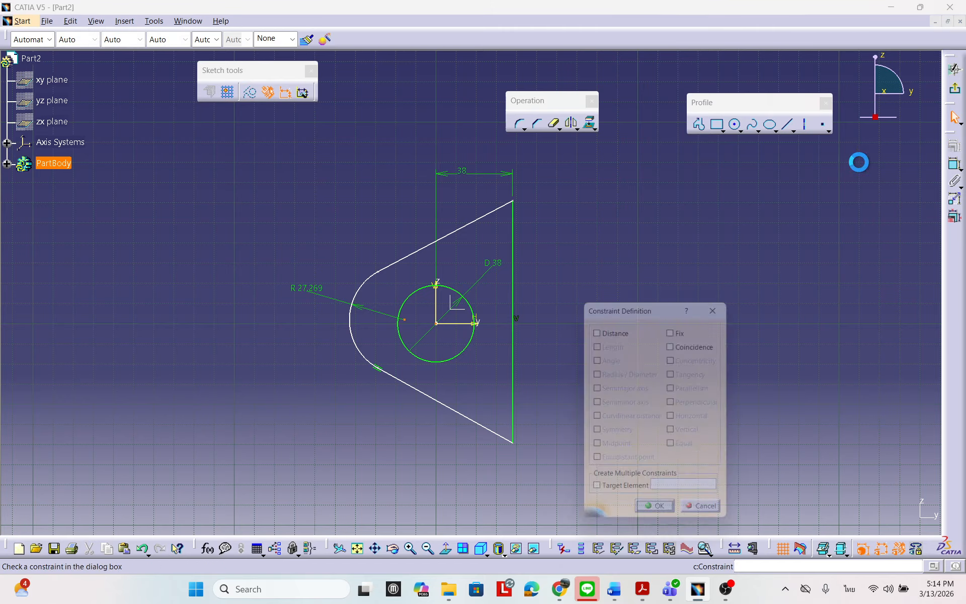
pyautogui.click(697, 344)
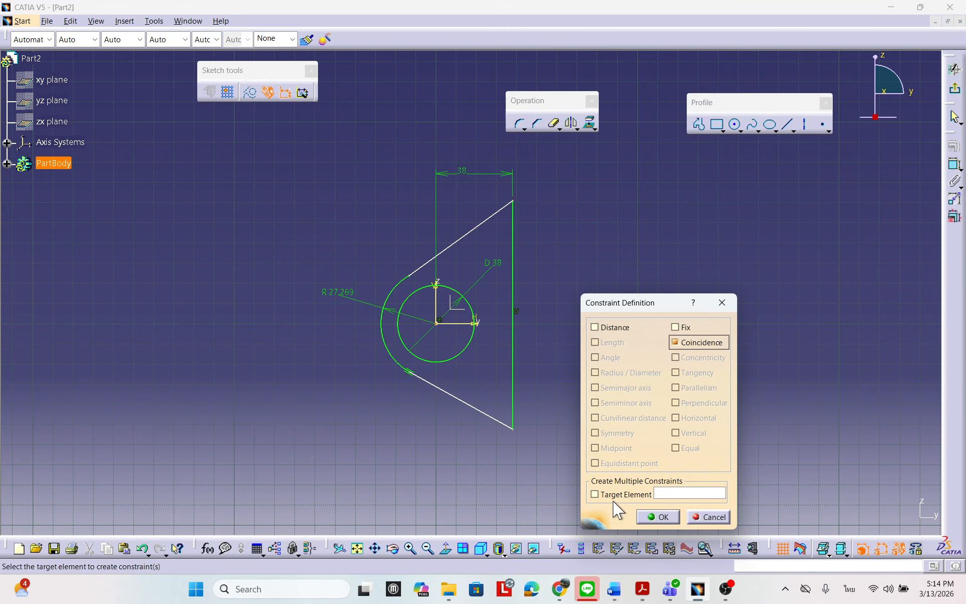
pyautogui.click(657, 517)
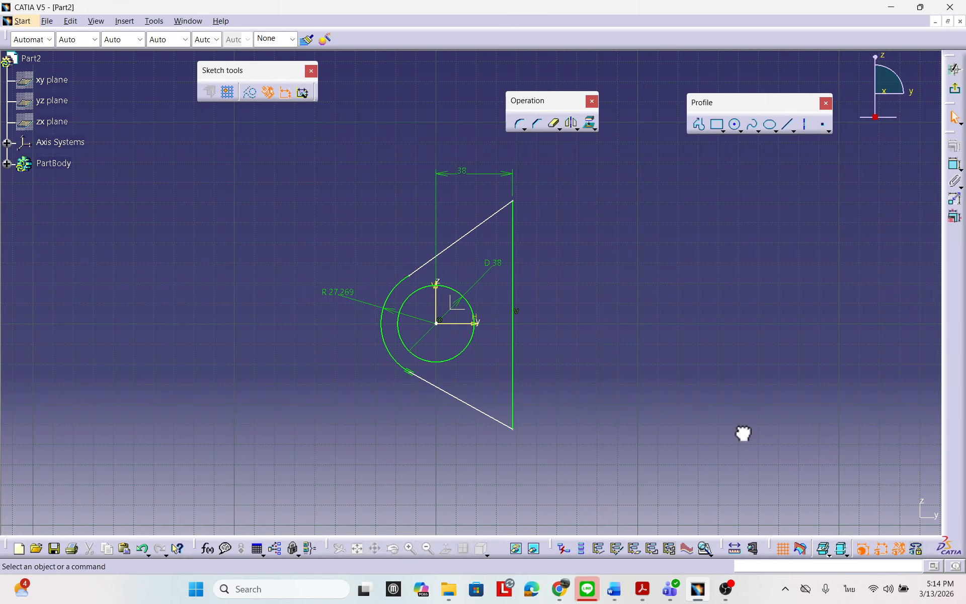
# Set the radius of the profile's arc to 32 mm.
pyautogui.doubleClick(340, 300)
pyautogui.write('32')
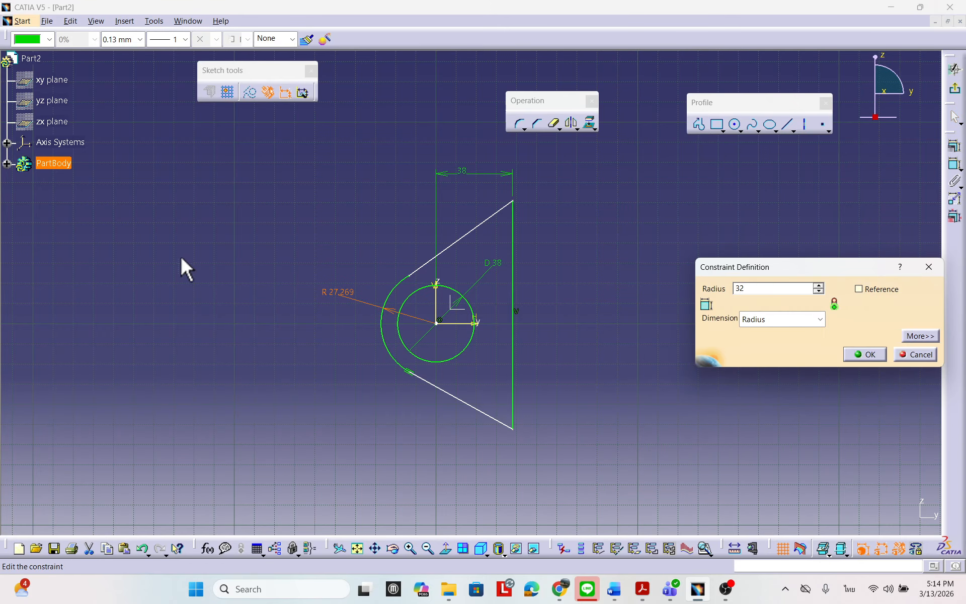
pyautogui.click(863, 355)
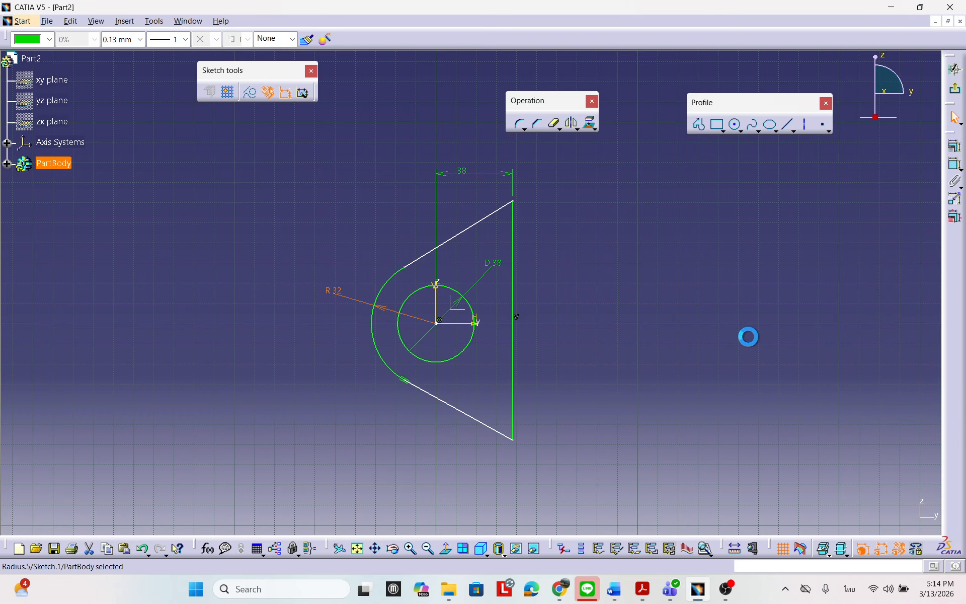
# Move the profile's upper corner slightly down along its vertical line, shortening that line.
pyautogui.moveTo(637, 259); pyautogui.dragTo(578, 255, button='middle')
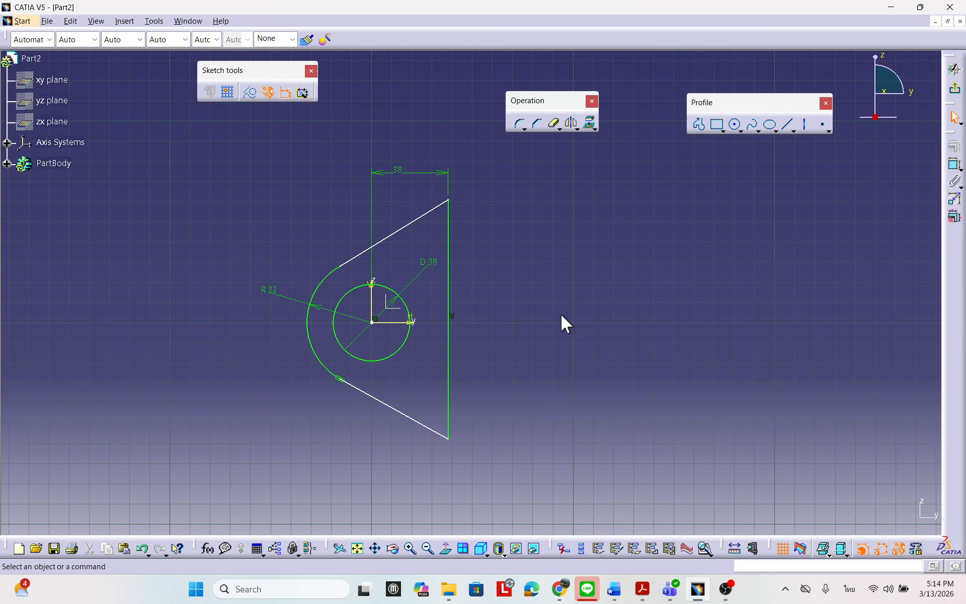
pyautogui.moveTo(449, 200); pyautogui.dragTo(449, 216)
pyautogui.click(449, 217)
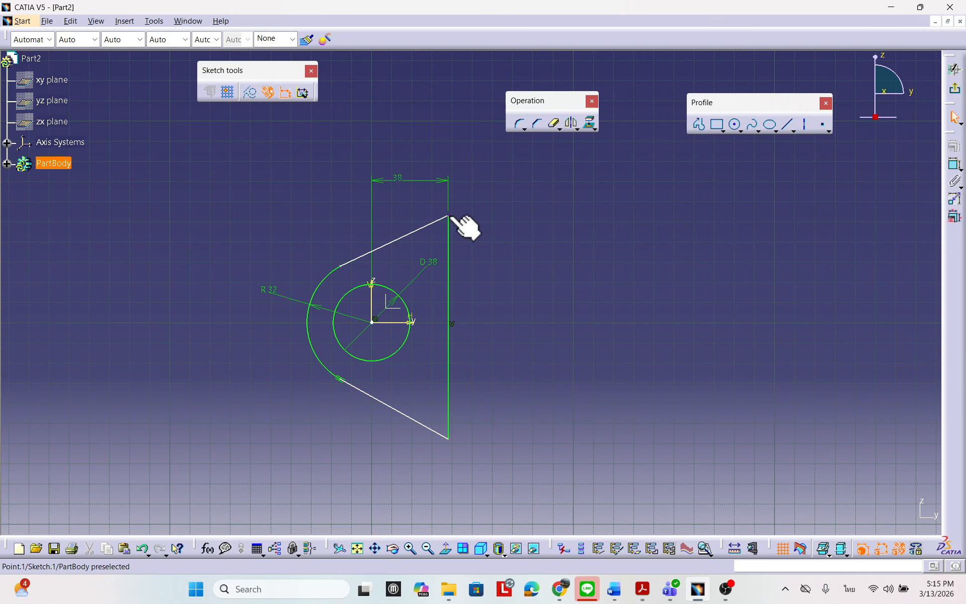
pyautogui.click(539, 240)
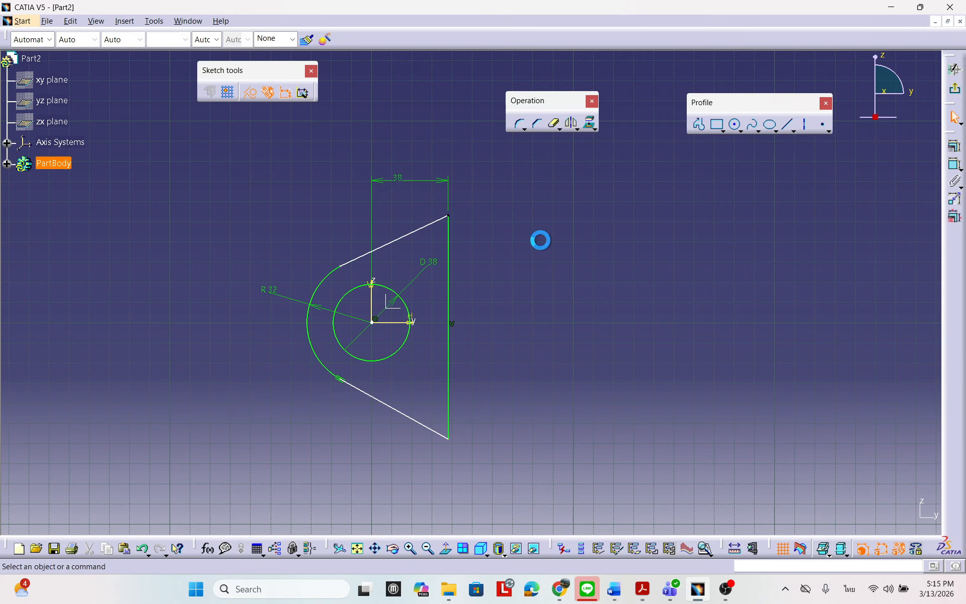
pyautogui.click(449, 216)
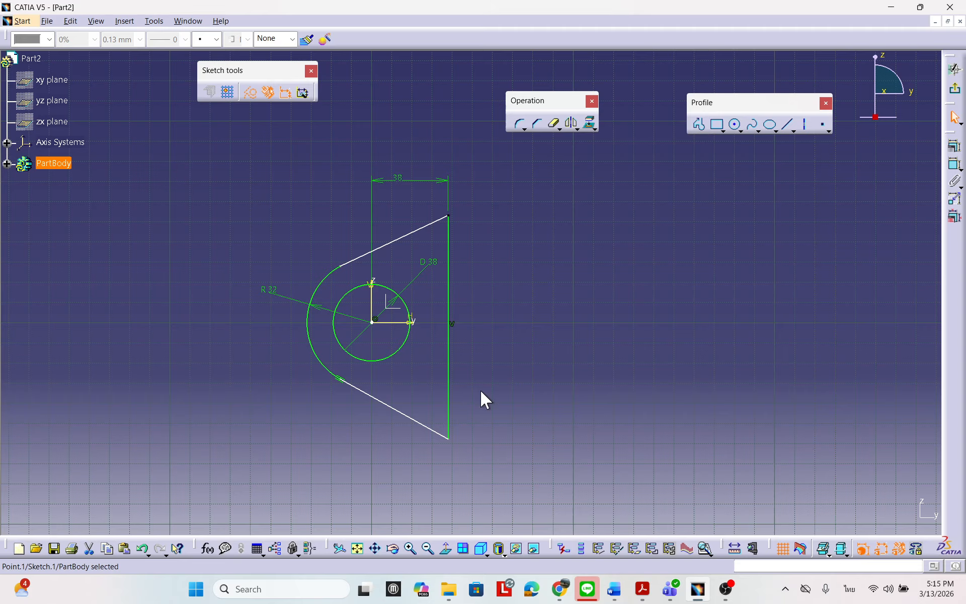
pyautogui.keyDown('ctrl'); pyautogui.click(450, 440); pyautogui.keyUp('ctrl')
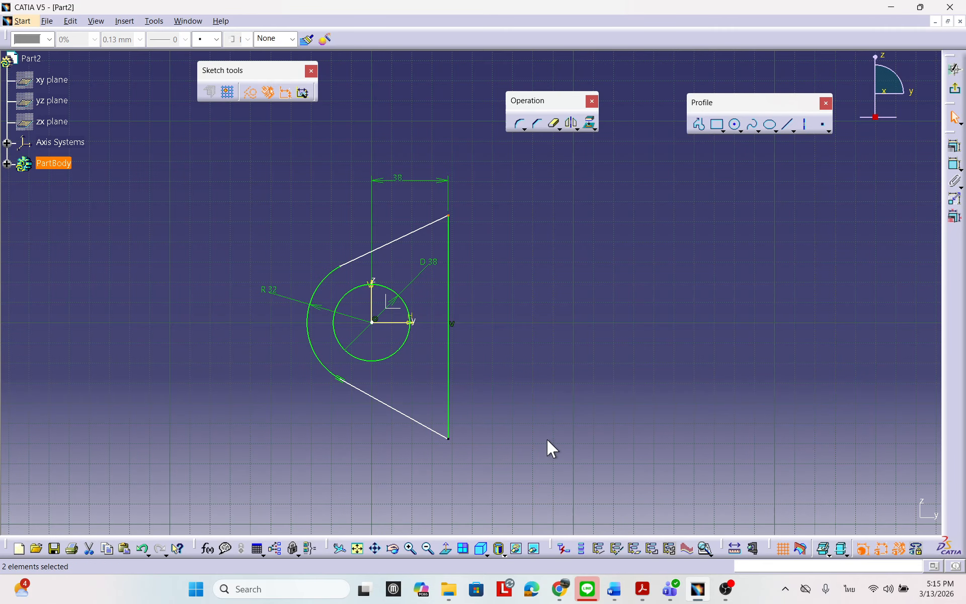
pyautogui.keyDown('ctrl'); pyautogui.click(373, 322); pyautogui.keyUp('ctrl')
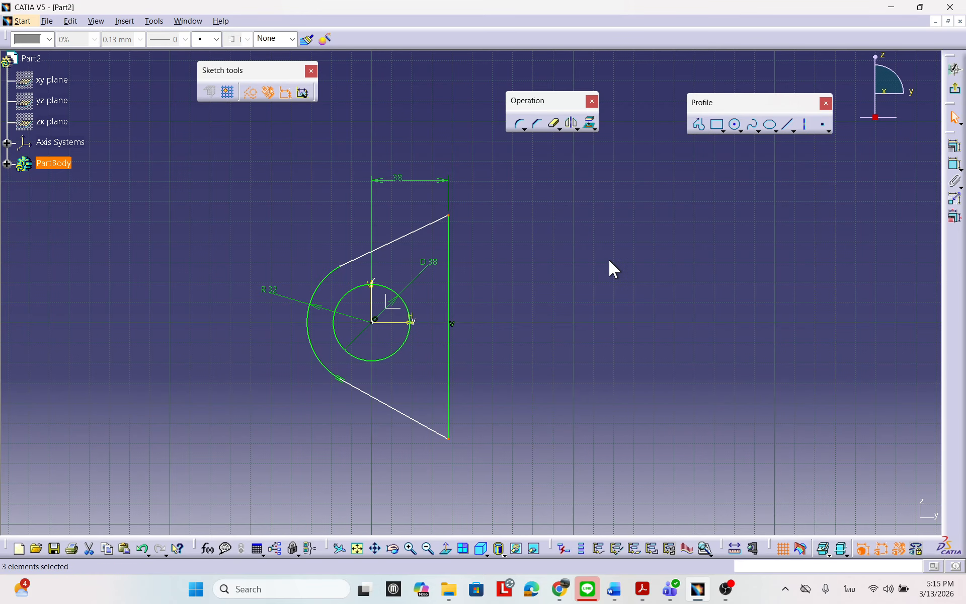
pyautogui.click(955, 146)
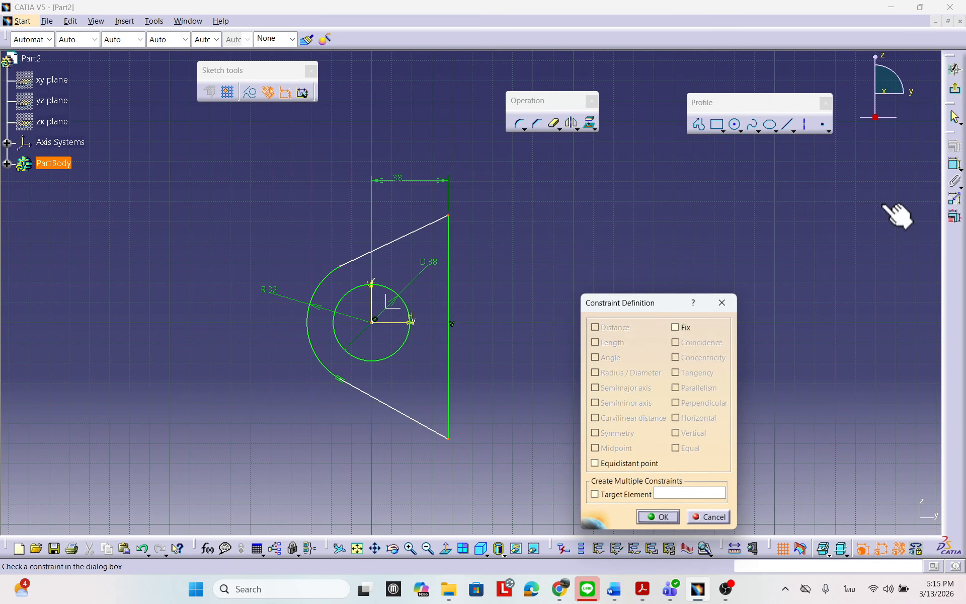
pyautogui.click(695, 516)
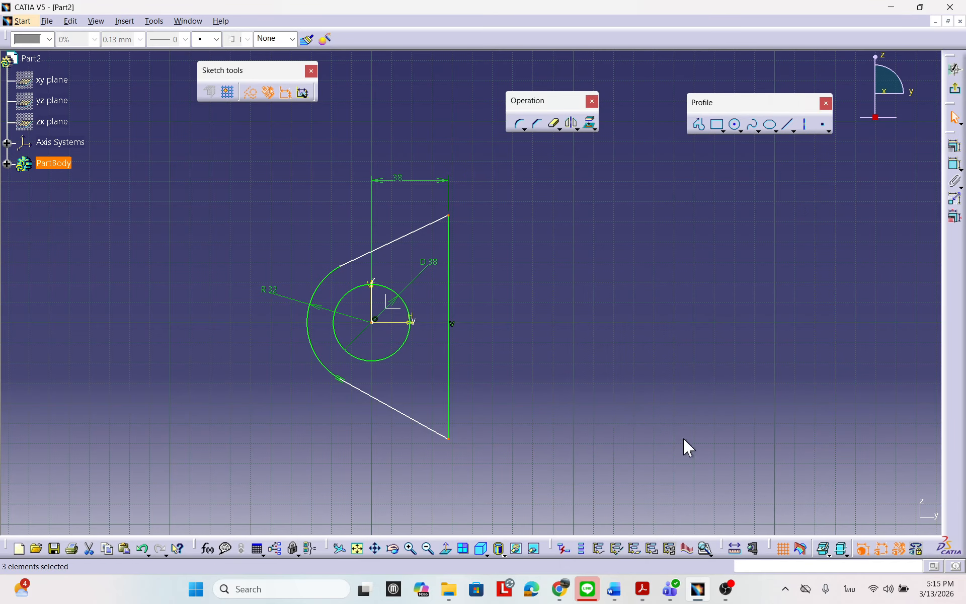
pyautogui.click(955, 146)
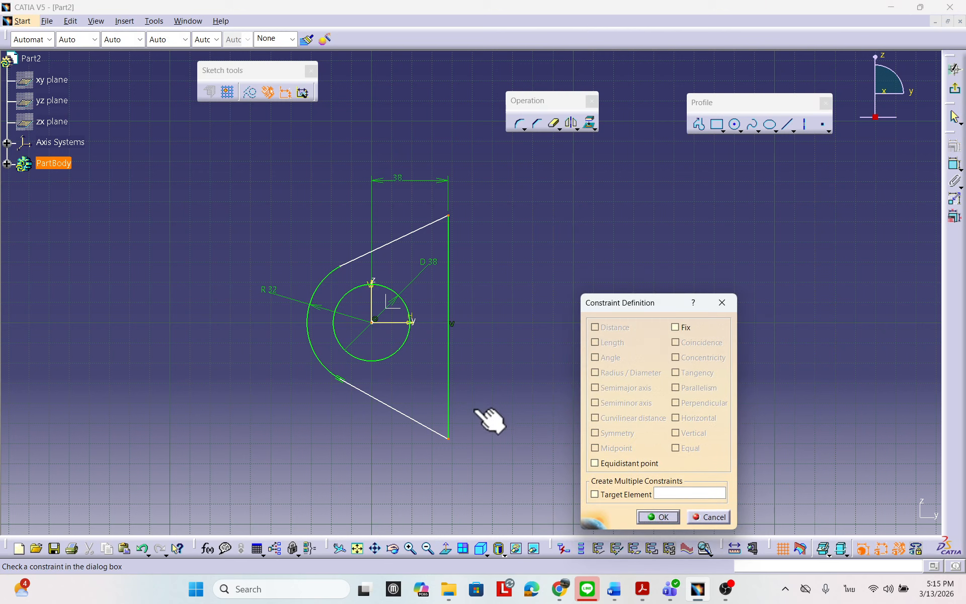
pyautogui.click(707, 516)
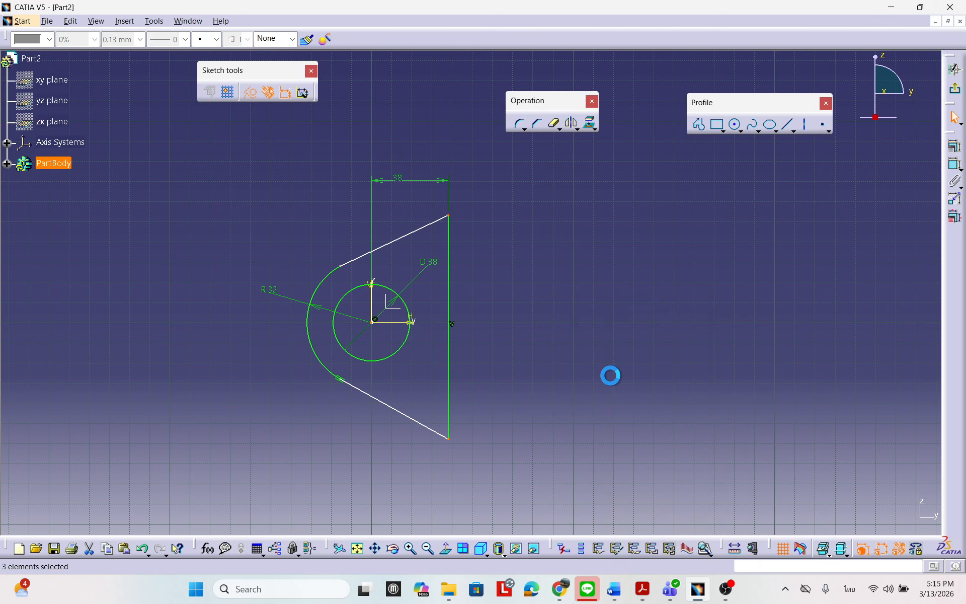
pyautogui.click(595, 323)
pyautogui.click(954, 165)
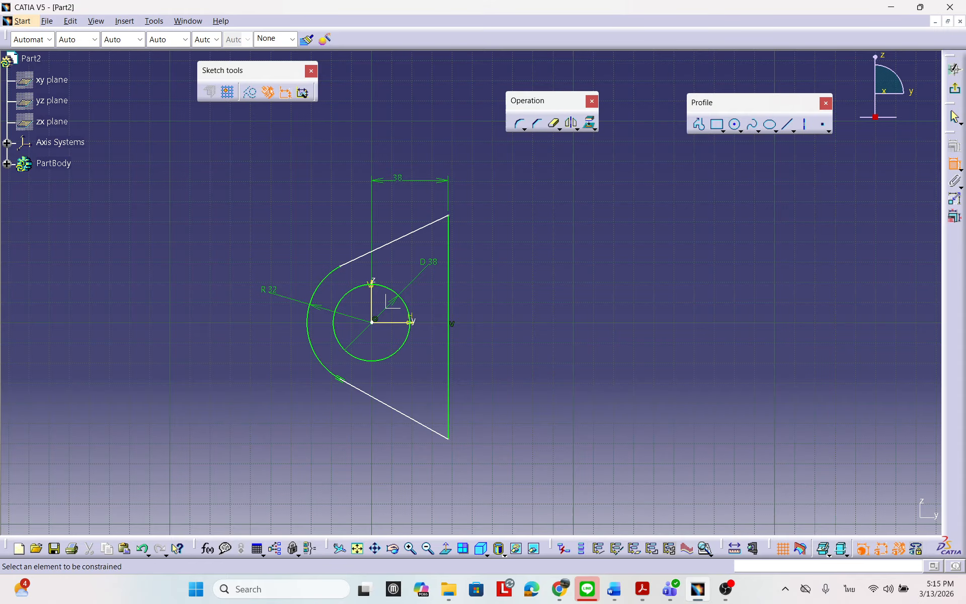
pyautogui.click(956, 165)
# Constrain the upper and lower endpoints of the profile's vertical line to be symmetric about the horizontal axis.
pyautogui.click(450, 217)
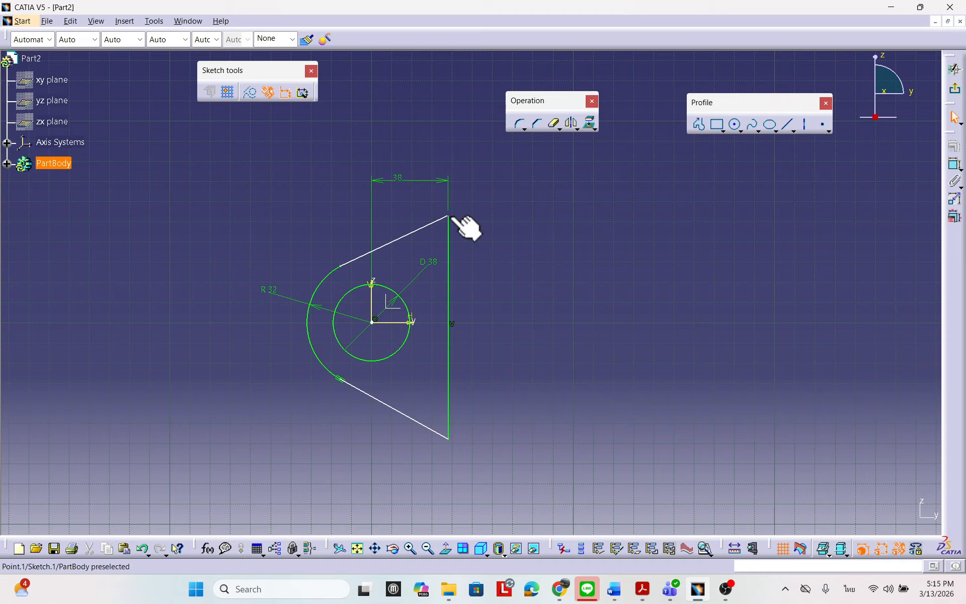
pyautogui.keyDown('ctrl'); pyautogui.click(449, 439); pyautogui.keyUp('ctrl')
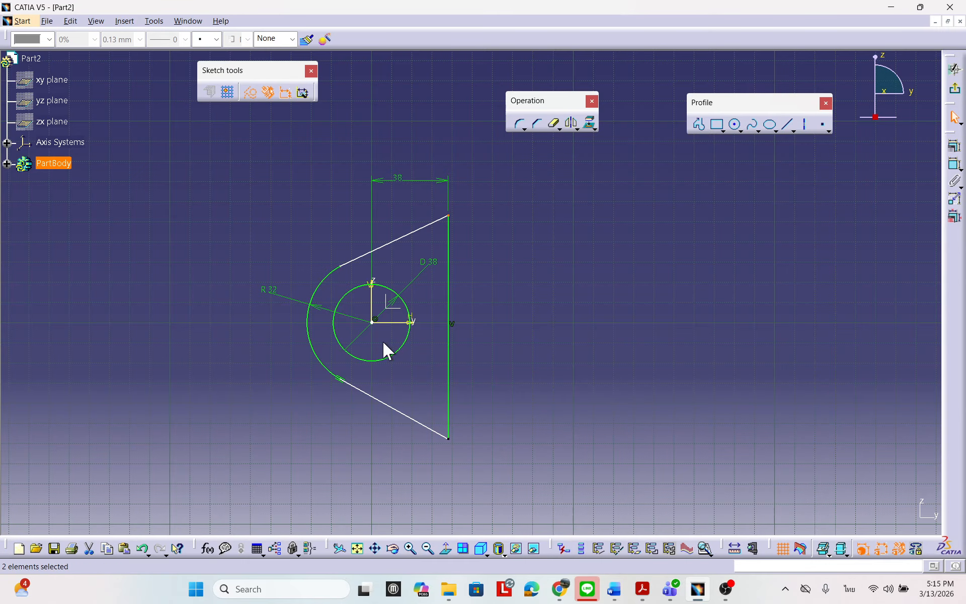
pyautogui.keyDown('ctrl'); pyautogui.click(416, 314); pyautogui.keyUp('ctrl')
pyautogui.click(955, 146)
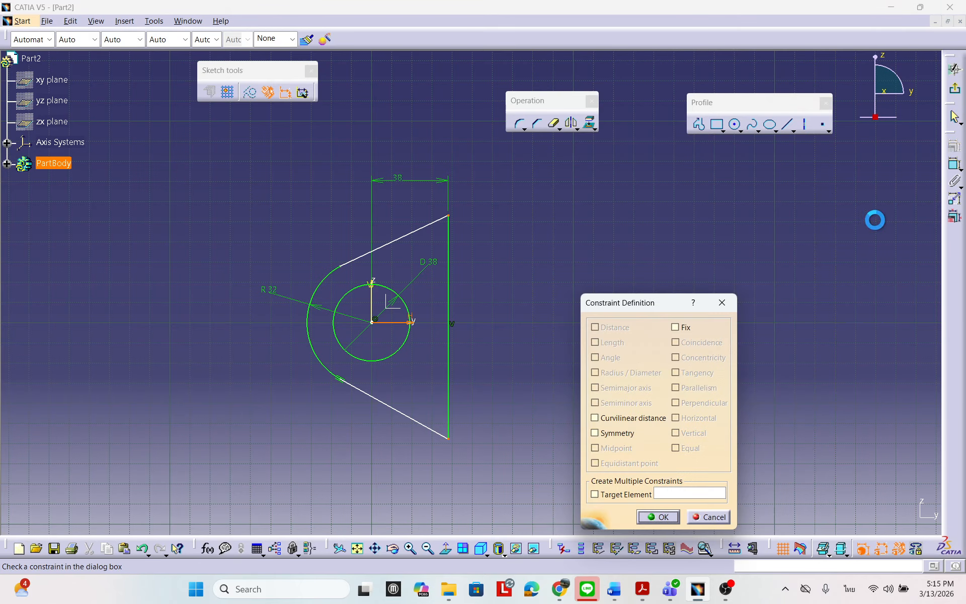
pyautogui.click(596, 434)
pyautogui.click(655, 517)
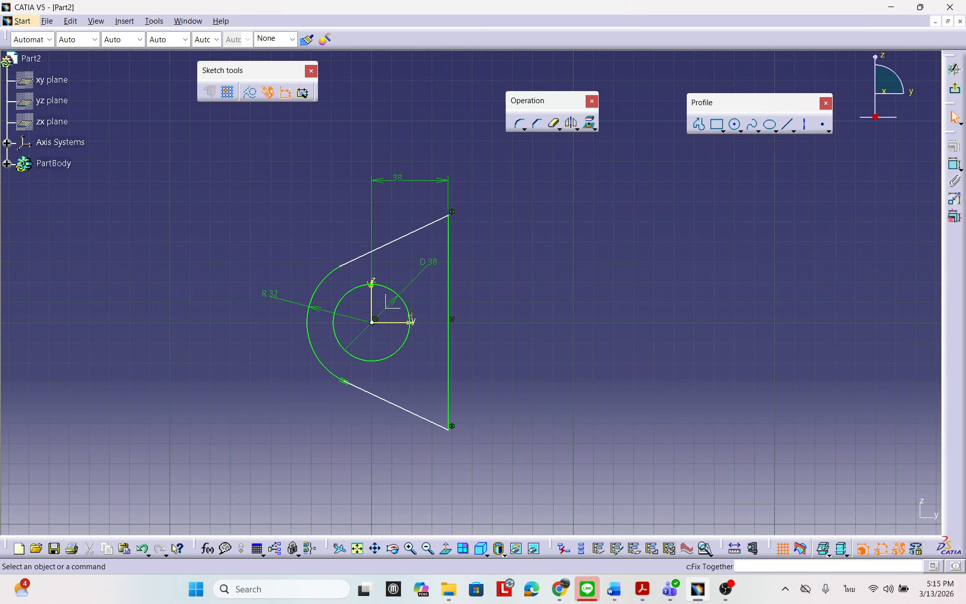
# Examine the height dimensions of the Figure 8.94 stop plate in the Acrobat drawing, then return to CATIA.
pyautogui.hotkey('alt', 'Tab')
pyautogui.moveTo(551, 357); pyautogui.dragTo(698, 417)
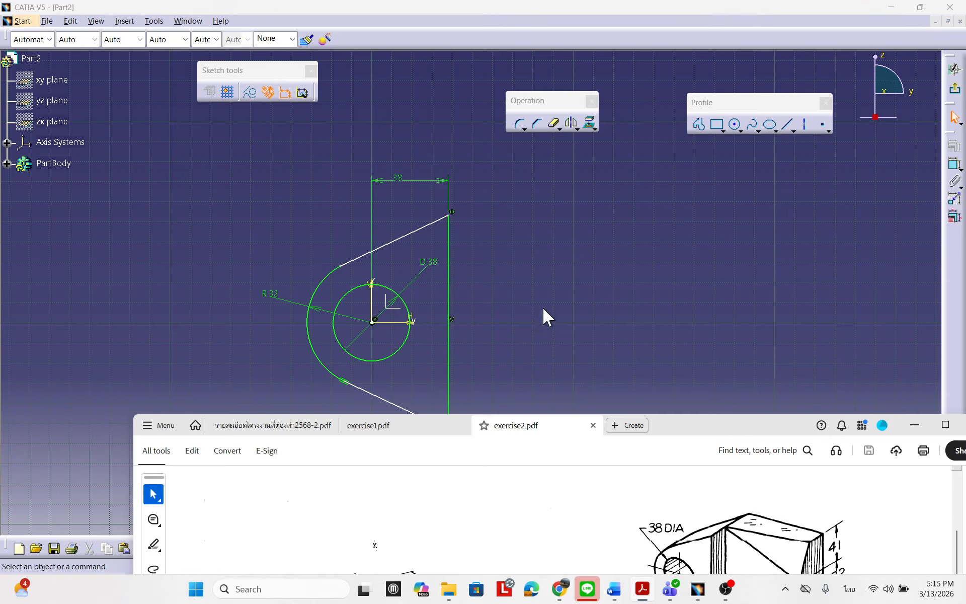
pyautogui.moveTo(543, 310); pyautogui.dragTo(425, 243, button='middle')
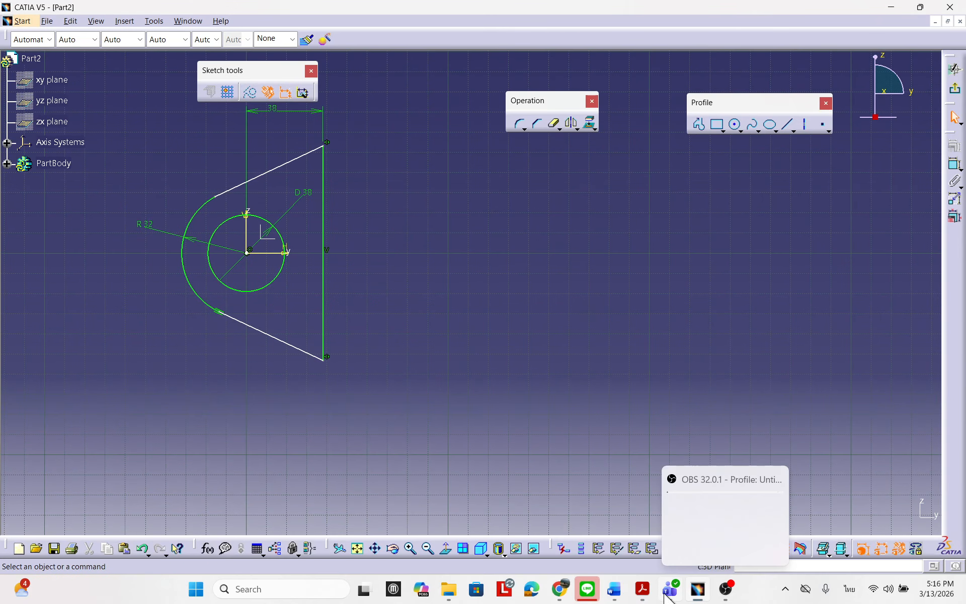
pyautogui.click(643, 589)
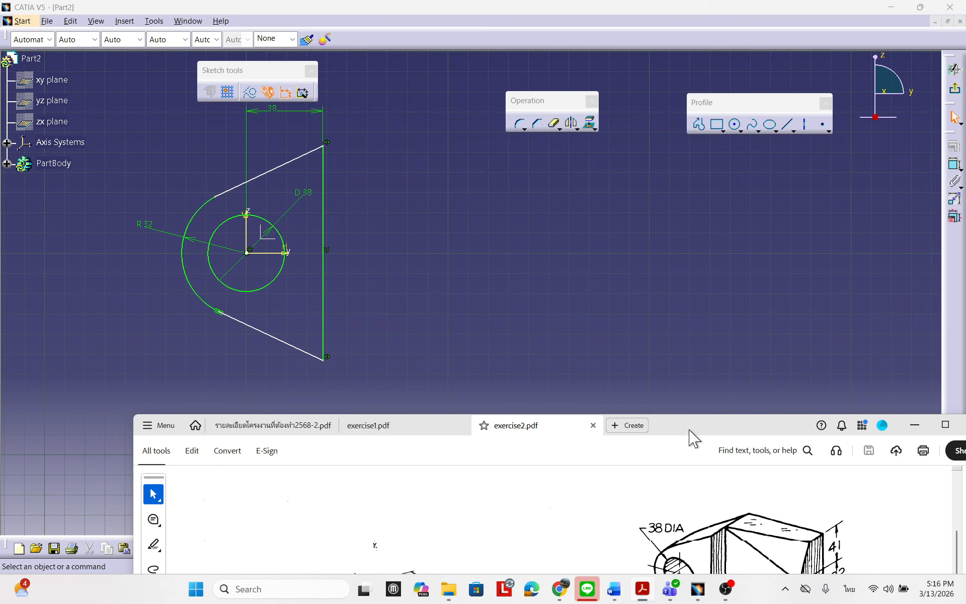
pyautogui.moveTo(689, 431); pyautogui.dragTo(694, 420)
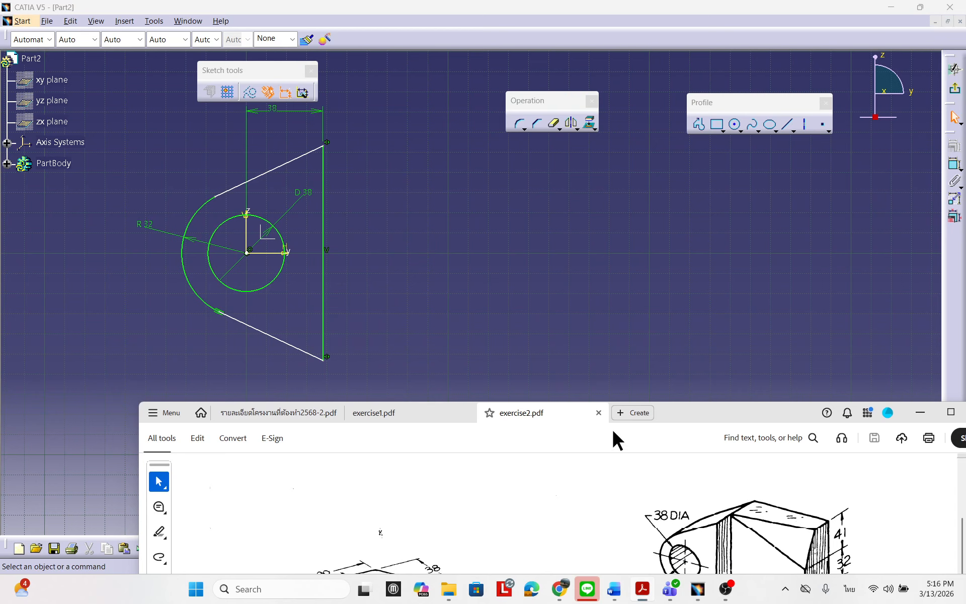
pyautogui.moveTo(711, 417)
pyautogui.mouseDown()
pyautogui.moveTo(636, 147)
pyautogui.moveTo(615, 130)
pyautogui.moveTo(562, 179)
pyautogui.mouseUp()
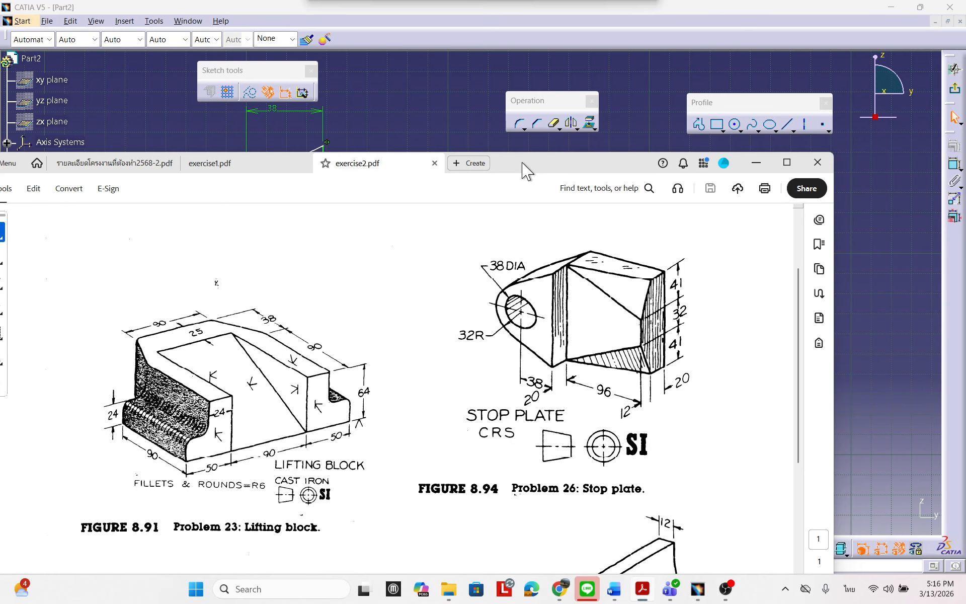
pyautogui.moveTo(524, 162); pyautogui.dragTo(965, 101)
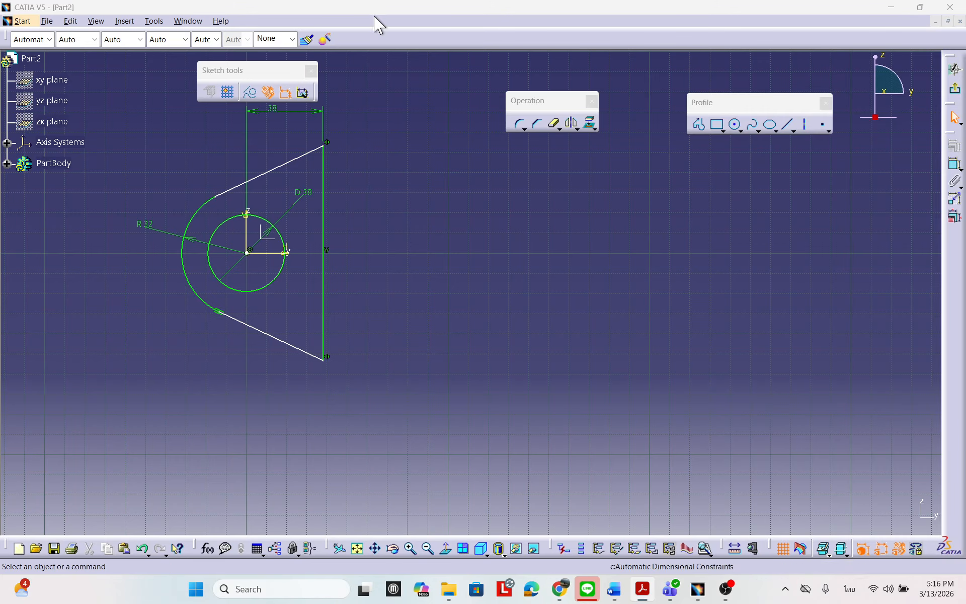
# Dimension the length of the profile's vertical line and set it to 41+32+41 mm.
pyautogui.click(826, 128)
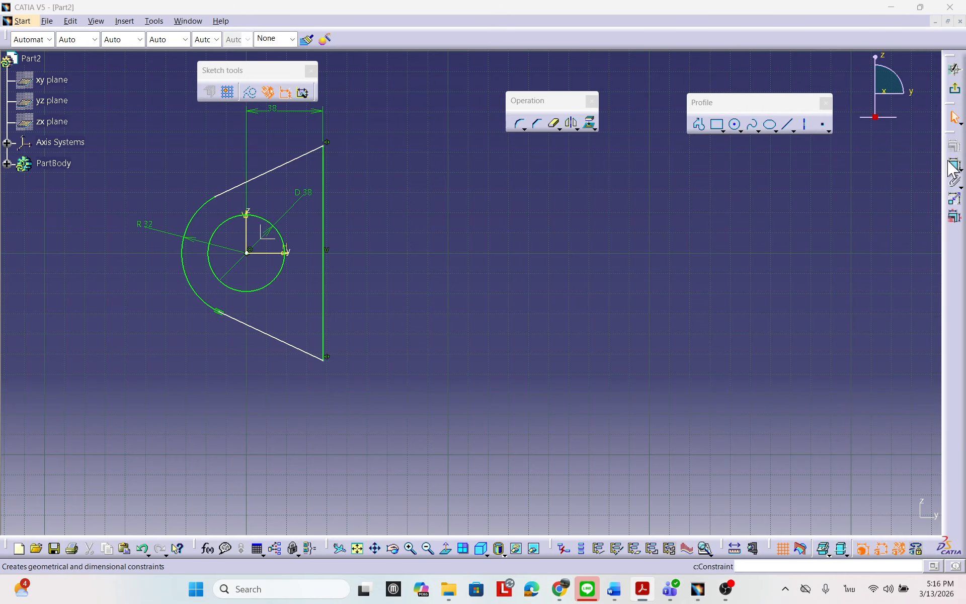
pyautogui.click(325, 240)
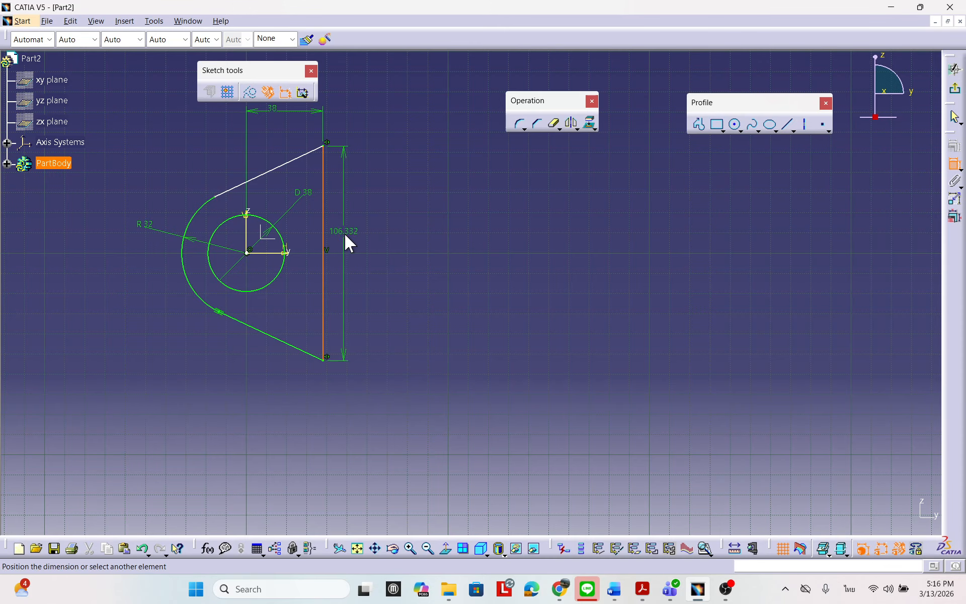
pyautogui.click(349, 241)
pyautogui.doubleClick(347, 231)
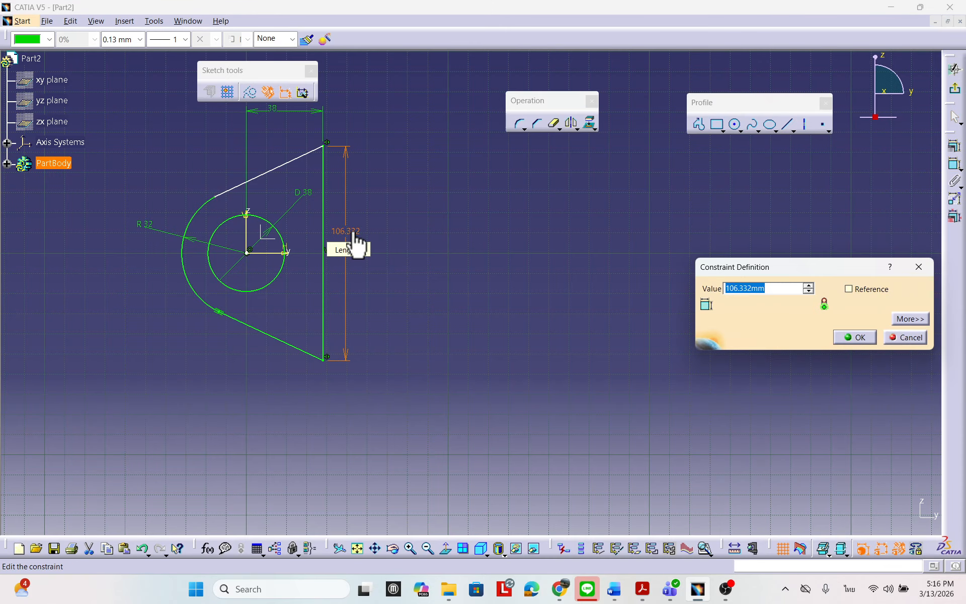
pyautogui.write('41+32+41')
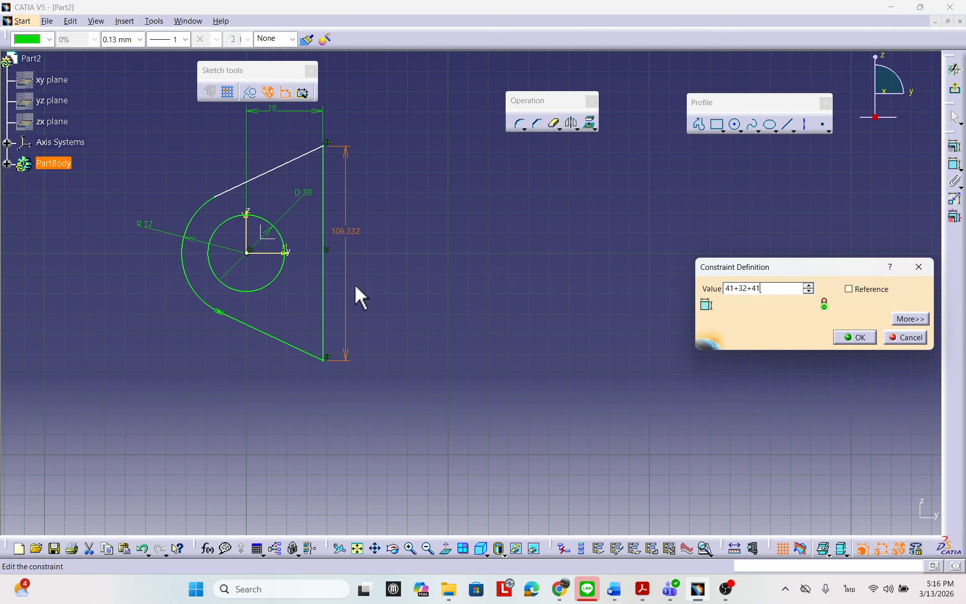
pyautogui.click(858, 337)
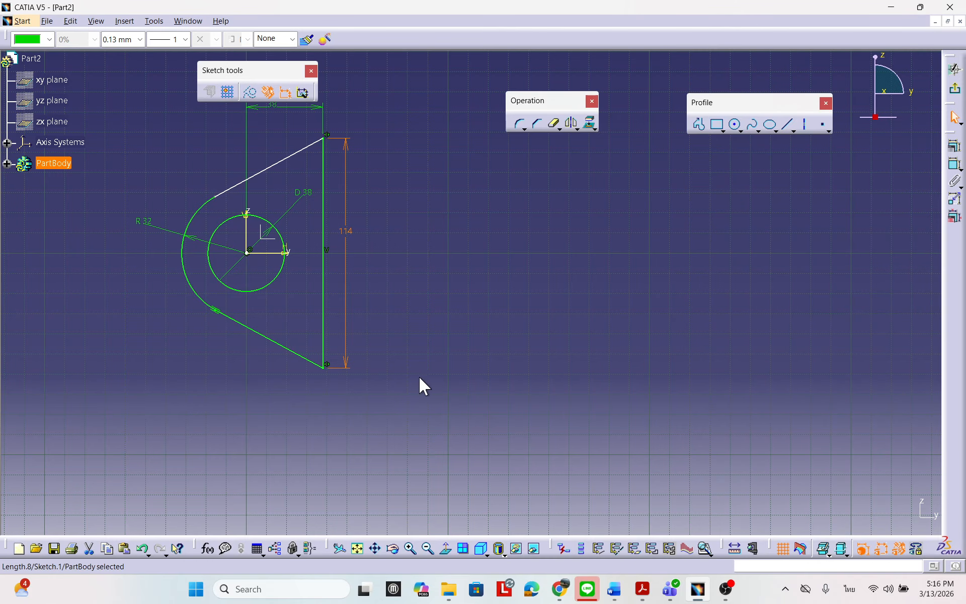
# Constrain the profile's upper inclined line to be tangent to the arc.
pyautogui.click(242, 194)
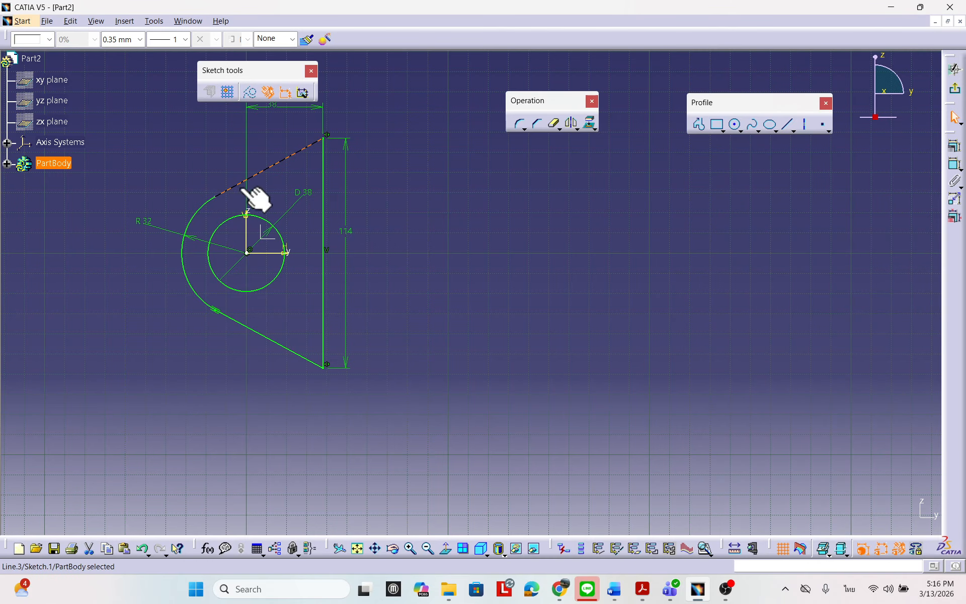
pyautogui.click(285, 174)
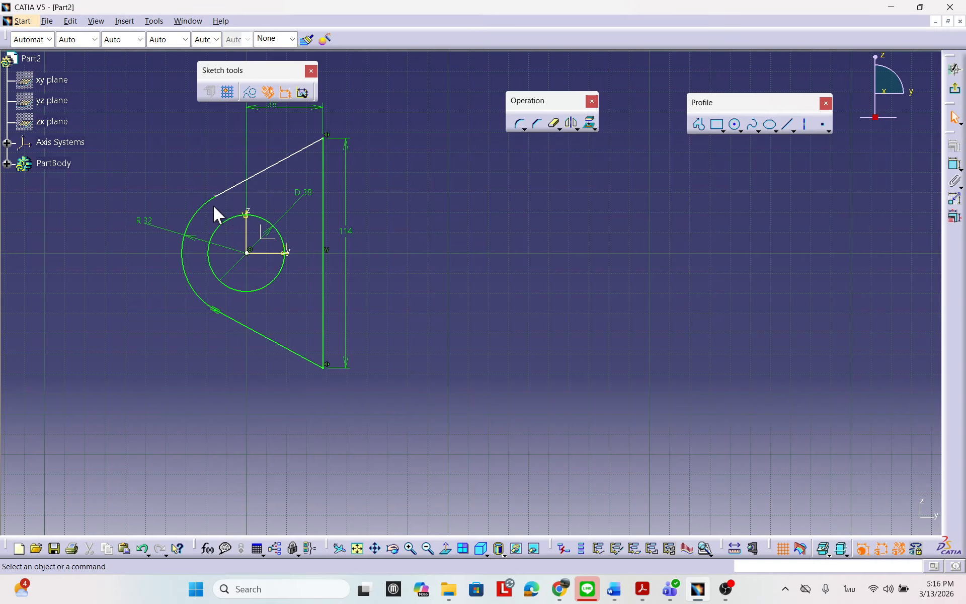
pyautogui.click(227, 191)
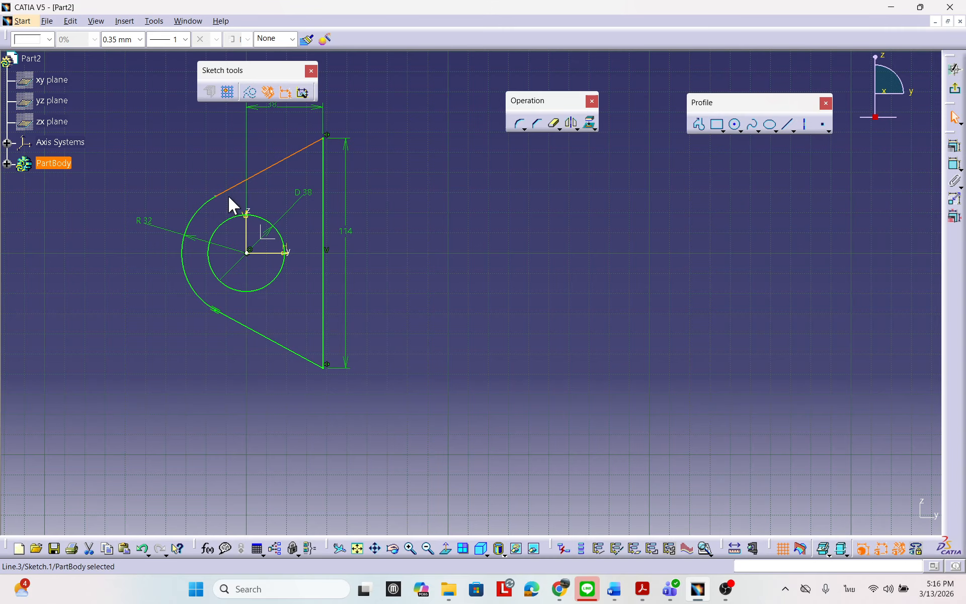
pyautogui.click(210, 202)
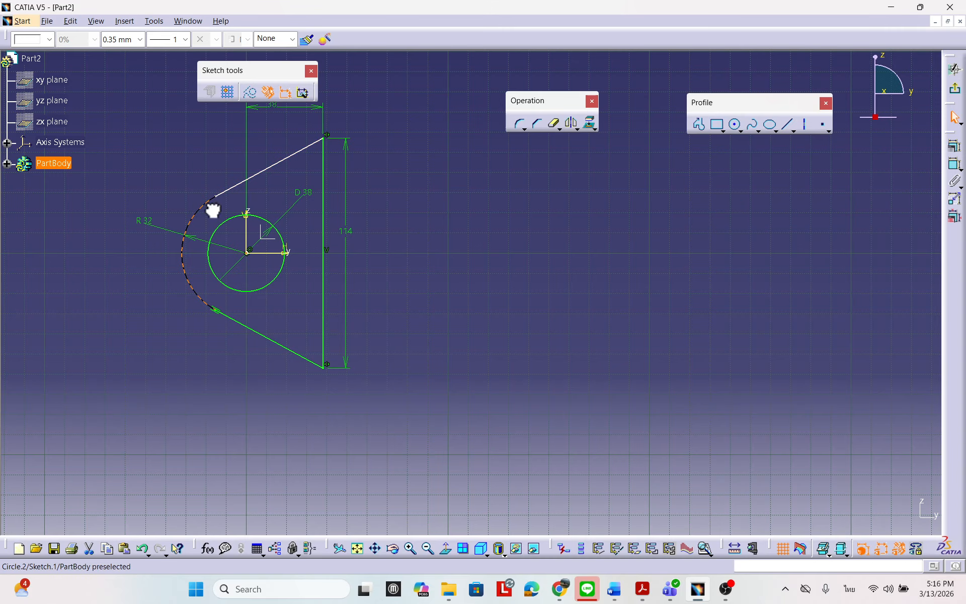
pyautogui.keyDown('ctrl'); pyautogui.click(241, 183); pyautogui.keyUp('ctrl')
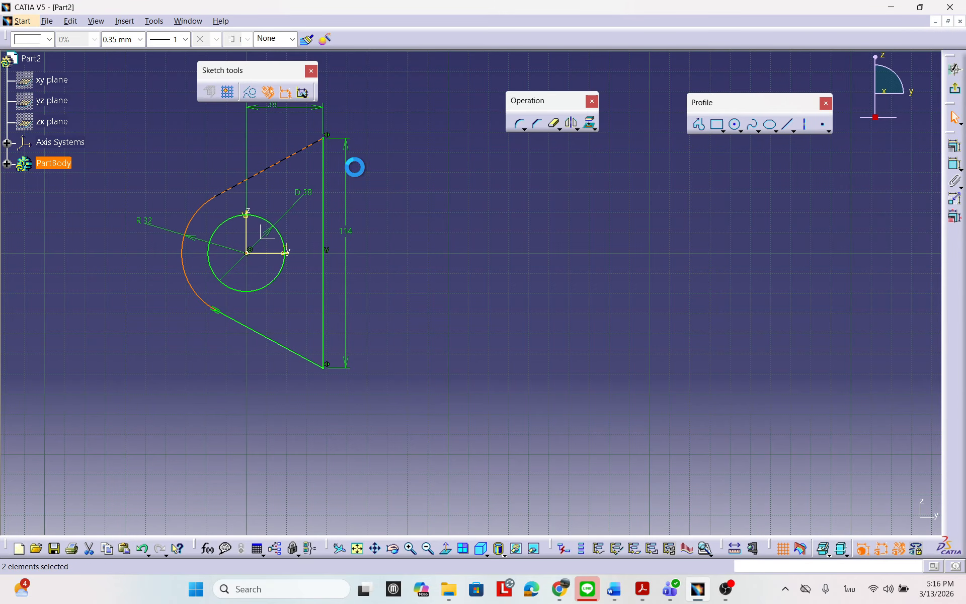
pyautogui.click(955, 146)
pyautogui.click(696, 374)
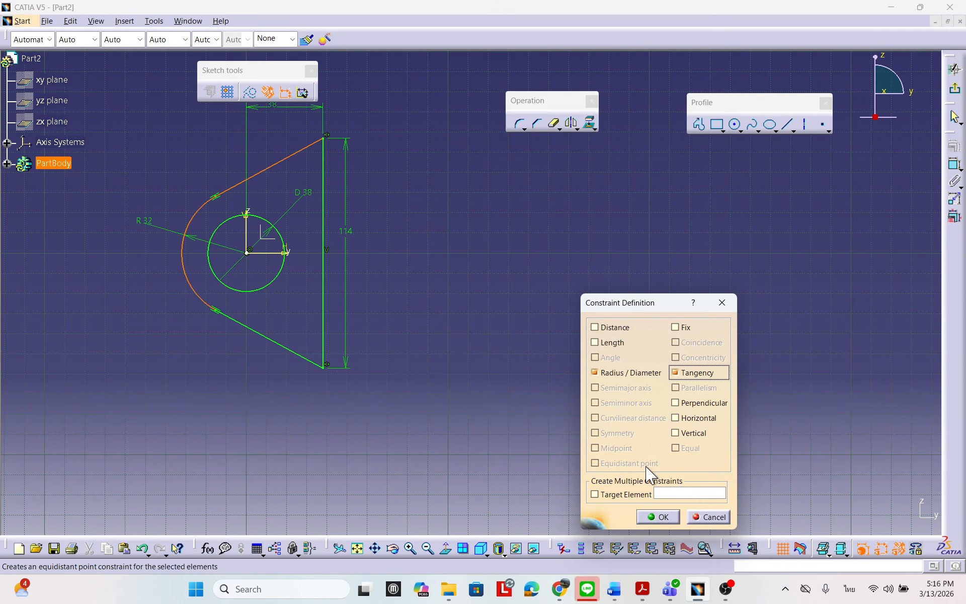
pyautogui.click(654, 517)
# Reposition the vertical line's 114 mm dimension to the outer side of the arc, clear of the profile.
pyautogui.moveTo(463, 314); pyautogui.dragTo(432, 271, button='middle')
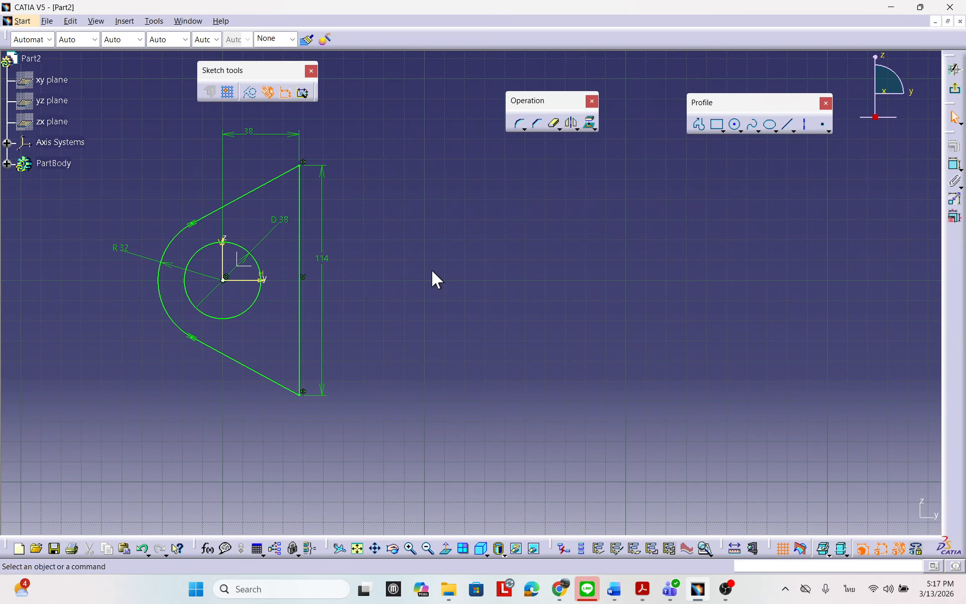
pyautogui.click(327, 259)
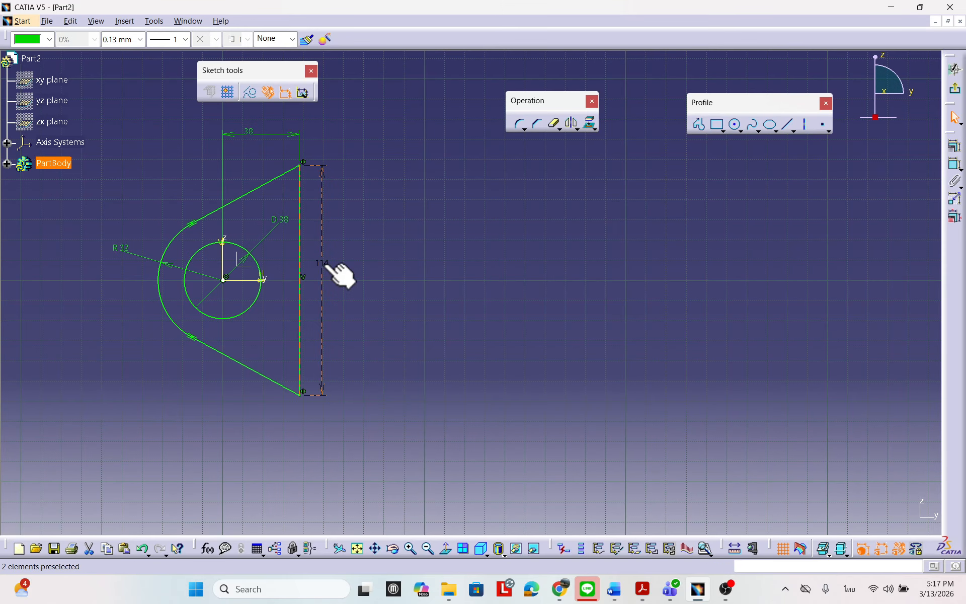
pyautogui.moveTo(326, 264); pyautogui.dragTo(288, 271)
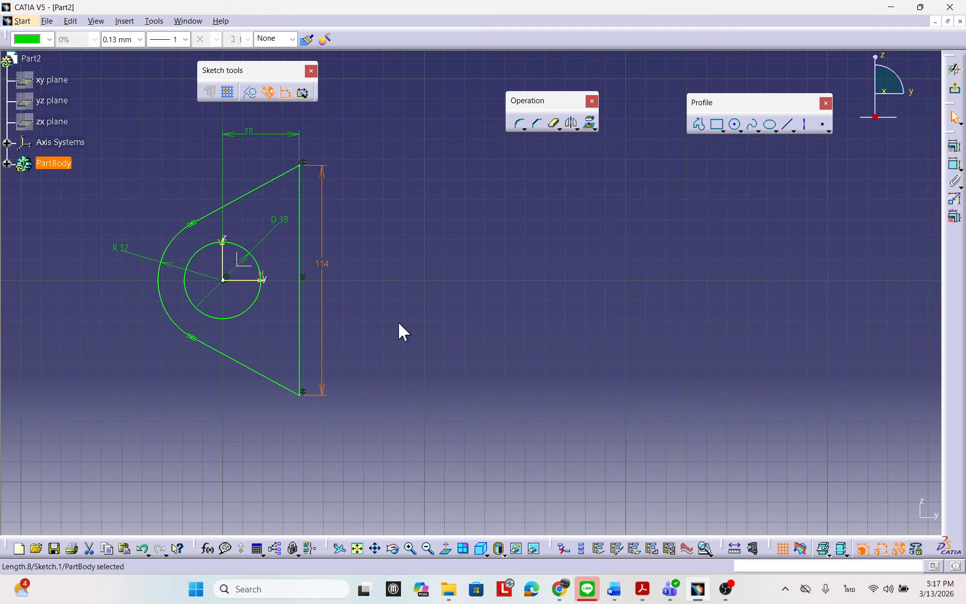
pyautogui.moveTo(334, 399); pyautogui.dragTo(75, 387)
pyautogui.click(433, 420)
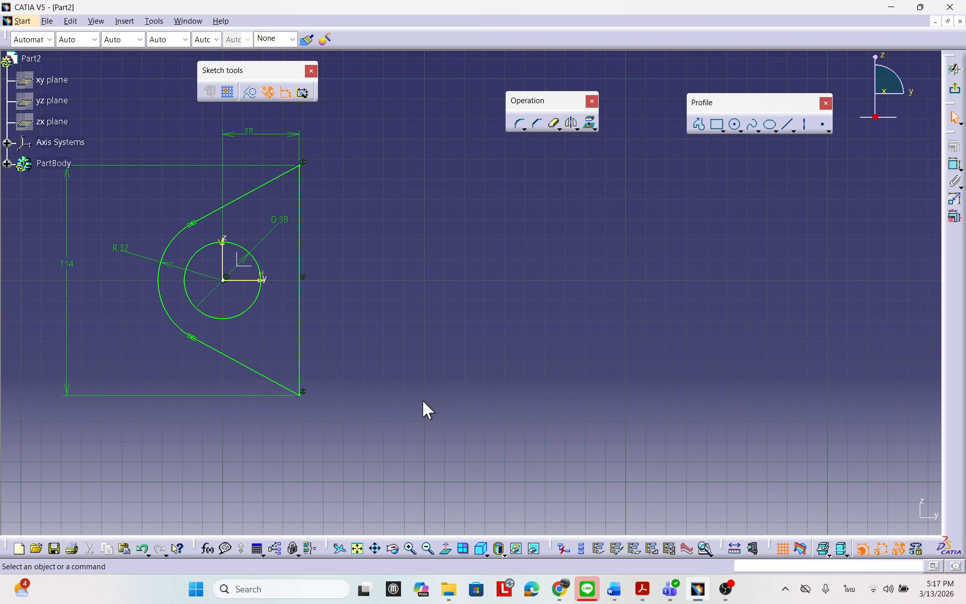
# Sketch a three-line profile from the vertical line's upper endpoint to its lower one, forming a rectangle about 112 mm wide away from the arc.
pyautogui.click(699, 124)
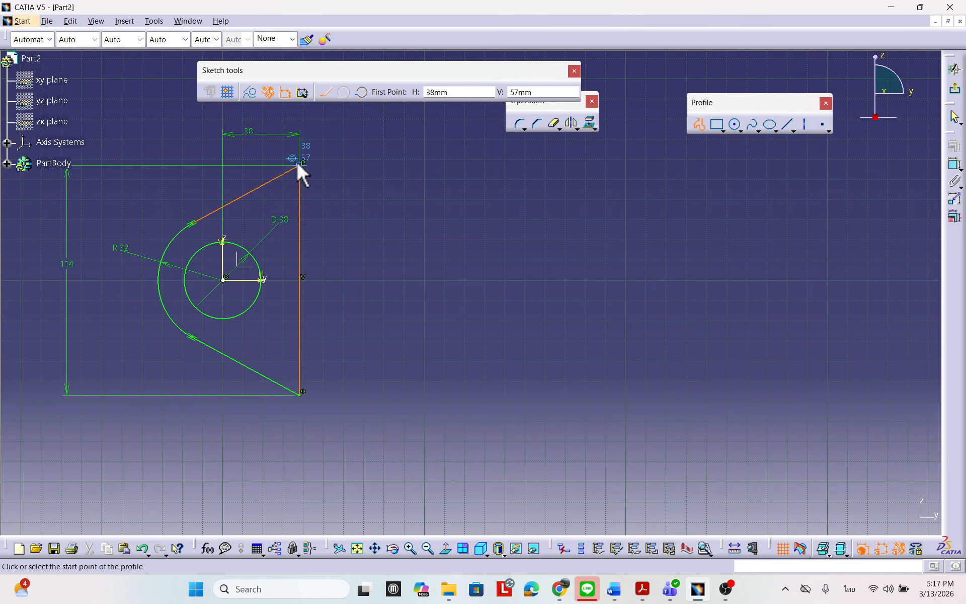
pyautogui.moveTo(360, 189)
pyautogui.mouseDown(button='middle')
pyautogui.moveTo(367, 262)
pyautogui.moveTo(356, 252)
pyautogui.mouseUp(button='middle')
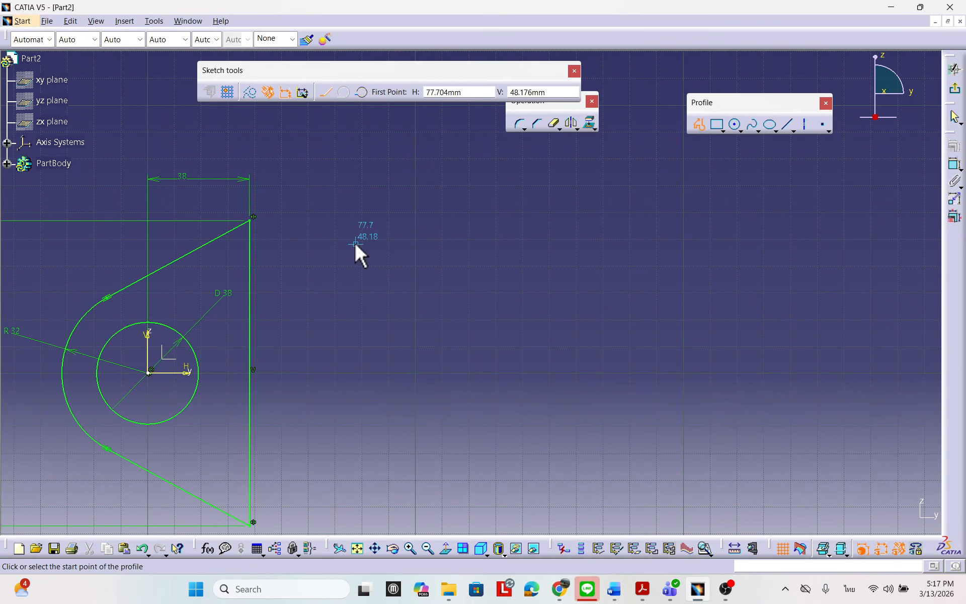
pyautogui.click(254, 219)
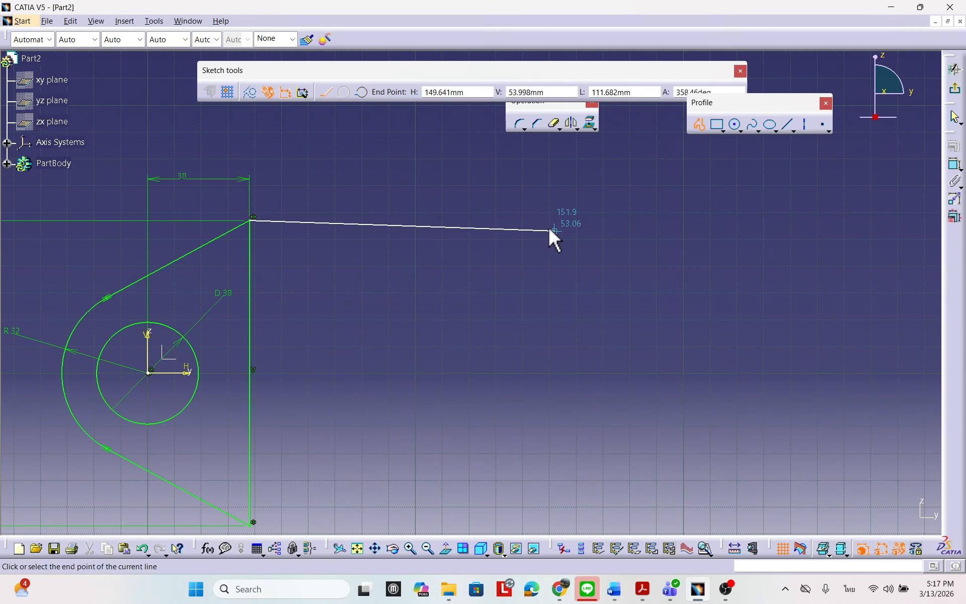
pyautogui.moveTo(487, 272); pyautogui.dragTo(475, 164, button='middle')
pyautogui.moveTo(457, 211); pyautogui.dragTo(433, 269, button='middle')
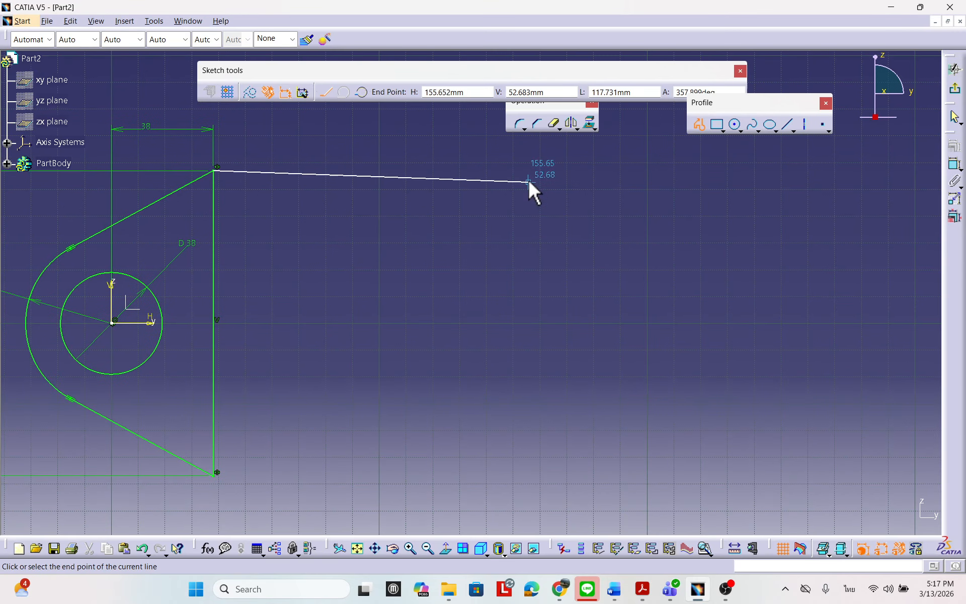
pyautogui.click(514, 172)
pyautogui.moveTo(546, 453); pyautogui.dragTo(487, 328, button='middle')
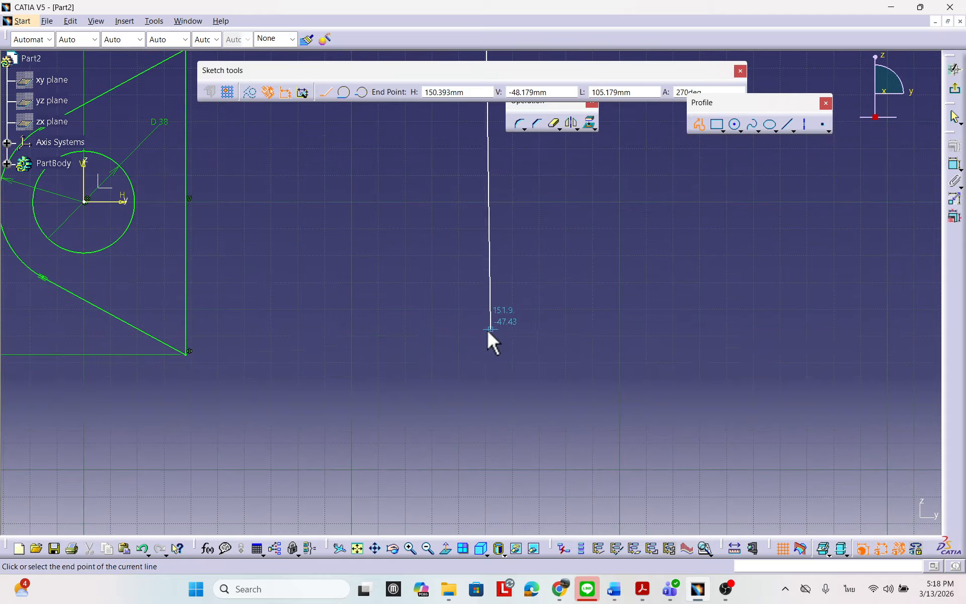
pyautogui.moveTo(492, 365); pyautogui.dragTo(511, 410, button='middle')
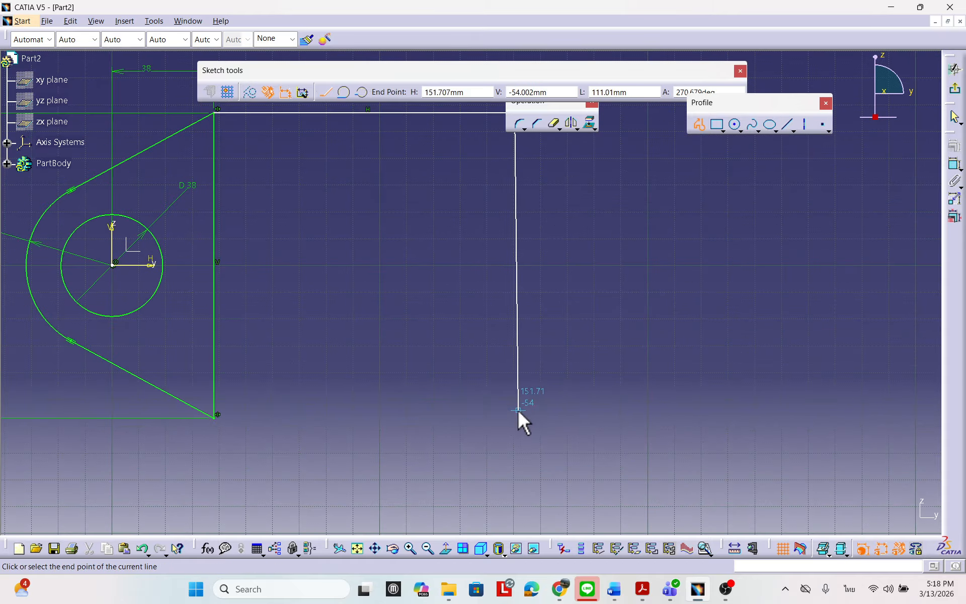
pyautogui.click(514, 418)
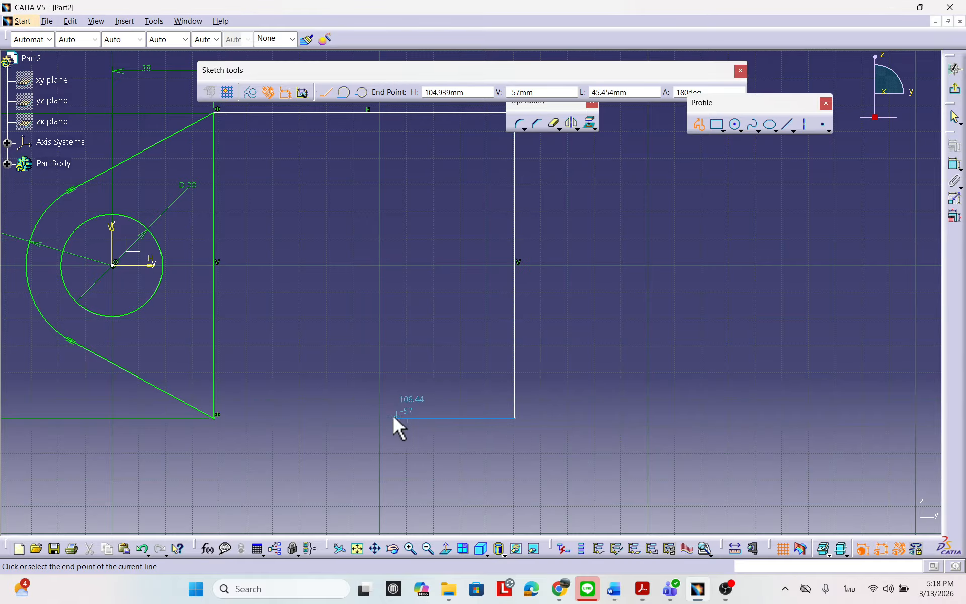
pyautogui.click(216, 418)
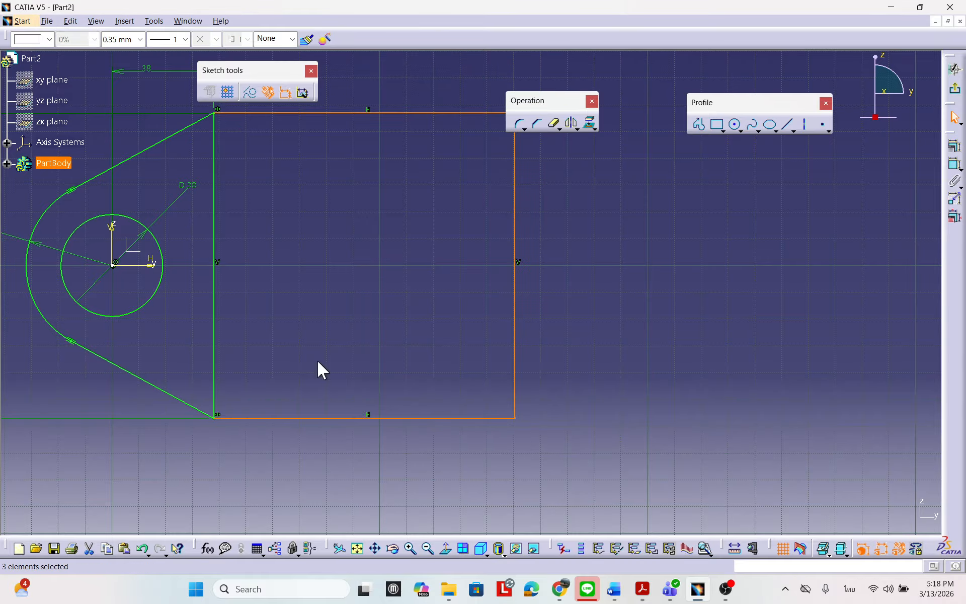
pyautogui.click(337, 320)
# Dimension the distance between the rectangle's two vertical sides and set it to 96 mm.
pyautogui.moveTo(502, 310); pyautogui.dragTo(509, 390, button='middle')
pyautogui.moveTo(608, 365); pyautogui.dragTo(608, 337, button='middle')
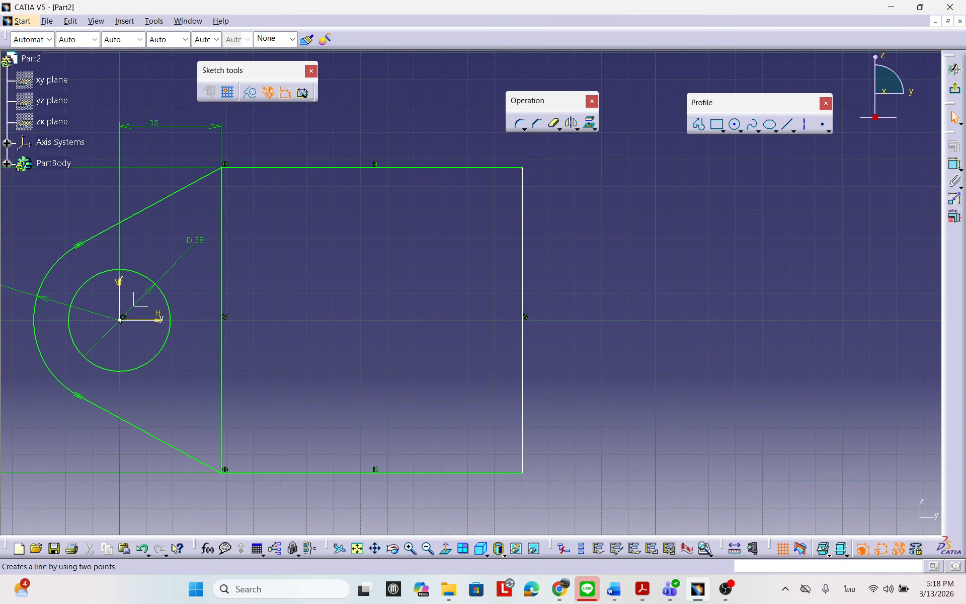
pyautogui.click(952, 164)
pyautogui.moveTo(302, 438); pyautogui.dragTo(308, 408, button='middle')
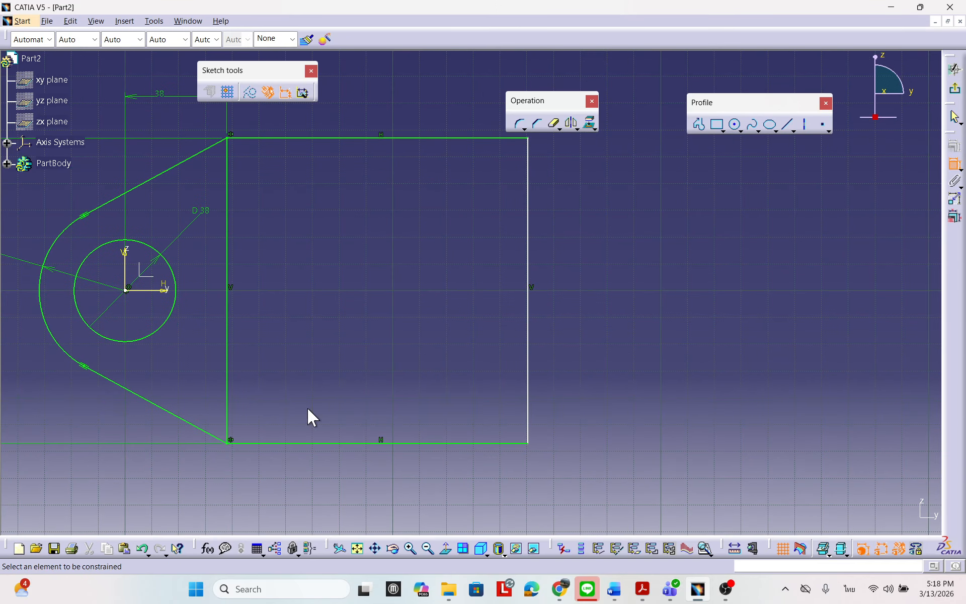
pyautogui.click(228, 432)
pyautogui.click(530, 433)
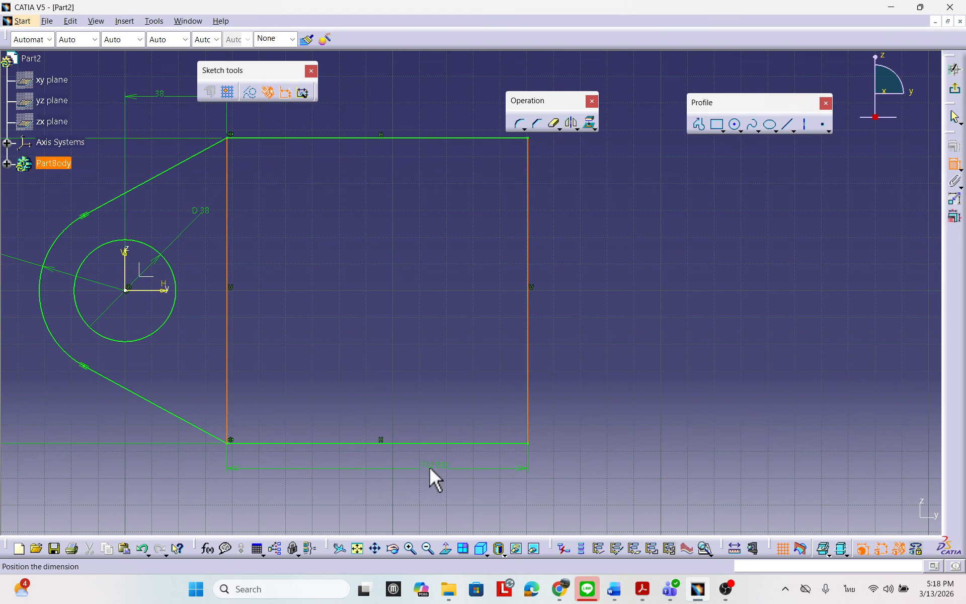
pyautogui.doubleClick(379, 463)
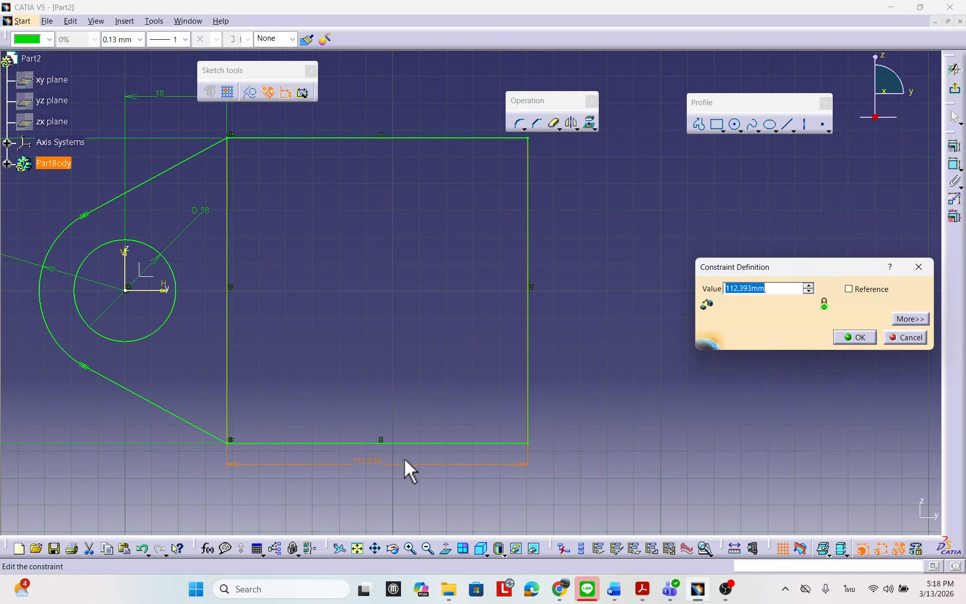
pyautogui.write('96')
pyautogui.click(855, 338)
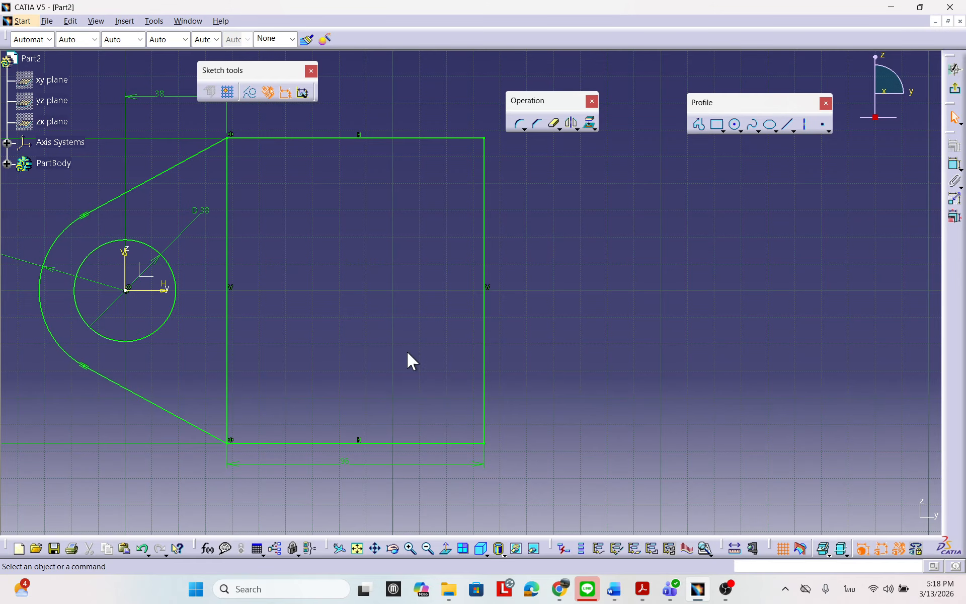
pyautogui.moveTo(406, 351); pyautogui.dragTo(429, 393, button='middle')
pyautogui.moveTo(267, 302); pyautogui.dragTo(493, 306, button='middle')
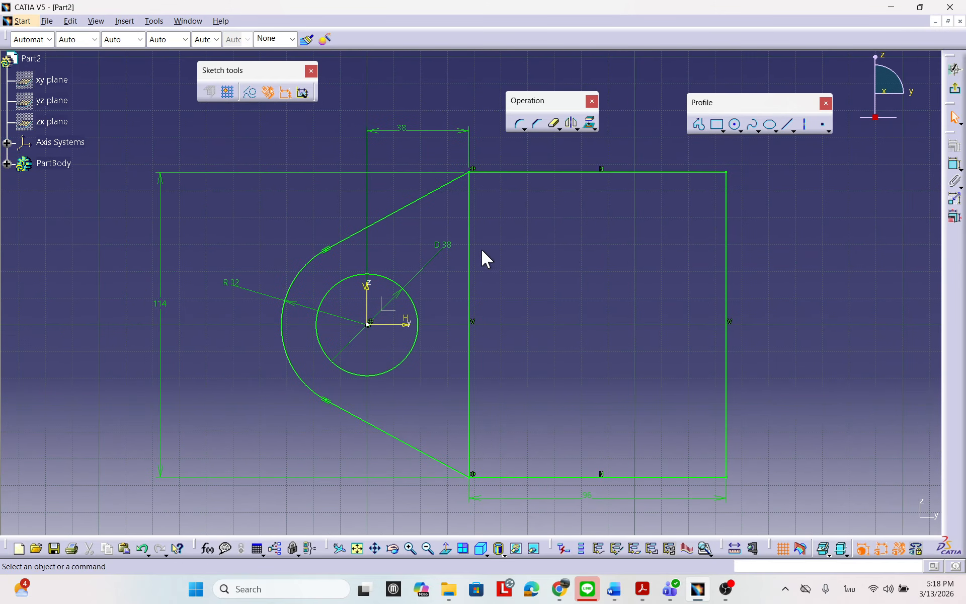
pyautogui.moveTo(482, 250); pyautogui.dragTo(443, 324, button='middle')
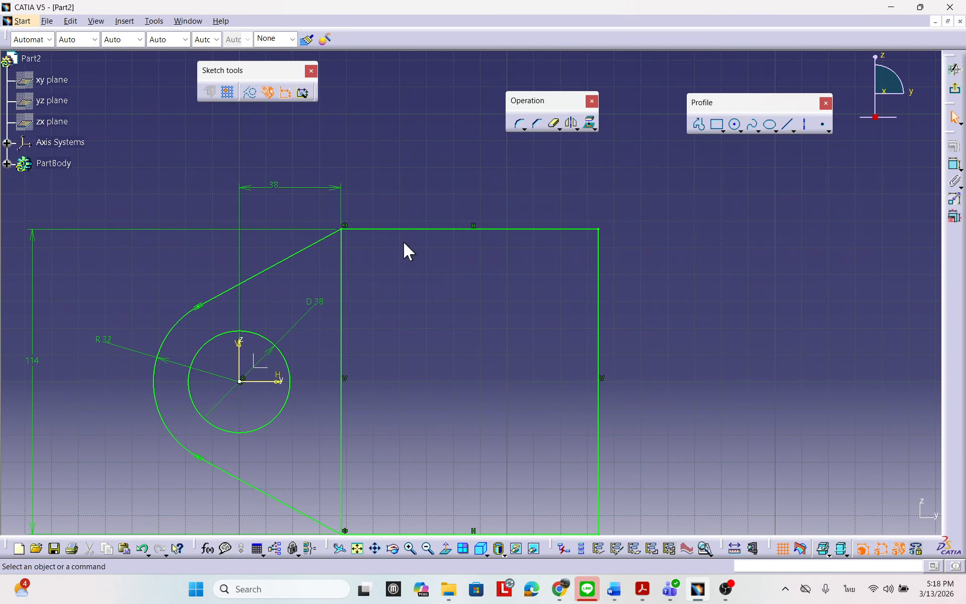
pyautogui.moveTo(403, 250)
pyautogui.mouseDown(button='middle')
pyautogui.moveTo(459, 291)
pyautogui.moveTo(503, 269)
pyautogui.mouseUp(button='middle')
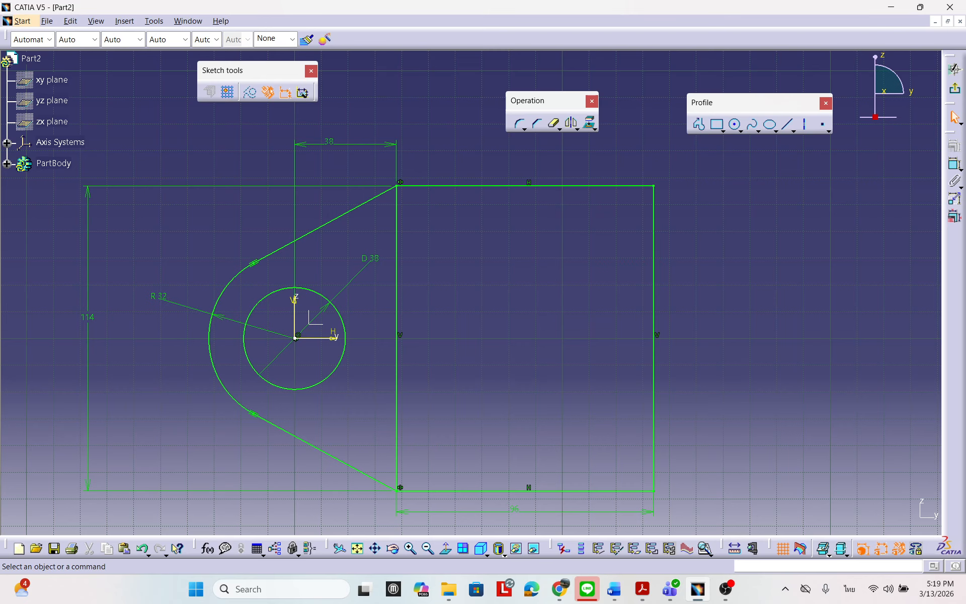
# Exit the sketch to inspect the profile's shared upper corner in 3D, then reopen the sketch for editing.
pyautogui.click(955, 69)
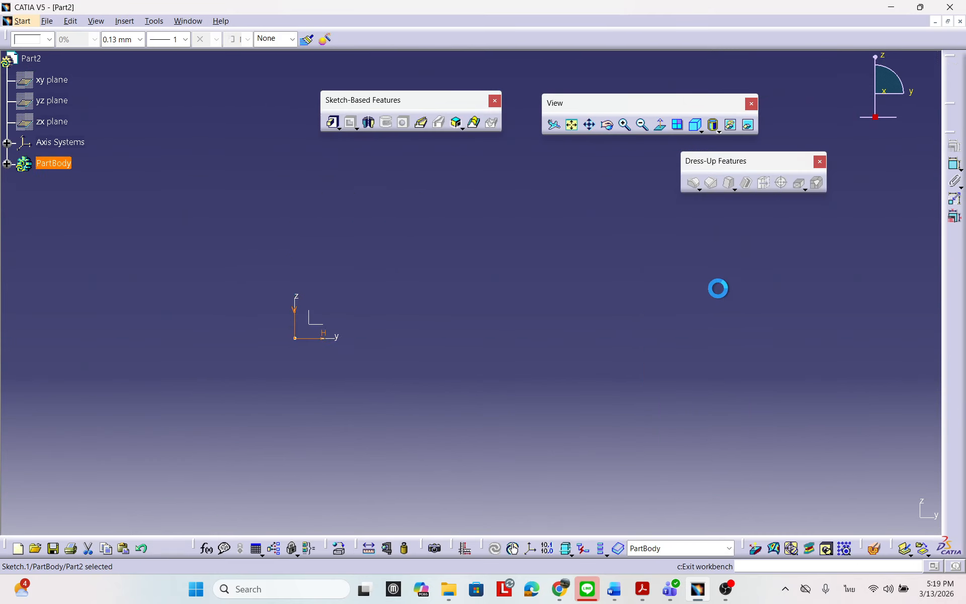
pyautogui.click(726, 351)
pyautogui.moveTo(720, 348); pyautogui.dragTo(627, 365, button='middle')
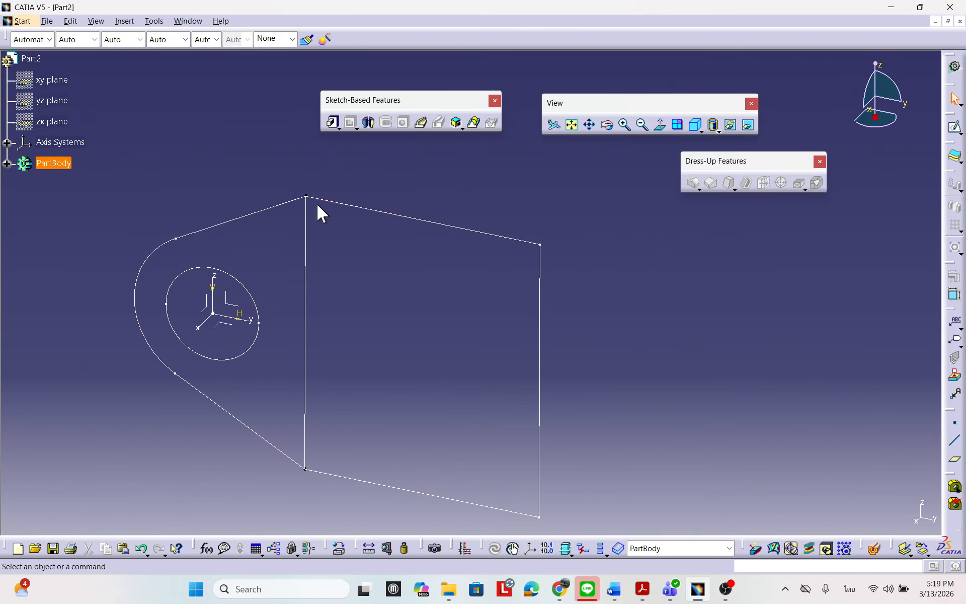
pyautogui.moveTo(318, 209)
pyautogui.mouseDown(button='middle')
pyautogui.moveTo(356, 291)
pyautogui.moveTo(356, 263)
pyautogui.mouseUp(button='middle')
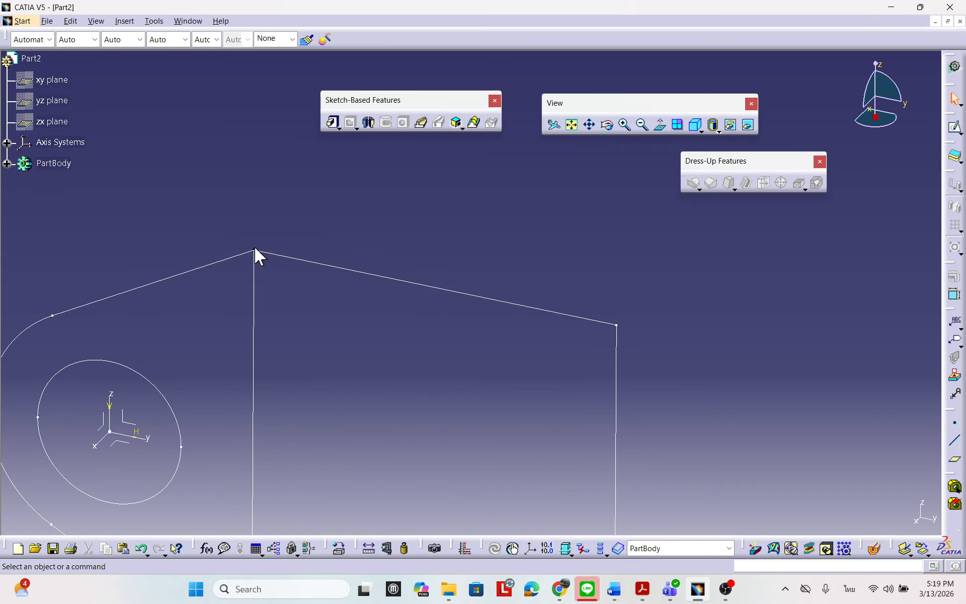
pyautogui.moveTo(320, 308)
pyautogui.mouseDown(button='middle')
pyautogui.moveTo(362, 244)
pyautogui.moveTo(427, 226)
pyautogui.mouseUp(button='middle')
pyautogui.doubleClick(428, 220)
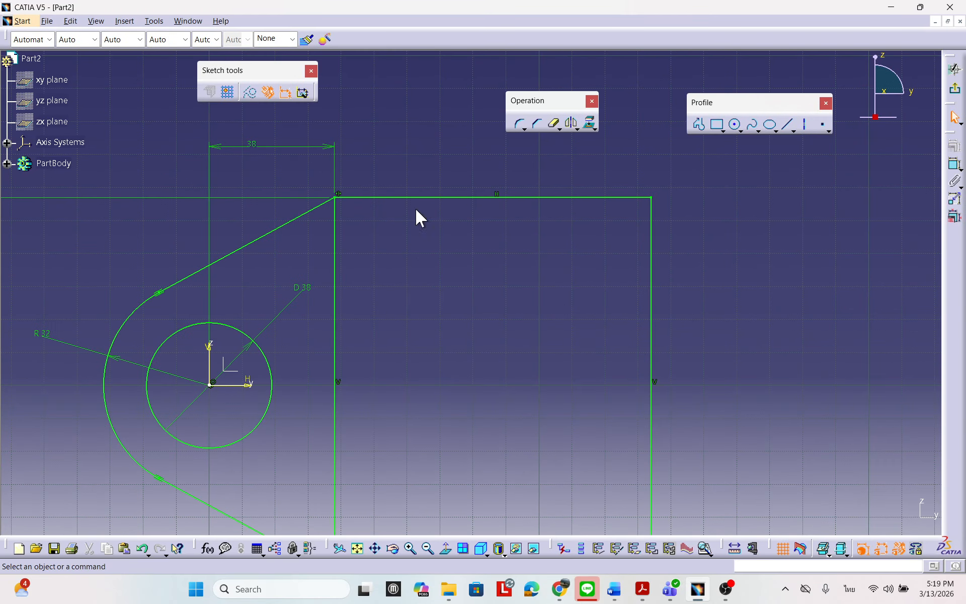
# Run a sketch analysis and examine the geometry statuses and the corners where the arc profile and rectangle meet the vertical line.
pyautogui.click(154, 20)
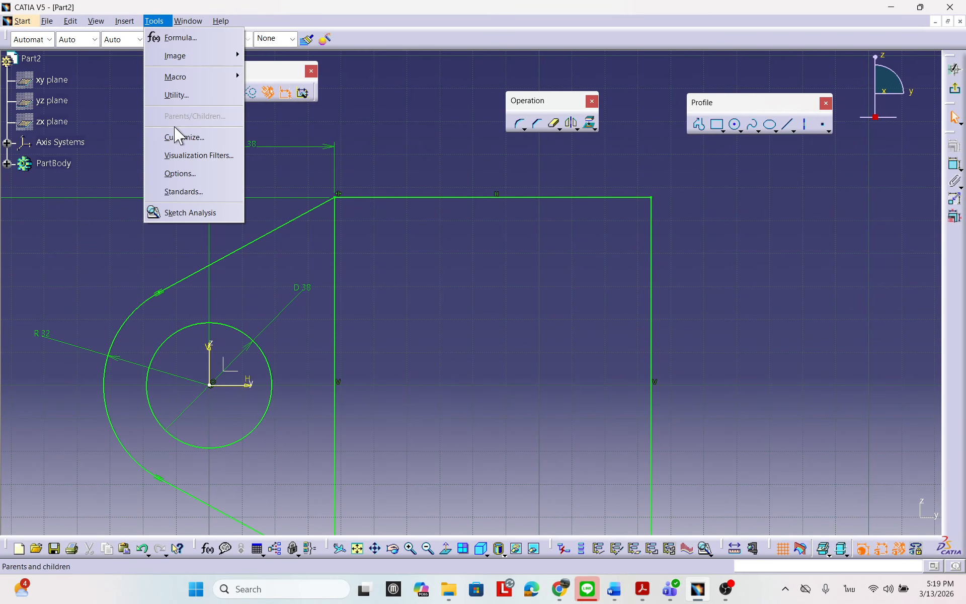
pyautogui.click(194, 212)
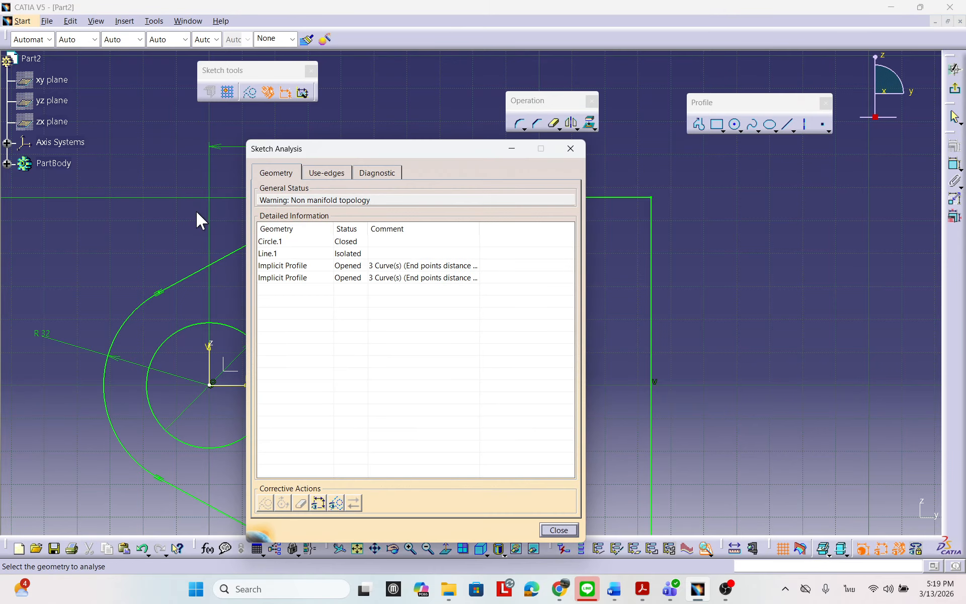
pyautogui.moveTo(394, 154); pyautogui.dragTo(676, 193)
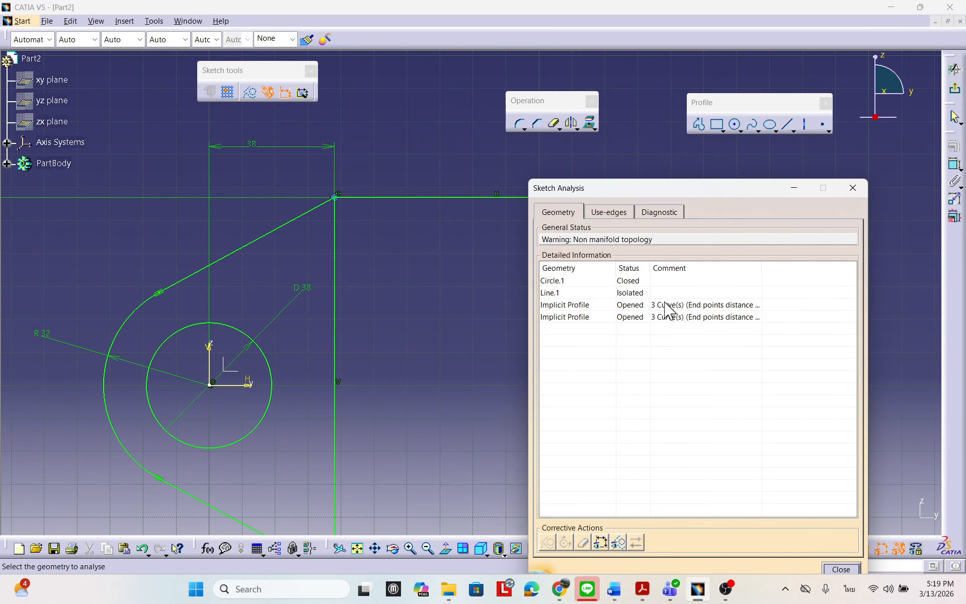
pyautogui.moveTo(697, 190); pyautogui.dragTo(683, 163)
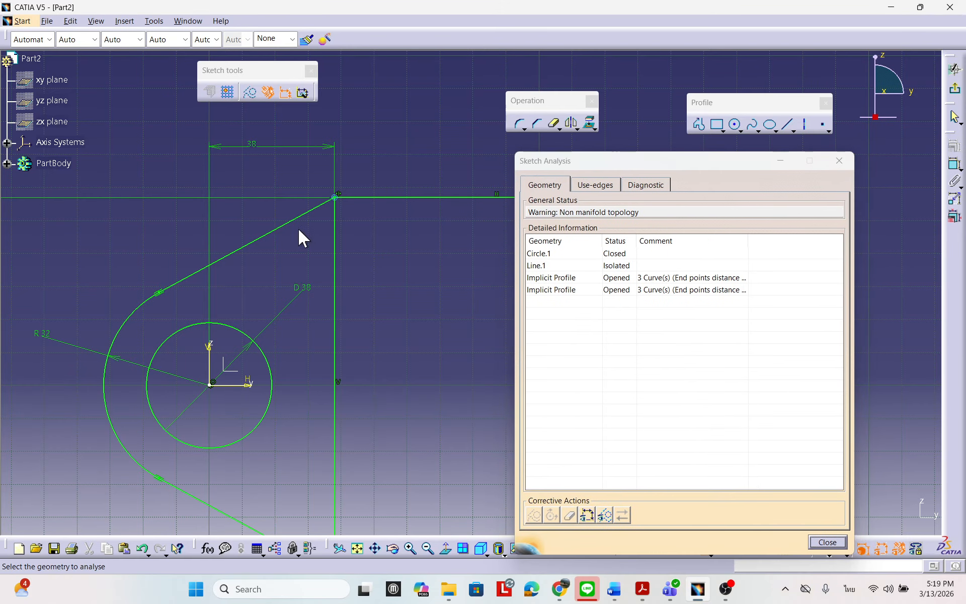
pyautogui.moveTo(298, 228)
pyautogui.keyDown('ctrl'); pyautogui.mouseDown(button='middle')
pyautogui.moveTo(323, 263)
pyautogui.moveTo(375, 289)
pyautogui.moveTo(280, 239)
pyautogui.mouseUp(button='middle'); pyautogui.keyUp('ctrl')
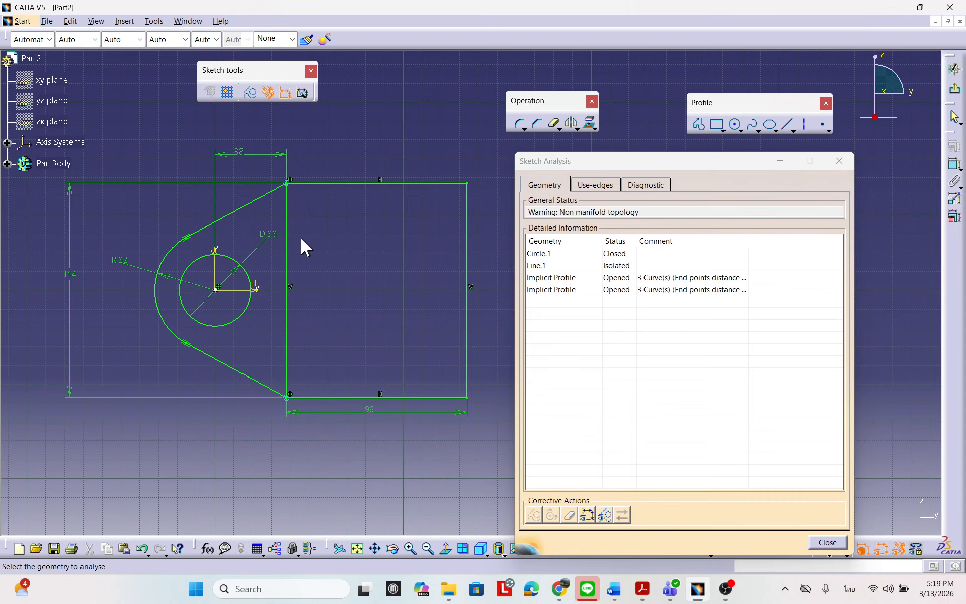
pyautogui.moveTo(369, 411); pyautogui.dragTo(386, 336, button='middle')
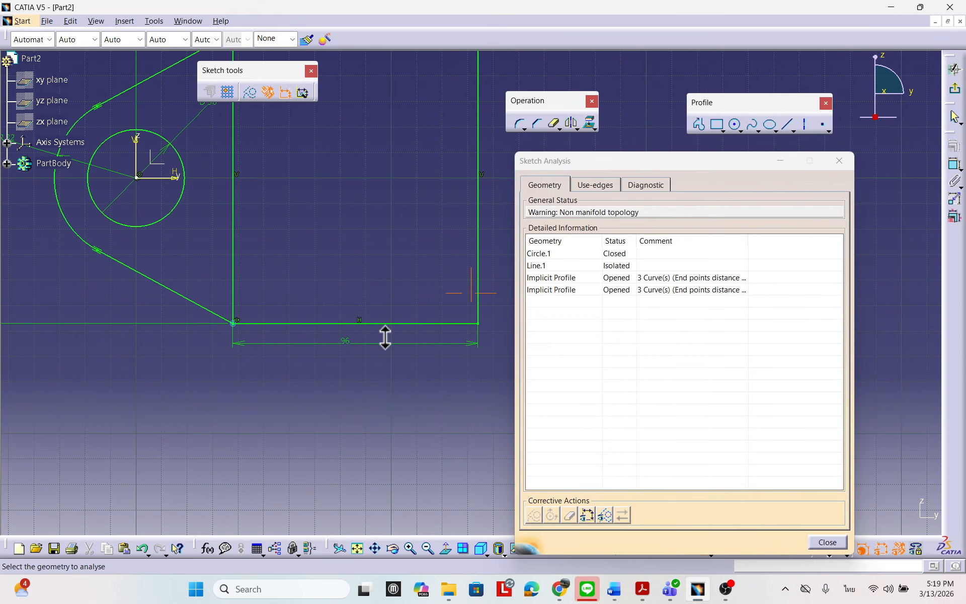
pyautogui.moveTo(325, 229); pyautogui.dragTo(373, 381, button='middle')
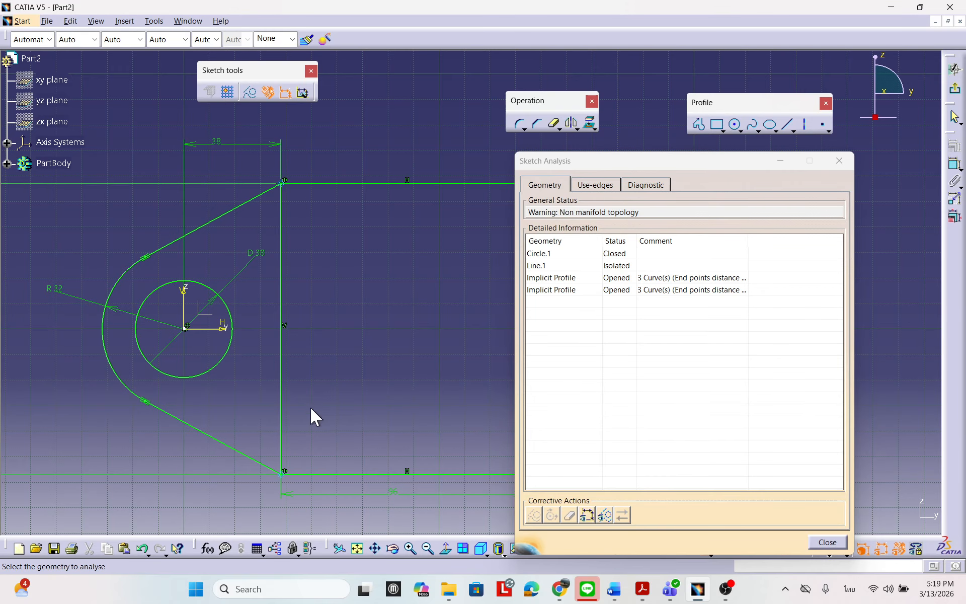
pyautogui.moveTo(392, 320); pyautogui.dragTo(342, 331, button='middle')
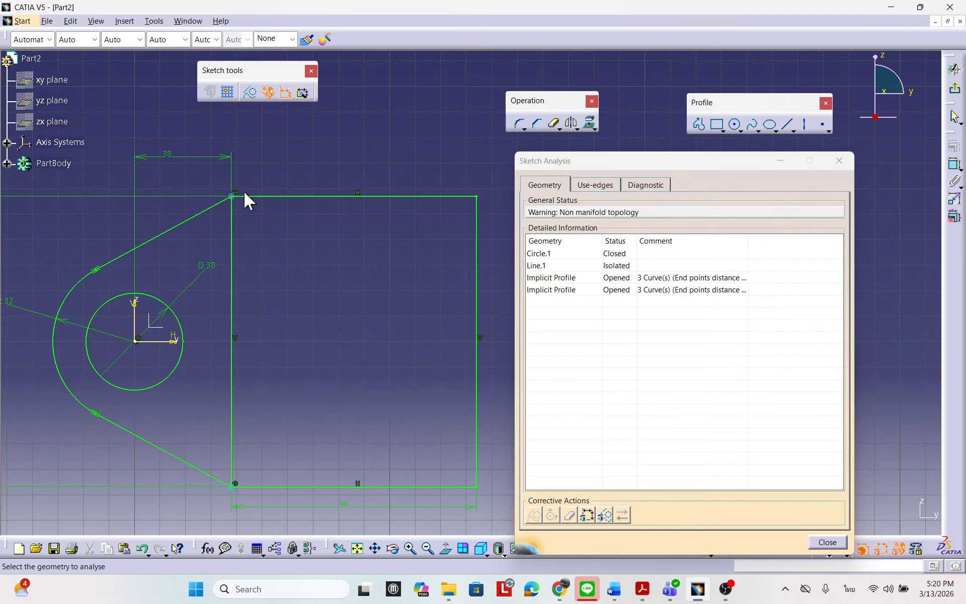
pyautogui.moveTo(648, 162); pyautogui.dragTo(624, 152)
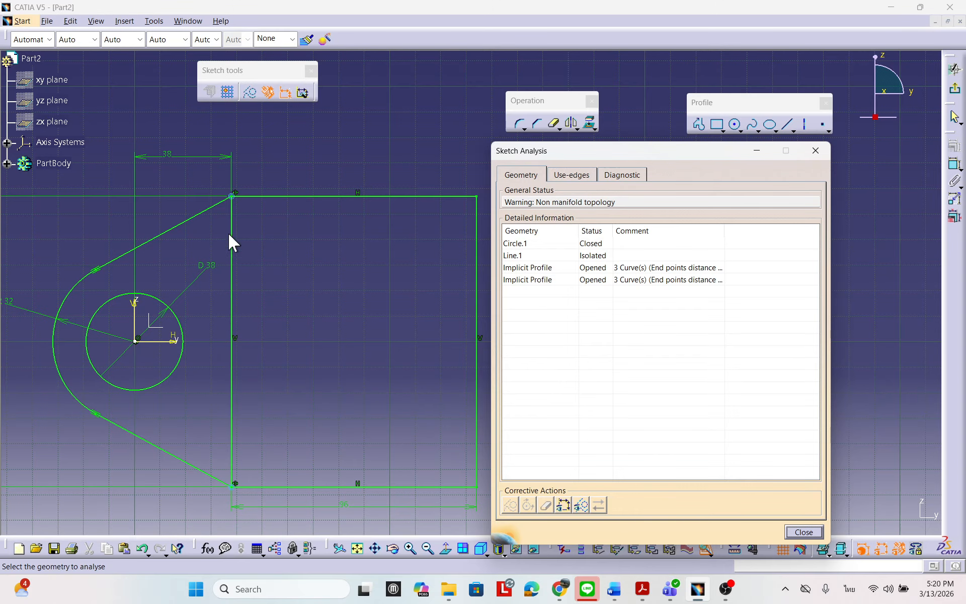
# Inspect the two implicit profiles and the sketch's orientation preview in the analysis, then close it.
pyautogui.click(611, 269)
pyautogui.click(596, 280)
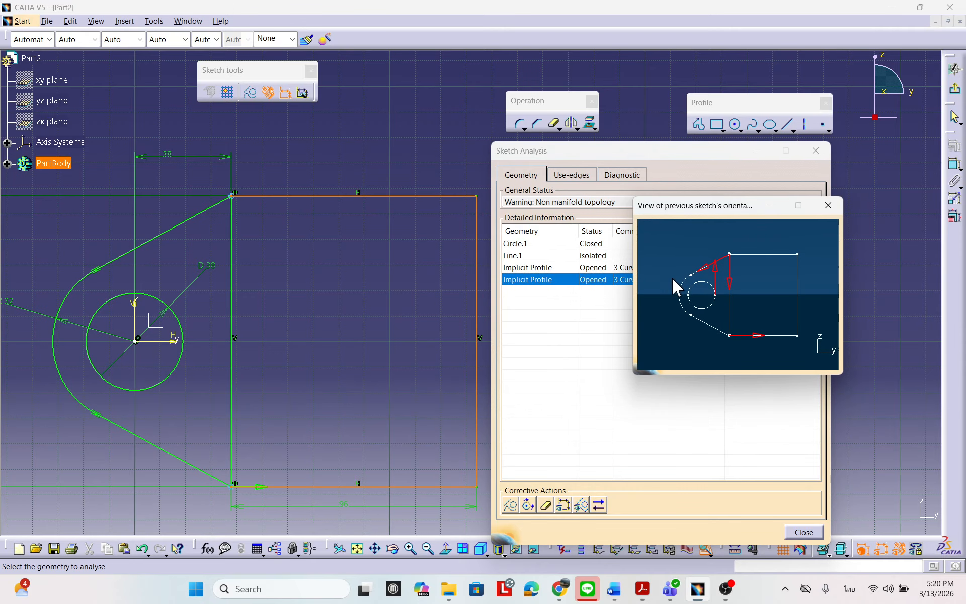
pyautogui.moveTo(752, 283); pyautogui.dragTo(750, 263, button='middle')
pyautogui.moveTo(748, 262); pyautogui.dragTo(744, 285, button='middle')
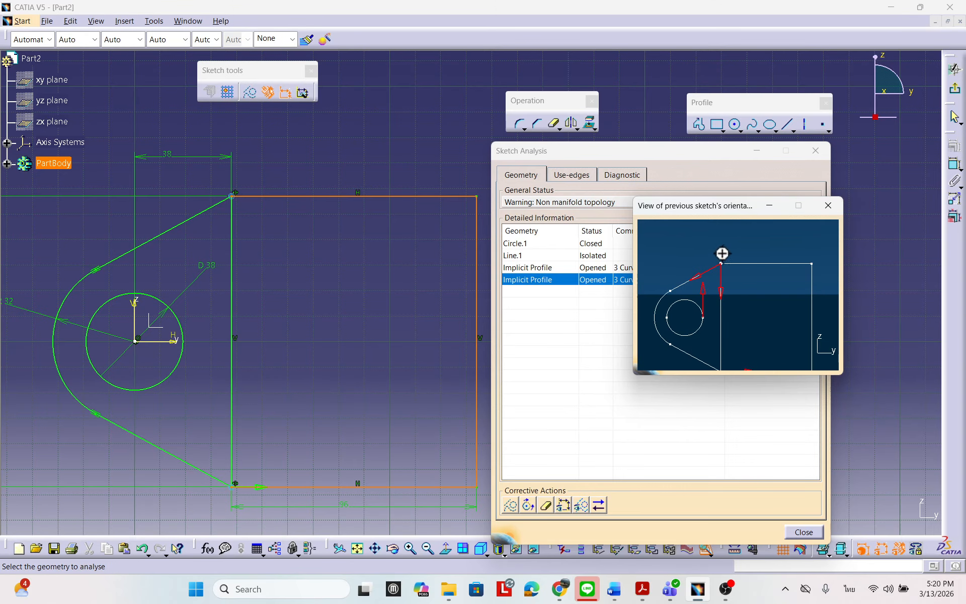
pyautogui.moveTo(733, 197); pyautogui.dragTo(756, 195)
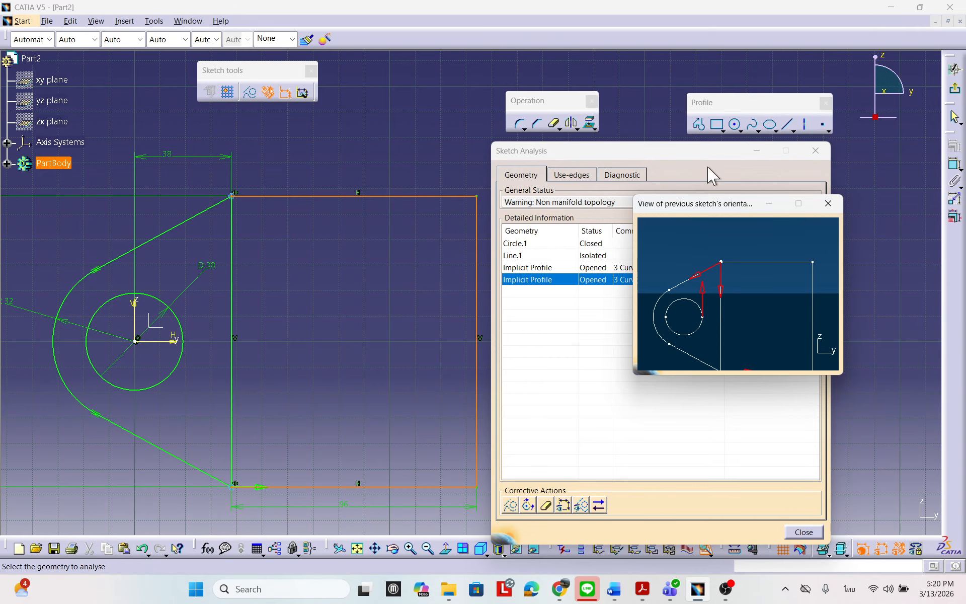
pyautogui.moveTo(725, 199); pyautogui.dragTo(597, 181)
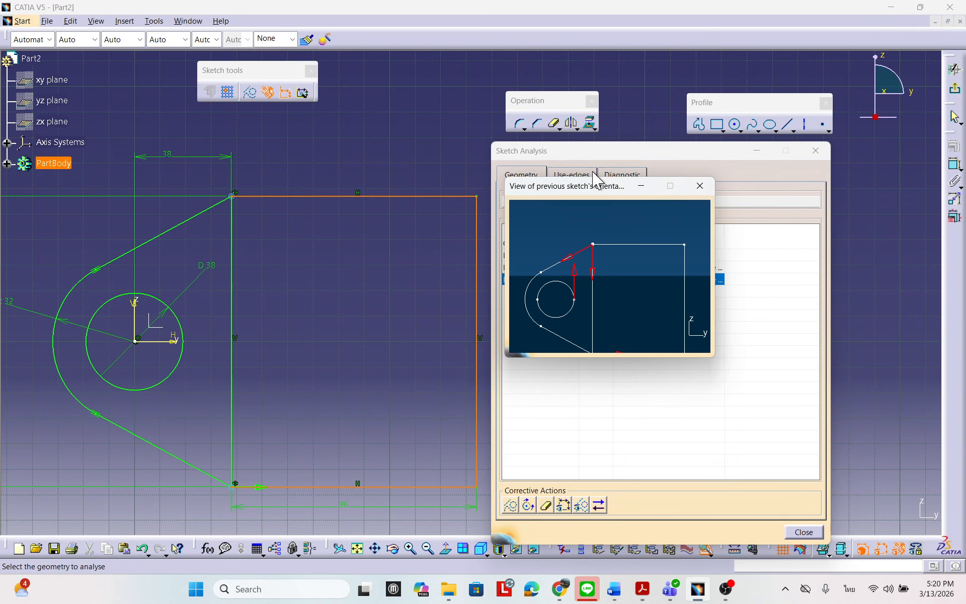
pyautogui.click(700, 186)
pyautogui.click(804, 532)
# Exit the sketch and start a Multi-Pad from it, selecting the rectangular extrusion domain.
pyautogui.moveTo(408, 227); pyautogui.dragTo(447, 222, button='middle')
pyautogui.click(956, 92)
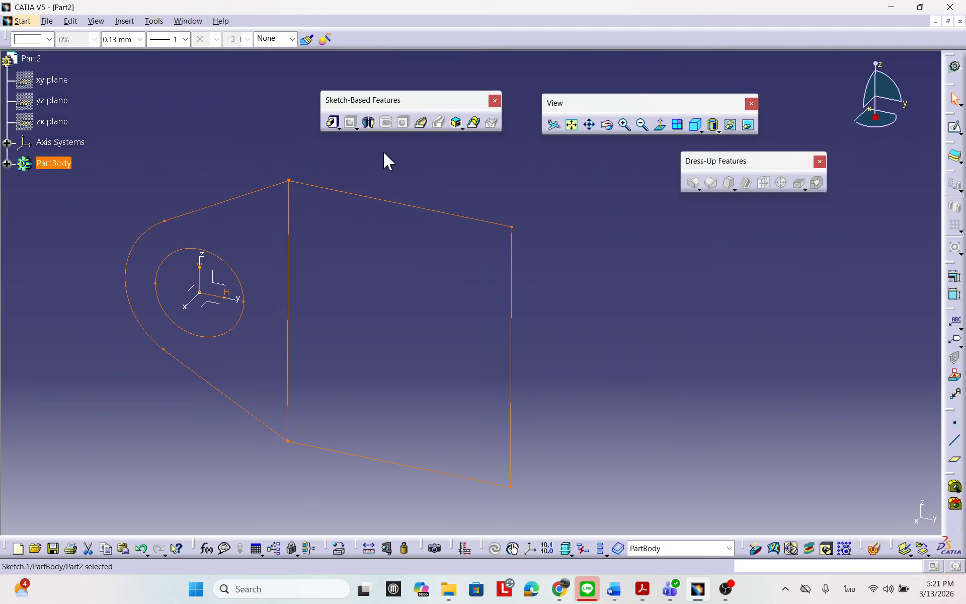
pyautogui.click(338, 126)
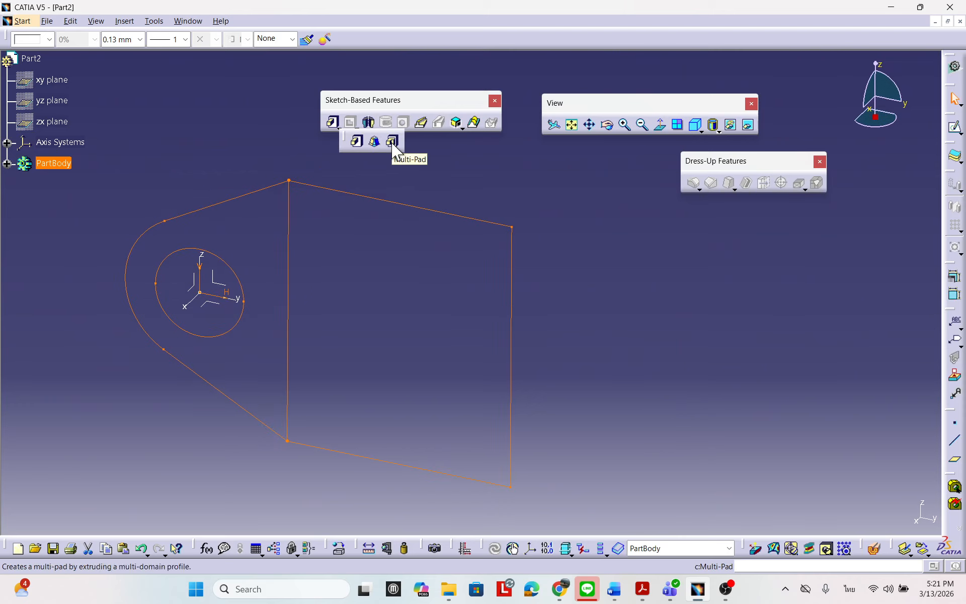
pyautogui.click(392, 142)
pyautogui.moveTo(784, 268); pyautogui.dragTo(565, 182)
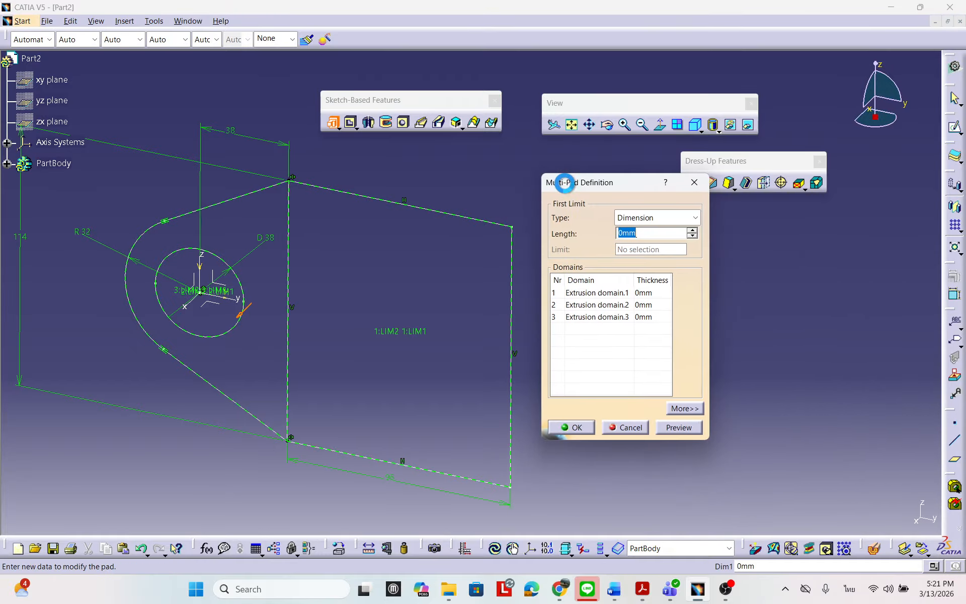
pyautogui.moveTo(385, 247)
pyautogui.mouseDown(button='middle')
pyautogui.moveTo(398, 267)
pyautogui.moveTo(436, 277)
pyautogui.moveTo(410, 278)
pyautogui.moveTo(450, 271)
pyautogui.mouseUp(button='middle')
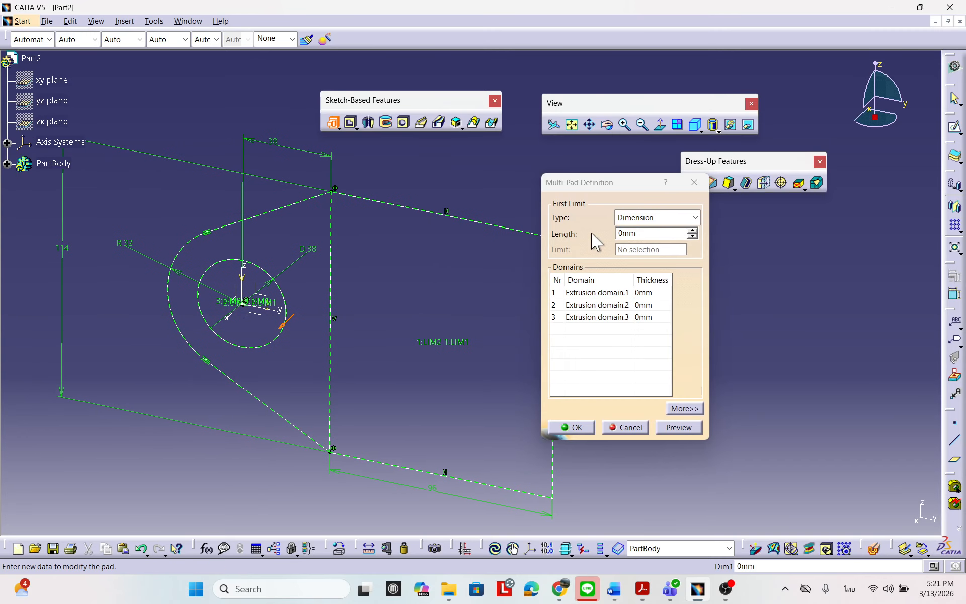
pyautogui.moveTo(611, 181); pyautogui.dragTo(656, 169)
pyautogui.click(649, 285)
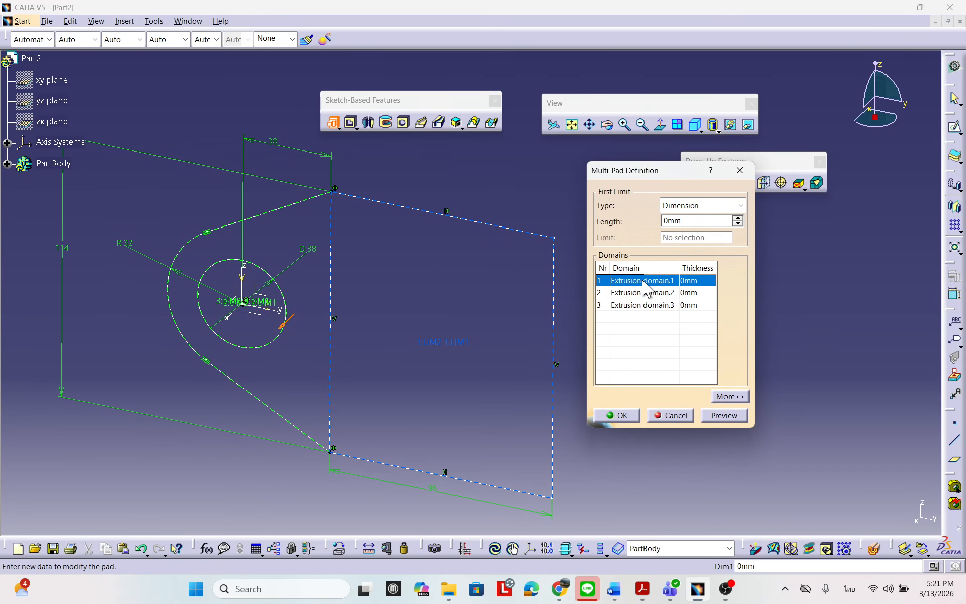
pyautogui.moveTo(457, 297)
pyautogui.mouseDown(button='middle')
pyautogui.moveTo(466, 233)
pyautogui.moveTo(501, 262)
pyautogui.moveTo(451, 315)
pyautogui.mouseUp(button='middle')
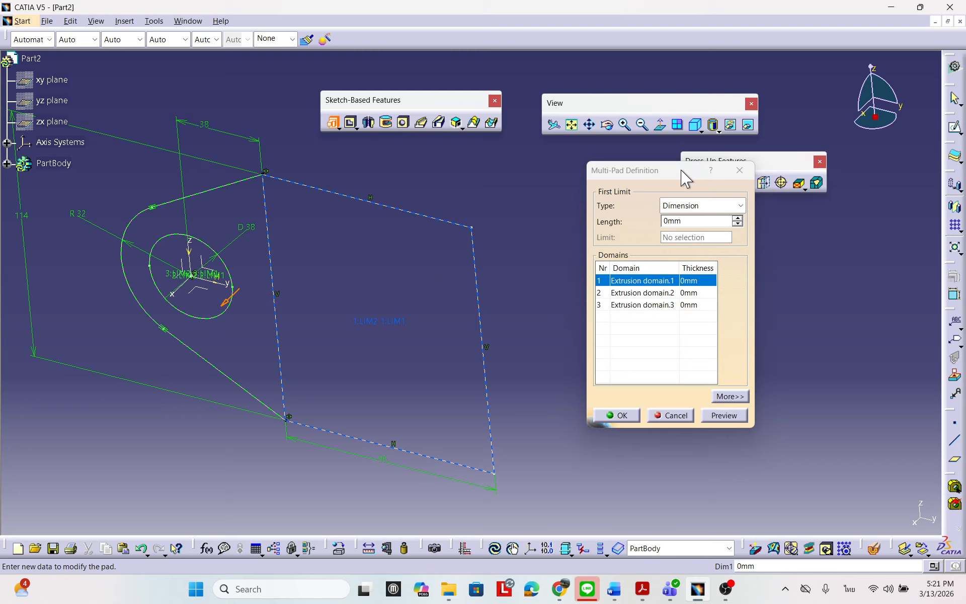
pyautogui.moveTo(686, 176); pyautogui.dragTo(696, 201)
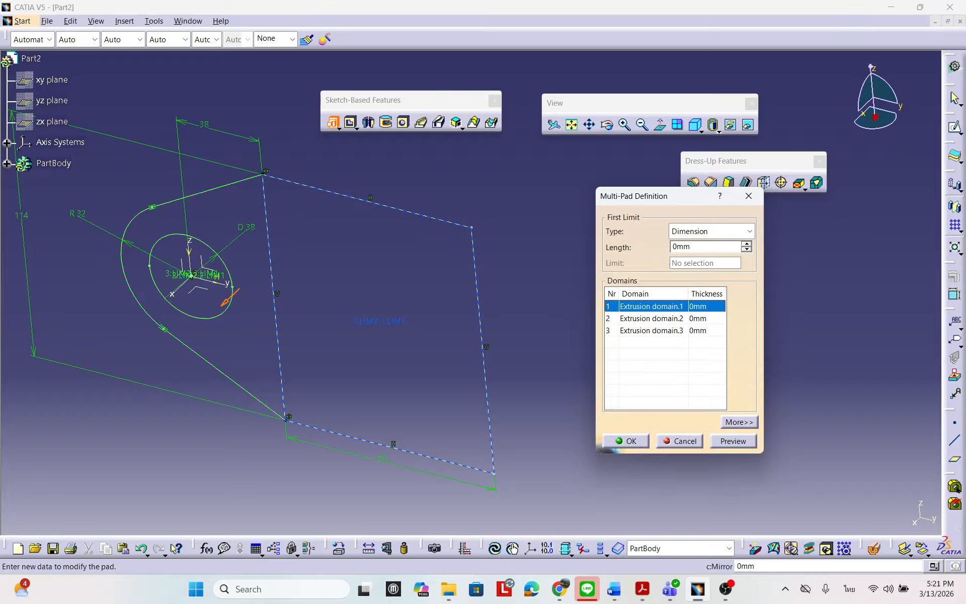
# Consult the stop plate drawing in exercise2.pdf, then set the rectangular domain's thickness to 32 mm and preview it.
pyautogui.moveTo(965, 166); pyautogui.dragTo(524, 116)
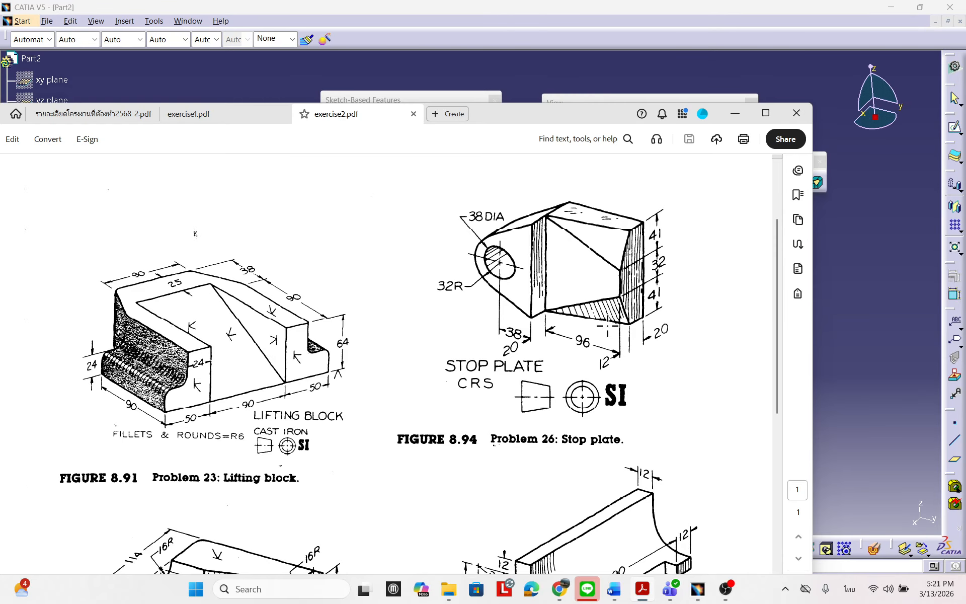
pyautogui.moveTo(542, 121); pyautogui.dragTo(965, 123)
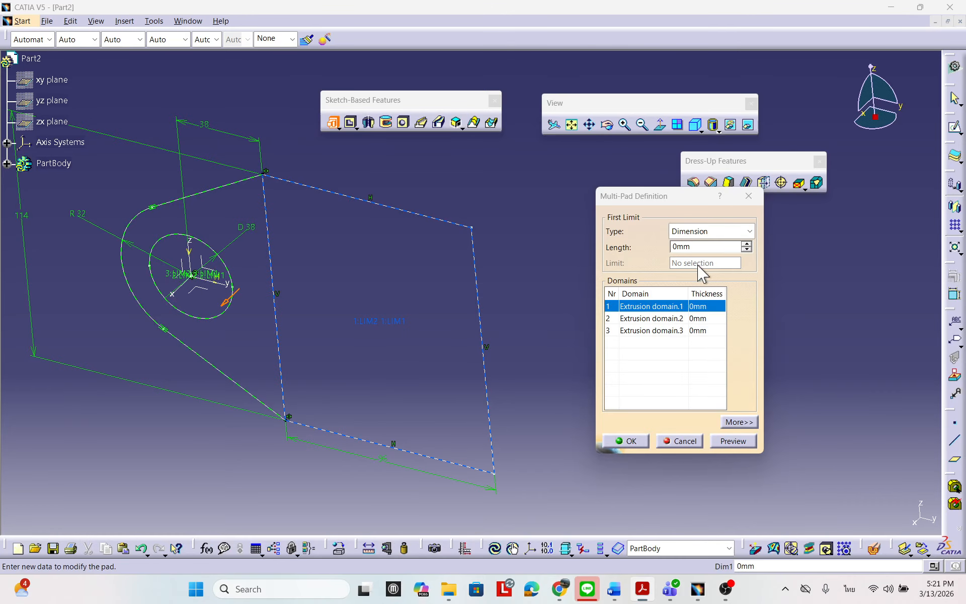
pyautogui.click(669, 318)
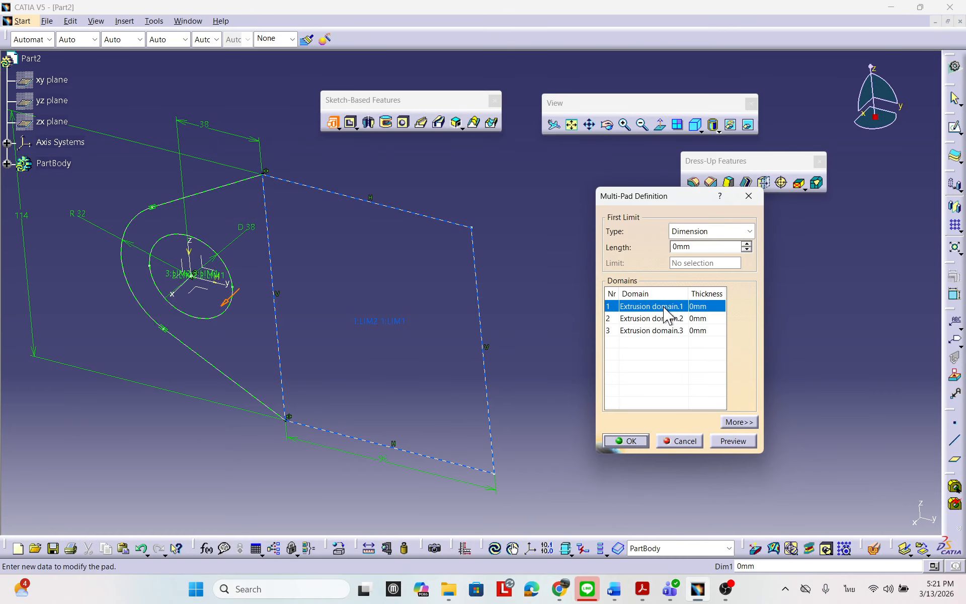
pyautogui.doubleClick(705, 247)
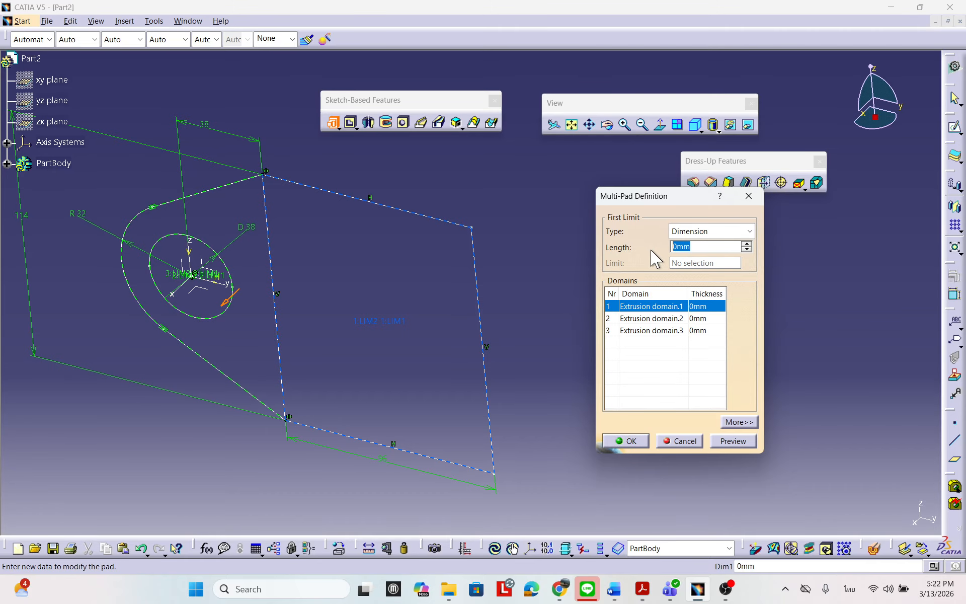
pyautogui.write('2')
pyautogui.click(734, 442)
pyautogui.moveTo(478, 295); pyautogui.dragTo(496, 235, button='middle')
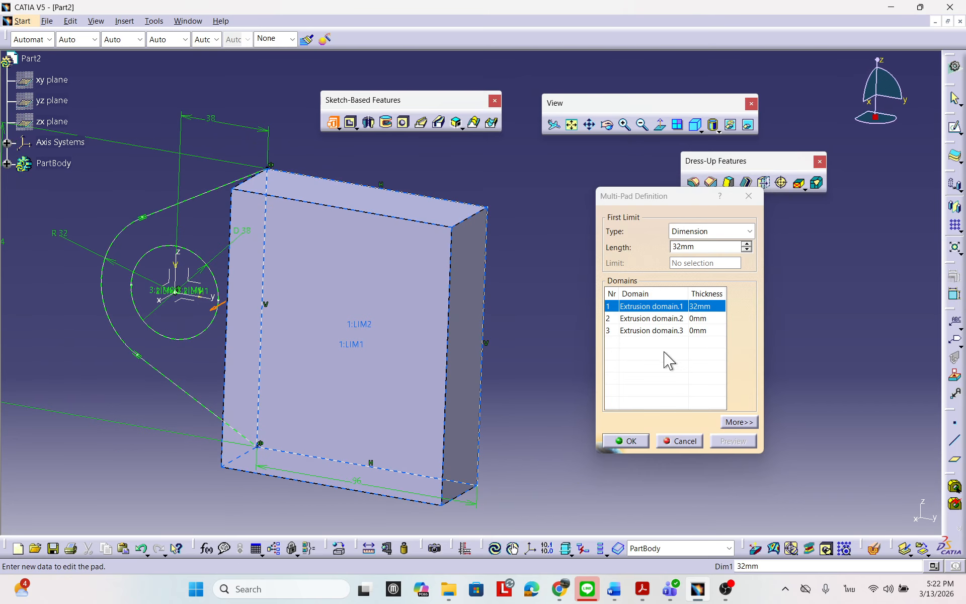
# Set the thickness of the rounded domain around the hole to 52 mm and preview the multi-pad.
pyautogui.click(654, 318)
pyautogui.moveTo(280, 332)
pyautogui.mouseDown(button='middle')
pyautogui.moveTo(339, 308)
pyautogui.moveTo(273, 330)
pyautogui.mouseUp(button='middle')
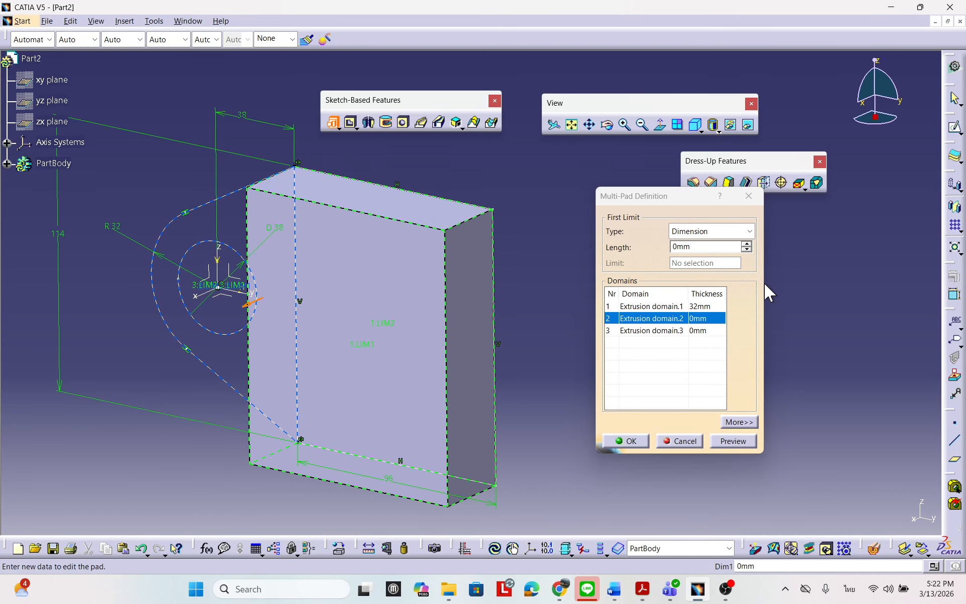
pyautogui.click(708, 246)
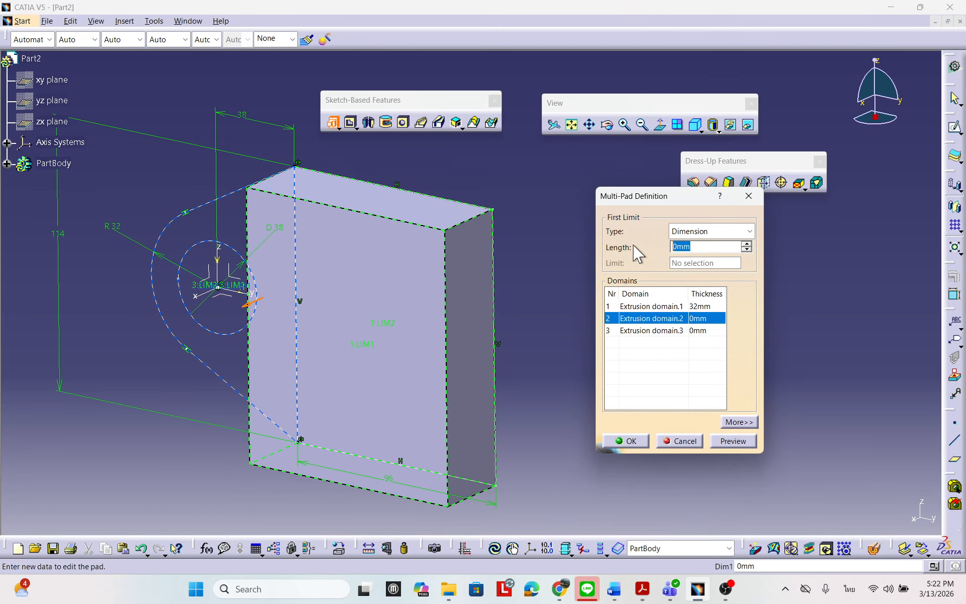
pyautogui.write('20+20+12')
pyautogui.click(745, 442)
pyautogui.moveTo(483, 333); pyautogui.dragTo(486, 334, button='middle')
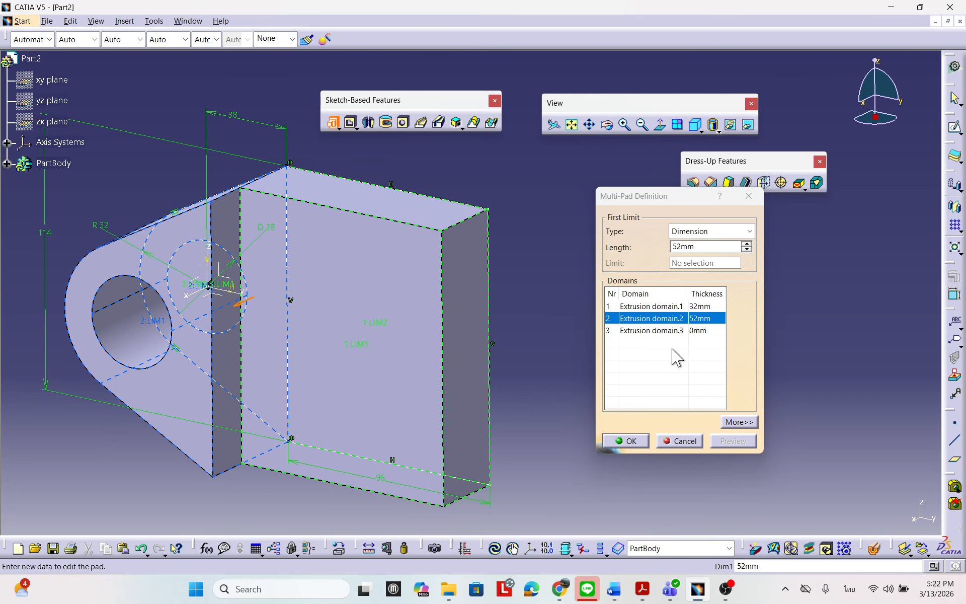
# Check the previewed steps against the stop plate drawing and create the multi-pad, leaving the hole's domain at 0 mm.
pyautogui.moveTo(379, 304); pyautogui.dragTo(215, 287, button='middle')
pyautogui.moveTo(367, 332); pyautogui.dragTo(367, 314, button='middle')
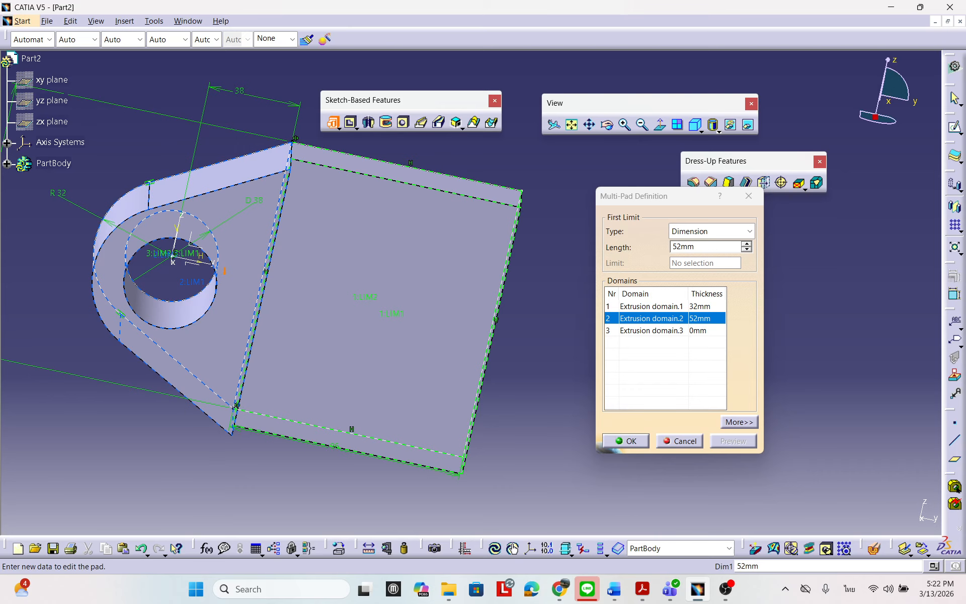
pyautogui.hotkey('alt', 'Tab')
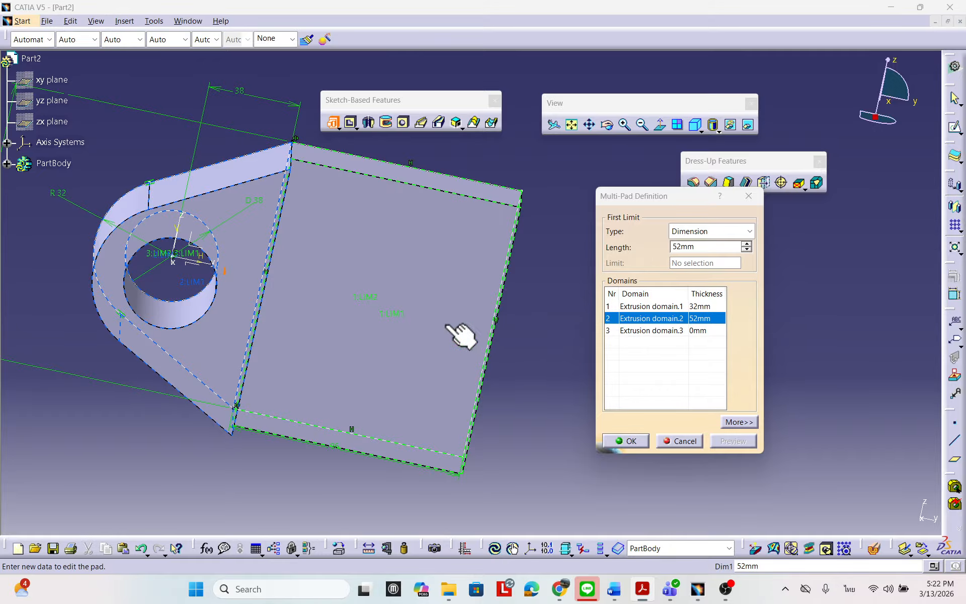
pyautogui.moveTo(537, 317); pyautogui.dragTo(463, 309, button='middle')
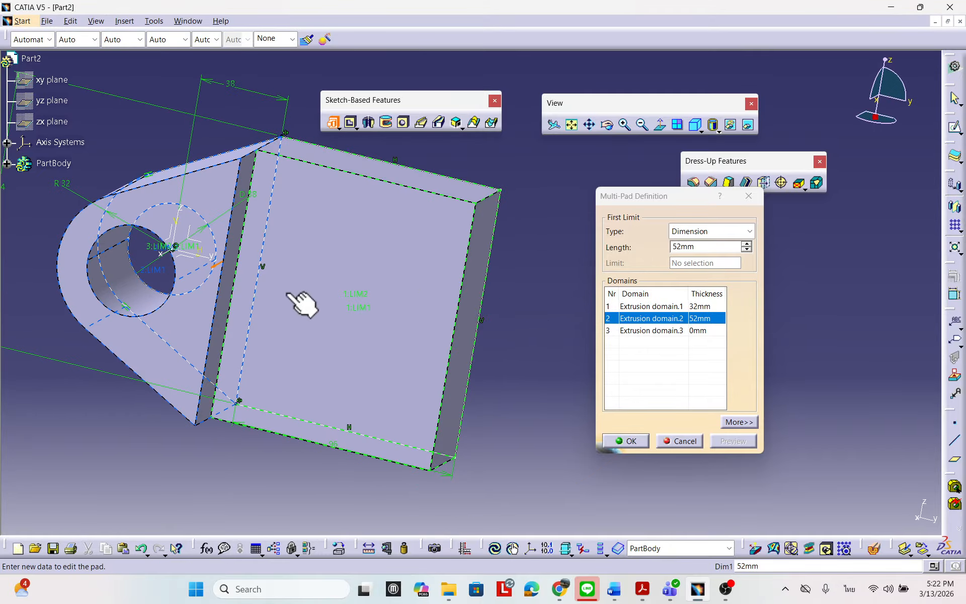
pyautogui.click(626, 442)
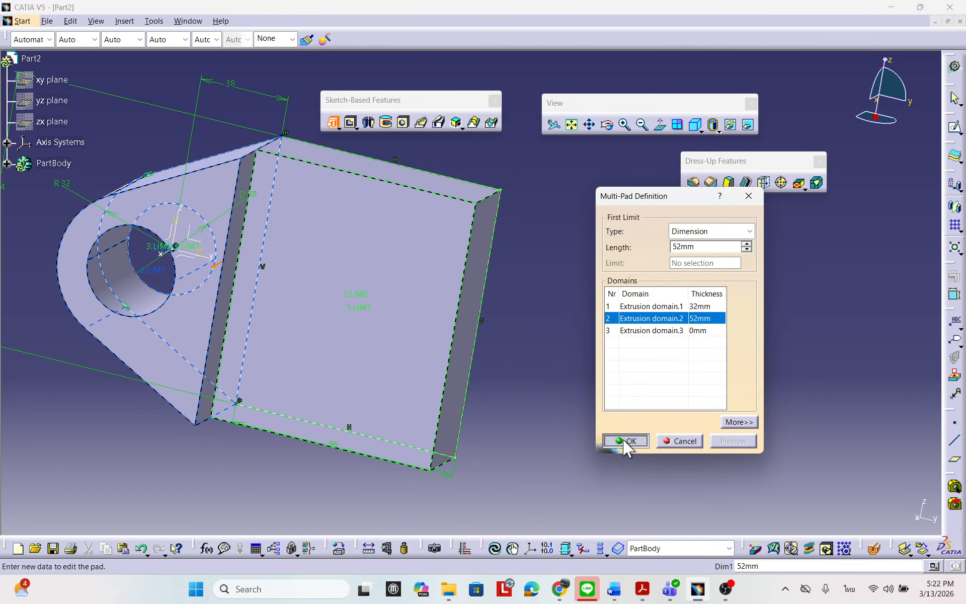
pyautogui.moveTo(423, 313); pyautogui.dragTo(524, 318, button='middle')
pyautogui.moveTo(335, 274); pyautogui.dragTo(609, 302, button='middle')
pyautogui.moveTo(375, 217); pyautogui.dragTo(429, 282, button='middle')
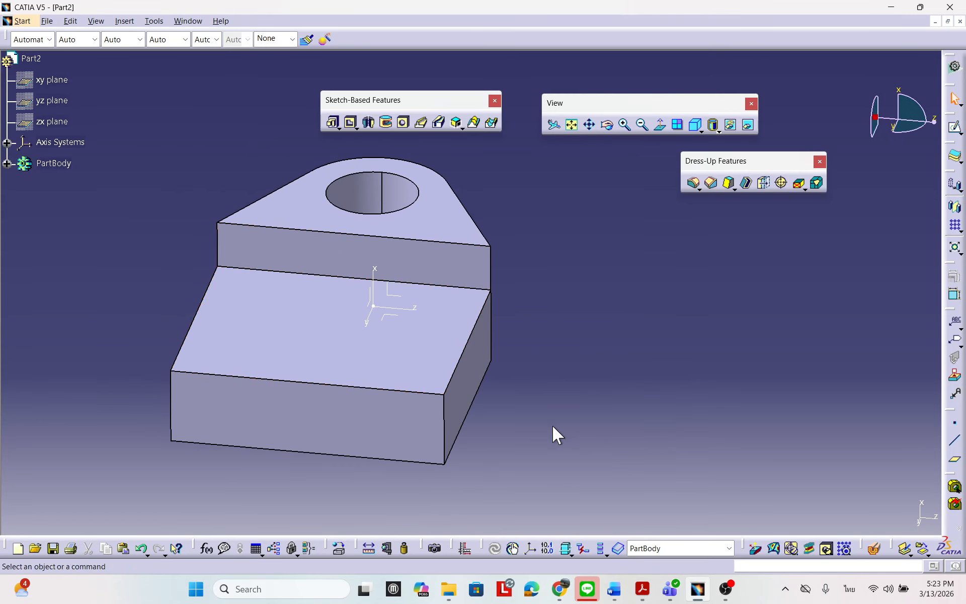
pyautogui.click(743, 598)
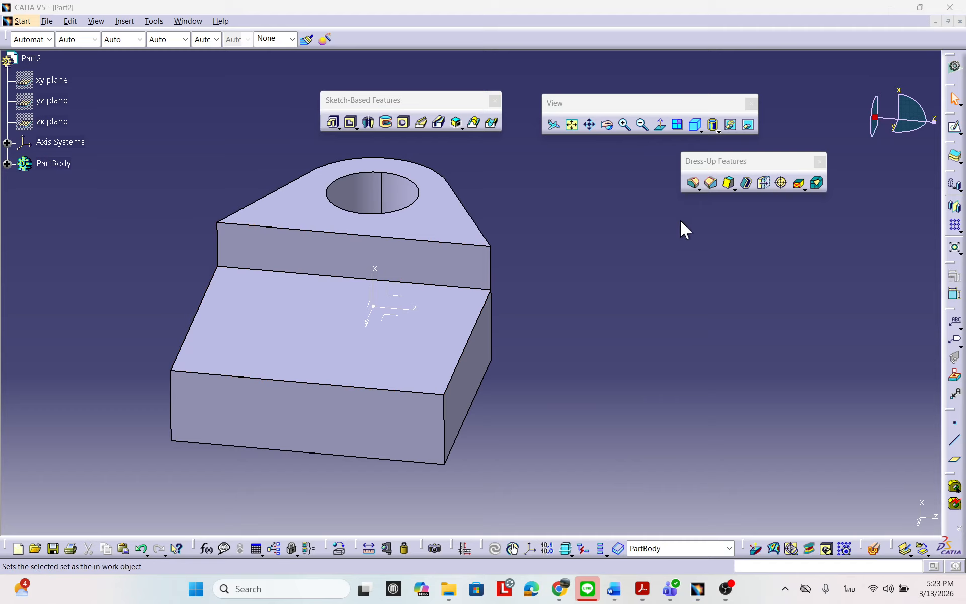
pyautogui.click(712, 182)
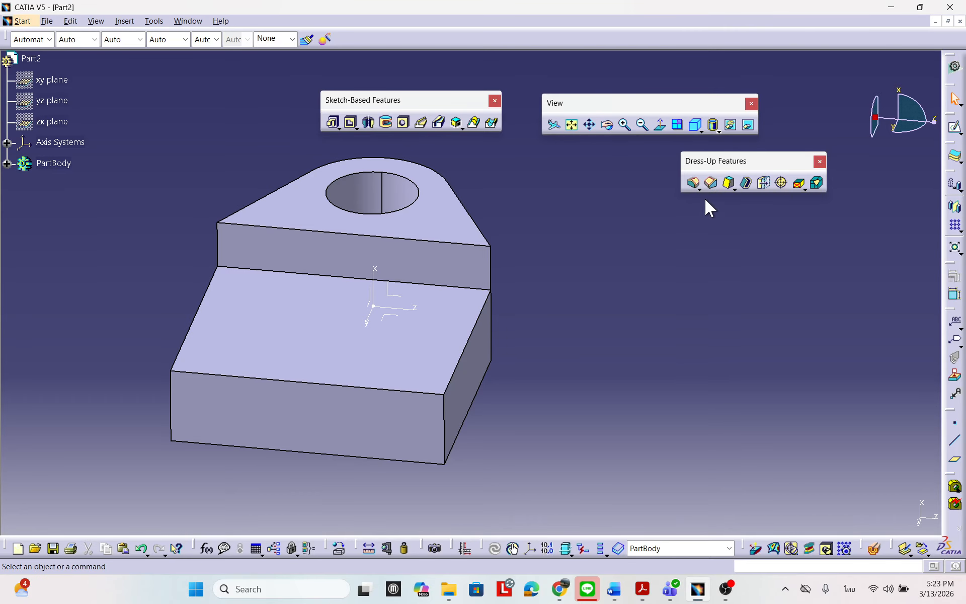
# Start a Length1/Length2 chamfer on the side edge of the lower 32 mm step's upper face, on the positive z side.
pyautogui.click(711, 182)
pyautogui.moveTo(770, 402); pyautogui.dragTo(640, 276)
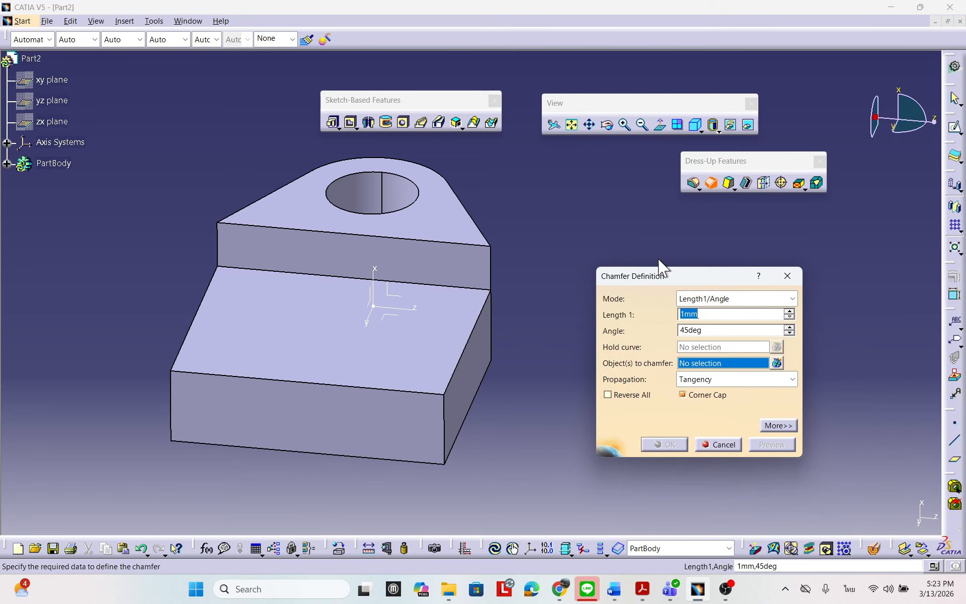
pyautogui.moveTo(528, 340); pyautogui.dragTo(578, 341, button='middle')
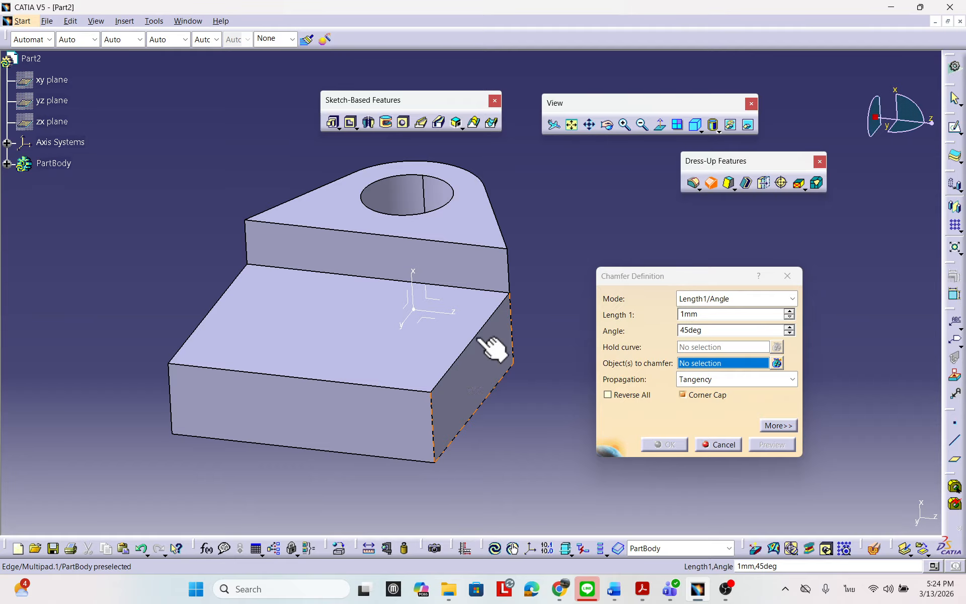
pyautogui.moveTo(421, 307); pyautogui.dragTo(423, 360, button='middle')
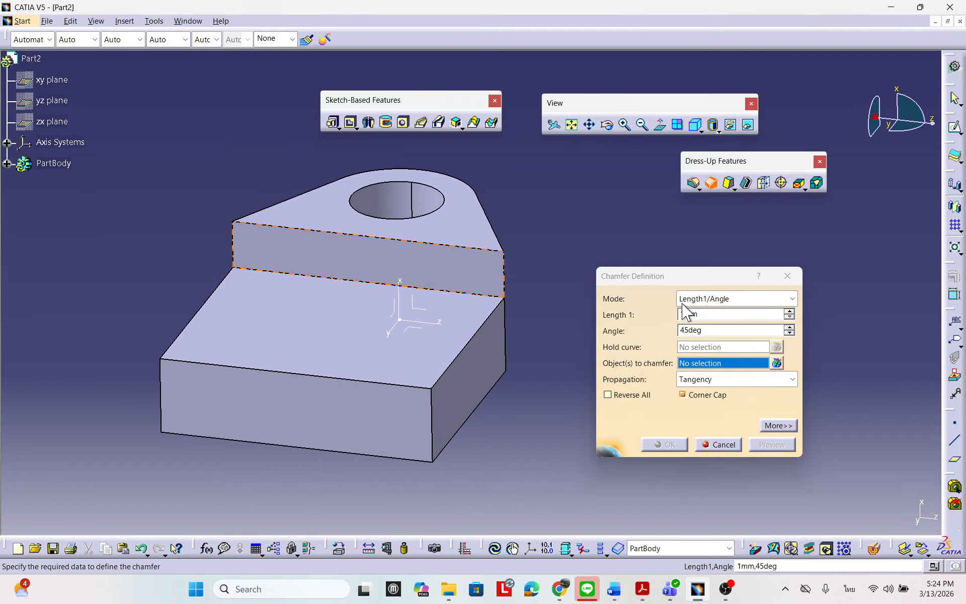
pyautogui.click(718, 300)
pyautogui.click(755, 328)
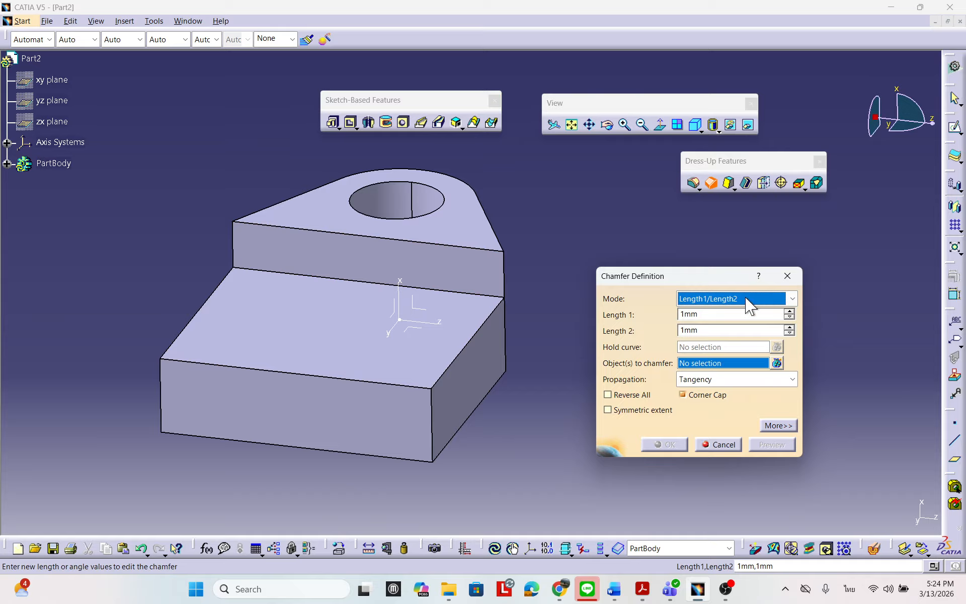
pyautogui.click(476, 339)
pyautogui.moveTo(545, 348); pyautogui.dragTo(538, 342, button='middle')
pyautogui.moveTo(548, 363)
pyautogui.mouseDown(button='middle')
pyautogui.moveTo(587, 367)
pyautogui.moveTo(530, 363)
pyautogui.mouseUp(button='middle')
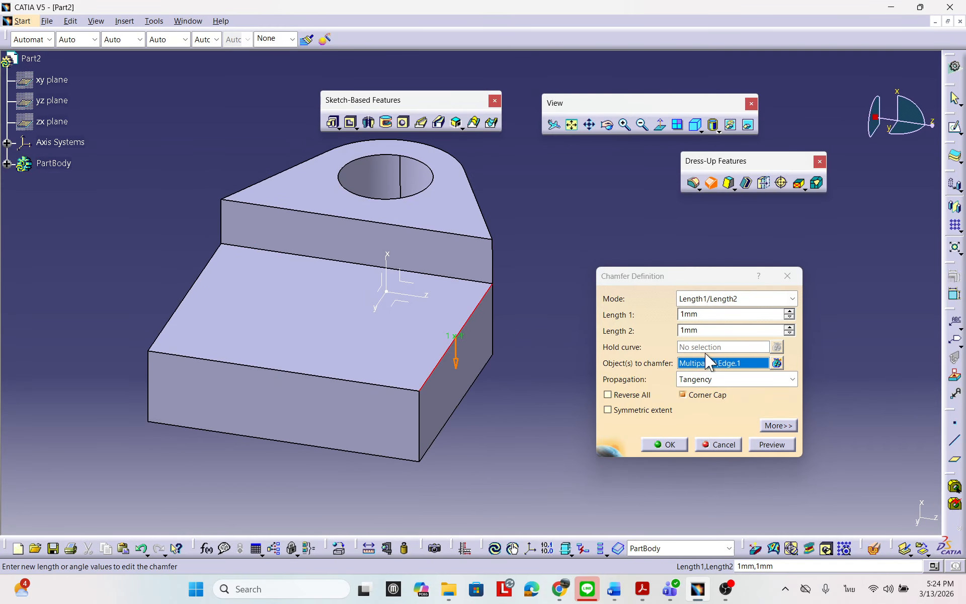
# Set both chamfer lengths to 20 mm, preview the result and create the chamfer.
pyautogui.moveTo(723, 315); pyautogui.dragTo(678, 314)
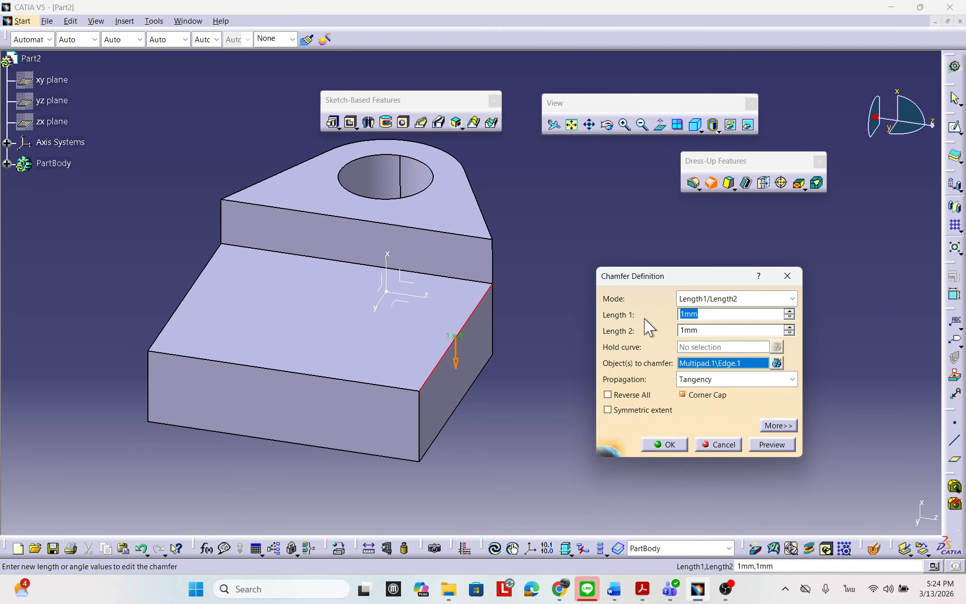
pyautogui.write('20')
pyautogui.moveTo(709, 331); pyautogui.dragTo(669, 334)
pyautogui.write('20')
pyautogui.click(781, 444)
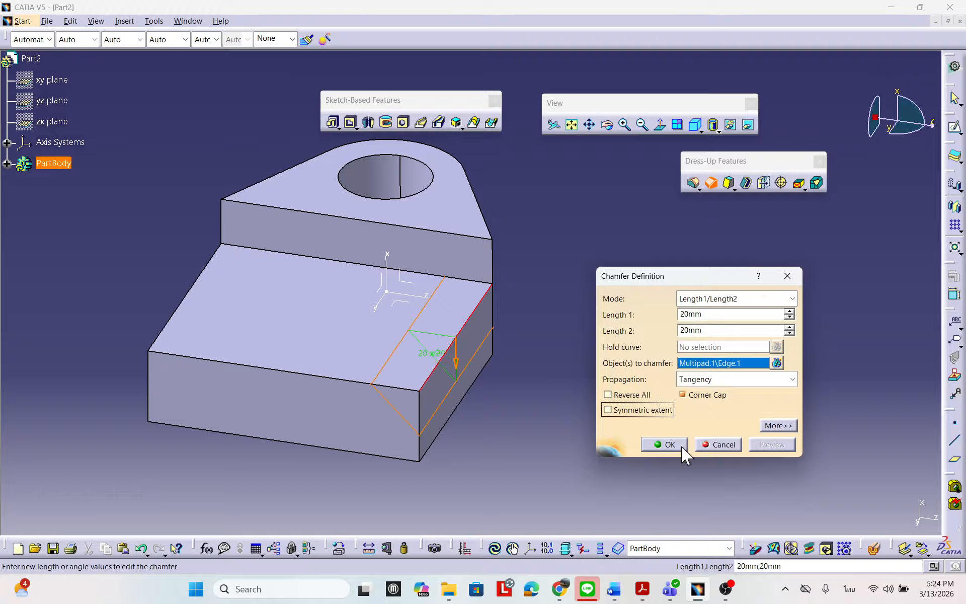
pyautogui.click(665, 445)
pyautogui.moveTo(636, 384); pyautogui.dragTo(584, 372, button='middle')
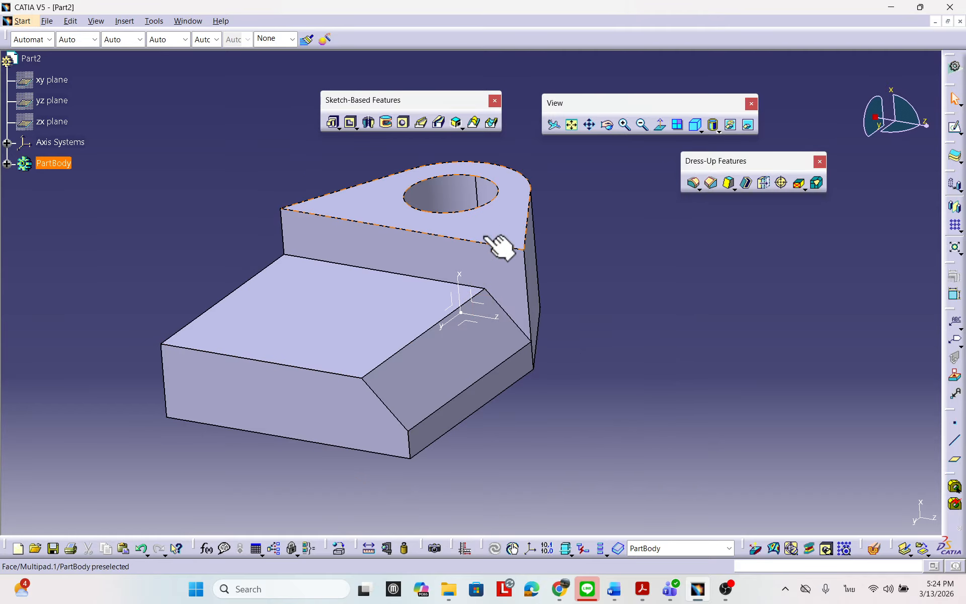
pyautogui.moveTo(460, 361); pyautogui.dragTo(572, 300, button='middle')
pyautogui.moveTo(491, 313)
pyautogui.mouseDown(button='middle')
pyautogui.moveTo(512, 354)
pyautogui.moveTo(496, 322)
pyautogui.mouseUp(button='middle')
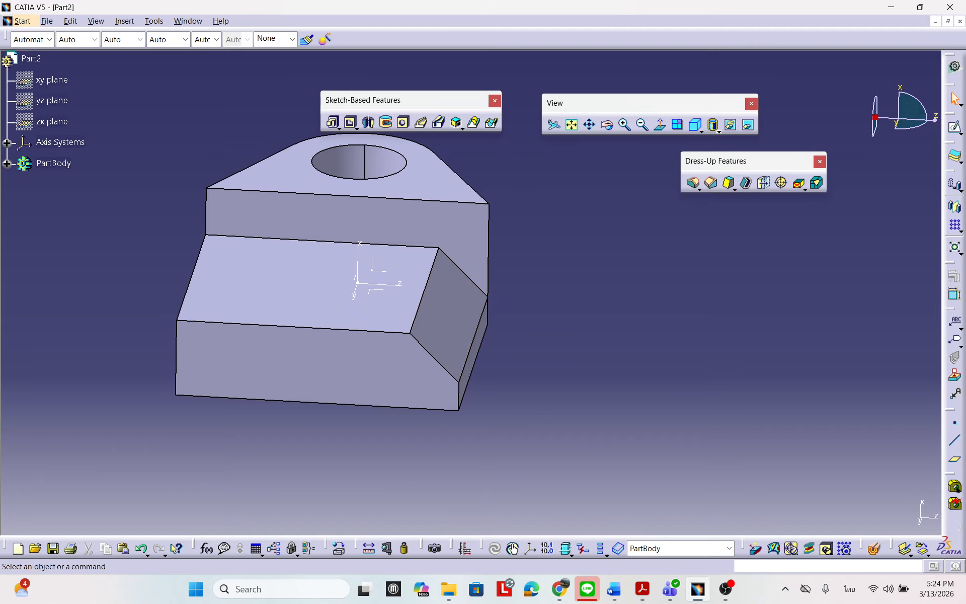
# Check the stop plate drawing in exercise2.pdf and delete the chamfer from the part body.
pyautogui.moveTo(965, 282); pyautogui.dragTo(419, 164)
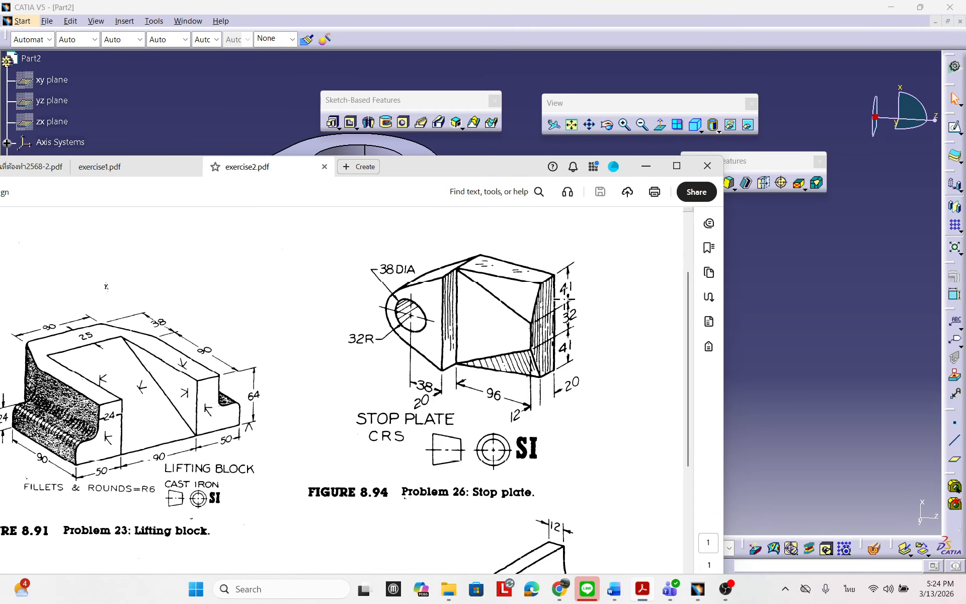
pyautogui.moveTo(483, 173); pyautogui.dragTo(965, 186)
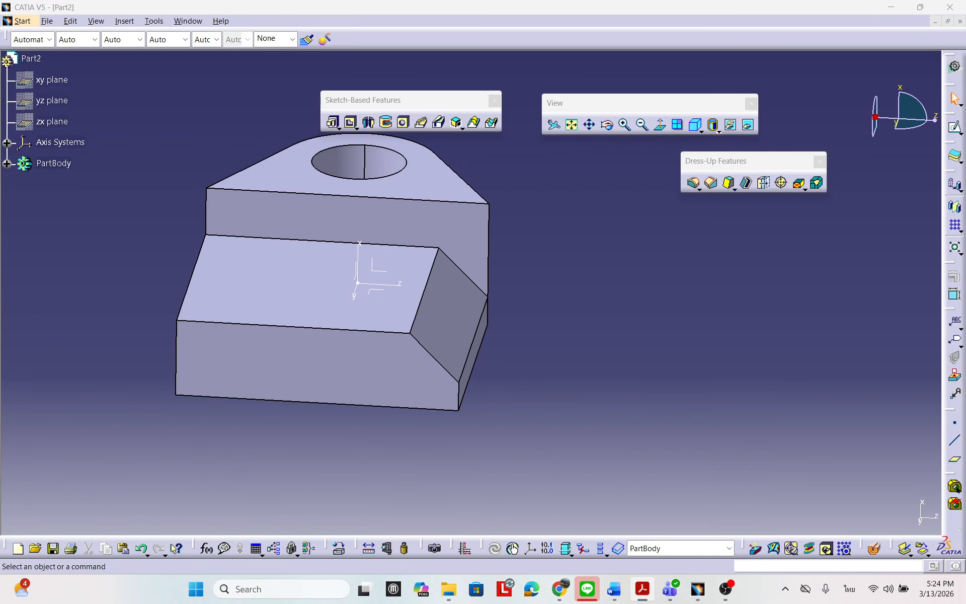
pyautogui.moveTo(622, 368); pyautogui.dragTo(578, 365, button='middle')
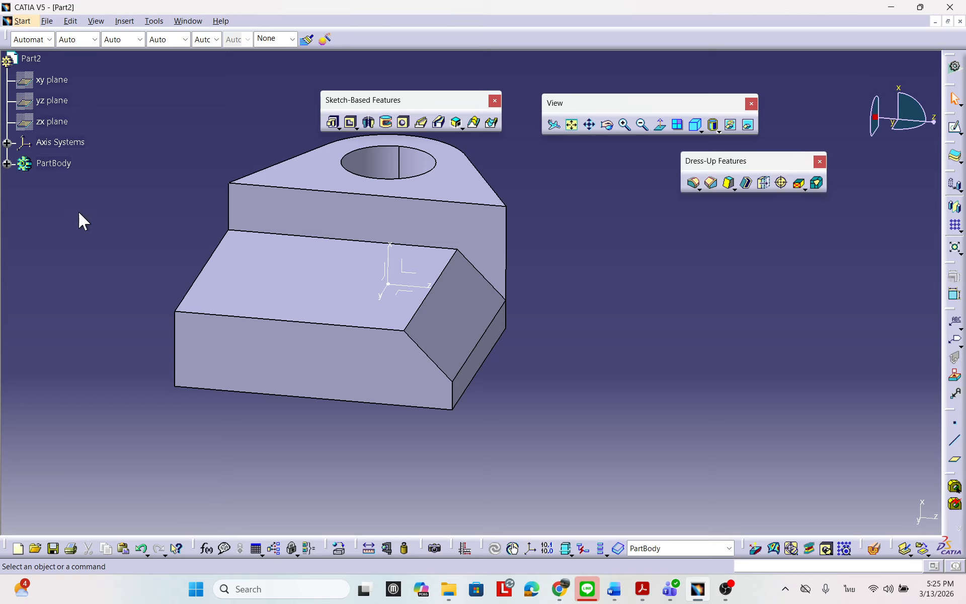
pyautogui.click(7, 163)
pyautogui.rightClick(74, 225)
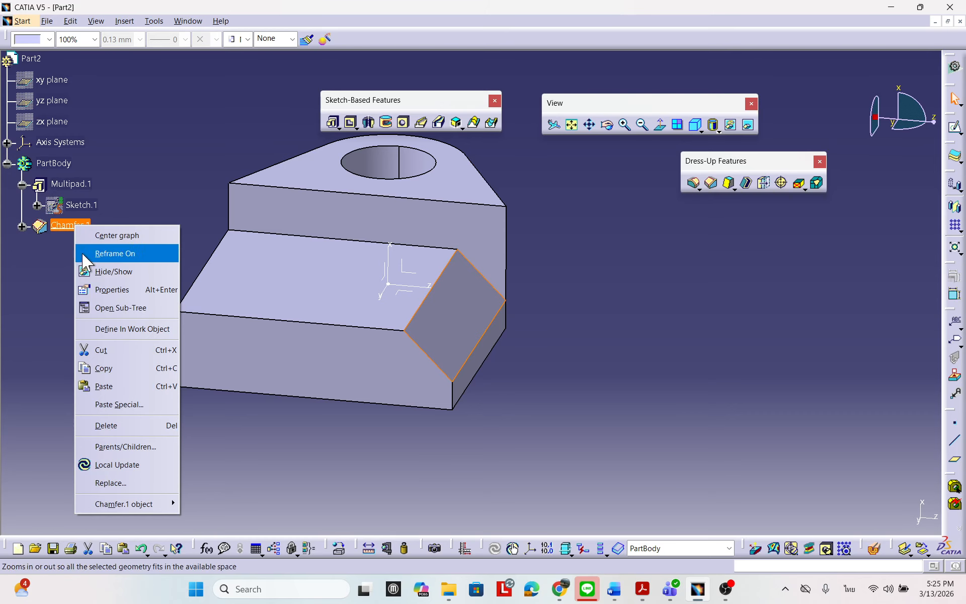
pyautogui.click(106, 425)
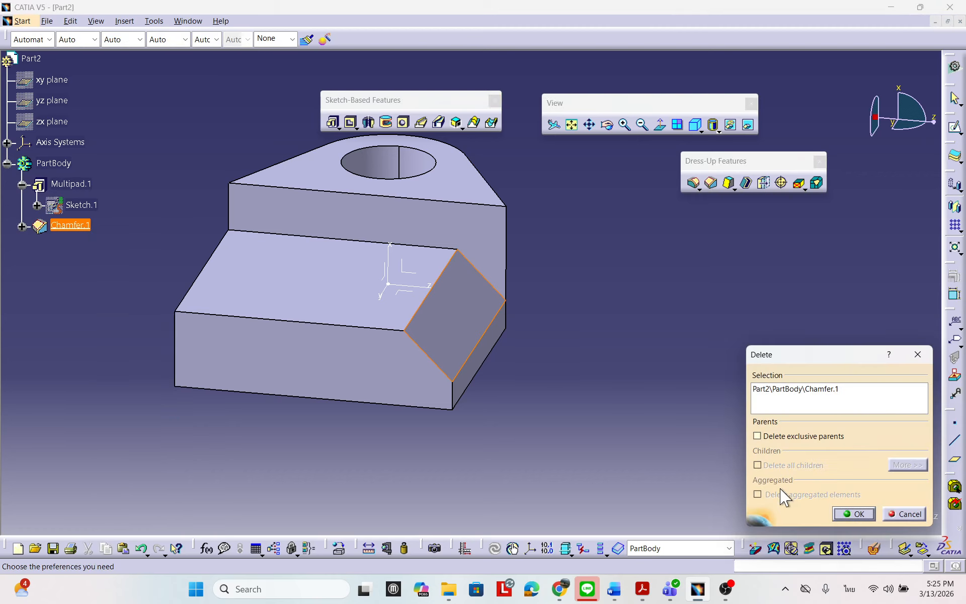
pyautogui.click(854, 514)
pyautogui.moveTo(508, 330)
pyautogui.mouseDown(button='middle')
pyautogui.moveTo(513, 313)
pyautogui.moveTo(453, 323)
pyautogui.moveTo(499, 322)
pyautogui.moveTo(526, 305)
pyautogui.mouseUp(button='middle')
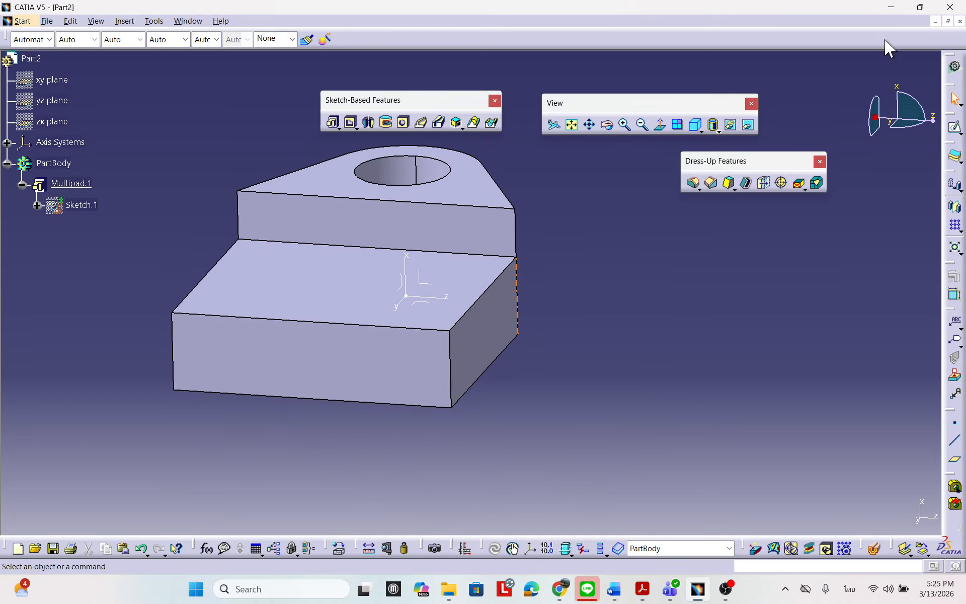
pyautogui.click(961, 131)
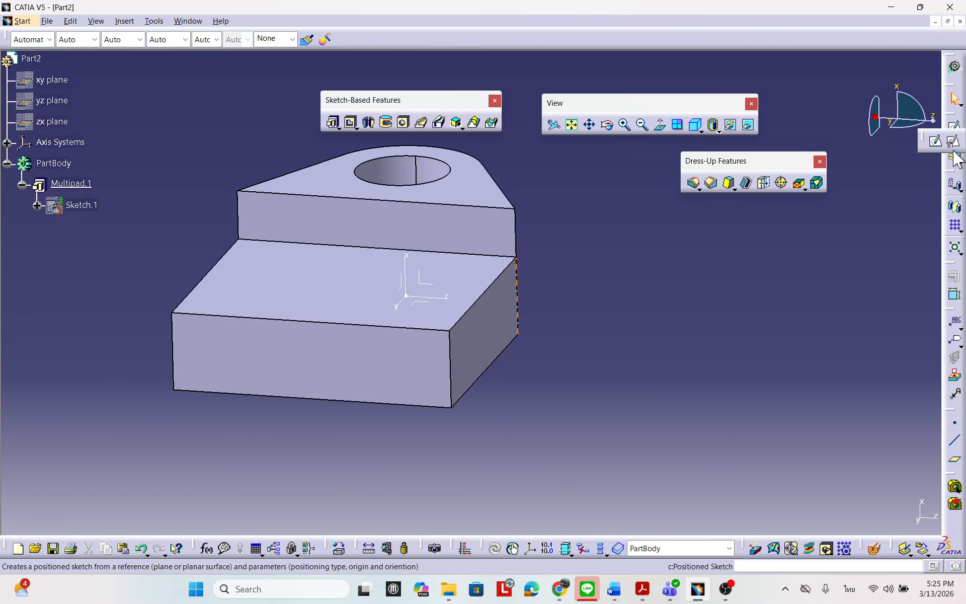
pyautogui.click(959, 129)
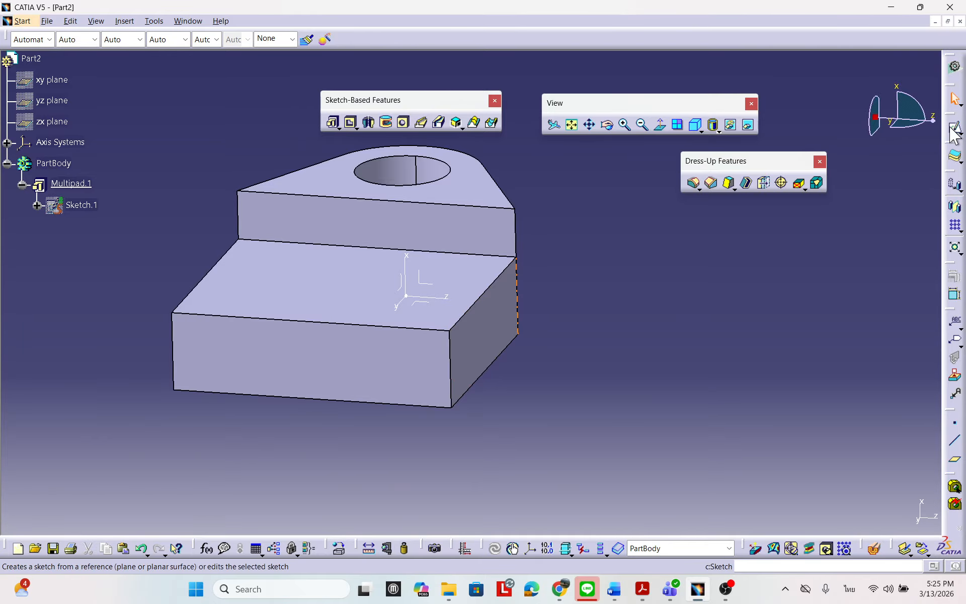
pyautogui.click(360, 348)
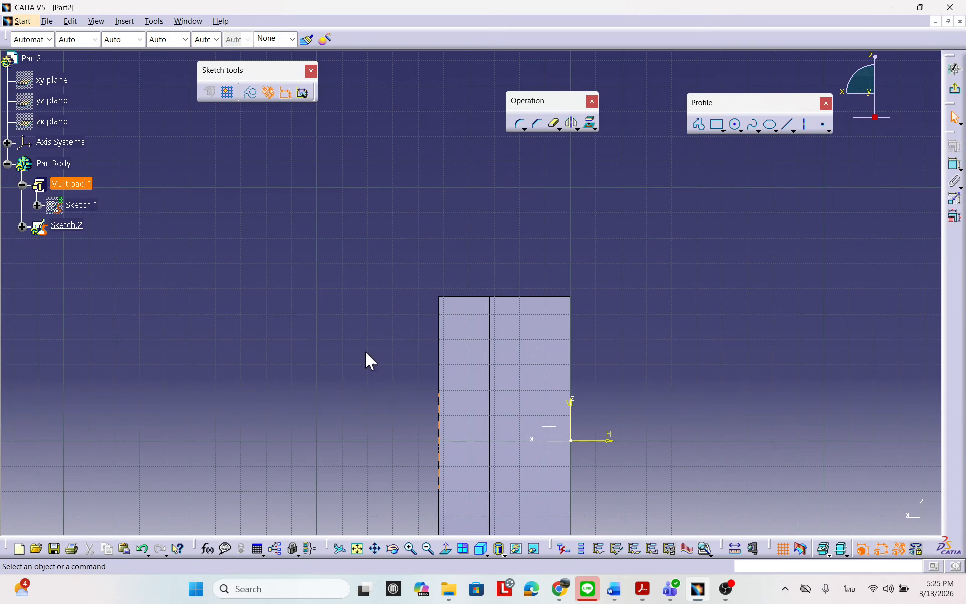
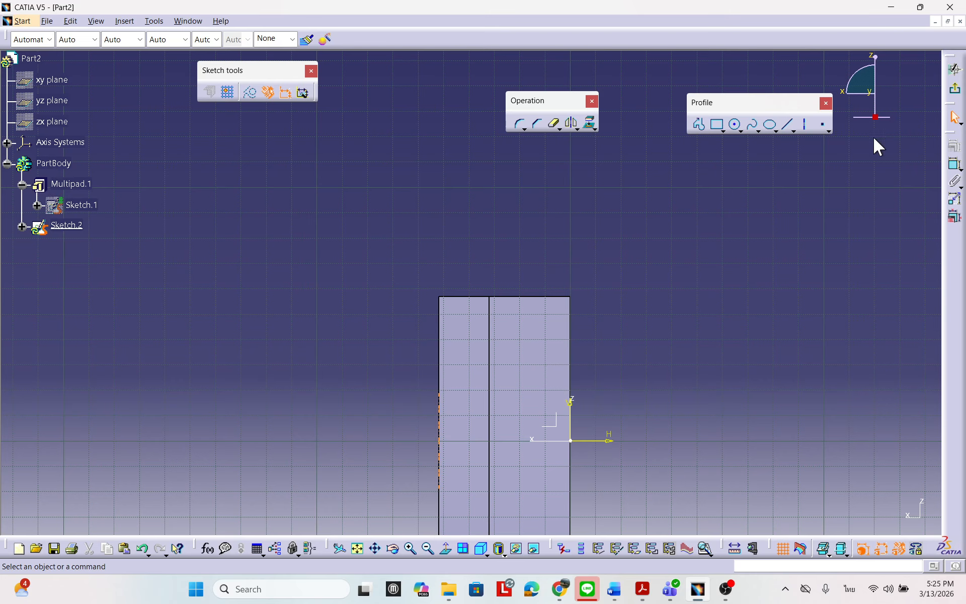
pyautogui.click(955, 89)
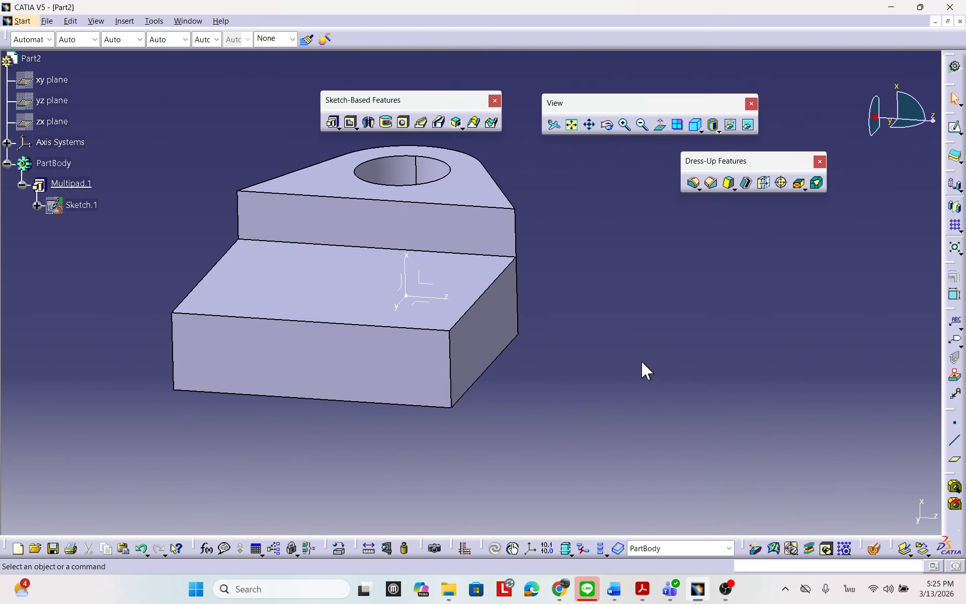
pyautogui.moveTo(631, 346); pyautogui.dragTo(621, 352, button='middle')
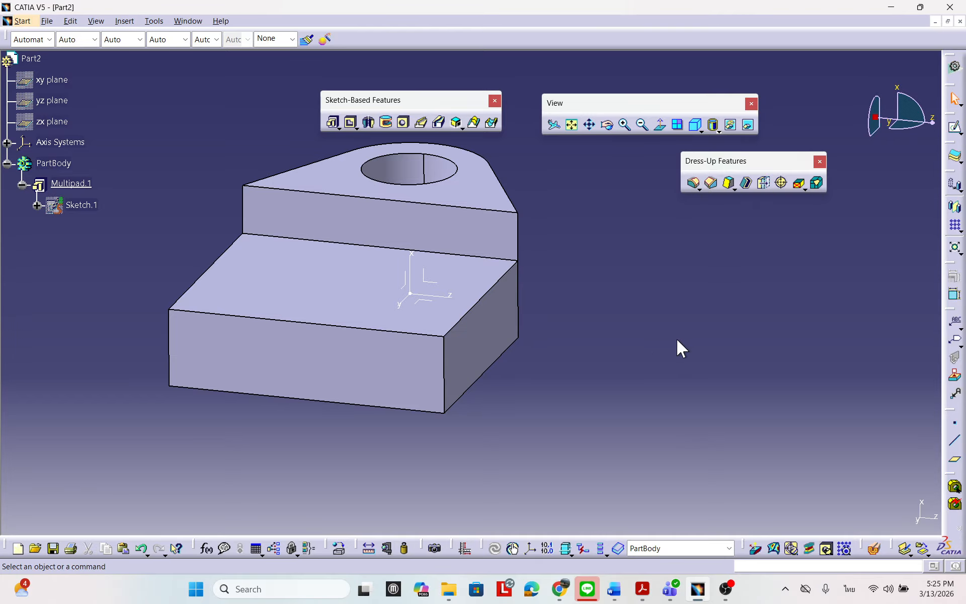
# Create a positioned sketch on the lower step's rectangular end face, with the axes swapped and the V direction reversed.
pyautogui.click(961, 134)
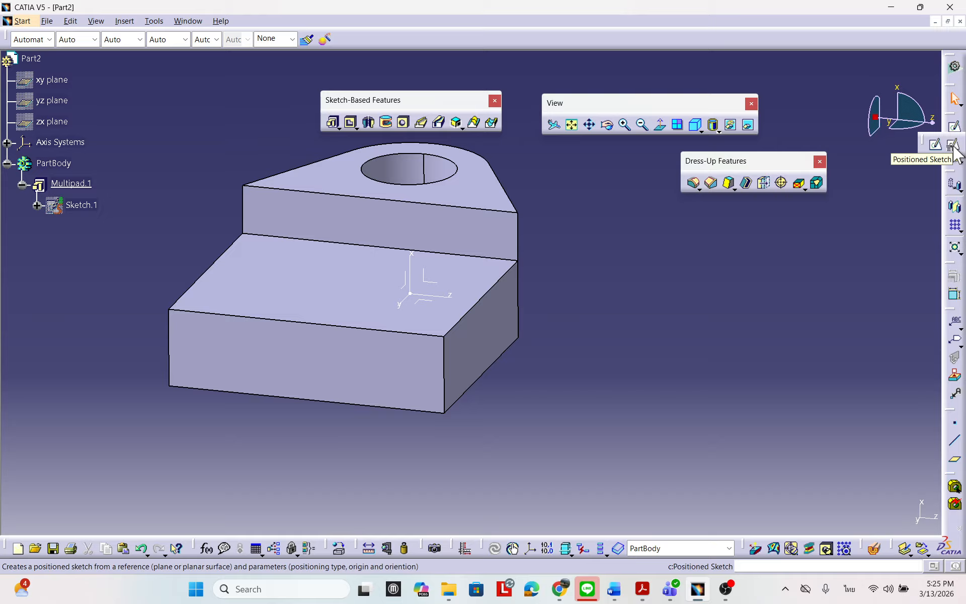
pyautogui.click(954, 146)
pyautogui.moveTo(424, 463); pyautogui.dragTo(412, 410, button='middle')
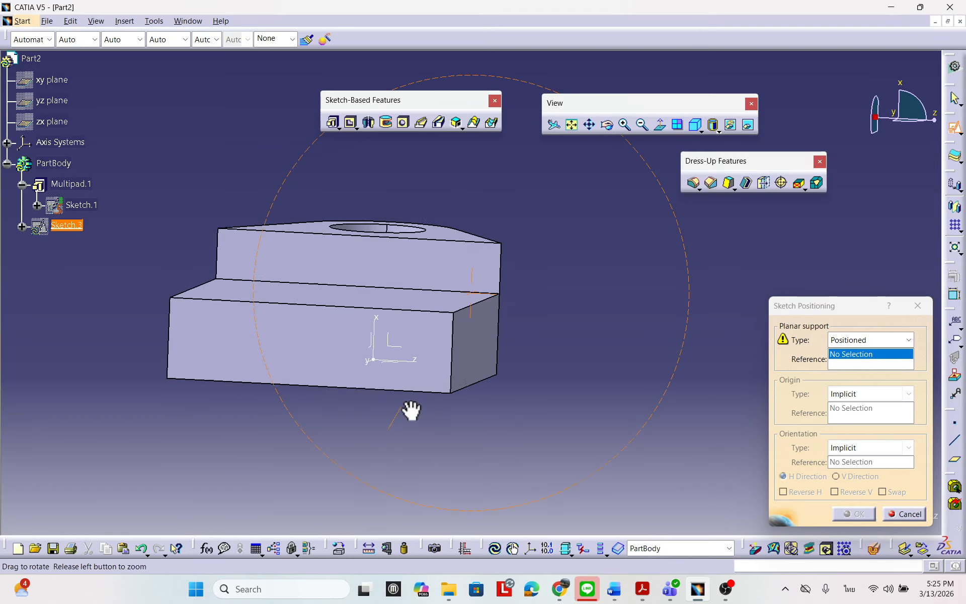
pyautogui.click(311, 345)
pyautogui.moveTo(471, 296)
pyautogui.mouseDown(button='middle')
pyautogui.moveTo(414, 379)
pyautogui.moveTo(319, 367)
pyautogui.moveTo(295, 298)
pyautogui.moveTo(317, 360)
pyautogui.mouseUp(button='middle')
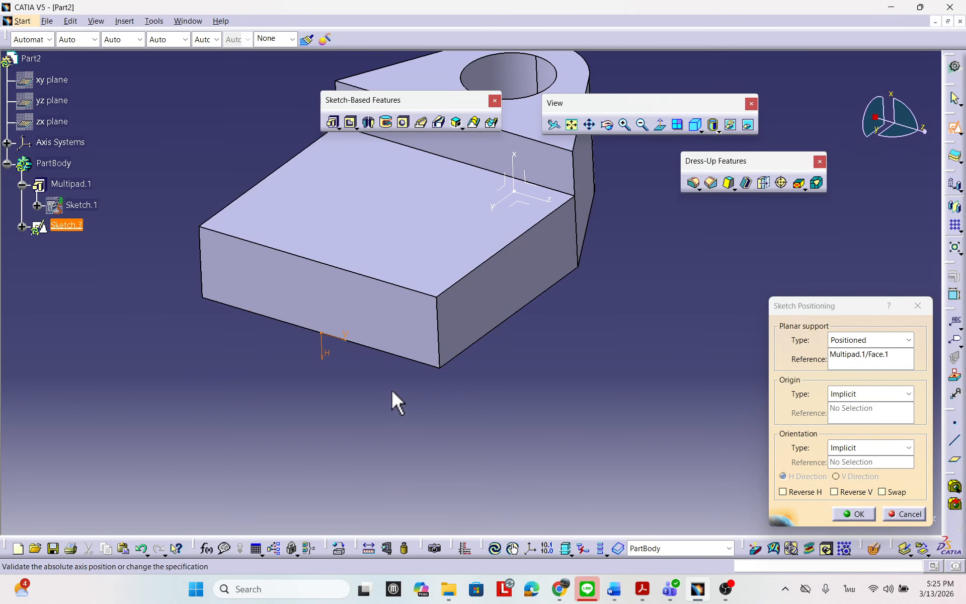
pyautogui.moveTo(375, 385)
pyautogui.mouseDown(button='middle')
pyautogui.moveTo(394, 395)
pyautogui.moveTo(397, 358)
pyautogui.moveTo(502, 406)
pyautogui.moveTo(504, 423)
pyautogui.moveTo(366, 384)
pyautogui.mouseUp(button='middle')
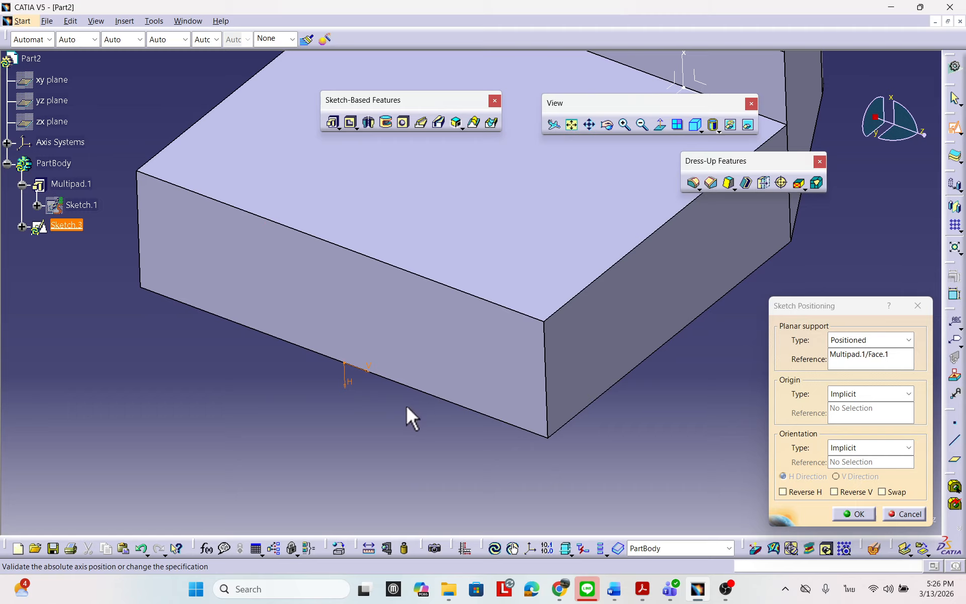
pyautogui.click(888, 494)
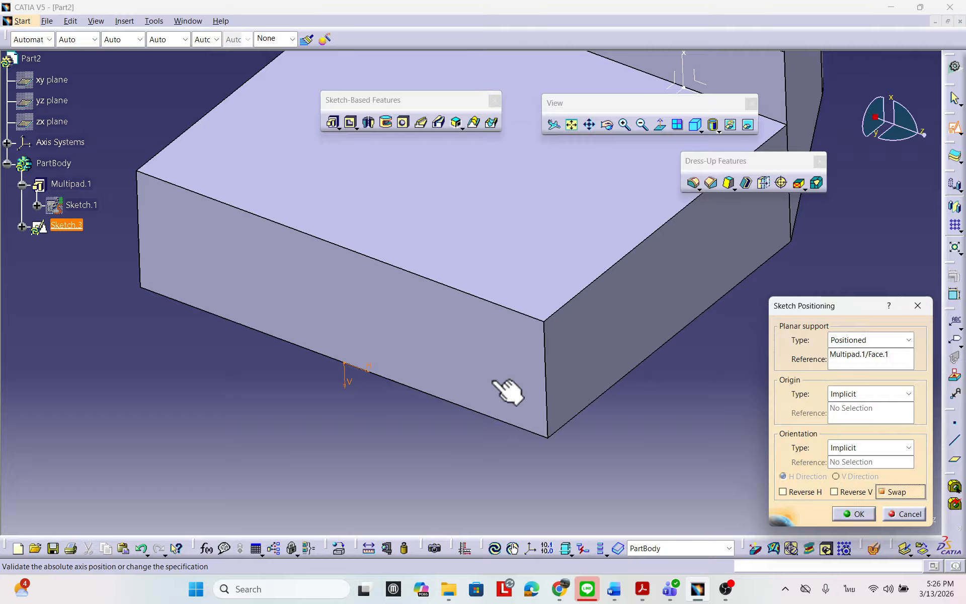
pyautogui.click(858, 493)
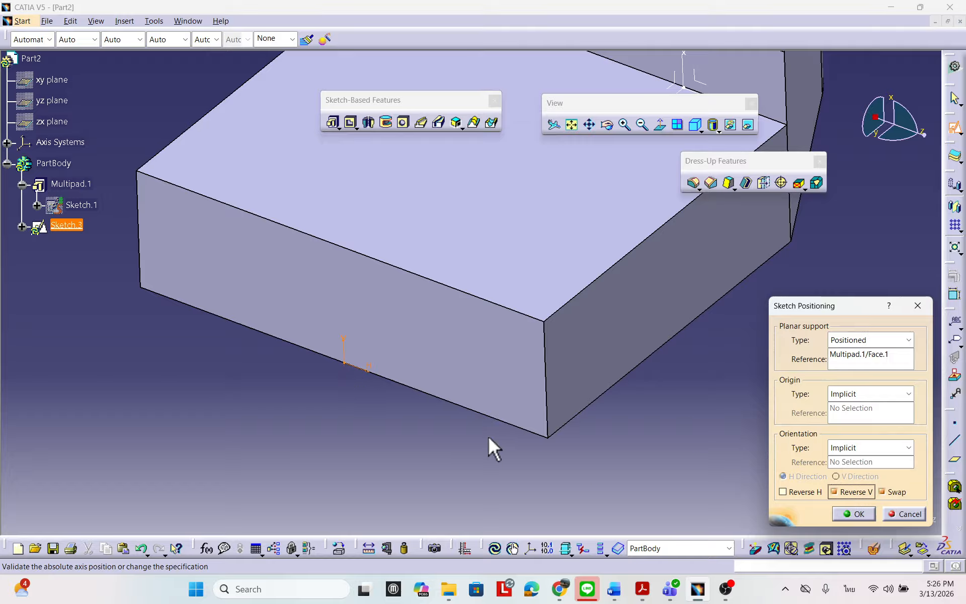
pyautogui.click(868, 513)
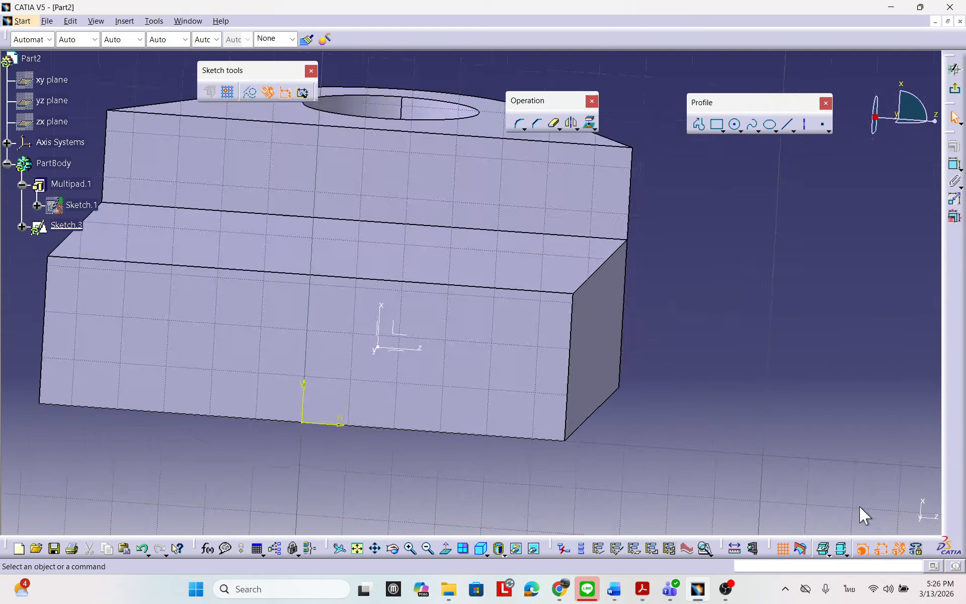
# Examine the sketch plane and its axes against the stepped block from several angles.
pyautogui.moveTo(630, 375); pyautogui.dragTo(674, 314, button='middle')
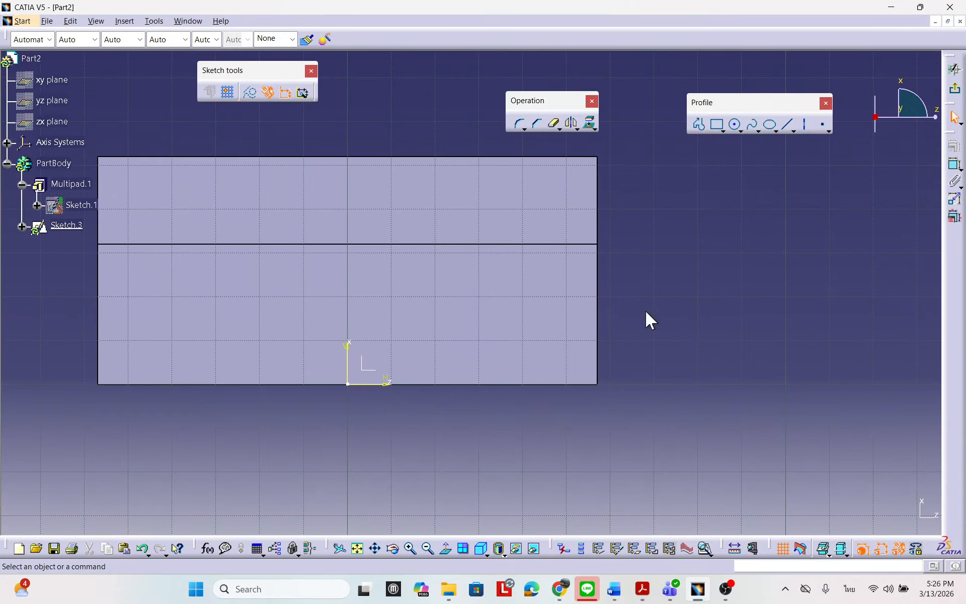
pyautogui.moveTo(736, 308)
pyautogui.mouseDown(button='middle')
pyautogui.moveTo(701, 330)
pyautogui.moveTo(625, 341)
pyautogui.mouseUp(button='middle')
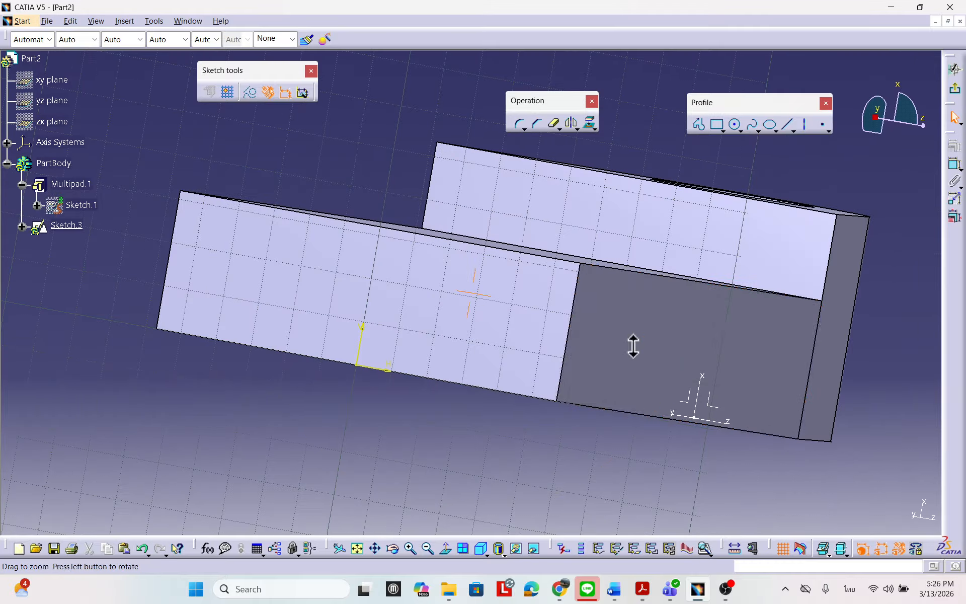
pyautogui.moveTo(312, 243); pyautogui.dragTo(293, 290, button='middle')
pyautogui.moveTo(504, 249); pyautogui.dragTo(535, 275, button='middle')
pyautogui.moveTo(582, 336); pyautogui.dragTo(475, 328, button='middle')
pyautogui.moveTo(503, 376); pyautogui.dragTo(455, 318, button='middle')
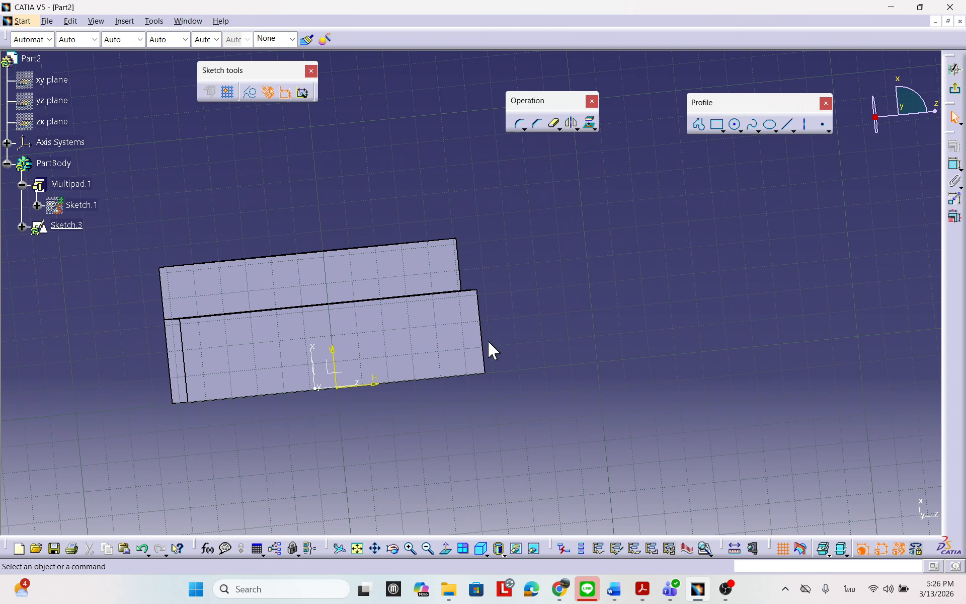
pyautogui.moveTo(572, 272); pyautogui.dragTo(524, 322, button='middle')
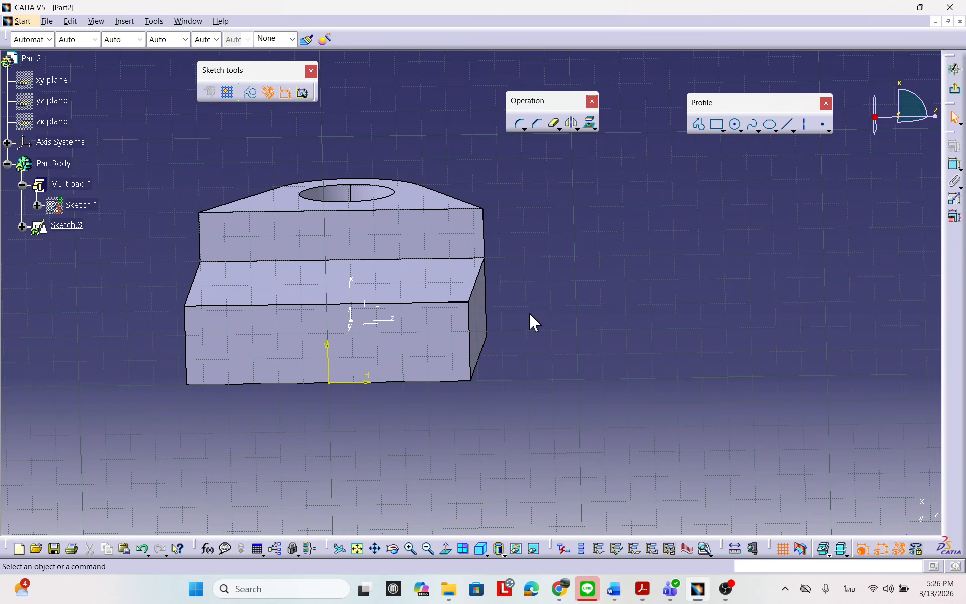
pyautogui.moveTo(532, 321); pyautogui.dragTo(527, 327, button='middle')
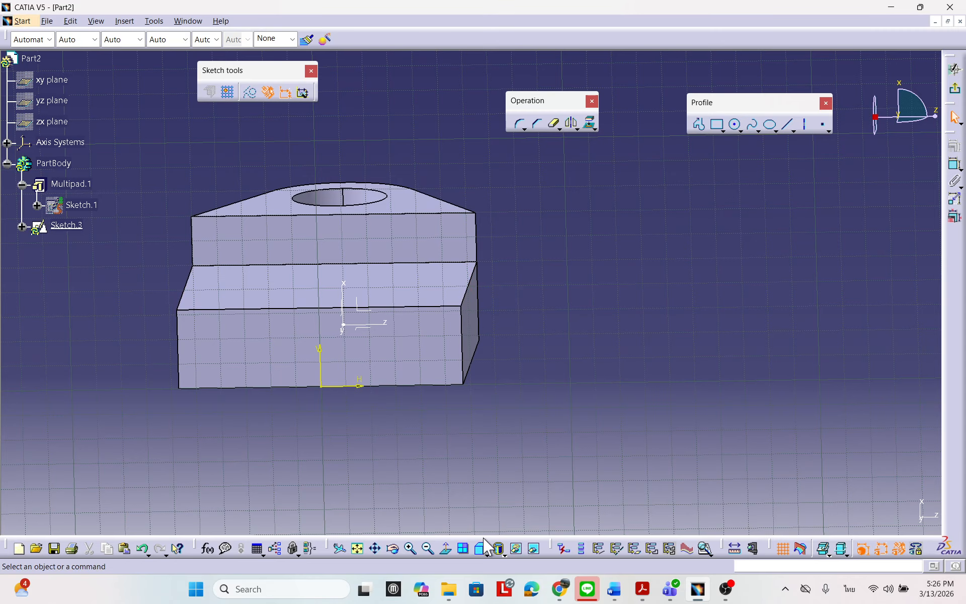
# Project the lower step's upper horizontal edge and its vertical edge on the positive H side onto the sketch plane.
pyautogui.click(446, 548)
pyautogui.moveTo(646, 237); pyautogui.dragTo(655, 266, button='middle')
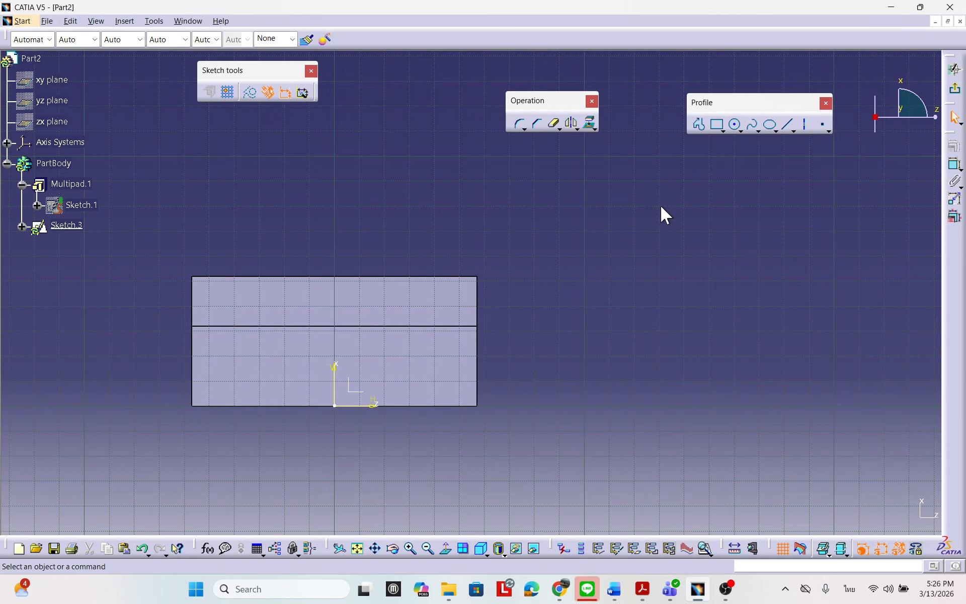
pyautogui.click(589, 123)
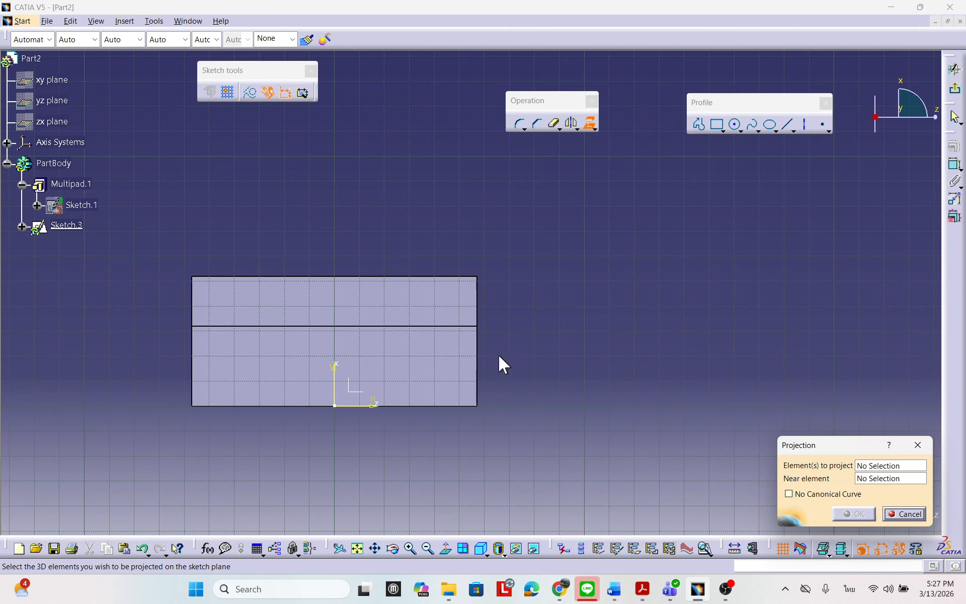
pyautogui.click(453, 326)
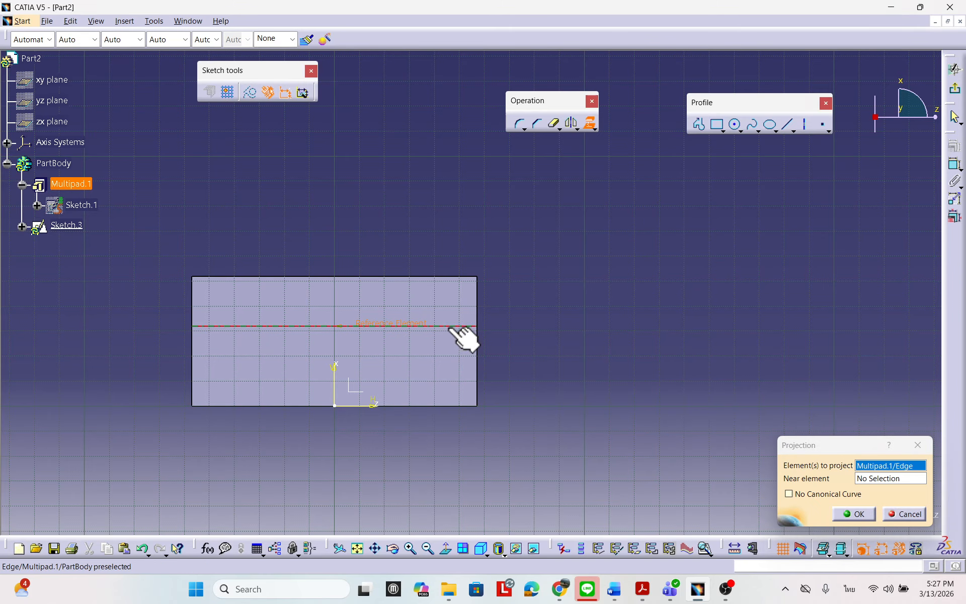
pyautogui.click(857, 514)
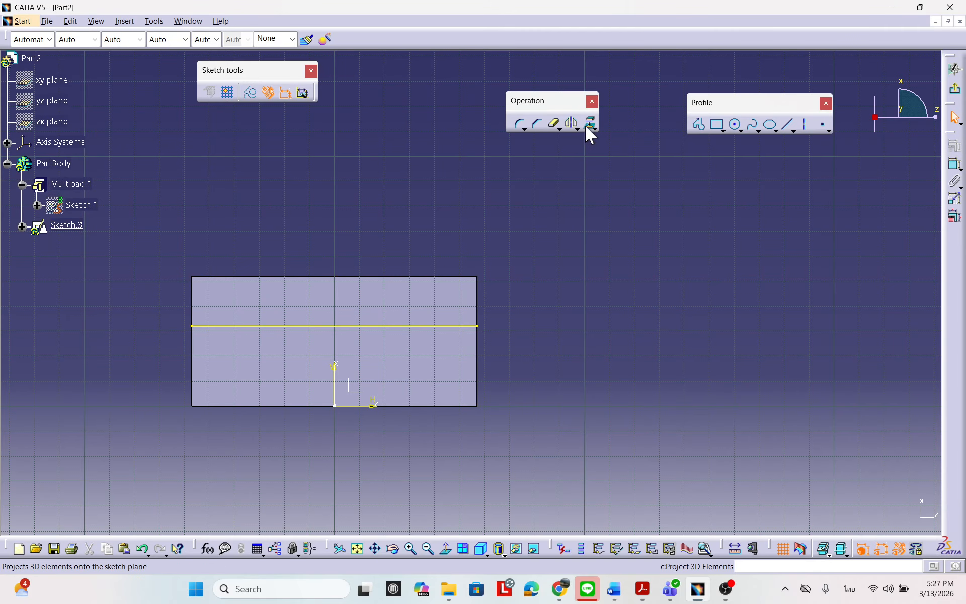
pyautogui.click(590, 123)
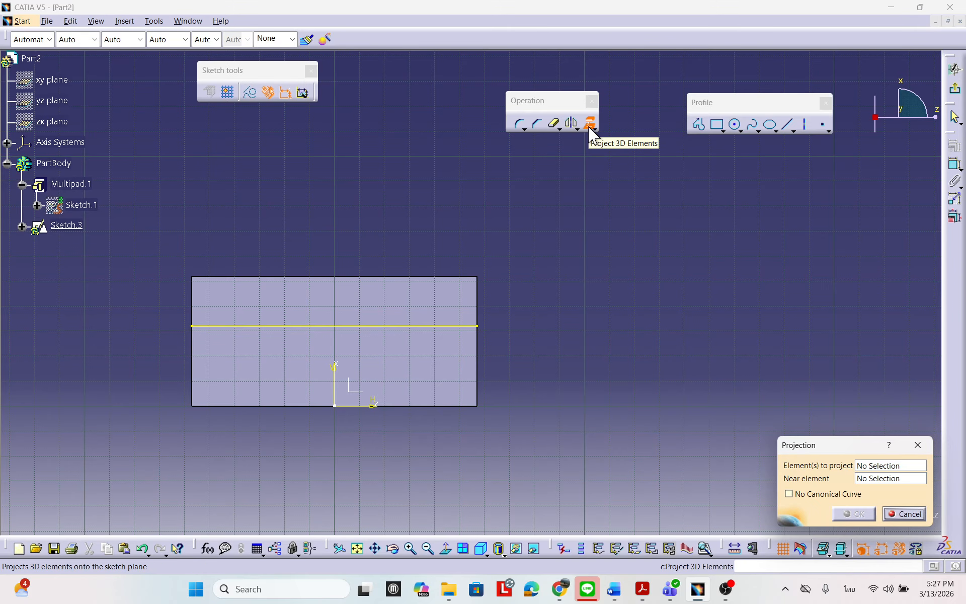
pyautogui.click(477, 366)
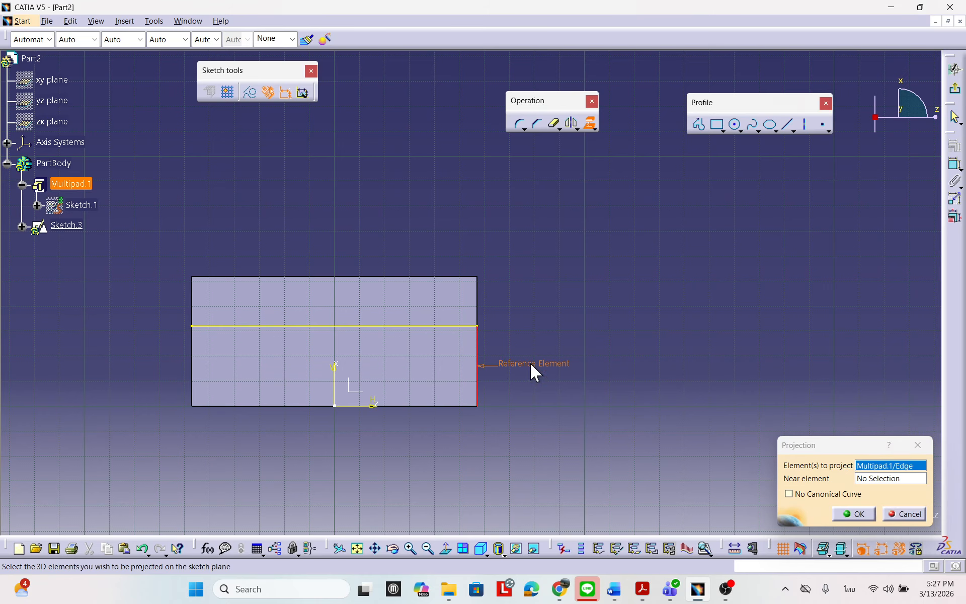
pyautogui.click(854, 514)
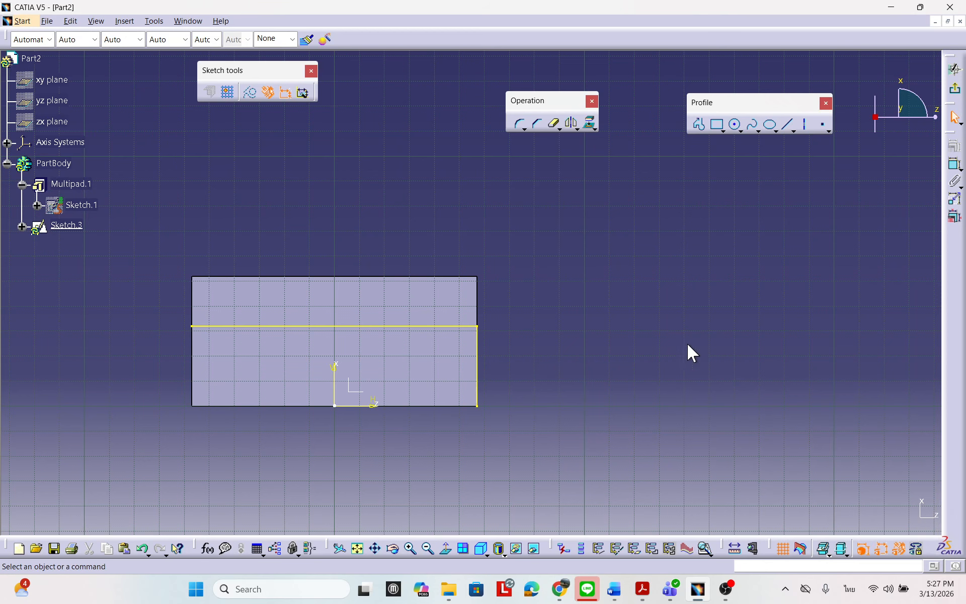
# Isolate both projected edges, horizontal and vertical, from the multi-pad geometry.
pyautogui.click(462, 326)
pyautogui.rightClick(448, 326)
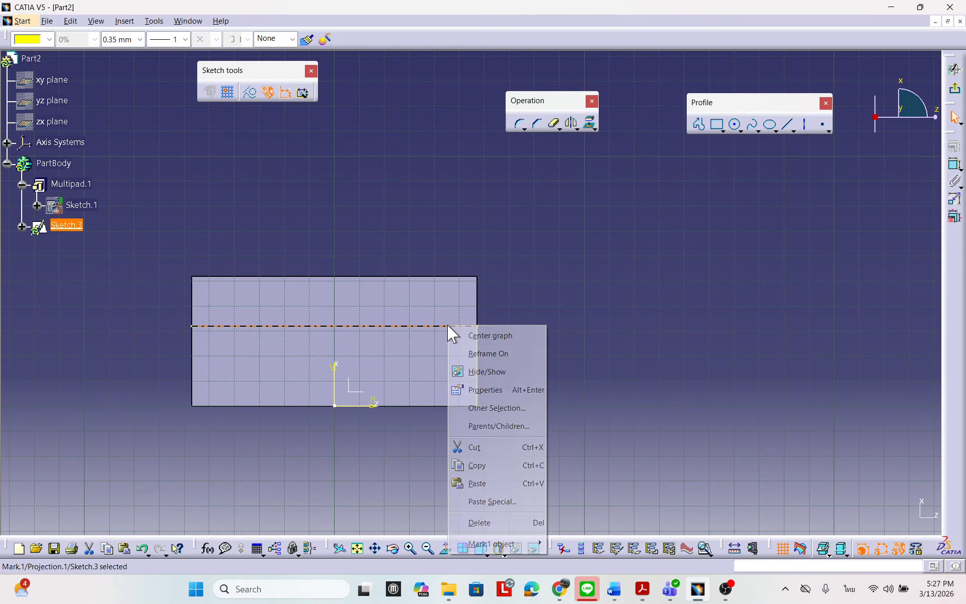
pyautogui.moveTo(523, 544)
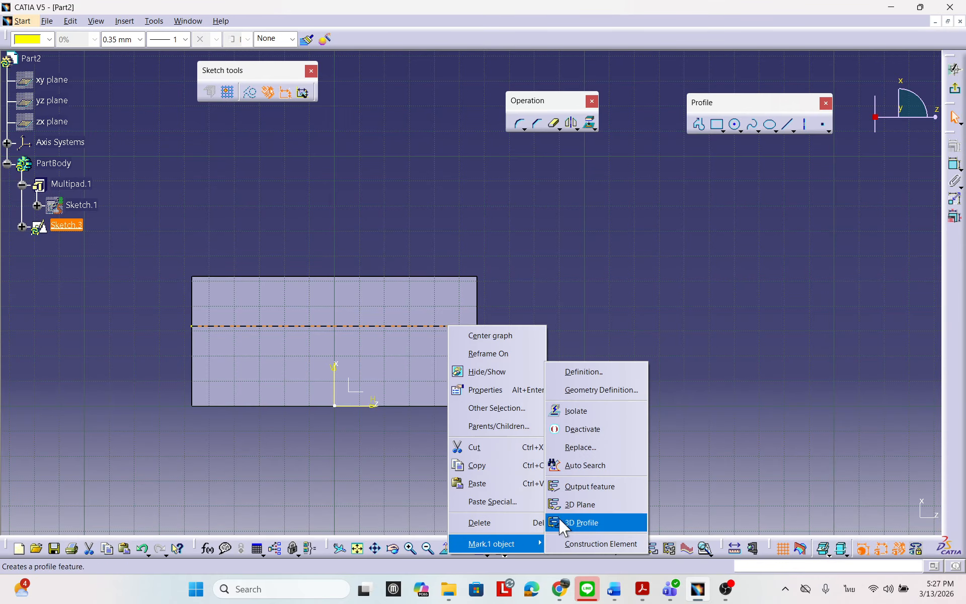
pyautogui.click(579, 412)
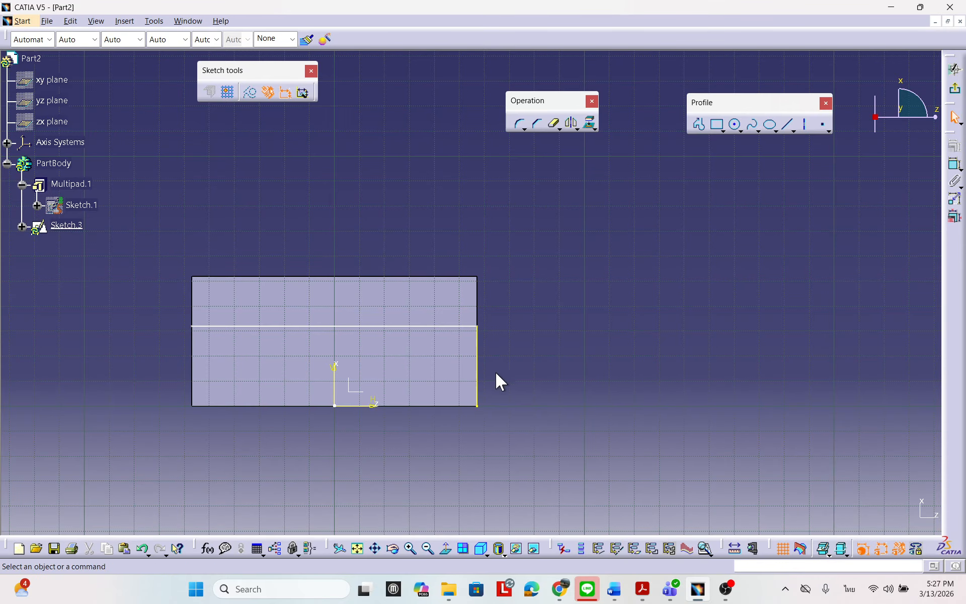
pyautogui.click(478, 367)
pyautogui.rightClick(479, 370)
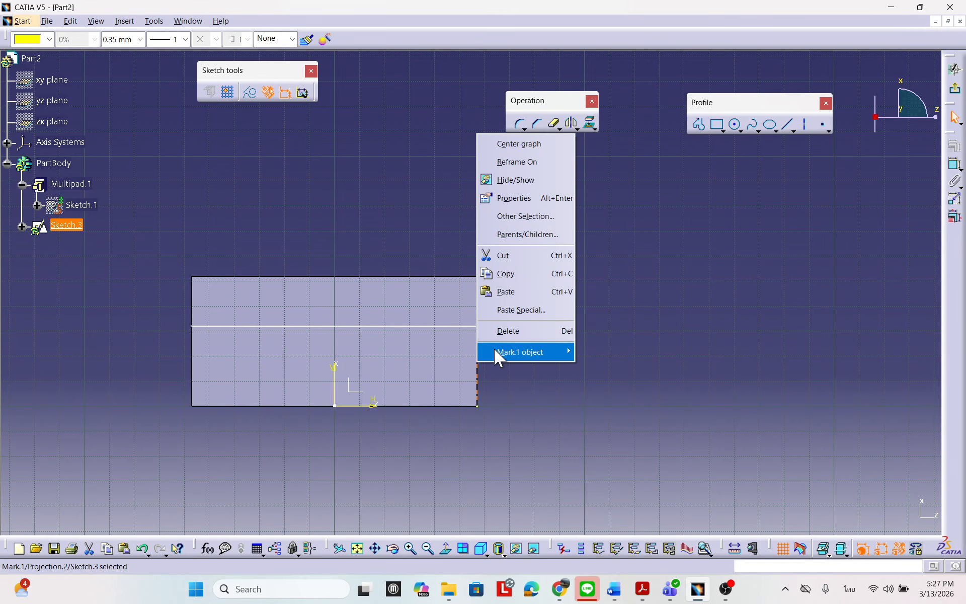
pyautogui.moveTo(499, 352)
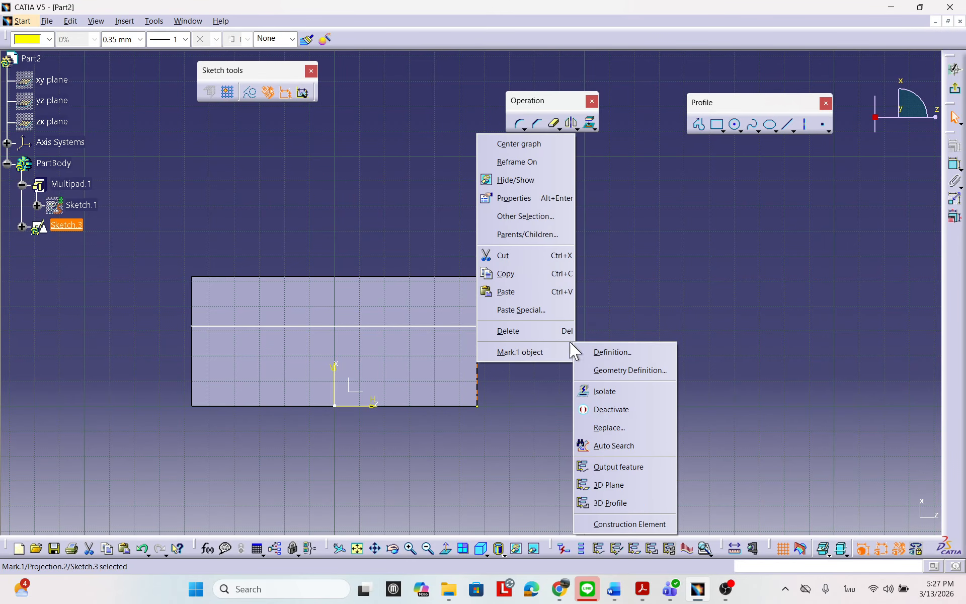
pyautogui.click(636, 397)
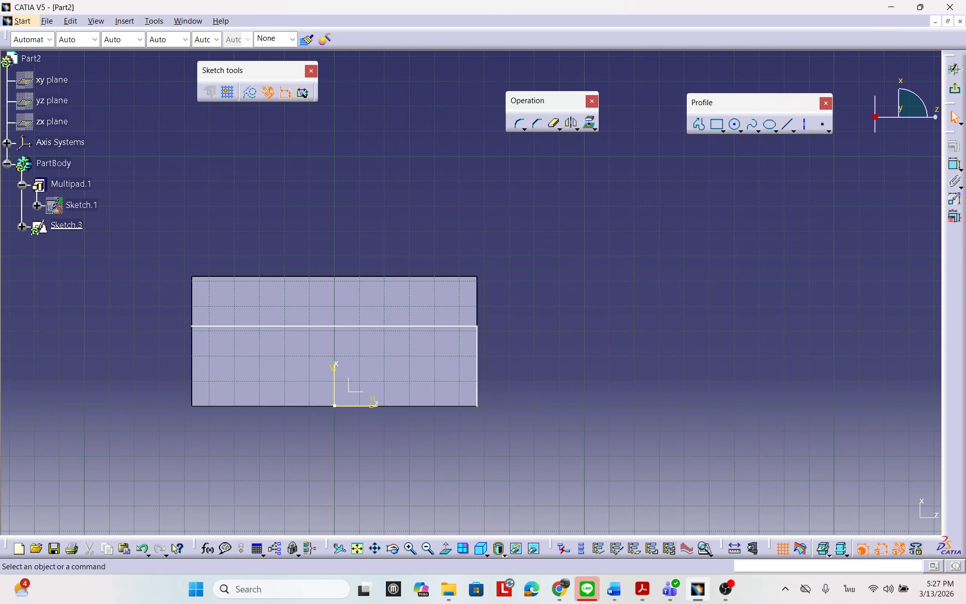
# Check the stop plate drawing and sketch a slanted line across the isolated horizontal and vertical edges, ending at about H 76, V 3 mm.
pyautogui.moveTo(965, 282); pyautogui.dragTo(482, 163)
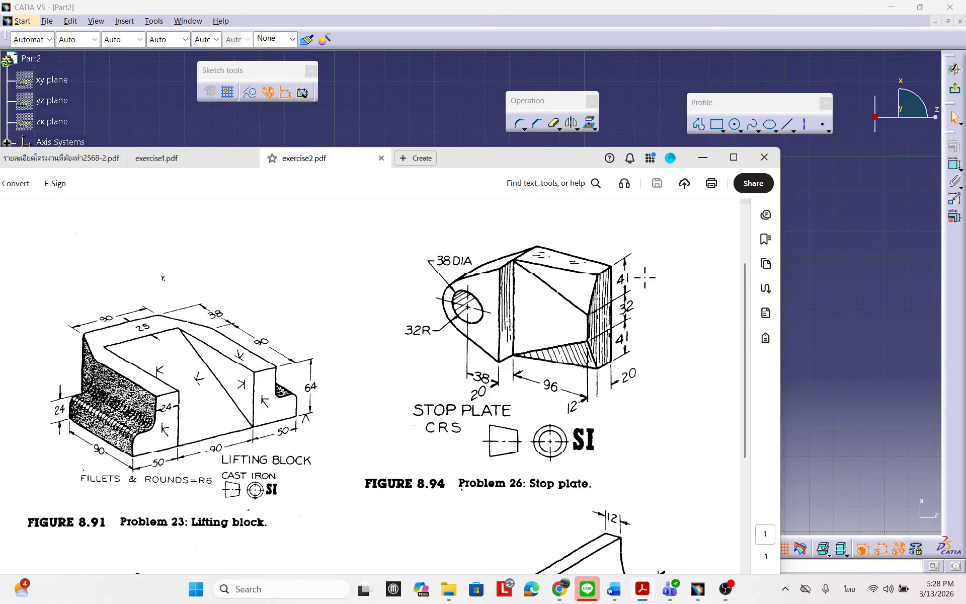
pyautogui.moveTo(500, 160); pyautogui.dragTo(965, 111)
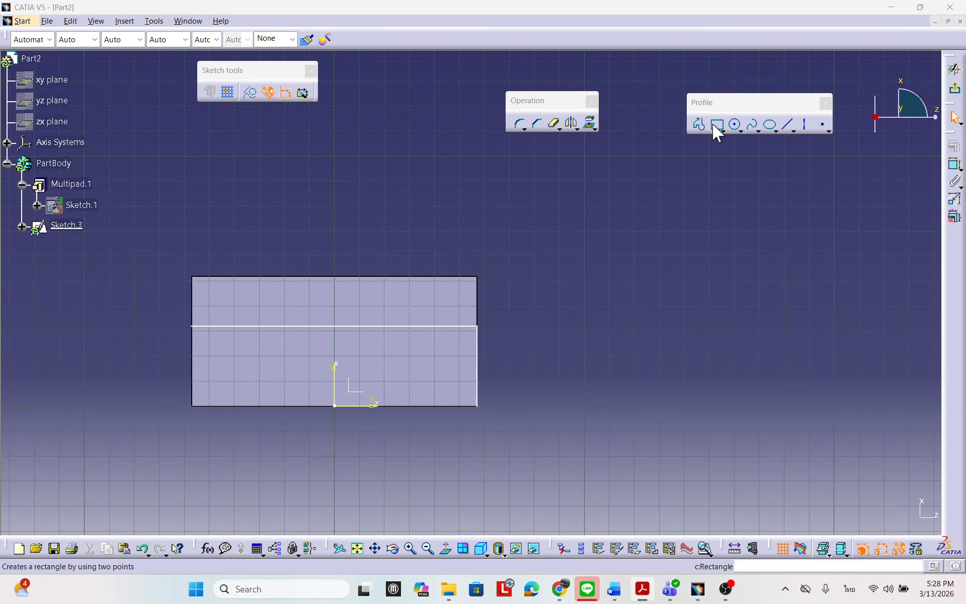
pyautogui.click(786, 128)
pyautogui.click(368, 302)
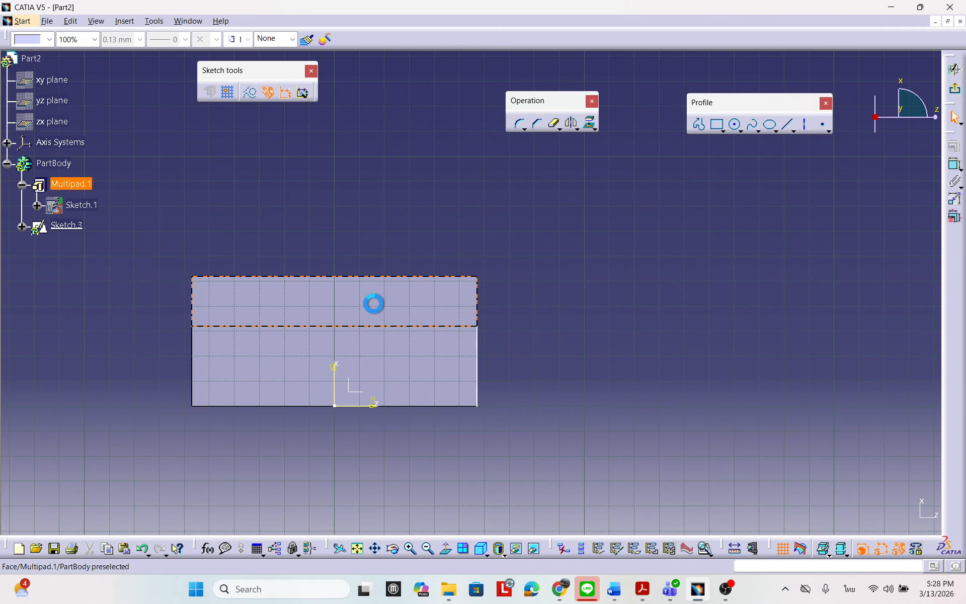
pyautogui.click(507, 368)
pyautogui.click(789, 124)
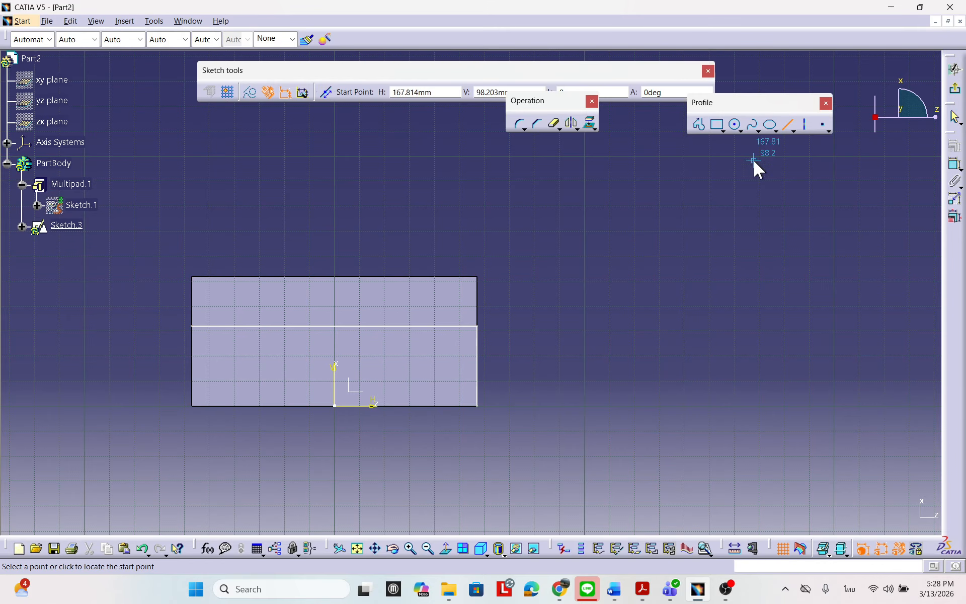
pyautogui.click(370, 311)
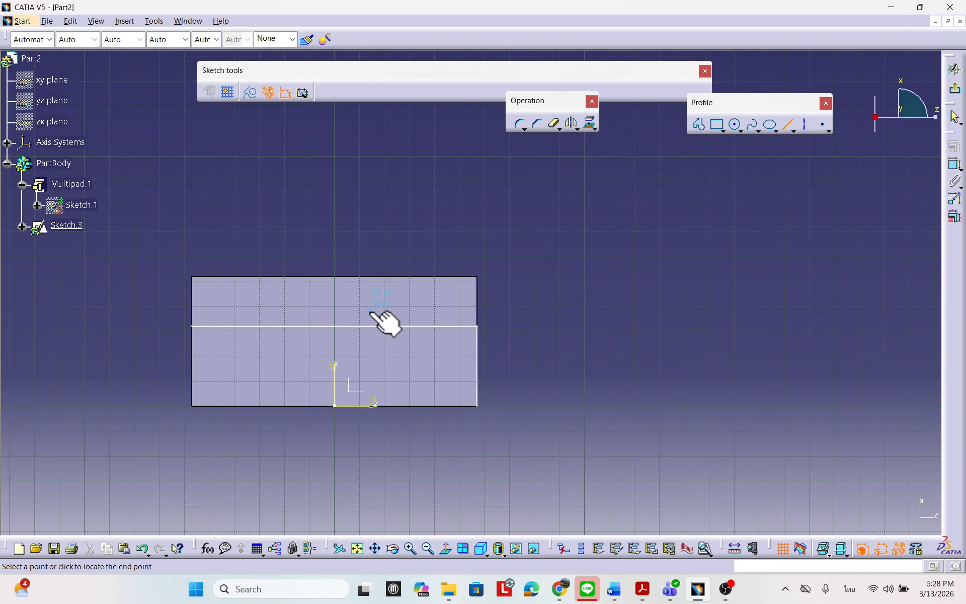
pyautogui.click(535, 398)
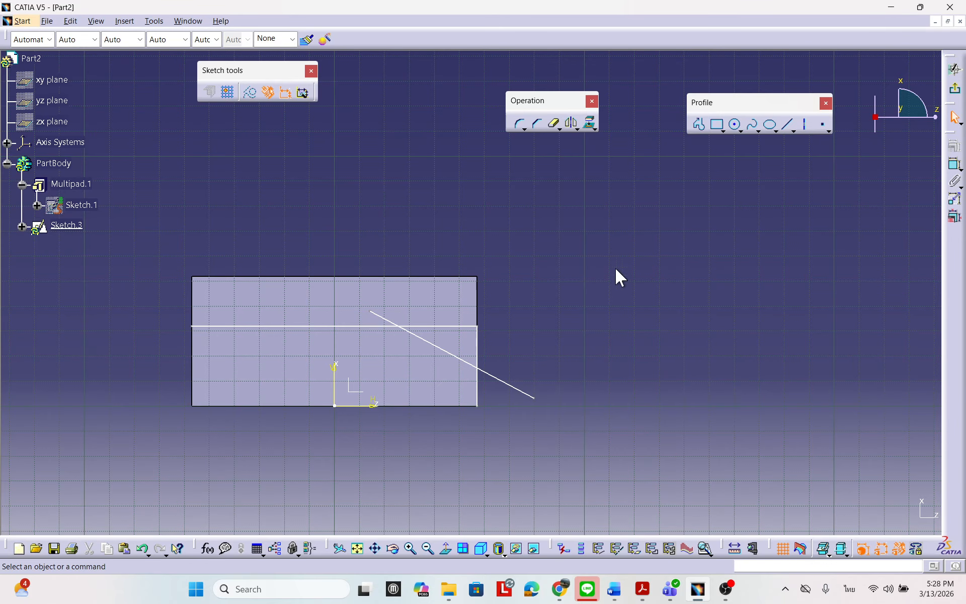
pyautogui.click(381, 317)
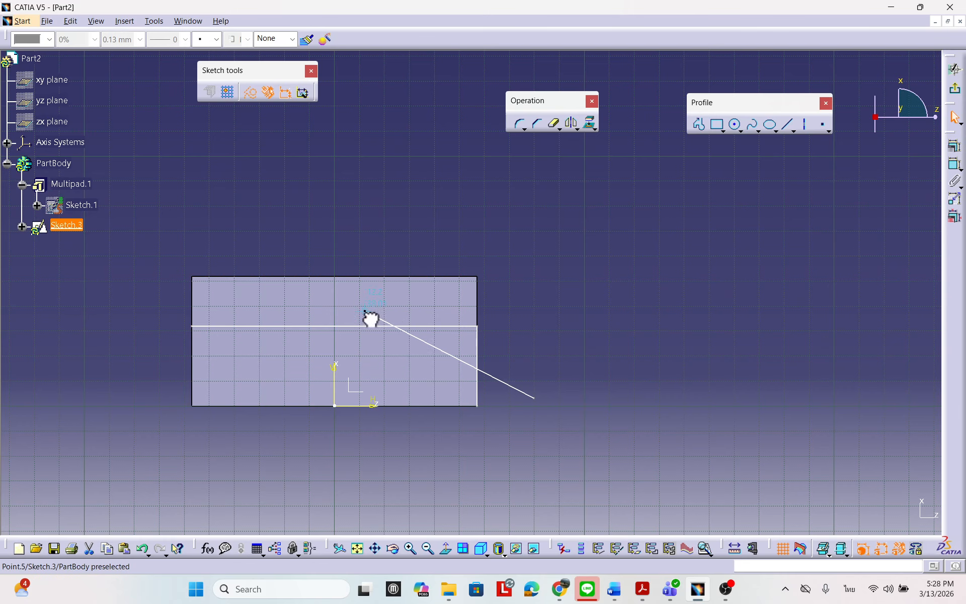
pyautogui.moveTo(535, 398); pyautogui.dragTo(526, 397)
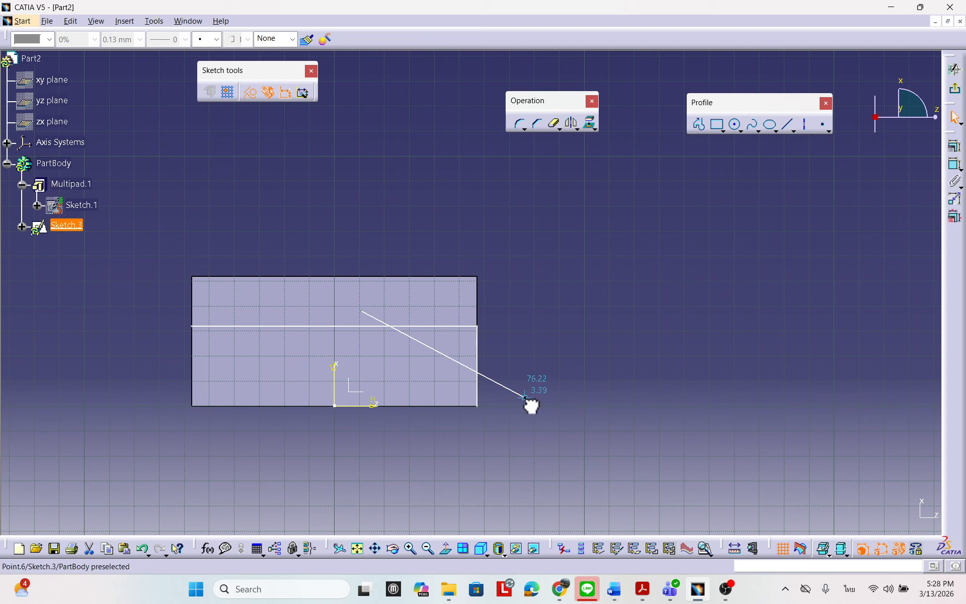
pyautogui.click(597, 289)
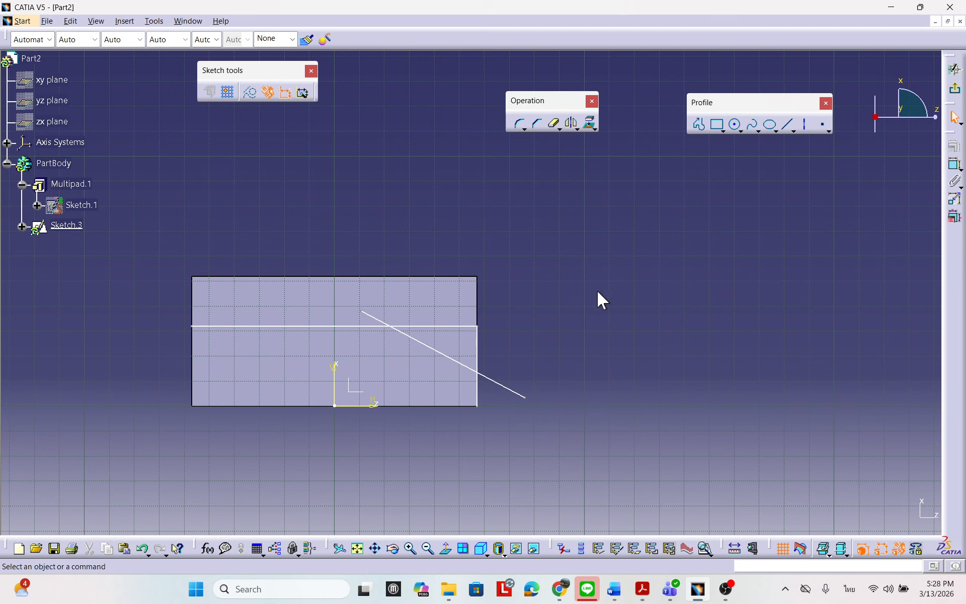
# Trim the overhanging ends of the slanted line and both edges with Quick Trim, leaving a closed corner triangle.
pyautogui.click(559, 130)
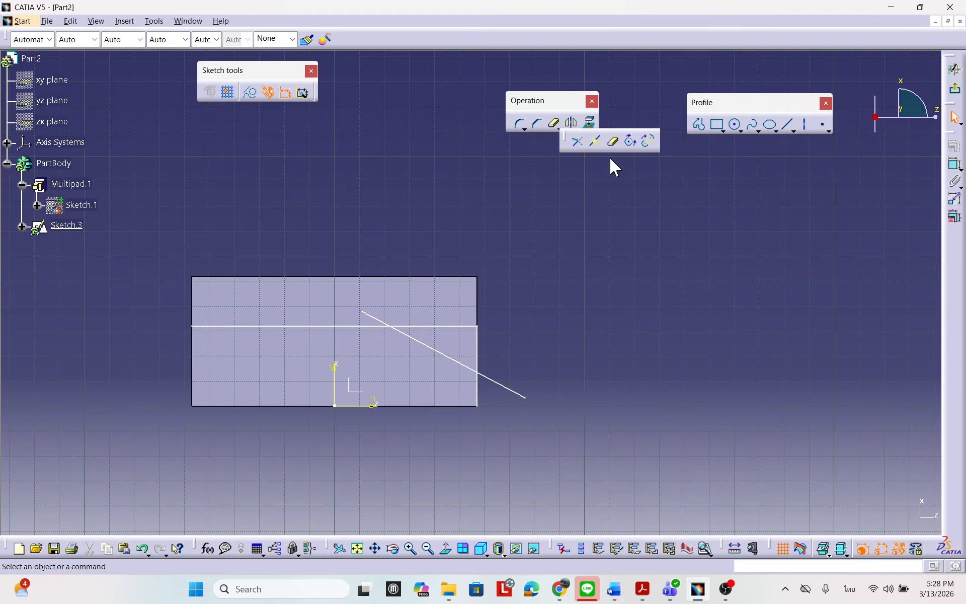
pyautogui.click(613, 142)
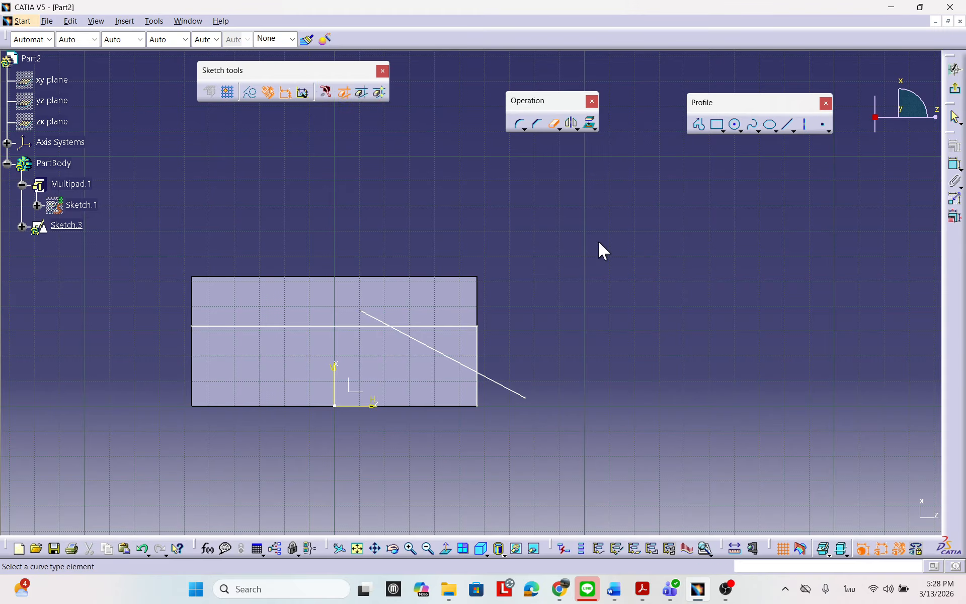
pyautogui.click(331, 328)
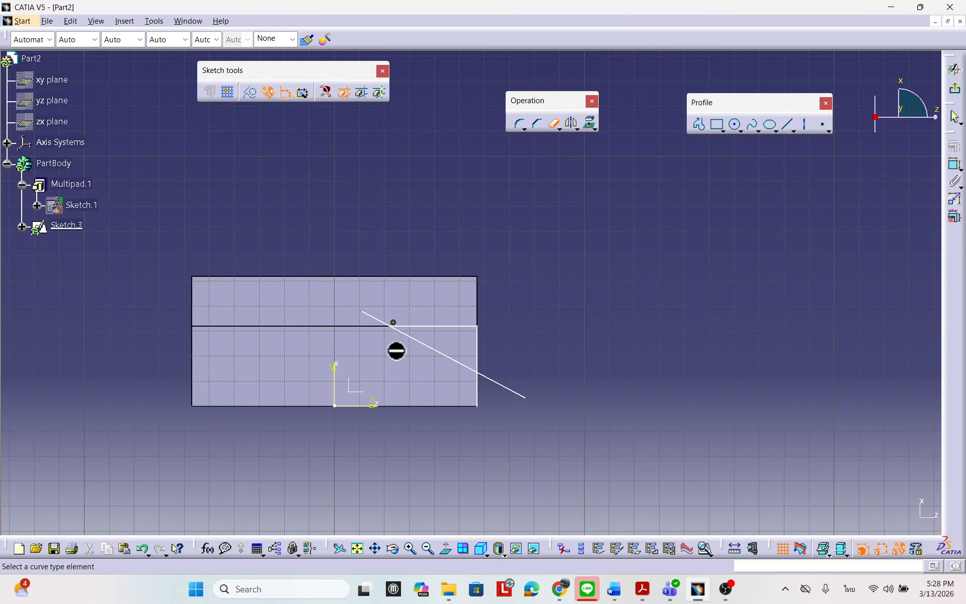
pyautogui.click(378, 322)
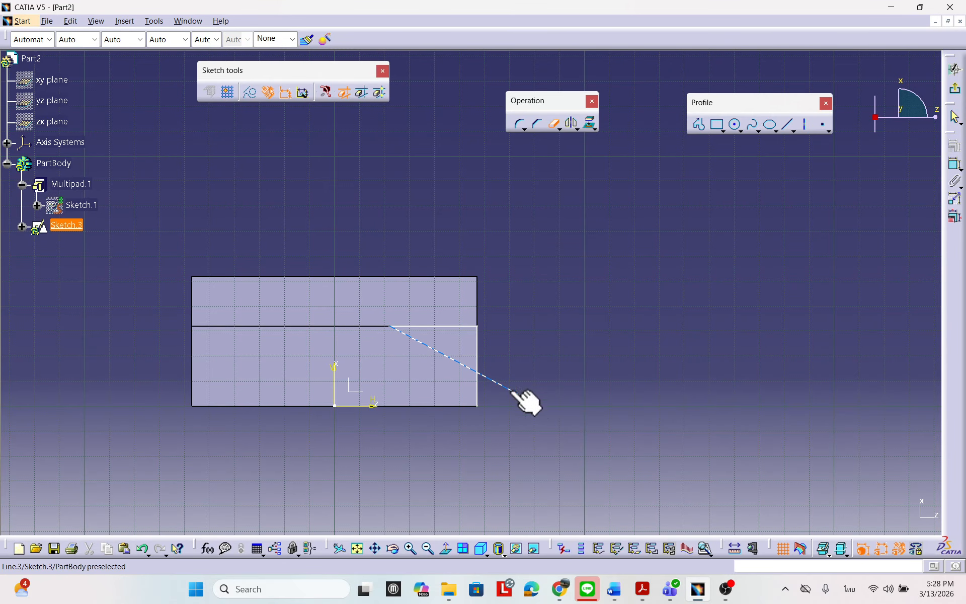
pyautogui.click(478, 392)
pyautogui.click(513, 391)
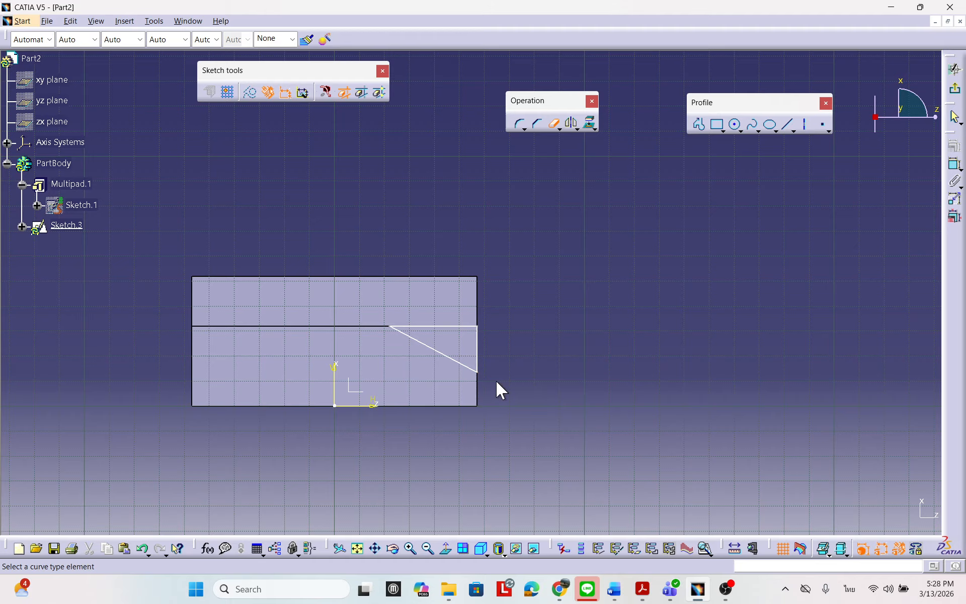
# Dimension the length of the triangle's horizontal edge, placing the dimension above the block.
pyautogui.click(952, 166)
pyautogui.click(452, 326)
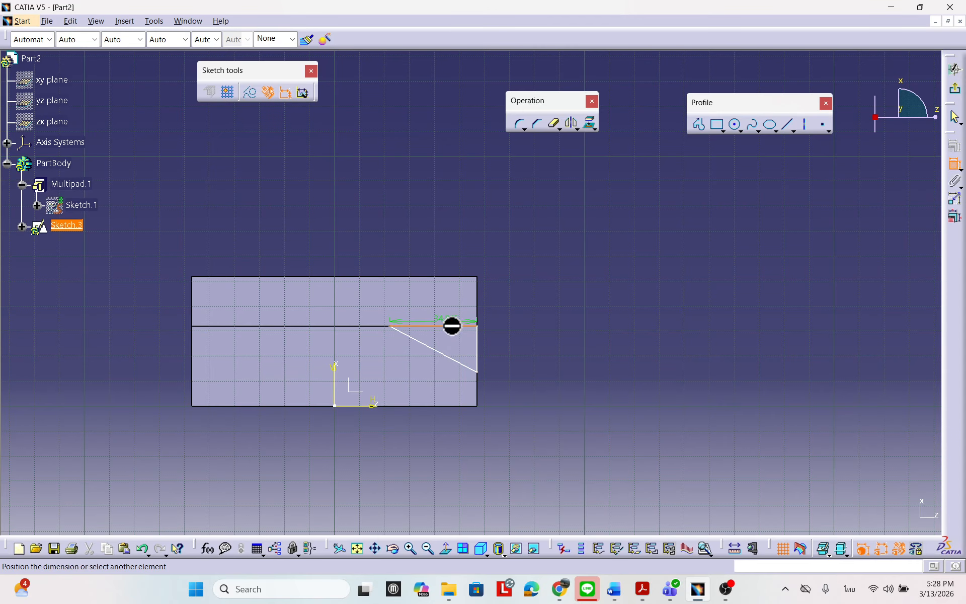
pyautogui.click(437, 233)
# Try to set the triangle's horizontal edge length to 41 mm, and undo the change.
pyautogui.doubleClick(439, 237)
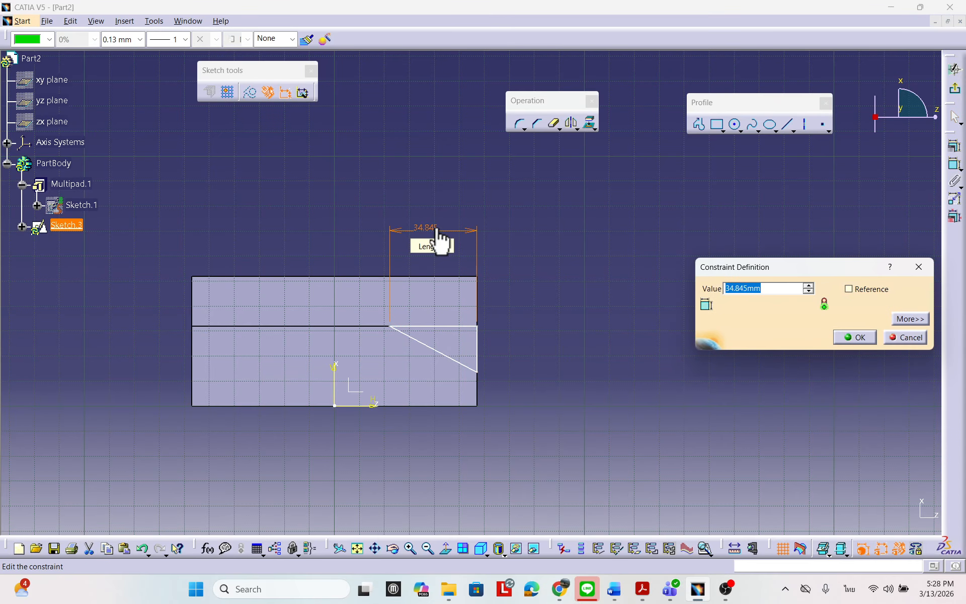
pyautogui.write('41')
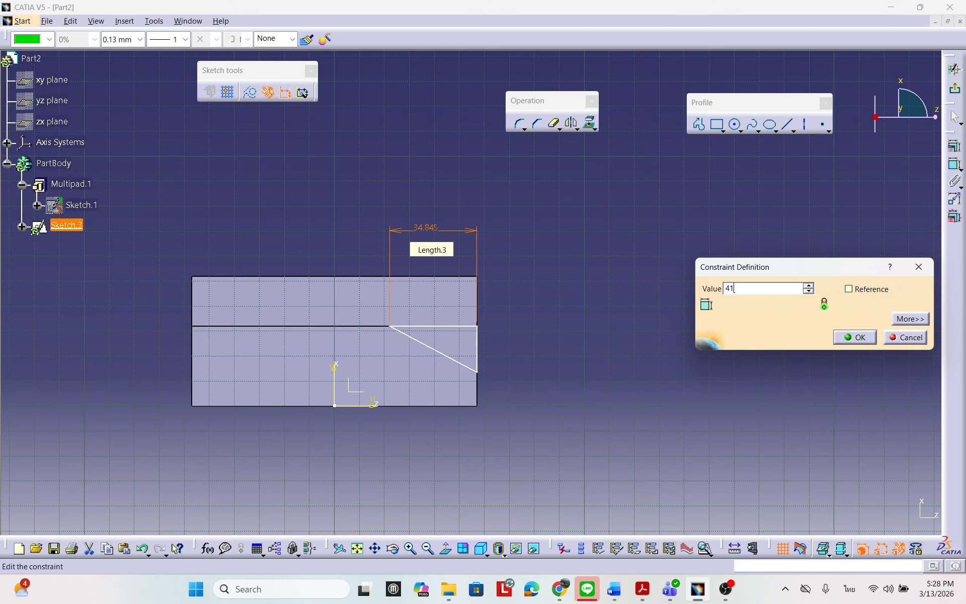
pyautogui.click(856, 337)
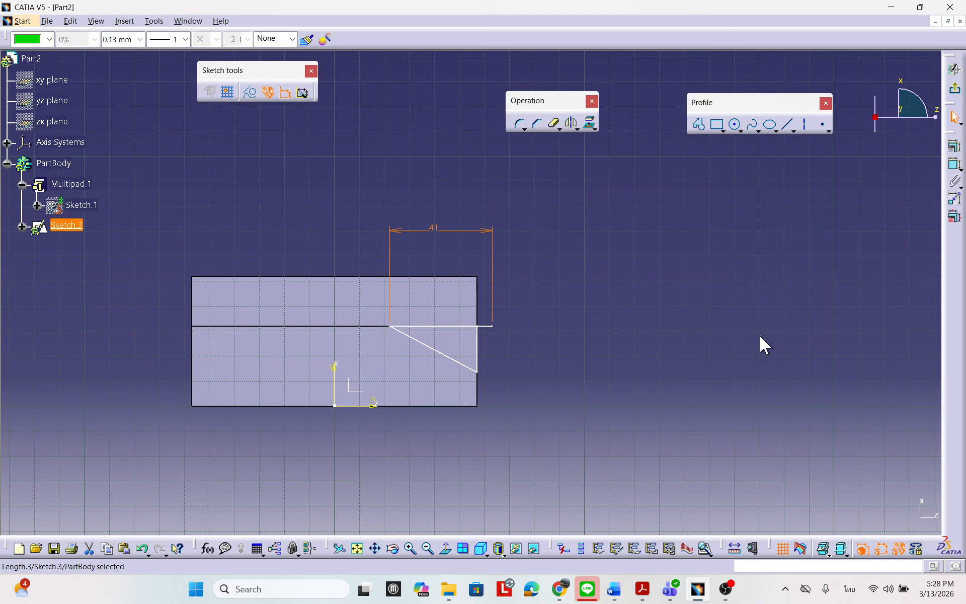
pyautogui.hotkey('ctrl', 'z')
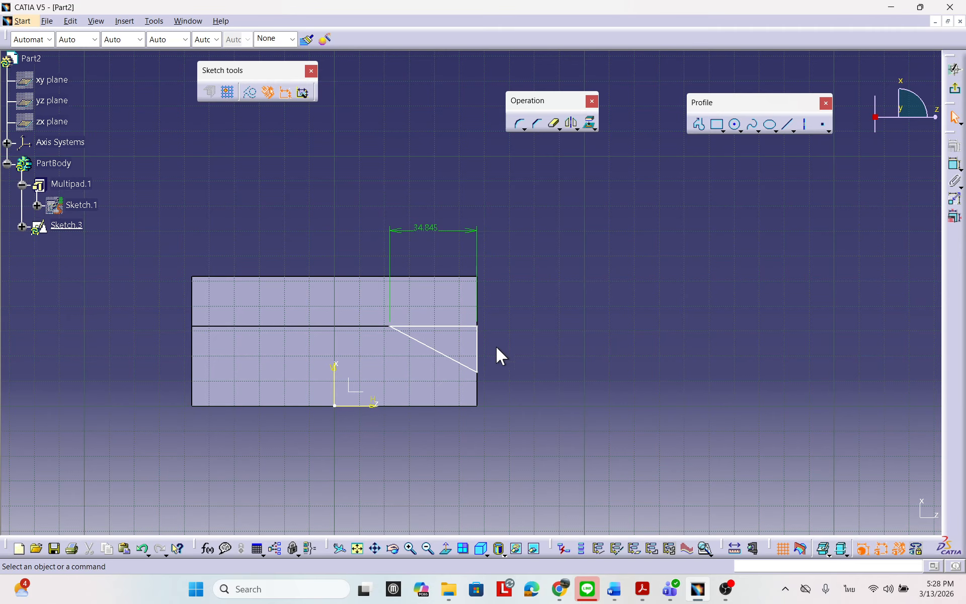
# Dimension the distance from the sketch's vertical axis to the triangle's vertical edge, placing it below the block.
pyautogui.click(955, 163)
pyautogui.click(335, 367)
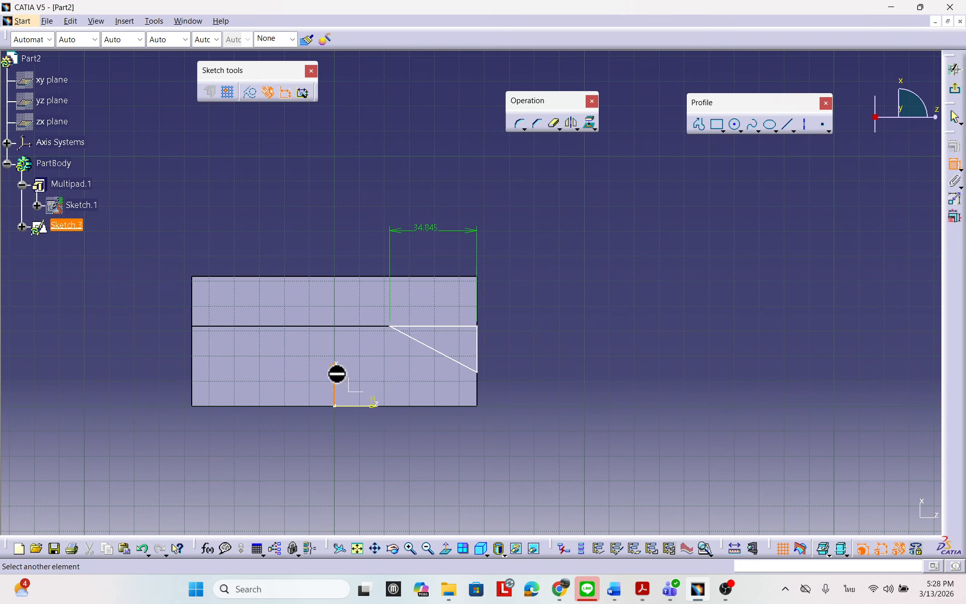
pyautogui.click(478, 355)
pyautogui.click(410, 432)
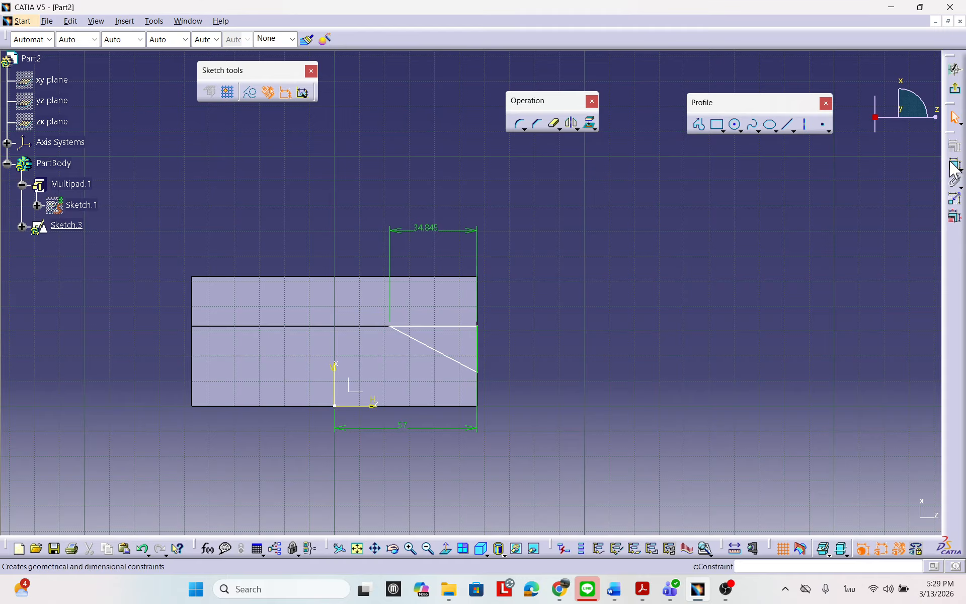
# Try again to set the triangle's horizontal edge length to 41 mm, undoing it together with the axis-to-edge distance dimension.
pyautogui.doubleClick(428, 229)
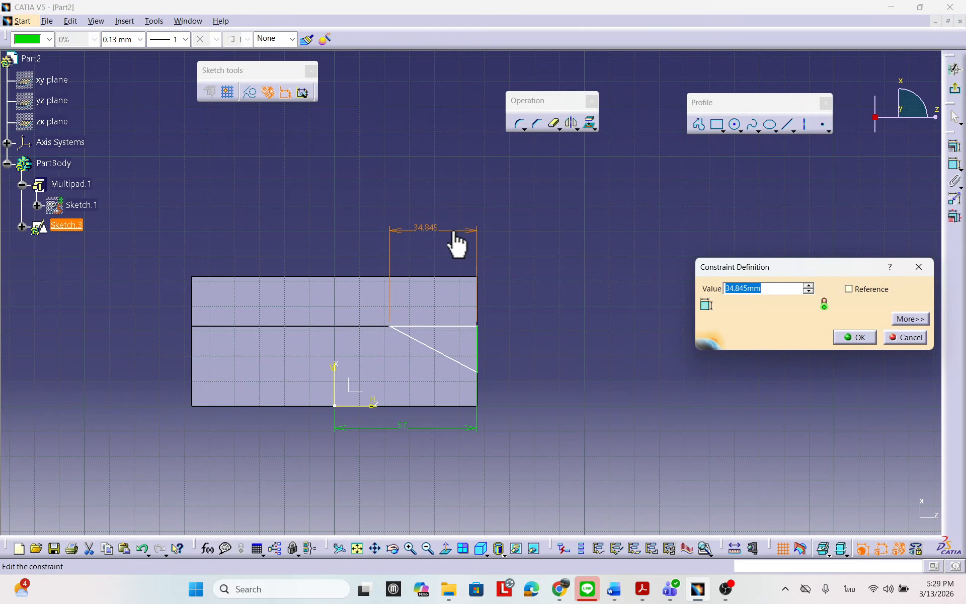
pyautogui.write('41')
pyautogui.click(857, 338)
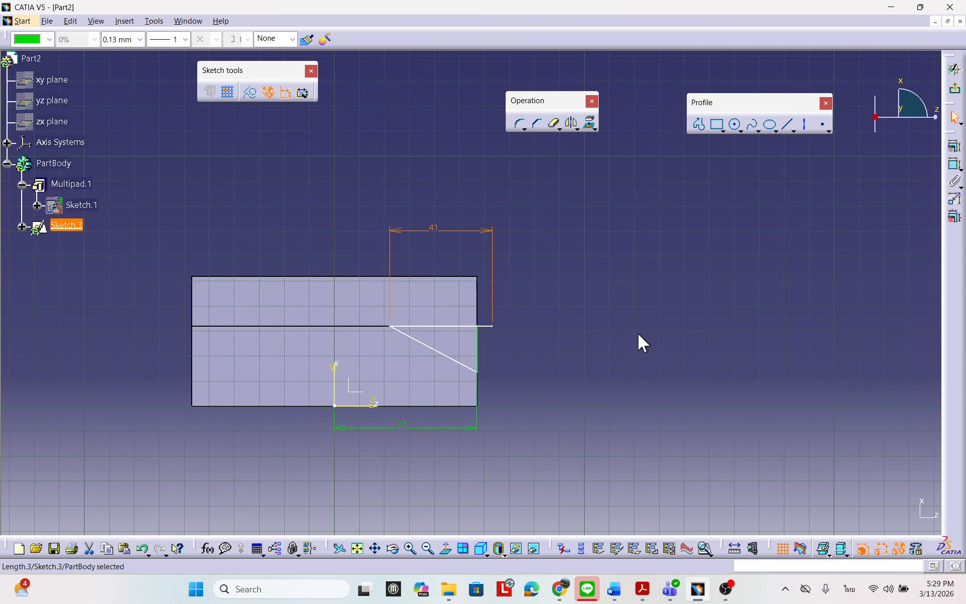
pyautogui.hotkey('ctrl', 'z')
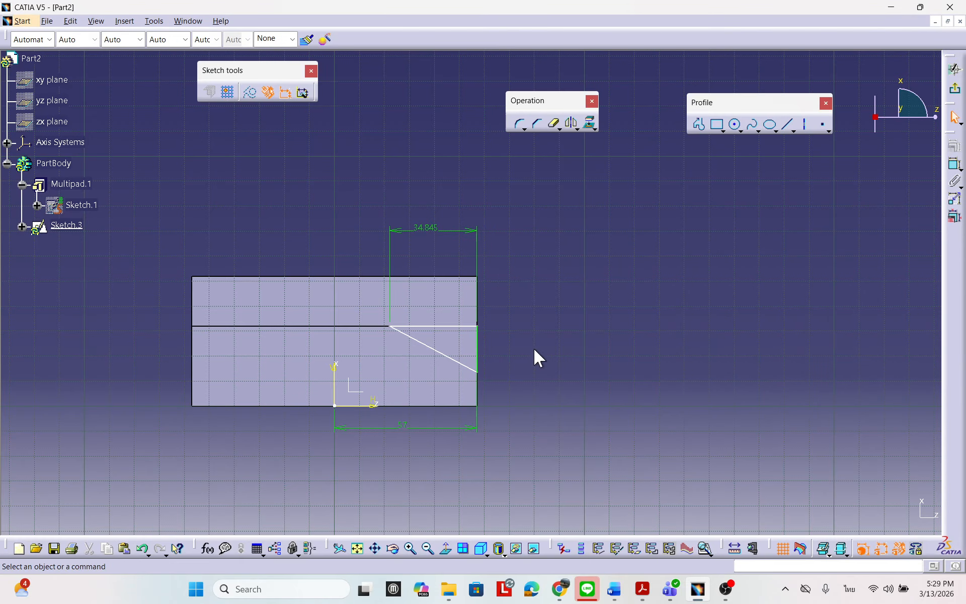
pyautogui.click(478, 326)
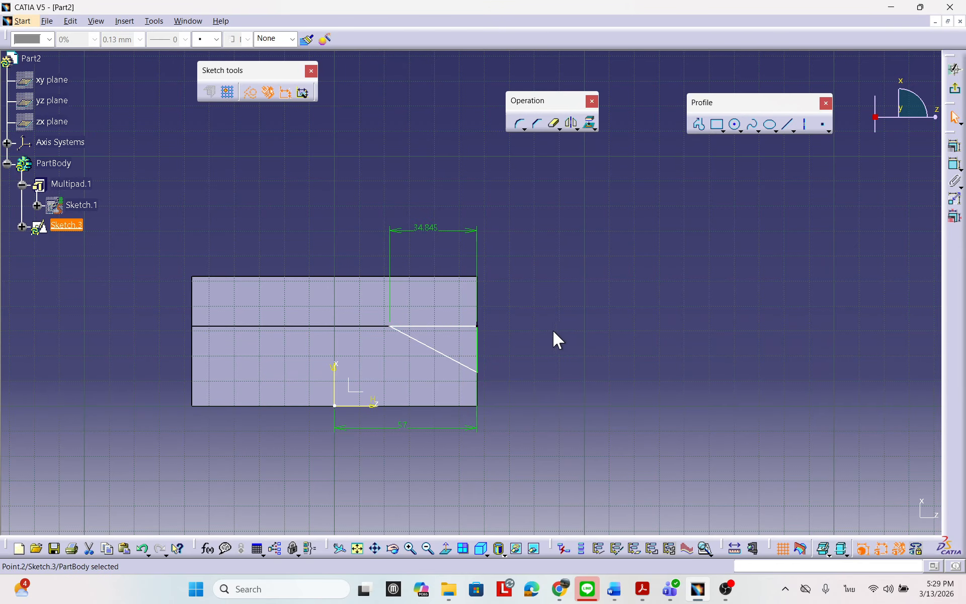
pyautogui.click(500, 355)
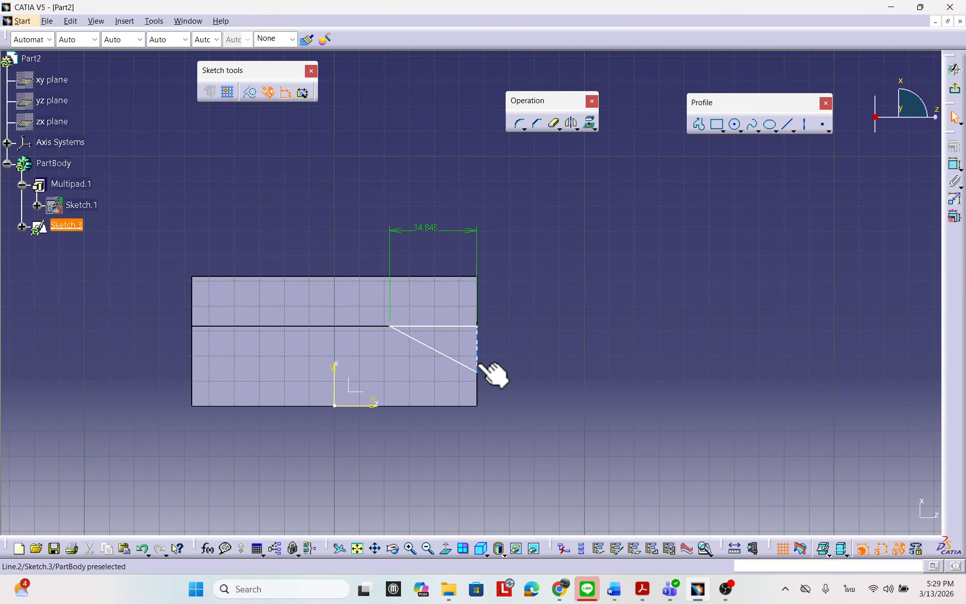
# Dimension the distance from the sketch's vertical axis to the triangle's vertical edge again, placing it below the block.
pyautogui.moveTo(582, 406)
pyautogui.mouseDown(button='middle')
pyautogui.moveTo(591, 409)
pyautogui.moveTo(552, 317)
pyautogui.moveTo(567, 272)
pyautogui.mouseUp(button='middle')
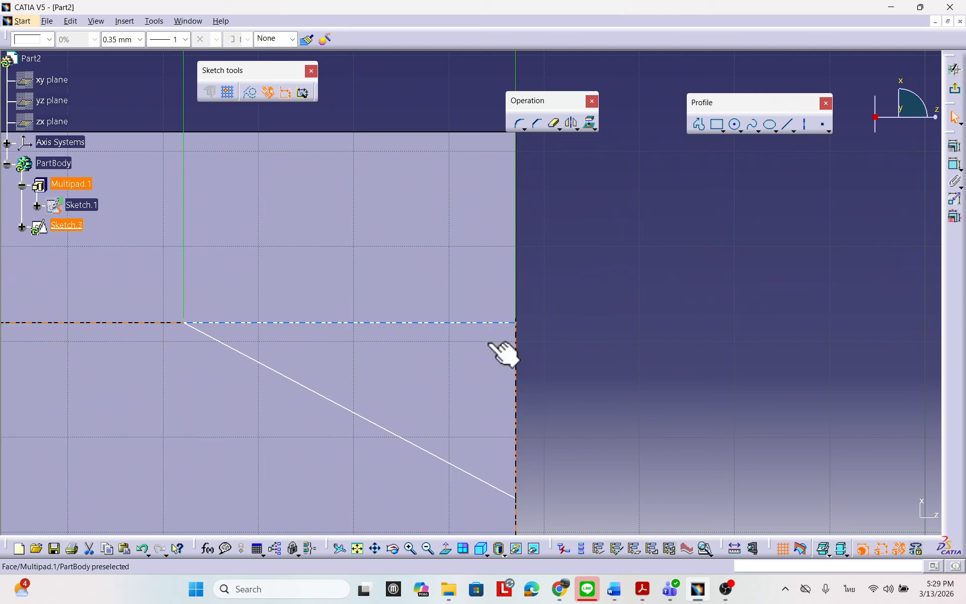
pyautogui.moveTo(587, 352)
pyautogui.mouseDown(button='middle')
pyautogui.moveTo(641, 307)
pyautogui.moveTo(641, 373)
pyautogui.moveTo(618, 398)
pyautogui.mouseUp(button='middle')
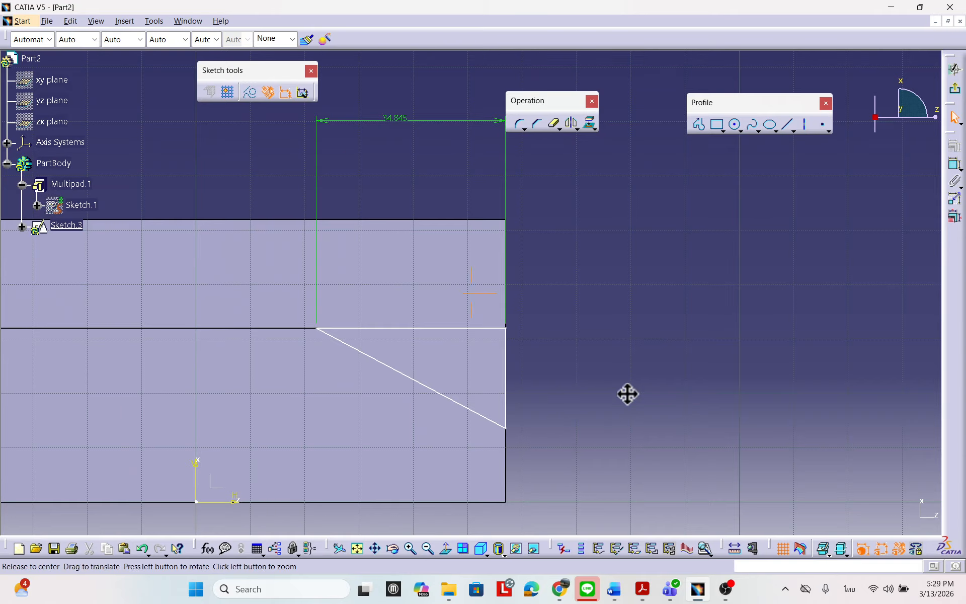
pyautogui.moveTo(619, 390); pyautogui.dragTo(635, 348, button='middle')
pyautogui.click(952, 167)
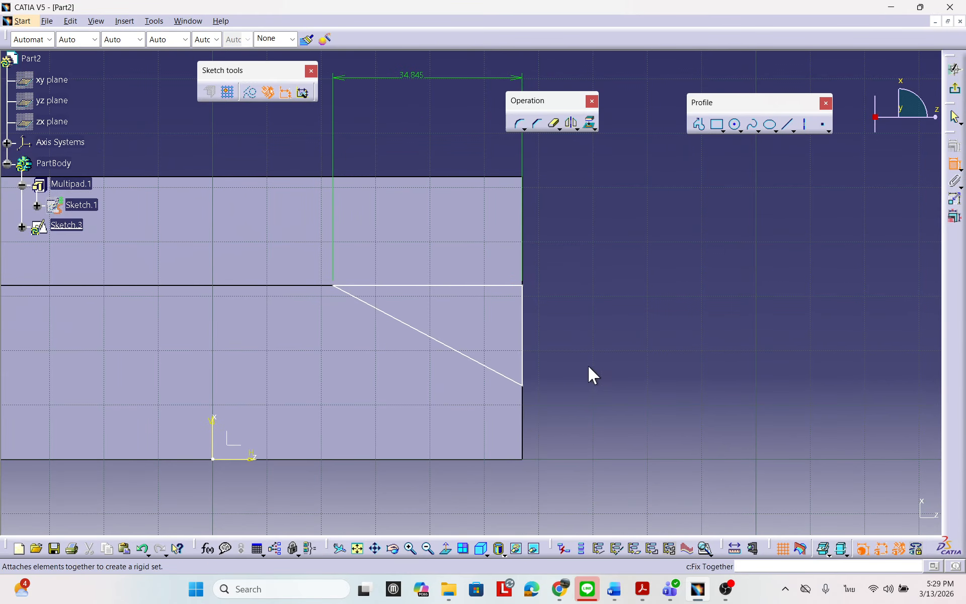
pyautogui.click(528, 357)
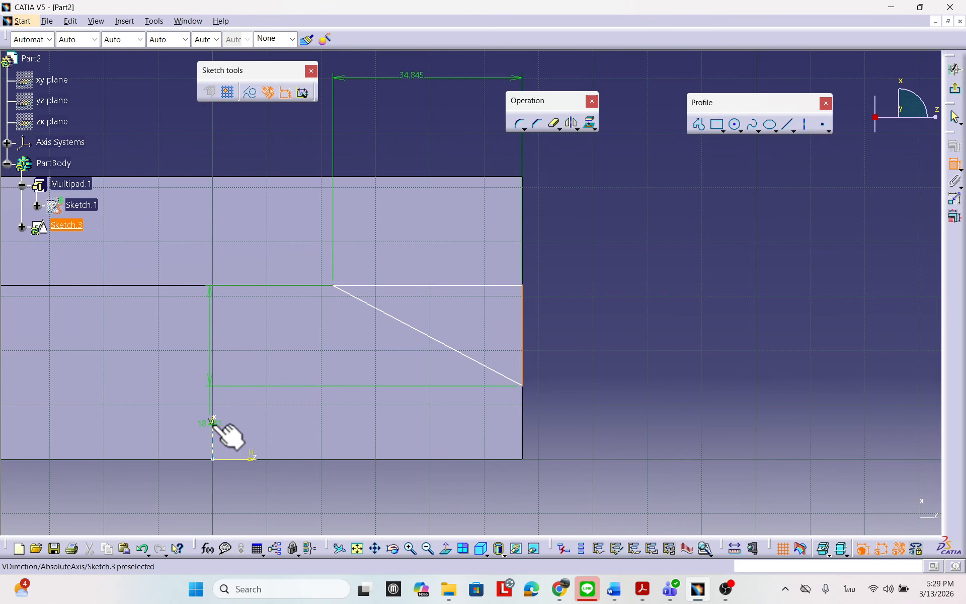
pyautogui.click(213, 425)
pyautogui.click(625, 327)
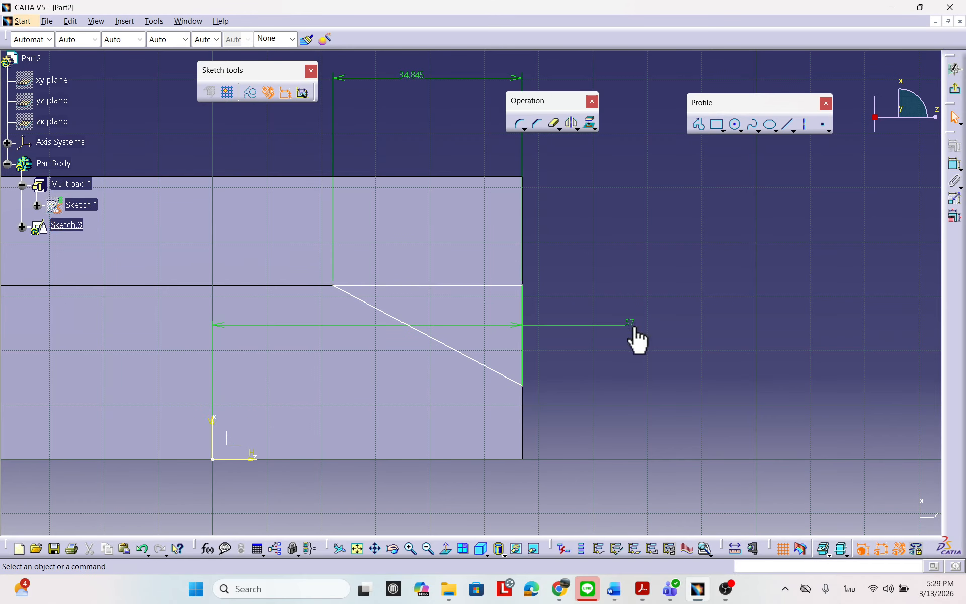
pyautogui.moveTo(618, 329); pyautogui.dragTo(453, 503)
pyautogui.click(646, 351)
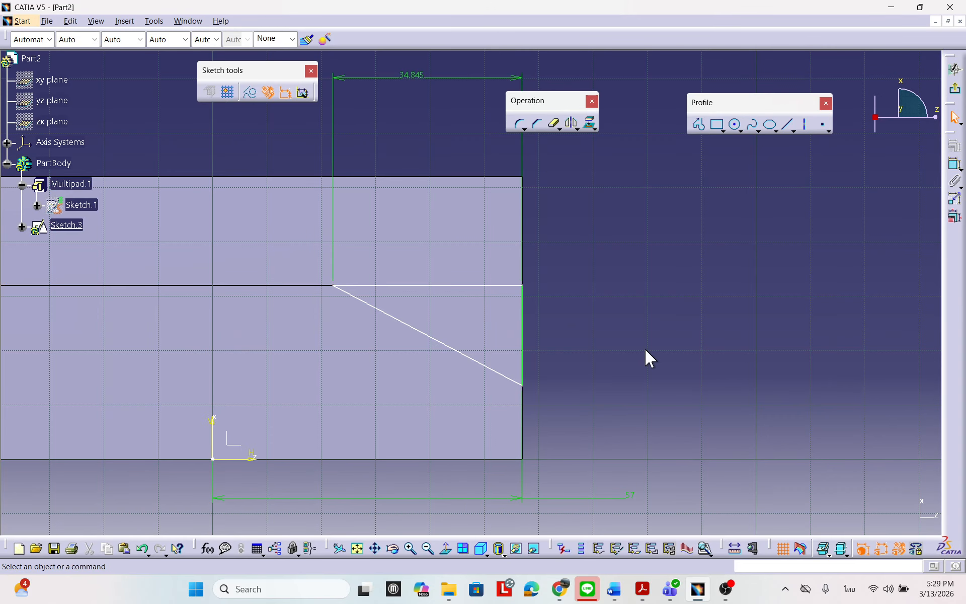
# Dimension the height of the triangle's lower corner above the horizontal axis and set it to 20 mm.
pyautogui.moveTo(662, 314); pyautogui.dragTo(653, 358, button='middle')
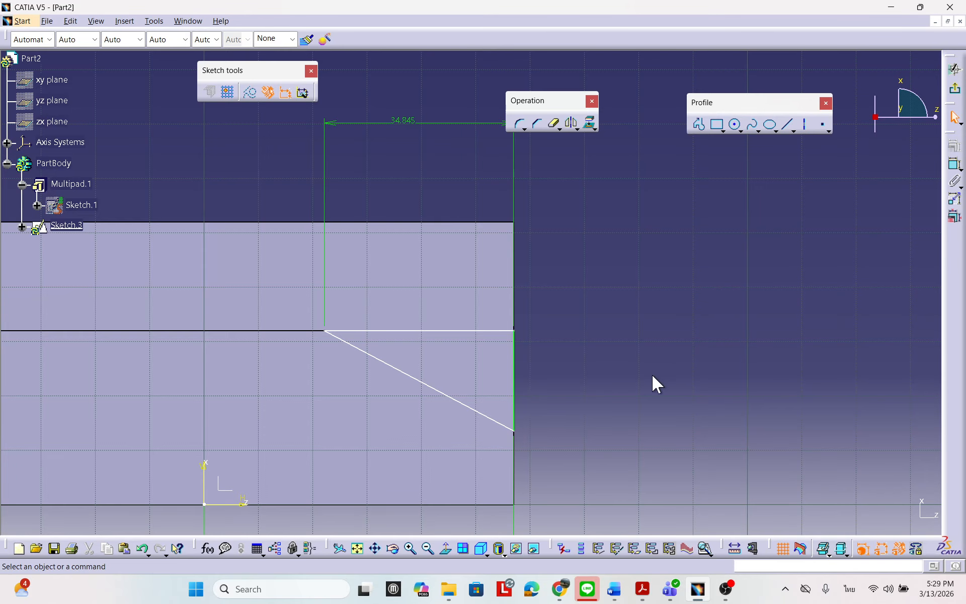
pyautogui.moveTo(777, 242); pyautogui.dragTo(790, 208, button='middle')
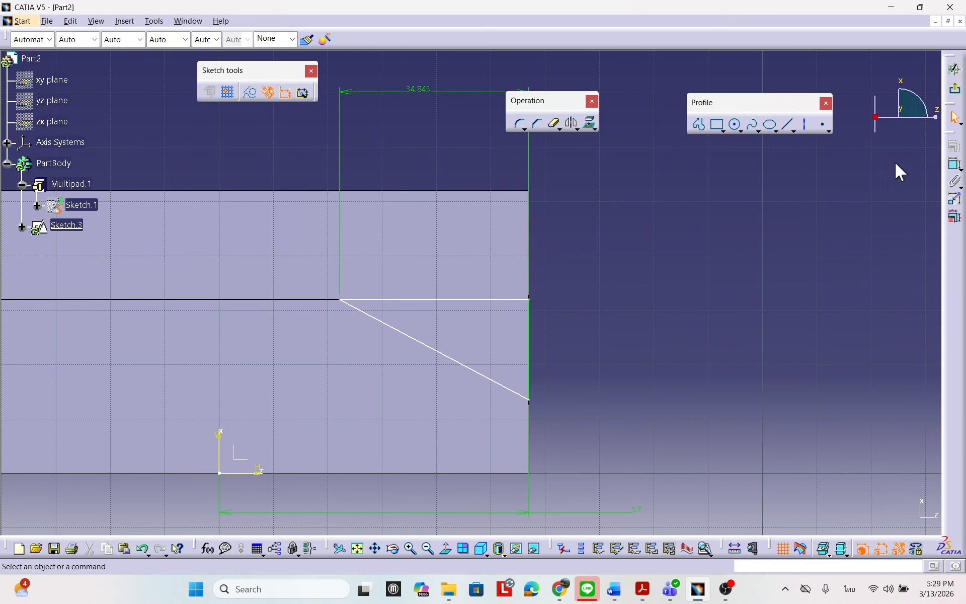
pyautogui.click(955, 163)
pyautogui.moveTo(734, 326); pyautogui.dragTo(686, 292, button='middle')
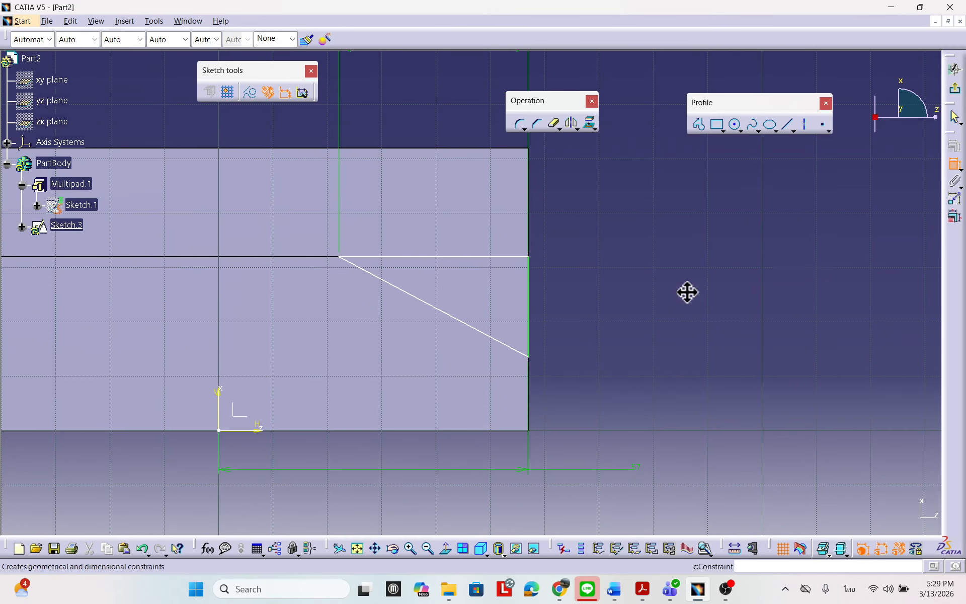
pyautogui.click(528, 357)
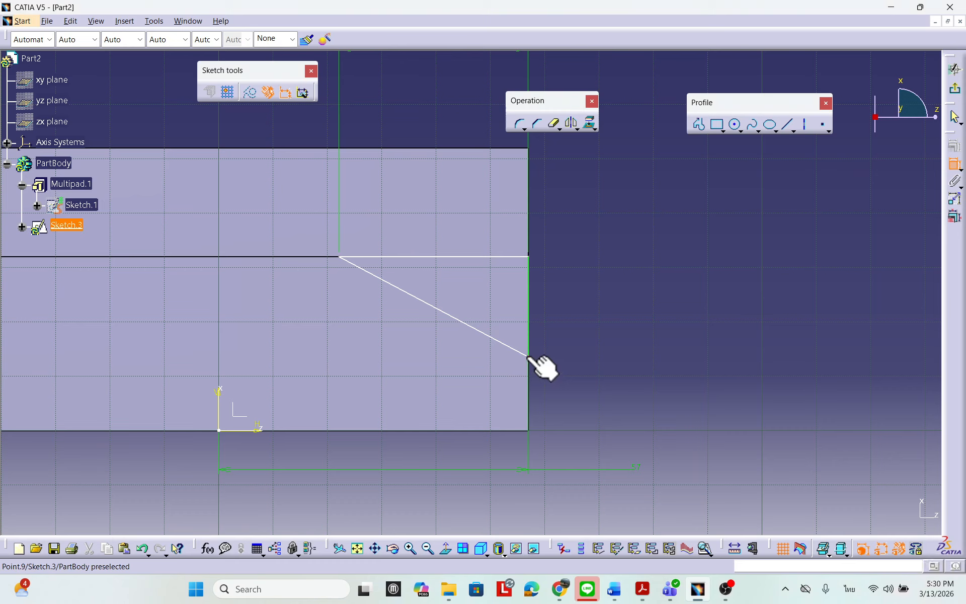
pyautogui.click(258, 425)
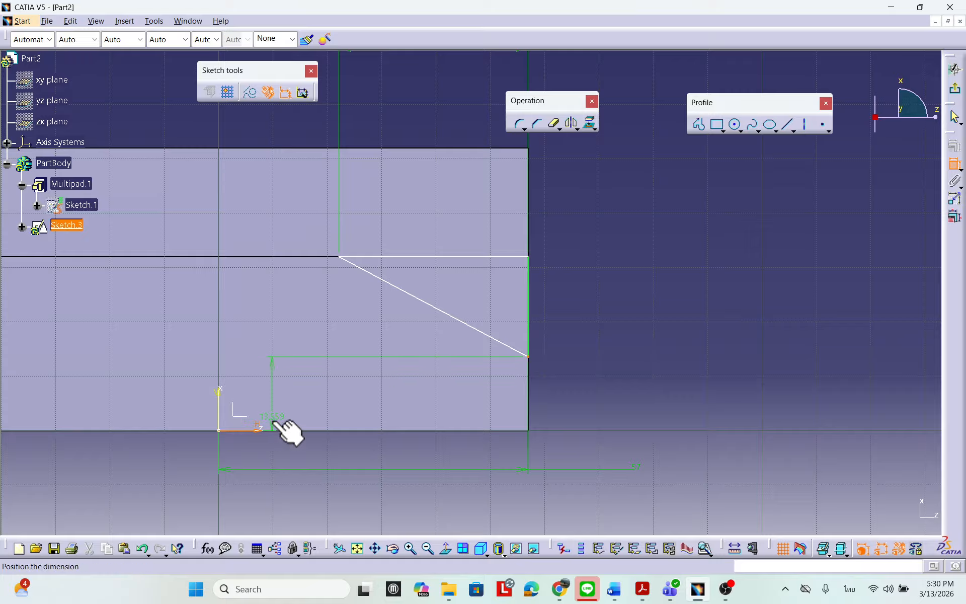
pyautogui.click(610, 402)
pyautogui.doubleClick(614, 402)
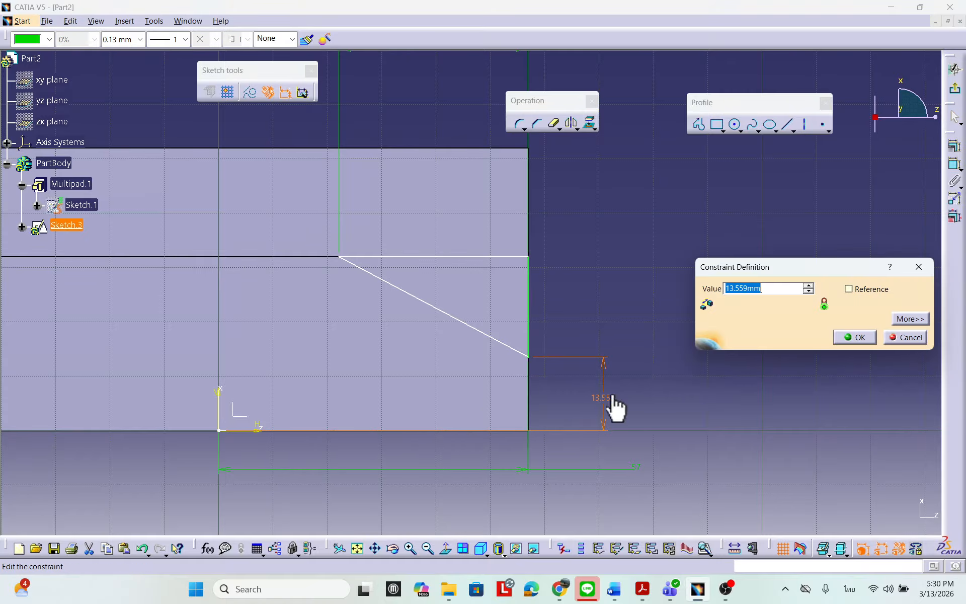
pyautogui.write('20')
pyautogui.click(854, 337)
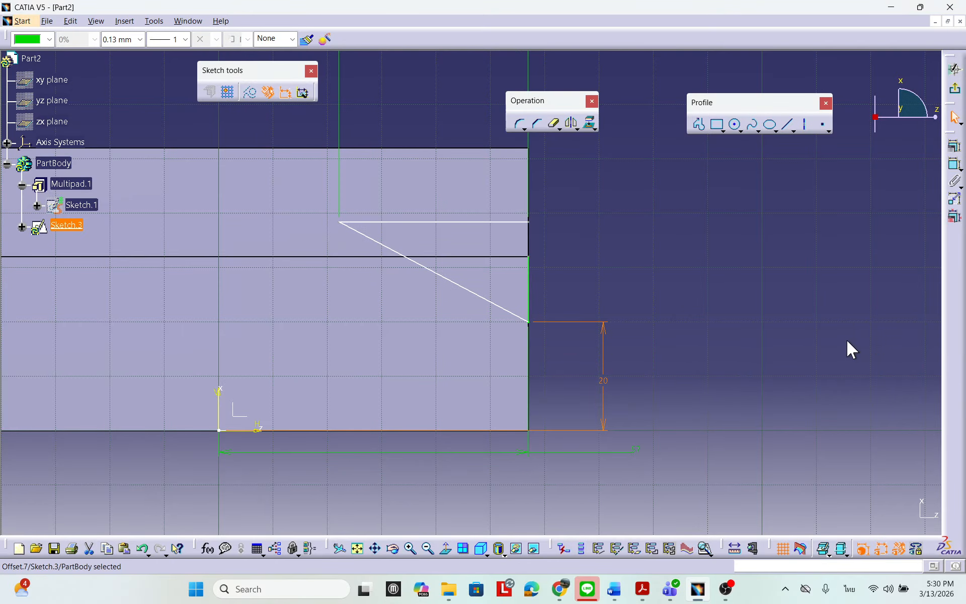
# Constrain the triangle's horizontal edge to be coincident with the block's step edge line.
pyautogui.middleClick(707, 237)
pyautogui.moveTo(471, 346)
pyautogui.mouseDown(button='middle')
pyautogui.moveTo(612, 329)
pyautogui.moveTo(670, 337)
pyautogui.mouseUp(button='middle')
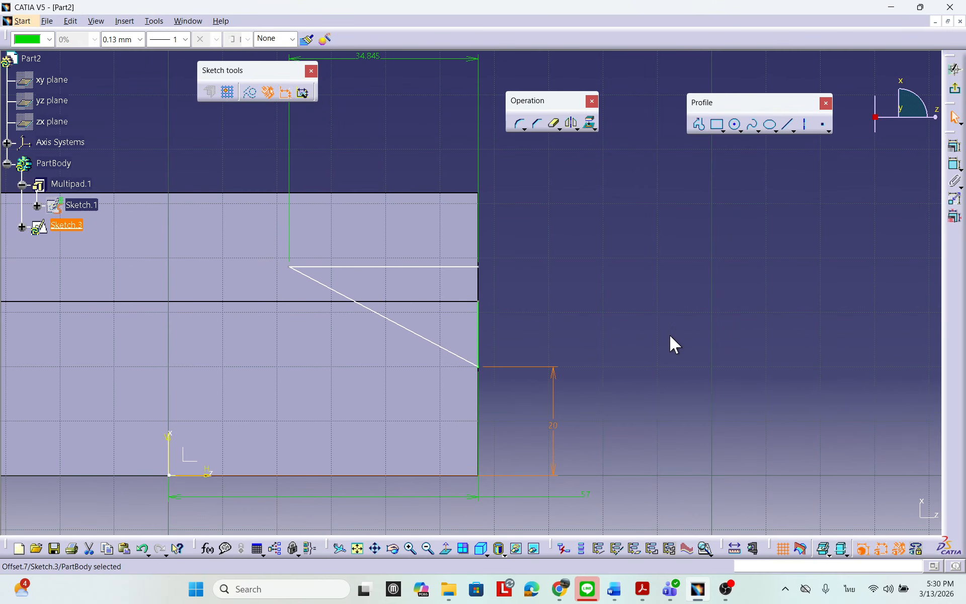
pyautogui.click(447, 268)
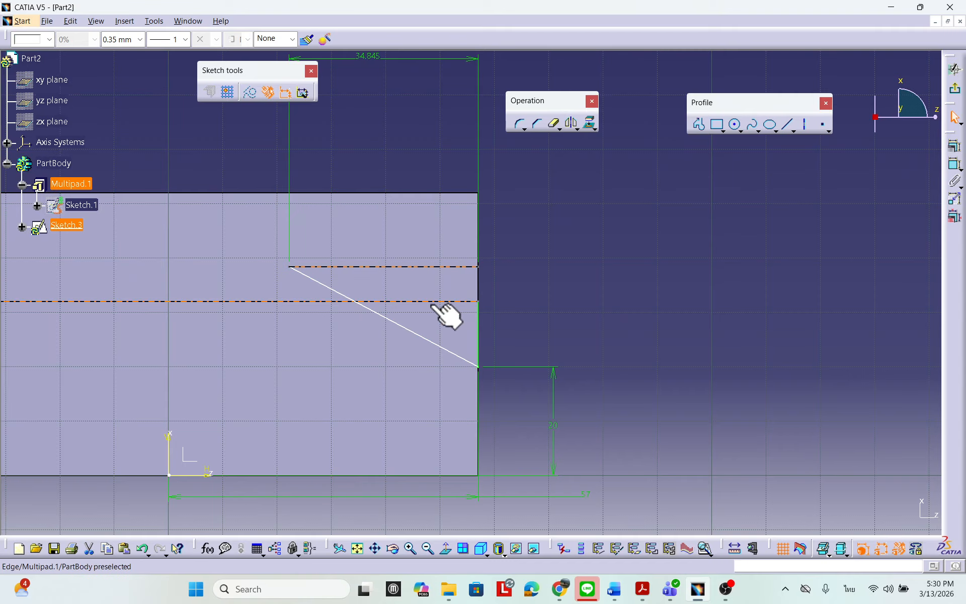
pyautogui.click(955, 146)
pyautogui.click(701, 343)
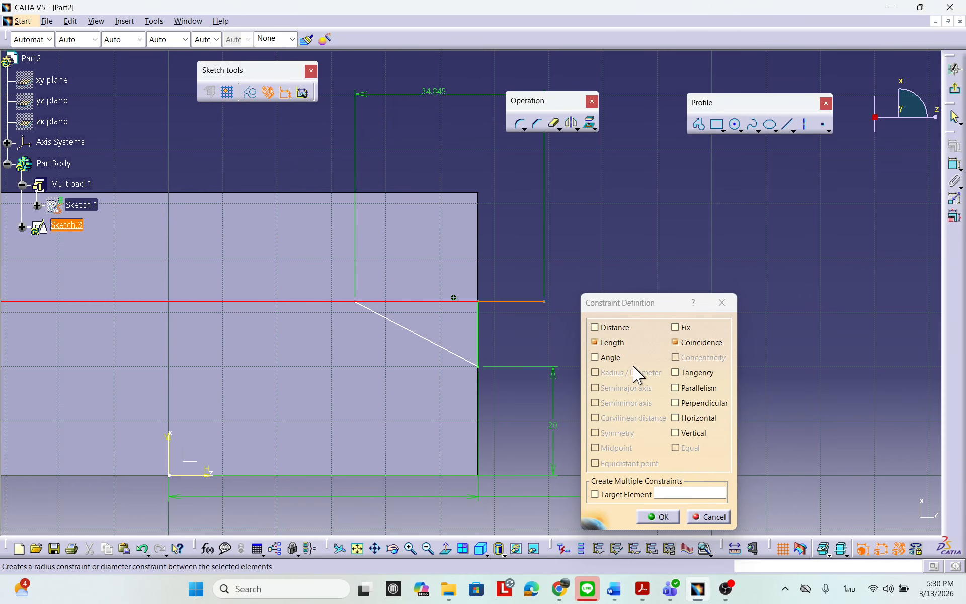
pyautogui.click(649, 517)
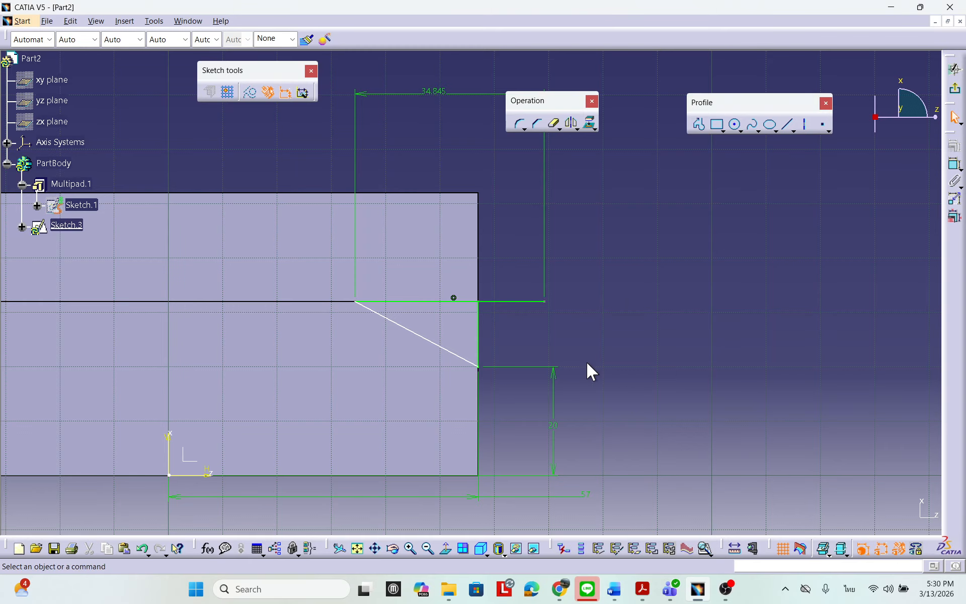
# Pull the horizontal edge's overhanging endpoint back and make it coincident with the upper end of the triangle's vertical edge.
pyautogui.moveTo(545, 301); pyautogui.dragTo(455, 304)
pyautogui.moveTo(647, 353)
pyautogui.mouseDown(button='middle')
pyautogui.moveTo(647, 316)
pyautogui.moveTo(595, 351)
pyautogui.mouseUp(button='middle')
pyautogui.click(652, 356)
pyautogui.click(434, 309)
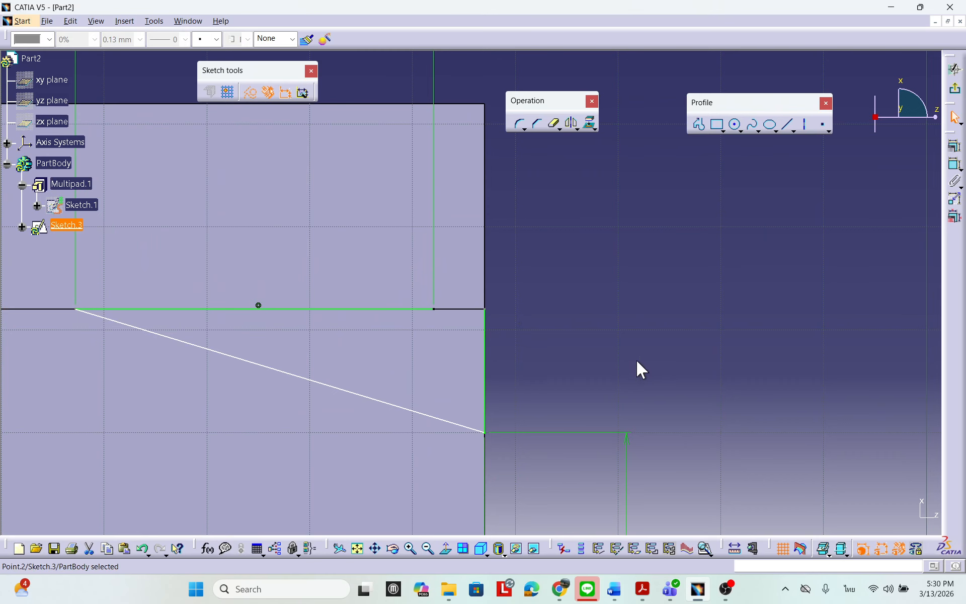
pyautogui.keyDown('ctrl'); pyautogui.click(486, 308); pyautogui.keyUp('ctrl')
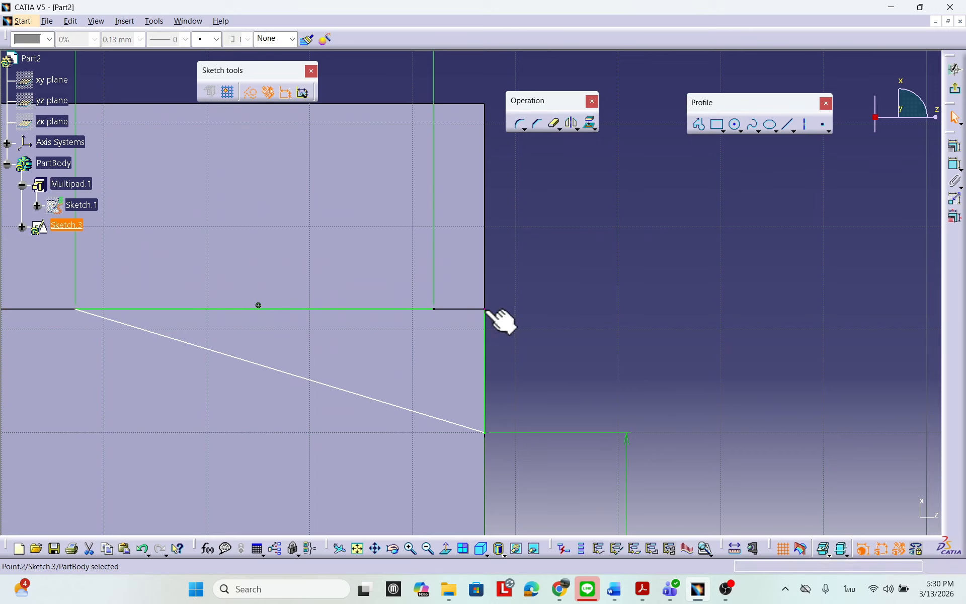
pyautogui.click(955, 146)
pyautogui.click(707, 344)
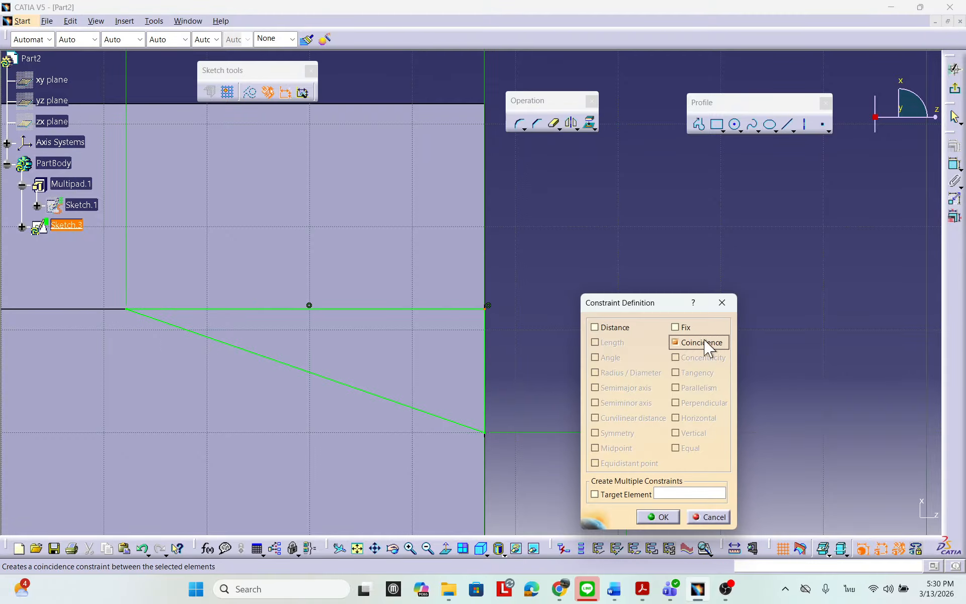
pyautogui.click(650, 518)
# Exit the triangle sketch and compare the block with the Figure 8.94 stop plate drawing in exercise2.pdf.
pyautogui.moveTo(674, 385)
pyautogui.mouseDown(button='middle')
pyautogui.moveTo(681, 335)
pyautogui.moveTo(692, 414)
pyautogui.mouseUp(button='middle')
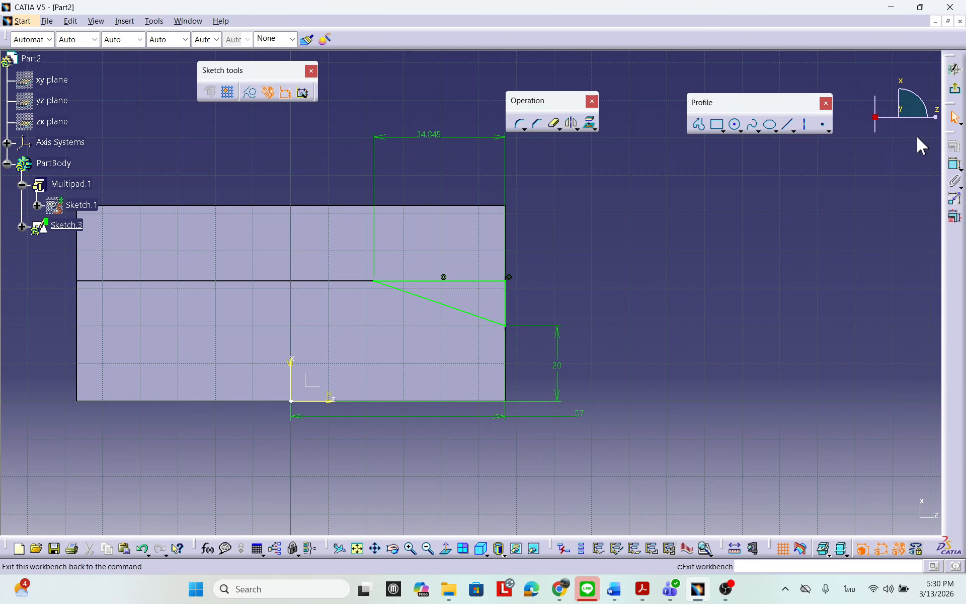
pyautogui.click(955, 69)
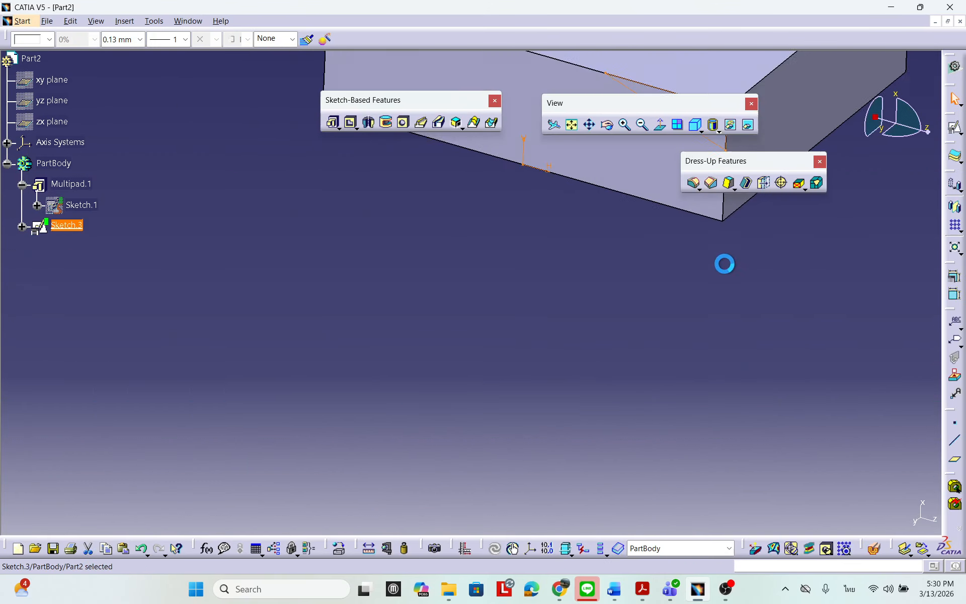
pyautogui.moveTo(723, 316); pyautogui.dragTo(457, 442, button='middle')
pyautogui.click(518, 340)
pyautogui.moveTo(518, 340); pyautogui.dragTo(373, 297, button='middle')
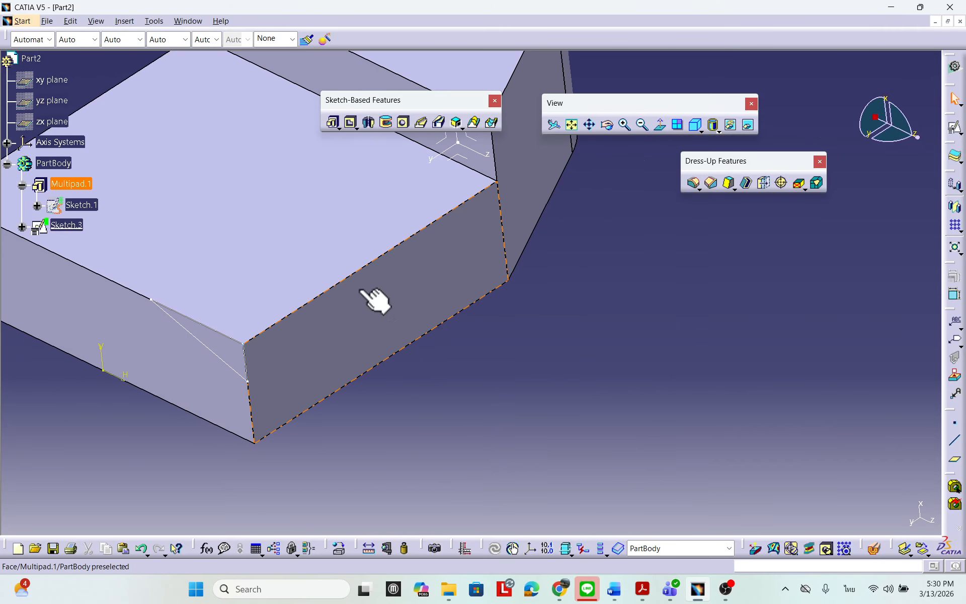
pyautogui.moveTo(455, 377)
pyautogui.mouseDown(button='middle')
pyautogui.moveTo(466, 391)
pyautogui.moveTo(441, 318)
pyautogui.moveTo(661, 364)
pyautogui.mouseUp(button='middle')
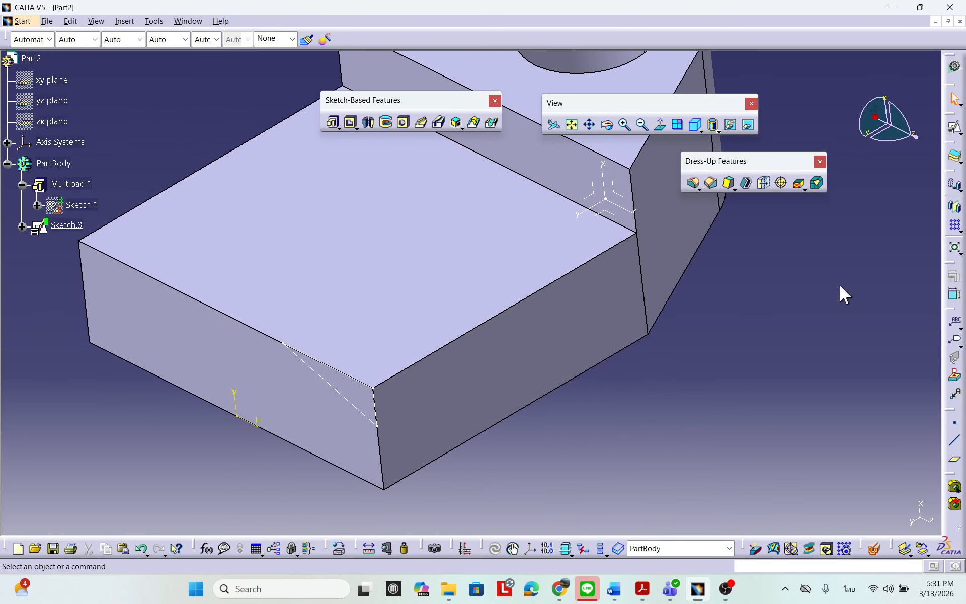
pyautogui.moveTo(657, 295)
pyautogui.mouseDown(button='middle')
pyautogui.moveTo(653, 317)
pyautogui.moveTo(648, 287)
pyautogui.mouseUp(button='middle')
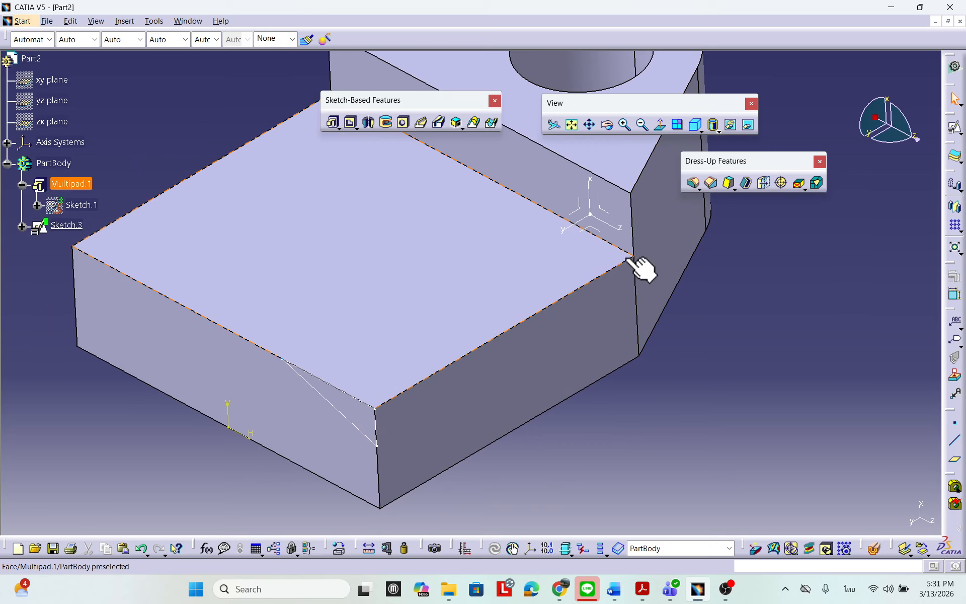
pyautogui.moveTo(965, 292); pyautogui.dragTo(520, 167)
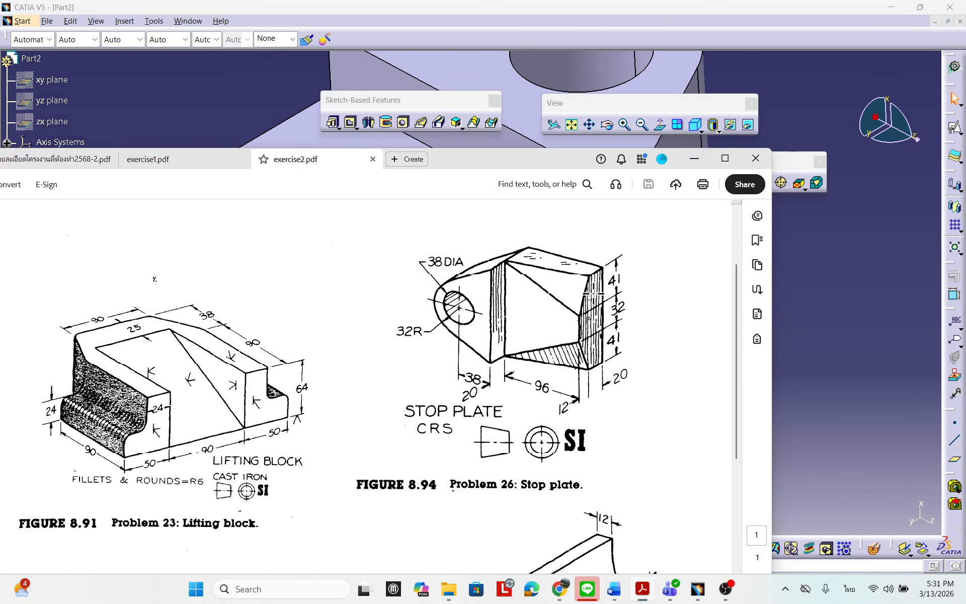
pyautogui.moveTo(516, 167); pyautogui.dragTo(965, 151)
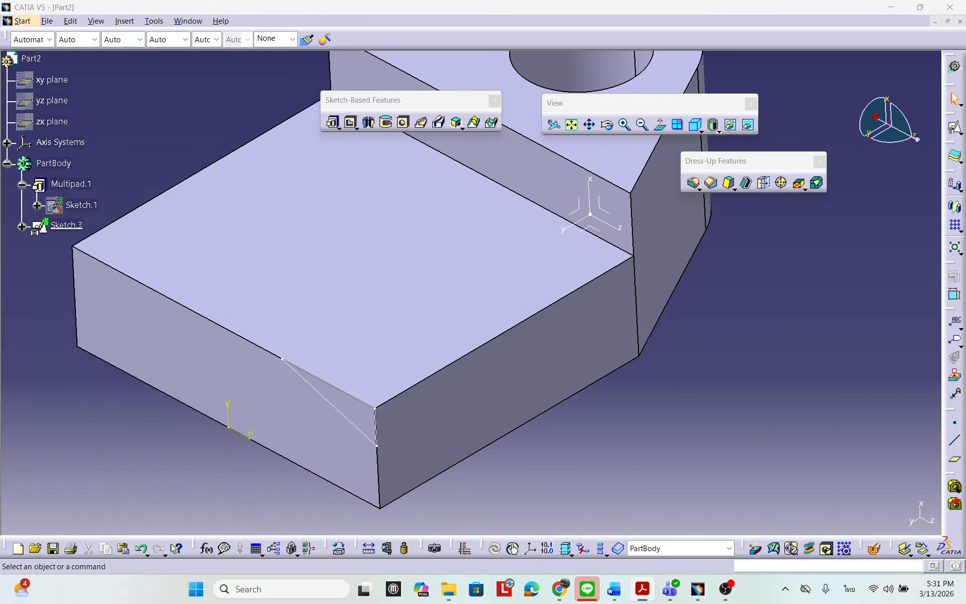
pyautogui.click(710, 314)
# Create a positioned sketch on the top face of the block's lower step, with its H and V axes swapped.
pyautogui.click(955, 127)
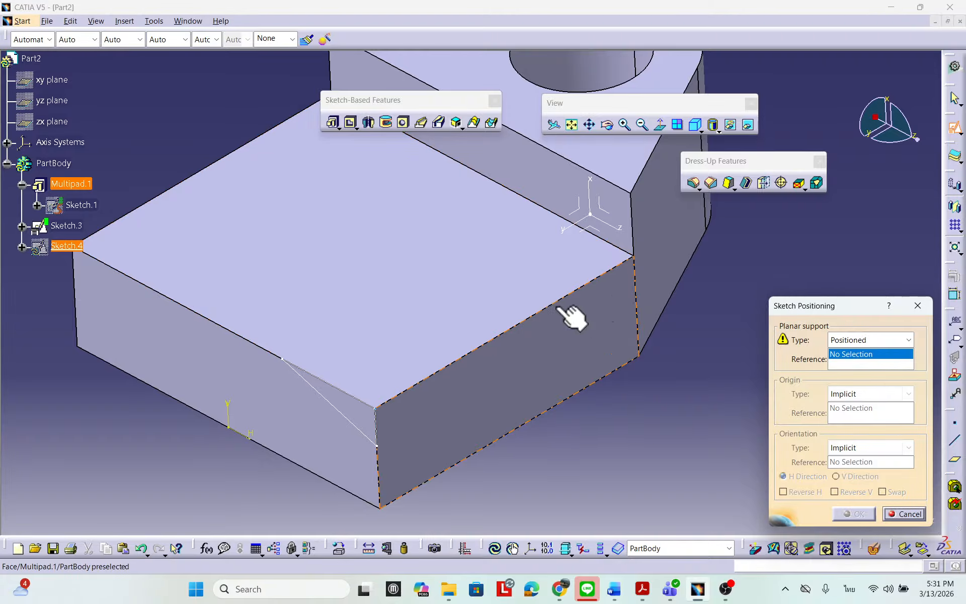
pyautogui.click(454, 303)
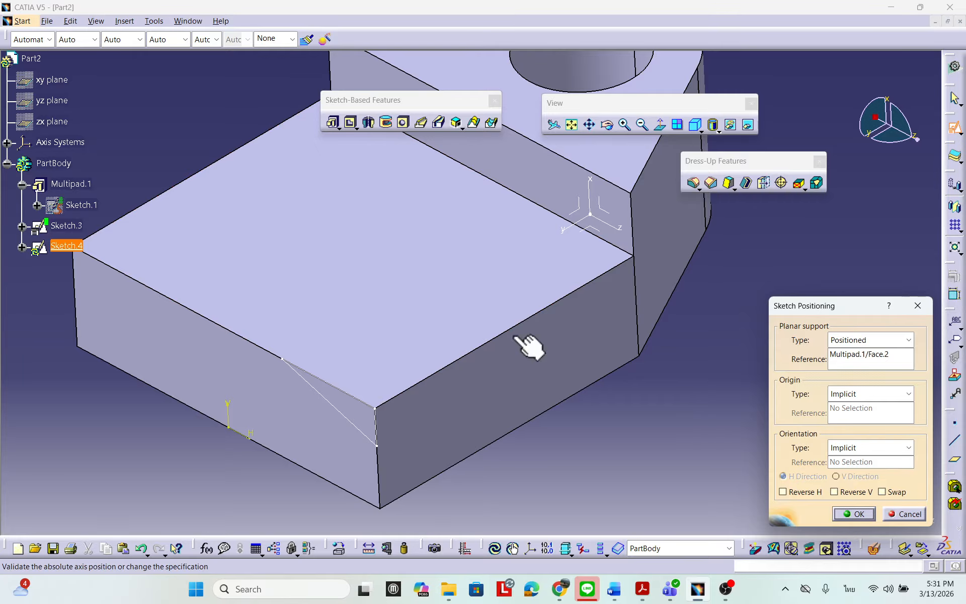
pyautogui.moveTo(371, 295); pyautogui.dragTo(262, 381, button='middle')
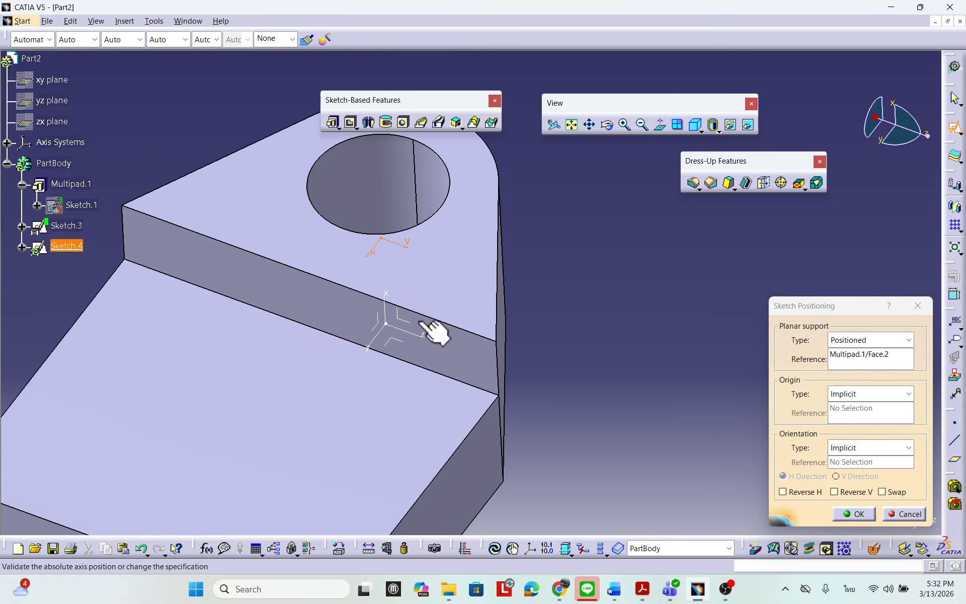
pyautogui.moveTo(420, 321); pyautogui.dragTo(434, 315, button='middle')
pyautogui.click(889, 492)
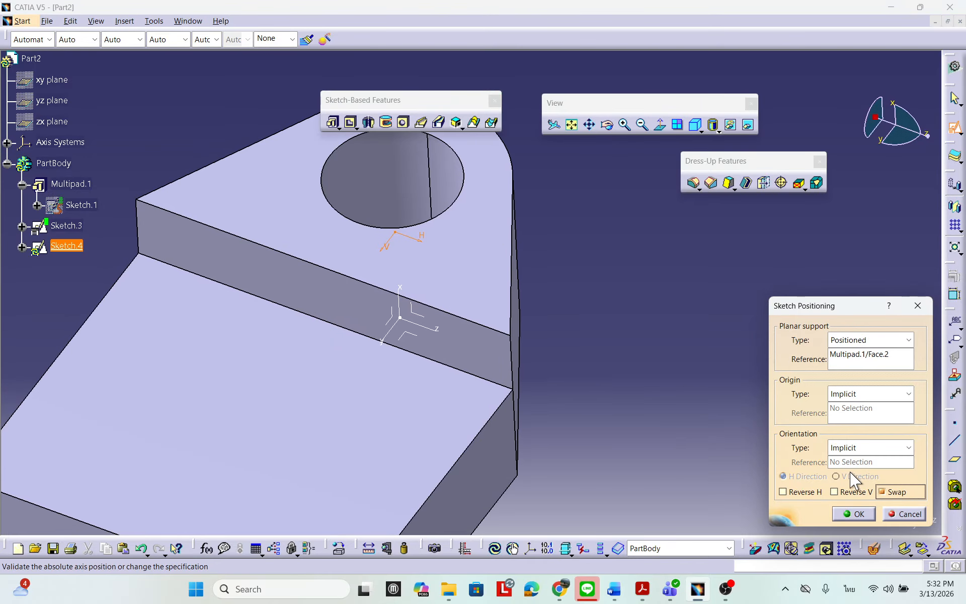
pyautogui.moveTo(333, 452); pyautogui.dragTo(369, 396, button='middle')
pyautogui.click(855, 514)
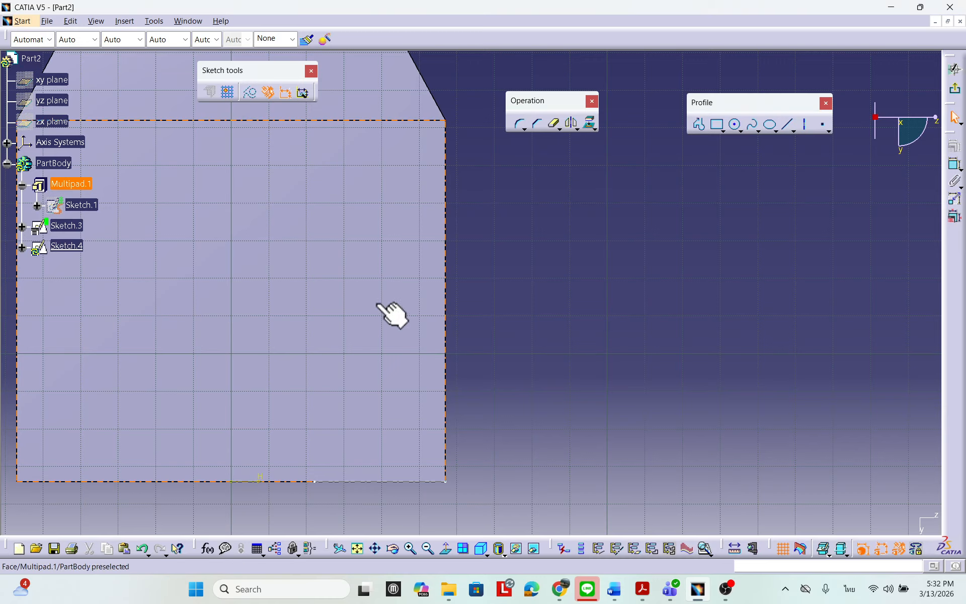
# Draw a slanted line across the lower step from just outside its front edge to beyond the side edge, and adjust its placement.
pyautogui.moveTo(391, 315)
pyautogui.mouseDown(button='middle')
pyautogui.moveTo(427, 408)
pyautogui.moveTo(410, 322)
pyautogui.moveTo(416, 369)
pyautogui.moveTo(497, 392)
pyautogui.mouseUp(button='middle')
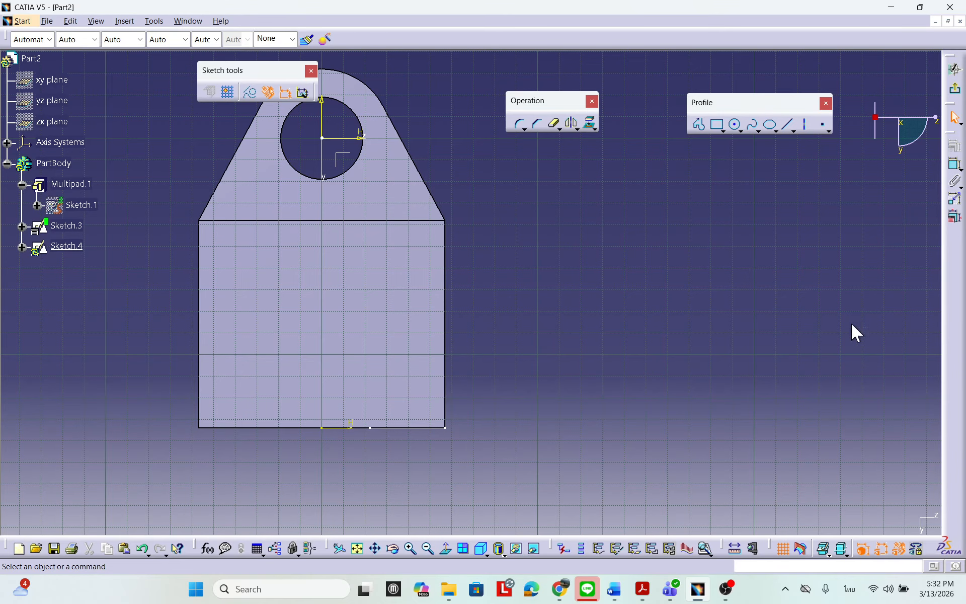
pyautogui.click(787, 124)
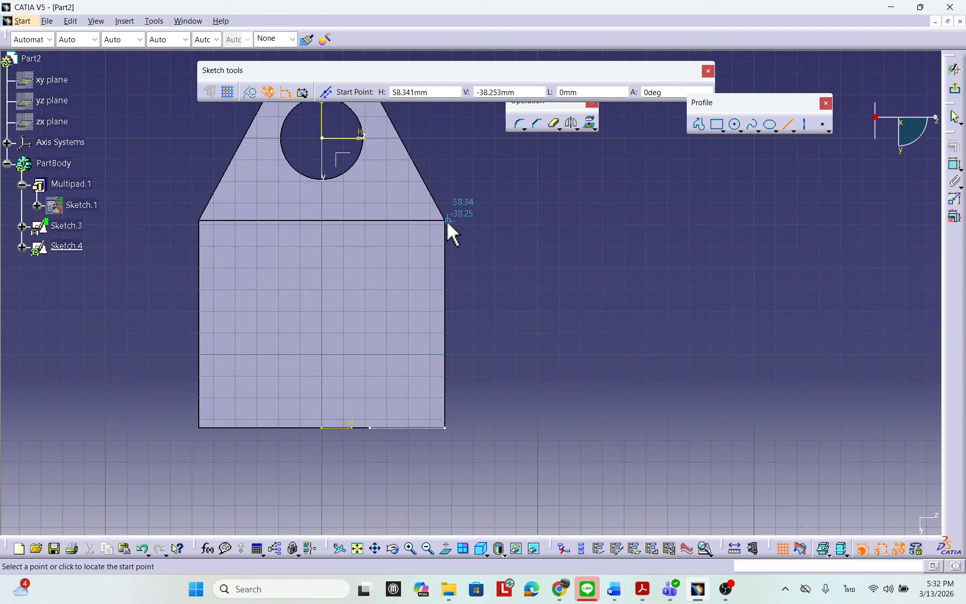
pyautogui.click(355, 427)
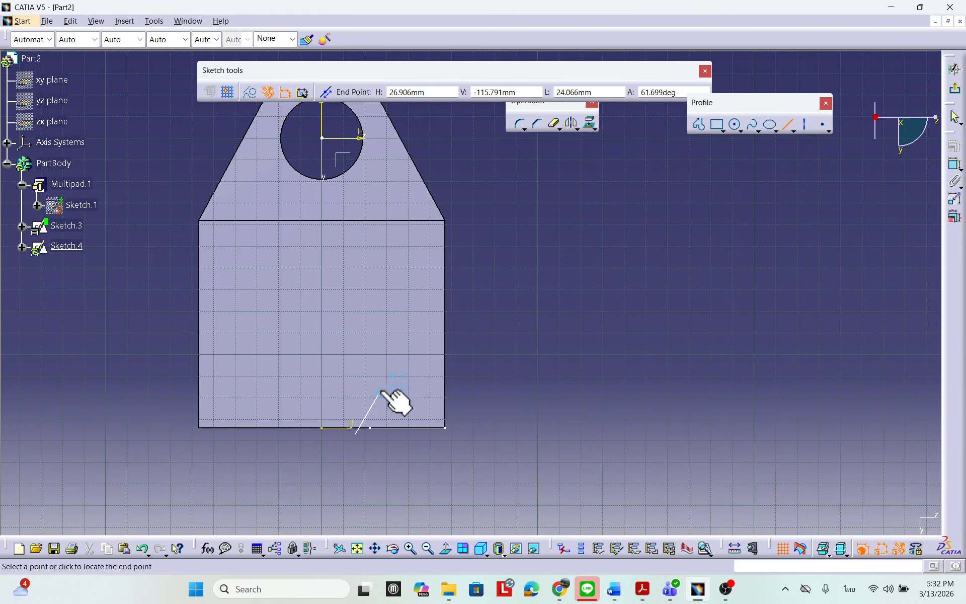
pyautogui.click(470, 180)
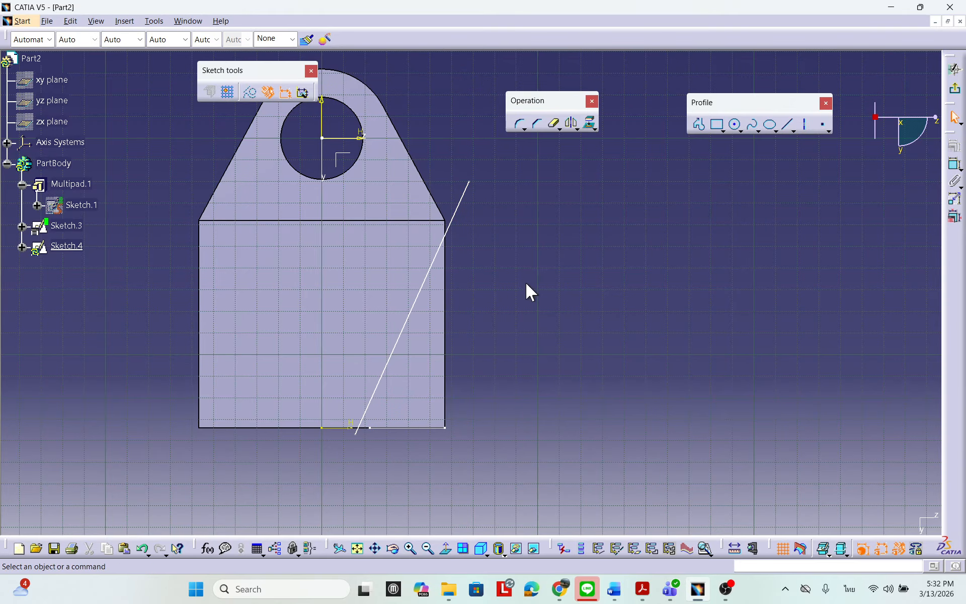
pyautogui.moveTo(465, 191)
pyautogui.mouseDown()
pyautogui.moveTo(455, 191)
pyautogui.moveTo(462, 206)
pyautogui.moveTo(450, 212)
pyautogui.moveTo(465, 199)
pyautogui.mouseUp()
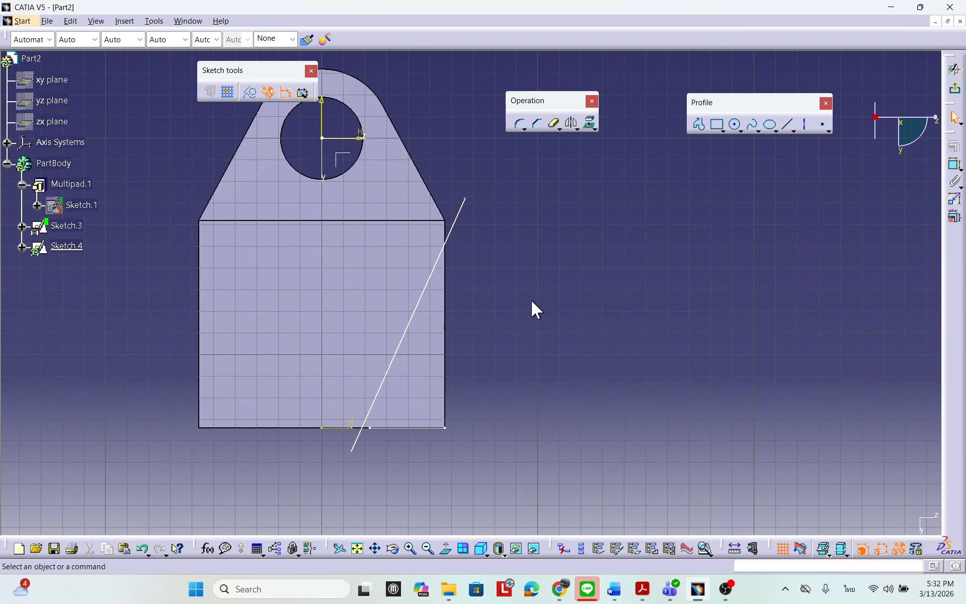
pyautogui.moveTo(532, 308); pyautogui.dragTo(534, 287, button='middle')
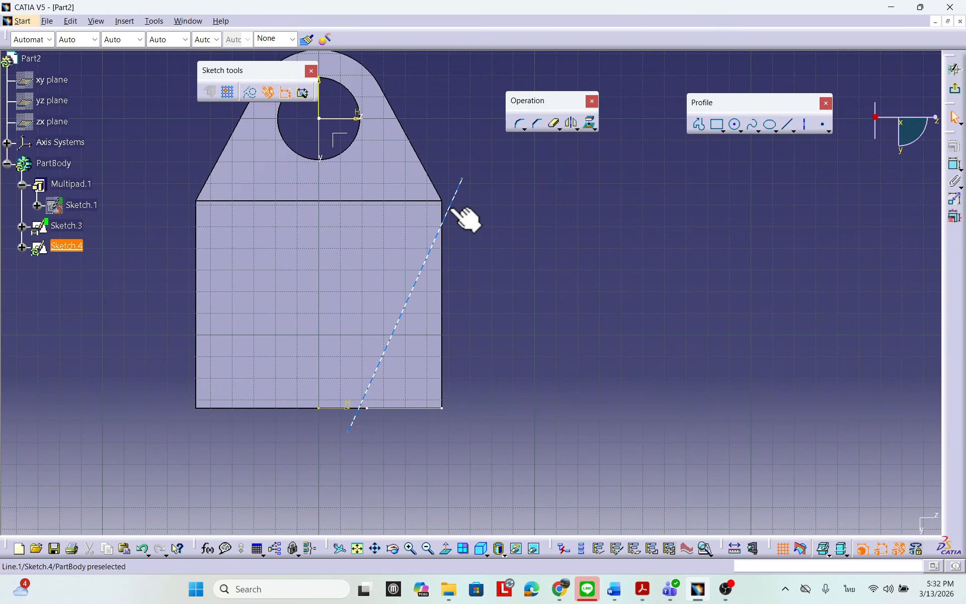
pyautogui.moveTo(463, 216)
pyautogui.mouseDown()
pyautogui.moveTo(453, 212)
pyautogui.moveTo(449, 226)
pyautogui.mouseUp()
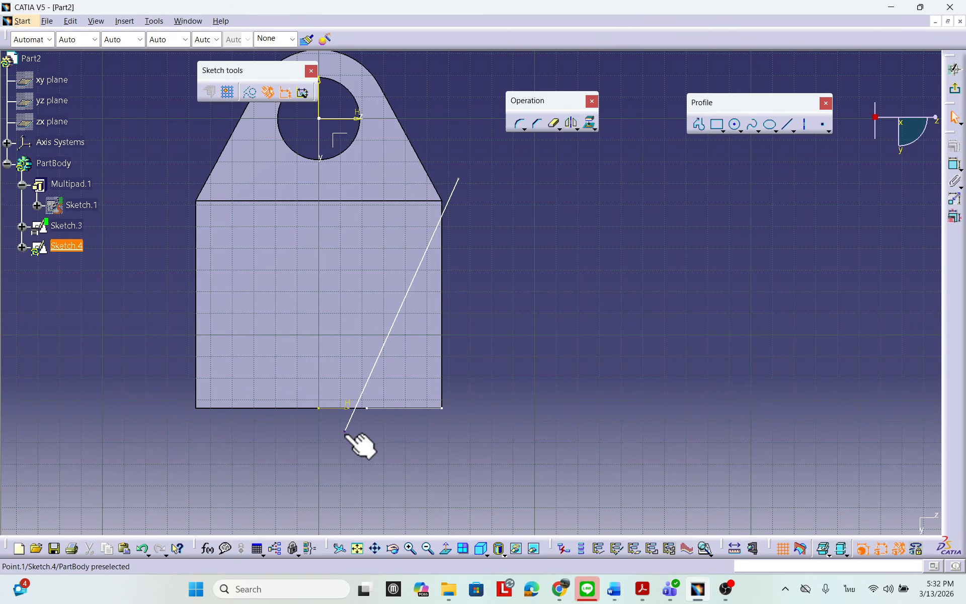
pyautogui.moveTo(346, 430); pyautogui.dragTo(354, 419)
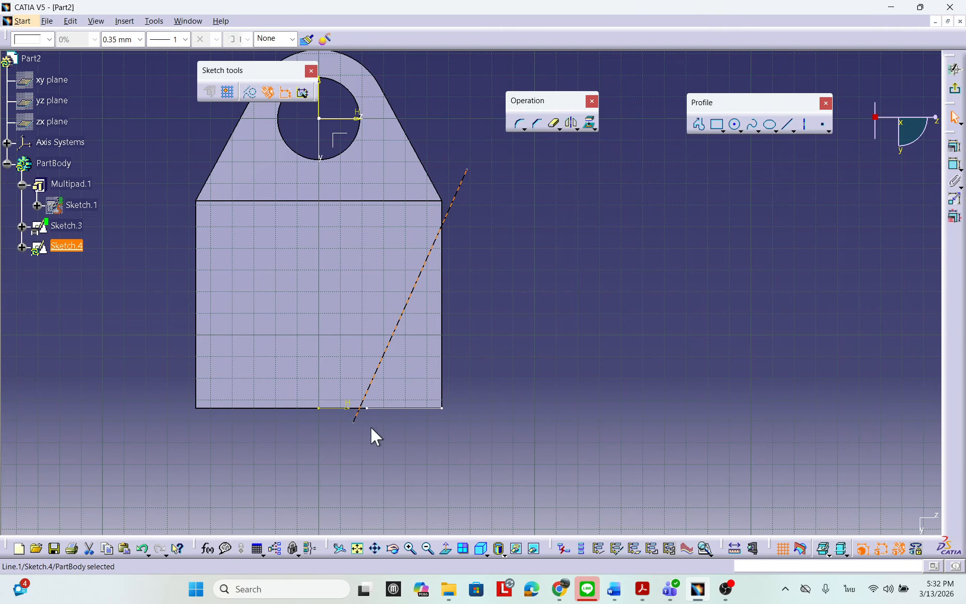
# Make the slanted line's lower endpoint coincident with the triangle sketch's corner on the front edge.
pyautogui.click(370, 427)
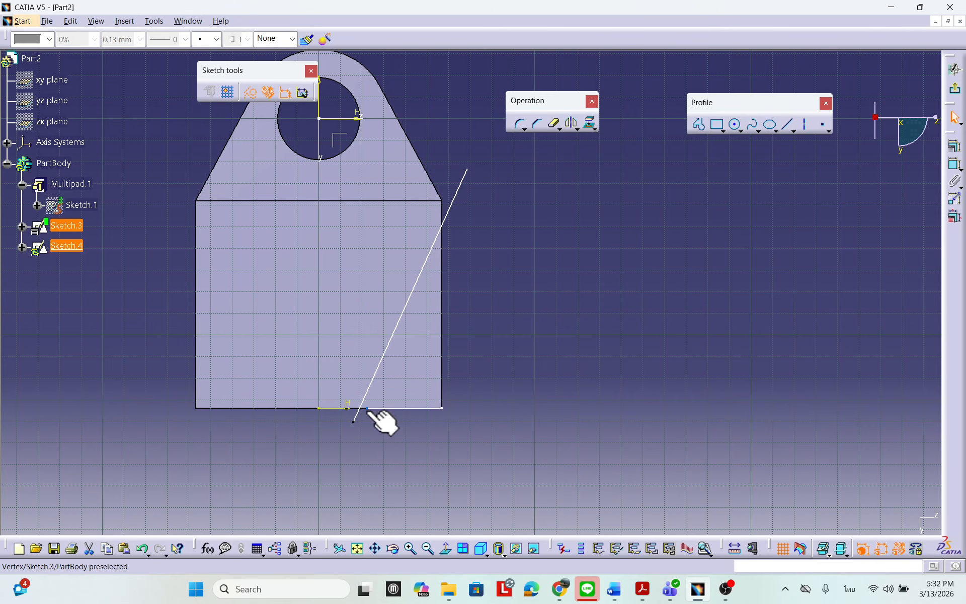
pyautogui.keyDown('ctrl'); pyautogui.click(367, 409); pyautogui.keyUp('ctrl')
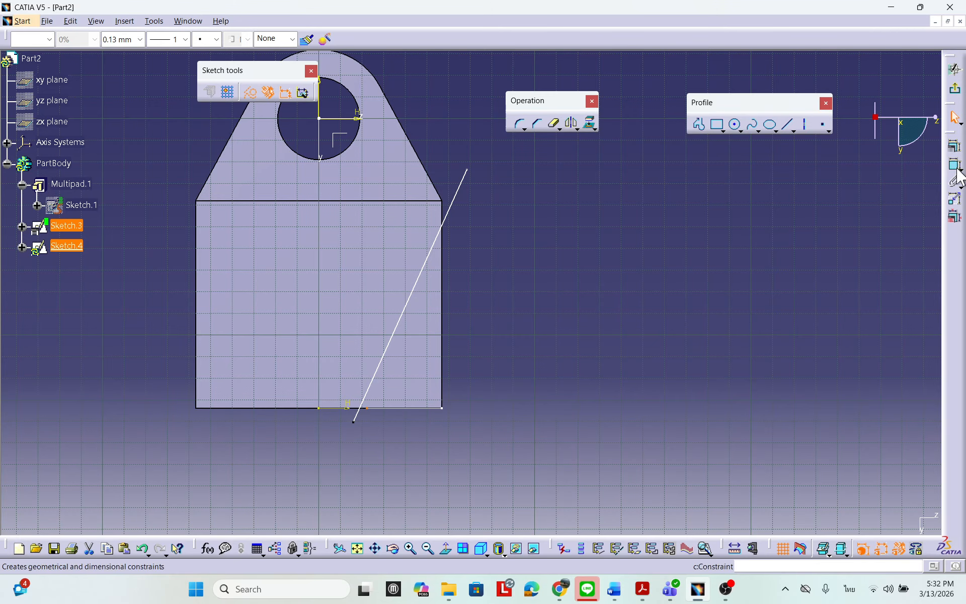
pyautogui.click(956, 146)
pyautogui.click(688, 342)
pyautogui.click(657, 517)
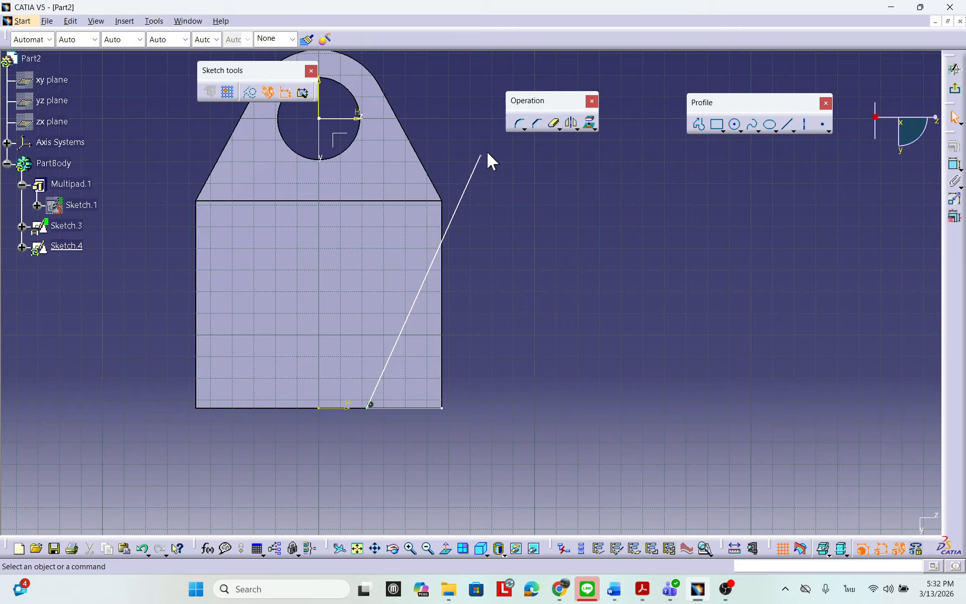
# Make the slanted line's upper endpoint coincident with the block's side edge and pull it along that edge to below the step's inner corner.
pyautogui.moveTo(486, 157)
pyautogui.mouseDown()
pyautogui.moveTo(453, 174)
pyautogui.moveTo(422, 246)
pyautogui.moveTo(444, 209)
pyautogui.moveTo(424, 238)
pyautogui.mouseUp()
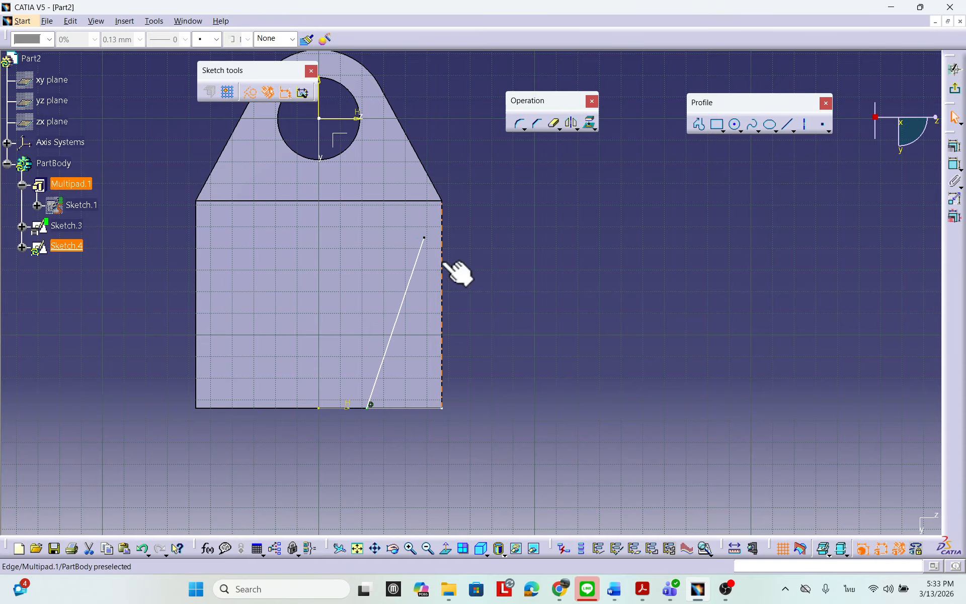
pyautogui.click(442, 260)
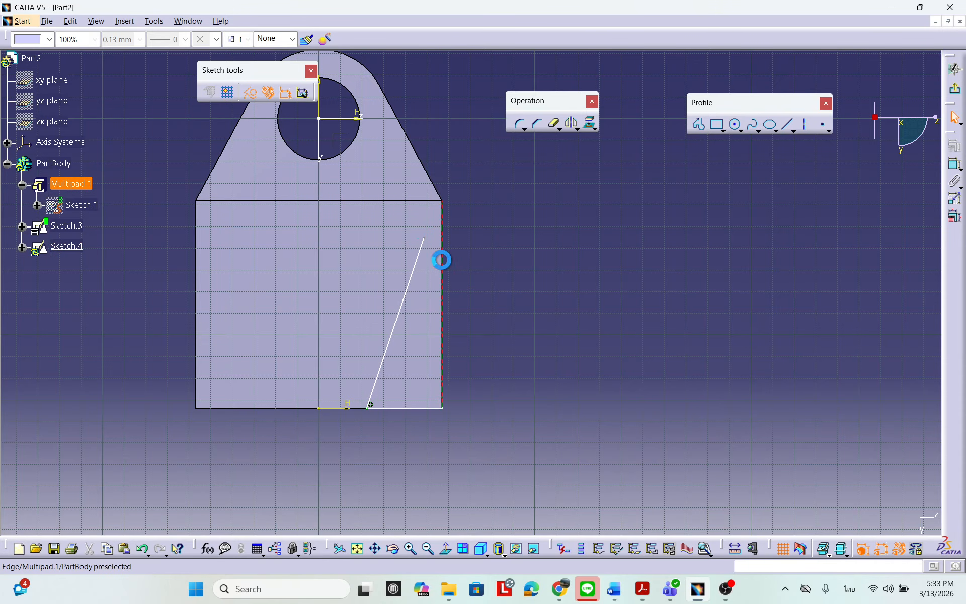
pyautogui.click(553, 246)
pyautogui.click(424, 238)
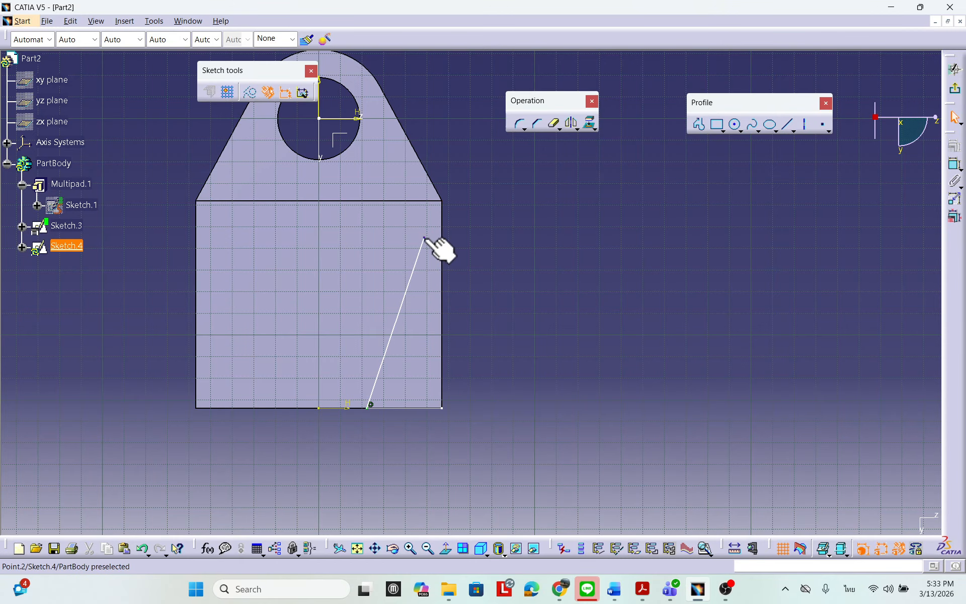
pyautogui.keyDown('ctrl'); pyautogui.click(442, 253); pyautogui.keyUp('ctrl')
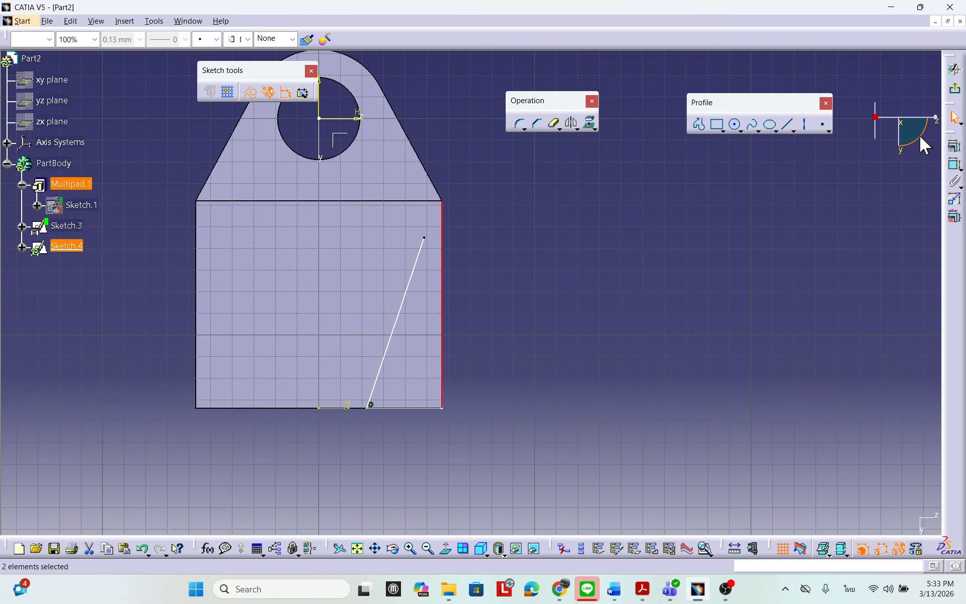
pyautogui.click(956, 145)
pyautogui.click(702, 343)
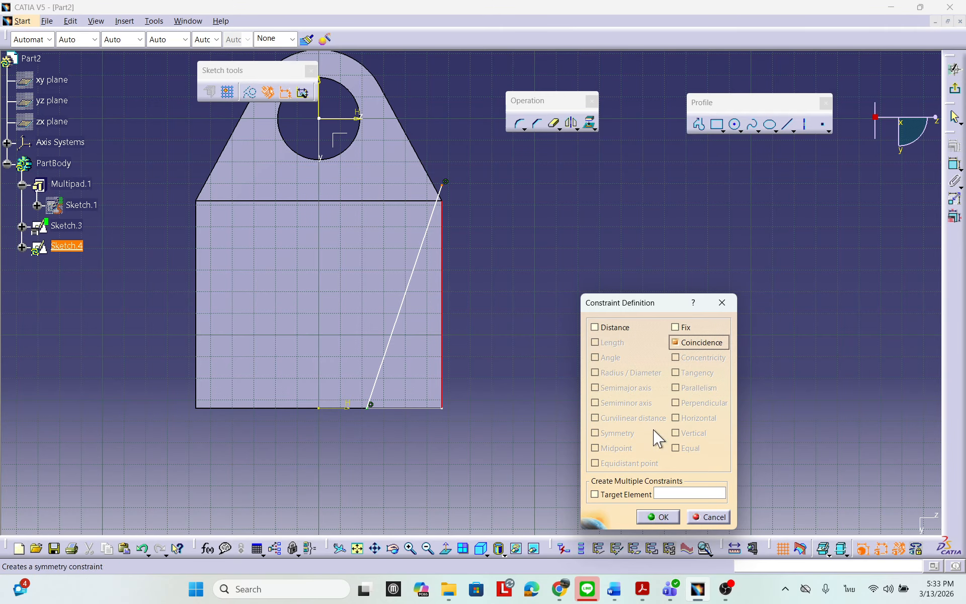
pyautogui.click(657, 517)
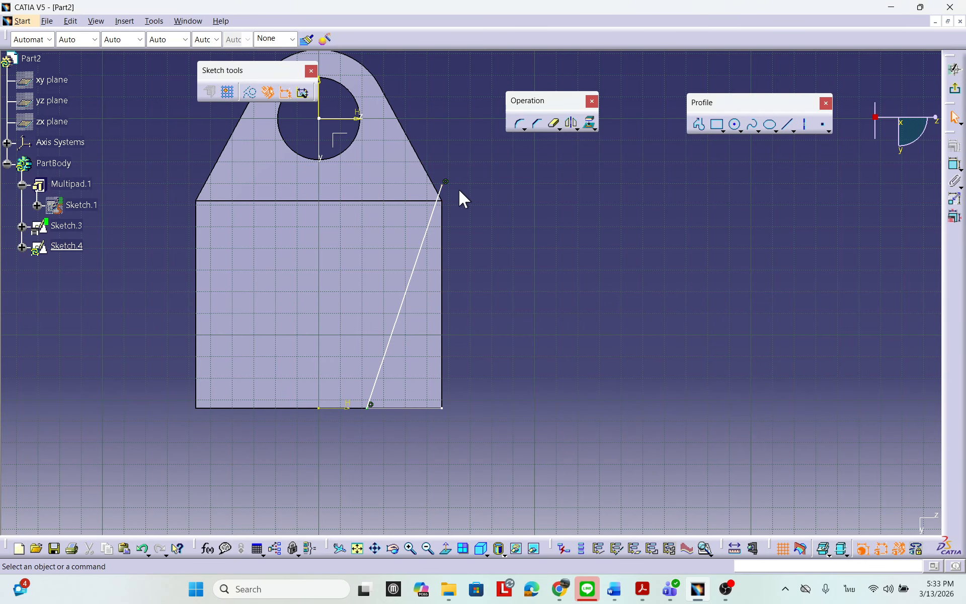
pyautogui.moveTo(444, 181); pyautogui.dragTo(495, 250)
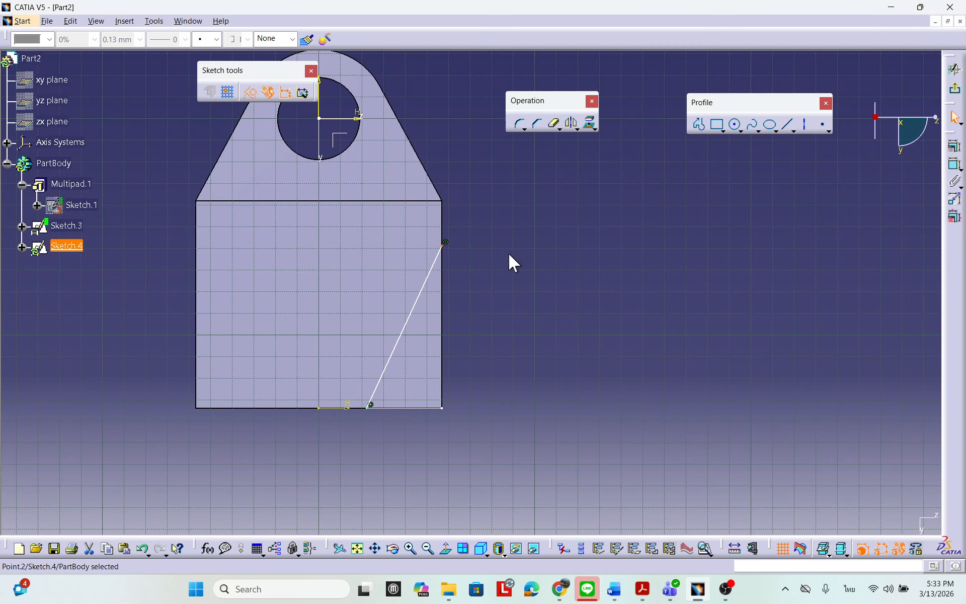
pyautogui.click(570, 252)
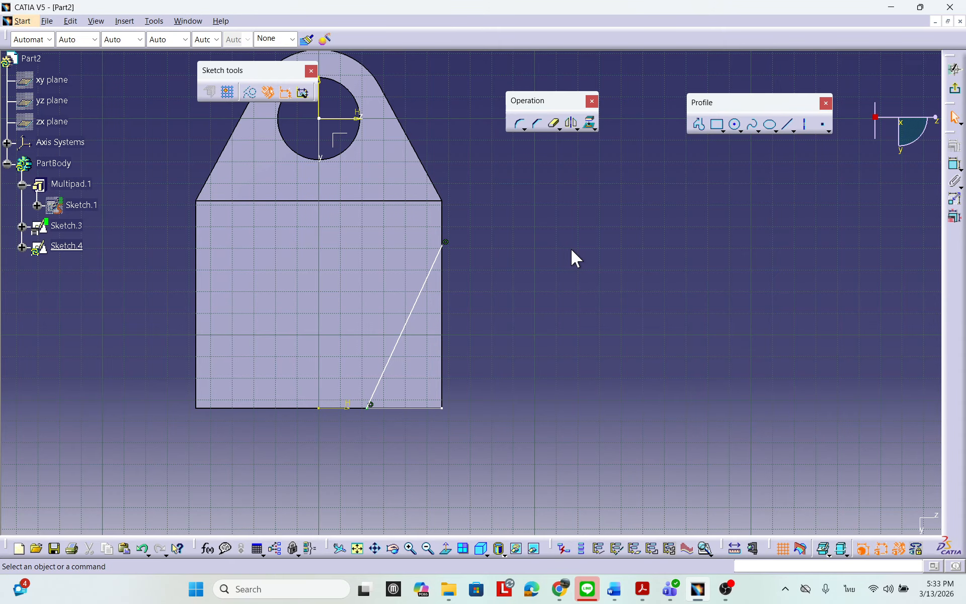
pyautogui.moveTo(487, 248)
pyautogui.mouseDown(button='middle')
pyautogui.moveTo(492, 283)
pyautogui.moveTo(466, 269)
pyautogui.moveTo(492, 252)
pyautogui.moveTo(450, 252)
pyautogui.mouseUp(button='middle')
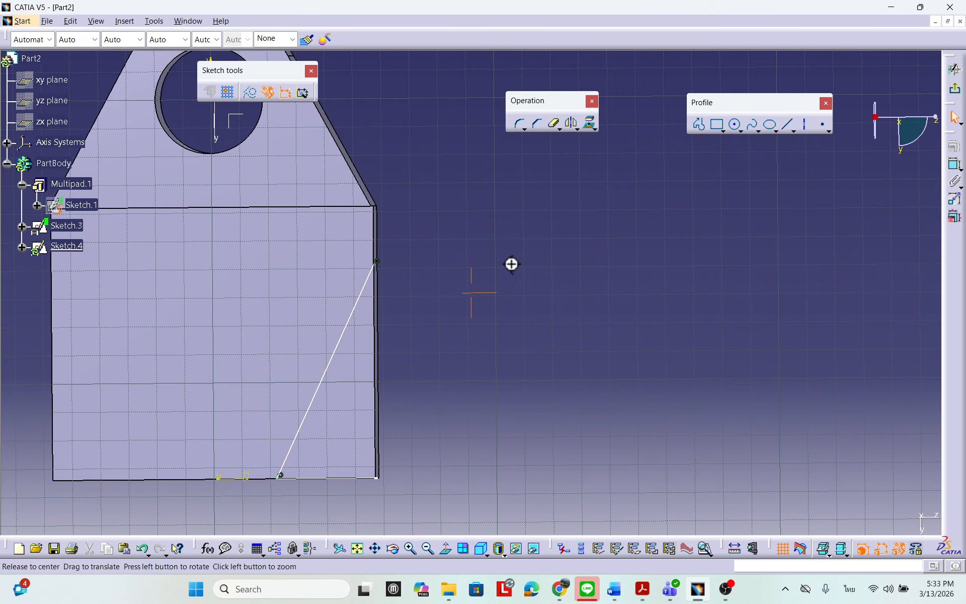
pyautogui.moveTo(512, 263)
pyautogui.mouseDown(button='middle')
pyautogui.moveTo(498, 216)
pyautogui.moveTo(503, 228)
pyautogui.moveTo(487, 249)
pyautogui.mouseUp(button='middle')
pyautogui.moveTo(297, 170); pyautogui.dragTo(323, 129, button='middle')
pyautogui.middleClick(330, 153)
pyautogui.moveTo(290, 225); pyautogui.dragTo(317, 175, button='middle')
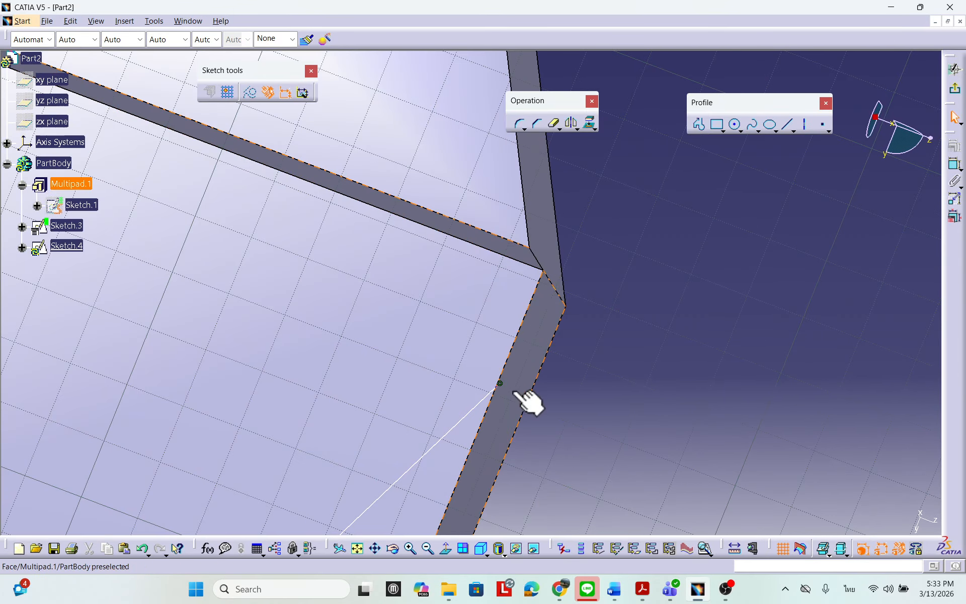
pyautogui.click(500, 385)
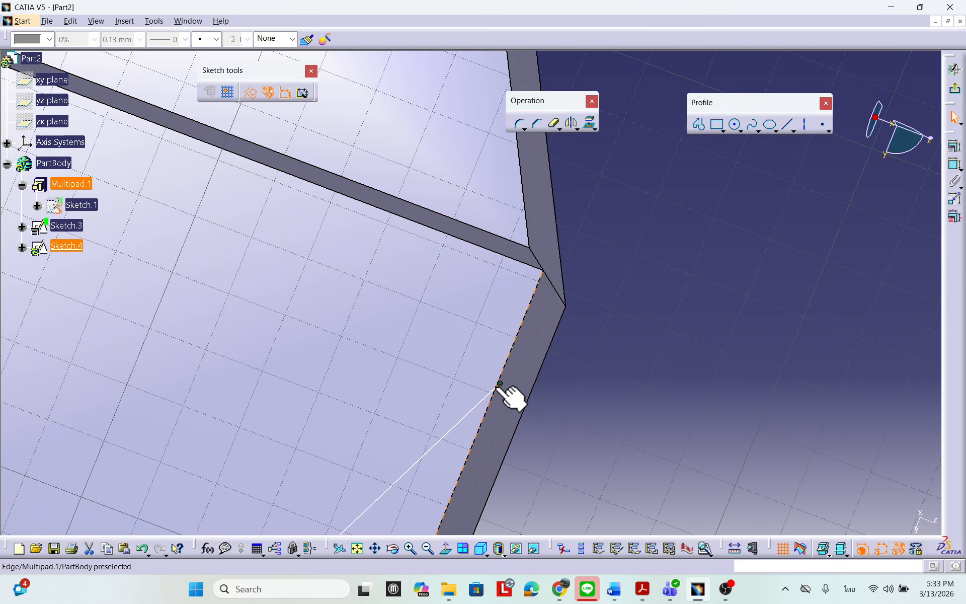
pyautogui.click(497, 388)
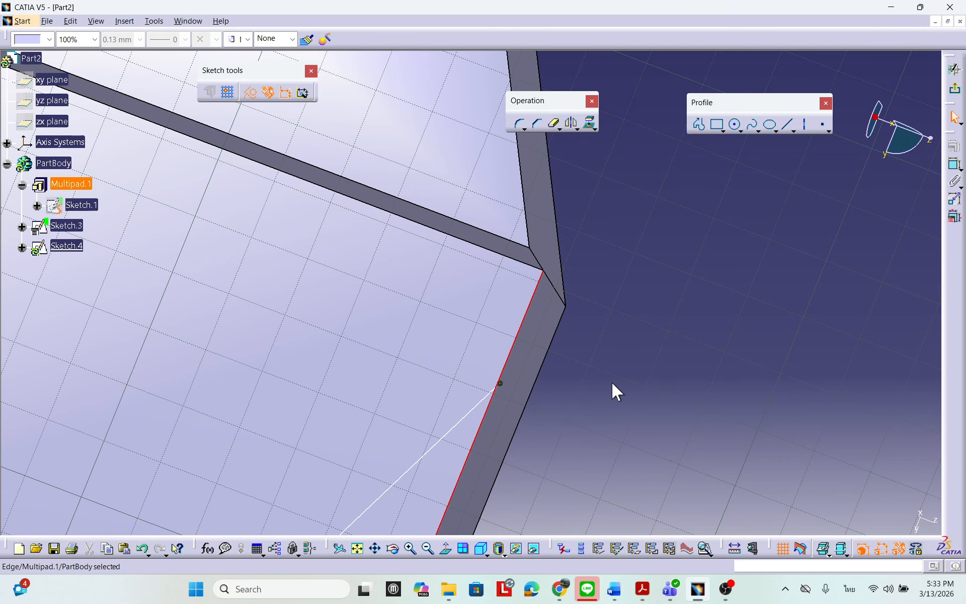
pyautogui.click(606, 423)
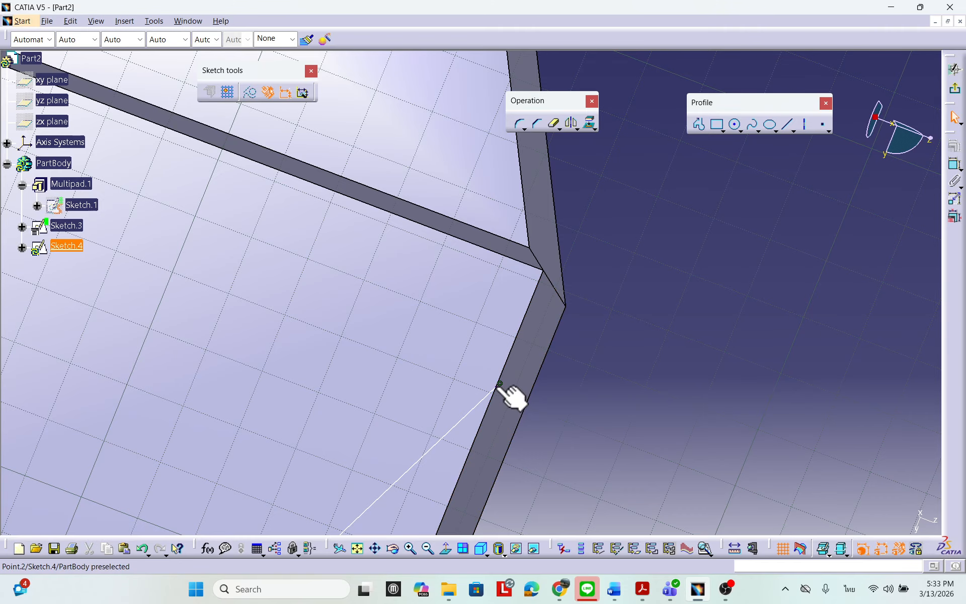
pyautogui.click(500, 385)
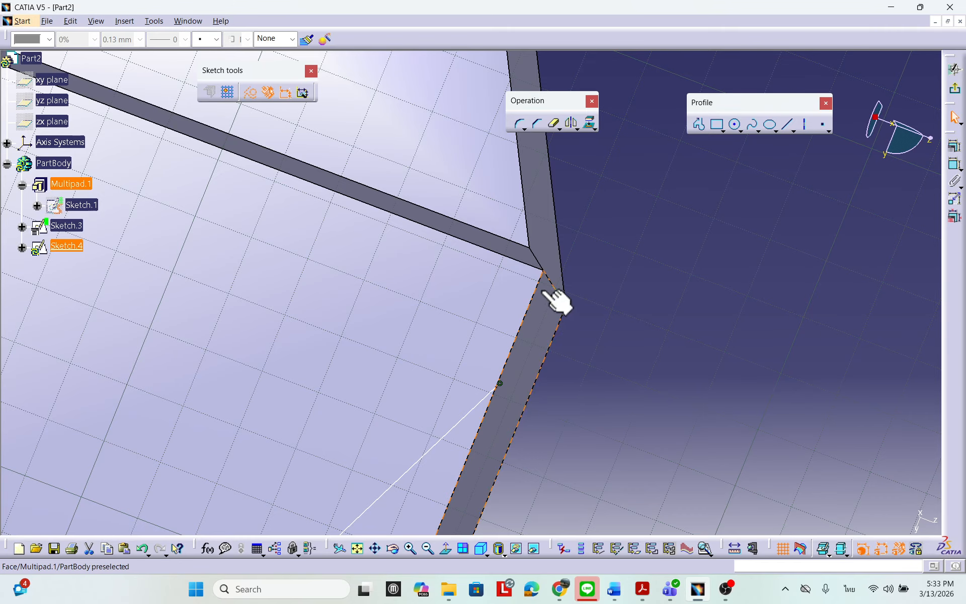
pyautogui.keyDown('ctrl'); pyautogui.click(544, 270); pyautogui.keyUp('ctrl')
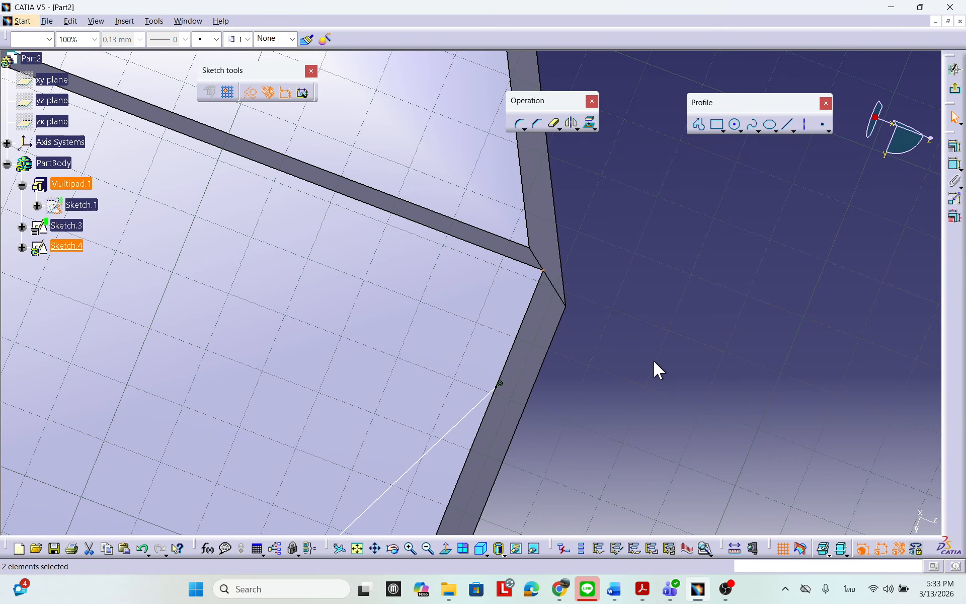
pyautogui.click(499, 387)
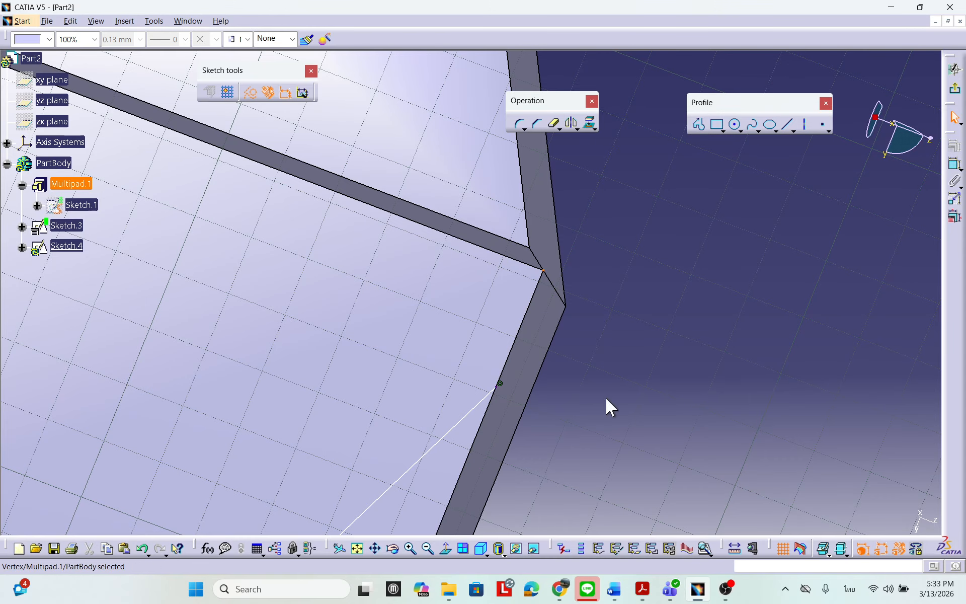
pyautogui.click(500, 384)
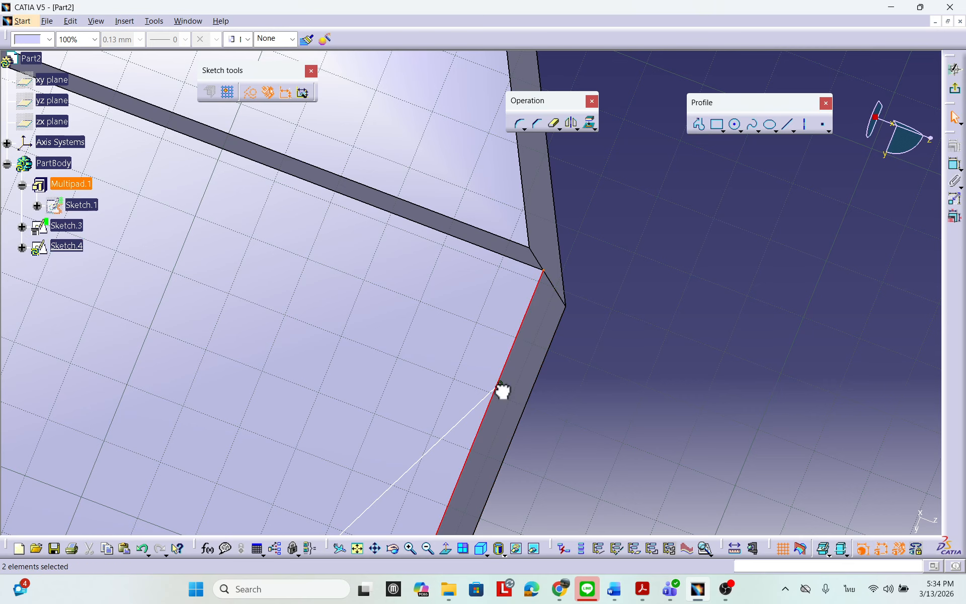
# Make the slanted line's upper endpoint coincident with the inner corner vertex of the lower step.
pyautogui.moveTo(606, 382)
pyautogui.mouseDown(button='middle')
pyautogui.moveTo(515, 386)
pyautogui.moveTo(534, 373)
pyautogui.moveTo(636, 382)
pyautogui.mouseUp(button='middle')
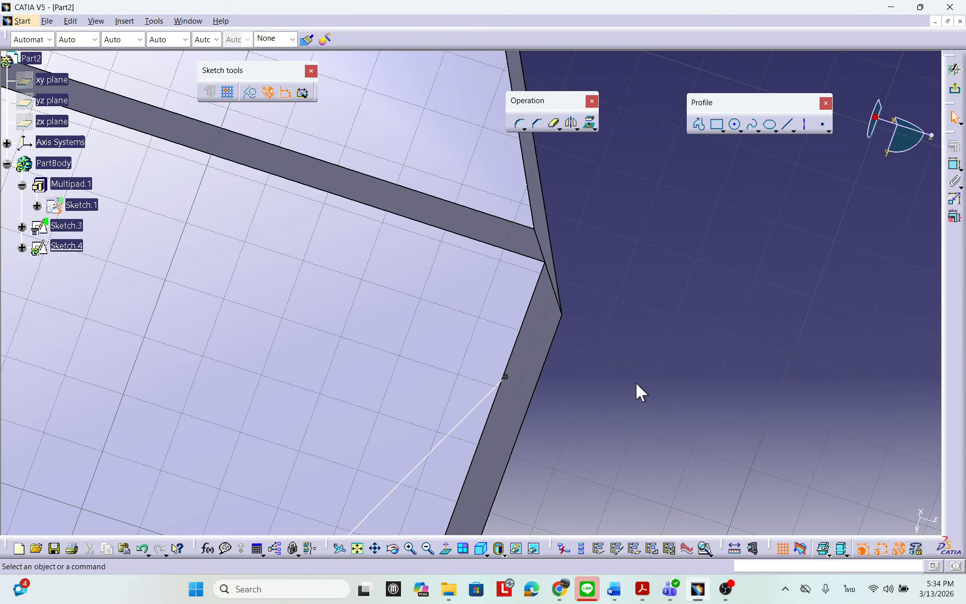
pyautogui.click(502, 380)
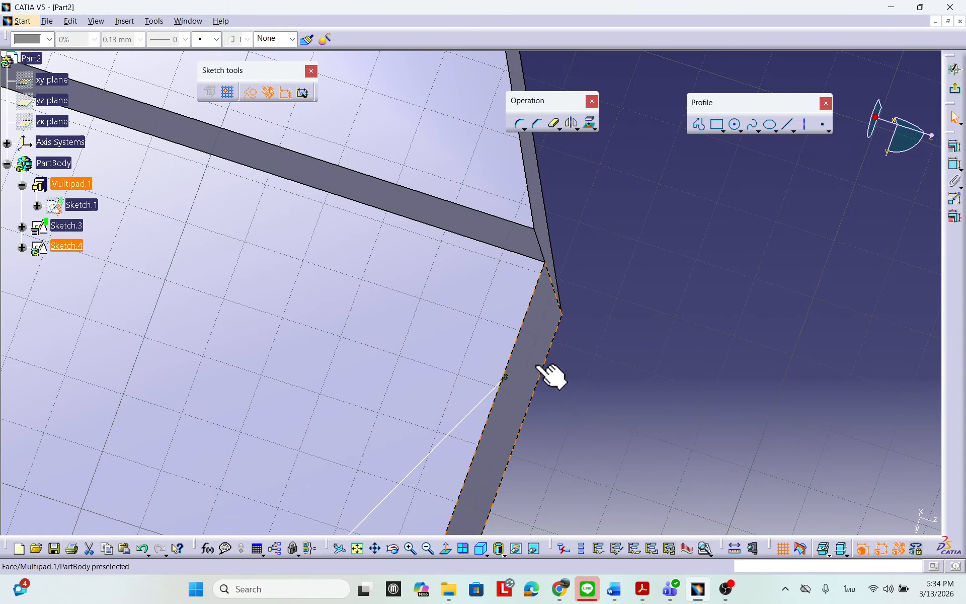
pyautogui.click(544, 262)
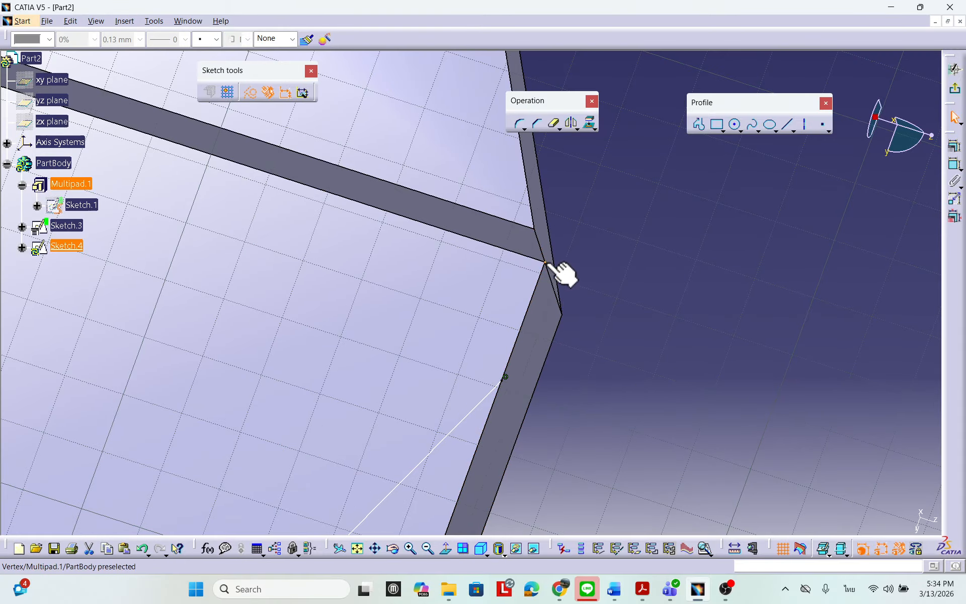
pyautogui.click(954, 146)
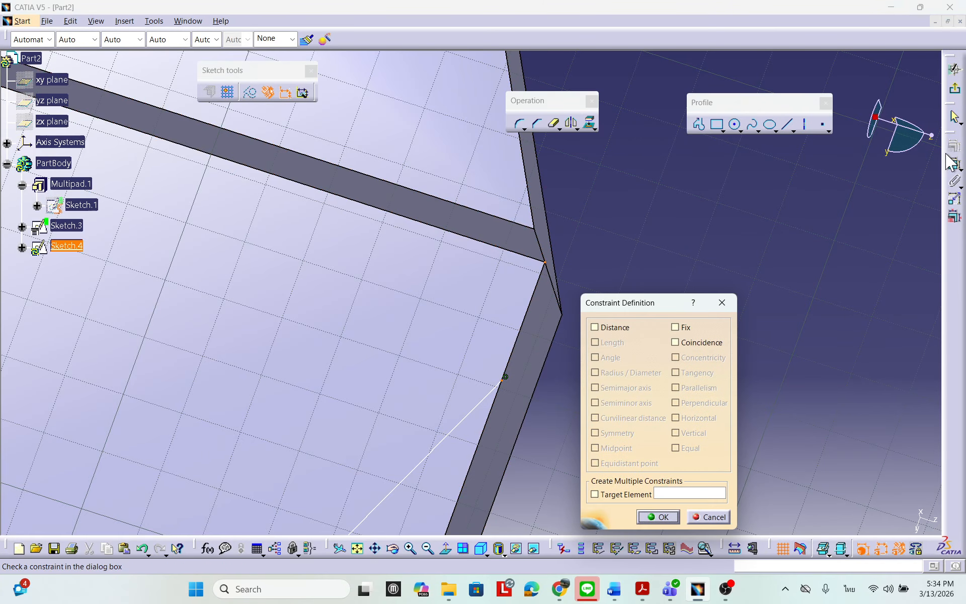
pyautogui.click(697, 342)
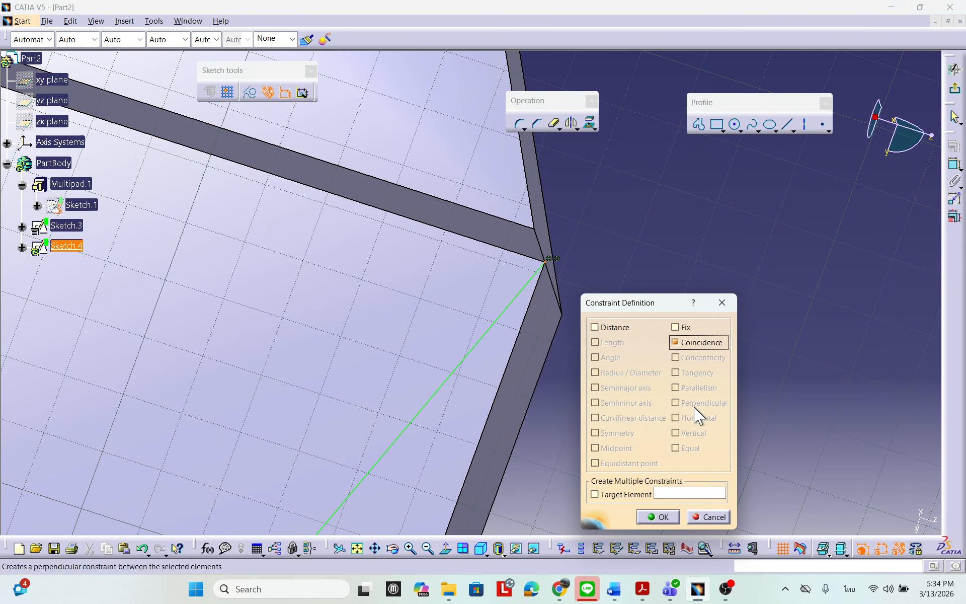
pyautogui.click(660, 517)
# Exit the slanted line's sketch and move the Sketch-Based Features toolbar closer to the other floating toolbars.
pyautogui.moveTo(654, 171); pyautogui.dragTo(504, 286, button='middle')
pyautogui.moveTo(721, 284); pyautogui.dragTo(647, 360, button='middle')
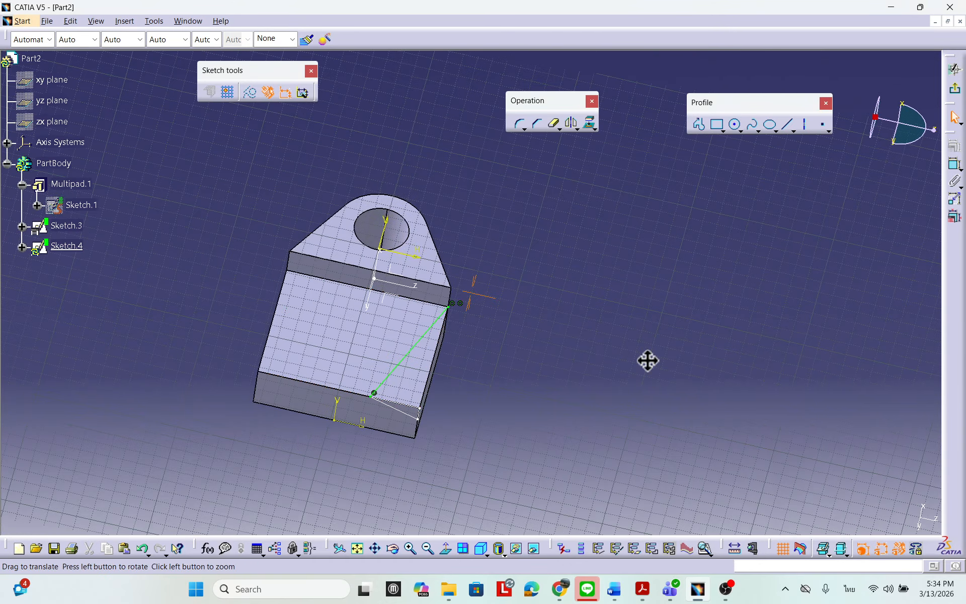
pyautogui.click(955, 88)
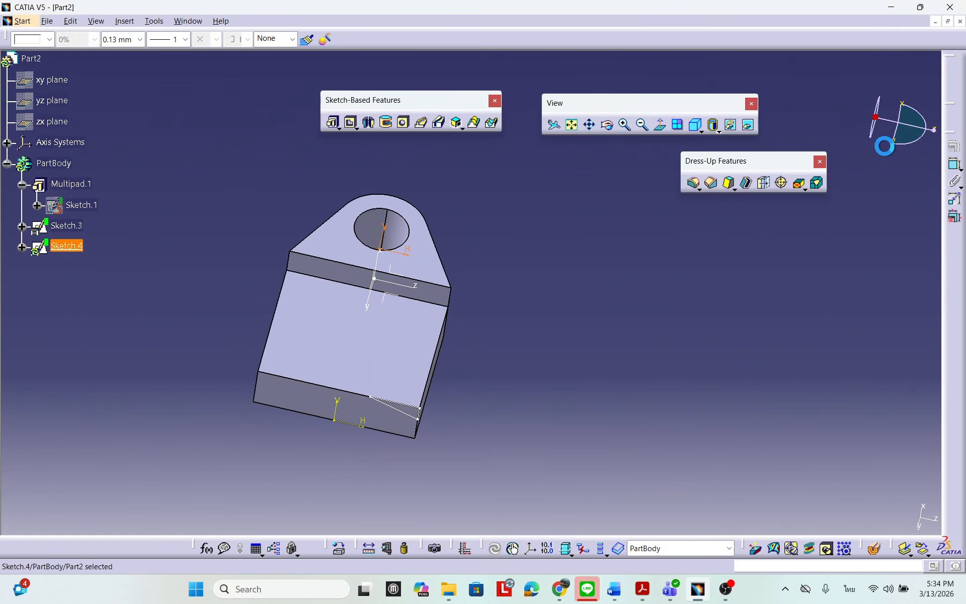
pyautogui.moveTo(553, 414)
pyautogui.mouseDown(button='middle')
pyautogui.moveTo(548, 402)
pyautogui.moveTo(540, 409)
pyautogui.mouseUp(button='middle')
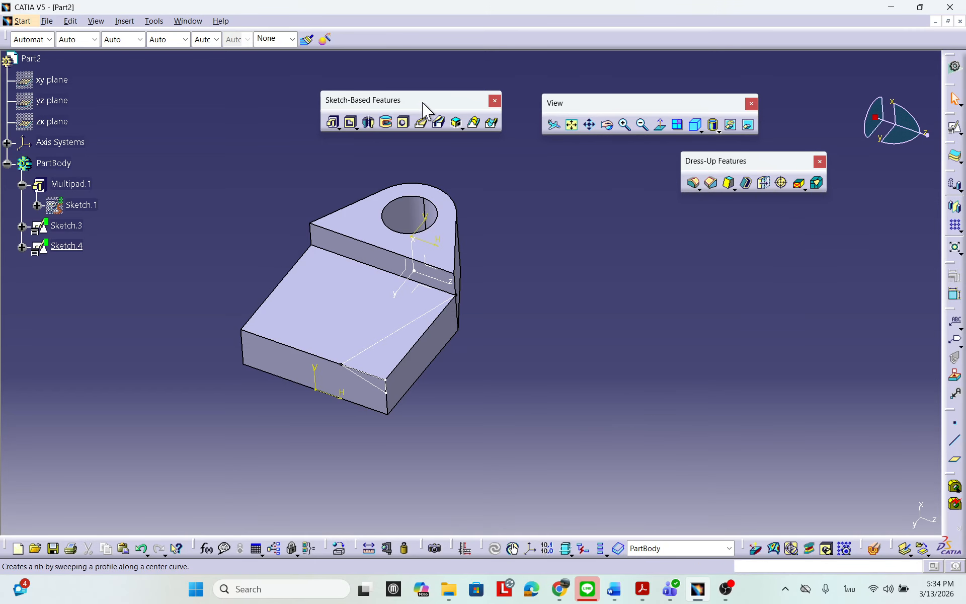
pyautogui.moveTo(424, 100)
pyautogui.mouseDown()
pyautogui.moveTo(663, 193)
pyautogui.moveTo(694, 241)
pyautogui.moveTo(629, 222)
pyautogui.mouseUp()
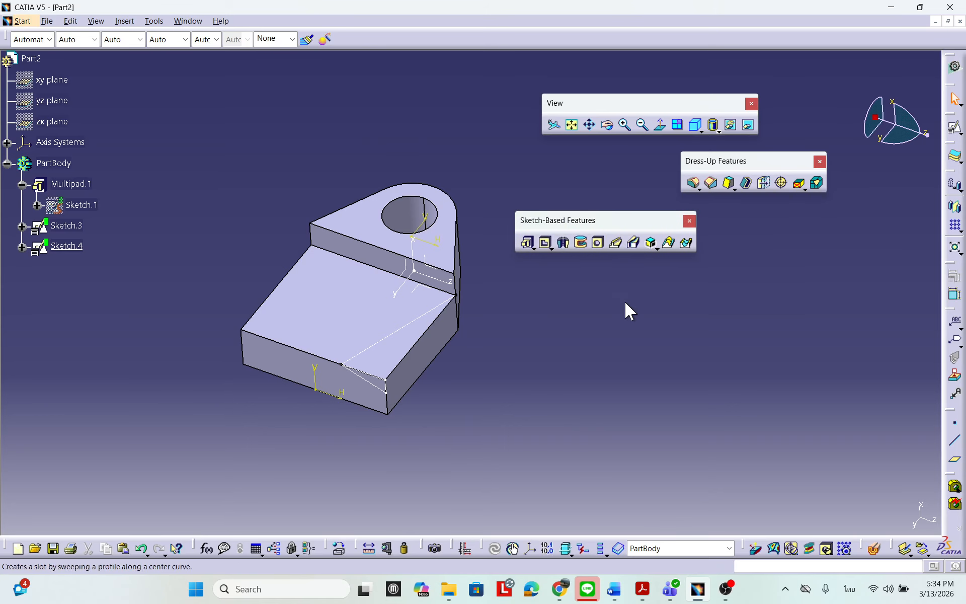
pyautogui.click(533, 248)
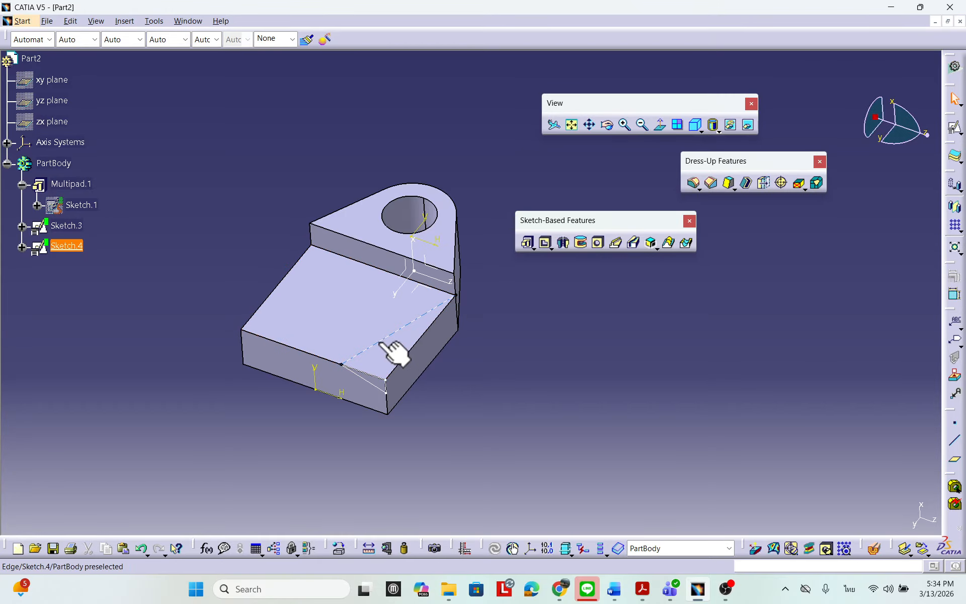
pyautogui.moveTo(443, 422); pyautogui.dragTo(467, 380, button='middle')
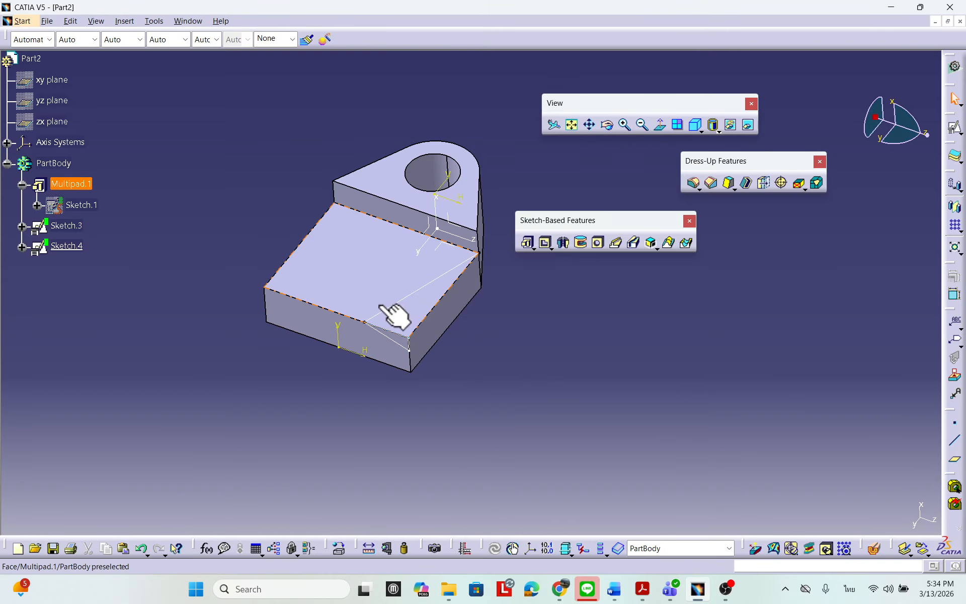
pyautogui.moveTo(619, 373); pyautogui.dragTo(579, 403, button='middle')
pyautogui.click(534, 249)
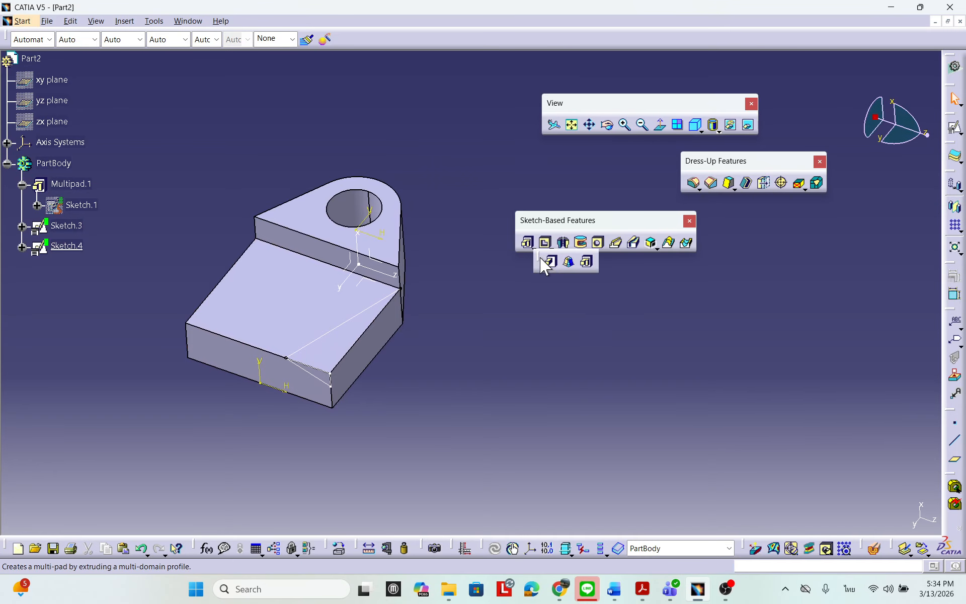
pyautogui.click(546, 259)
pyautogui.moveTo(629, 154); pyautogui.dragTo(651, 190)
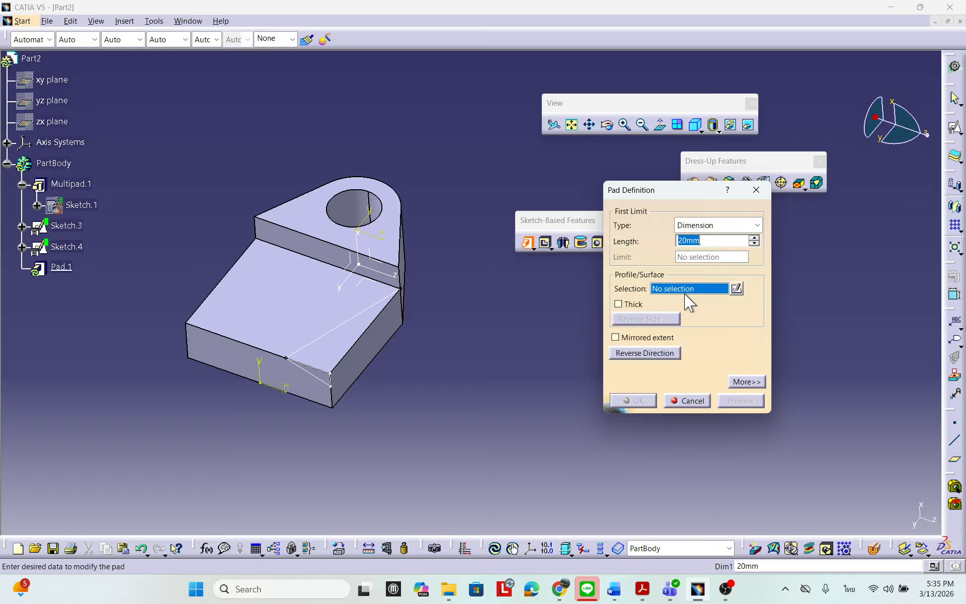
pyautogui.click(751, 382)
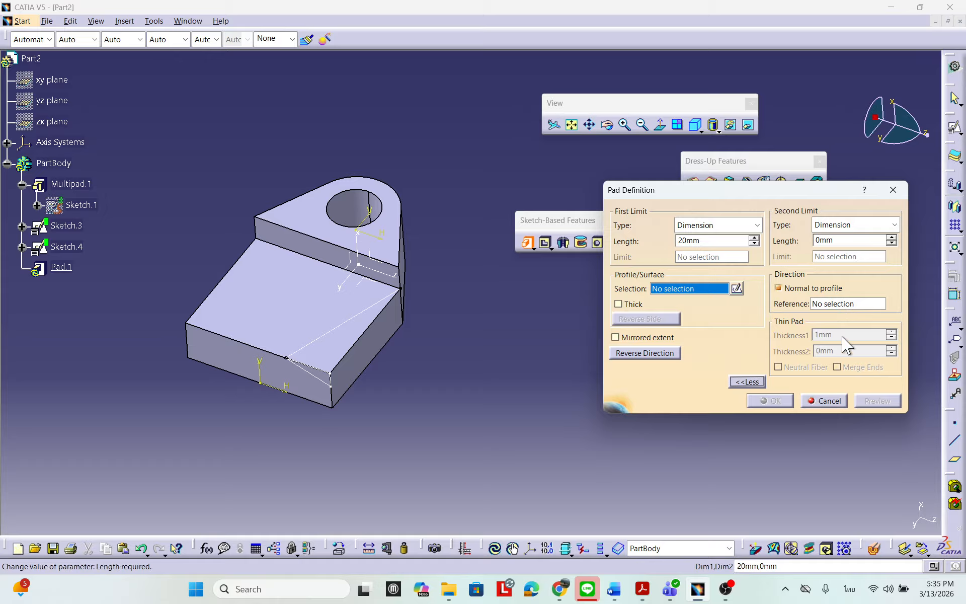
pyautogui.click(827, 401)
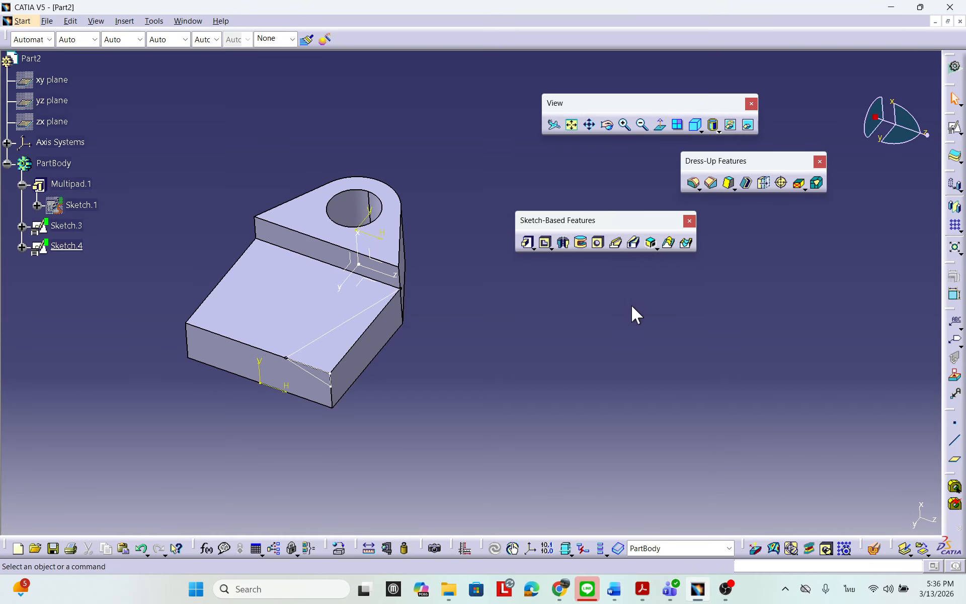
# Start a pocket from the triangle profile Sketch.3, with the slanted line of Sketch.4 as direction instead of normal to the profile.
pyautogui.click(545, 243)
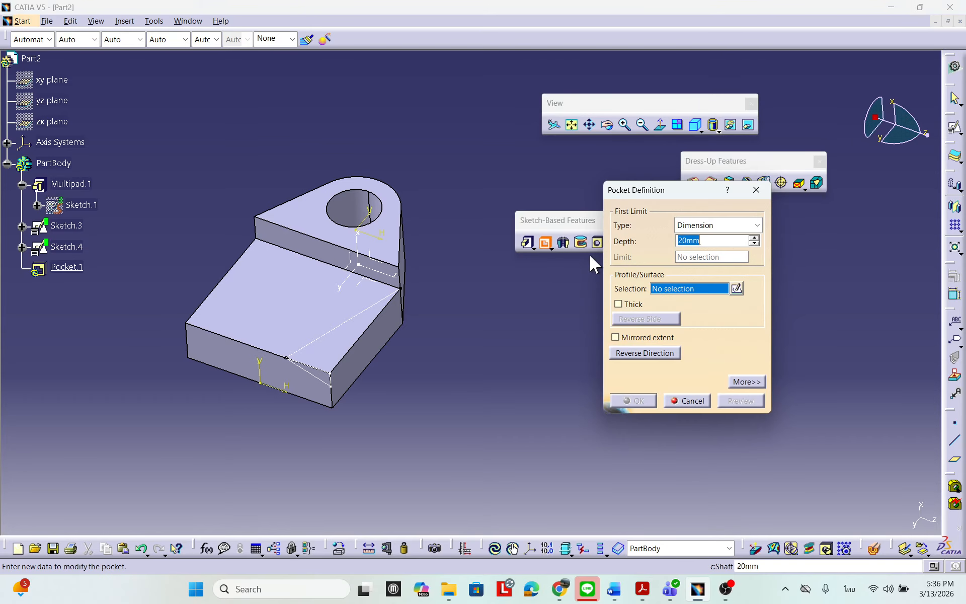
pyautogui.click(692, 288)
pyautogui.click(338, 392)
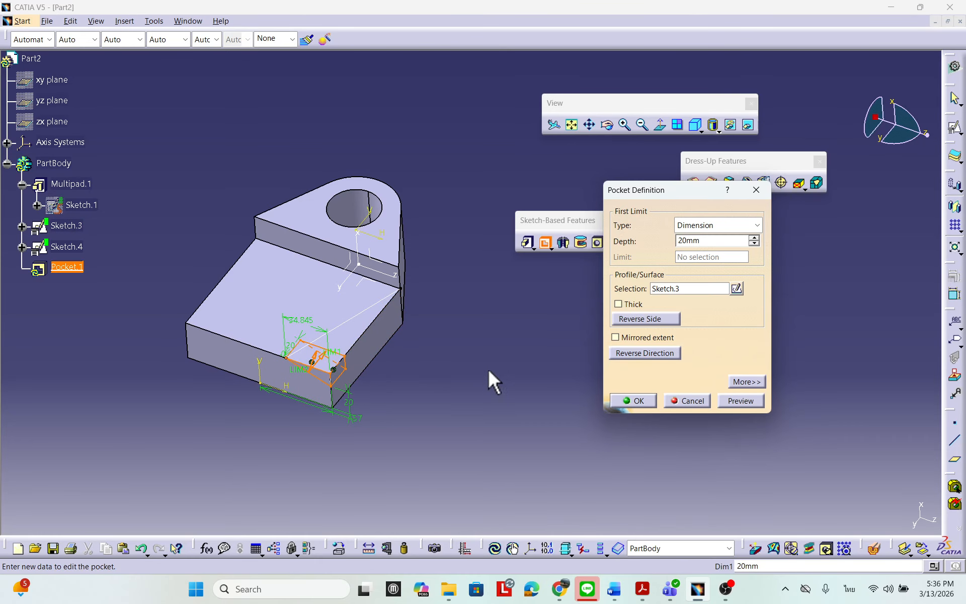
pyautogui.click(745, 382)
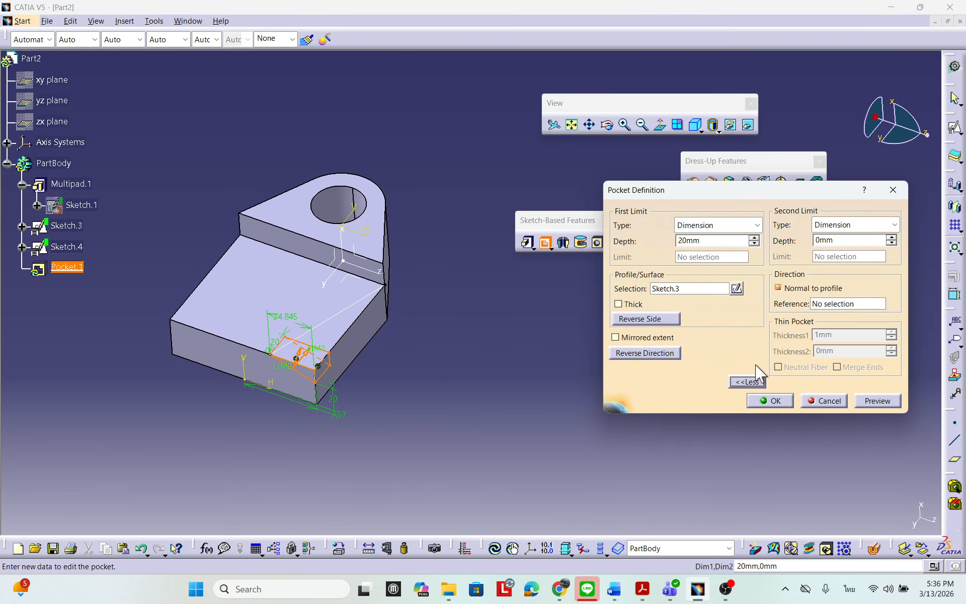
pyautogui.click(780, 288)
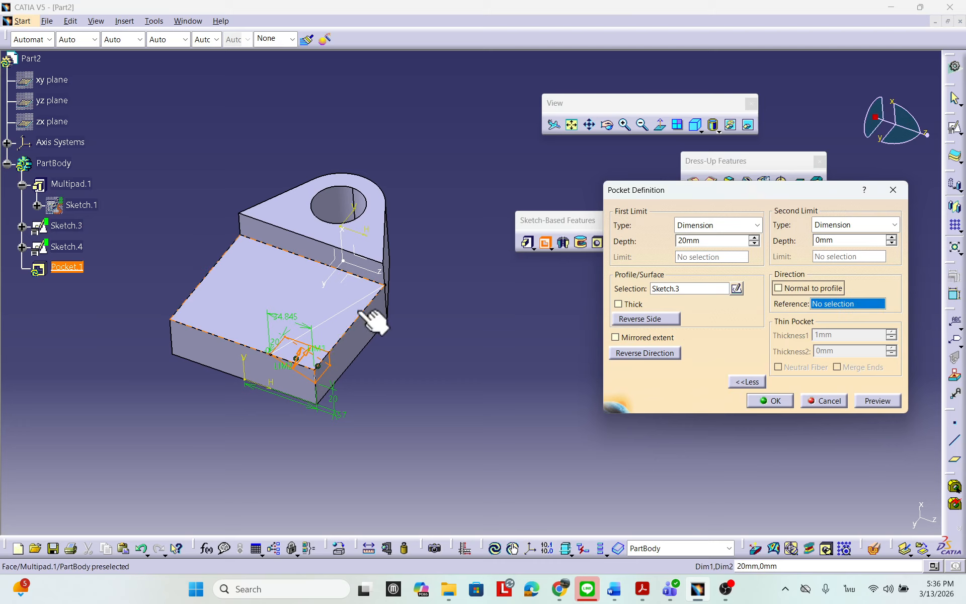
pyautogui.click(339, 311)
pyautogui.moveTo(409, 327); pyautogui.dragTo(522, 311, button='middle')
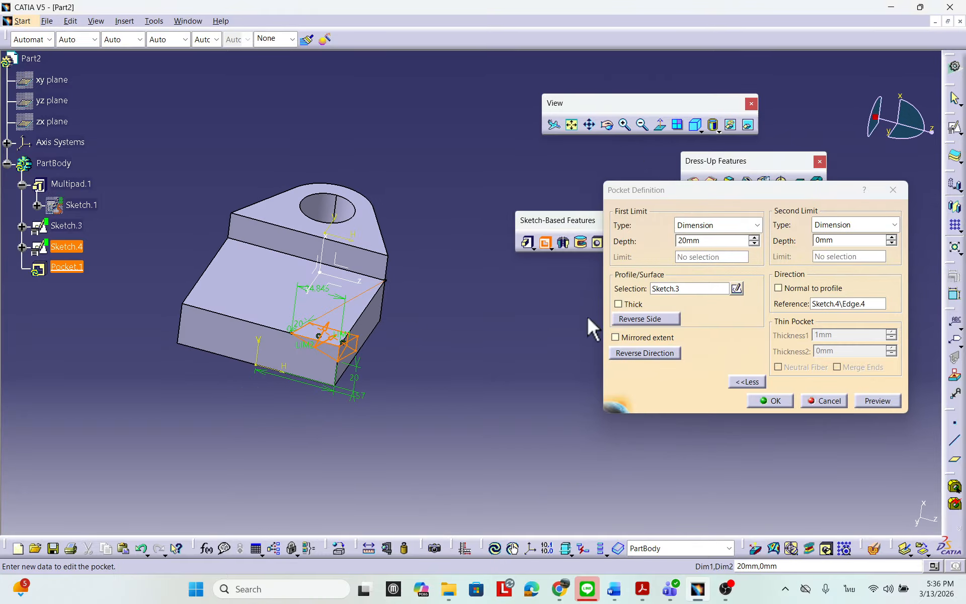
pyautogui.moveTo(390, 333); pyautogui.dragTo(347, 380, button='middle')
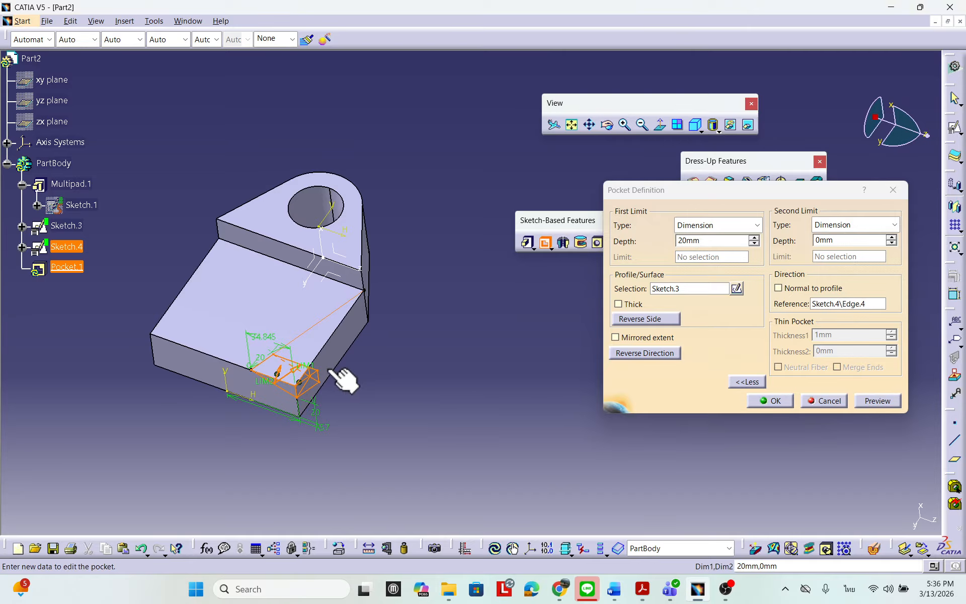
# Extend the pocket's first limit along the slanted line to a depth of 178 mm and preview the cut.
pyautogui.moveTo(316, 377); pyautogui.dragTo(480, 249)
pyautogui.moveTo(352, 375); pyautogui.dragTo(418, 342, button='middle')
pyautogui.moveTo(288, 336); pyautogui.dragTo(153, 361, button='middle')
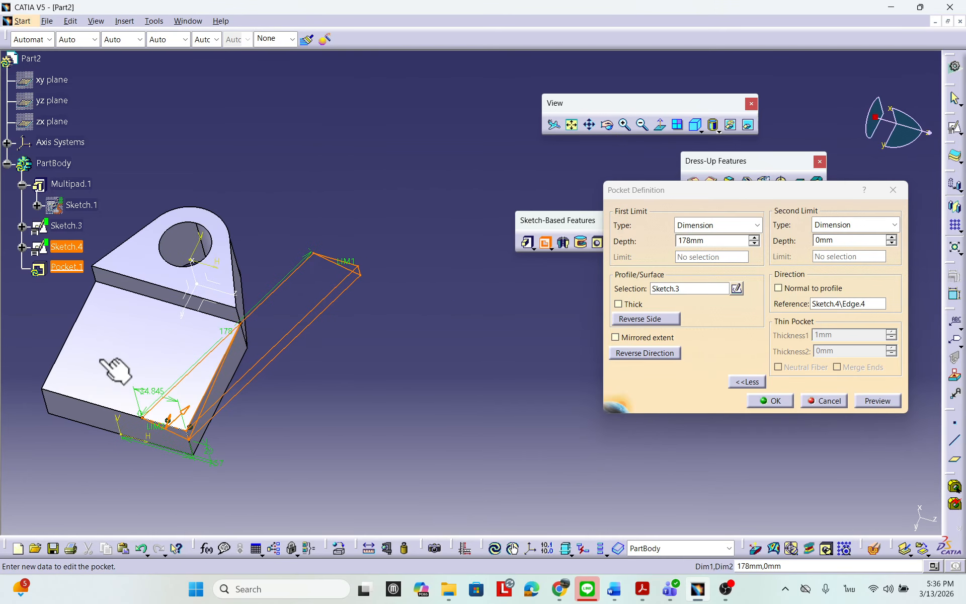
pyautogui.moveTo(353, 276); pyautogui.dragTo(331, 249, button='middle')
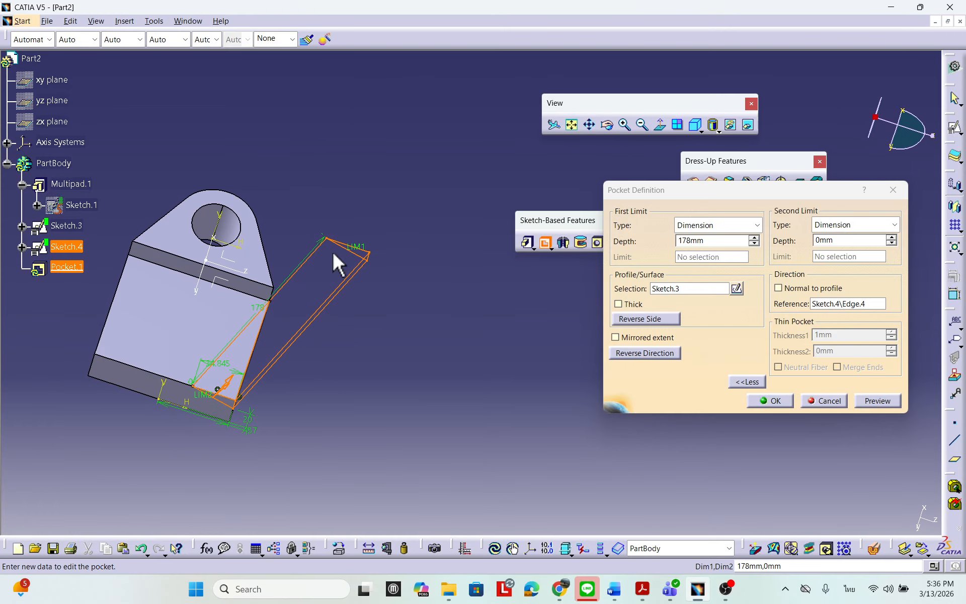
pyautogui.moveTo(396, 288)
pyautogui.mouseDown(button='middle')
pyautogui.moveTo(367, 252)
pyautogui.moveTo(304, 241)
pyautogui.moveTo(344, 240)
pyautogui.moveTo(301, 286)
pyautogui.mouseUp(button='middle')
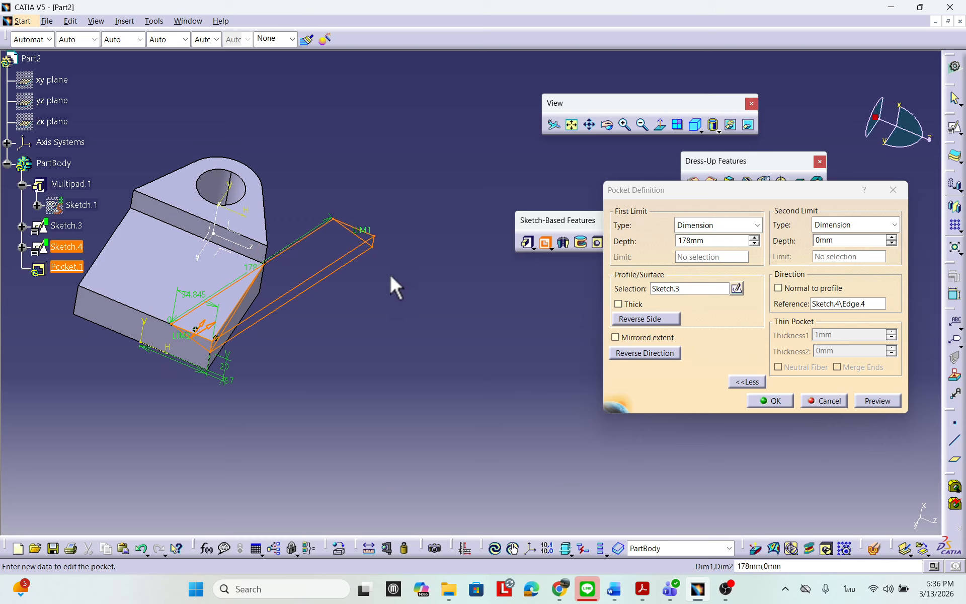
pyautogui.moveTo(391, 281); pyautogui.dragTo(373, 287, button='middle')
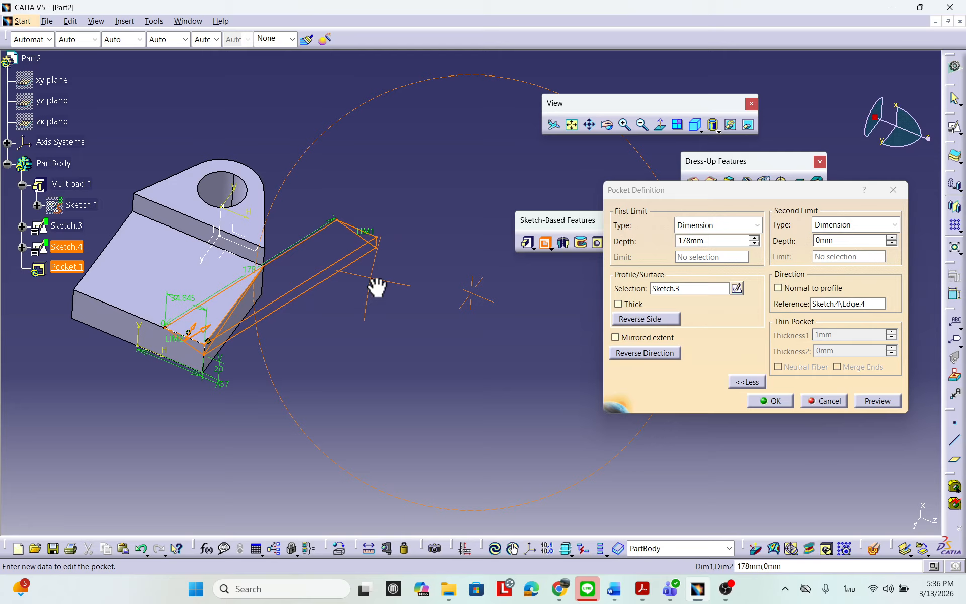
pyautogui.click(880, 402)
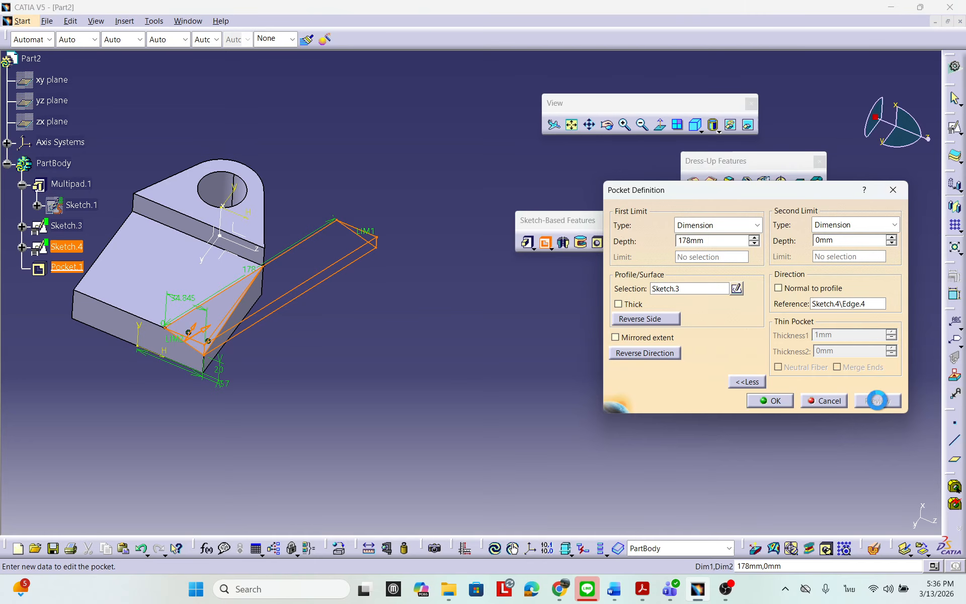
# Create the triangular pocket along the slanted line and inspect the cut corner of the sloped face.
pyautogui.click(770, 401)
pyautogui.moveTo(341, 330); pyautogui.dragTo(345, 470, button='middle')
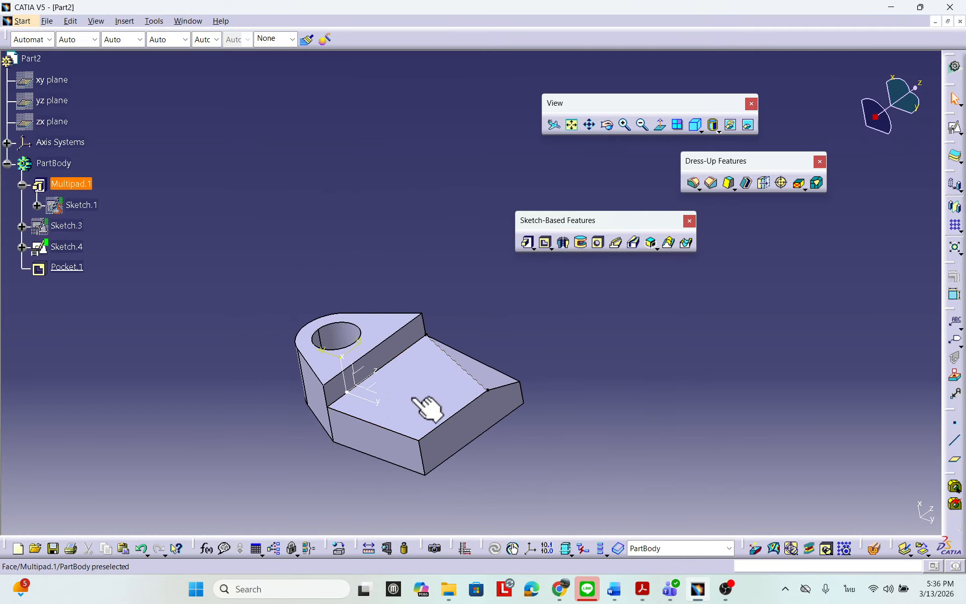
pyautogui.moveTo(425, 401); pyautogui.dragTo(367, 328, button='middle')
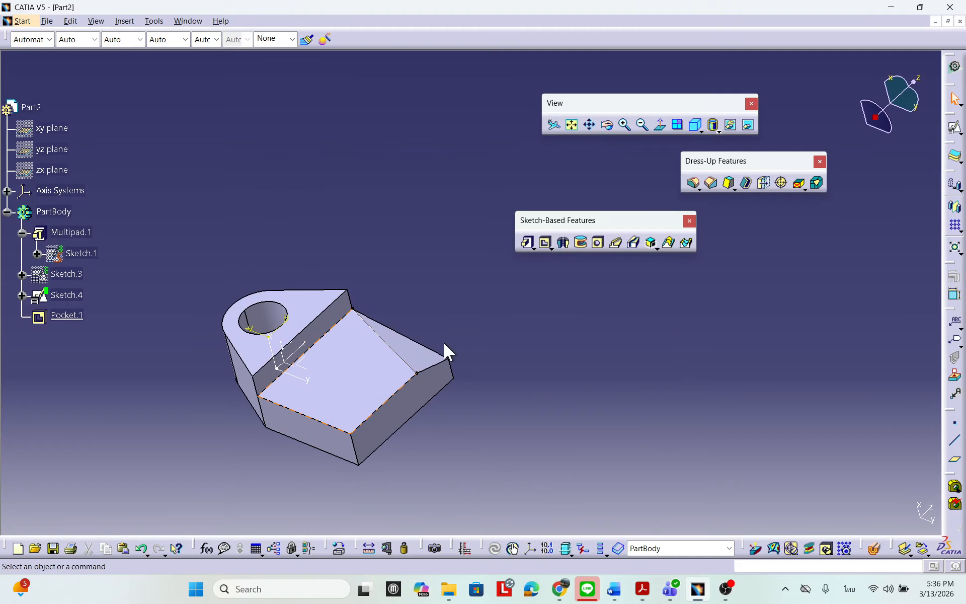
pyautogui.moveTo(457, 394); pyautogui.dragTo(433, 425, button='middle')
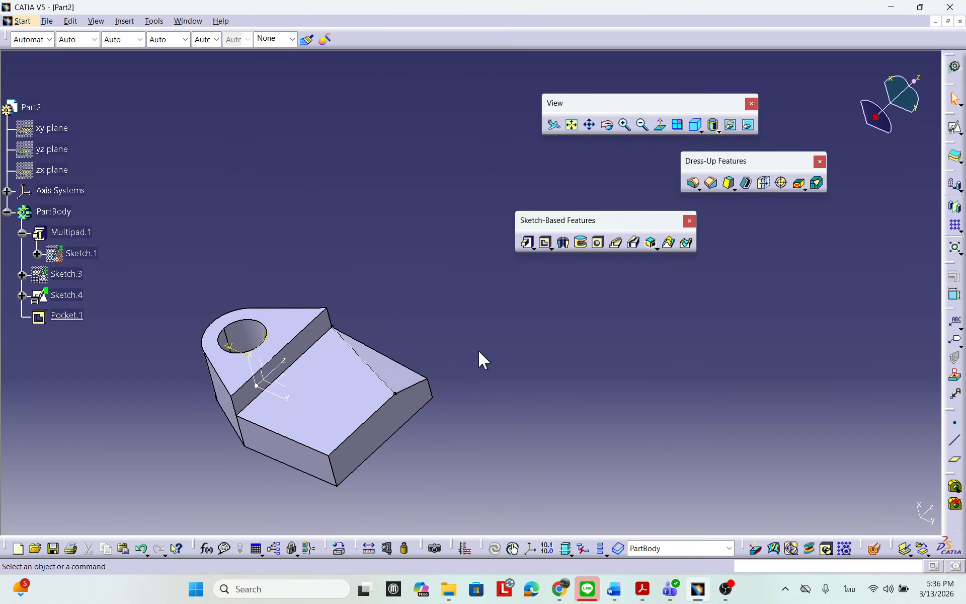
pyautogui.moveTo(479, 360); pyautogui.dragTo(533, 396, button='middle')
pyautogui.moveTo(390, 425); pyautogui.dragTo(394, 330, button='middle')
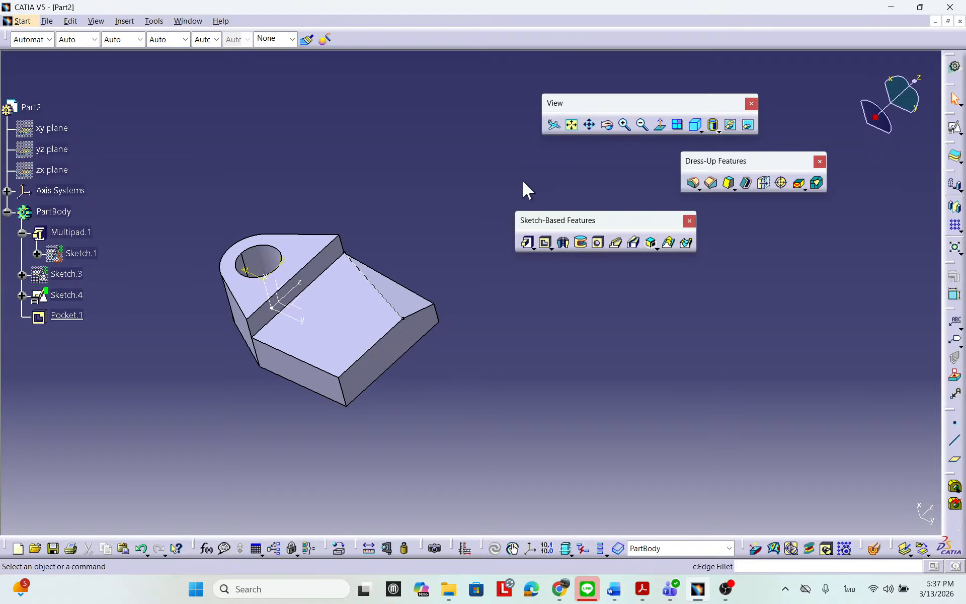
# Start a Mirror feature with the absolute axis system's plane through the middle of the part as mirroring element.
pyautogui.moveTo(795, 166); pyautogui.dragTo(821, 172)
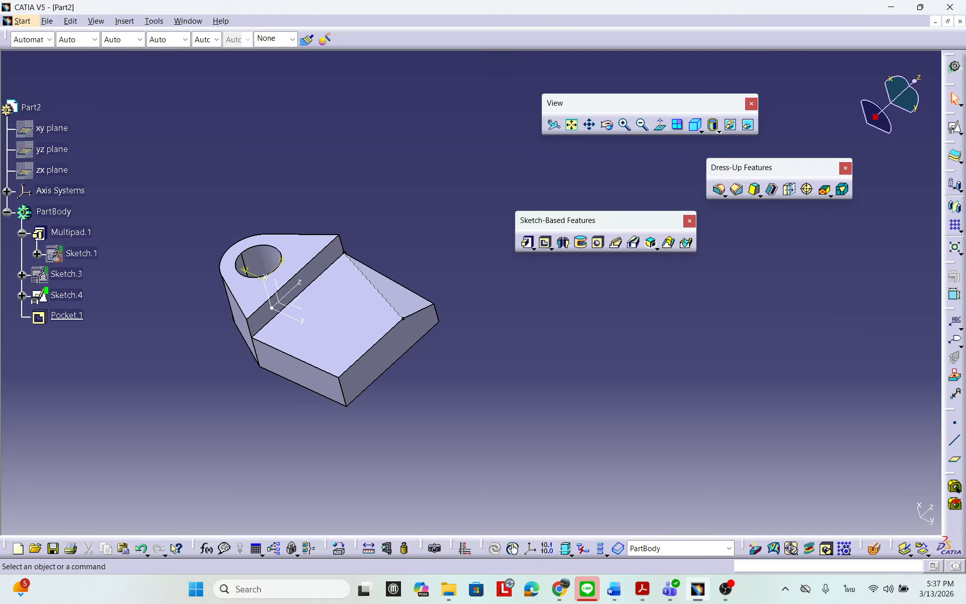
pyautogui.click(126, 21)
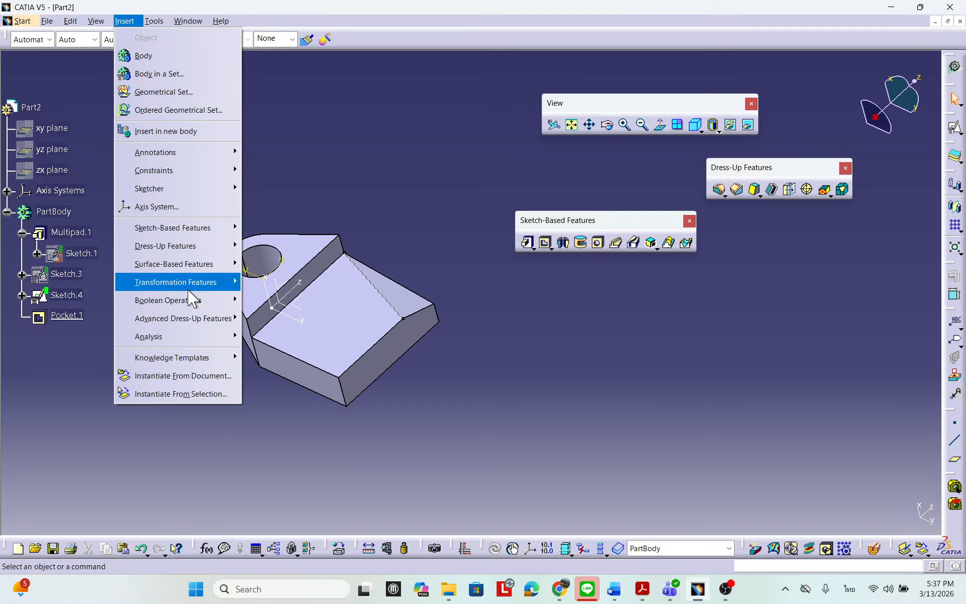
pyautogui.moveTo(187, 291)
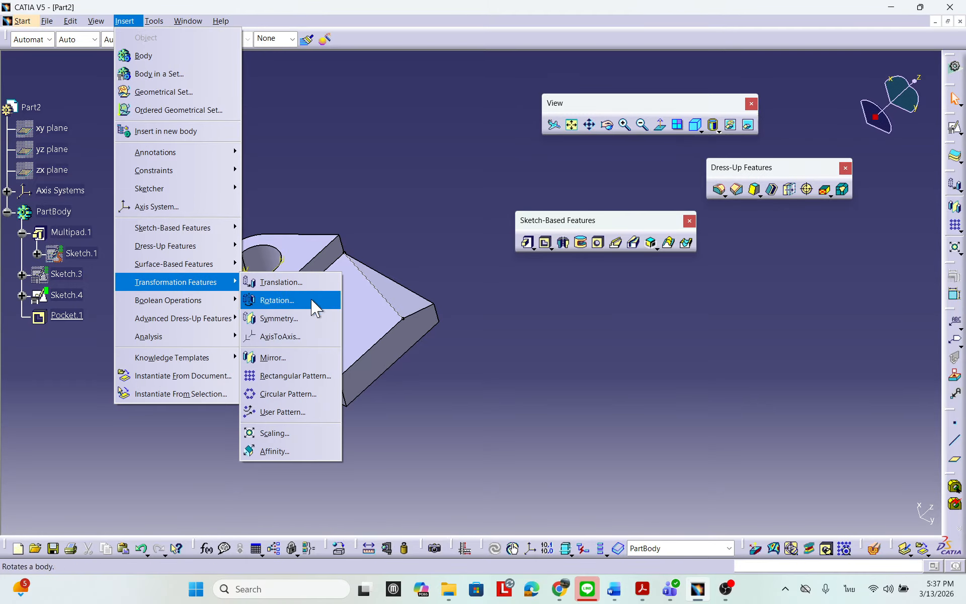
pyautogui.click(280, 358)
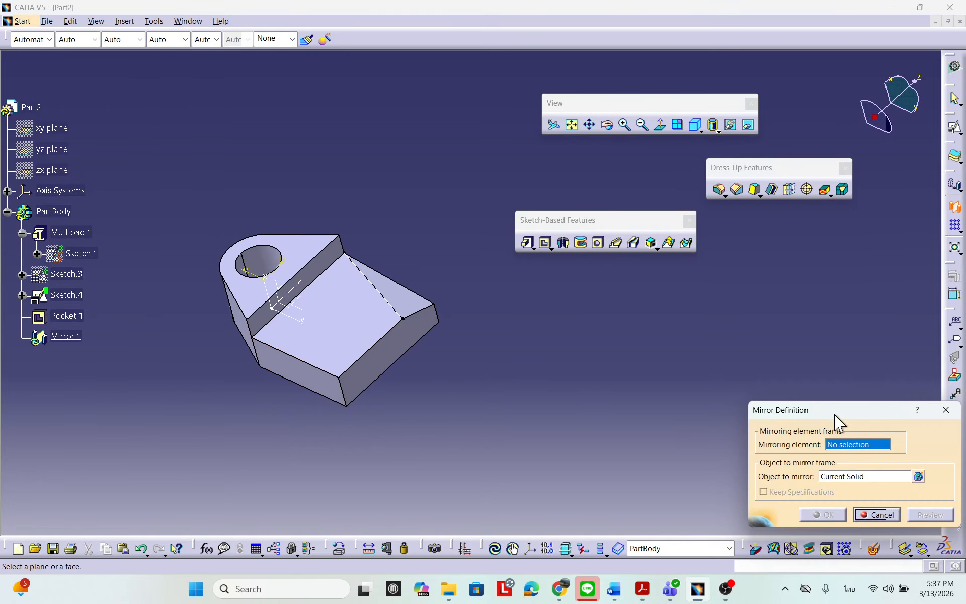
pyautogui.moveTo(837, 418); pyautogui.dragTo(525, 262)
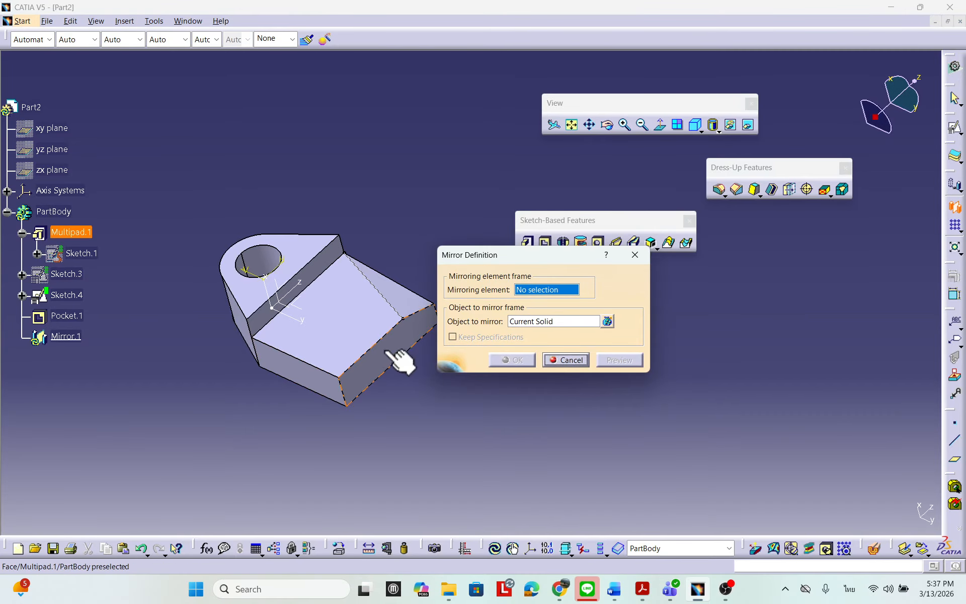
pyautogui.moveTo(442, 334); pyautogui.dragTo(282, 298, button='middle')
pyautogui.moveTo(220, 298); pyautogui.dragTo(397, 342, button='middle')
pyautogui.moveTo(244, 323); pyautogui.dragTo(240, 318, button='middle')
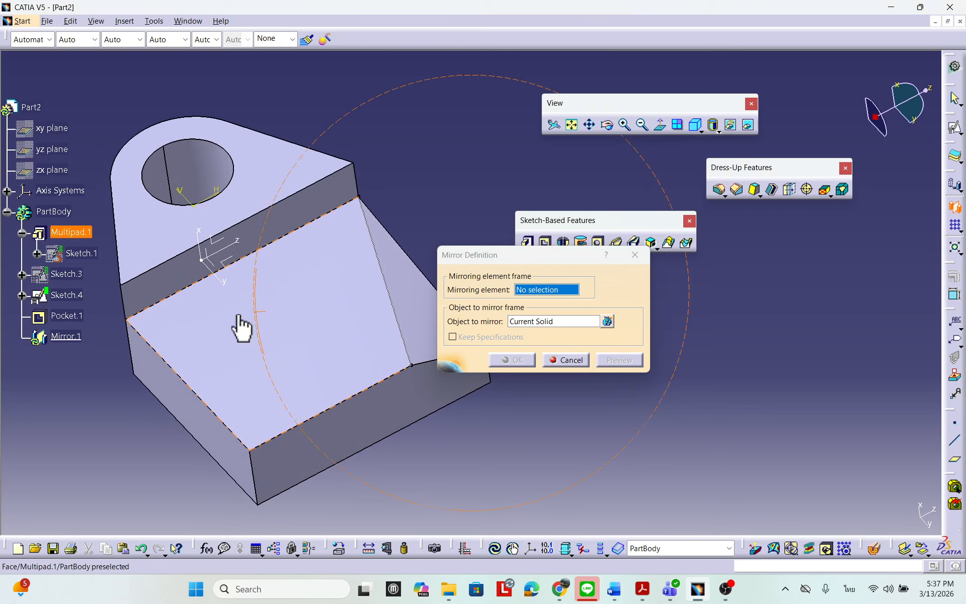
pyautogui.click(225, 267)
pyautogui.moveTo(376, 298); pyautogui.dragTo(358, 307, button='middle')
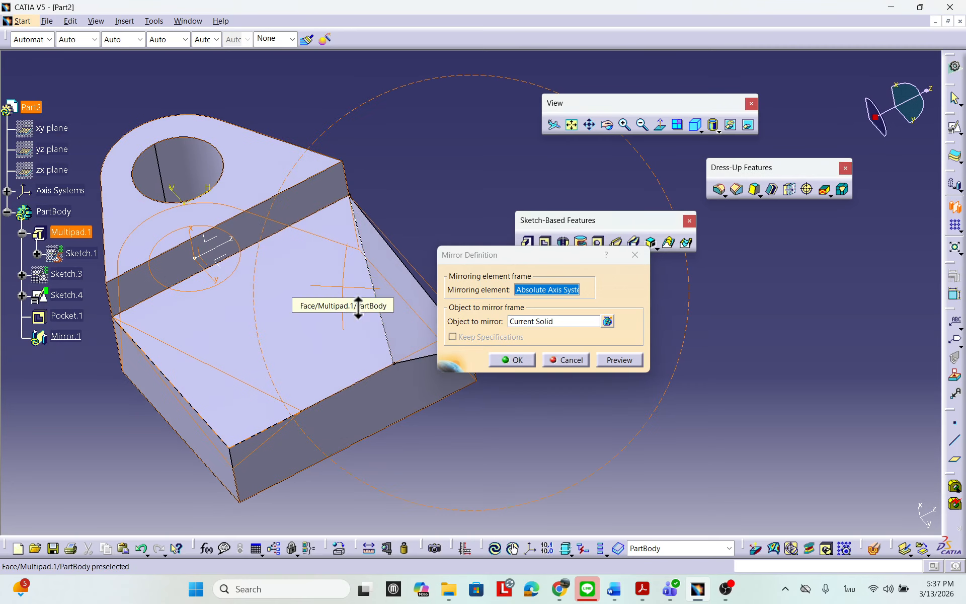
# Mirror Pocket.1 instead of the current solid to cut the opposite sloped corner, previewing it before creating the feature.
pyautogui.click(547, 322)
pyautogui.moveTo(545, 255); pyautogui.dragTo(605, 250)
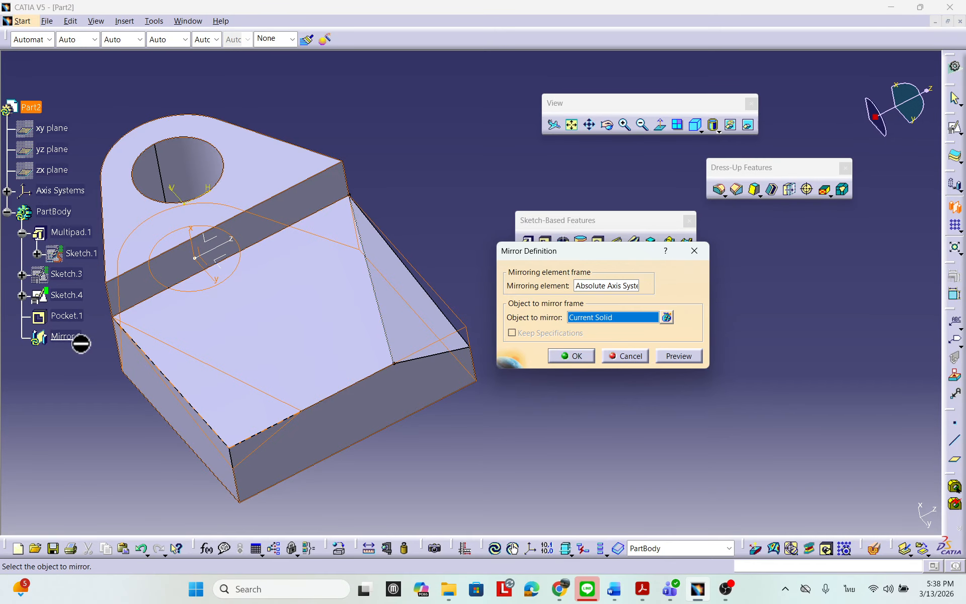
pyautogui.click(75, 322)
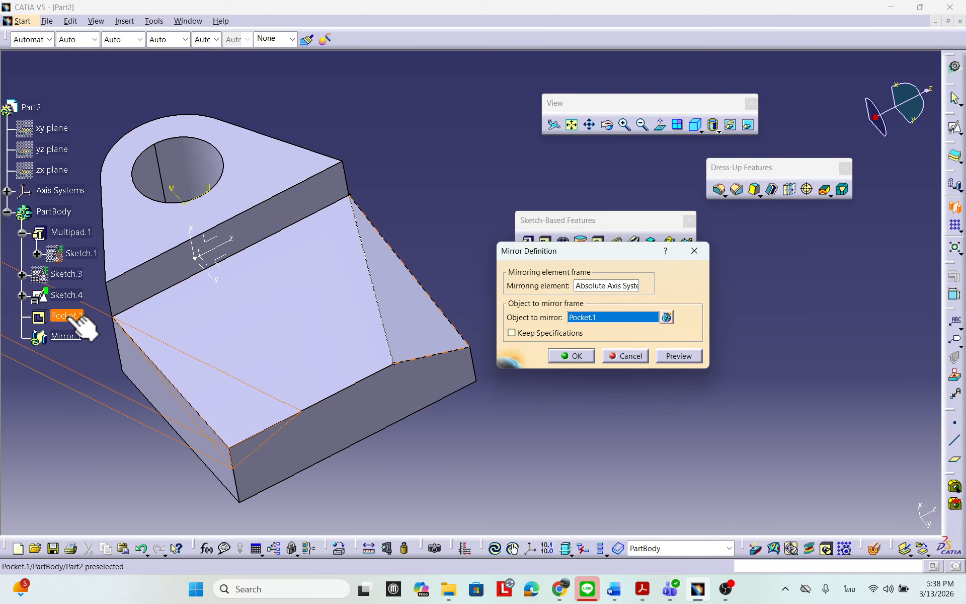
pyautogui.moveTo(287, 294); pyautogui.dragTo(308, 308, button='middle')
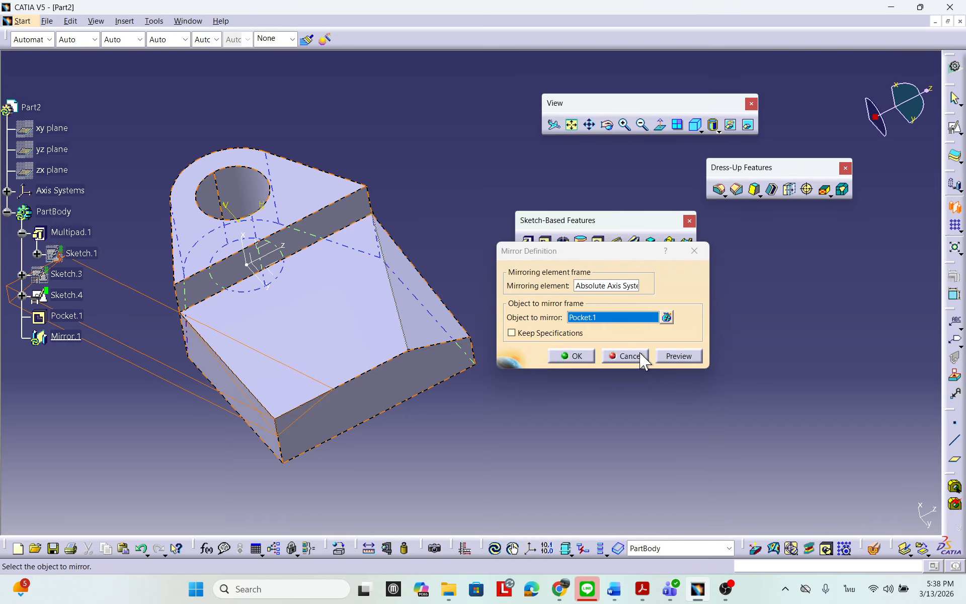
pyautogui.click(678, 357)
pyautogui.click(588, 360)
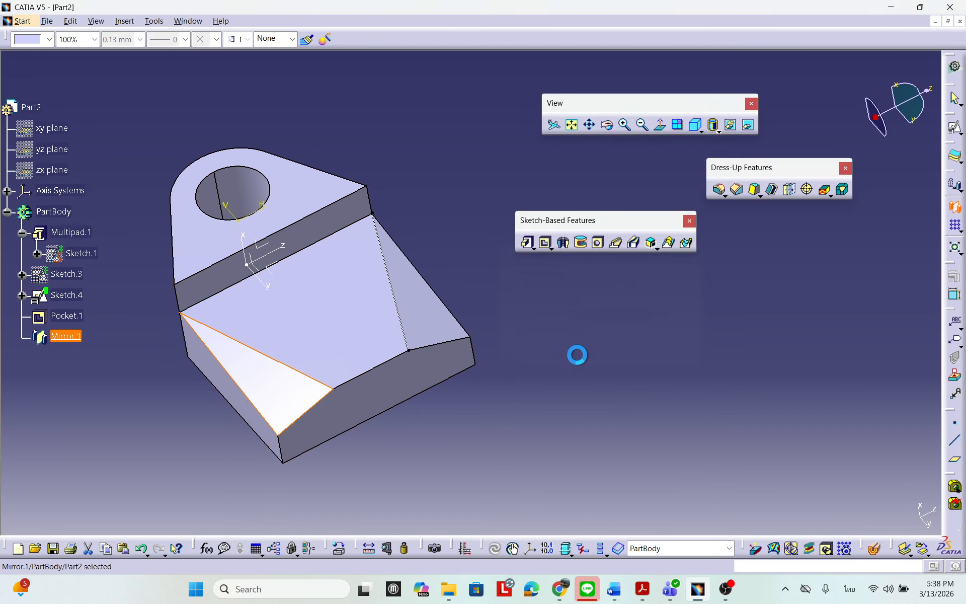
pyautogui.moveTo(512, 369); pyautogui.dragTo(444, 413, button='middle')
pyautogui.moveTo(527, 399)
pyautogui.mouseDown(button='middle')
pyautogui.moveTo(528, 374)
pyautogui.moveTo(530, 401)
pyautogui.mouseUp(button='middle')
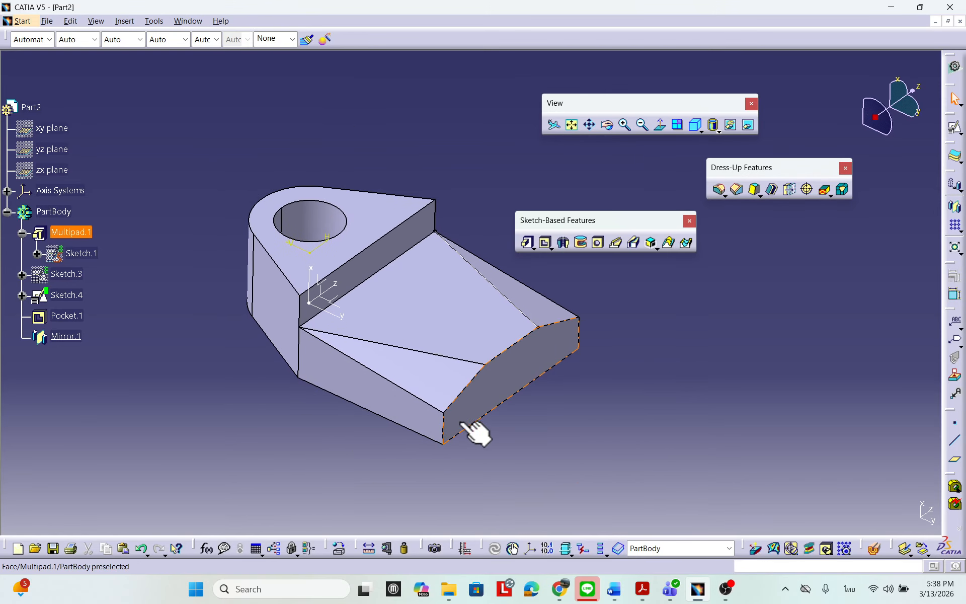
# Hide the slanted guide line sketch, Sketch.4.
pyautogui.rightClick(70, 296)
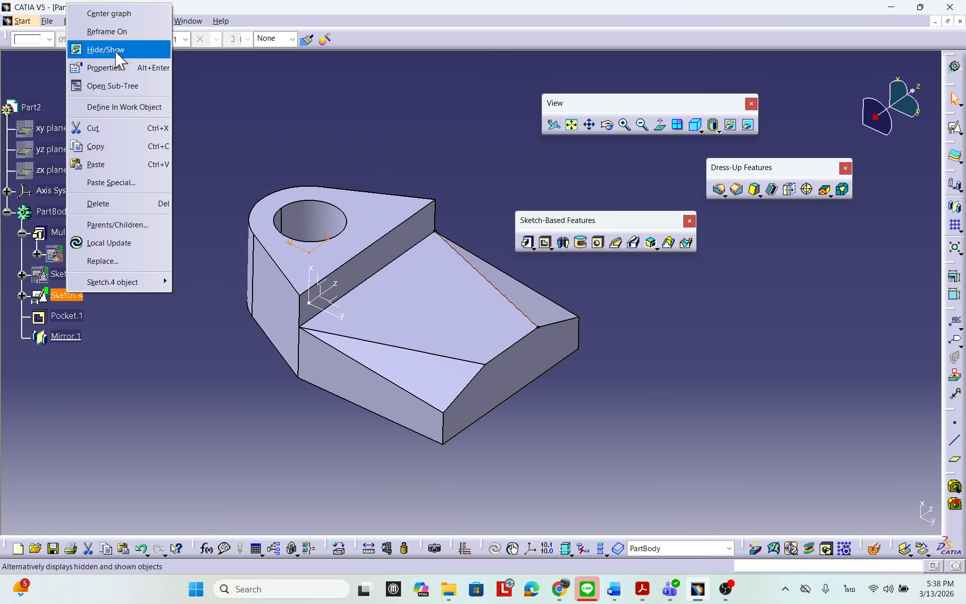
pyautogui.click(243, 231)
pyautogui.click(459, 360)
pyautogui.moveTo(459, 360); pyautogui.dragTo(428, 372, button='middle')
pyautogui.moveTo(445, 328); pyautogui.dragTo(468, 348, button='middle')
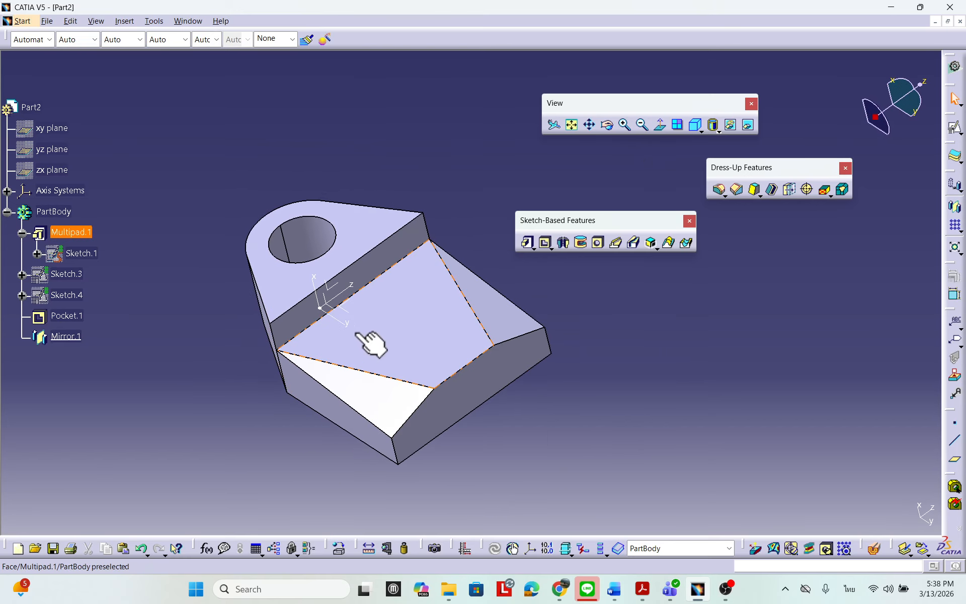
# Expand the axis systems, hide the Absolute Axis System, and inspect the stop plate.
pyautogui.click(7, 191)
pyautogui.rightClick(80, 214)
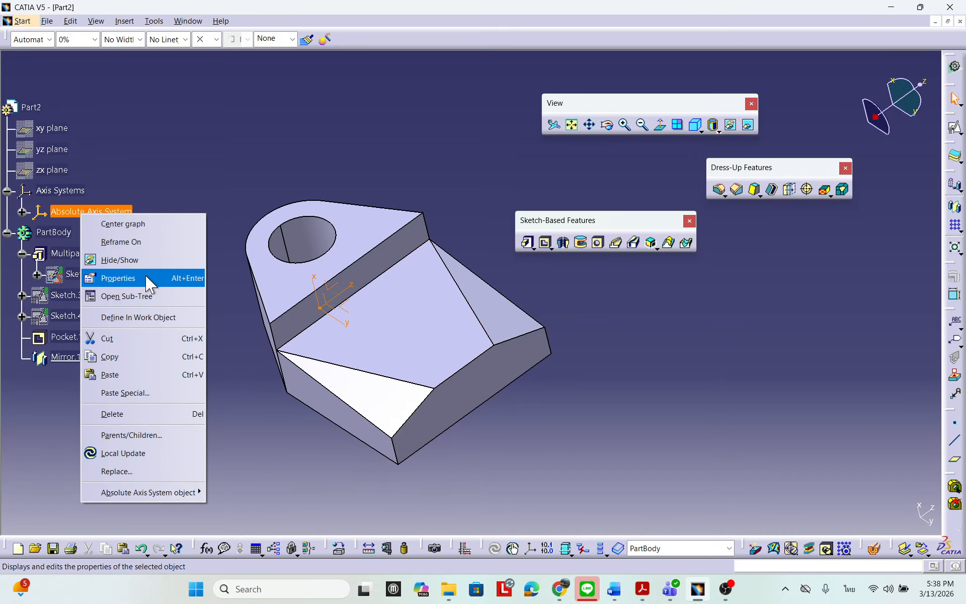
pyautogui.click(119, 259)
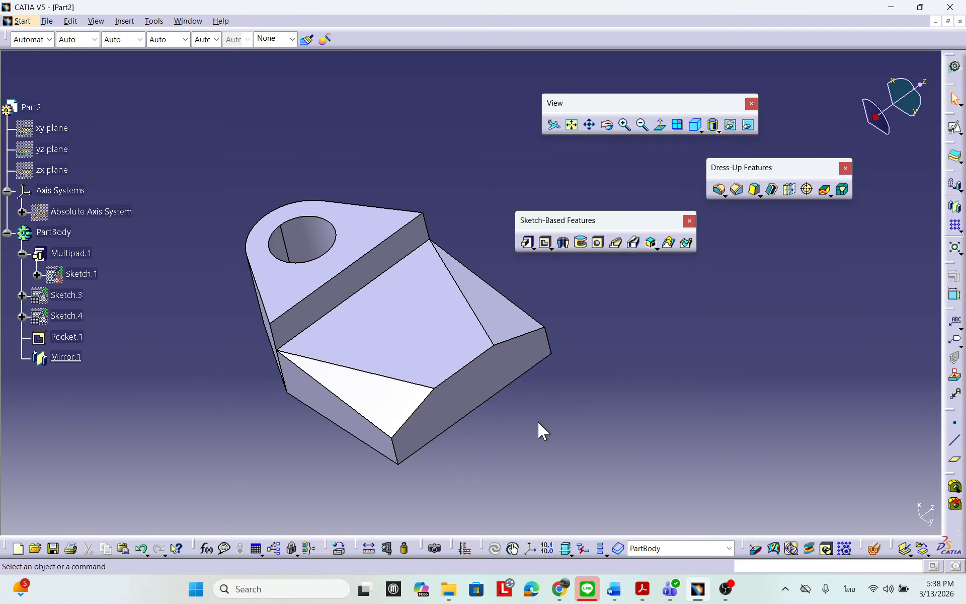
pyautogui.moveTo(538, 423); pyautogui.dragTo(497, 414, button='middle')
pyautogui.moveTo(358, 304); pyautogui.dragTo(664, 427, button='middle')
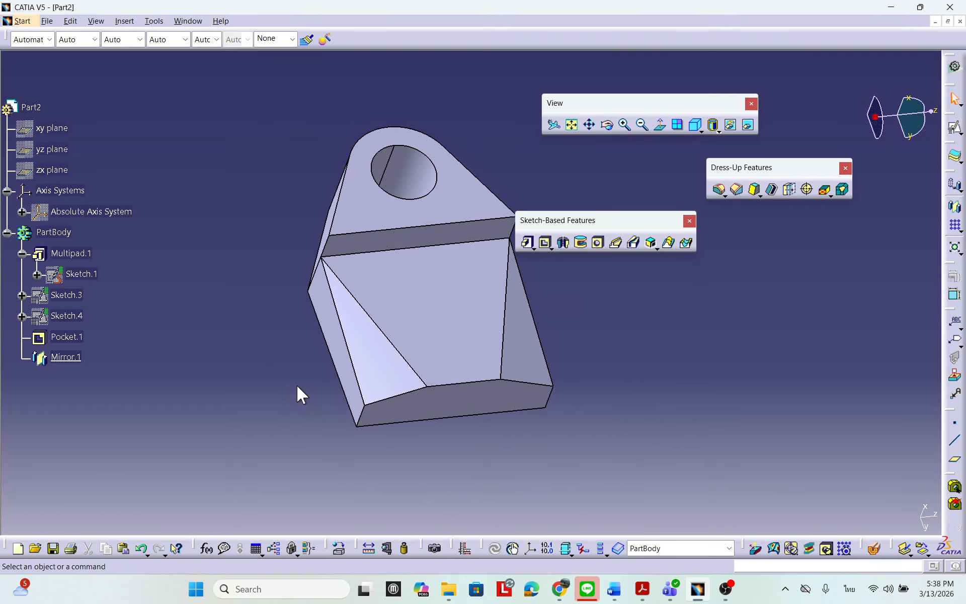
# Save the part as figure894.CATPart in the video folder.
pyautogui.click(47, 21)
pyautogui.click(66, 112)
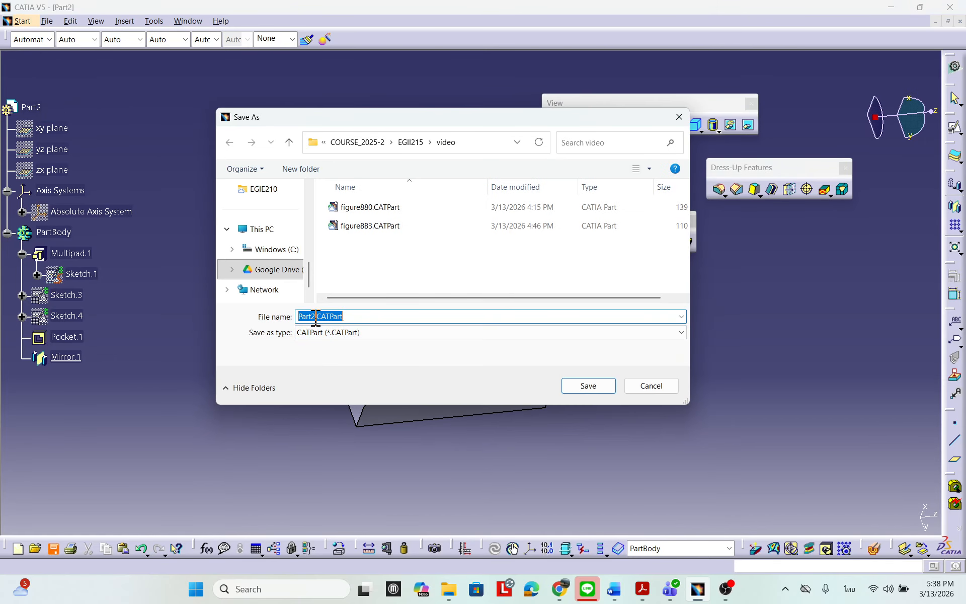
pyautogui.moveTo(315, 317); pyautogui.dragTo(227, 318)
pyautogui.write('894')
pyautogui.press('Home')
pyautogui.write('ด')
pyautogui.press('BackSpace')
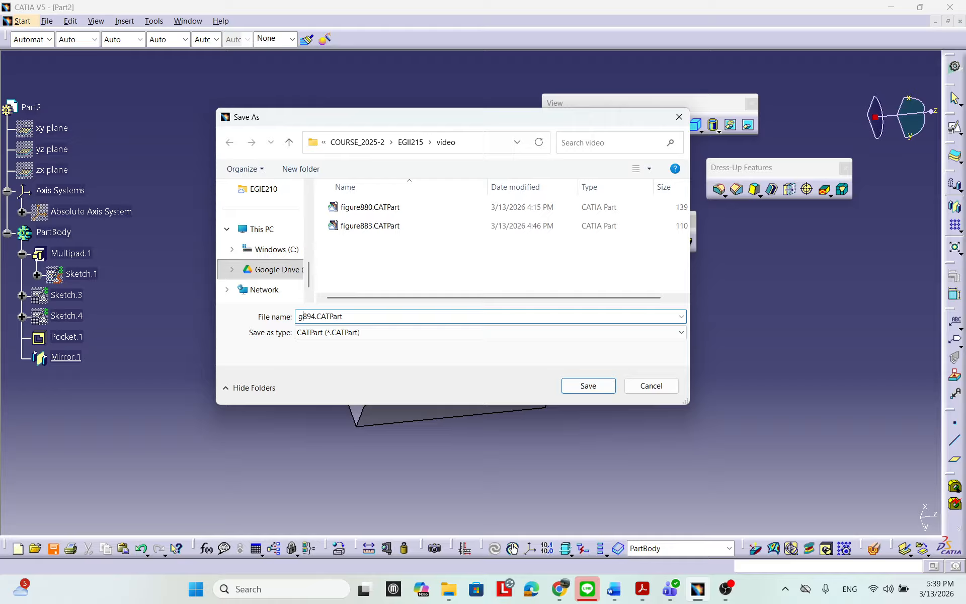
pyautogui.write('figure')
pyautogui.click(585, 388)
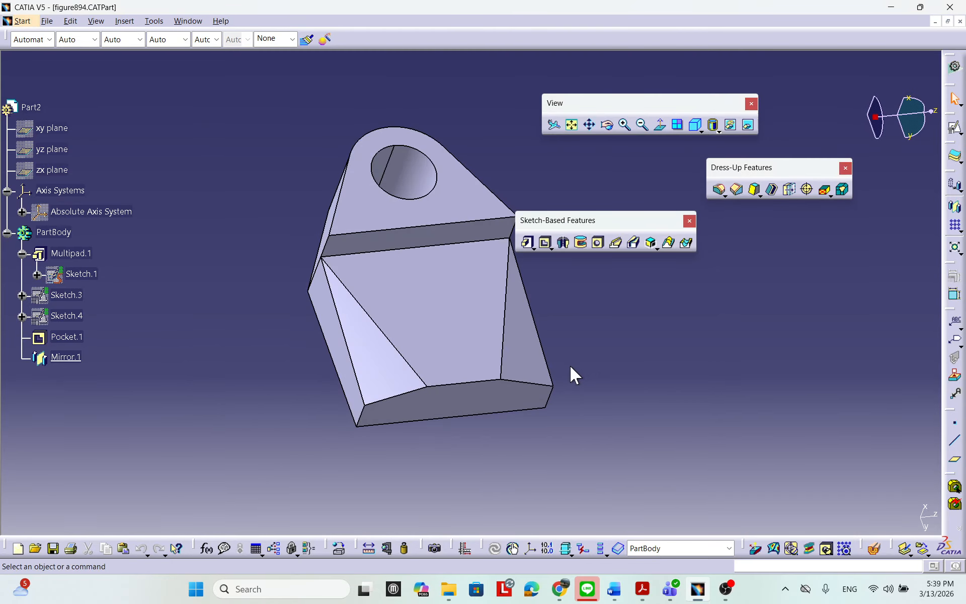
pyautogui.moveTo(508, 363)
pyautogui.mouseDown(button='middle')
pyautogui.moveTo(475, 327)
pyautogui.moveTo(501, 385)
pyautogui.moveTo(515, 378)
pyautogui.mouseUp(button='middle')
pyautogui.click(754, 599)
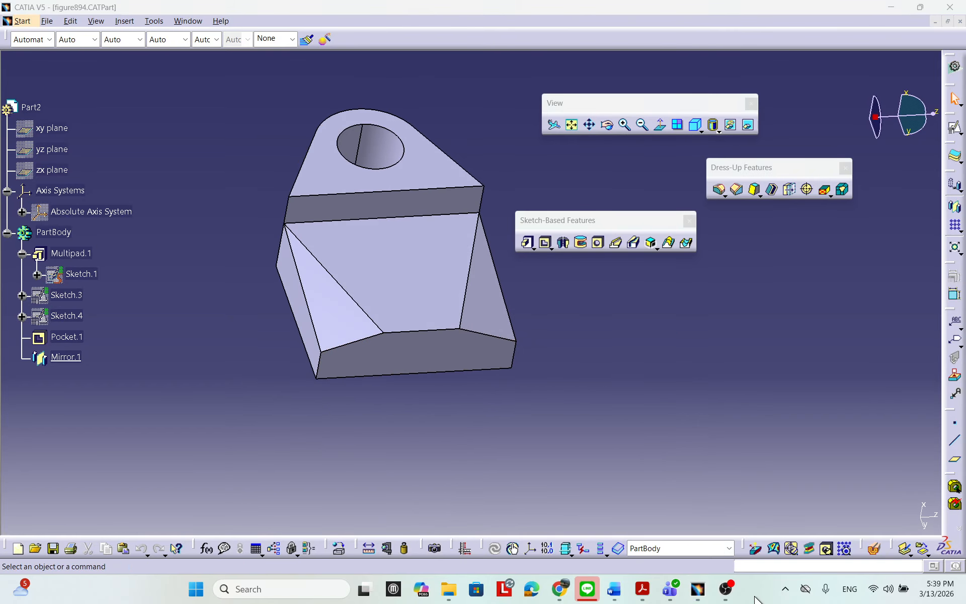